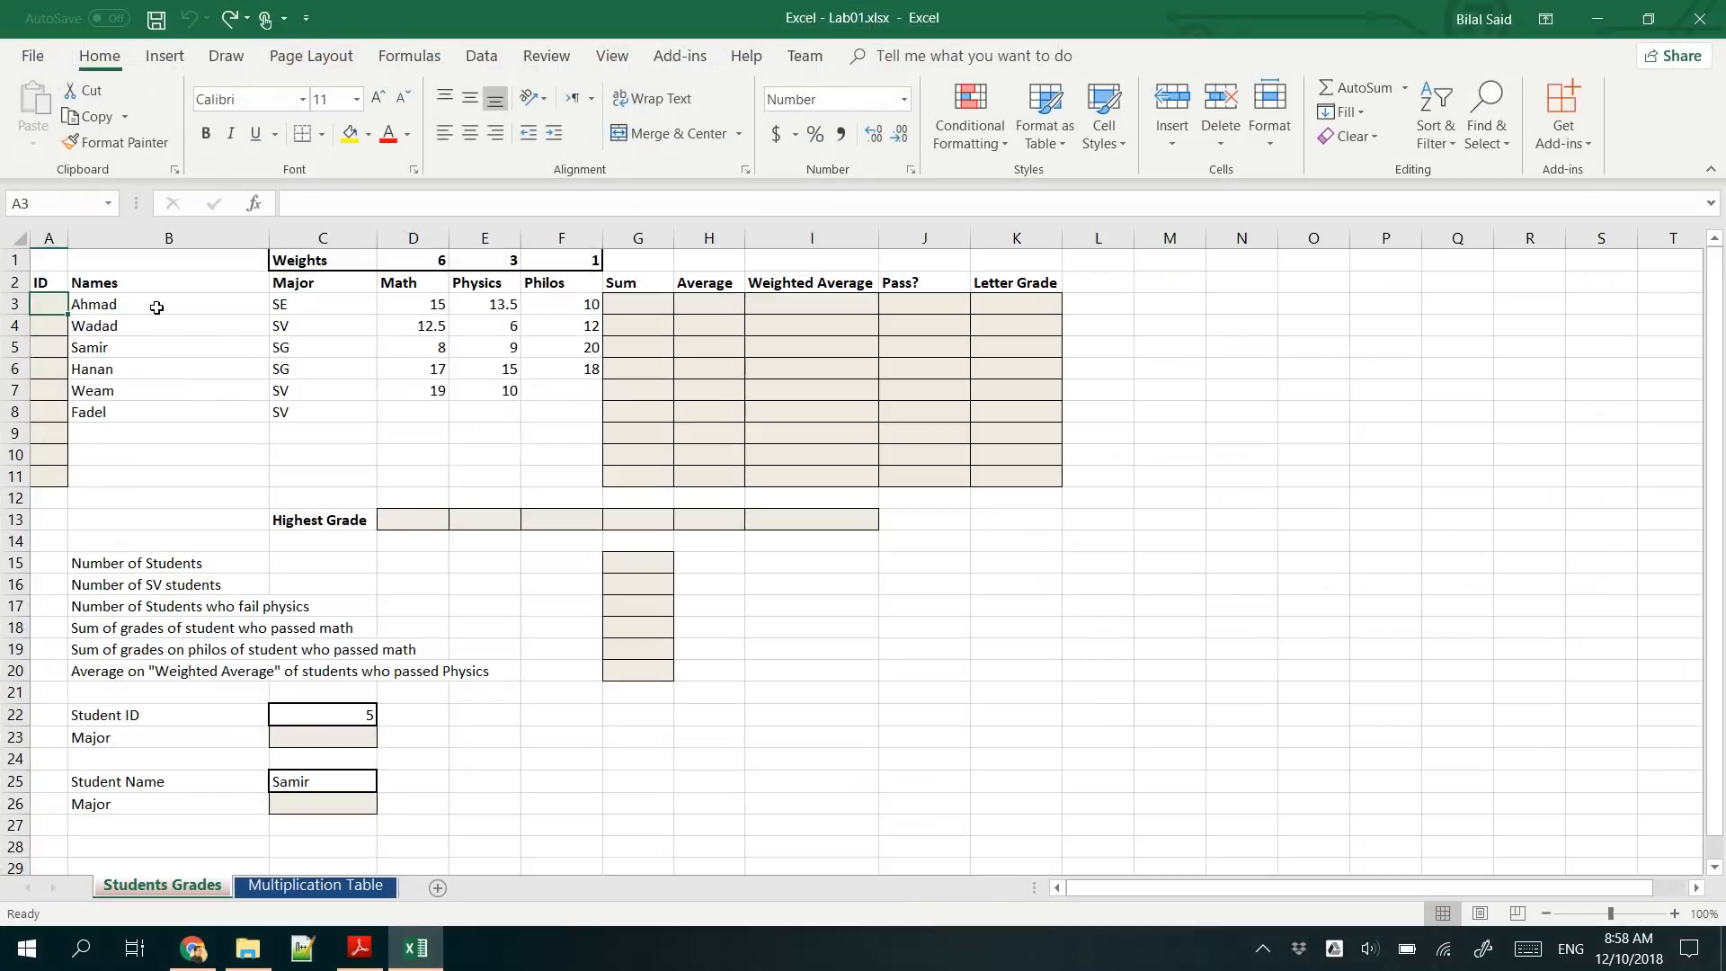
- Examine the student data and shaded answer cells on the Students Grades sheet, and the empty grid on the Multiplication Table sheet
left_click_drag(156, 307, 526, 439)
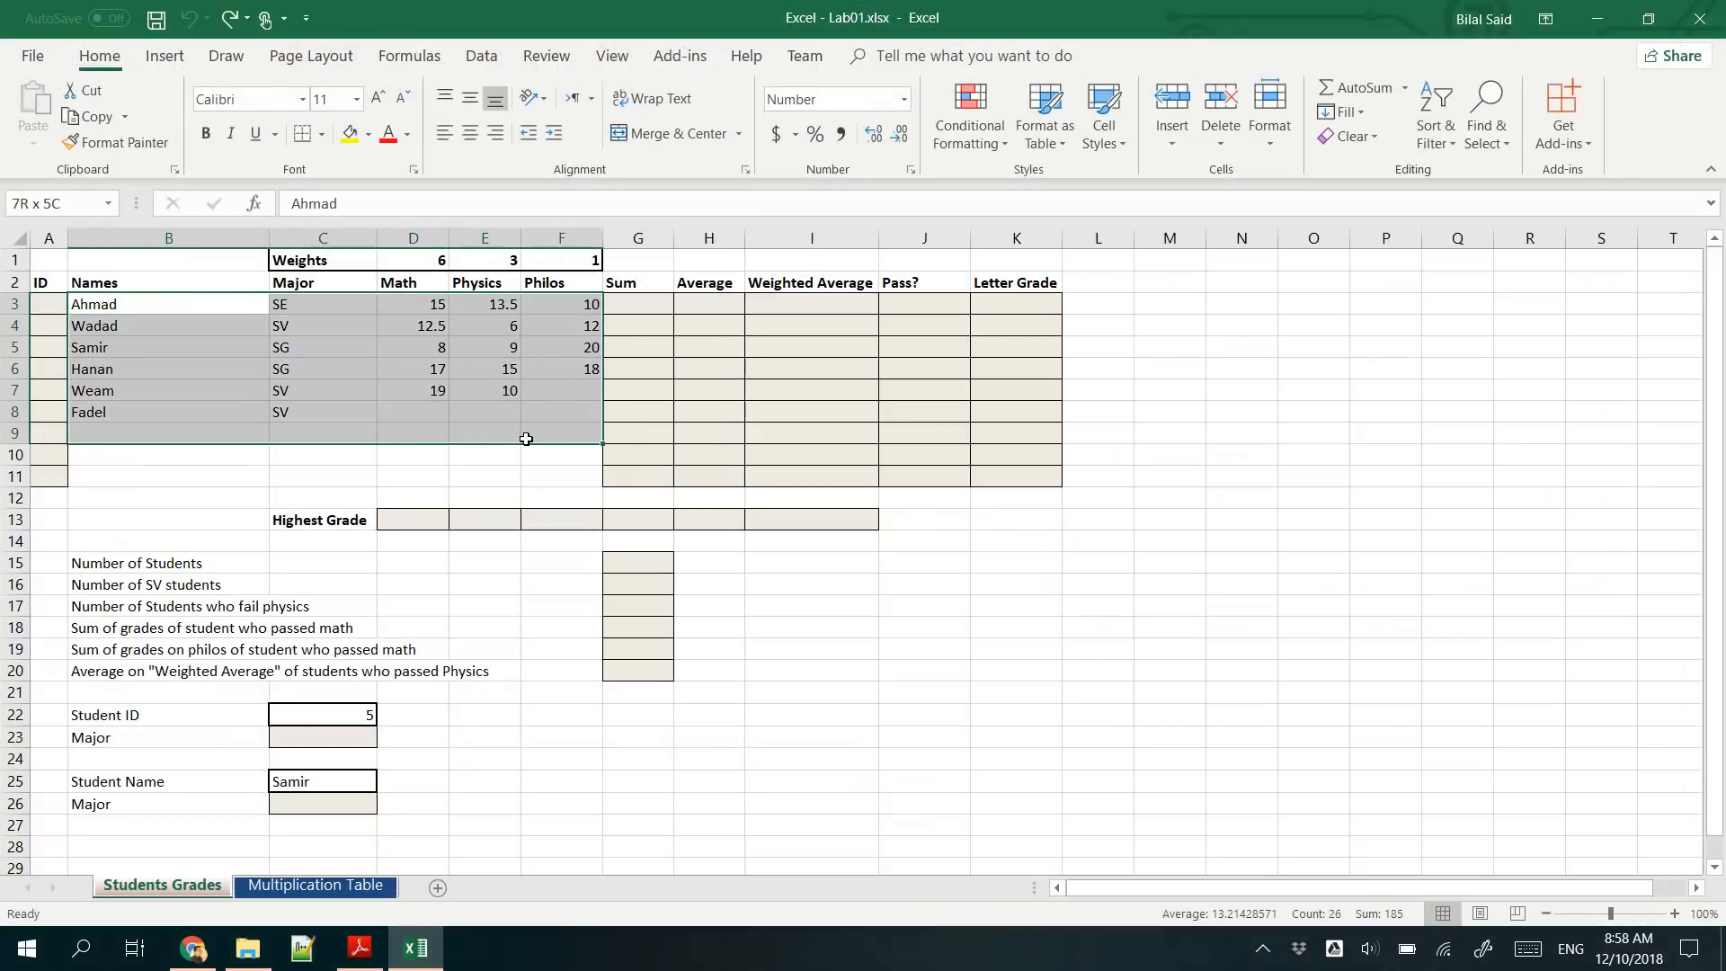
left_click(153, 307)
left_click_drag(54, 304, 18, 482)
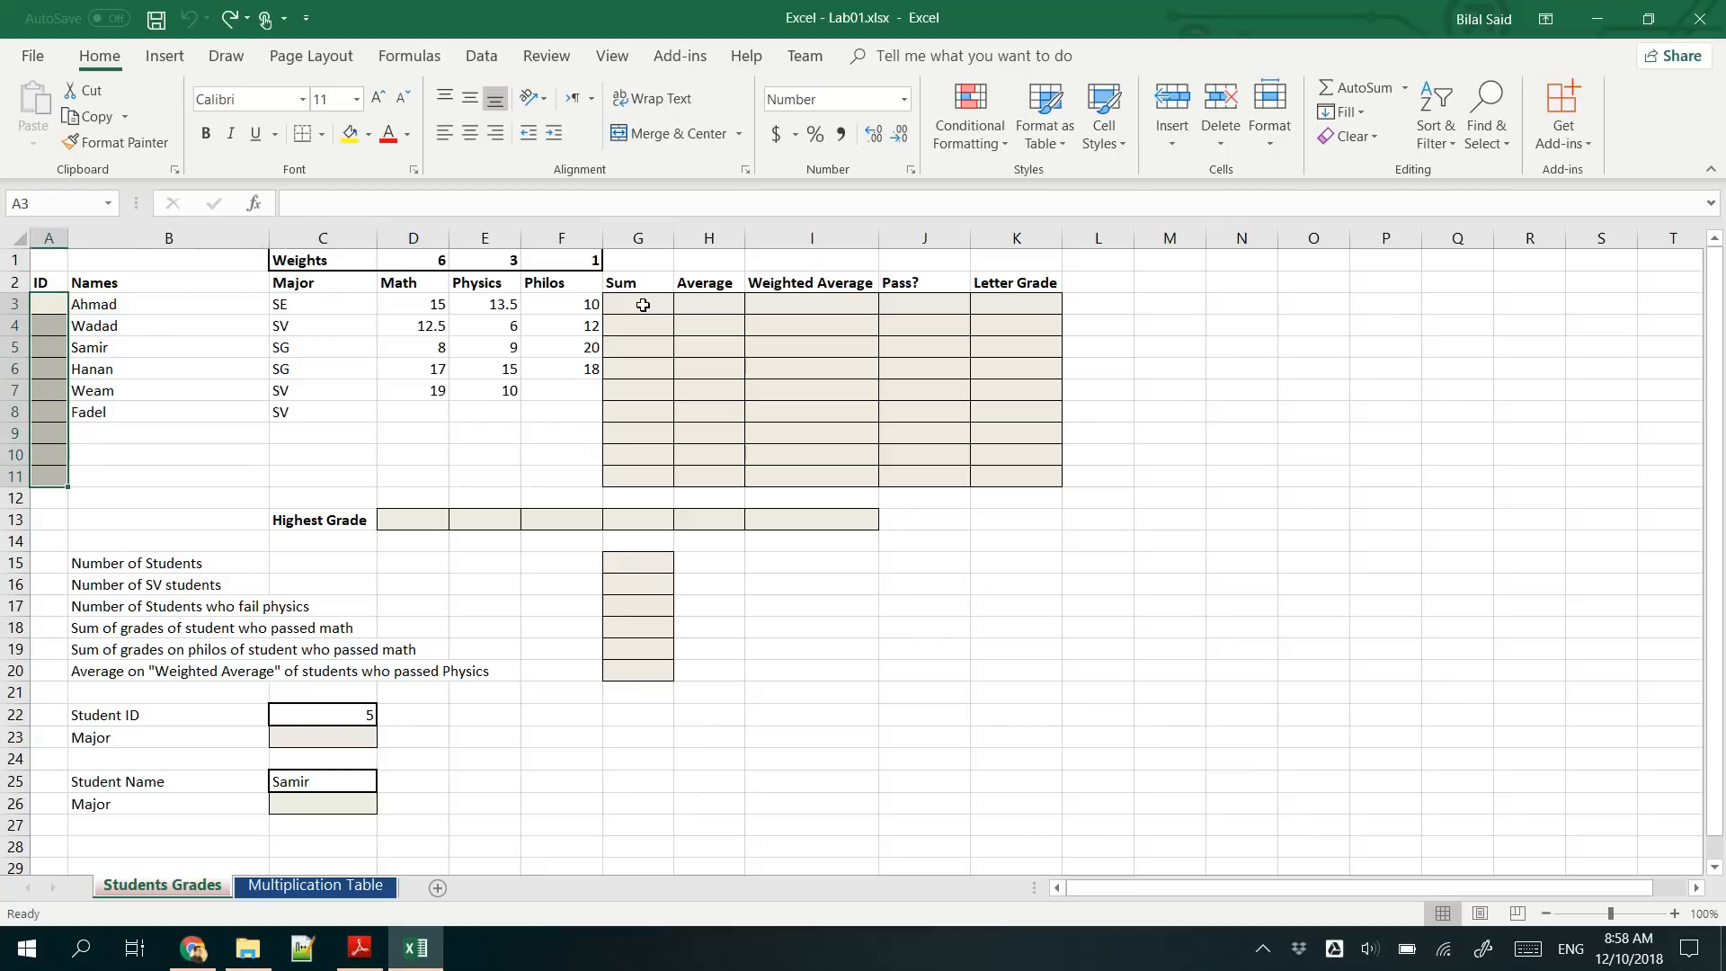
left_click_drag(643, 306, 1009, 481)
left_click(55, 302)
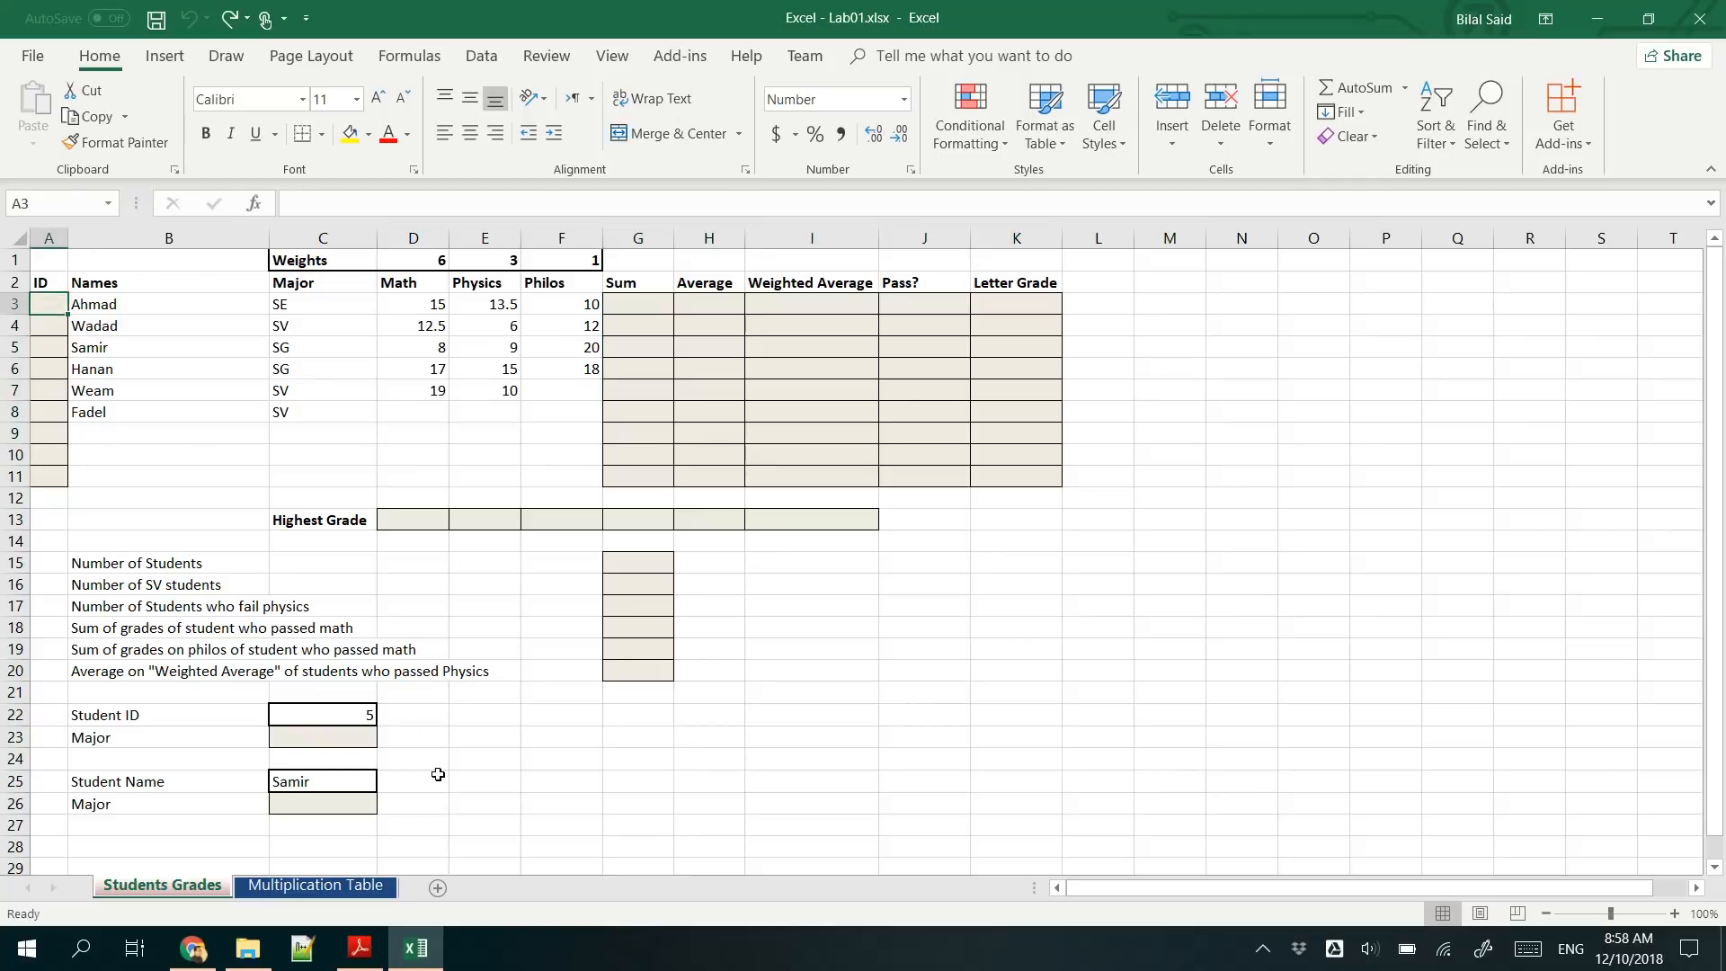
left_click(348, 890)
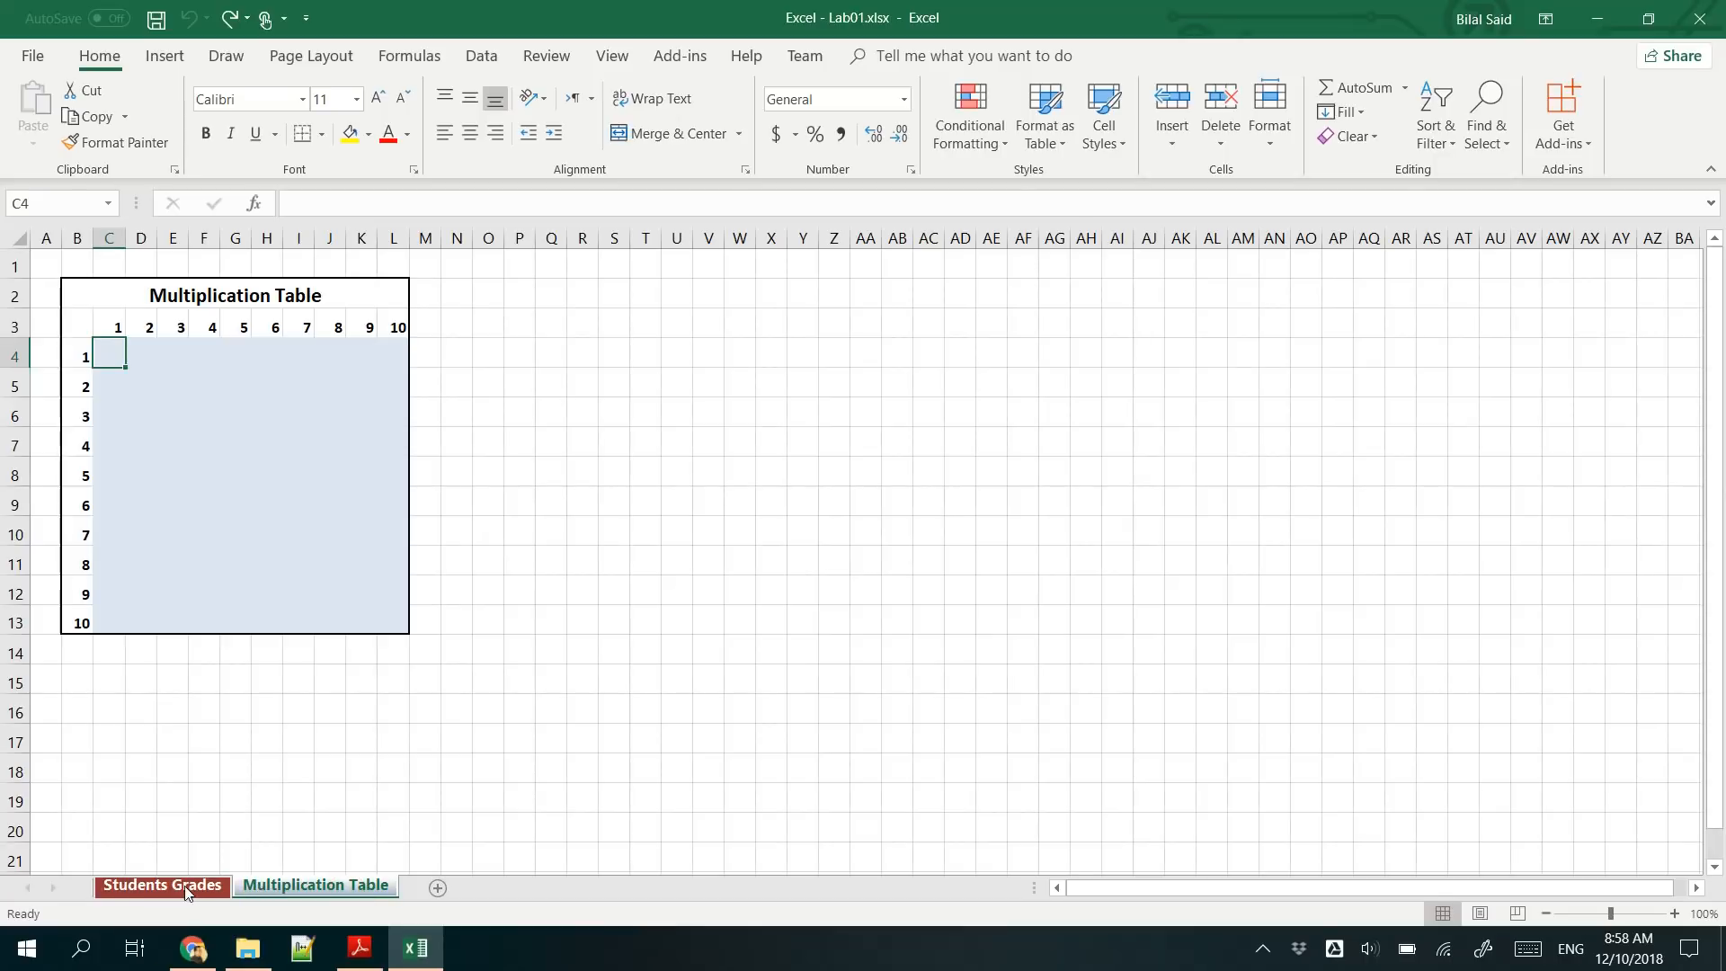
left_click(162, 886)
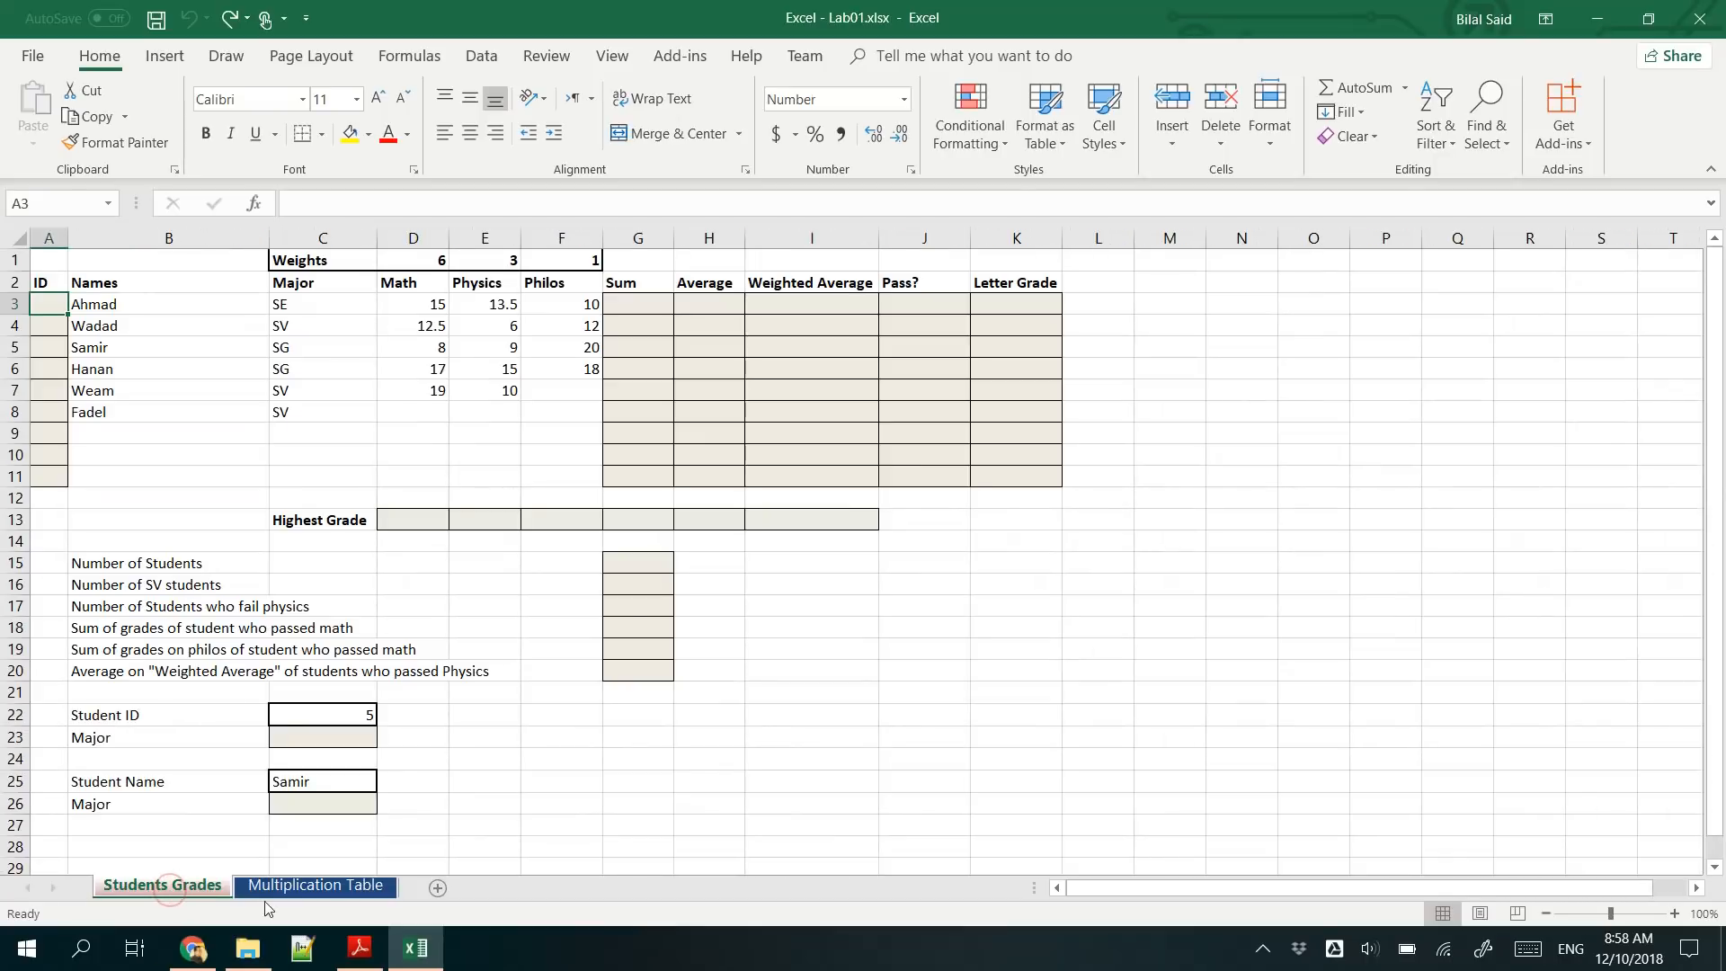
left_click(304, 888)
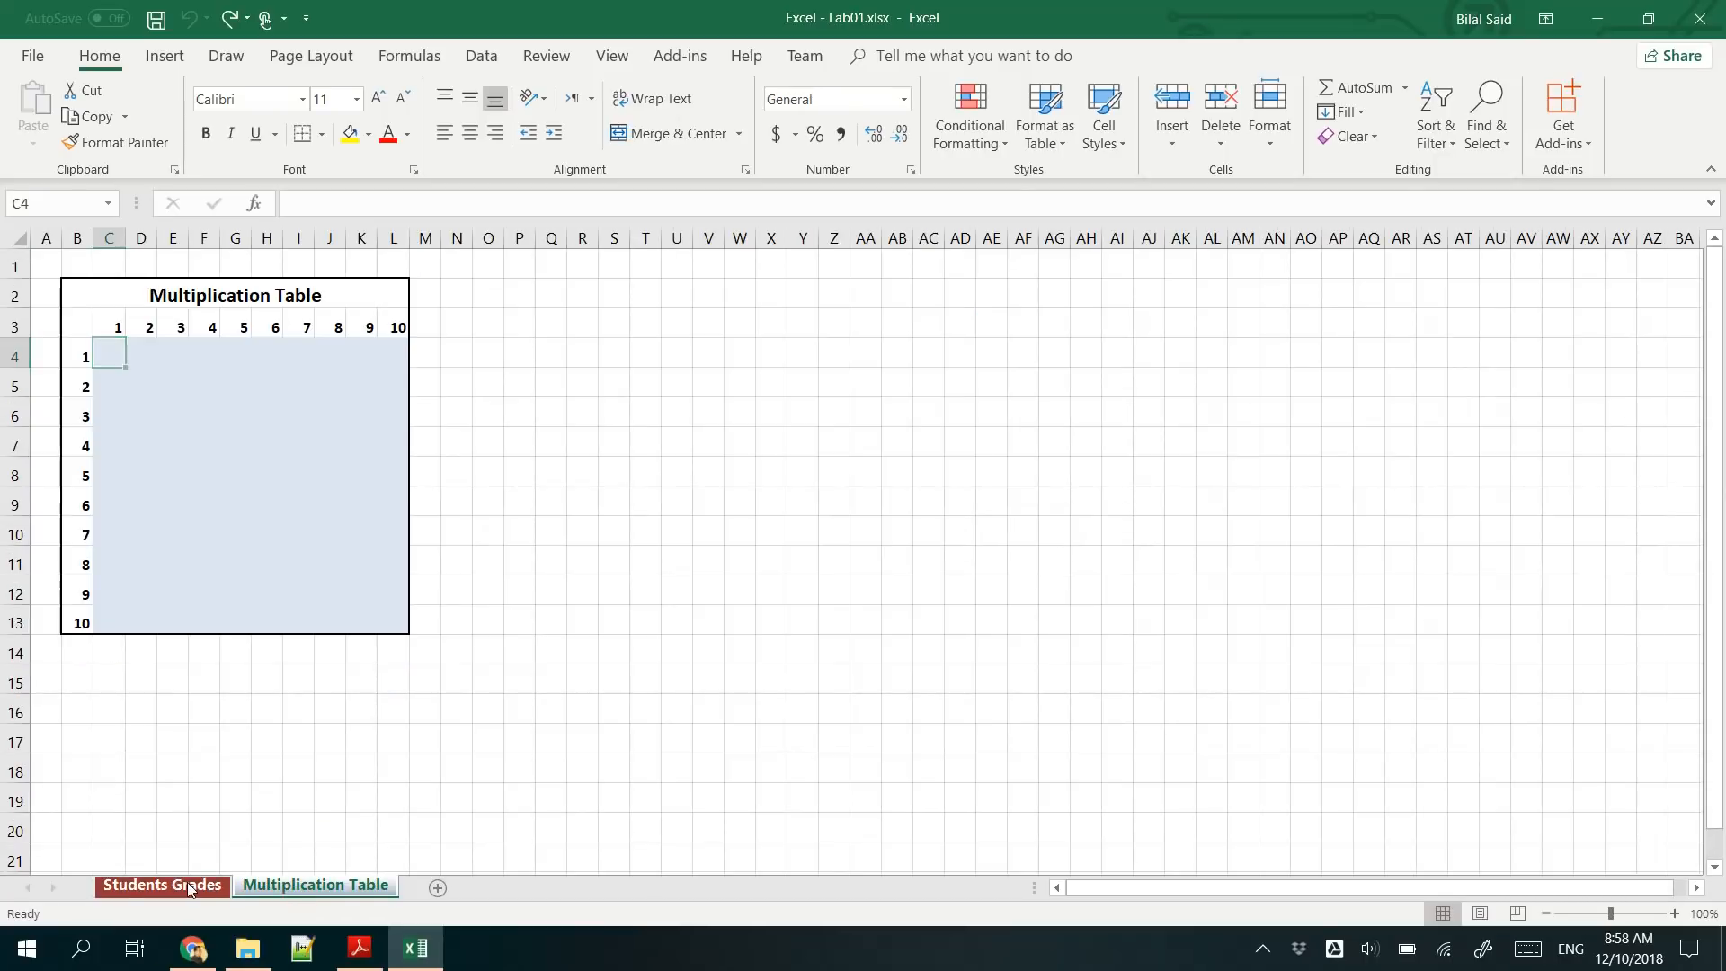
left_click(189, 888)
- Check the files in the ItE Excel Lab 01 folder and read the lab steps in Excel - Lab01.pdf in Adobe Reader
left_click(416, 948)
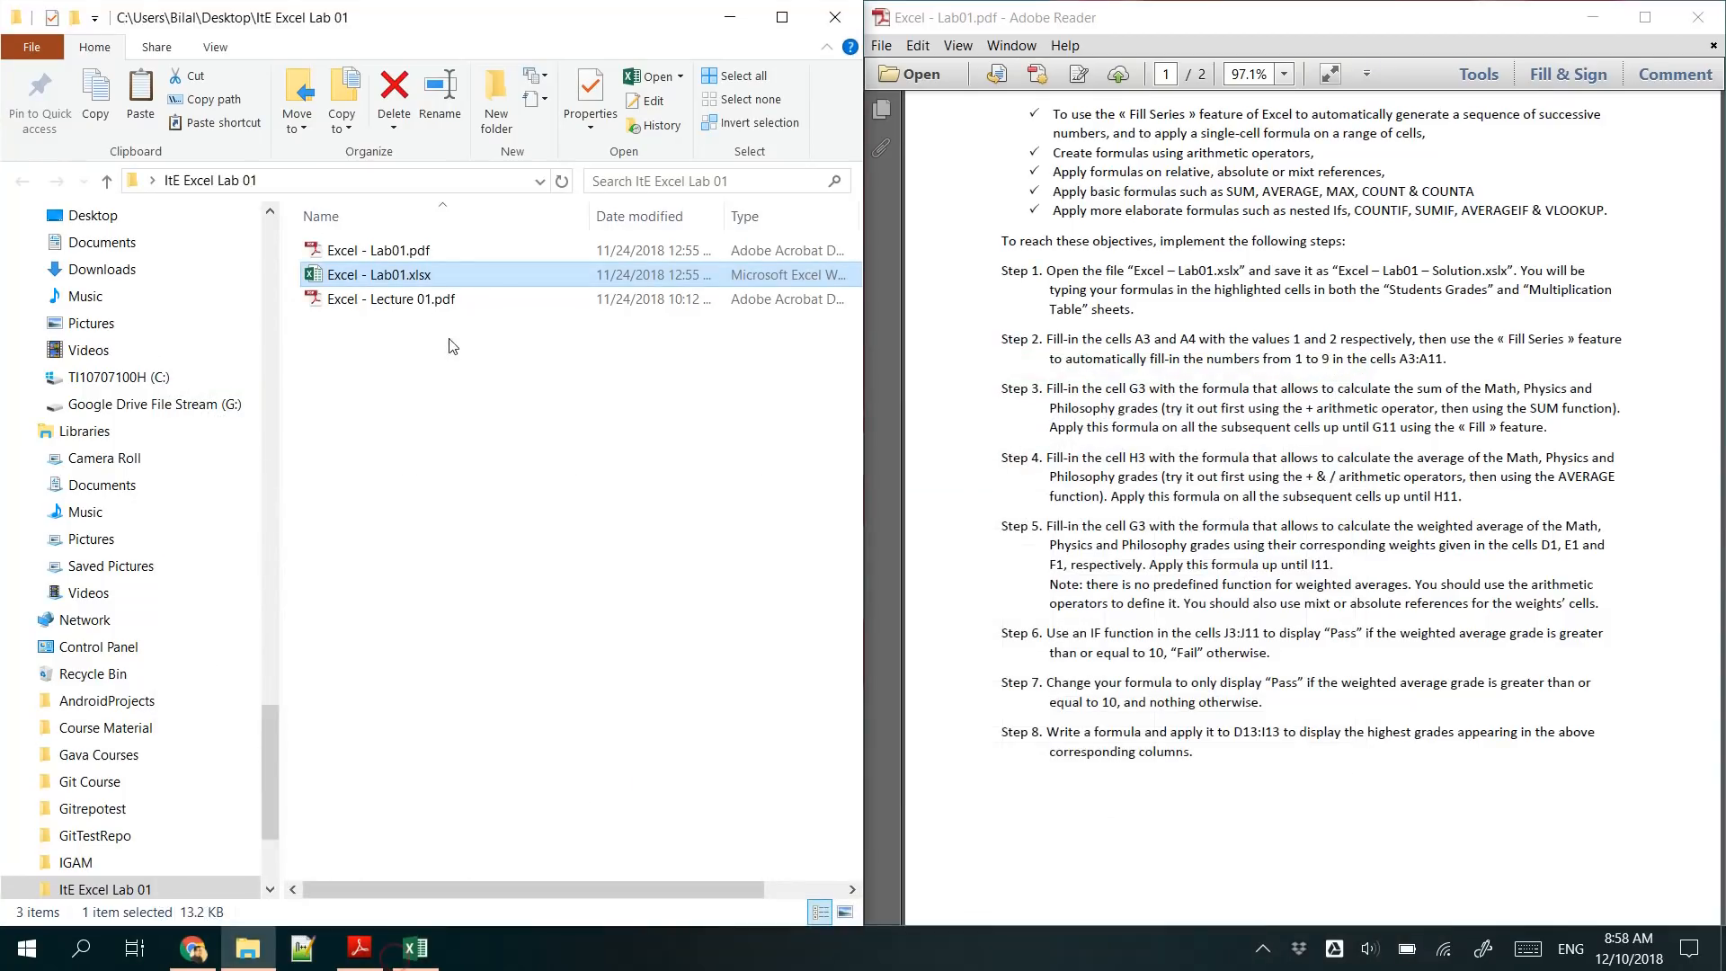
left_click(412, 305)
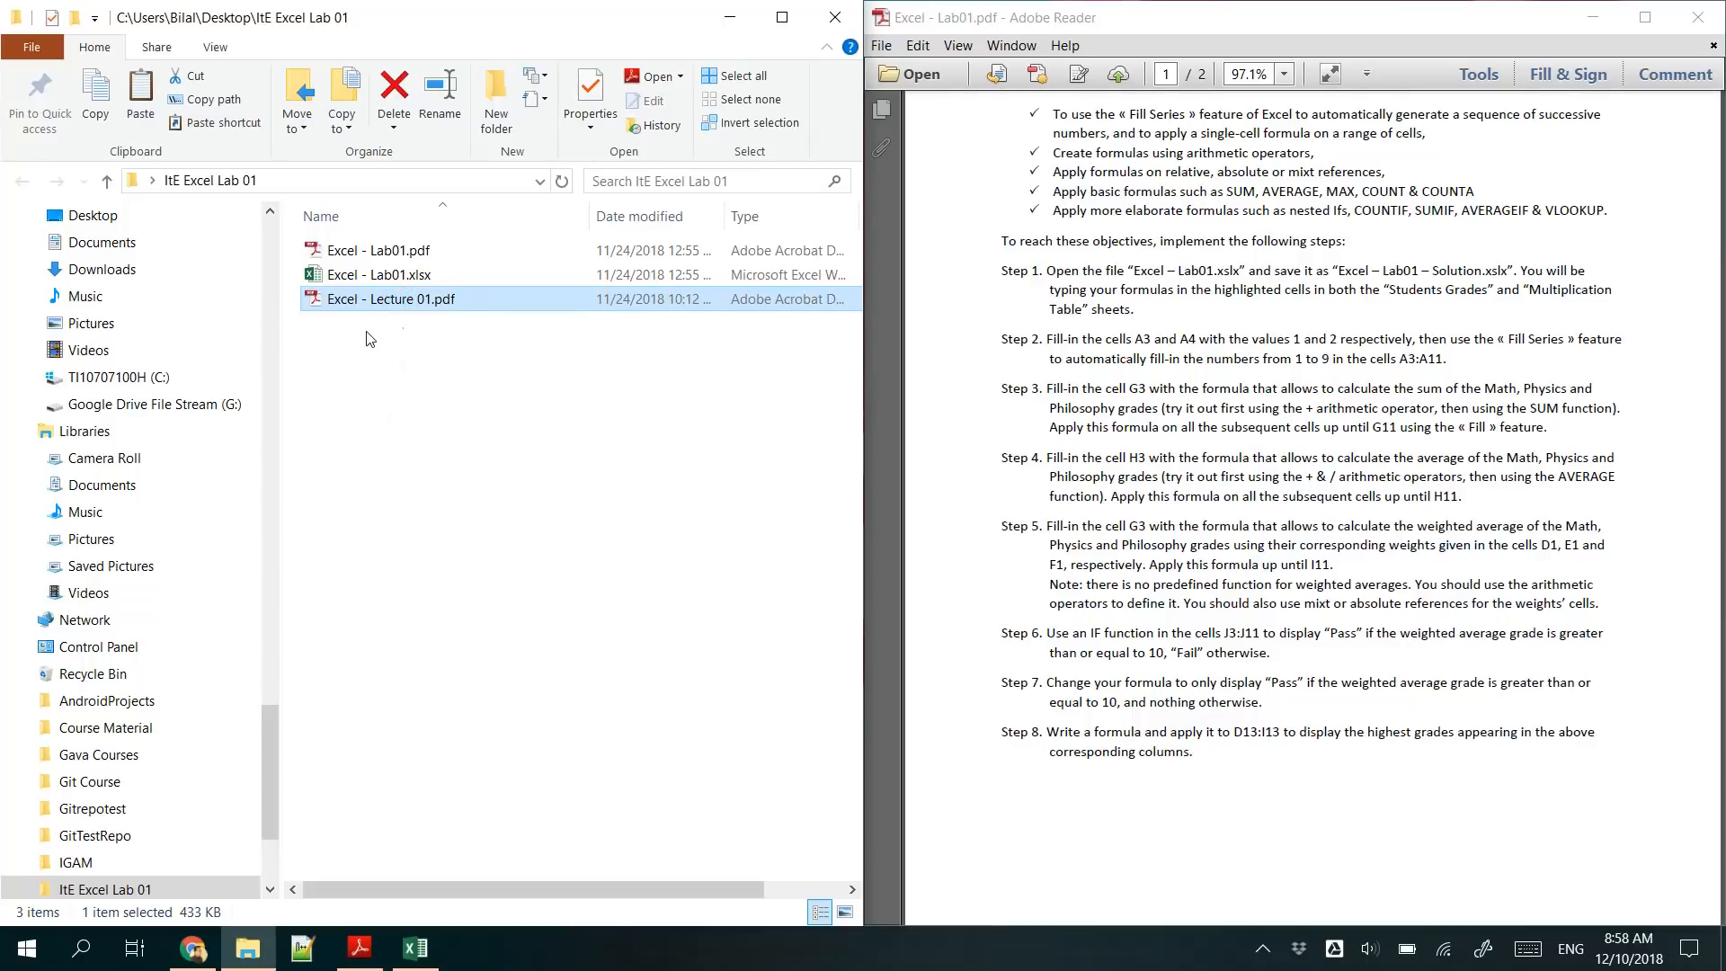
left_click(412, 948)
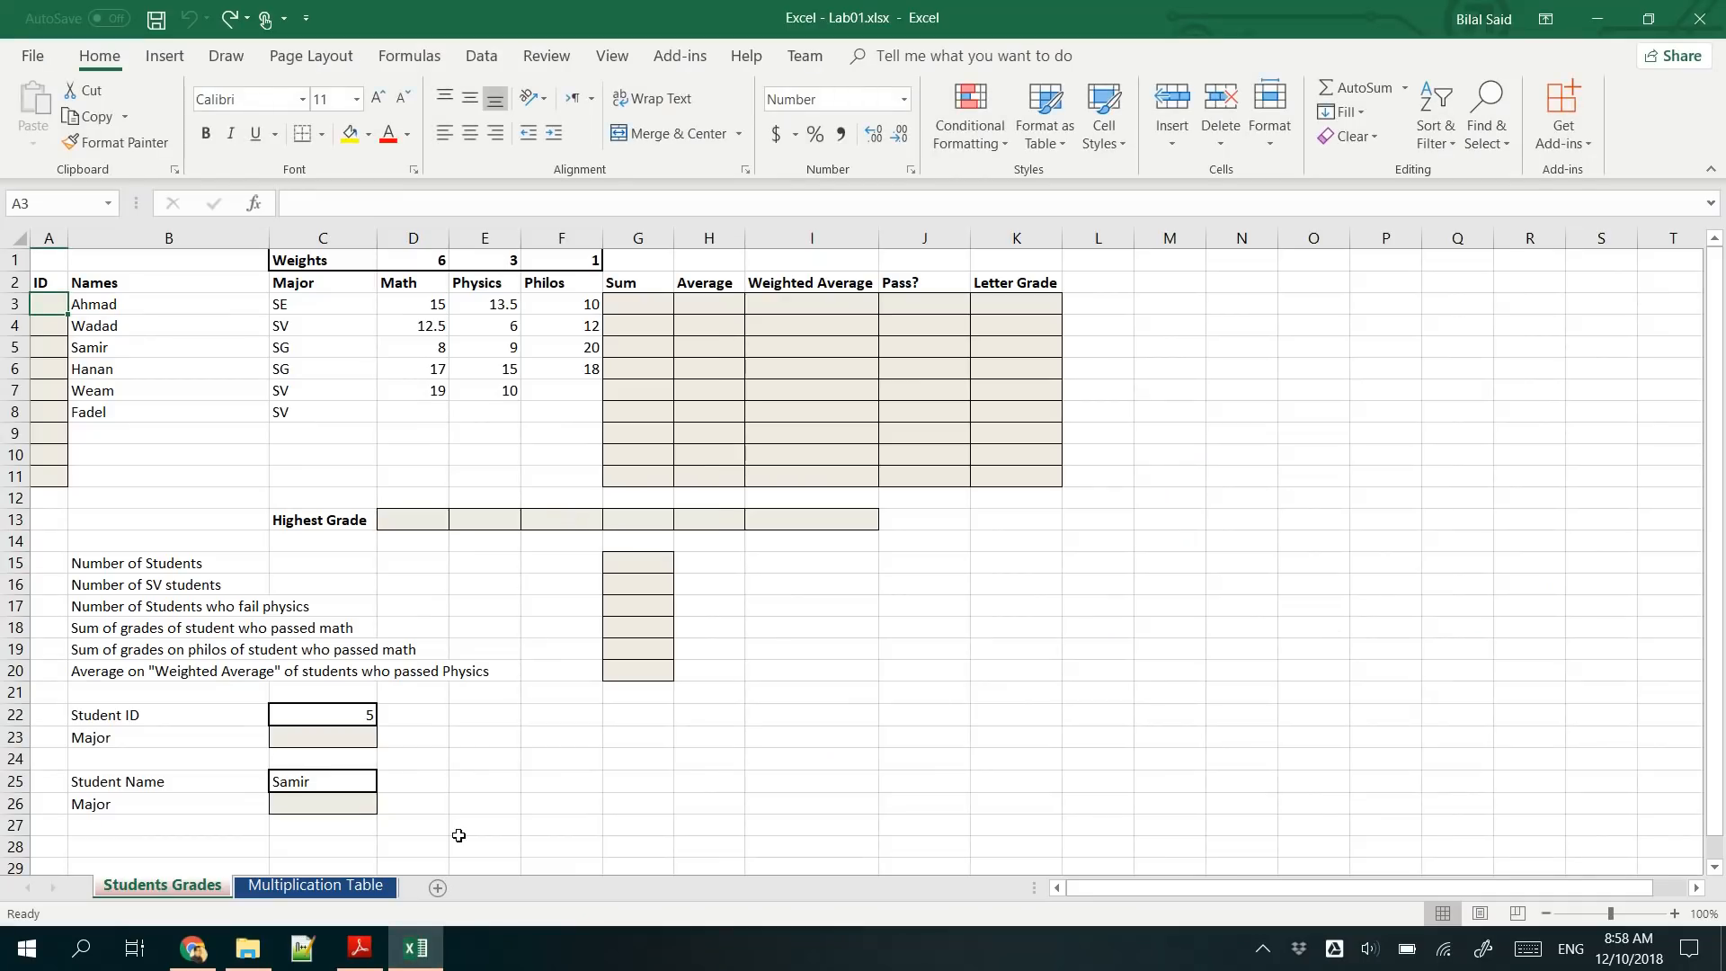
left_click(360, 949)
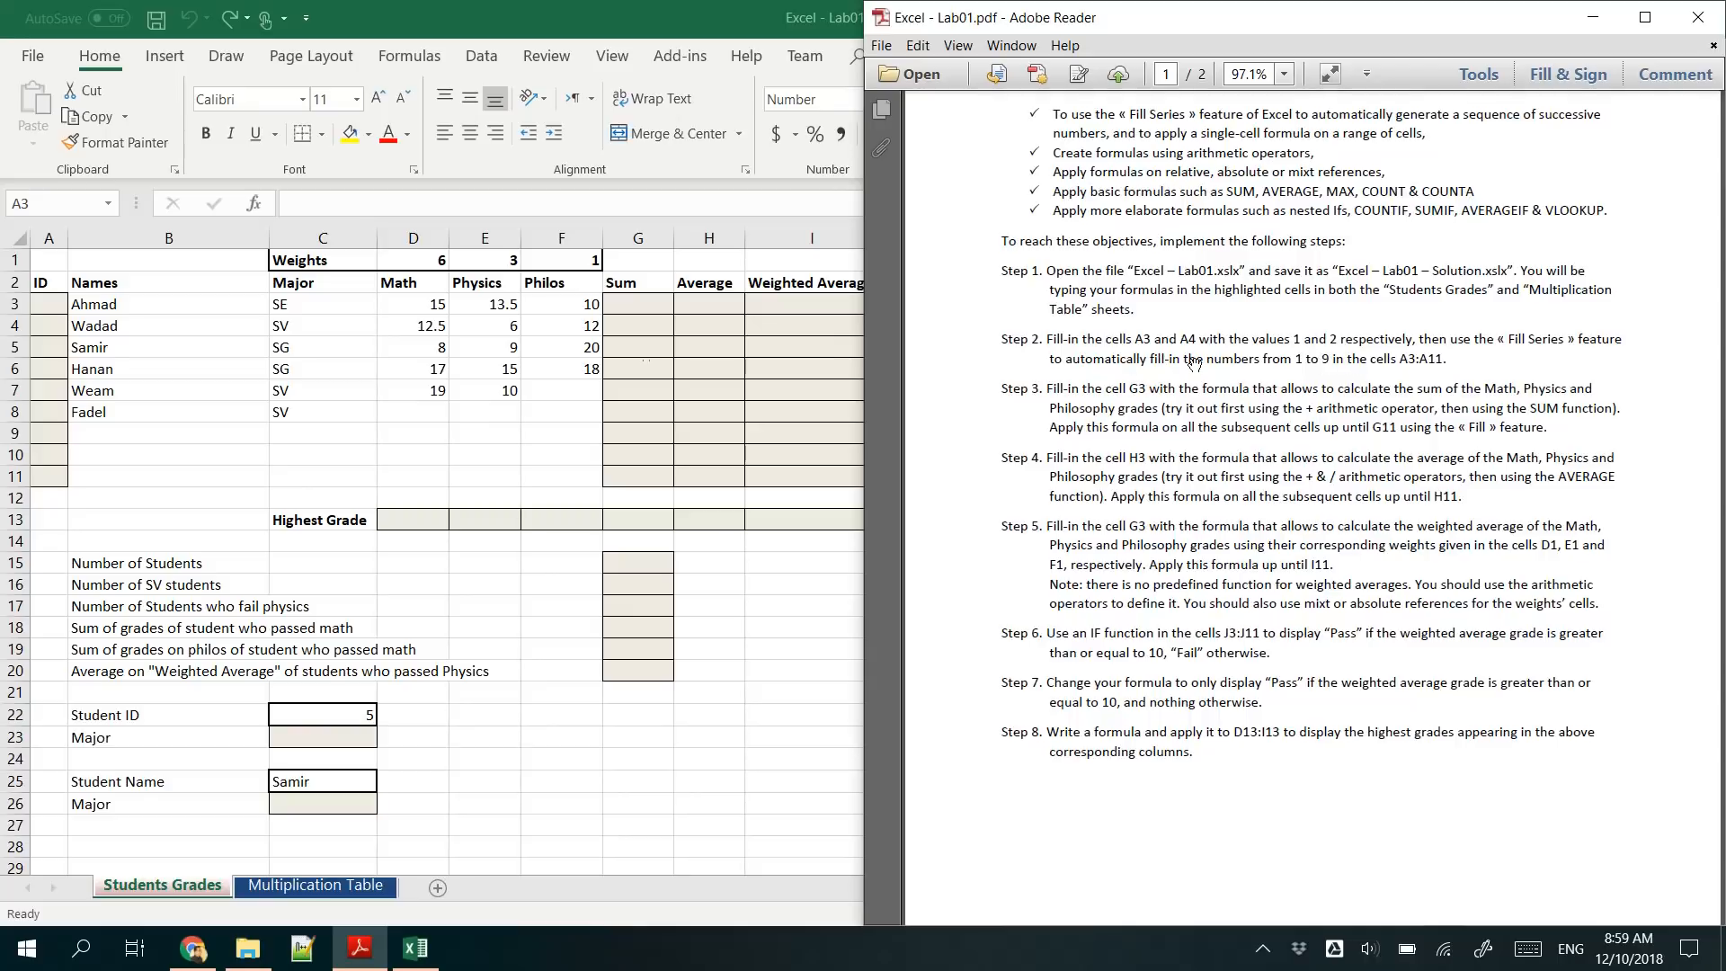
- In the Excel ID column, enter 1 in A3 and 2 in A4 and fill the series down to A11
left_click(63, 304)
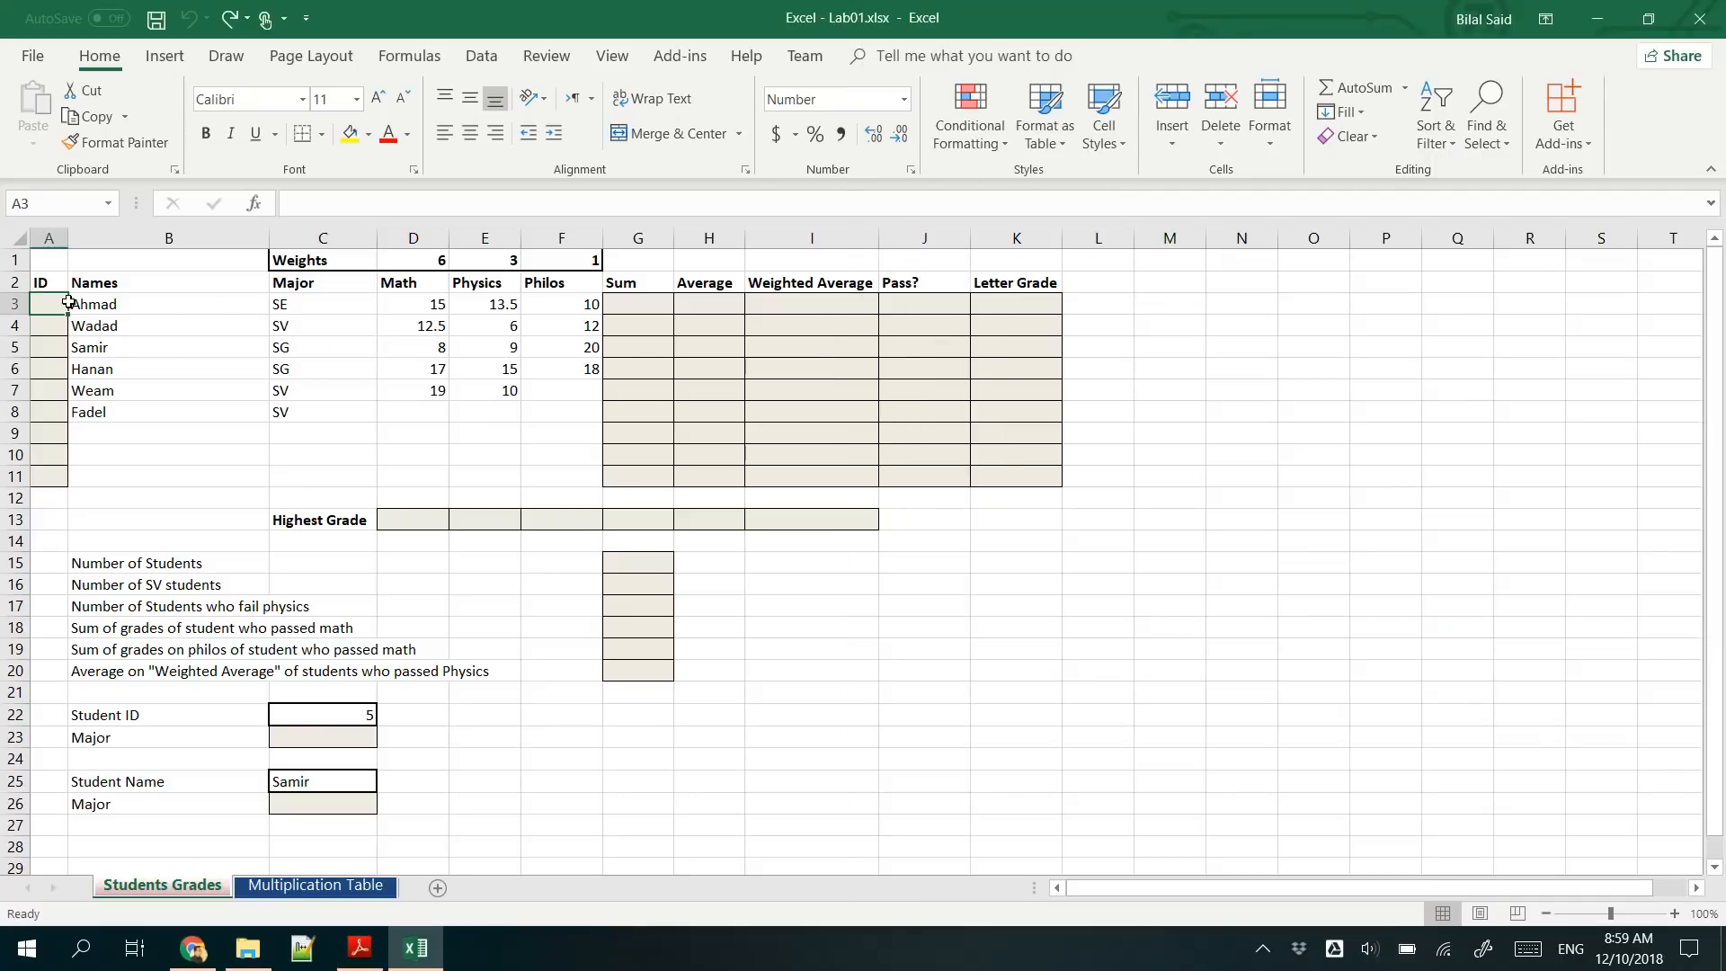
left_click(39, 474)
left_click(50, 304)
type("1")
key("Return")
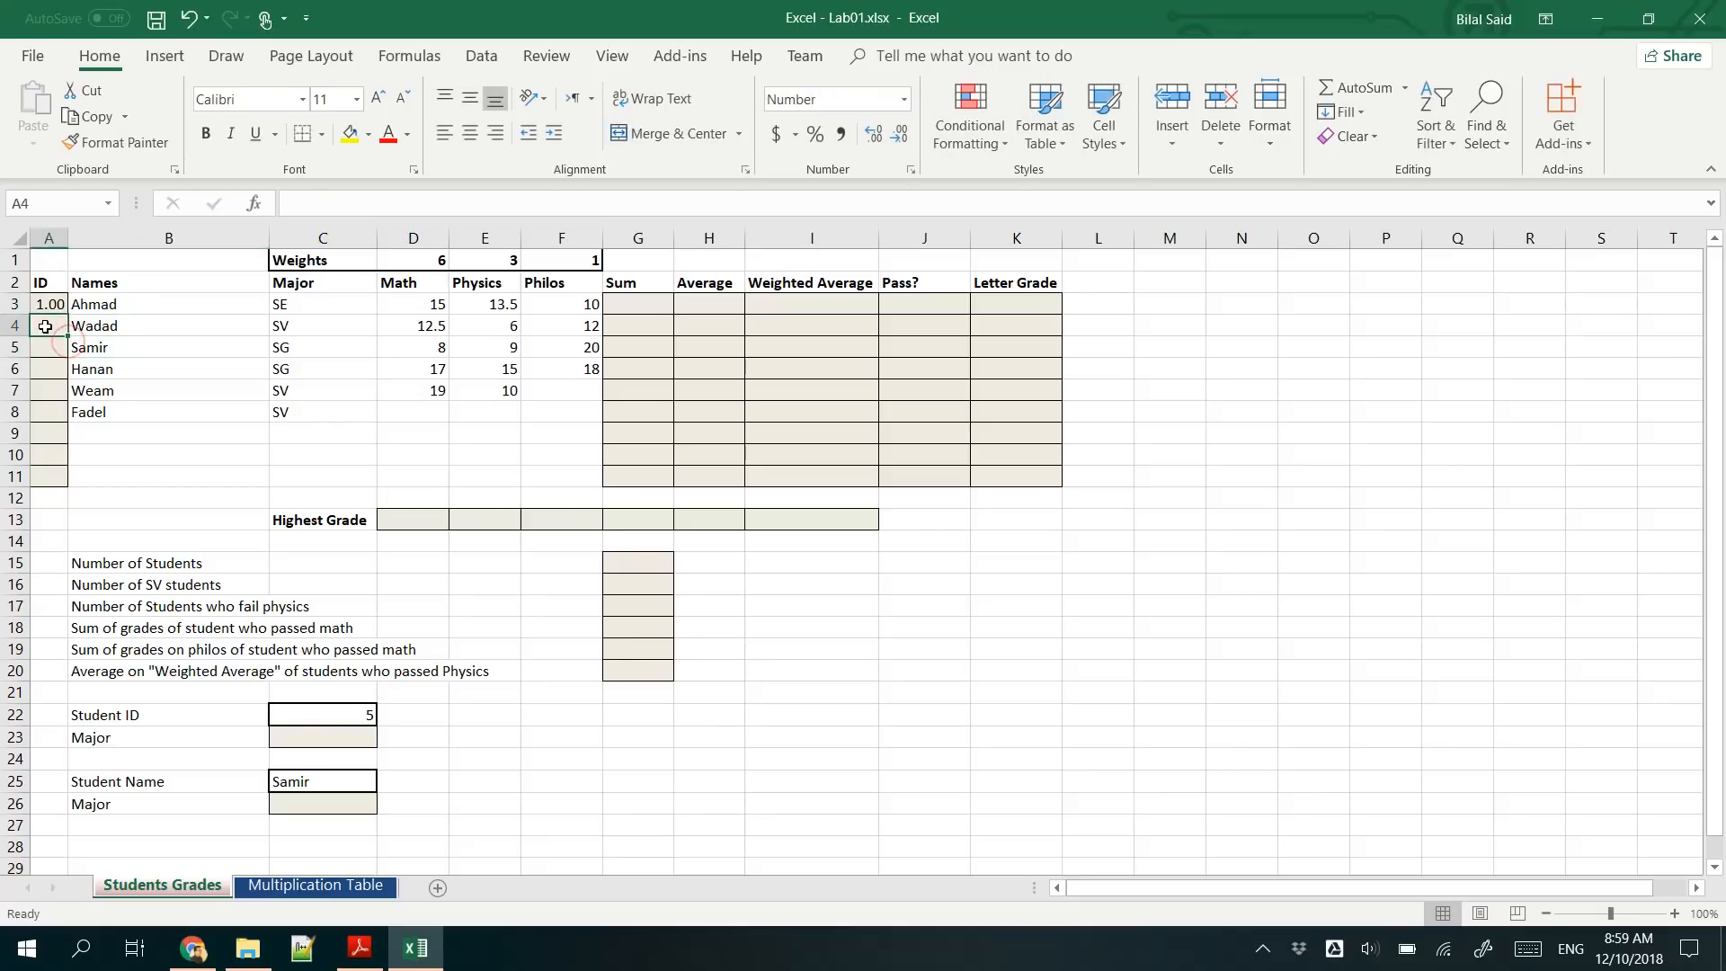
type("2")
key("Return")
left_click_drag(50, 306, 51, 324)
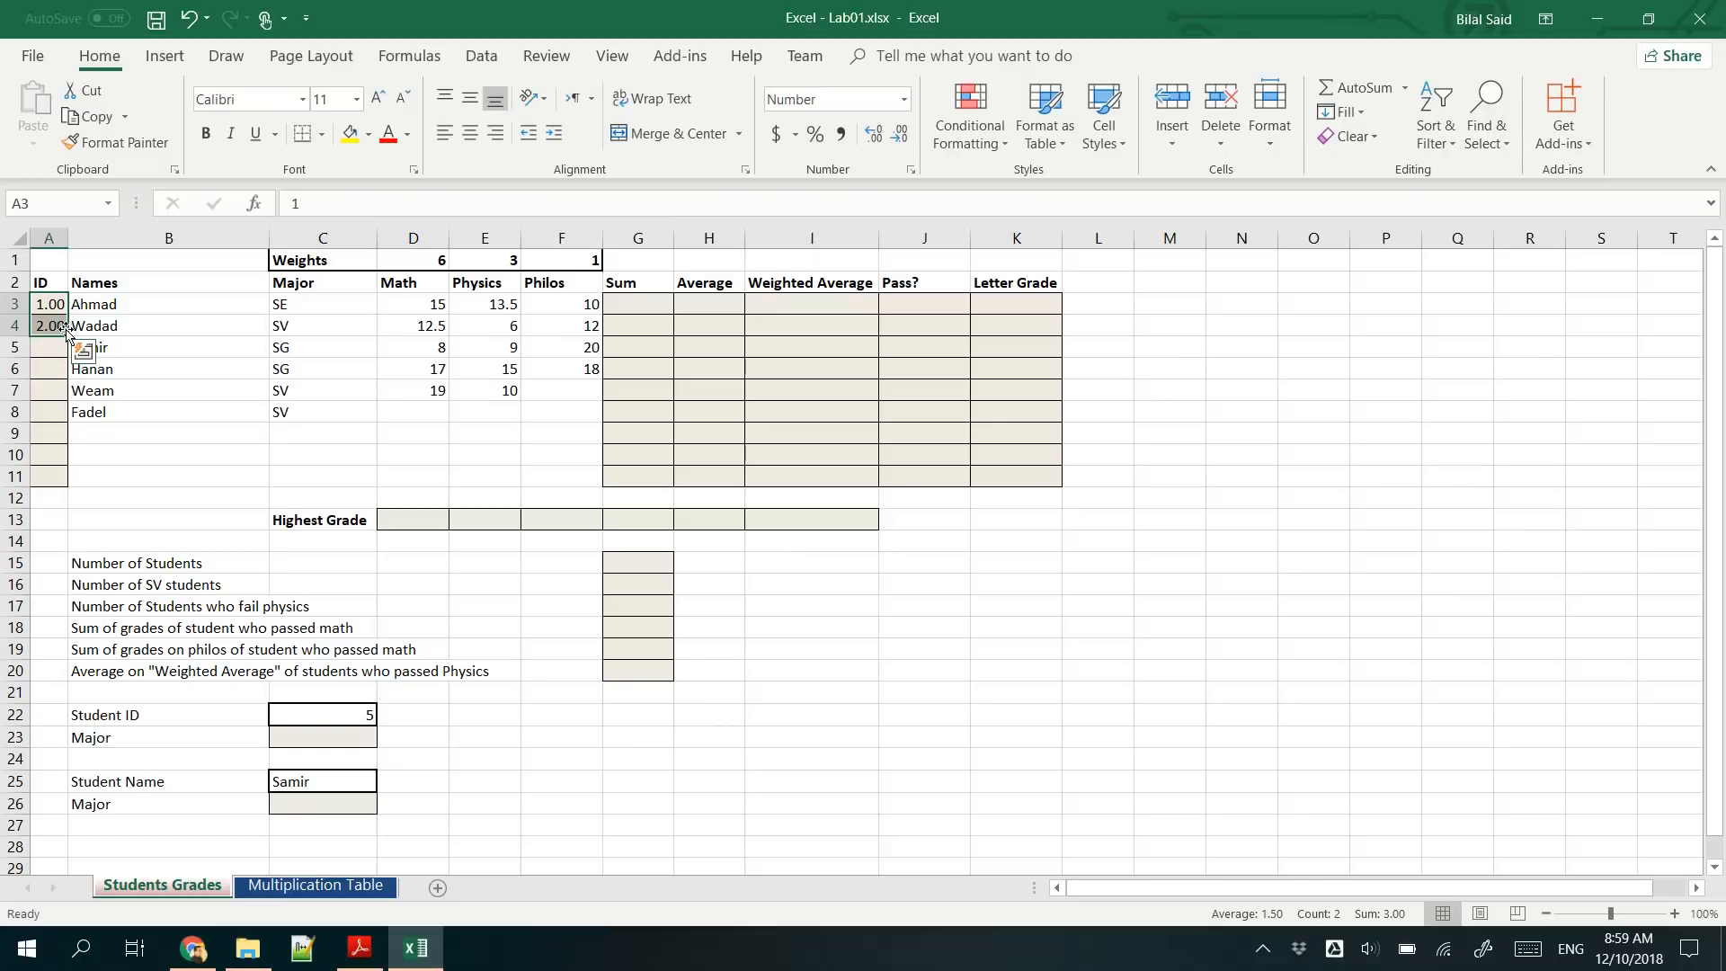
left_click_drag(66, 332, 50, 483)
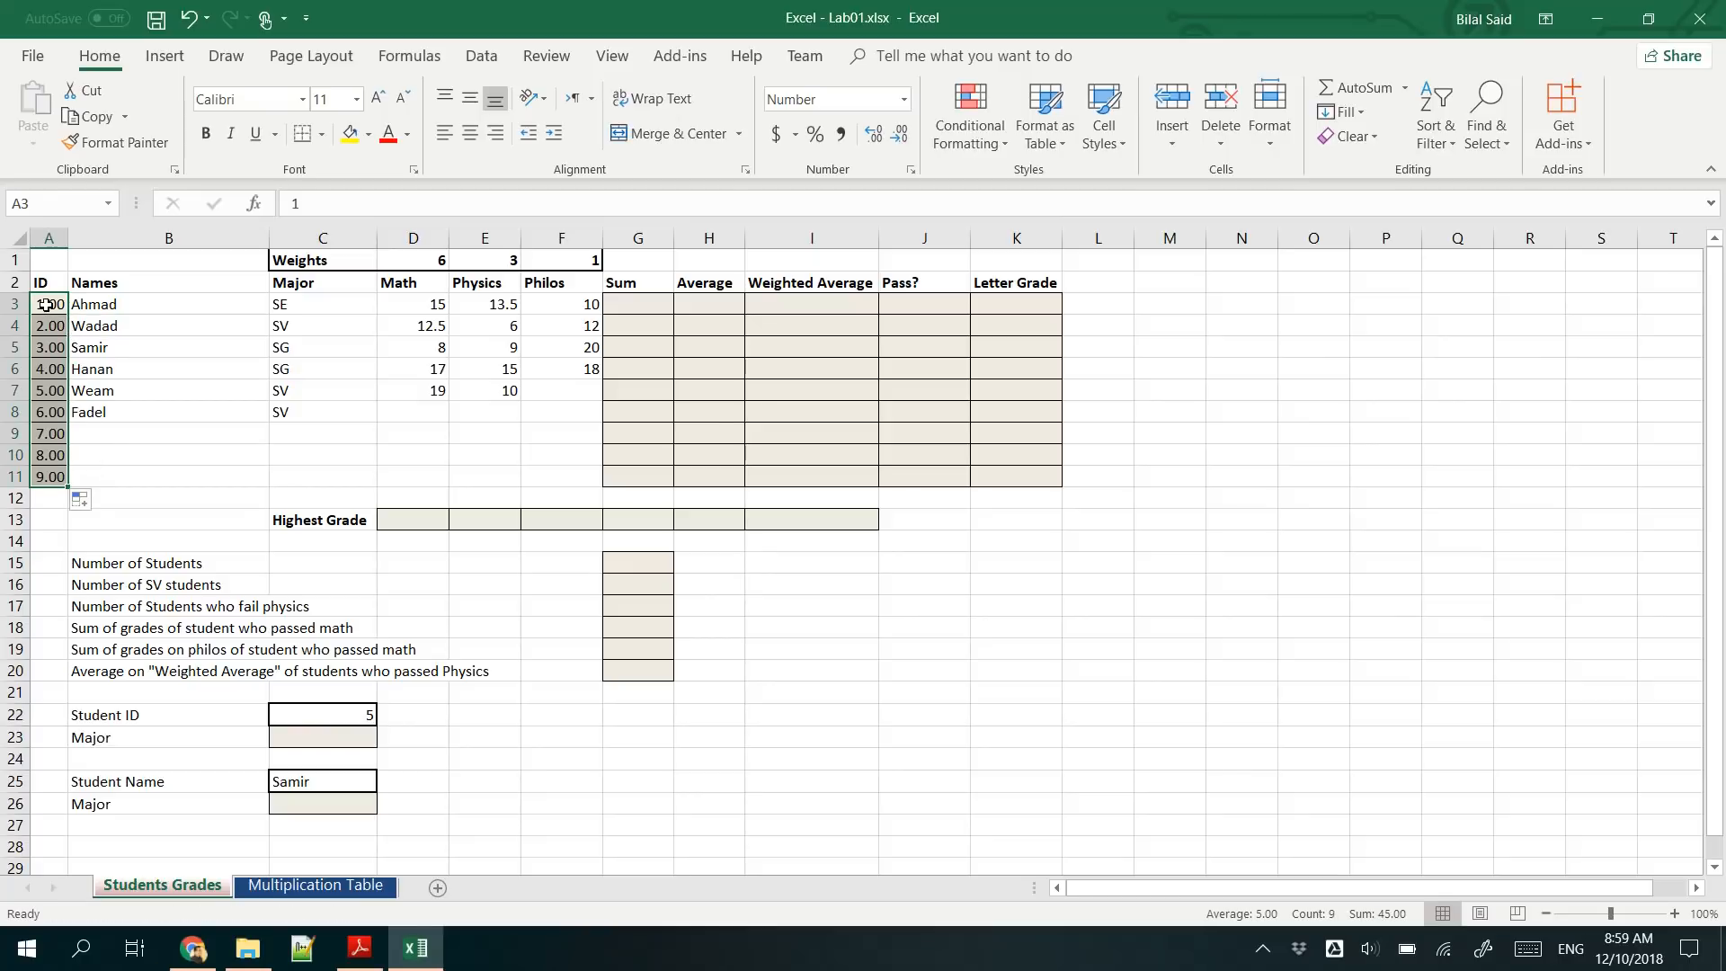
- Try to fill the ID column down to A11 from cell A3 alone, and undo the fill
left_click(46, 305)
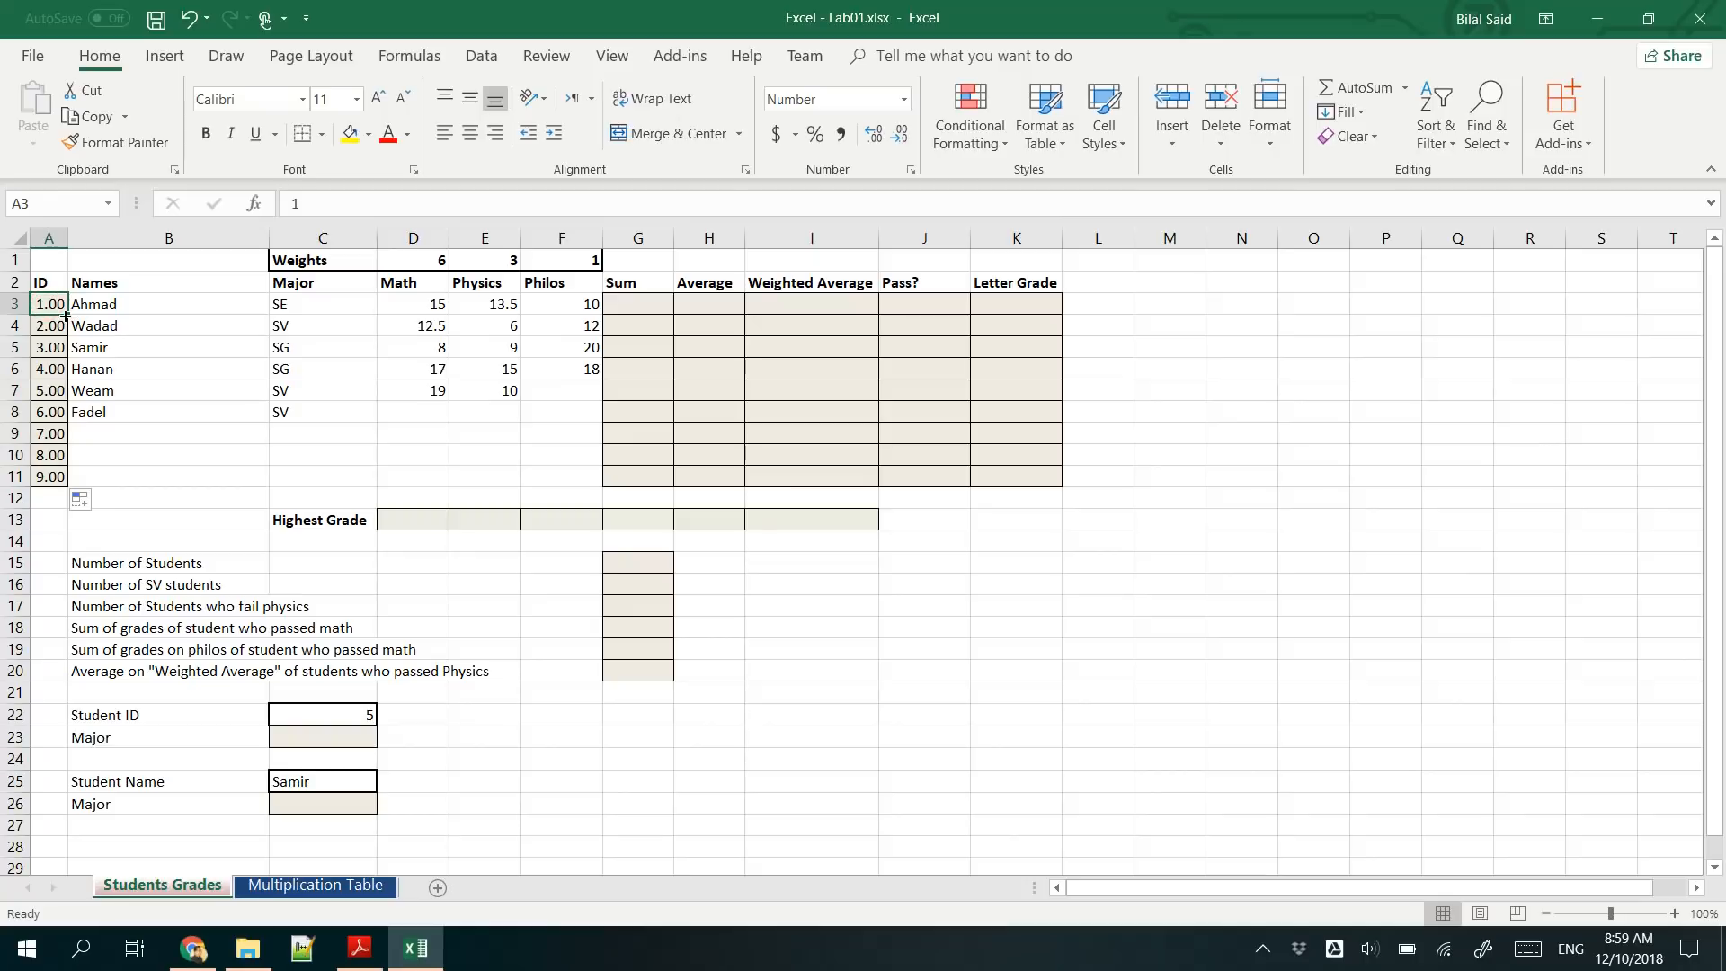
left_click_drag(66, 315, 52, 480)
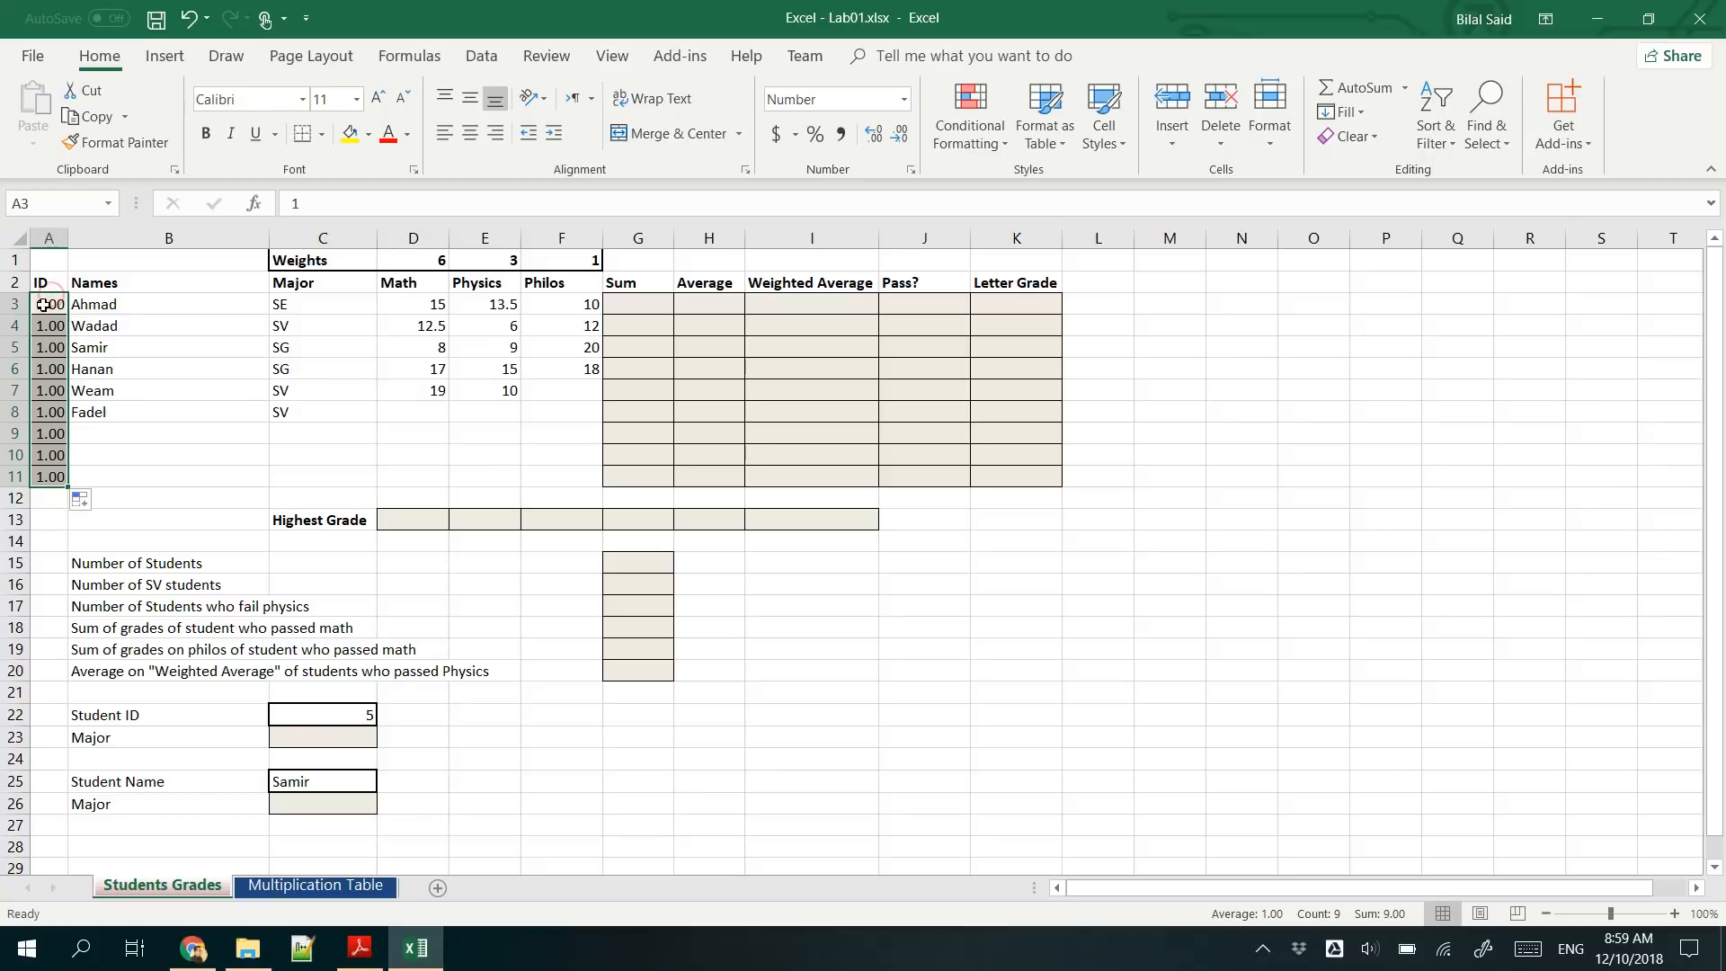
key("ctrl+z")
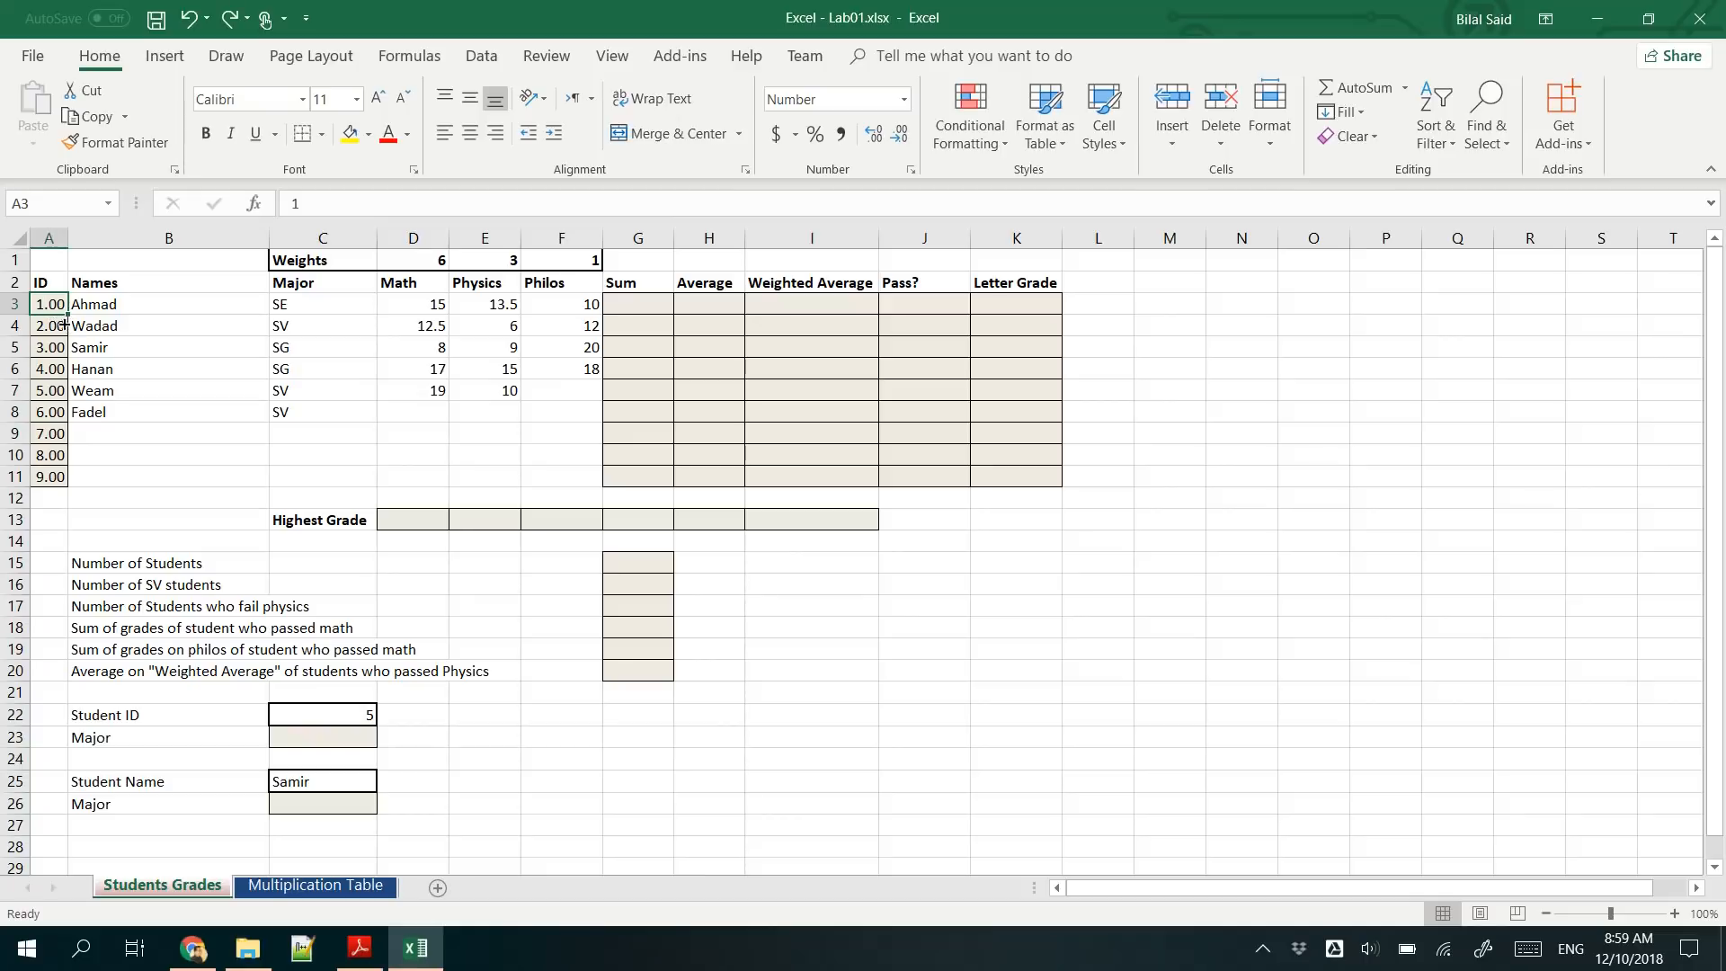
left_click_drag(67, 315, 70, 481)
key("ctrl+z")
- Refill the ID series down to A11 using both A3 and A4 as the starting cells
left_click_drag(49, 304, 54, 324)
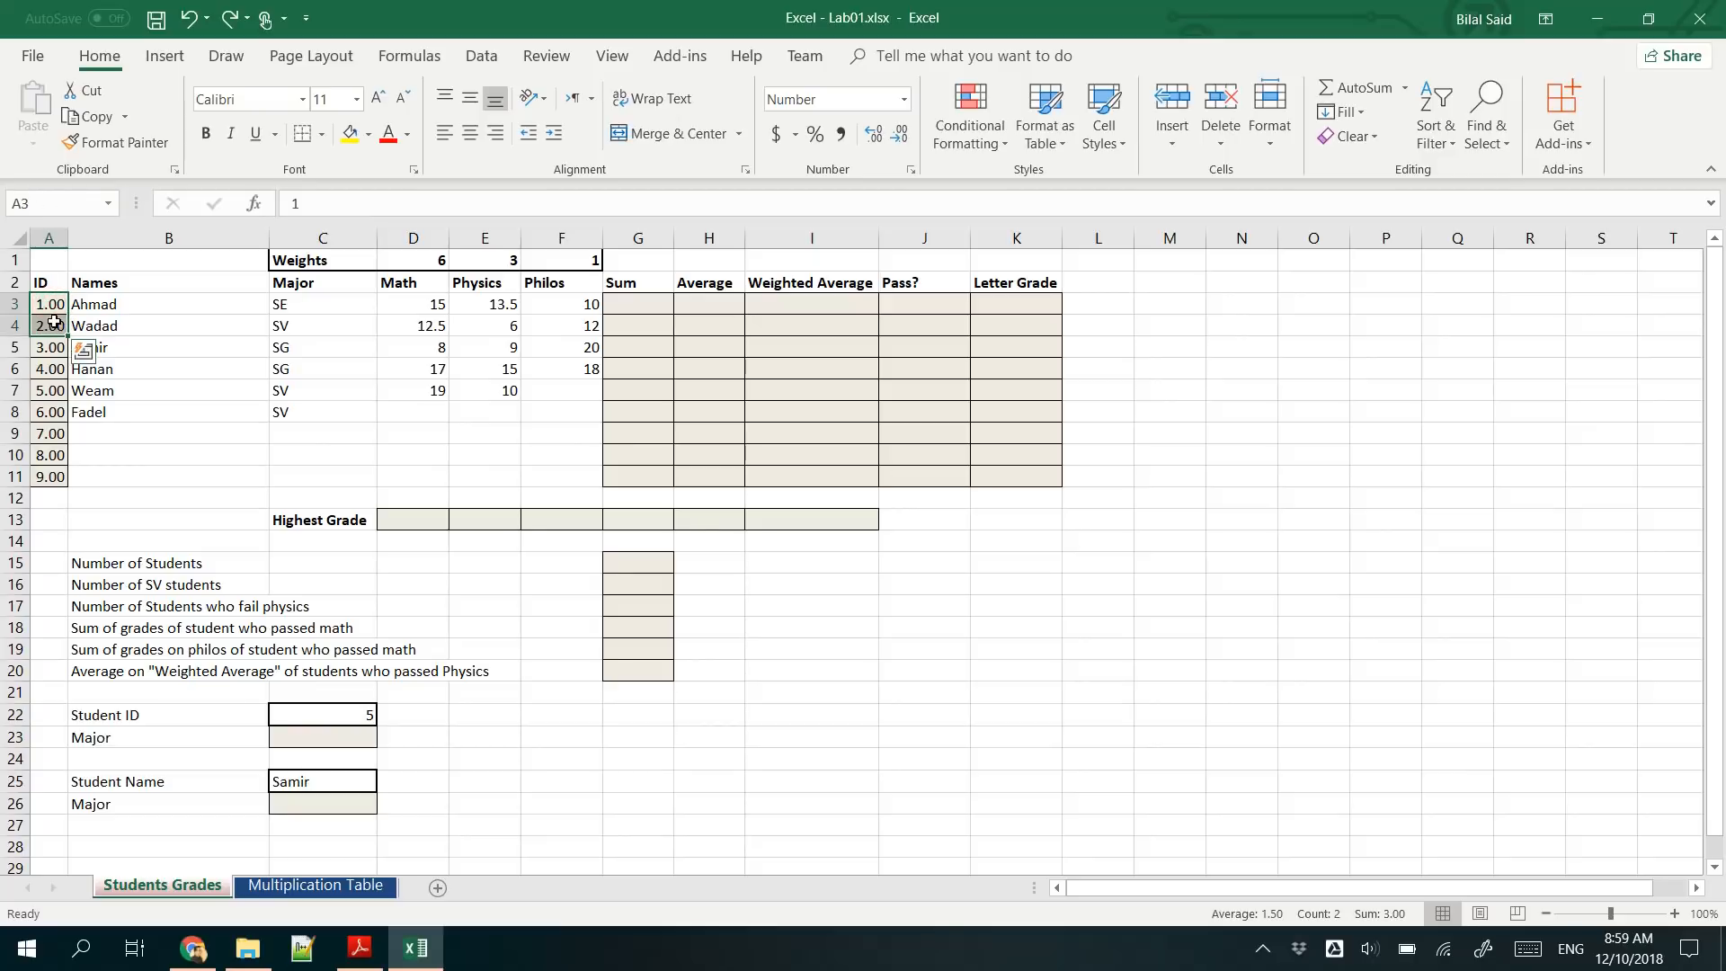
left_click(54, 305)
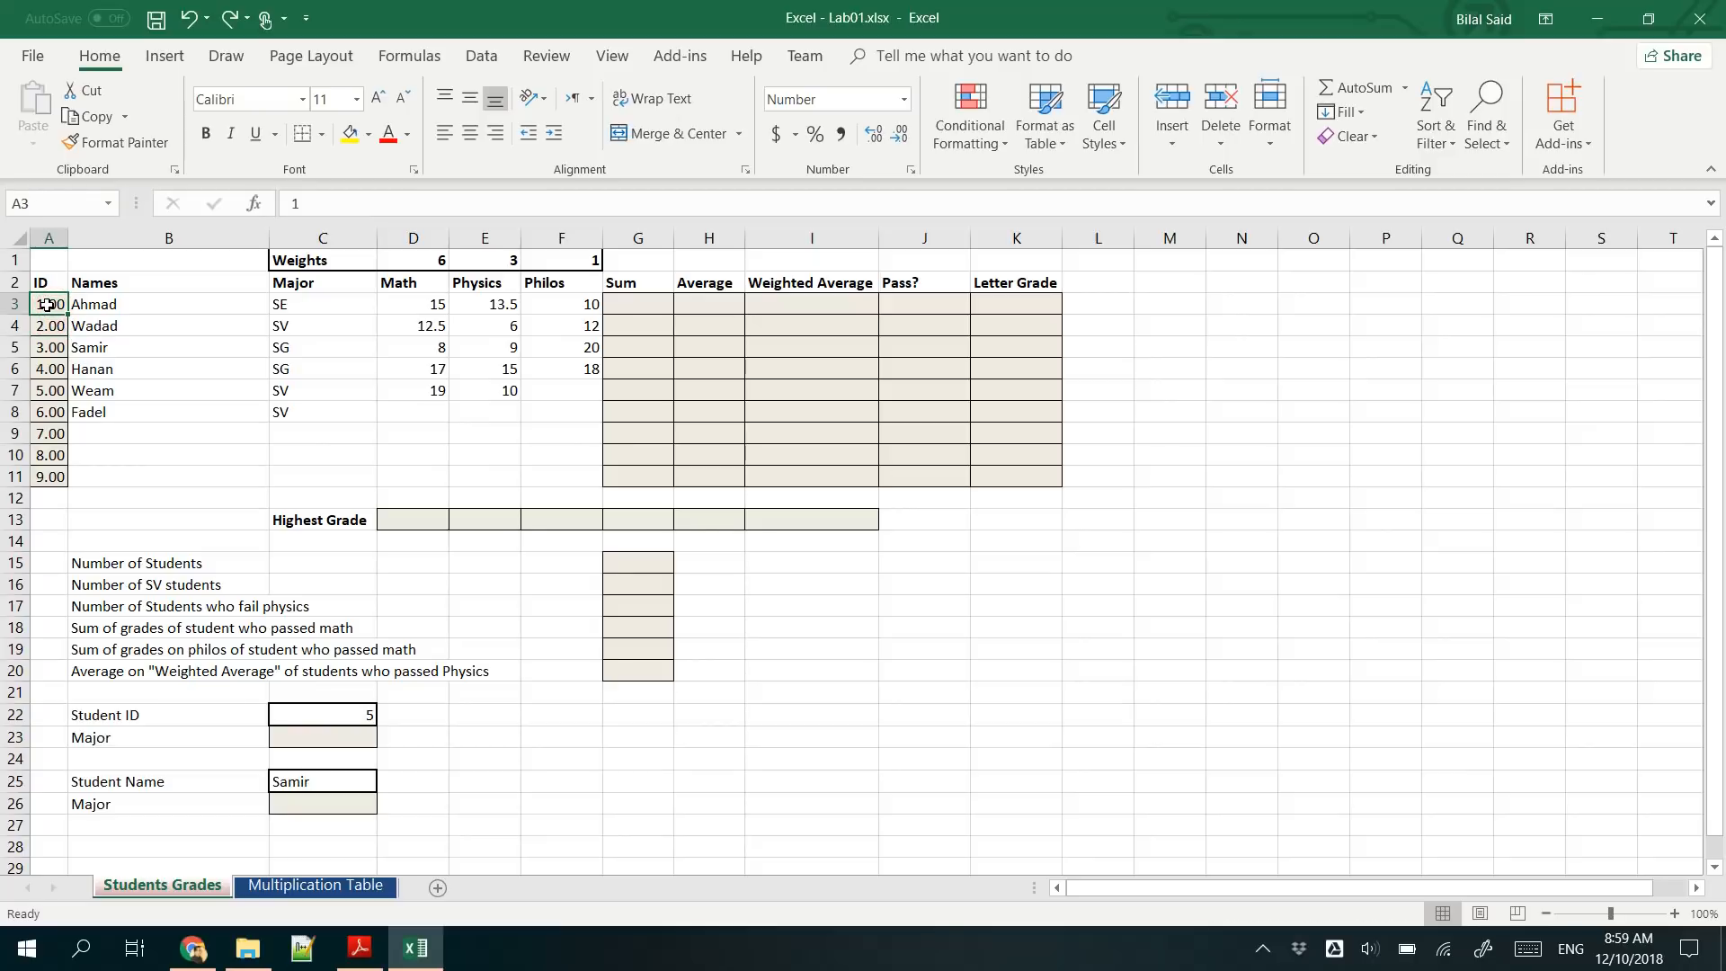
left_click_drag(47, 305, 43, 328)
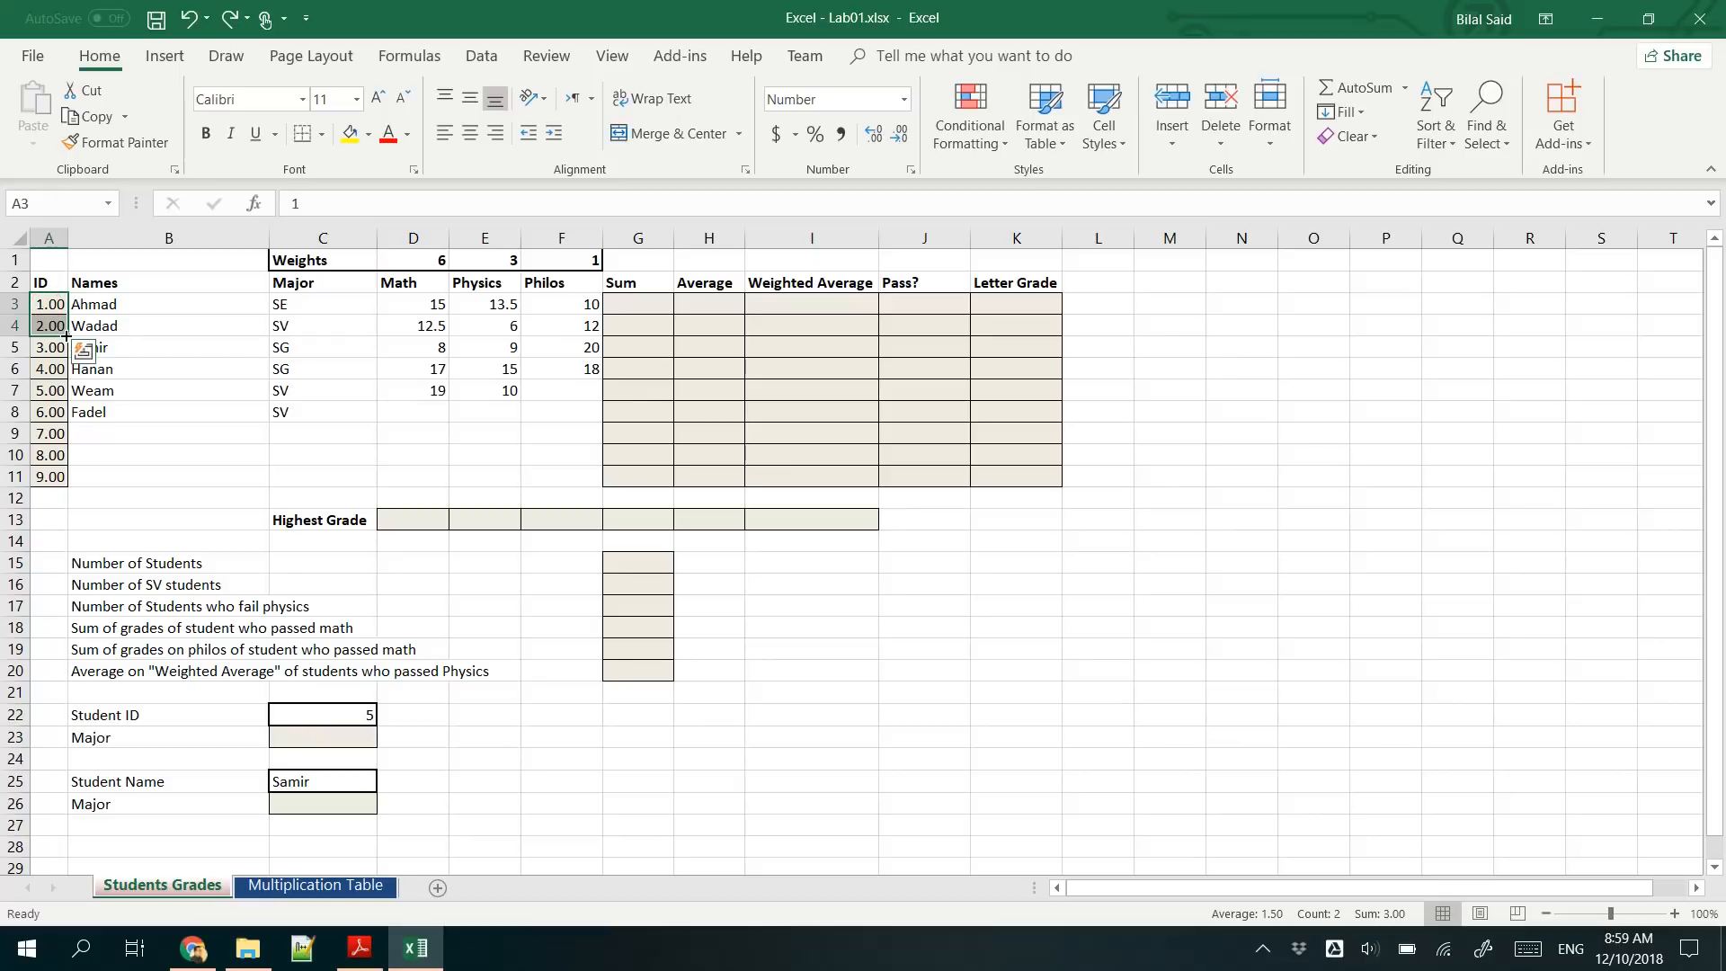
left_click_drag(67, 336, 56, 491)
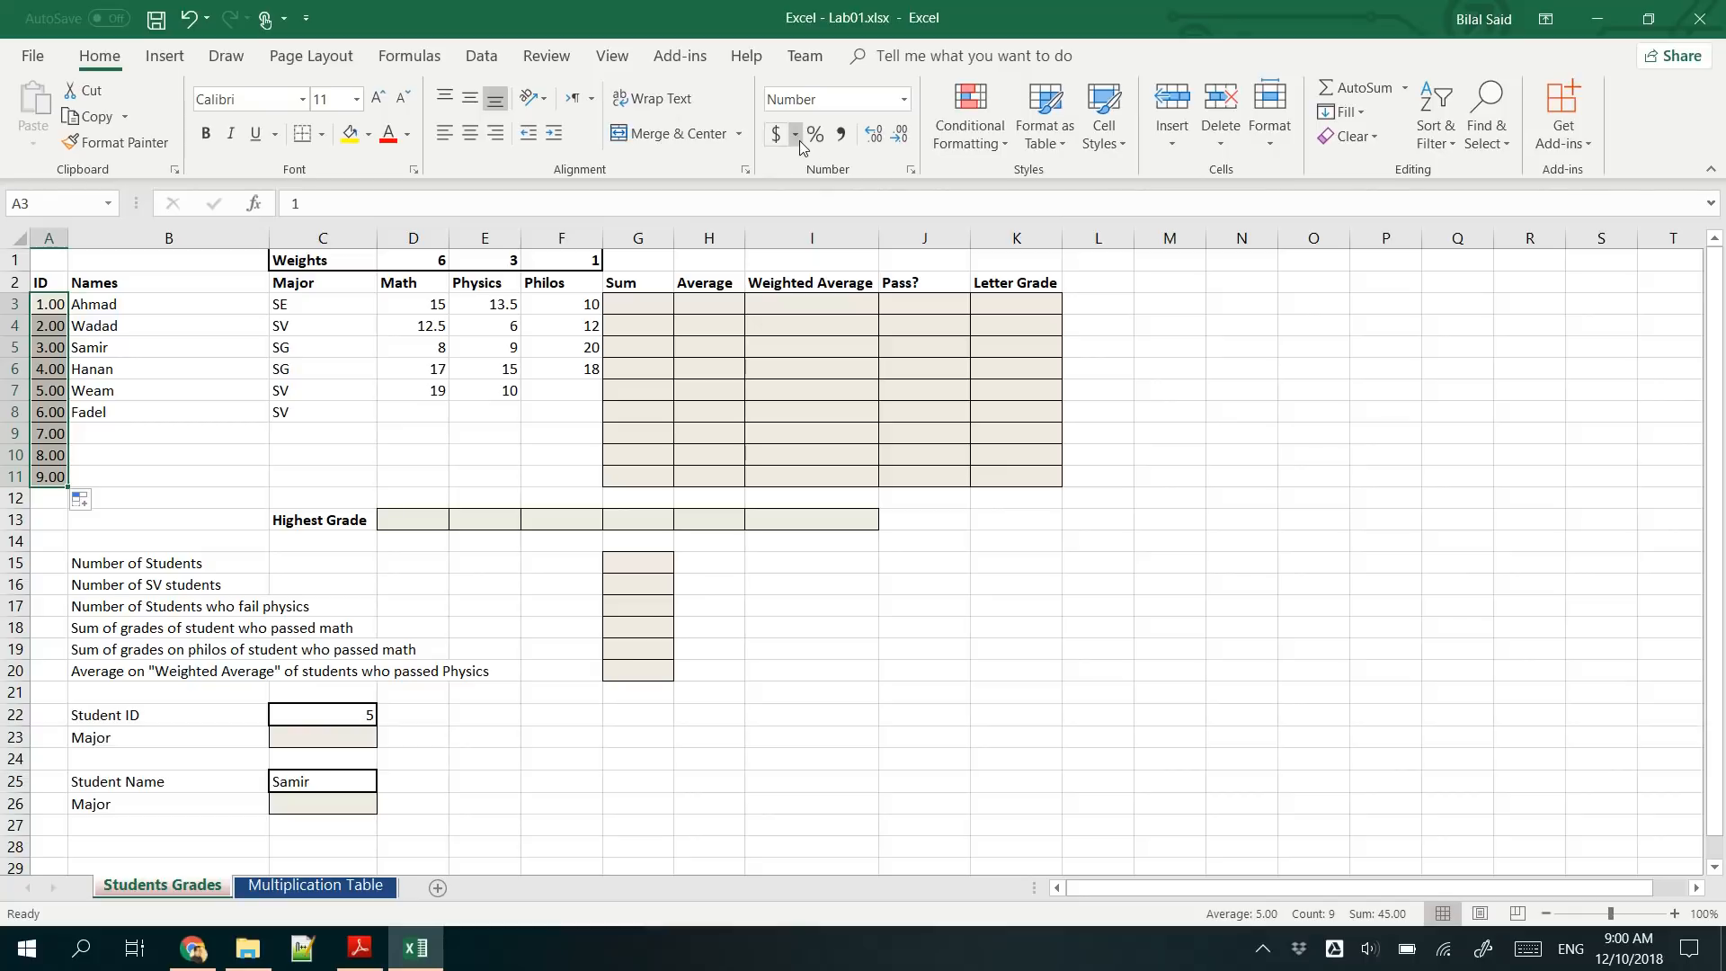
- Format the ID cells A3:A11 as Number with 0 decimal places
left_click(899, 137)
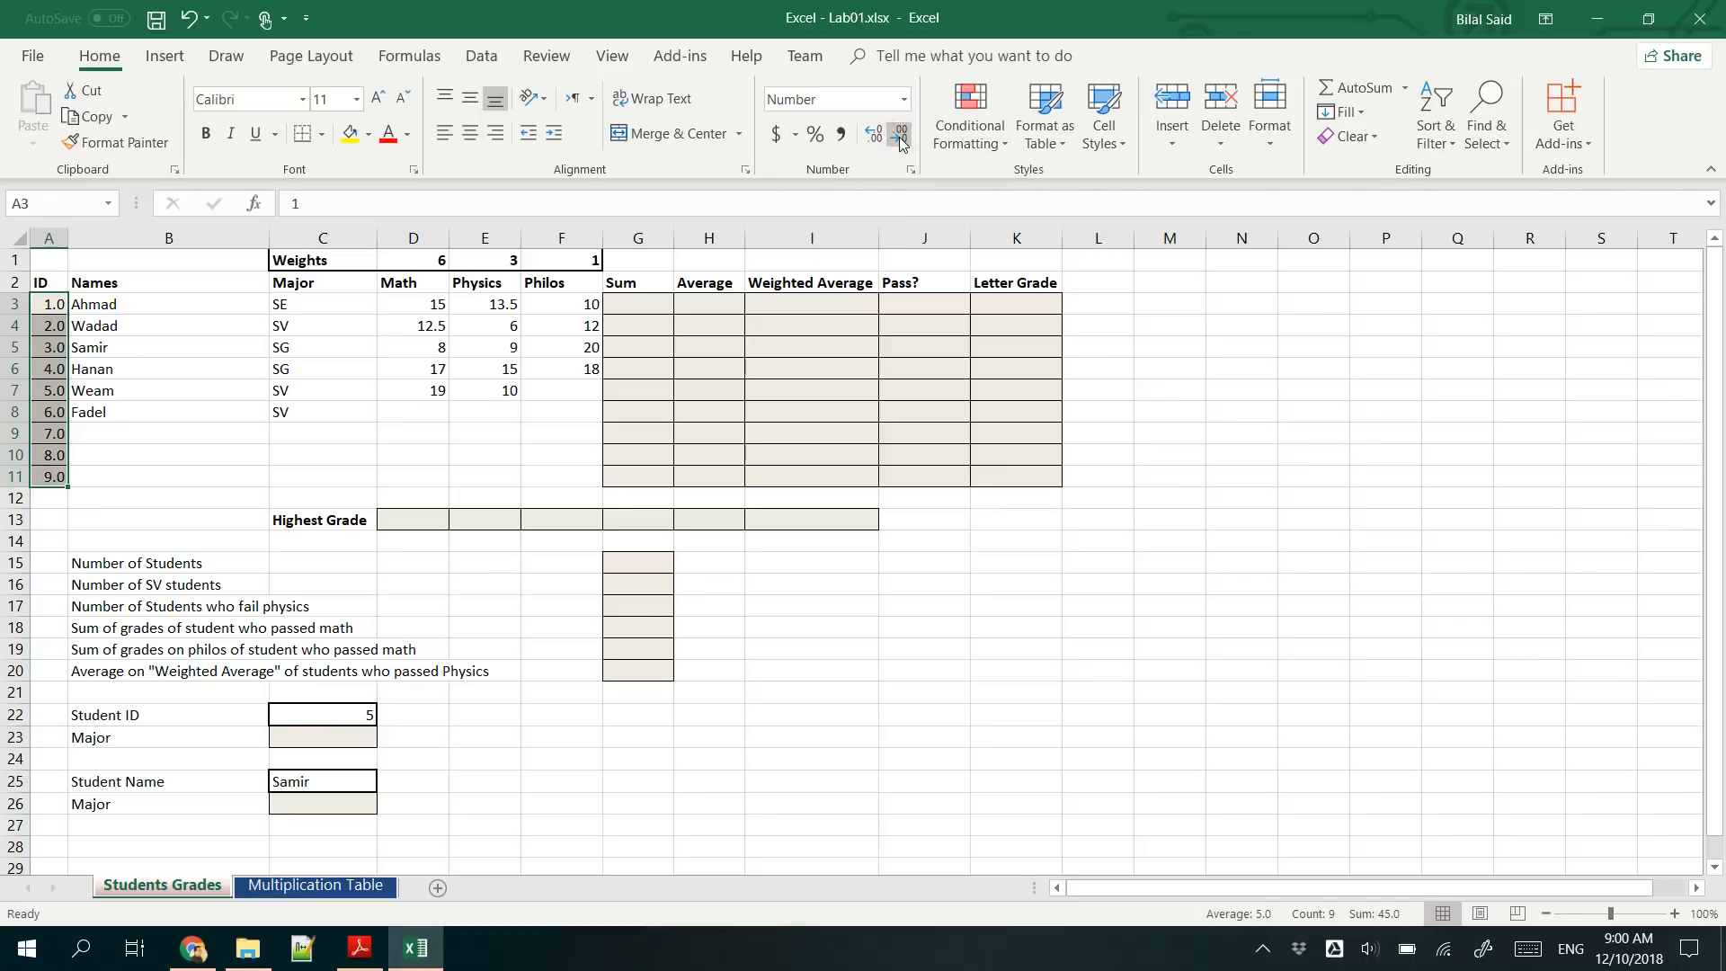
left_click(910, 171)
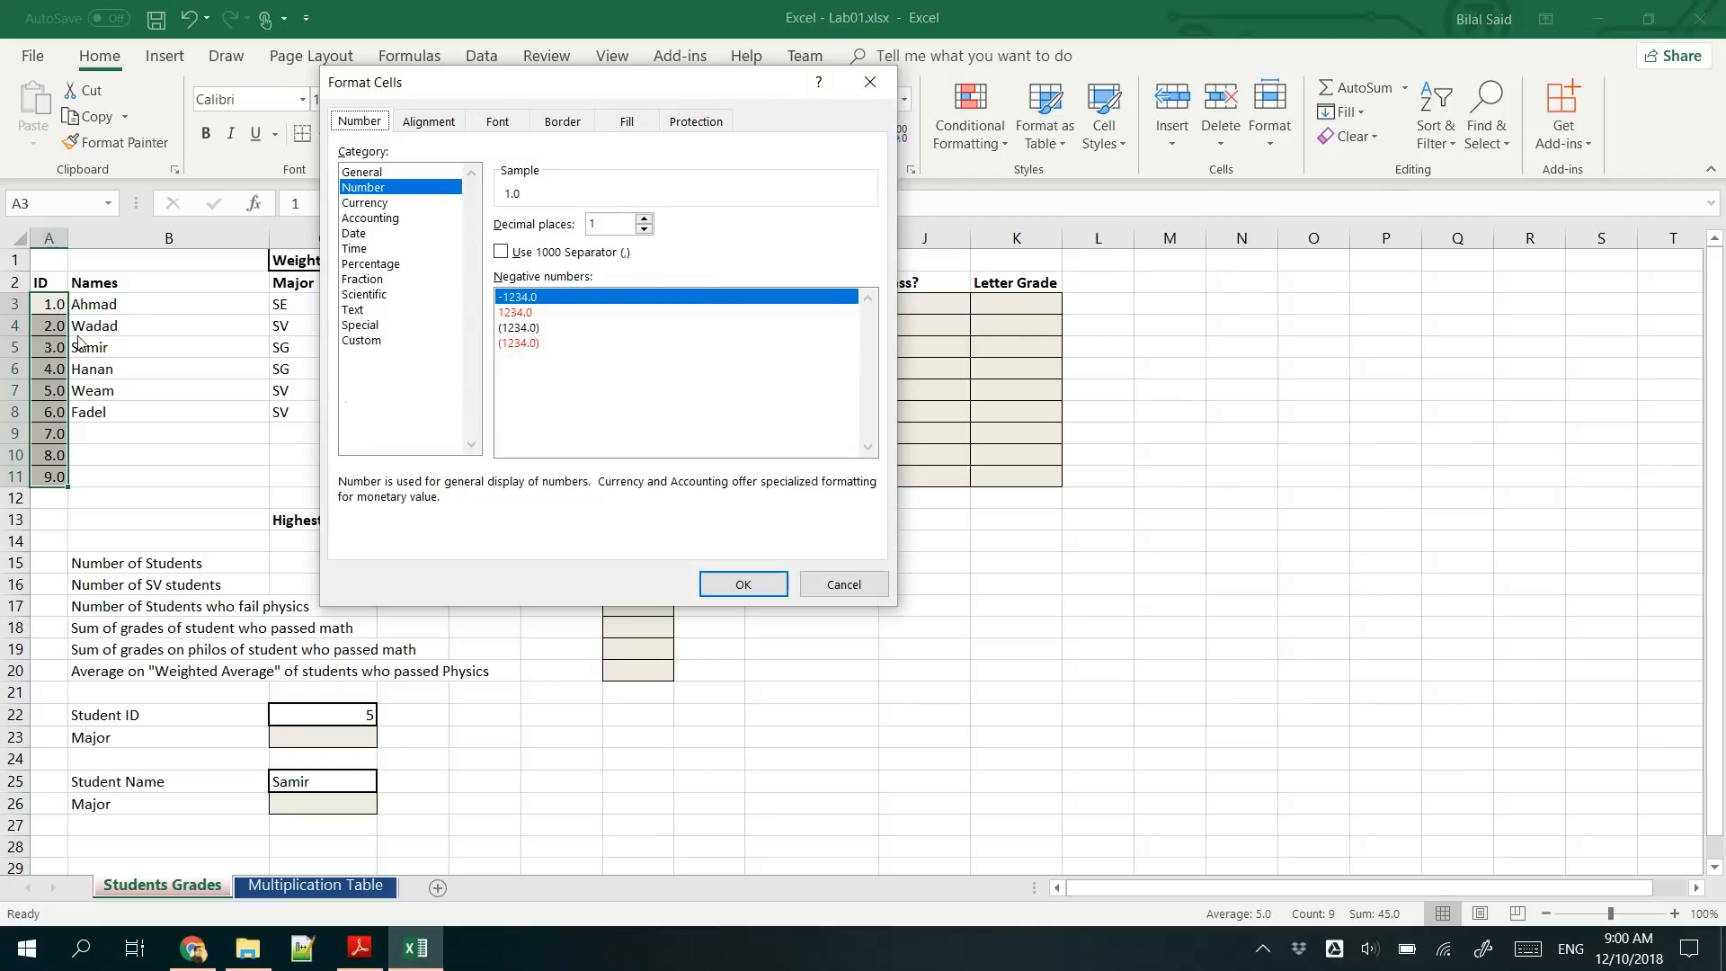
left_click(375, 190)
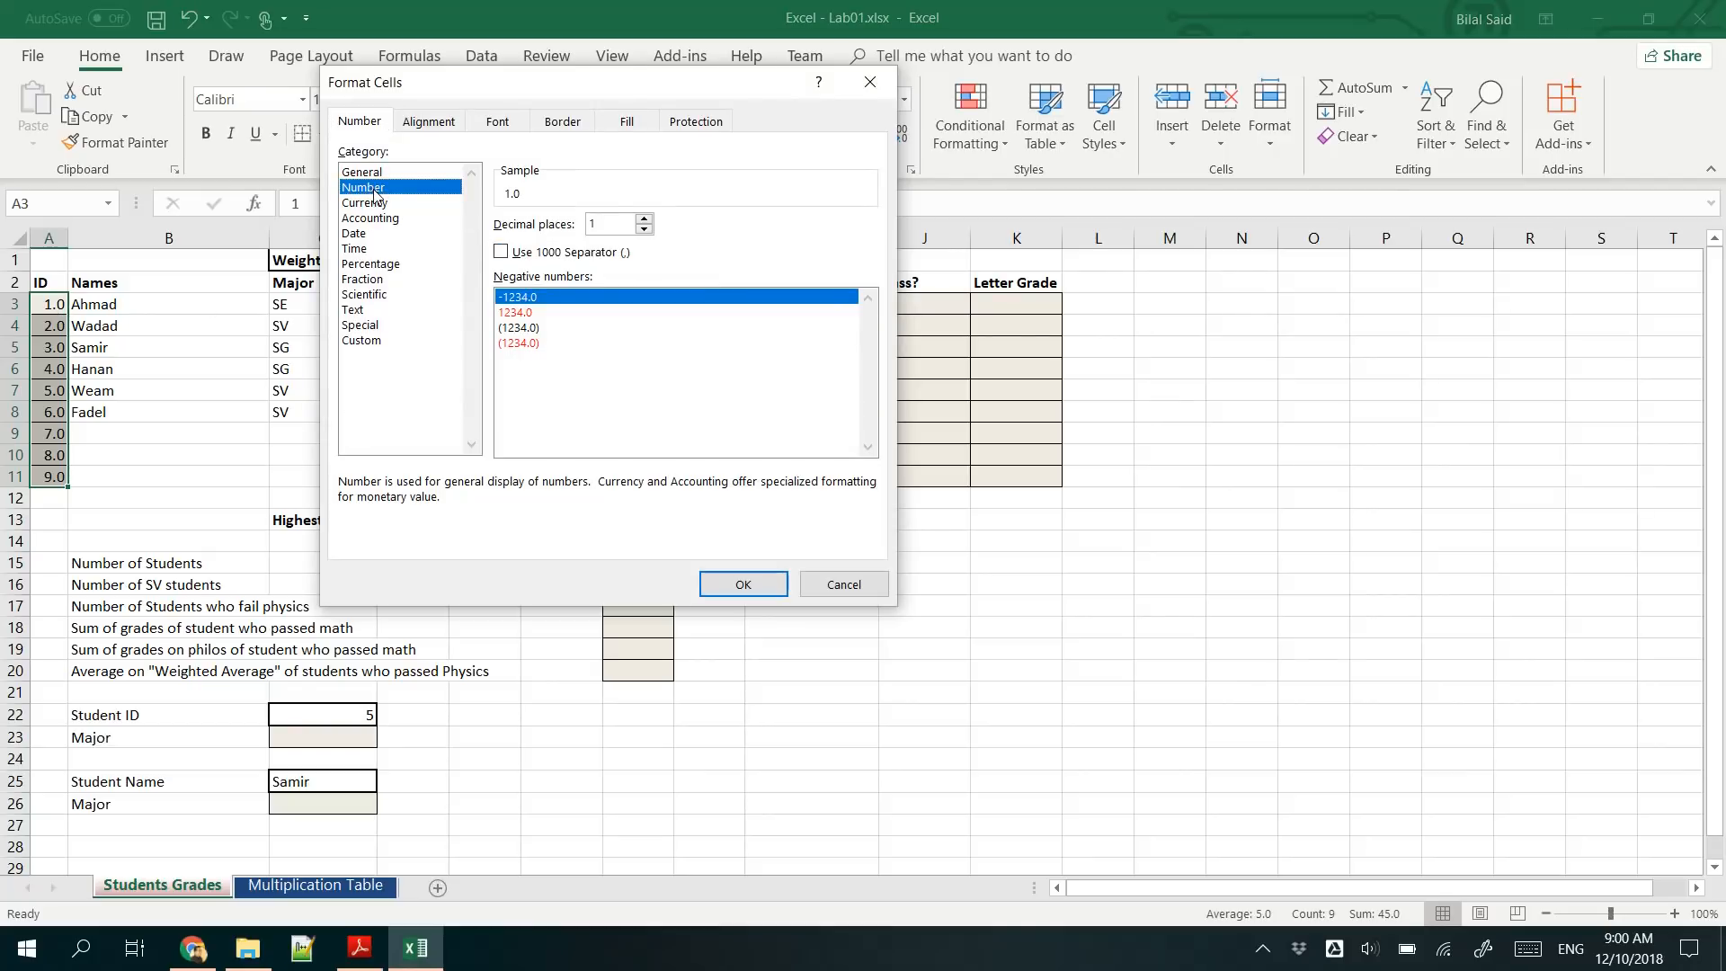
left_click(643, 230)
left_click(742, 584)
left_click(137, 323)
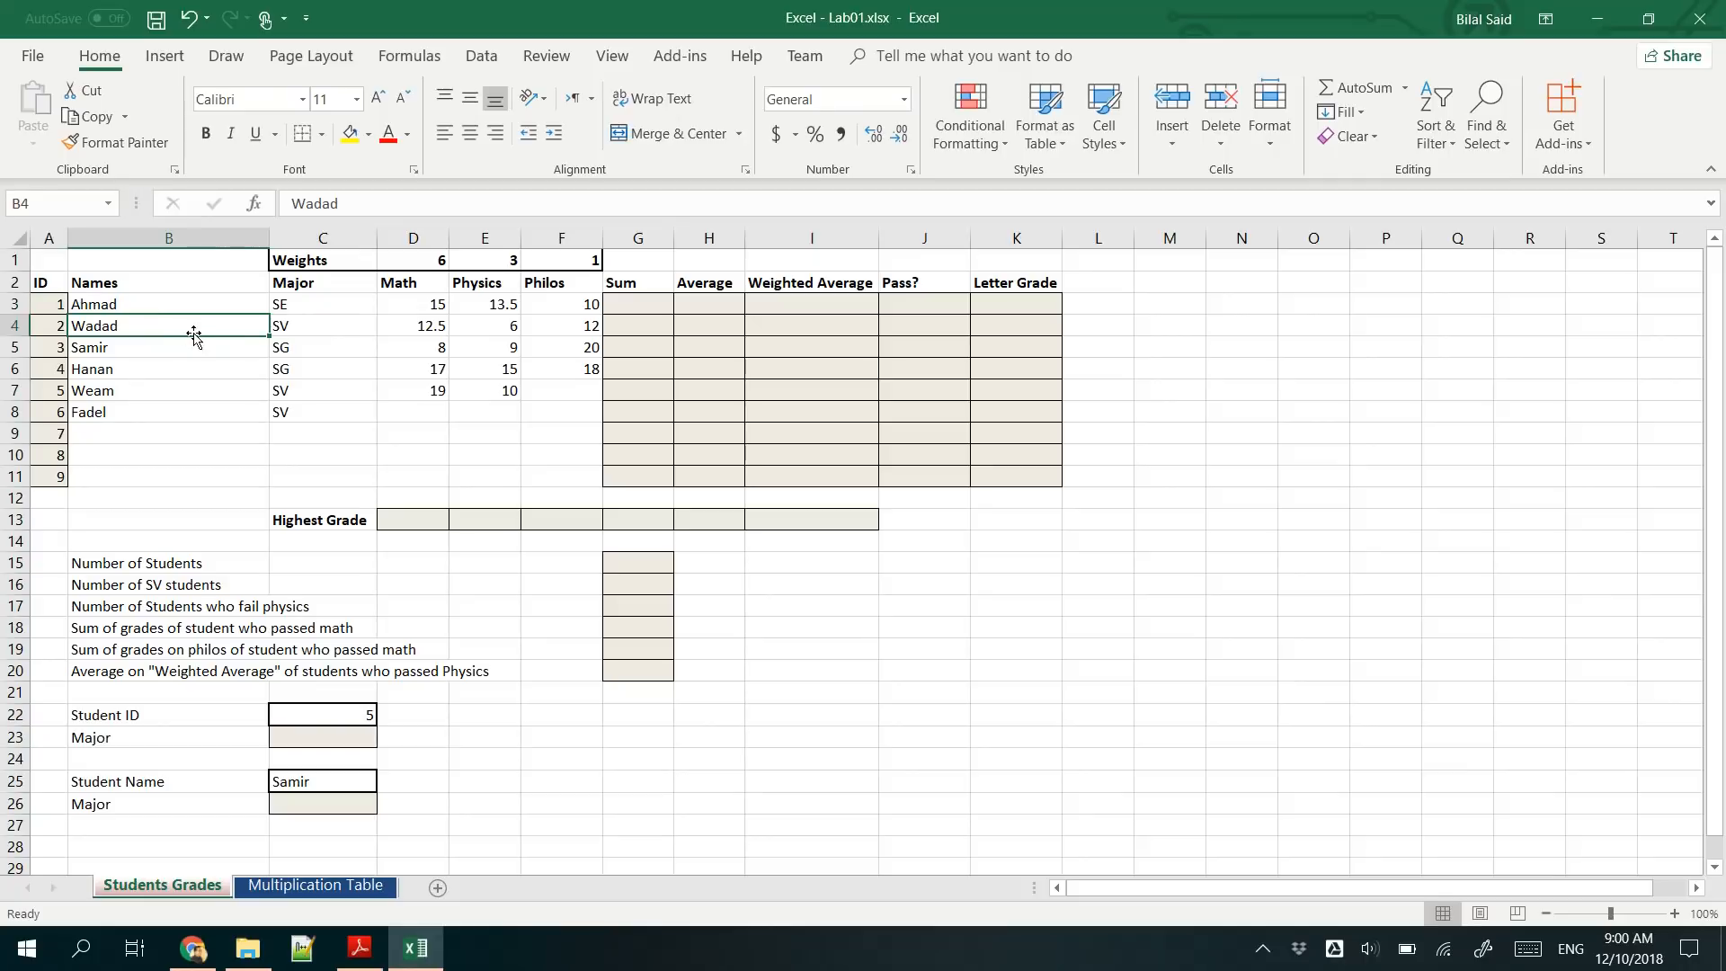
- Check the lab instructions for the Sum column and enter the formula =D3+E3+F3 in cell G3
left_click(360, 948)
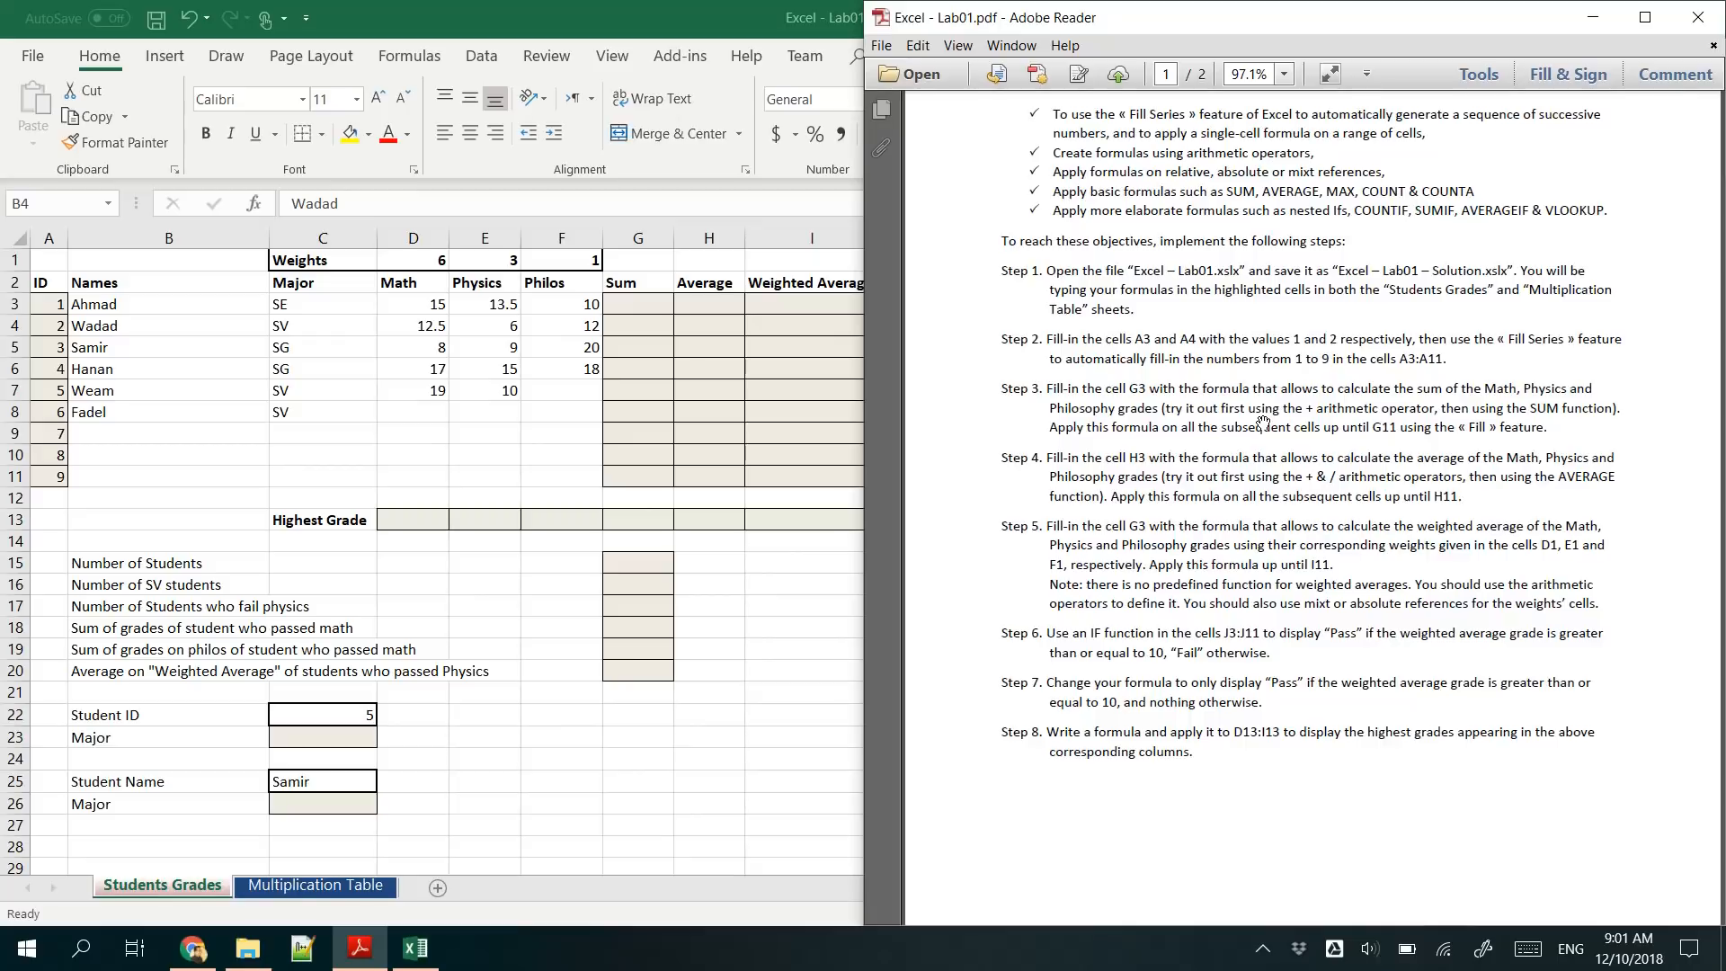
left_click(655, 295)
left_click(652, 297)
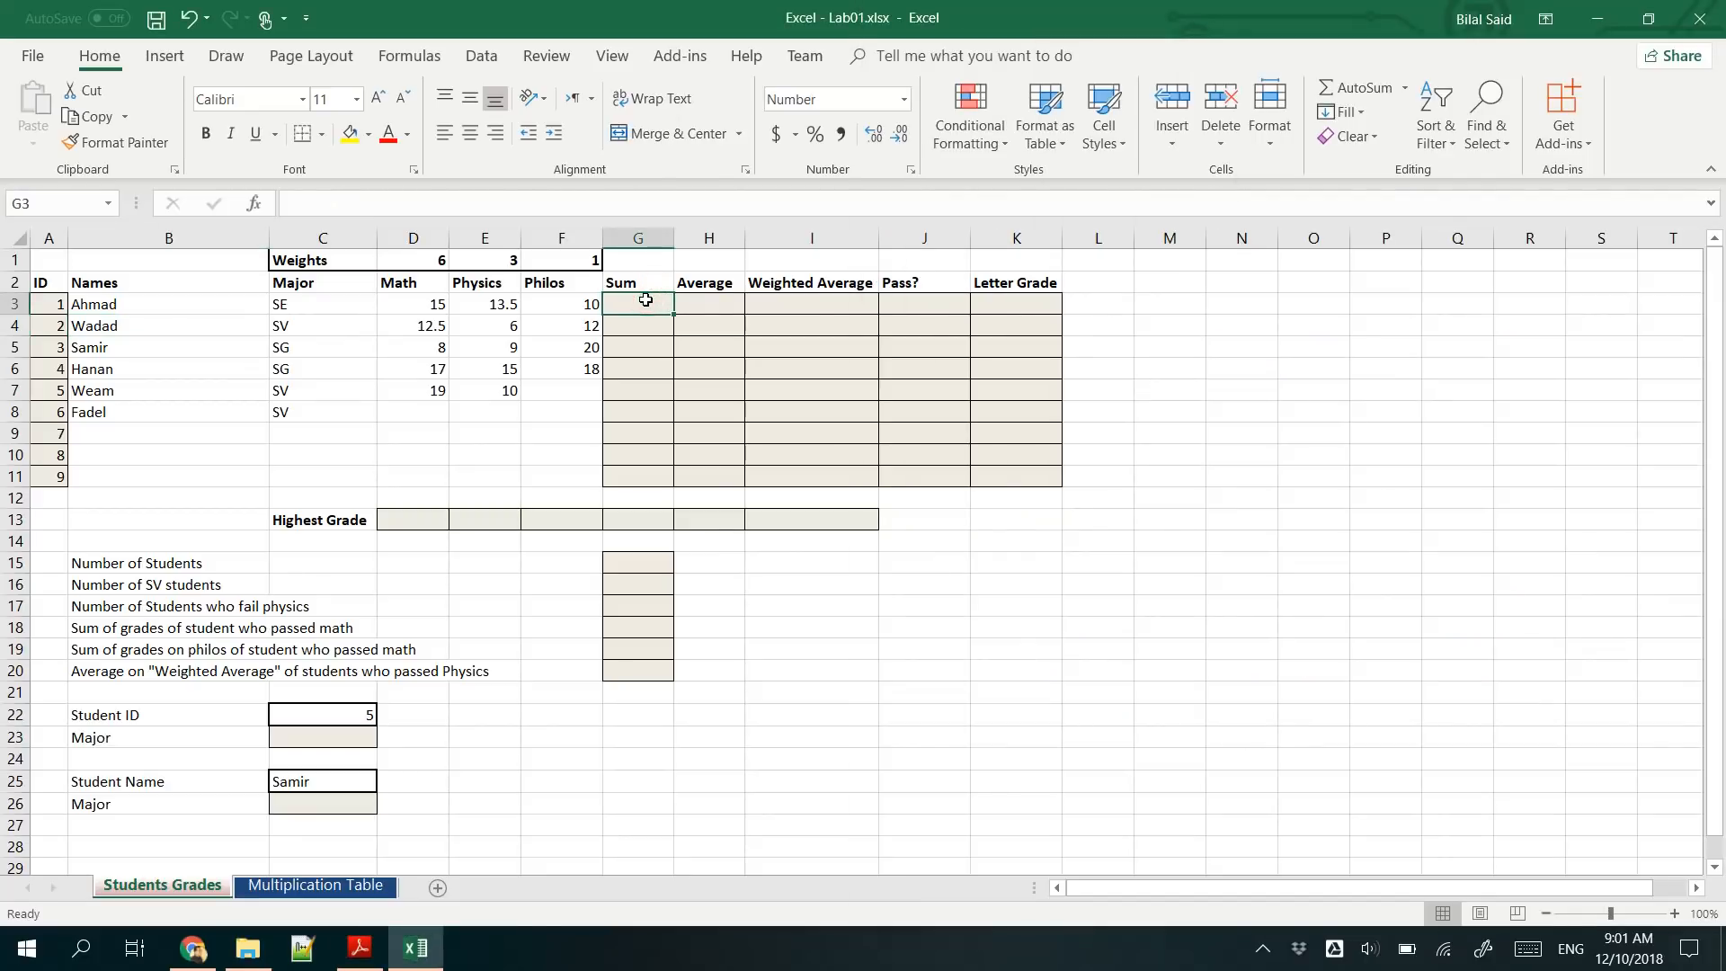
type("=")
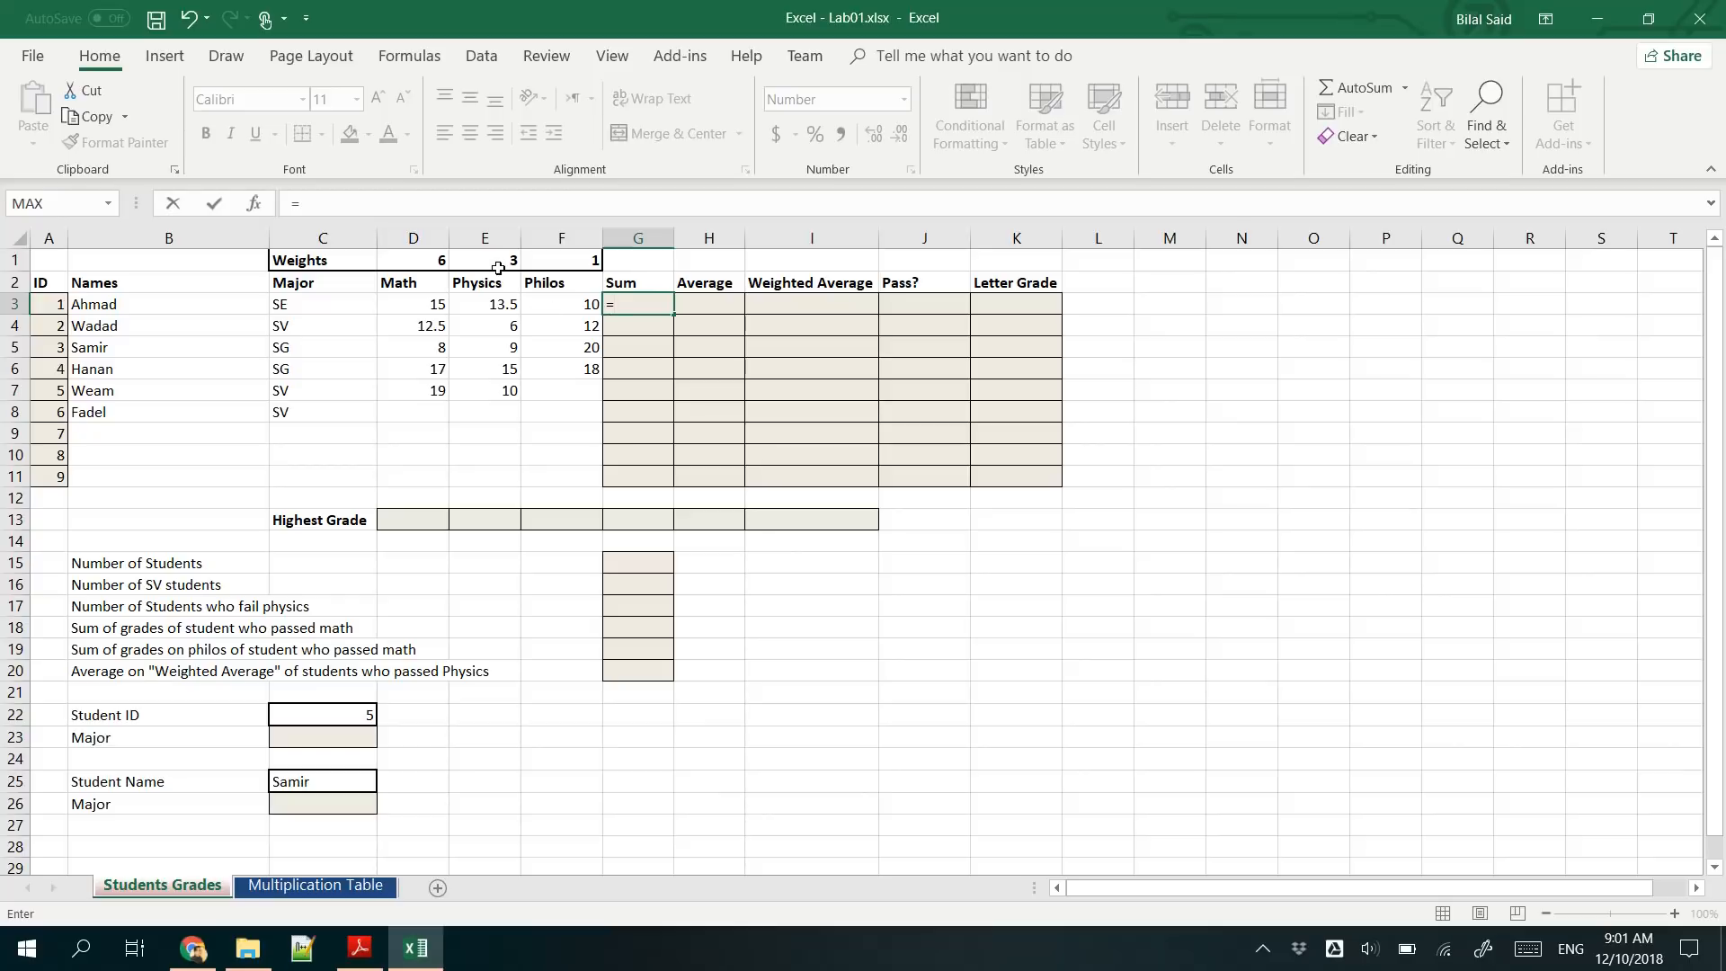
left_click(434, 303)
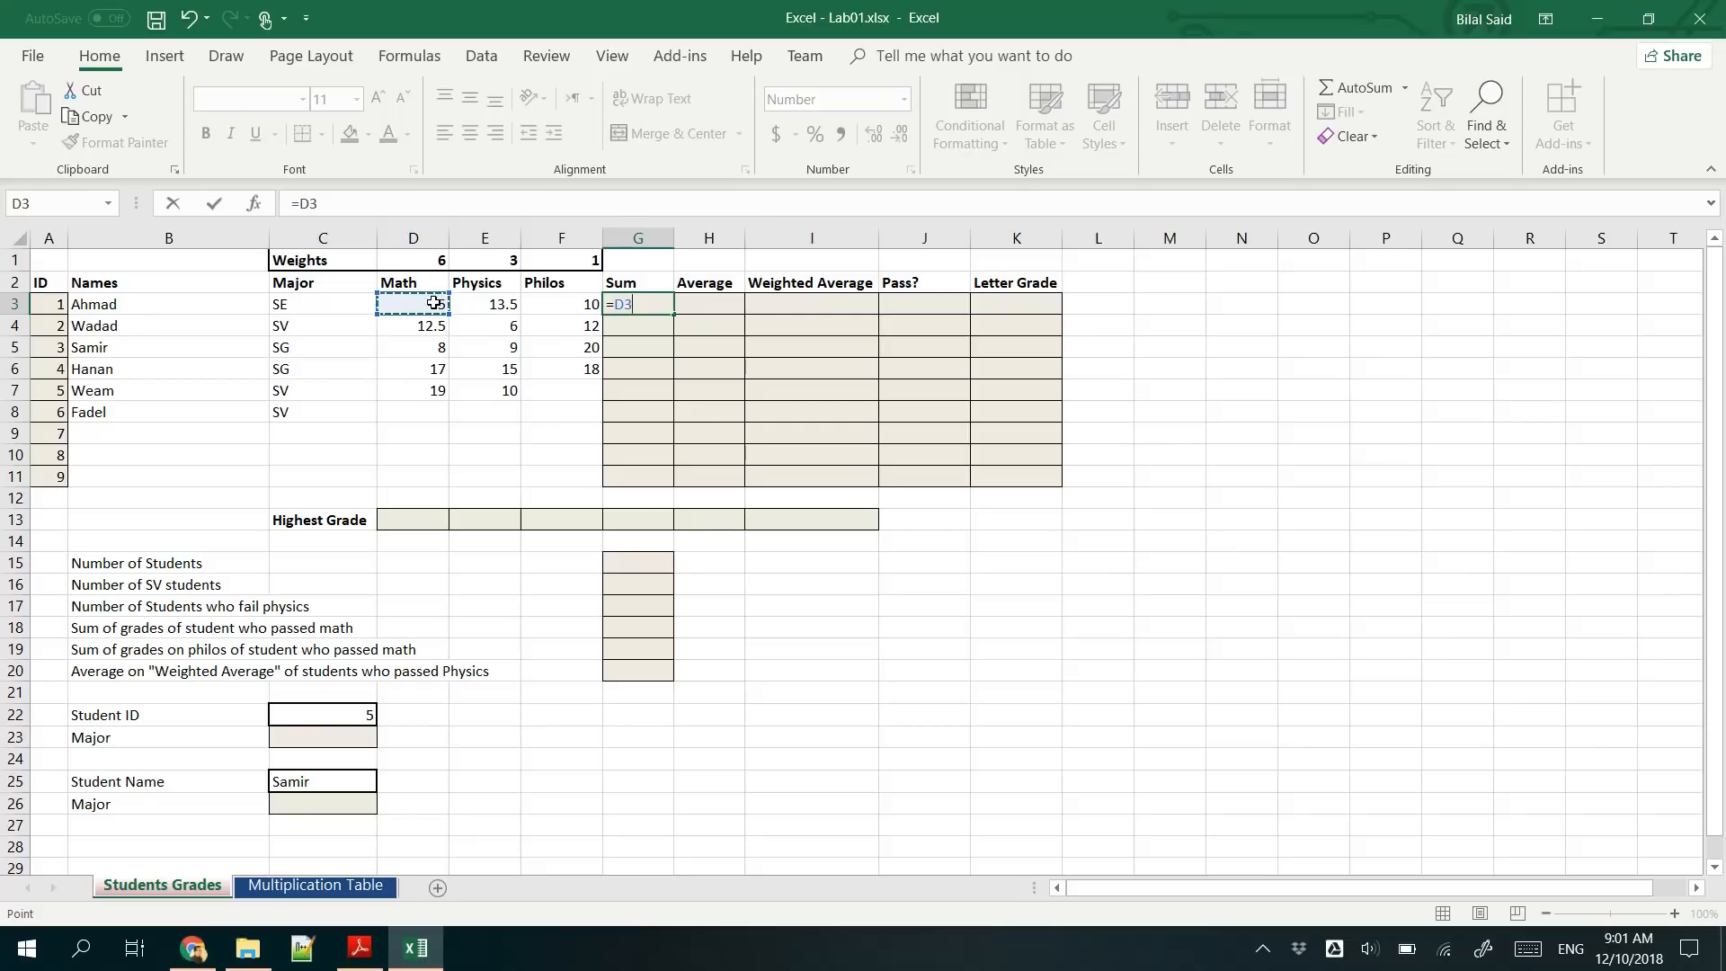
type("+")
type("E3")
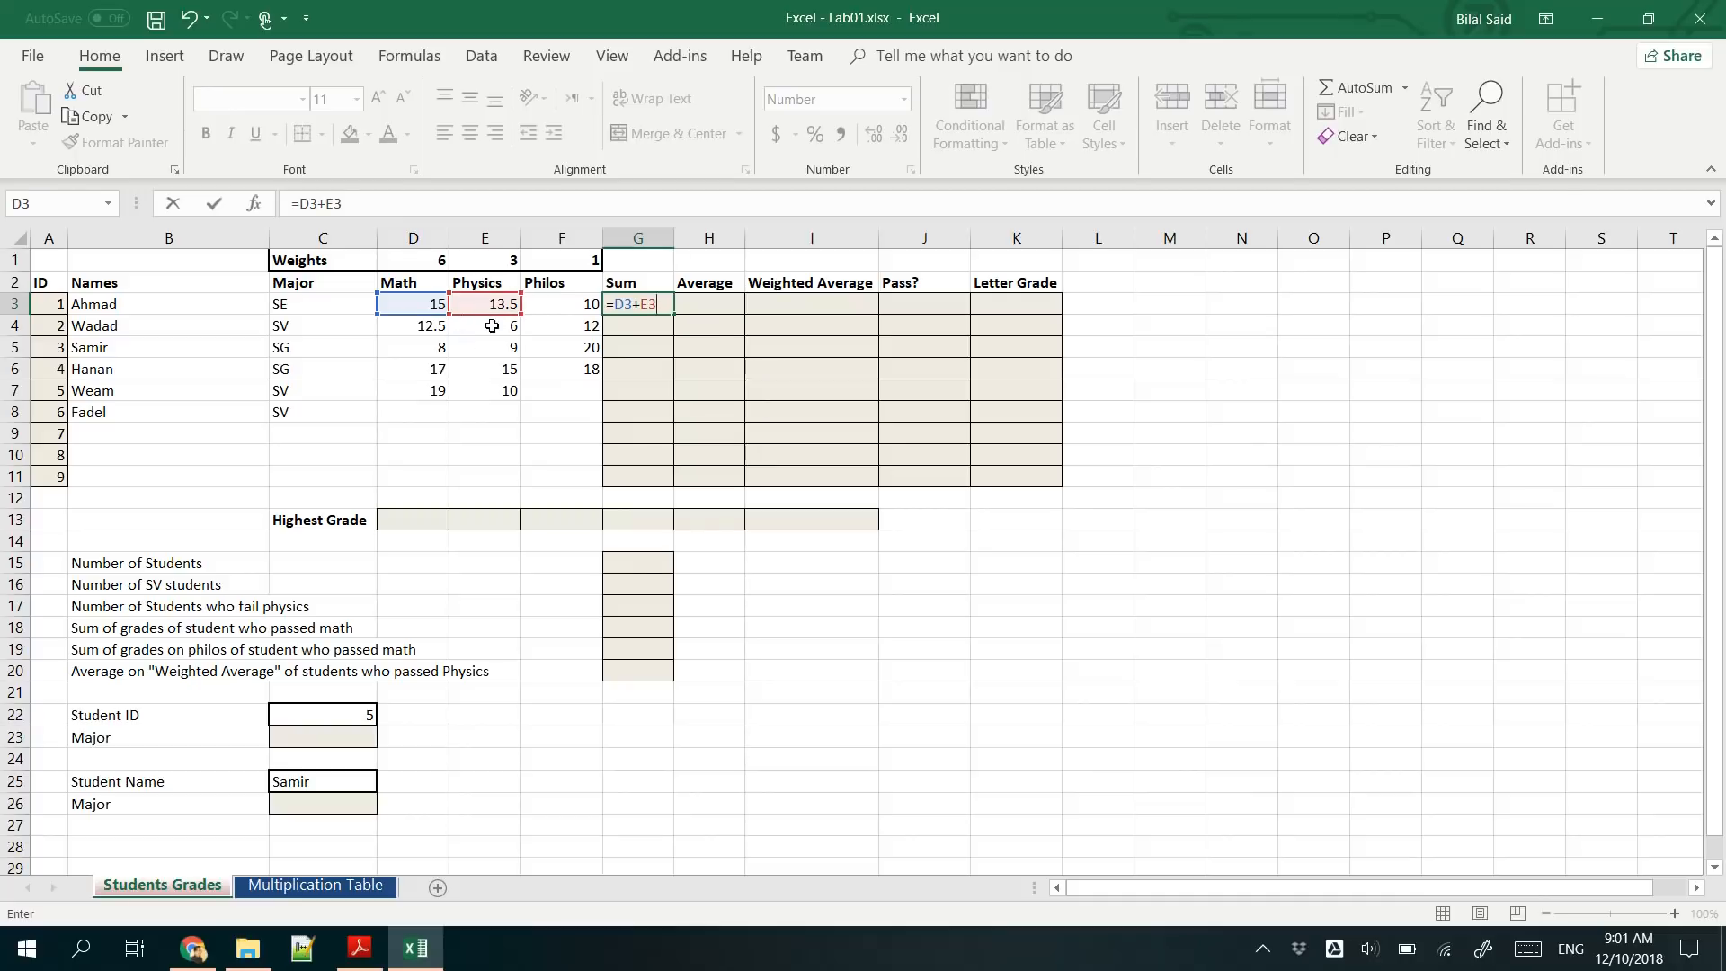
type("+")
left_click(559, 304)
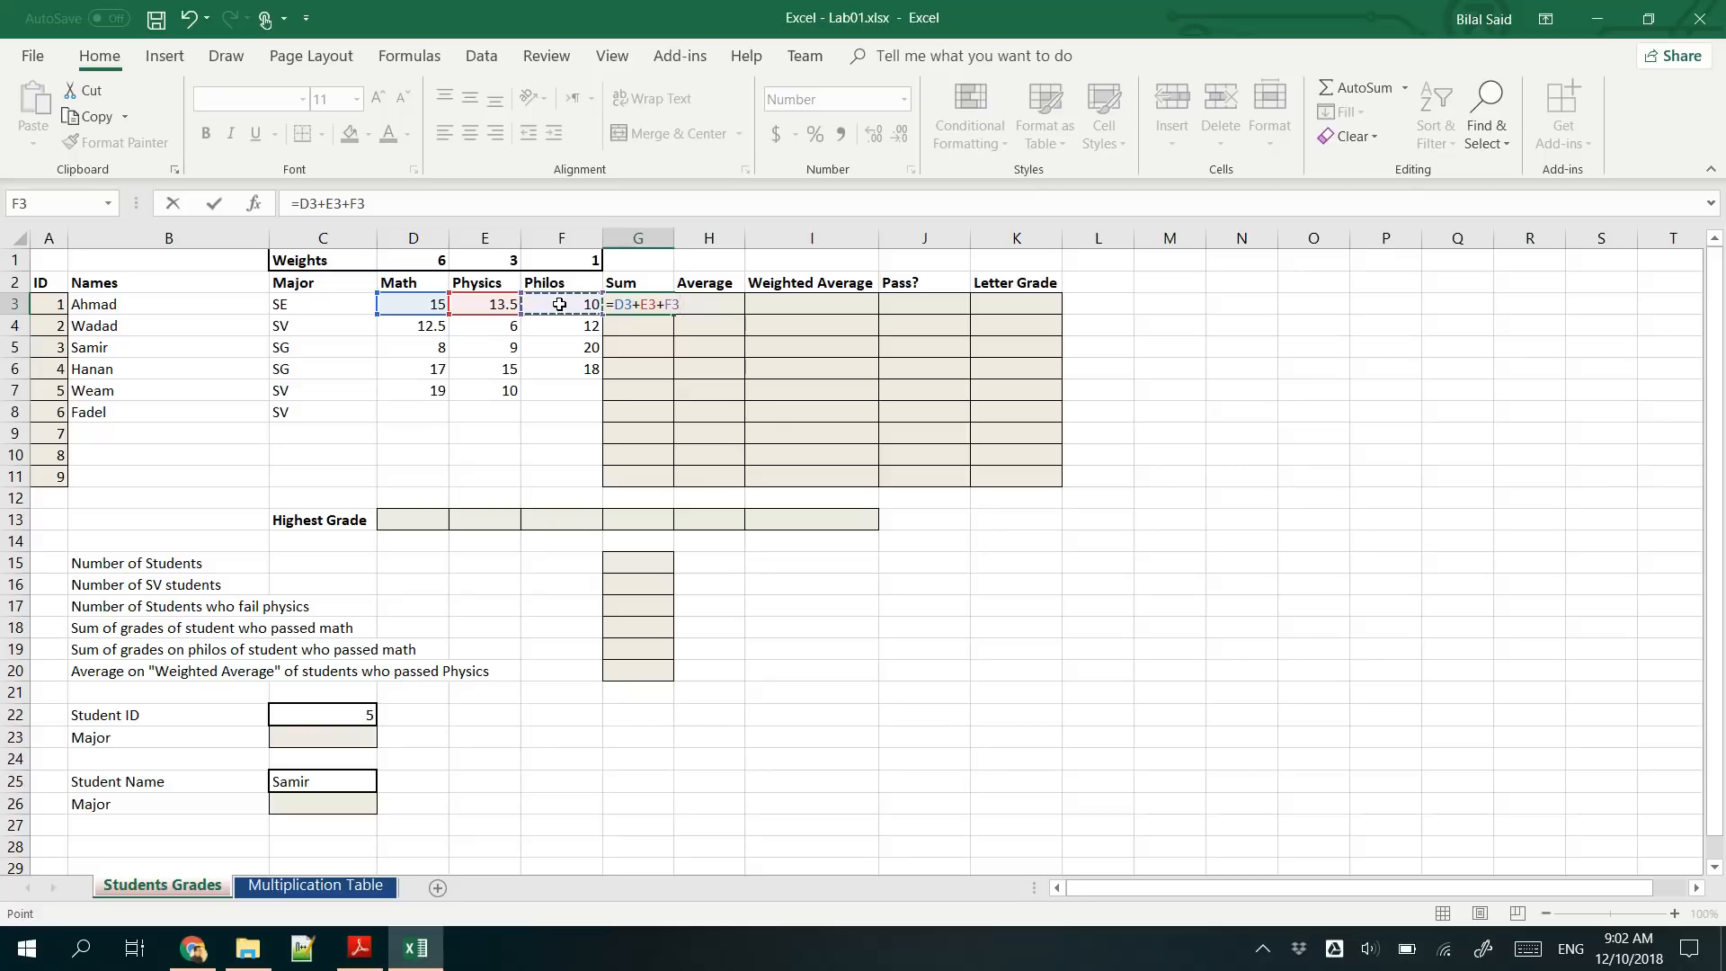
key("Return")
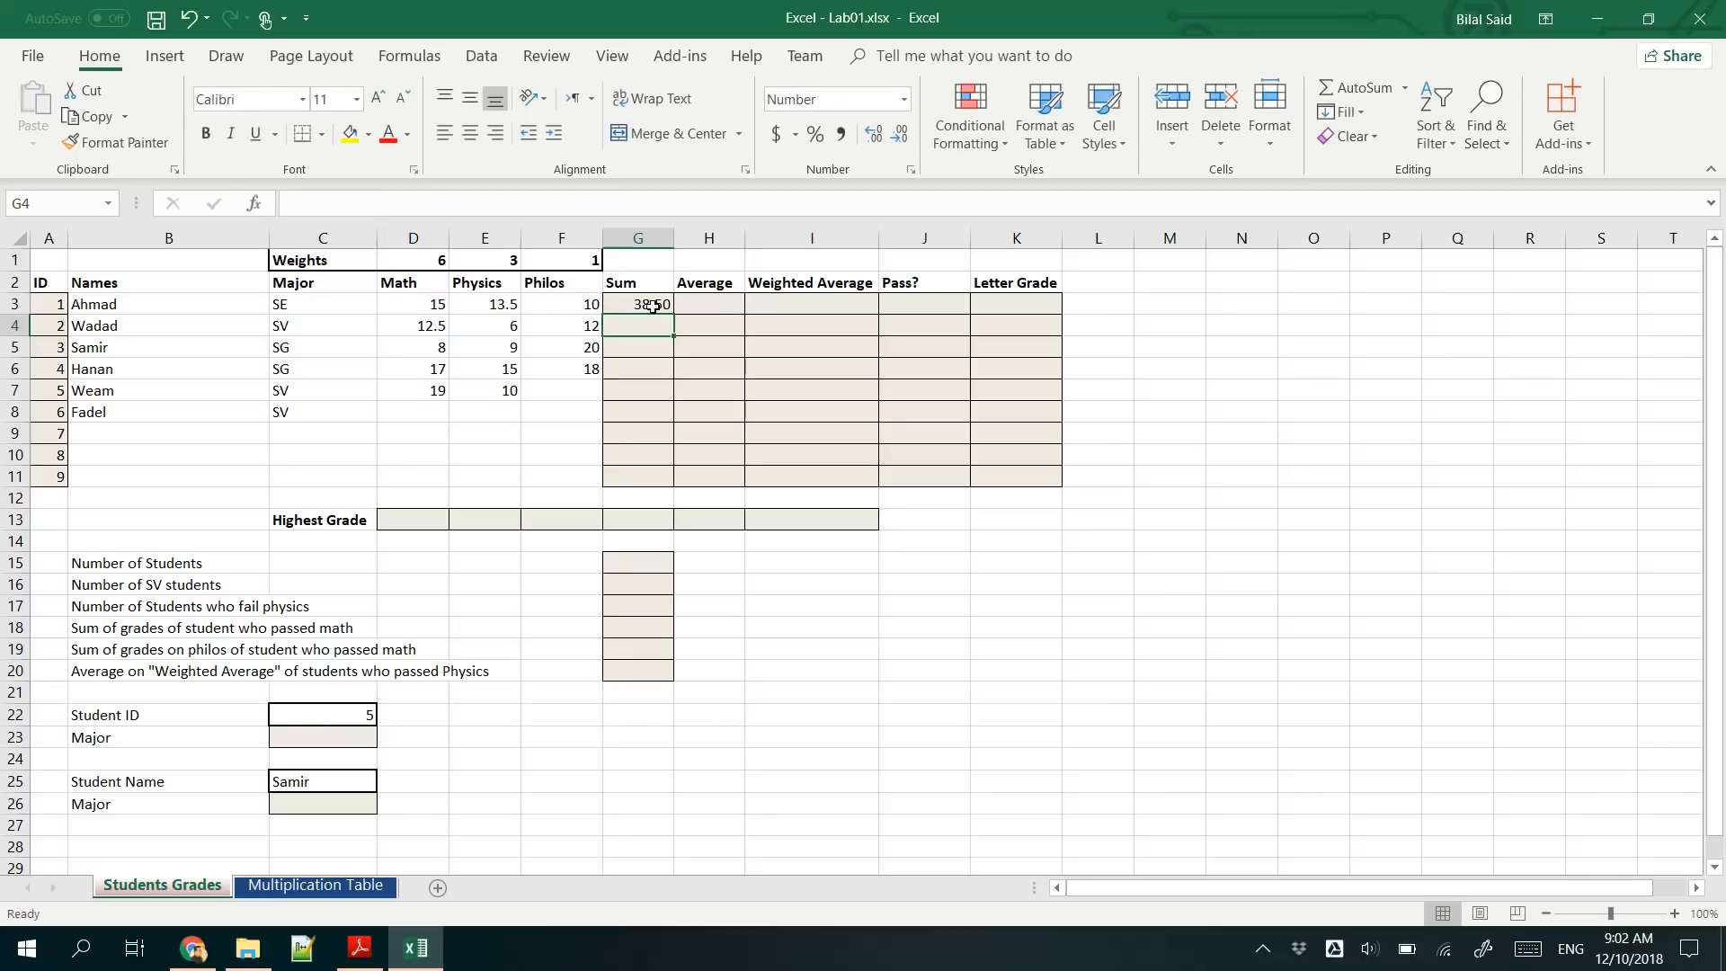
- Fill the sum formula from G3 down to G11 and reselect G3
left_click(653, 306)
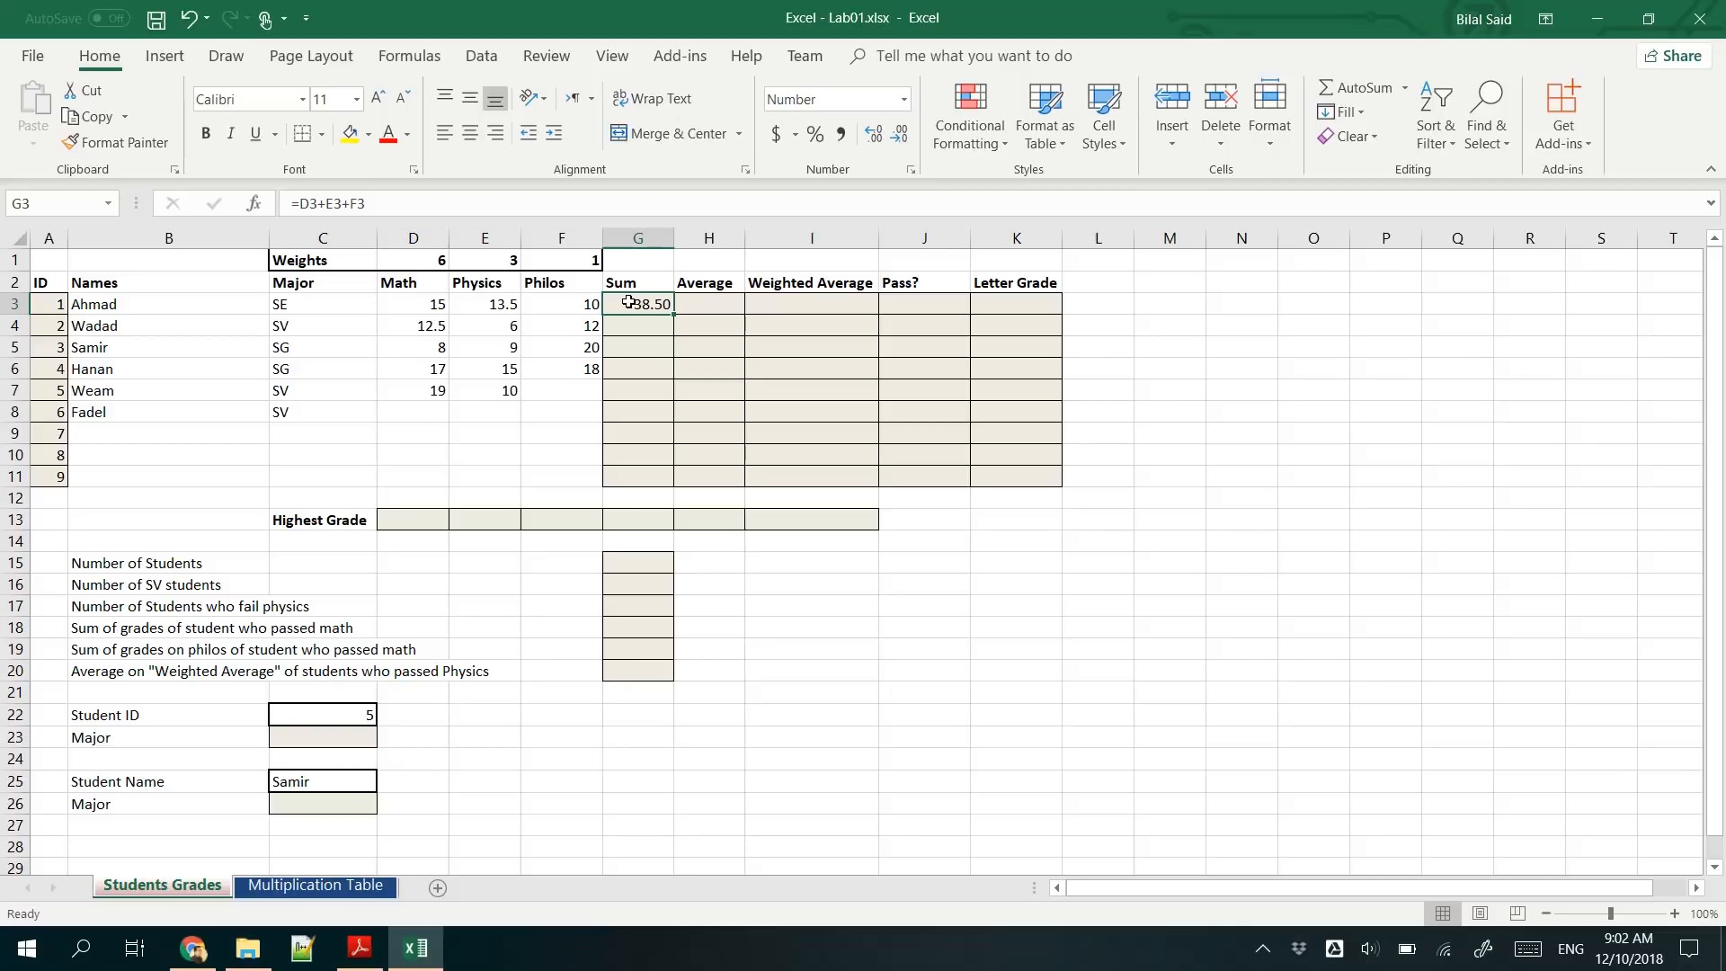
left_click_drag(671, 314, 673, 482)
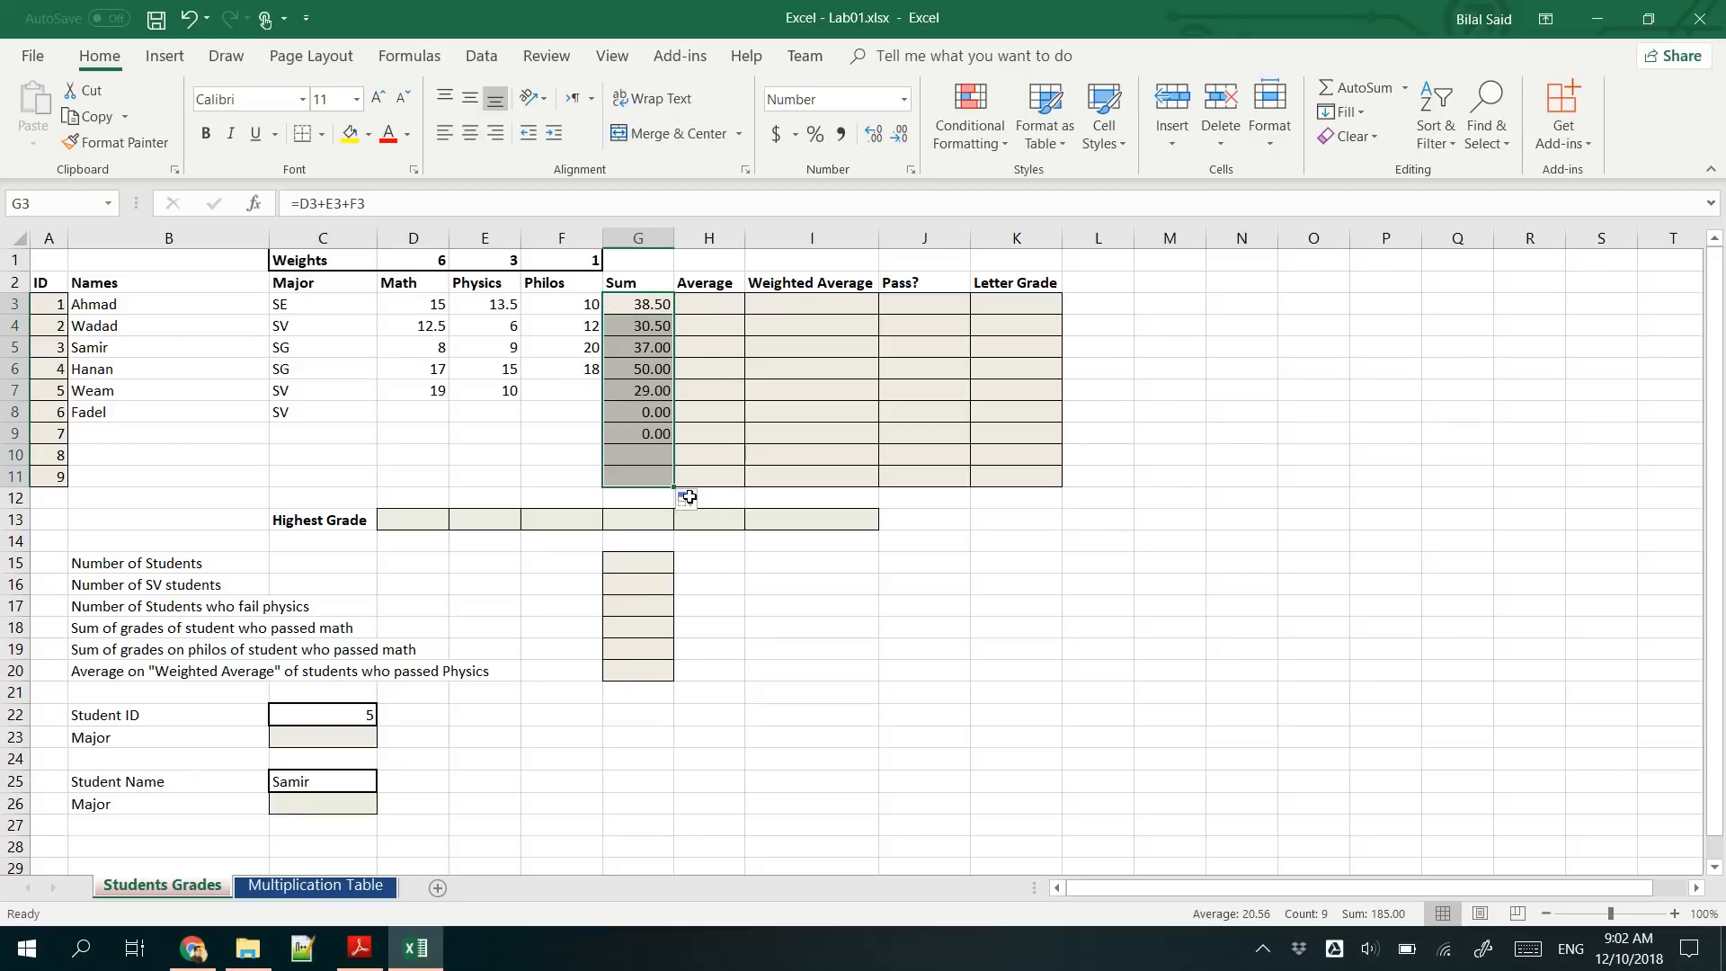
left_click(641, 306)
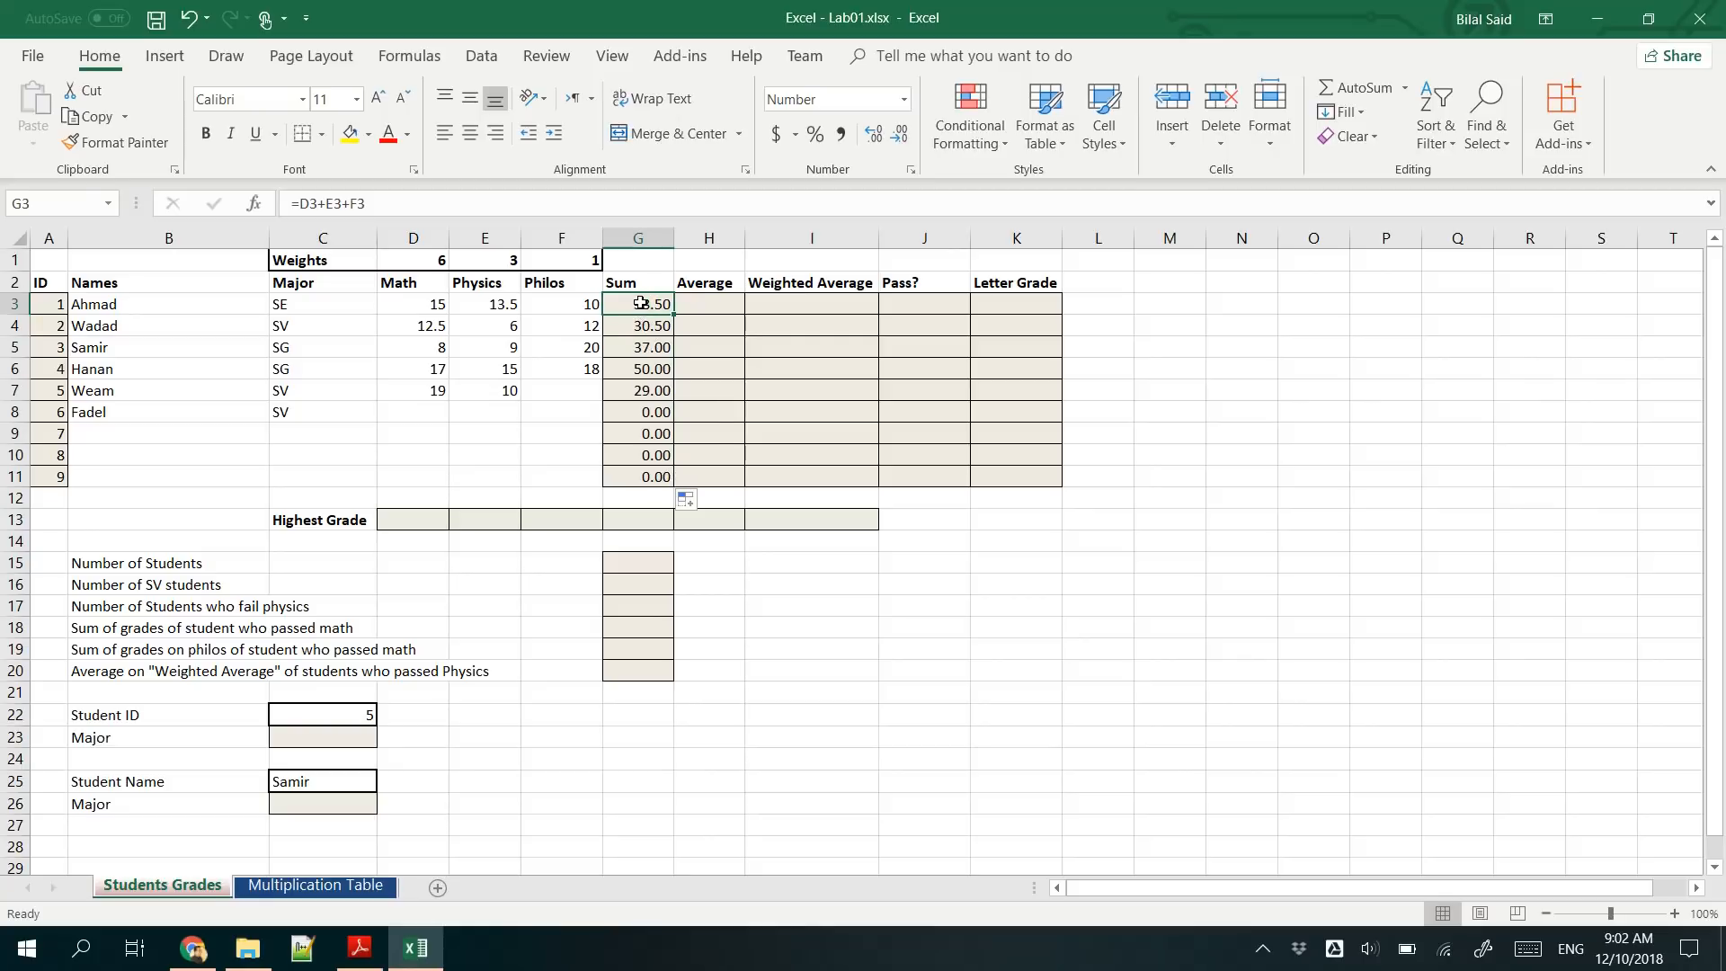
- Try inserting a blank column between Sum and Average, and take the insertion back
left_click(706, 235)
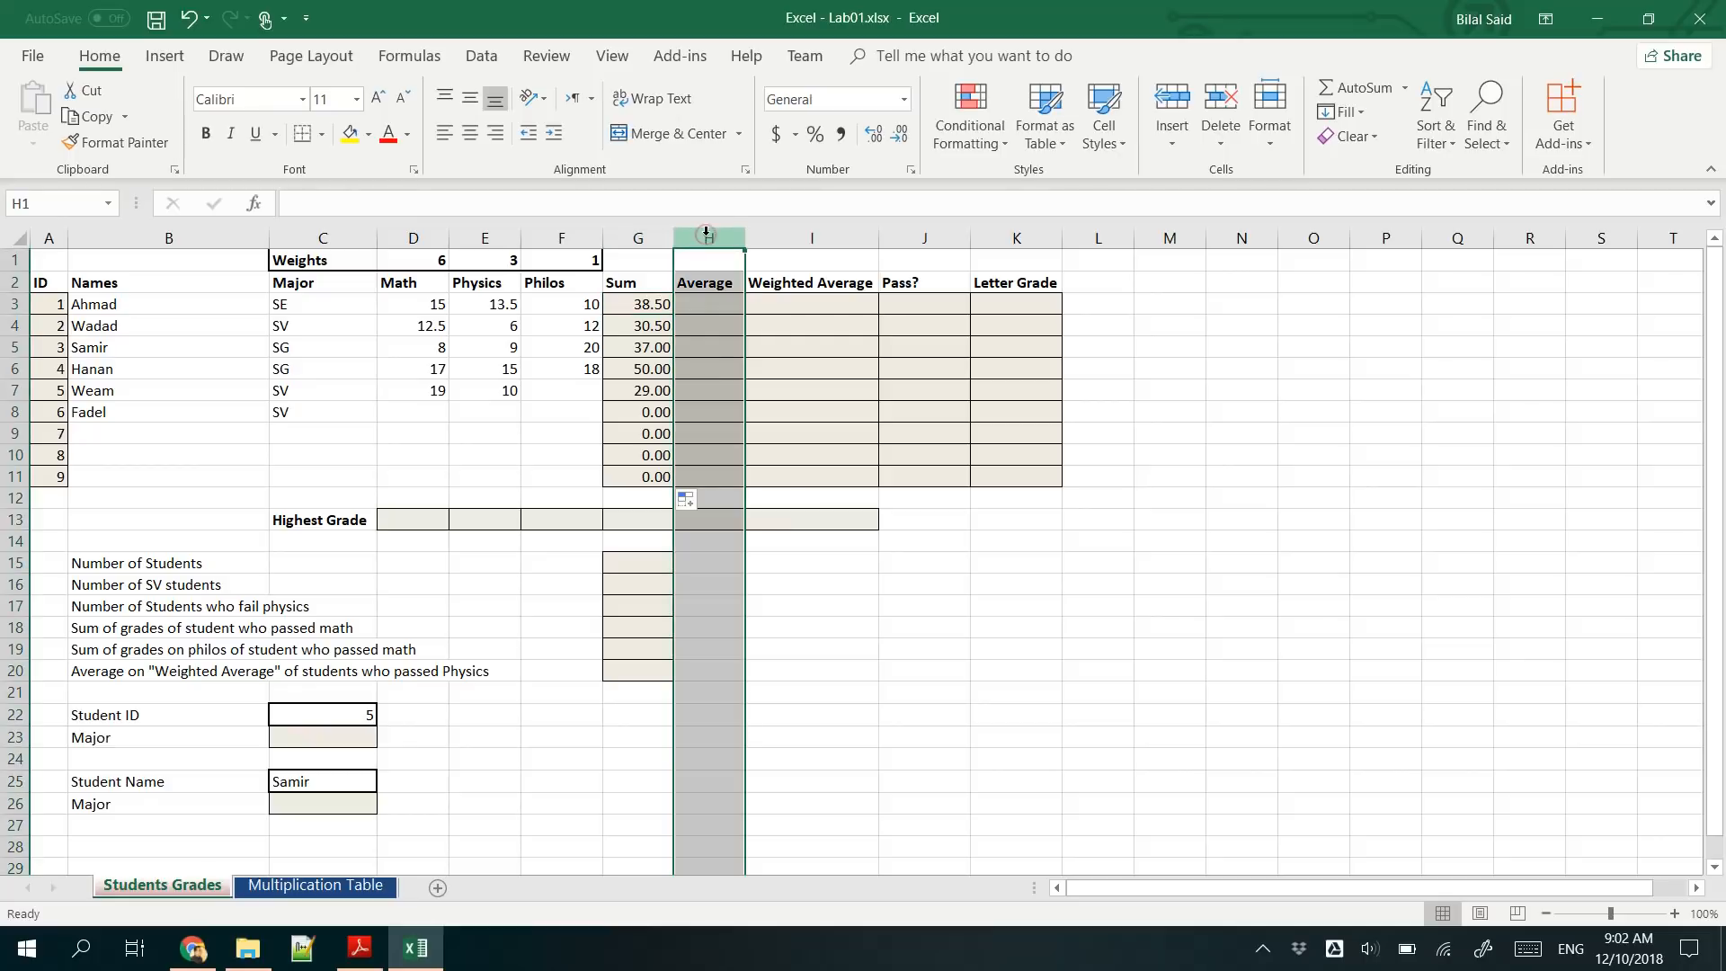
right_click(707, 235)
left_click(762, 388)
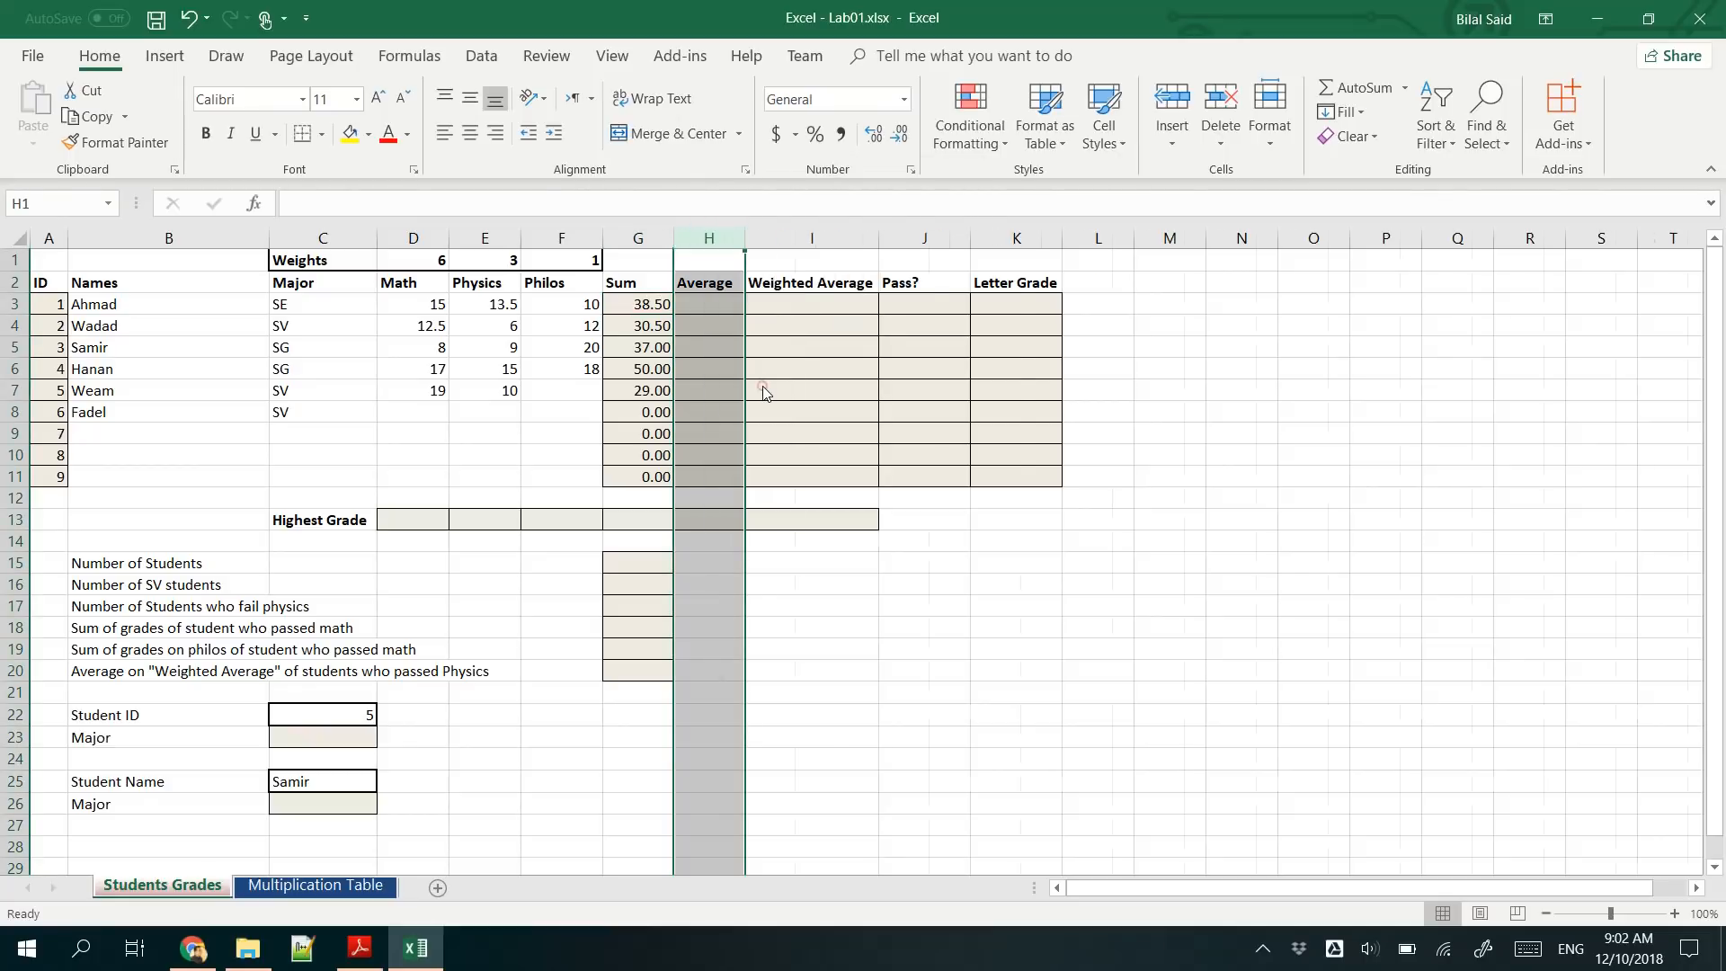
left_click(715, 306)
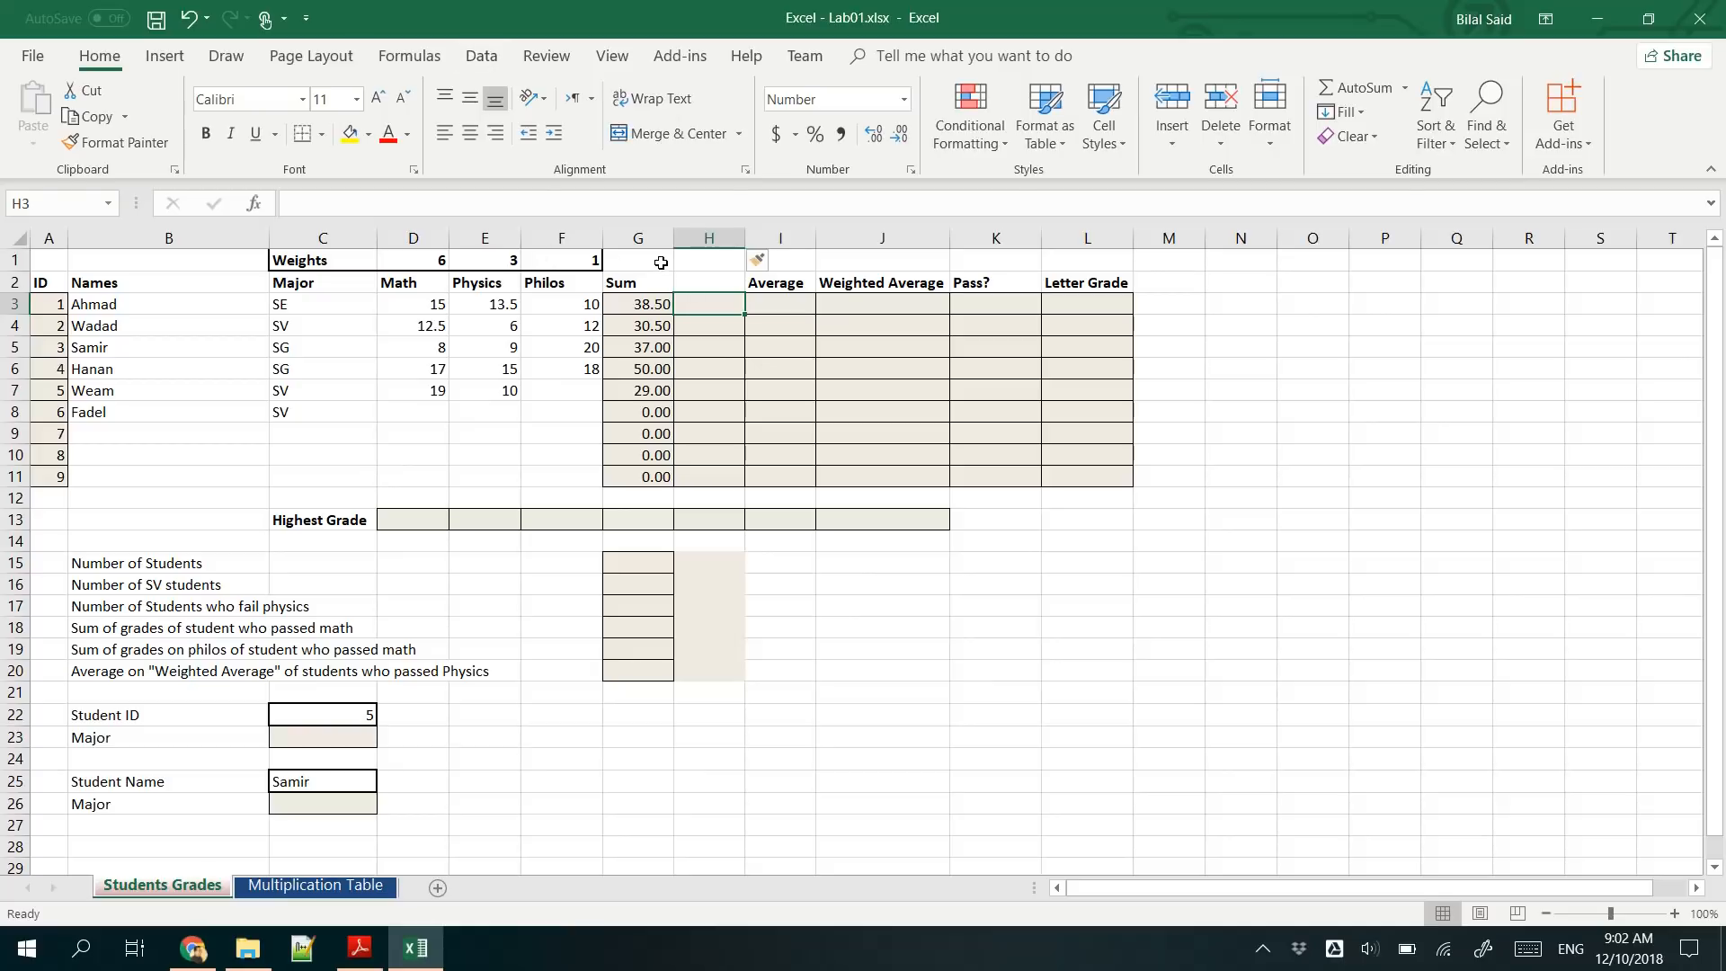
left_click(710, 235)
key("ctrl+minus")
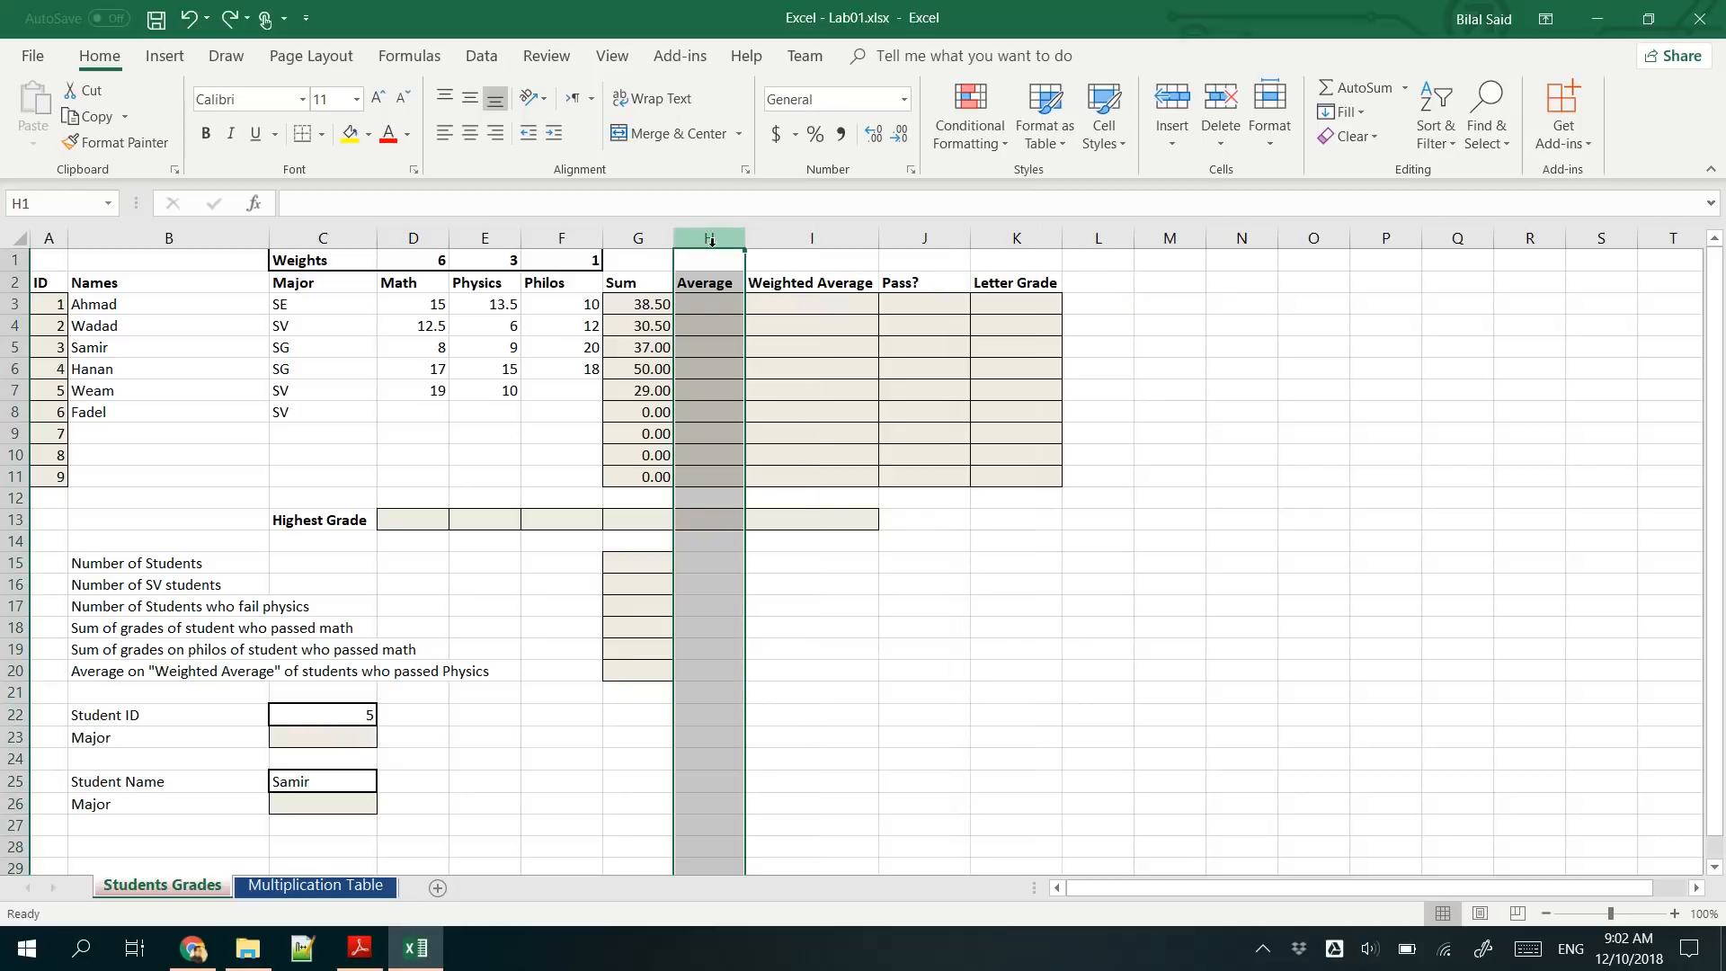
- Insert a blank column between the Sum and Average columns
left_click(715, 305)
left_click(706, 236)
right_click(717, 232)
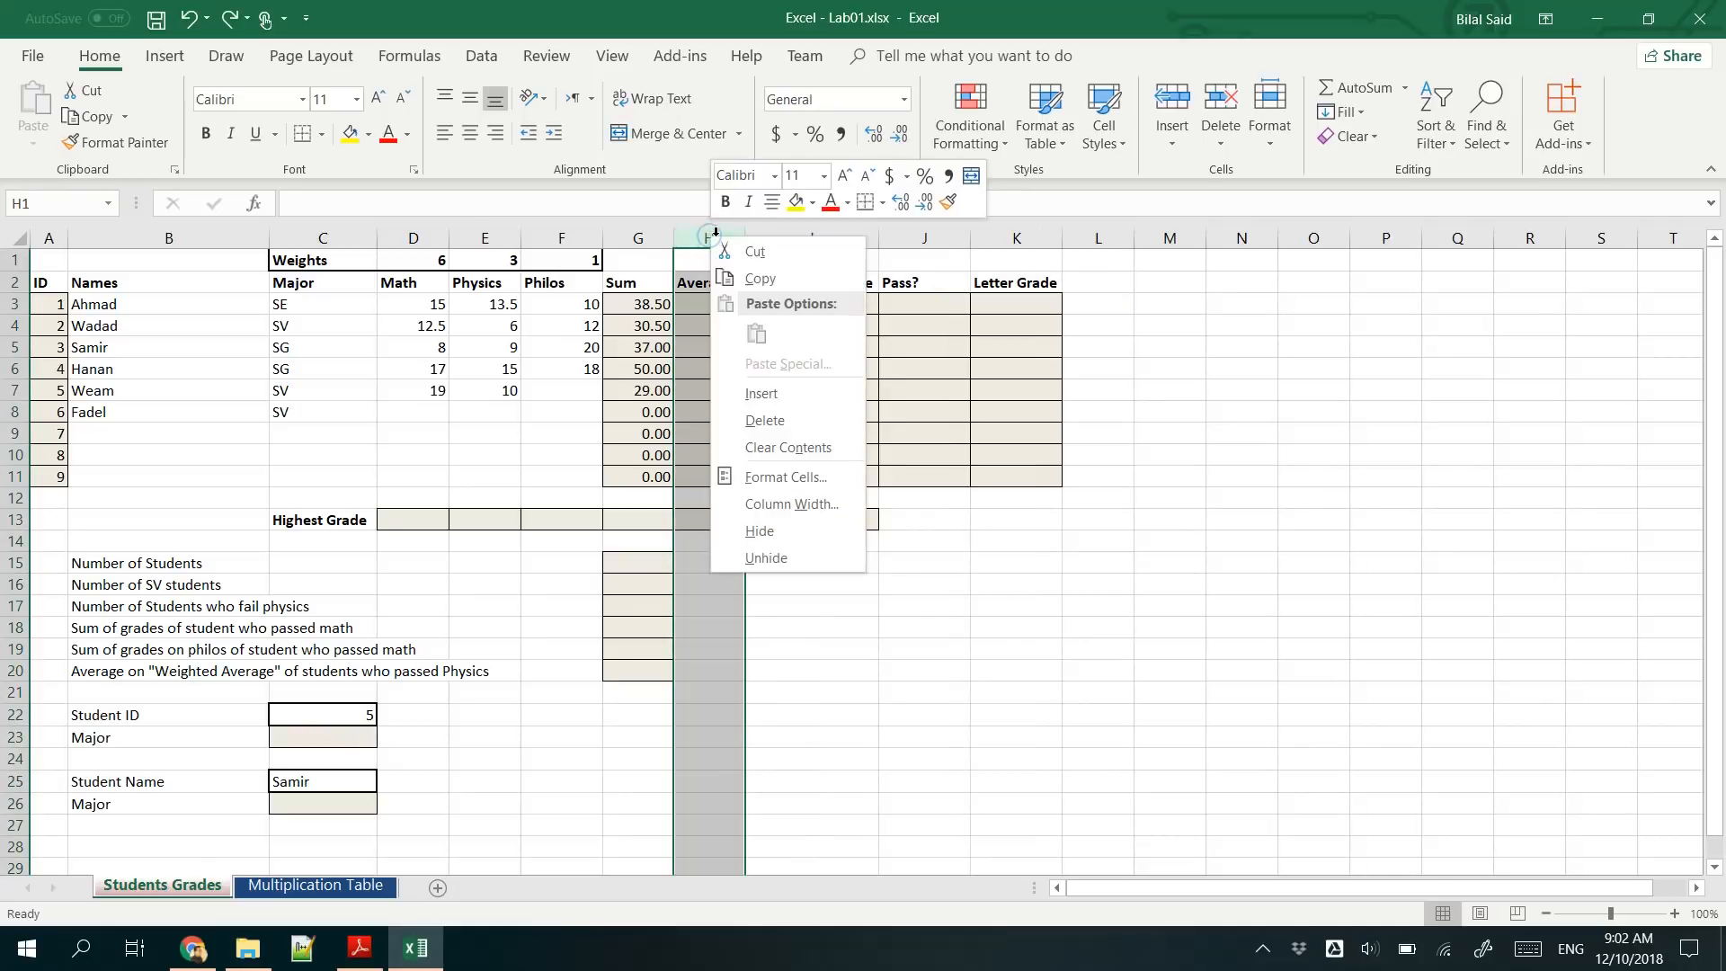
left_click(761, 393)
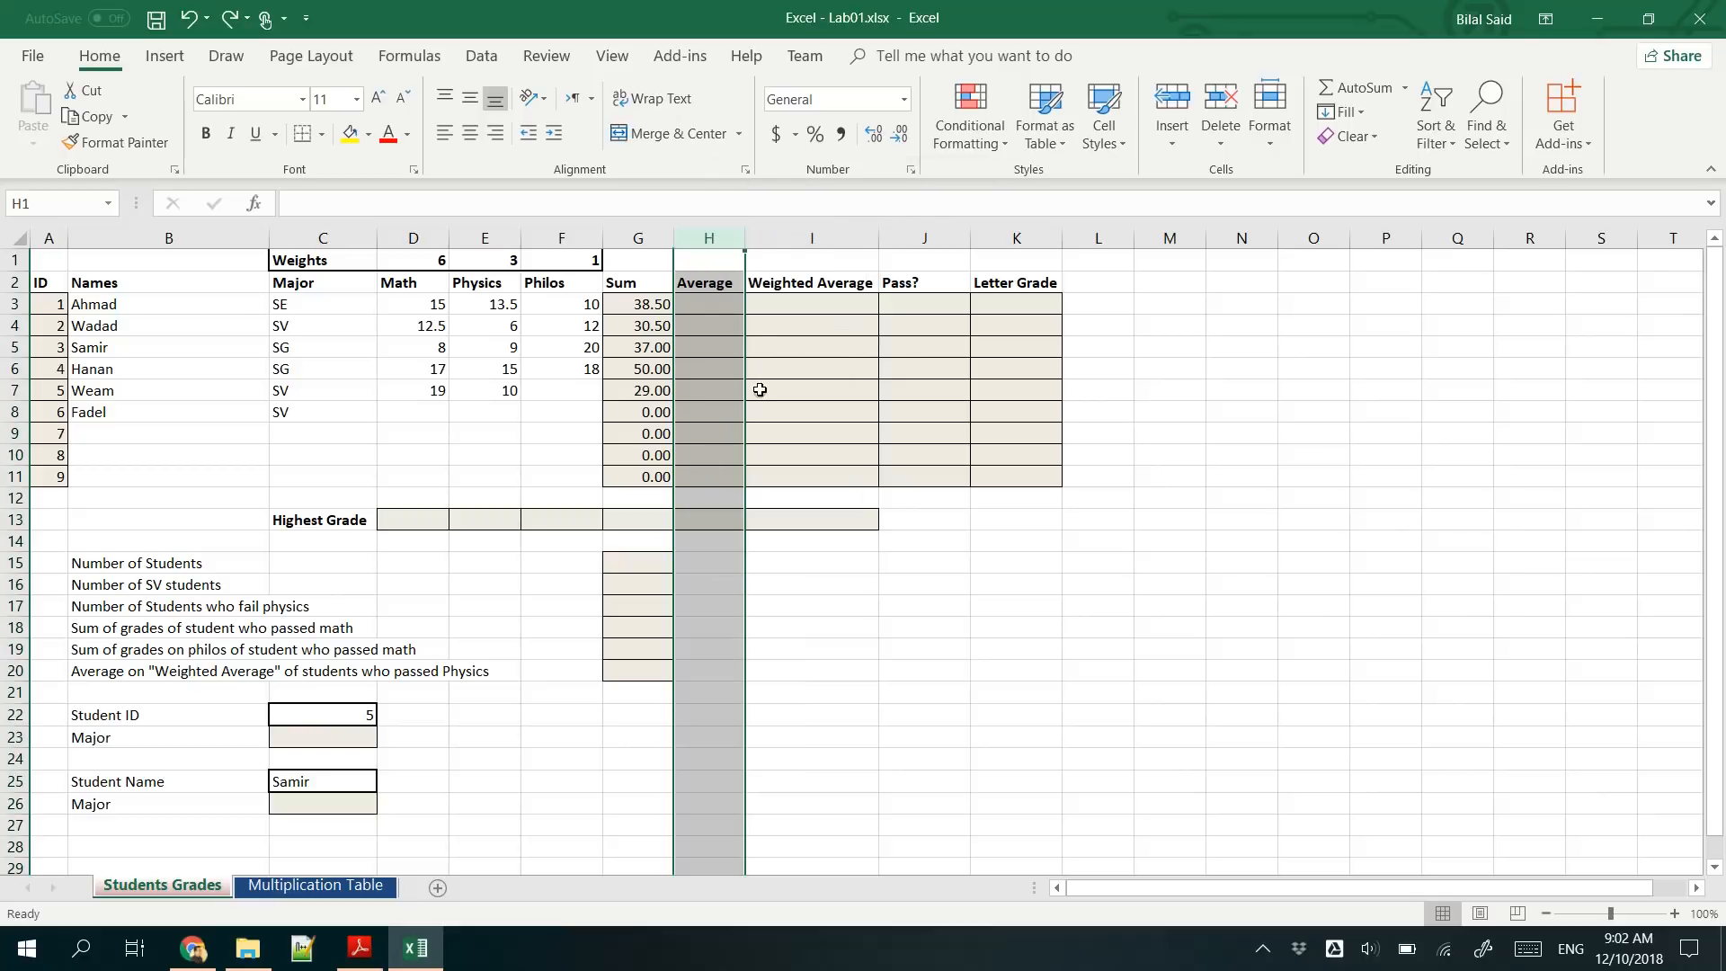
- Enter the header Sum Func in cell H2 and widen column H slightly to fit it
left_click(721, 286)
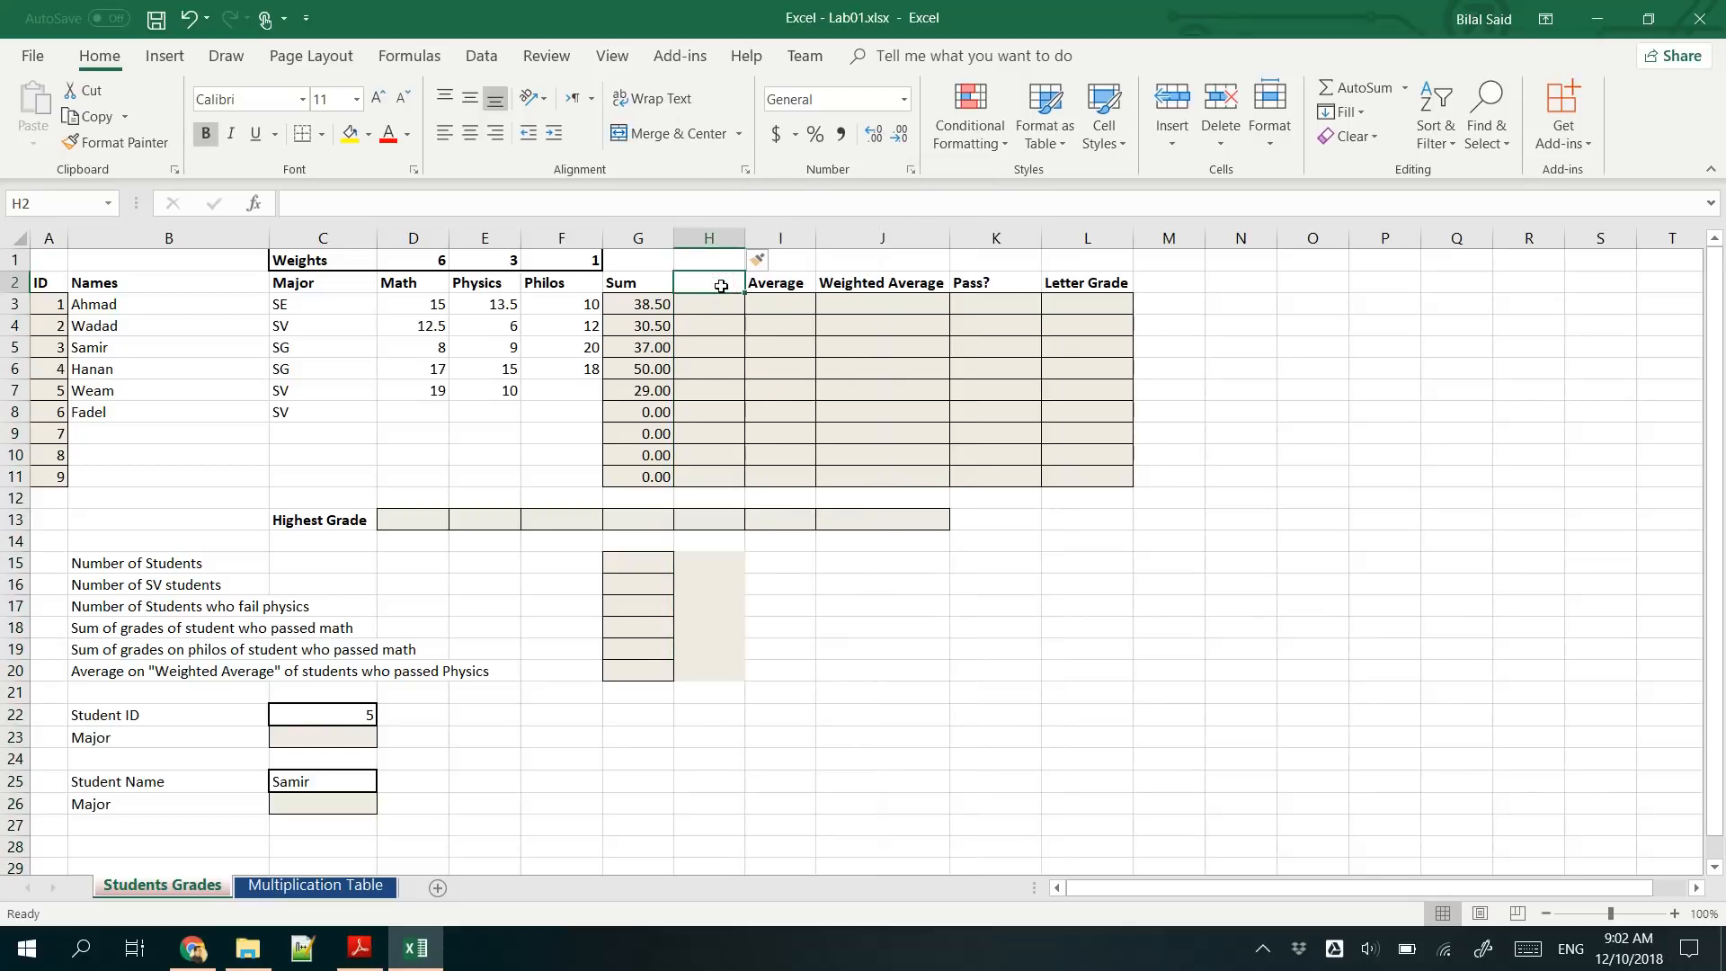
type("Sum Func")
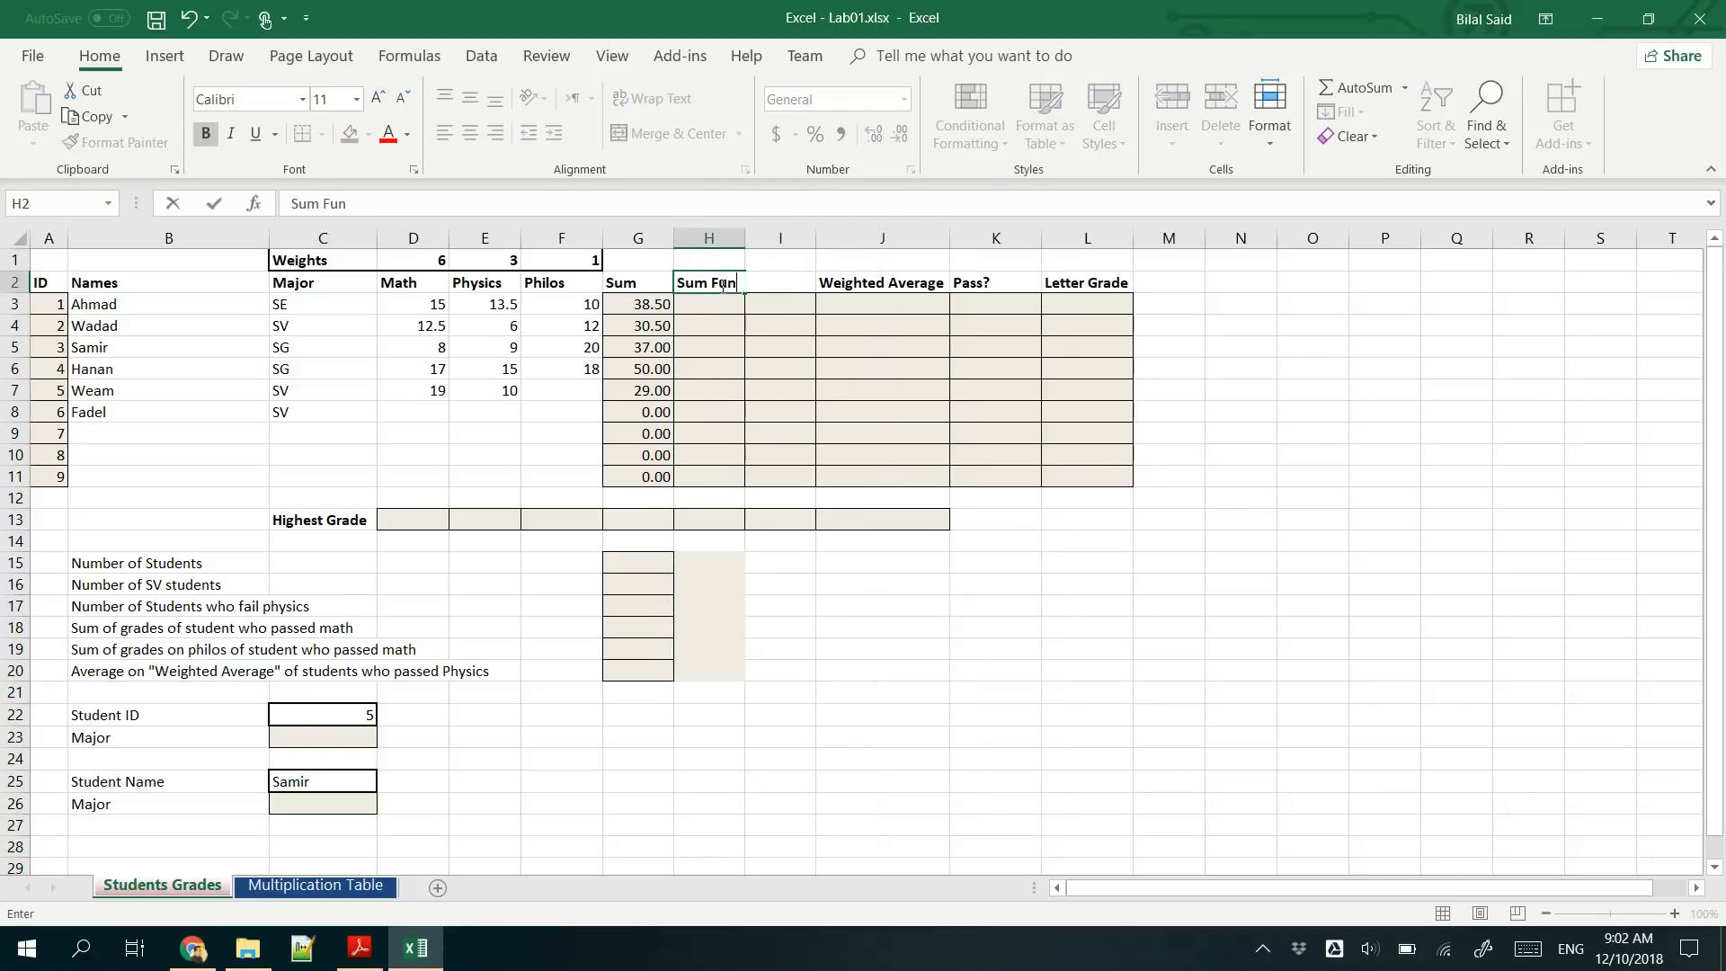
key("Return")
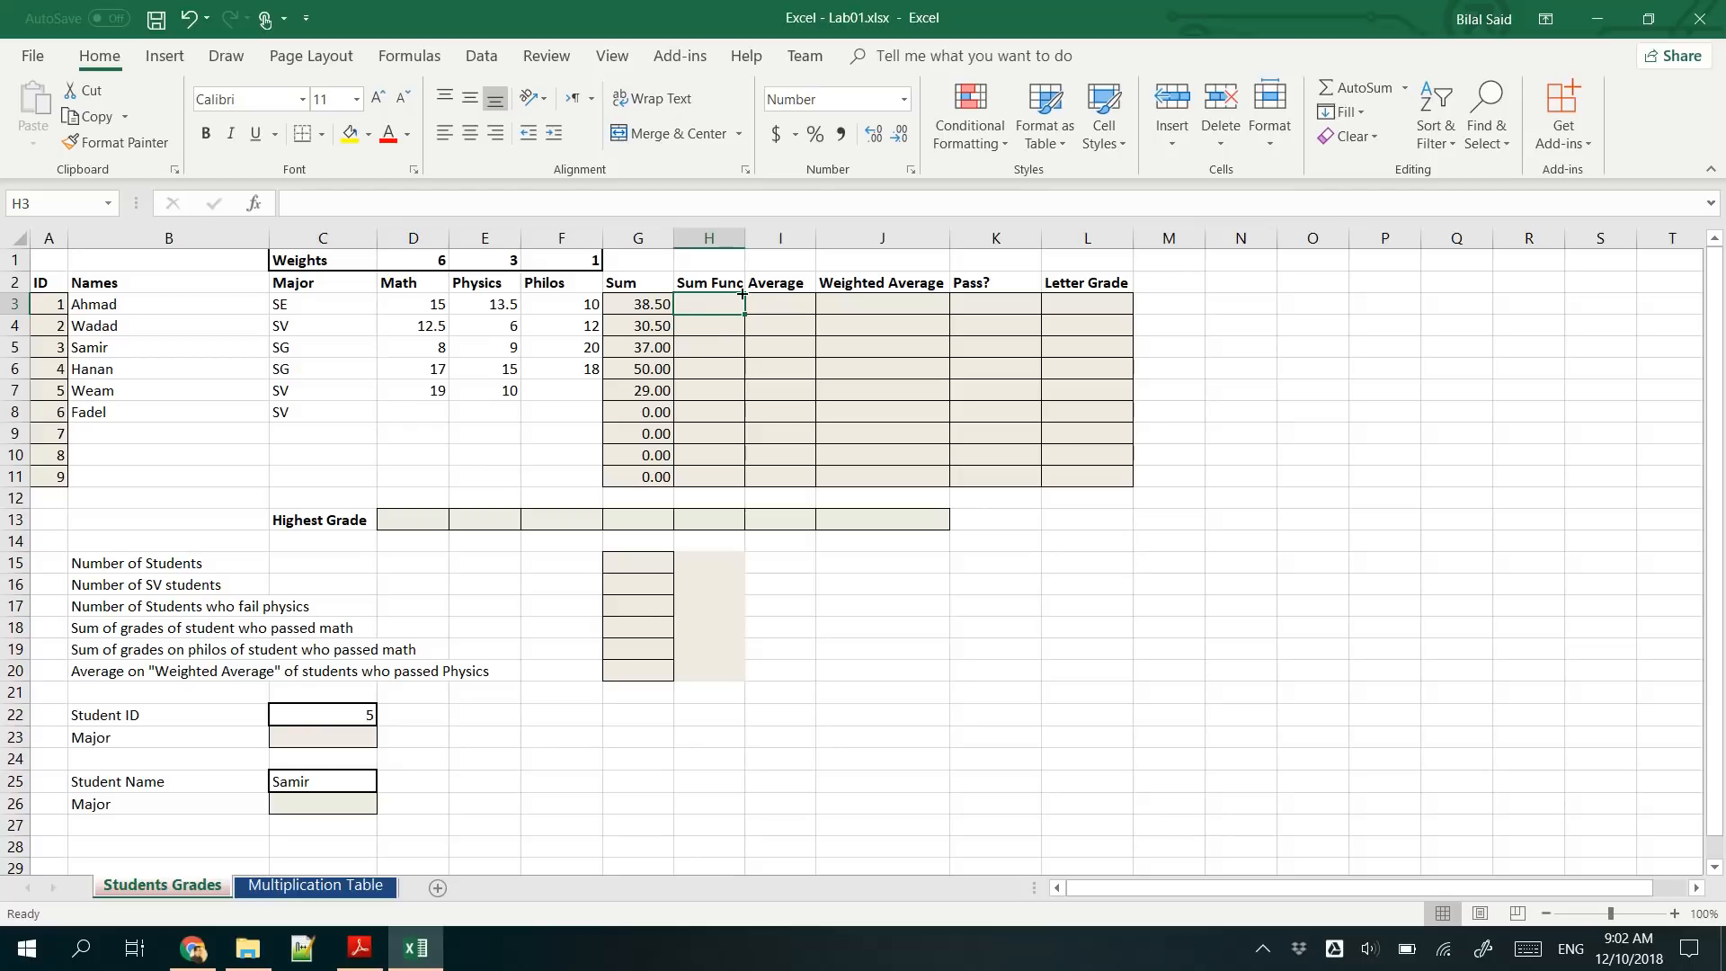
left_click_drag(745, 241, 750, 241)
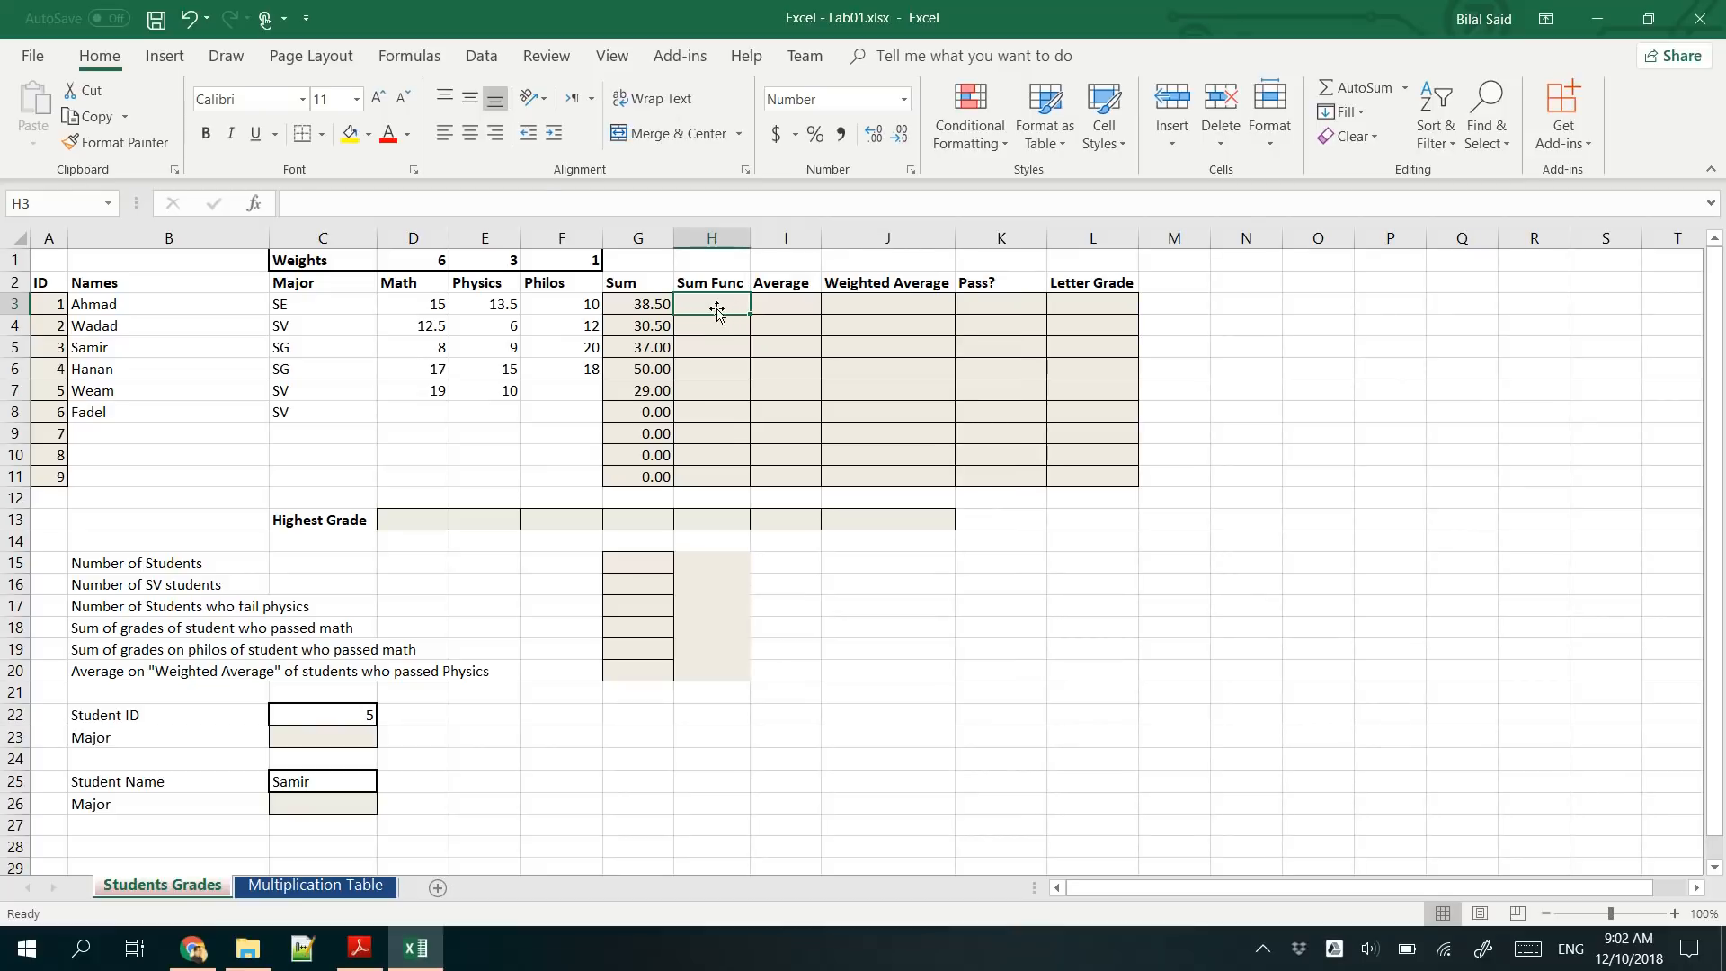
- Start a formula in cell H3 with the SUM function, accepting it from the function suggestions
type("=")
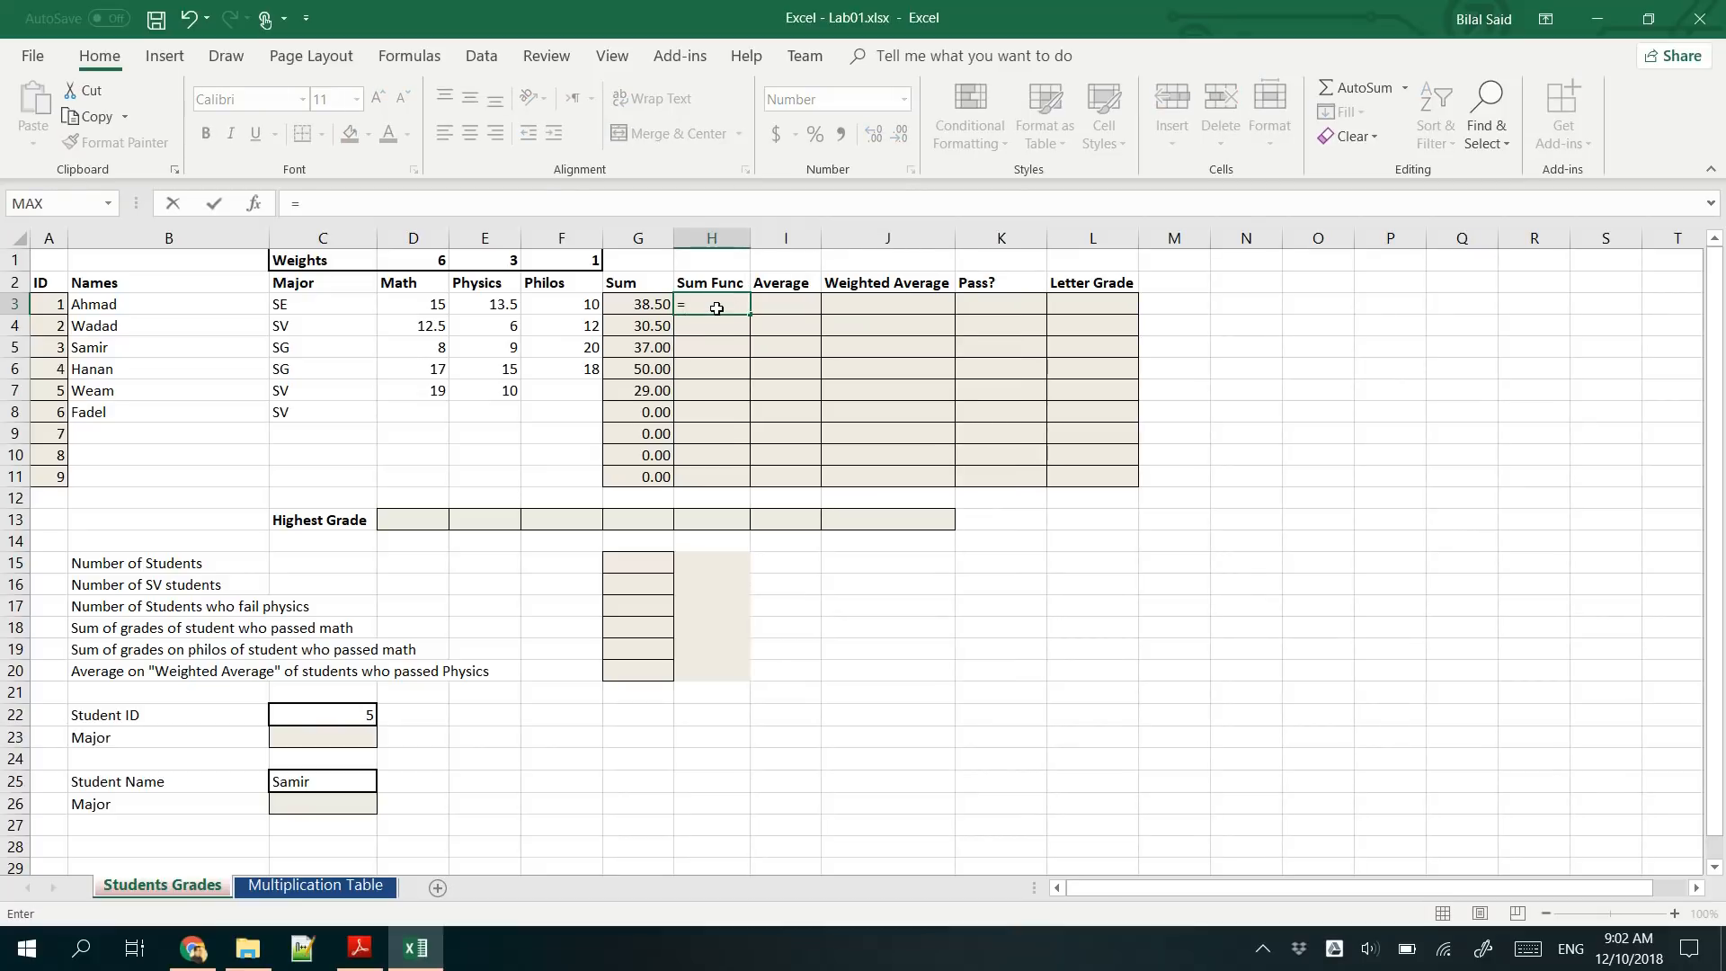
type("SUM")
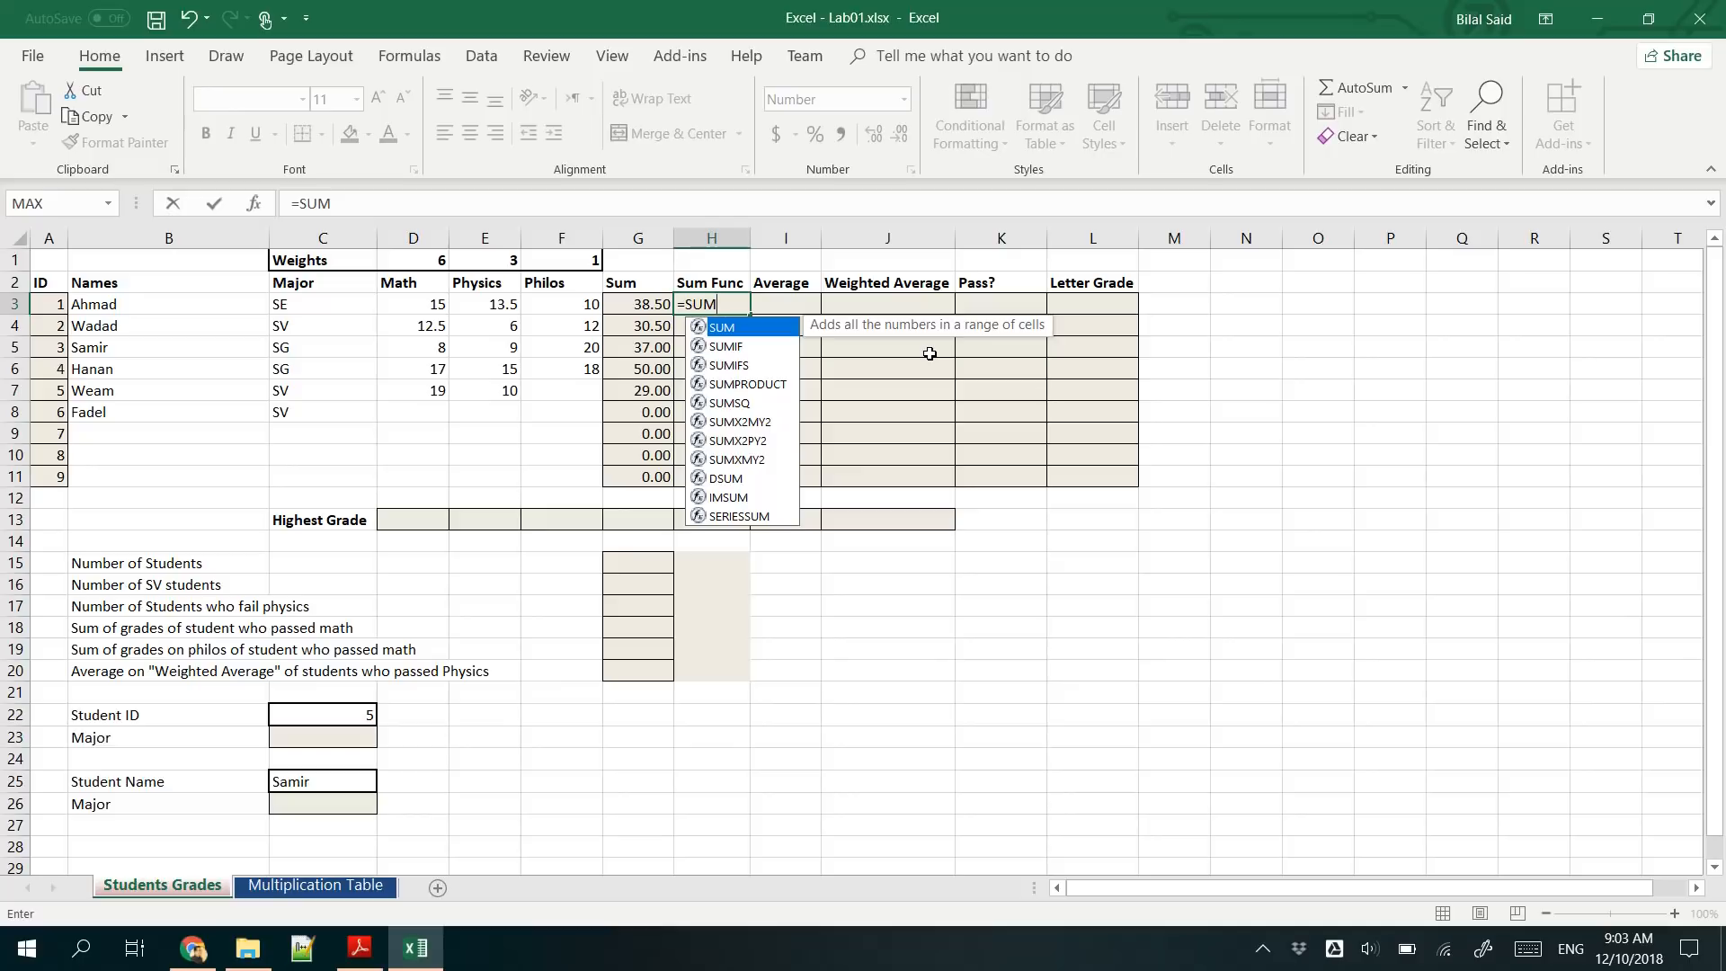
type("(")
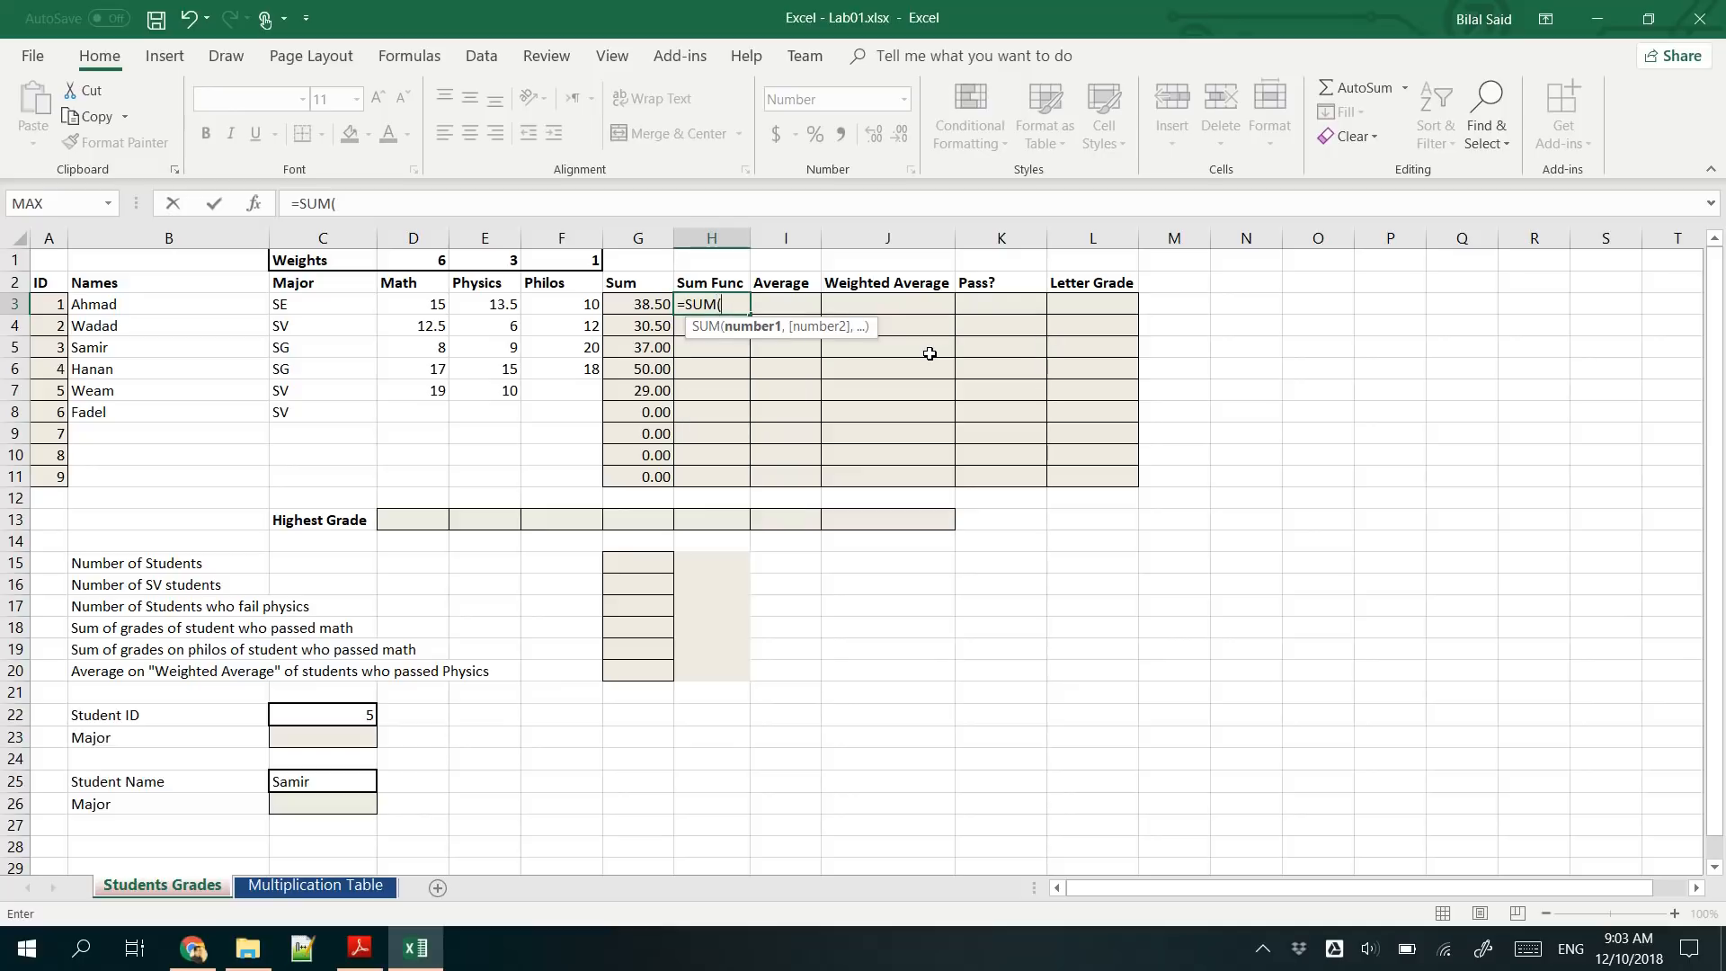
key("BackSpace")
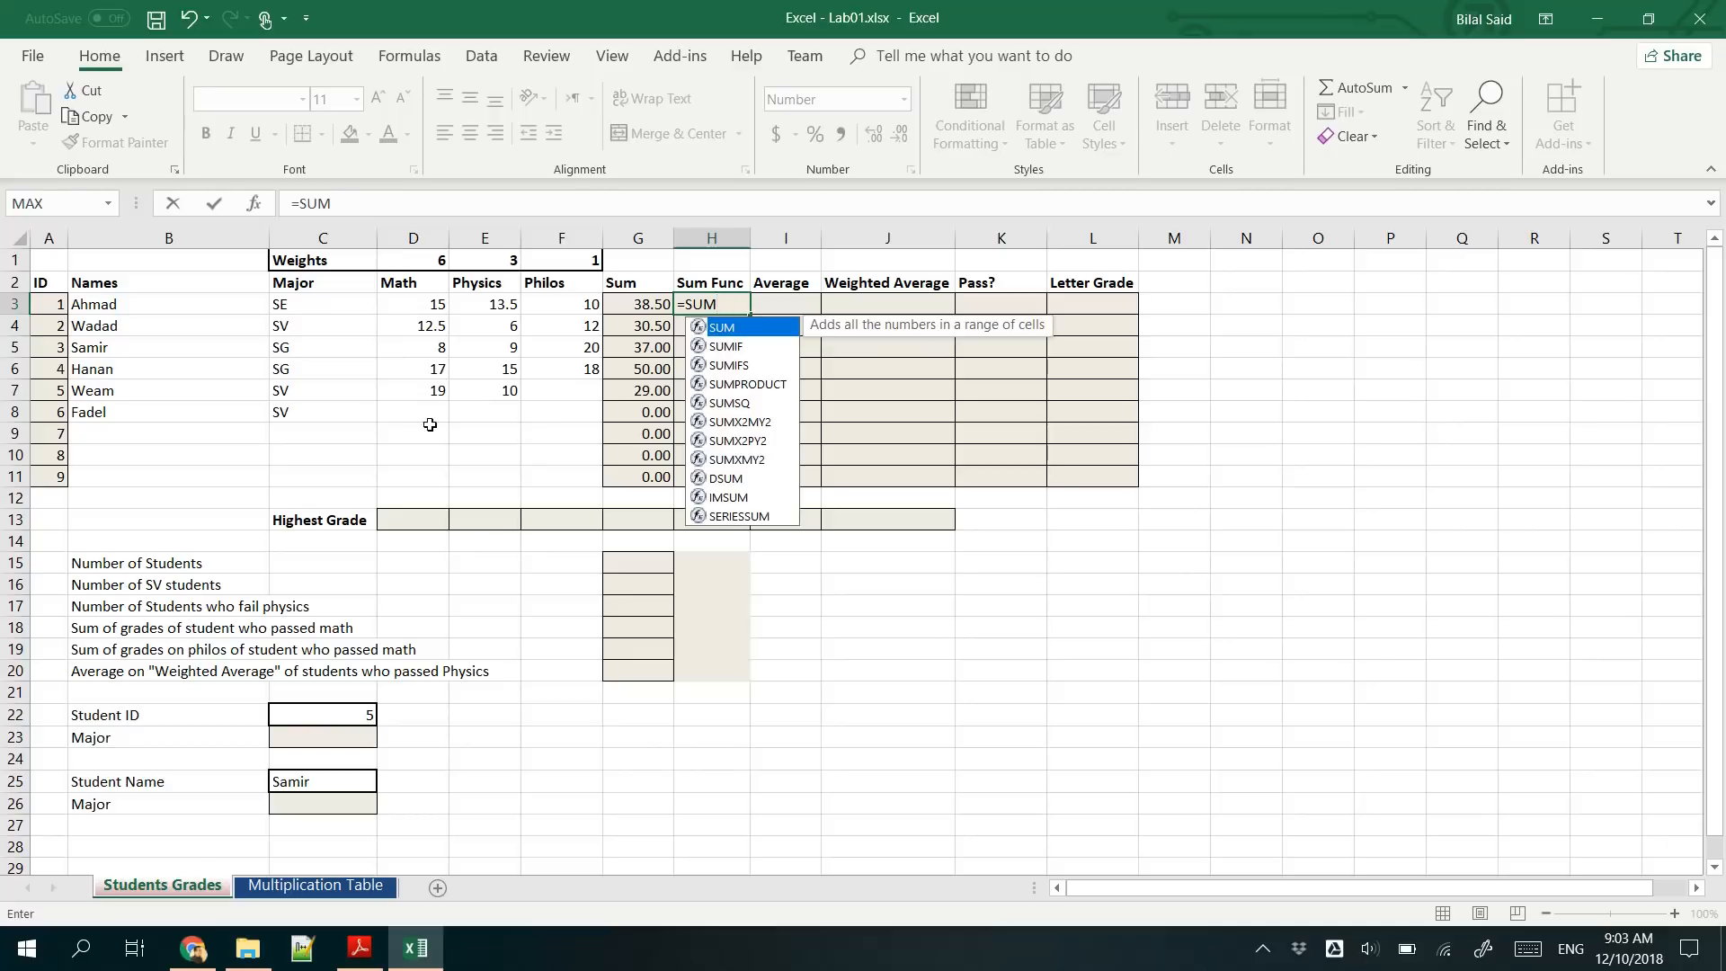
double_click(746, 329)
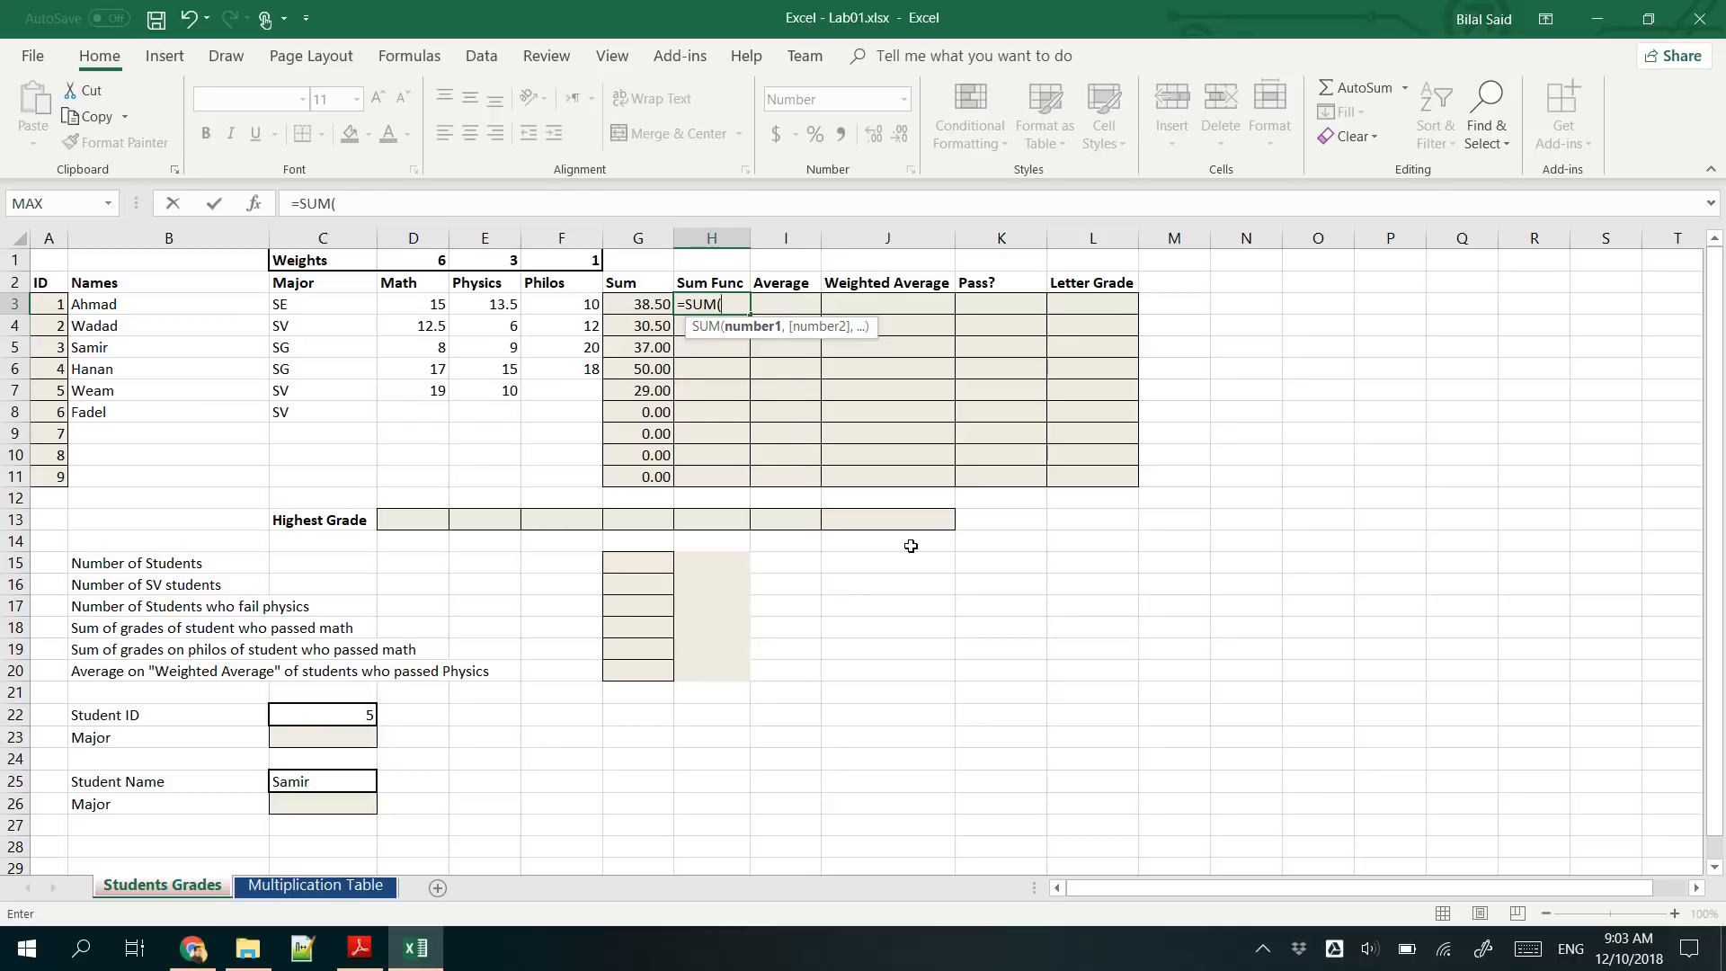
key("BackSpace")
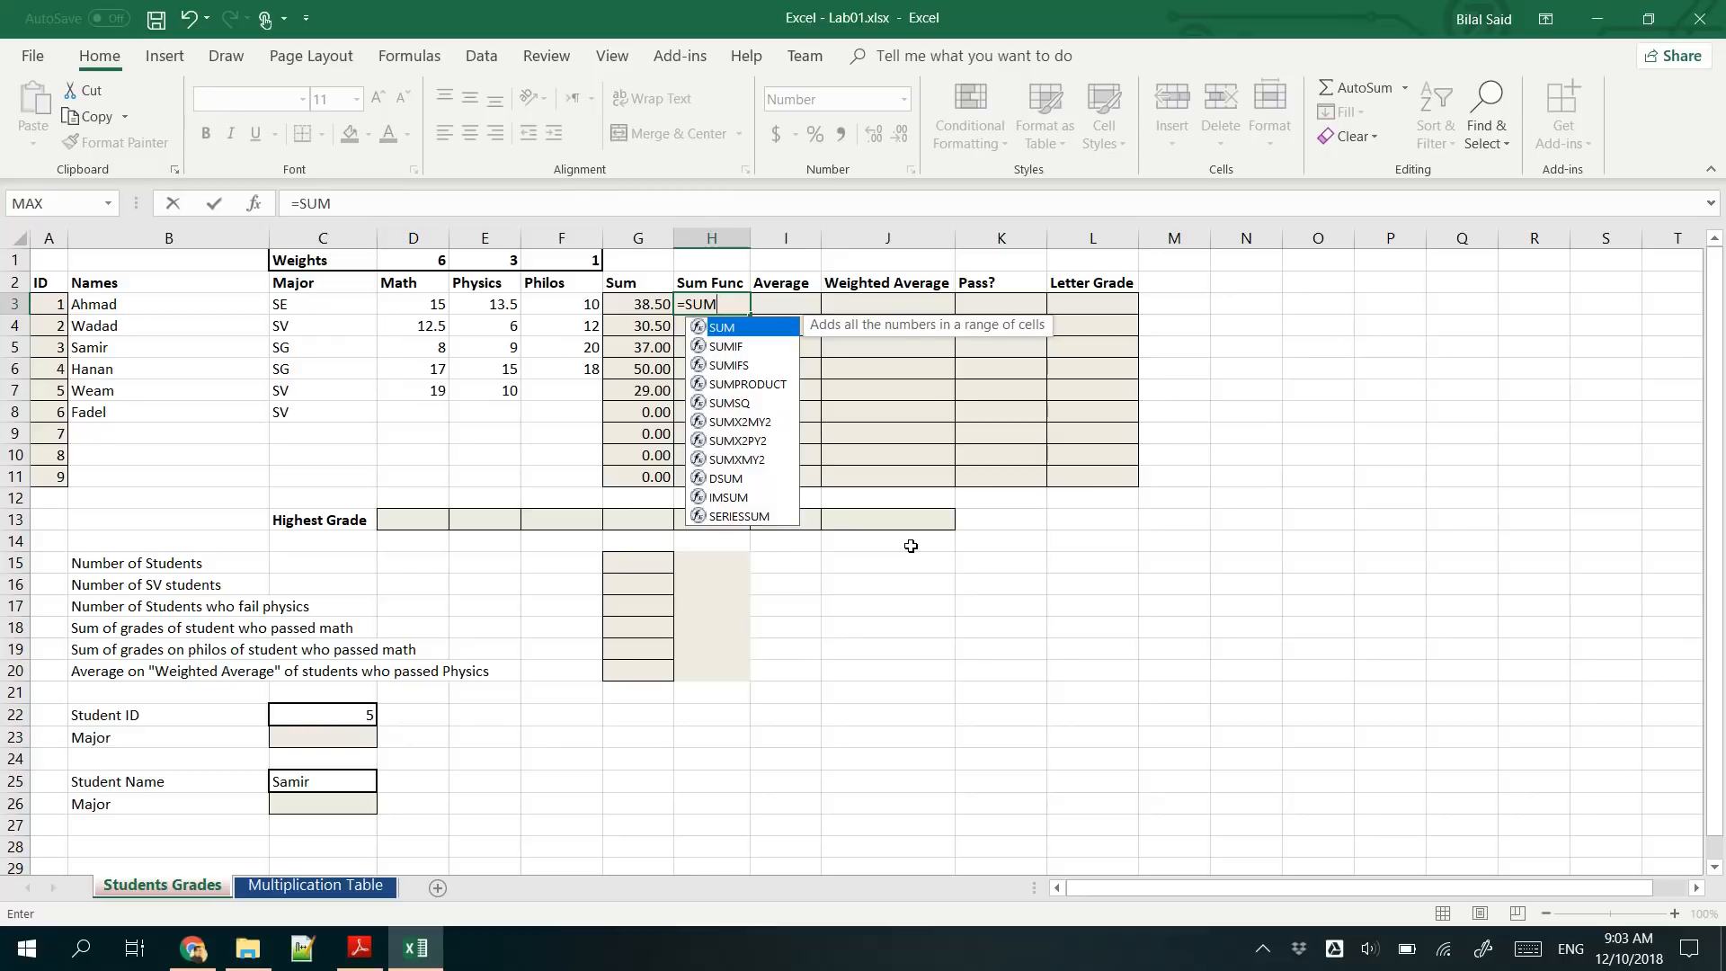
key("Tab")
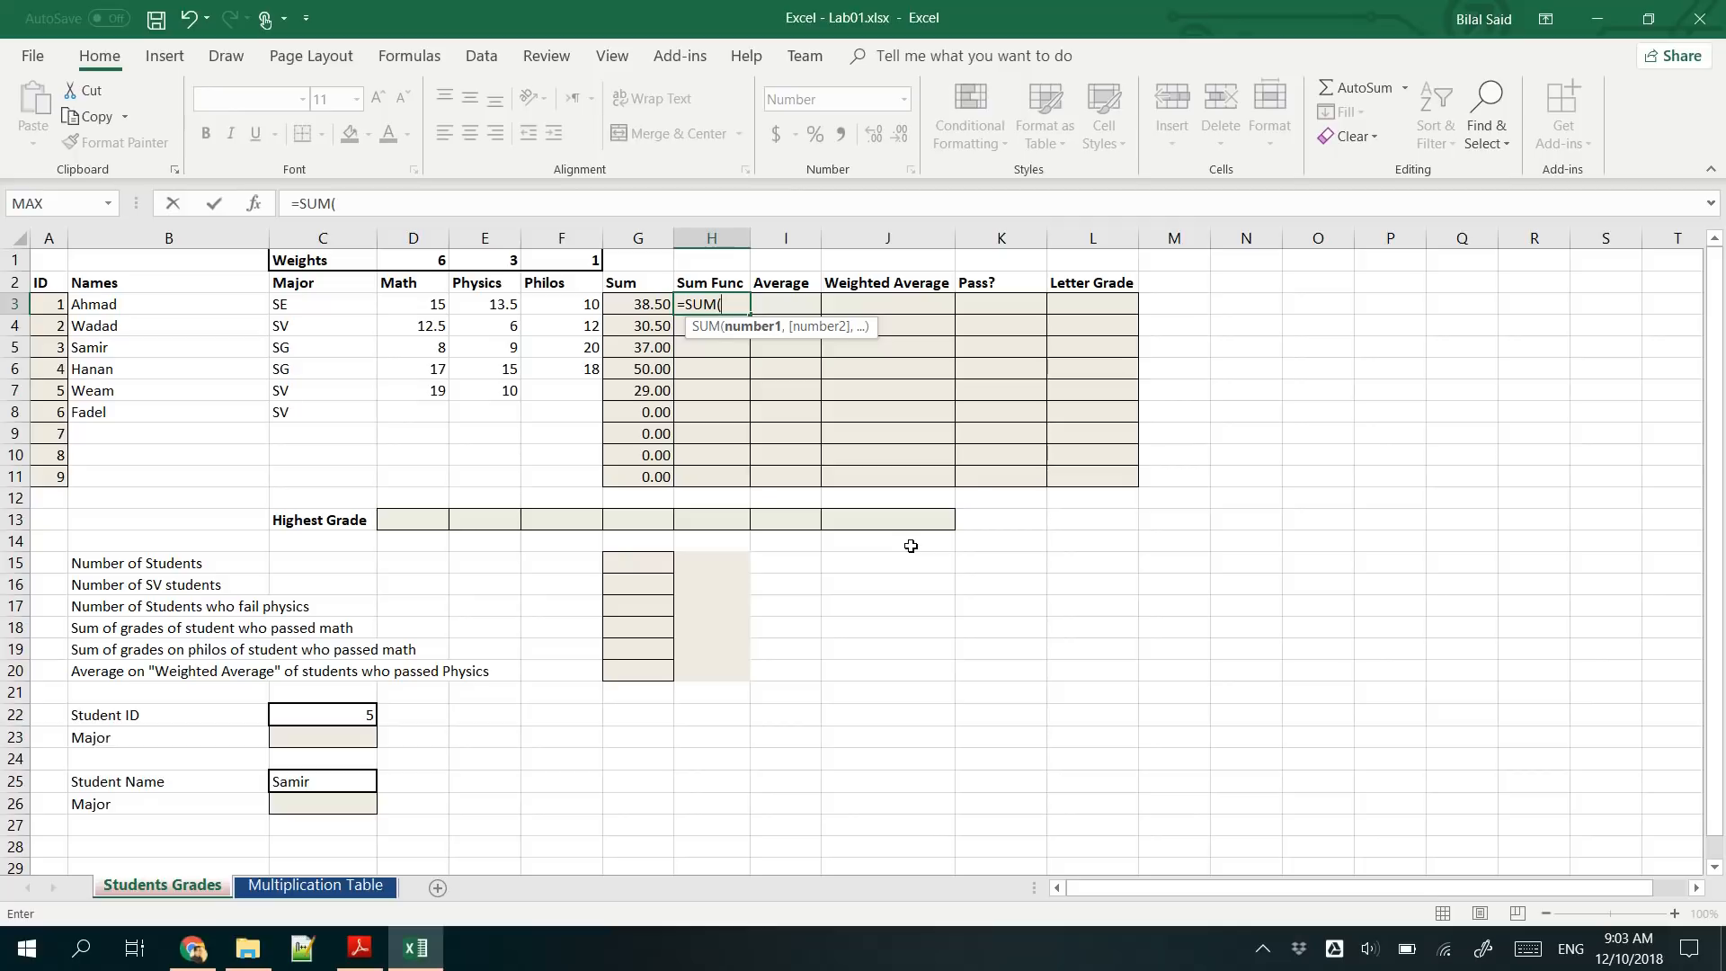
- Try D3, E3 and F3 as separate SUM arguments in H3, and clear the arguments from the formula
left_click(406, 307)
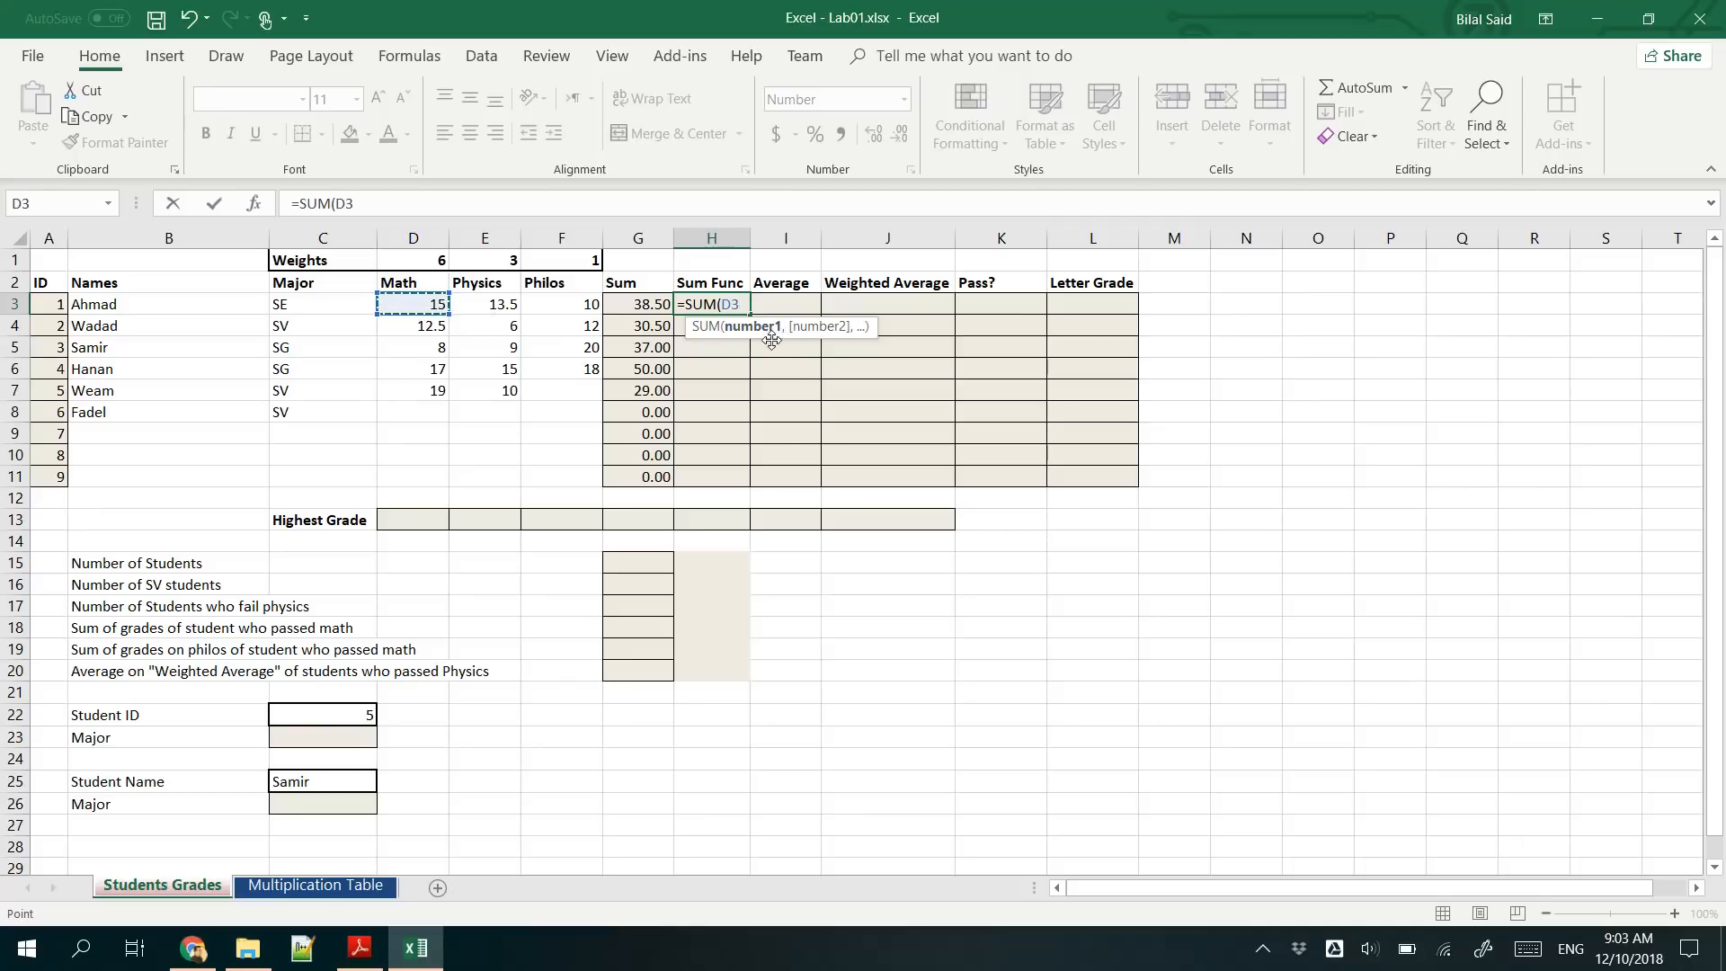
type(",")
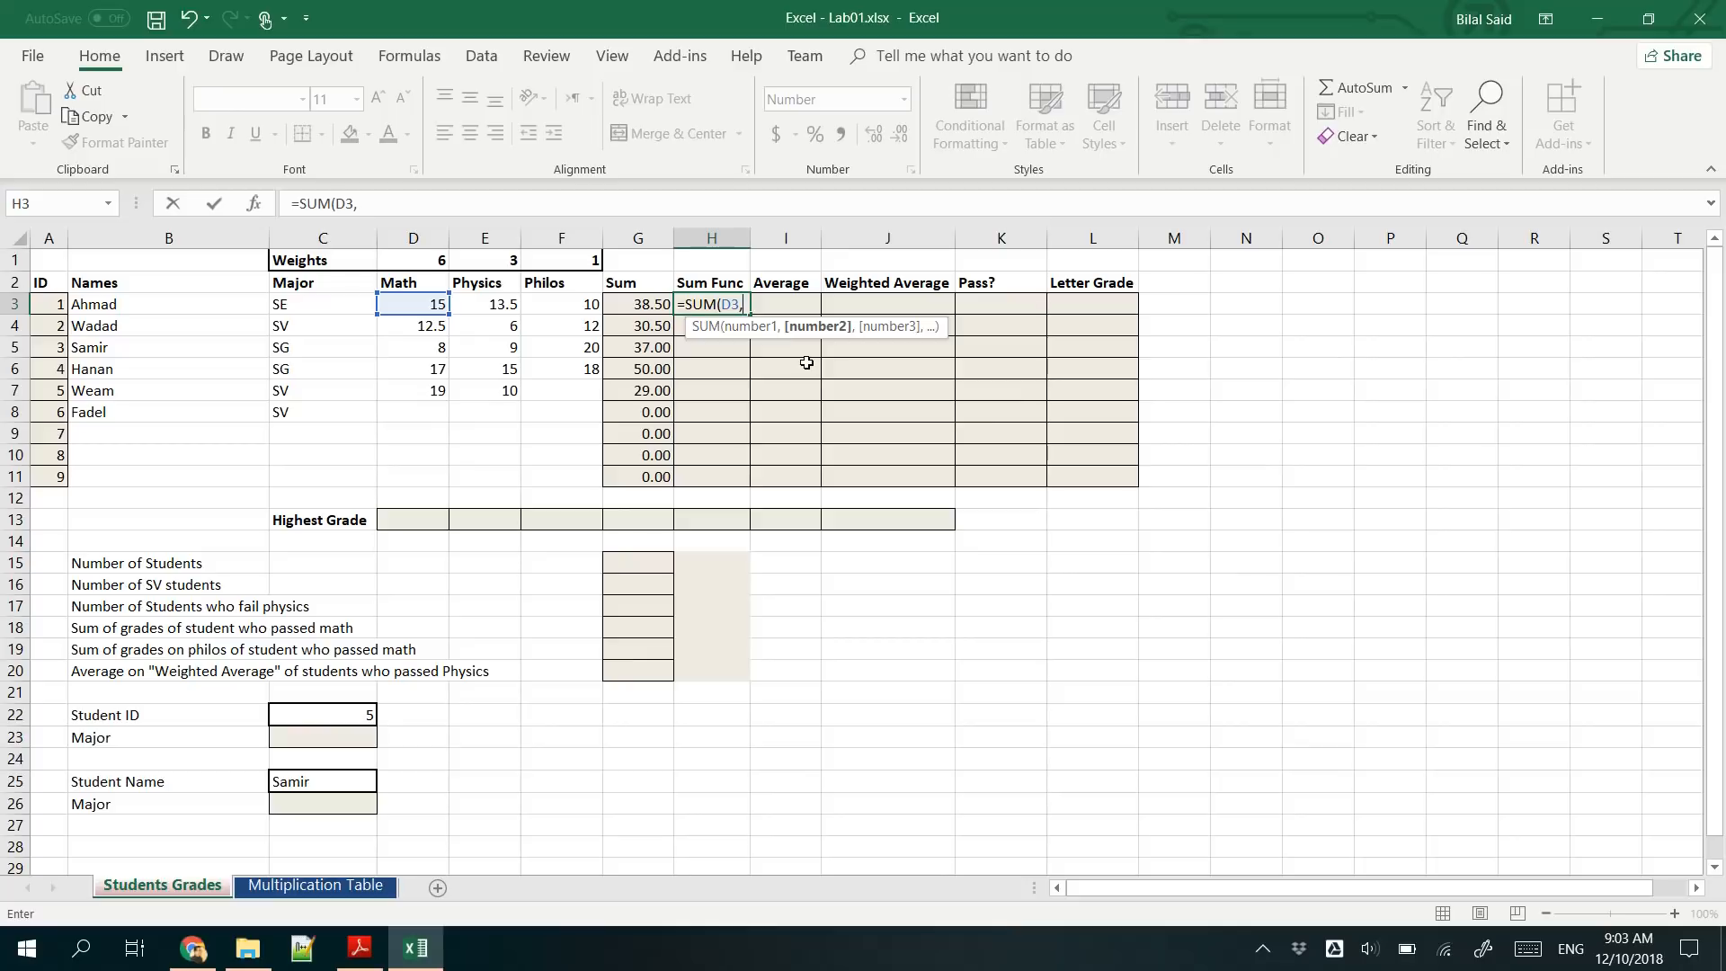
left_click(483, 304)
type(",")
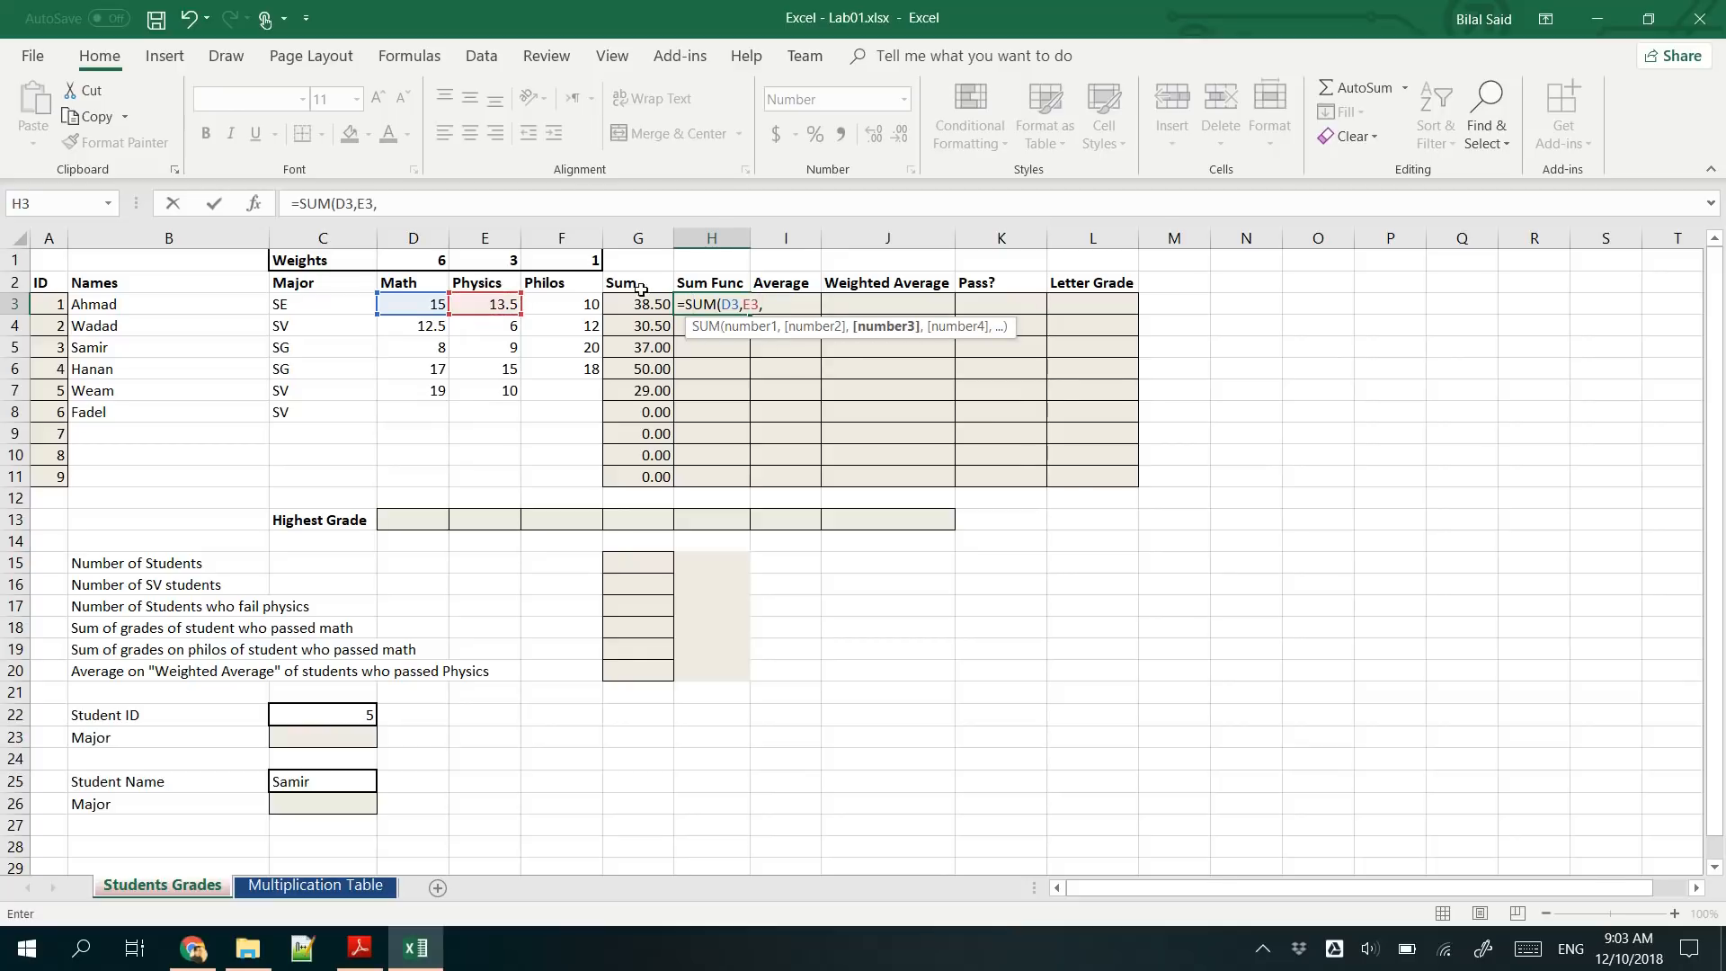
left_click(570, 305)
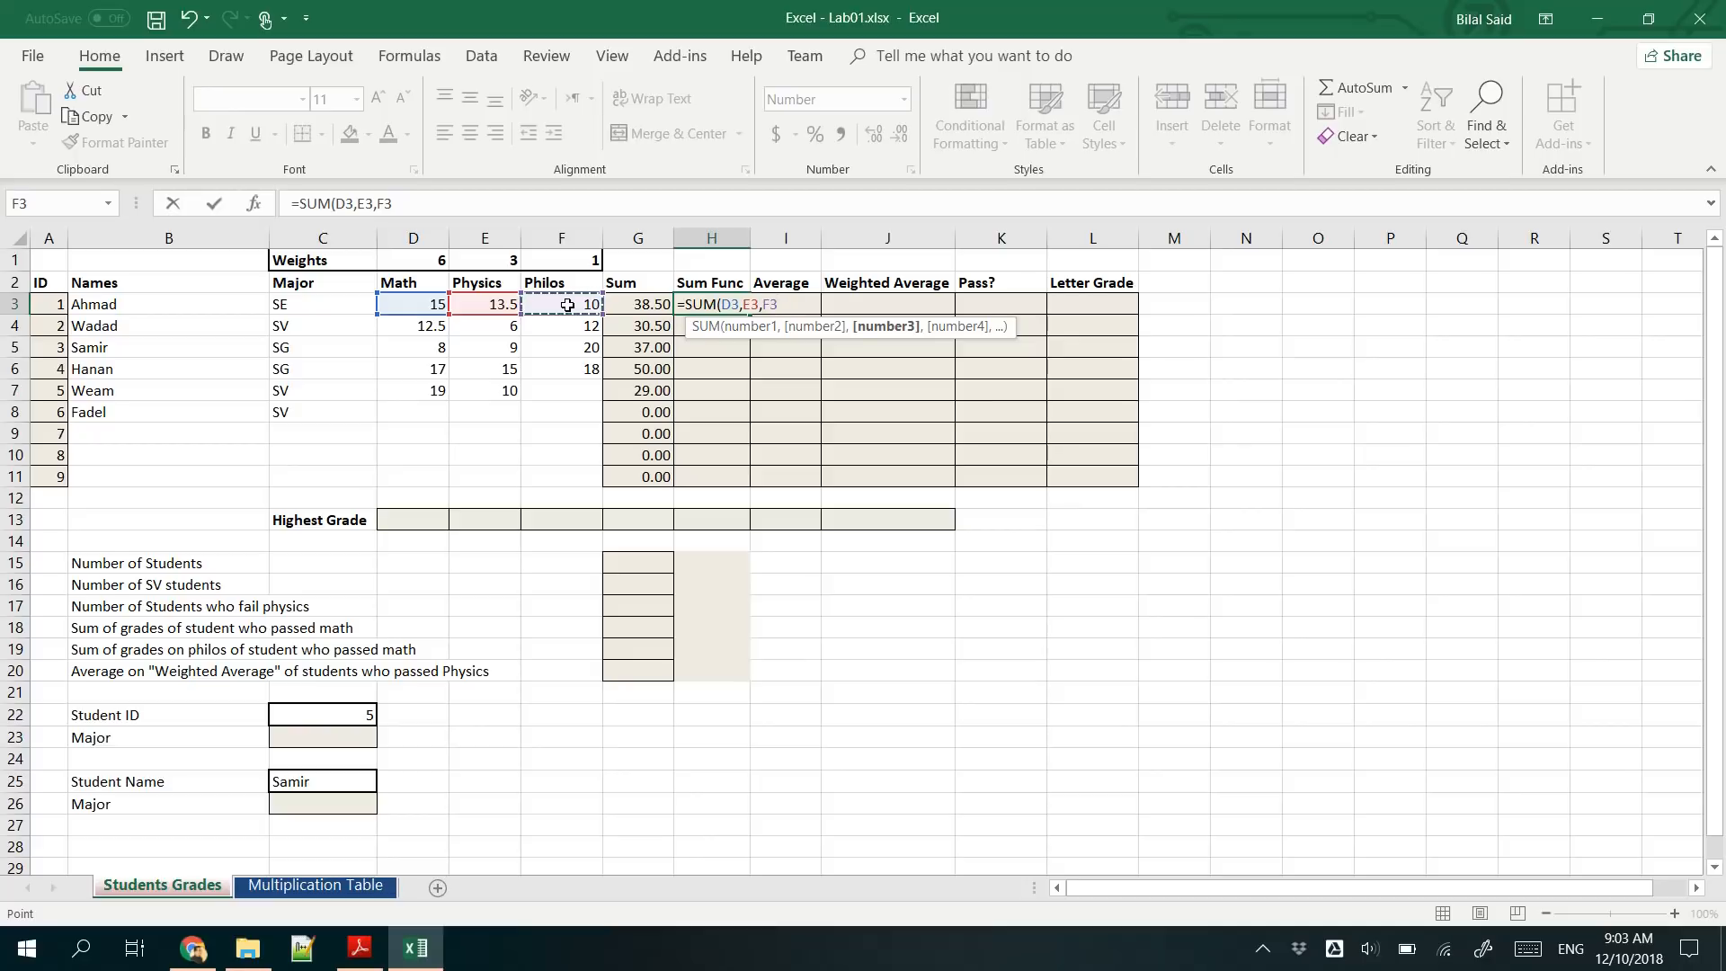
key("shift+Left")
key("shift+Left")
key("shift+Left")
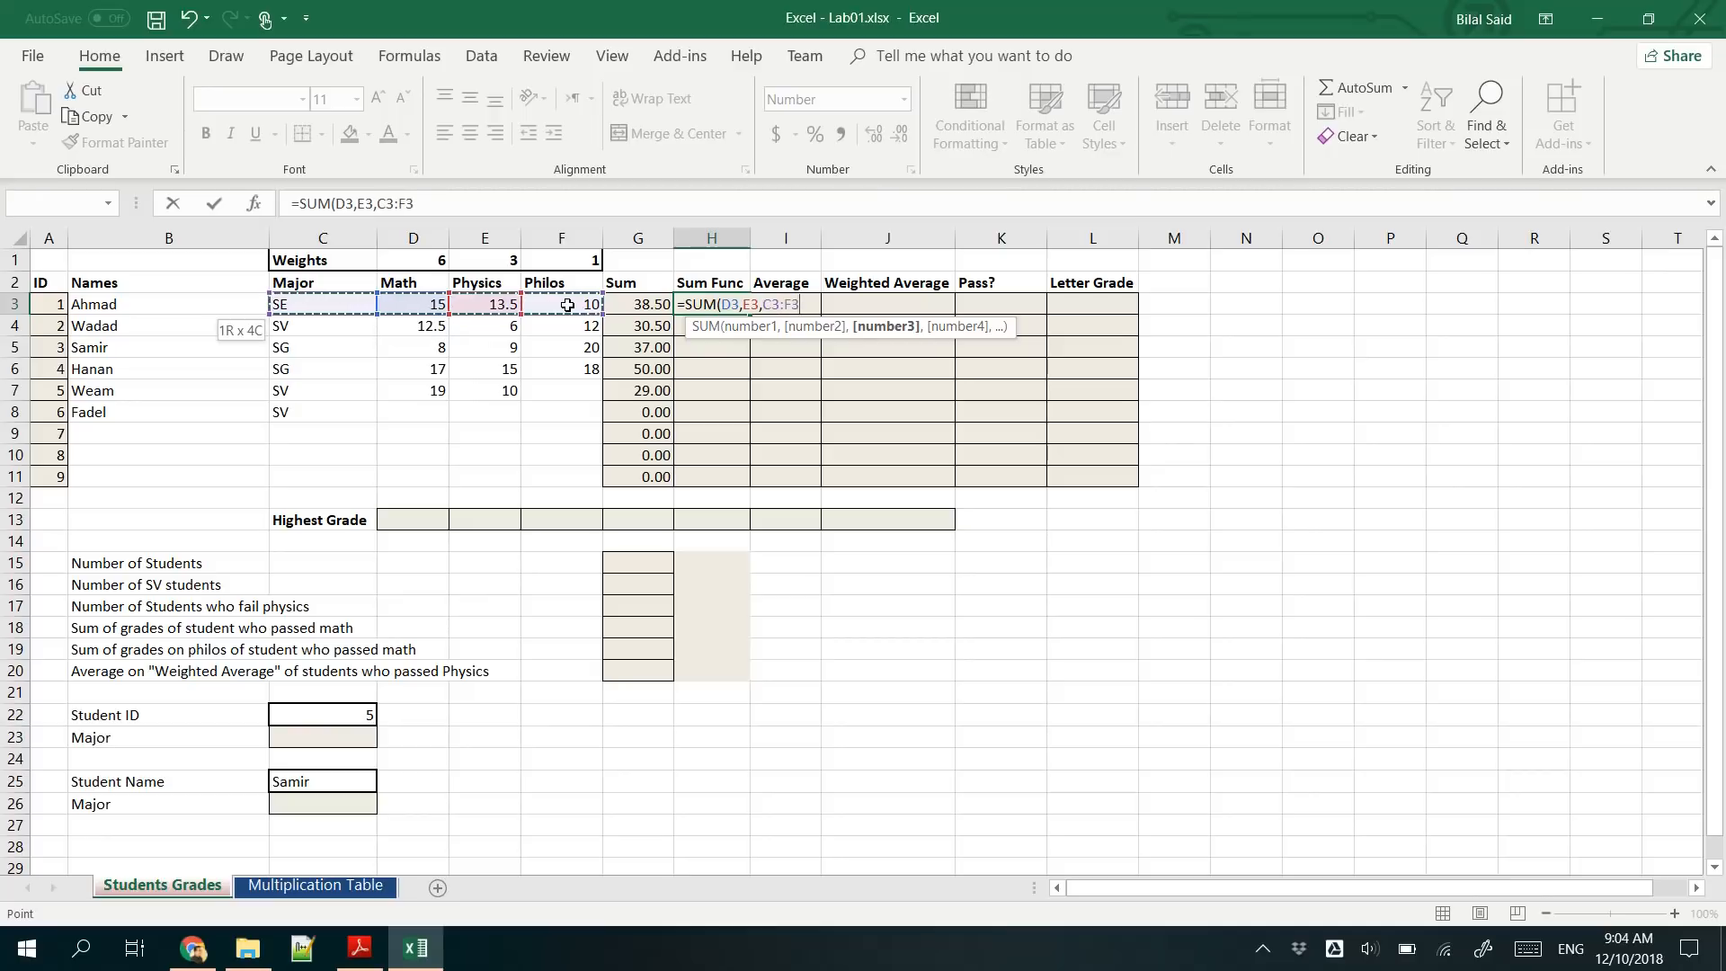
left_click(567, 304)
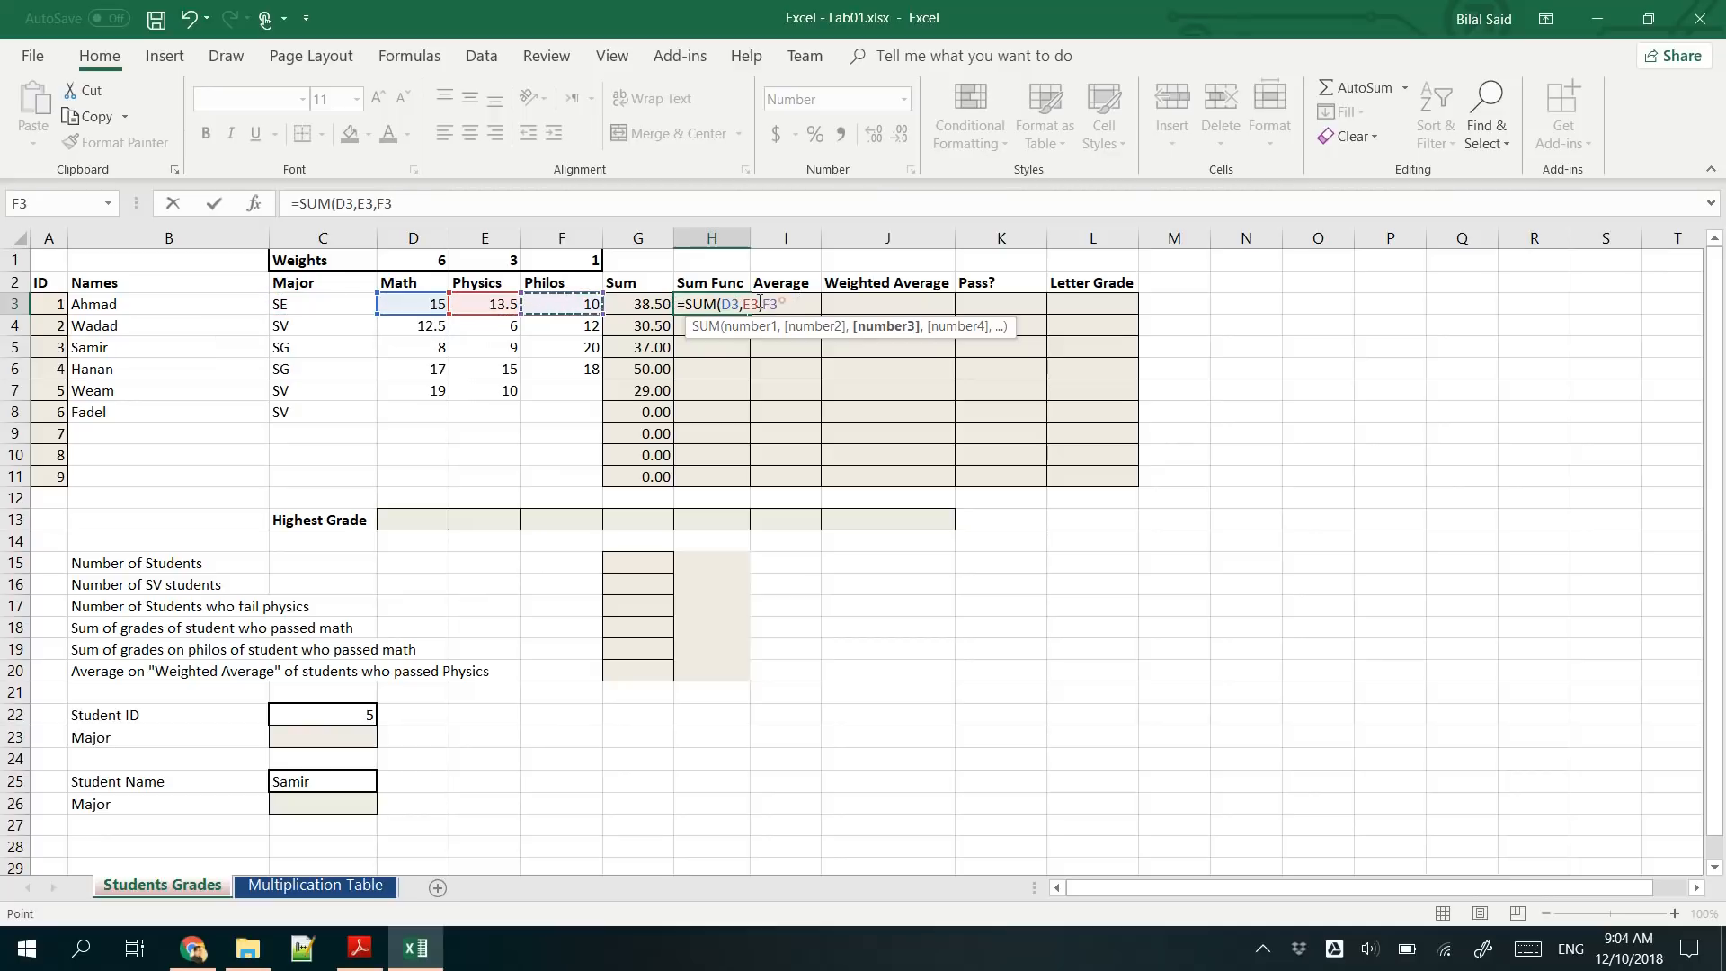
left_click_drag(782, 303, 724, 303)
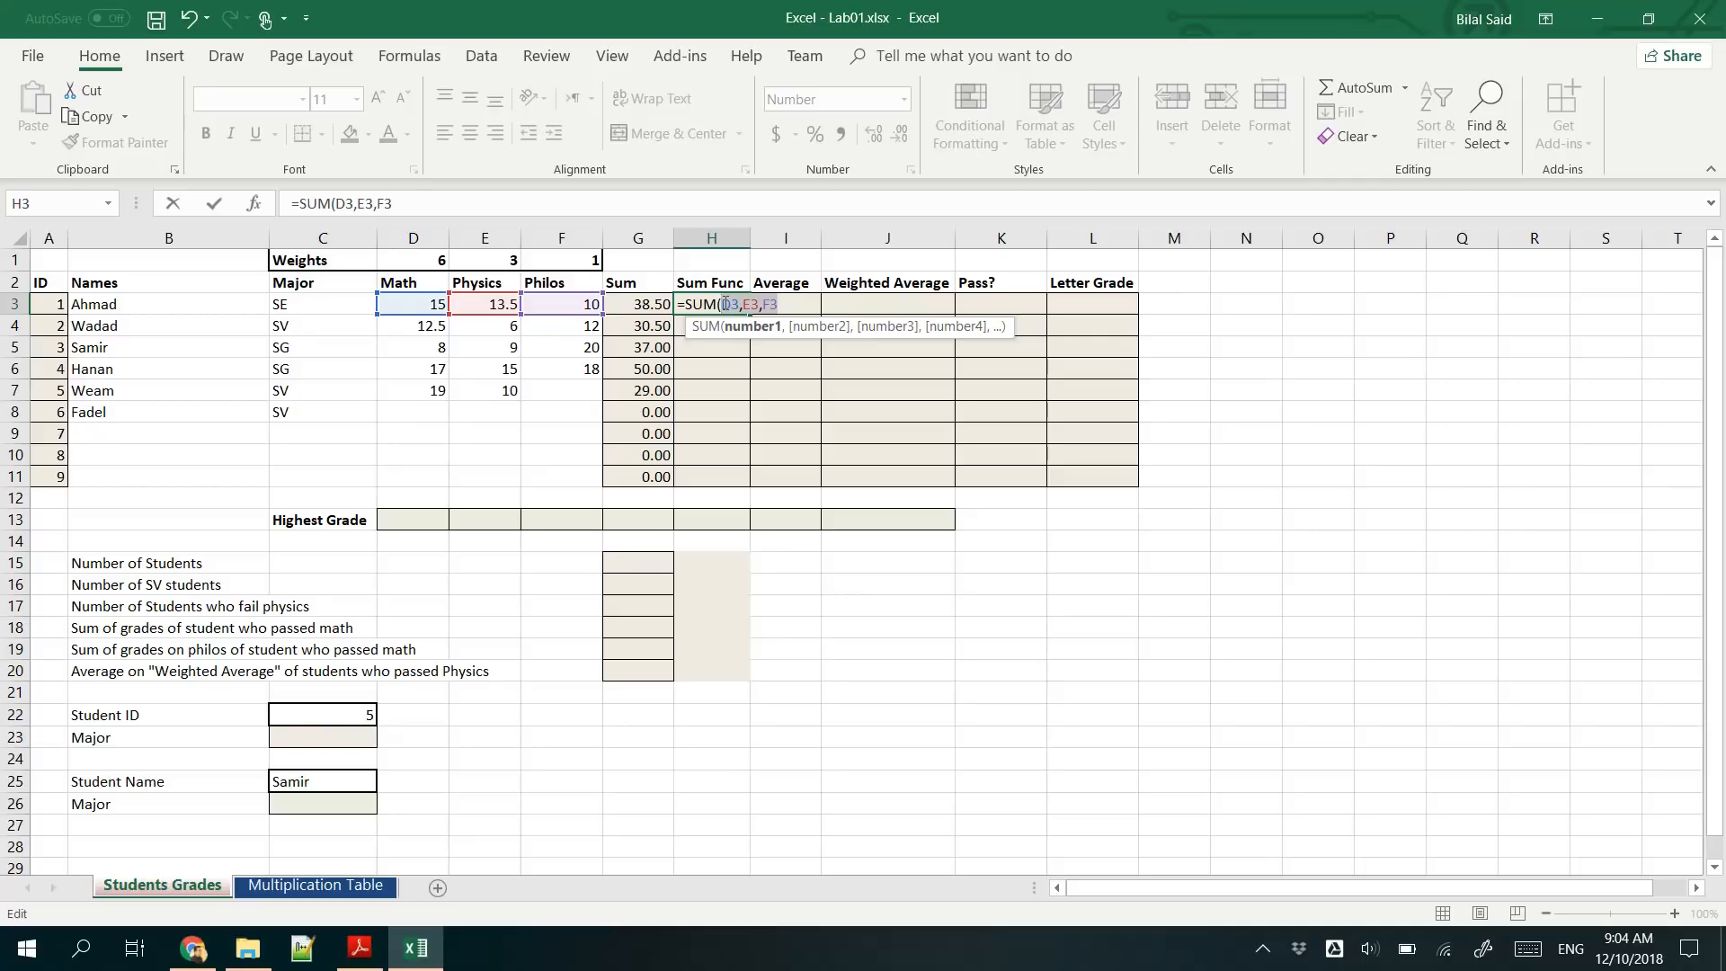
key("BackSpace")
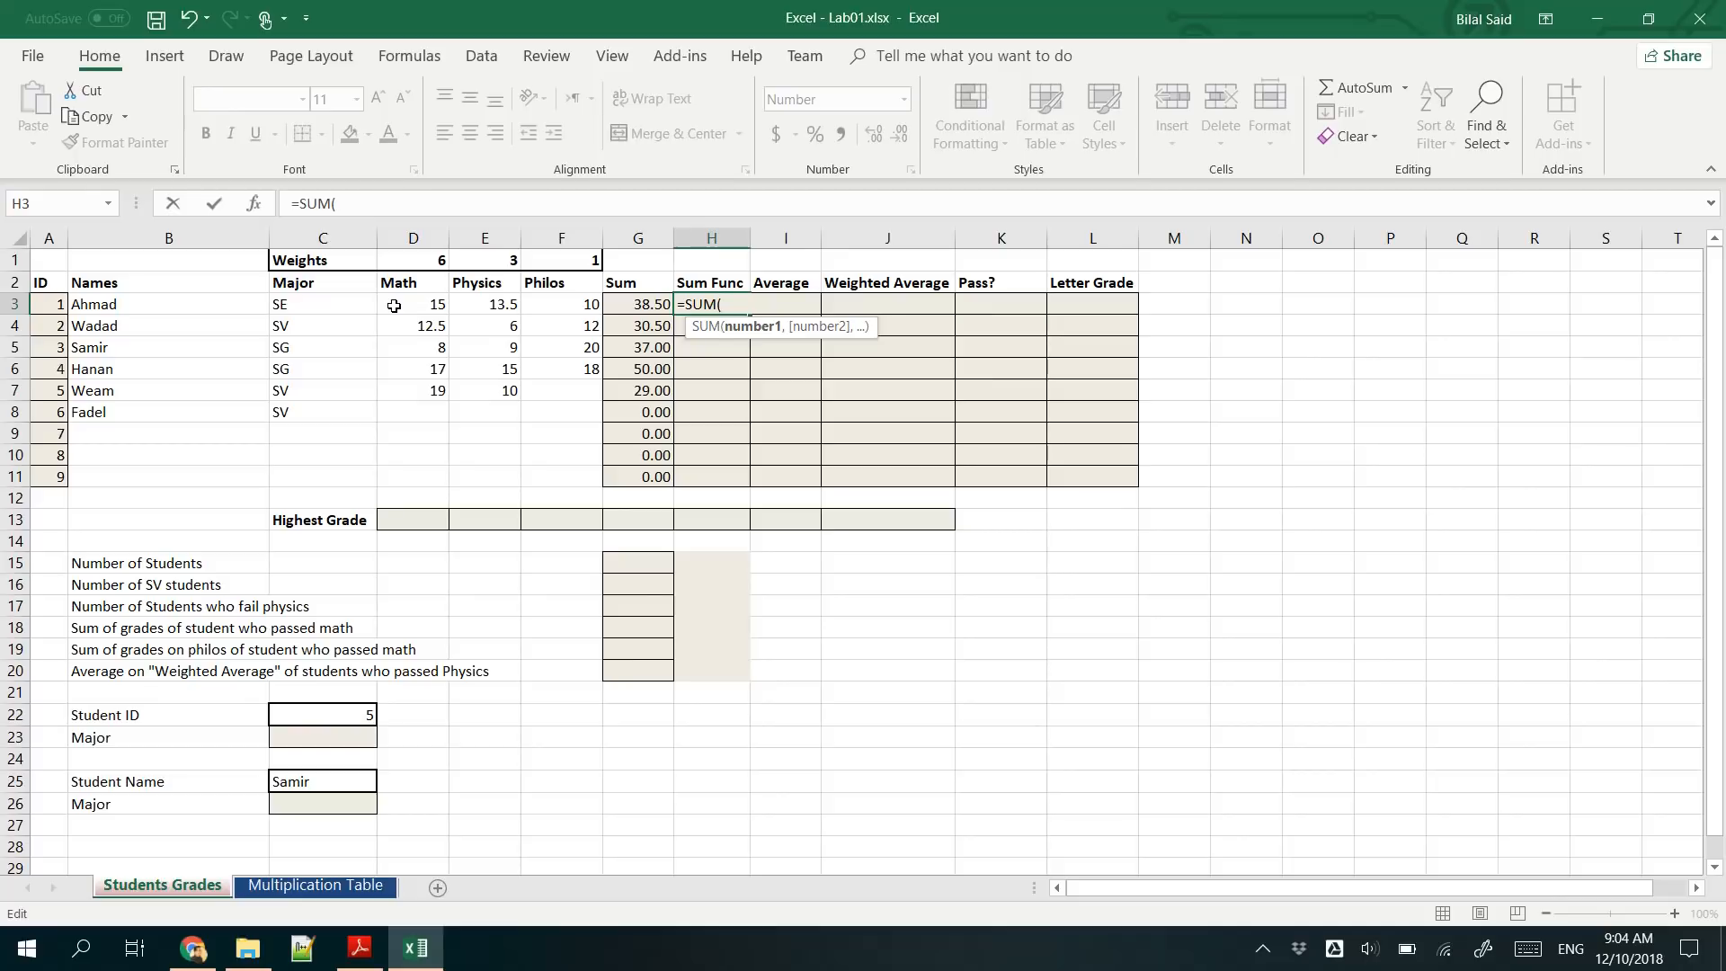
- Complete the H3 formula as =SUM(D3:F3) and fill it down to H11
left_click_drag(409, 302, 559, 304)
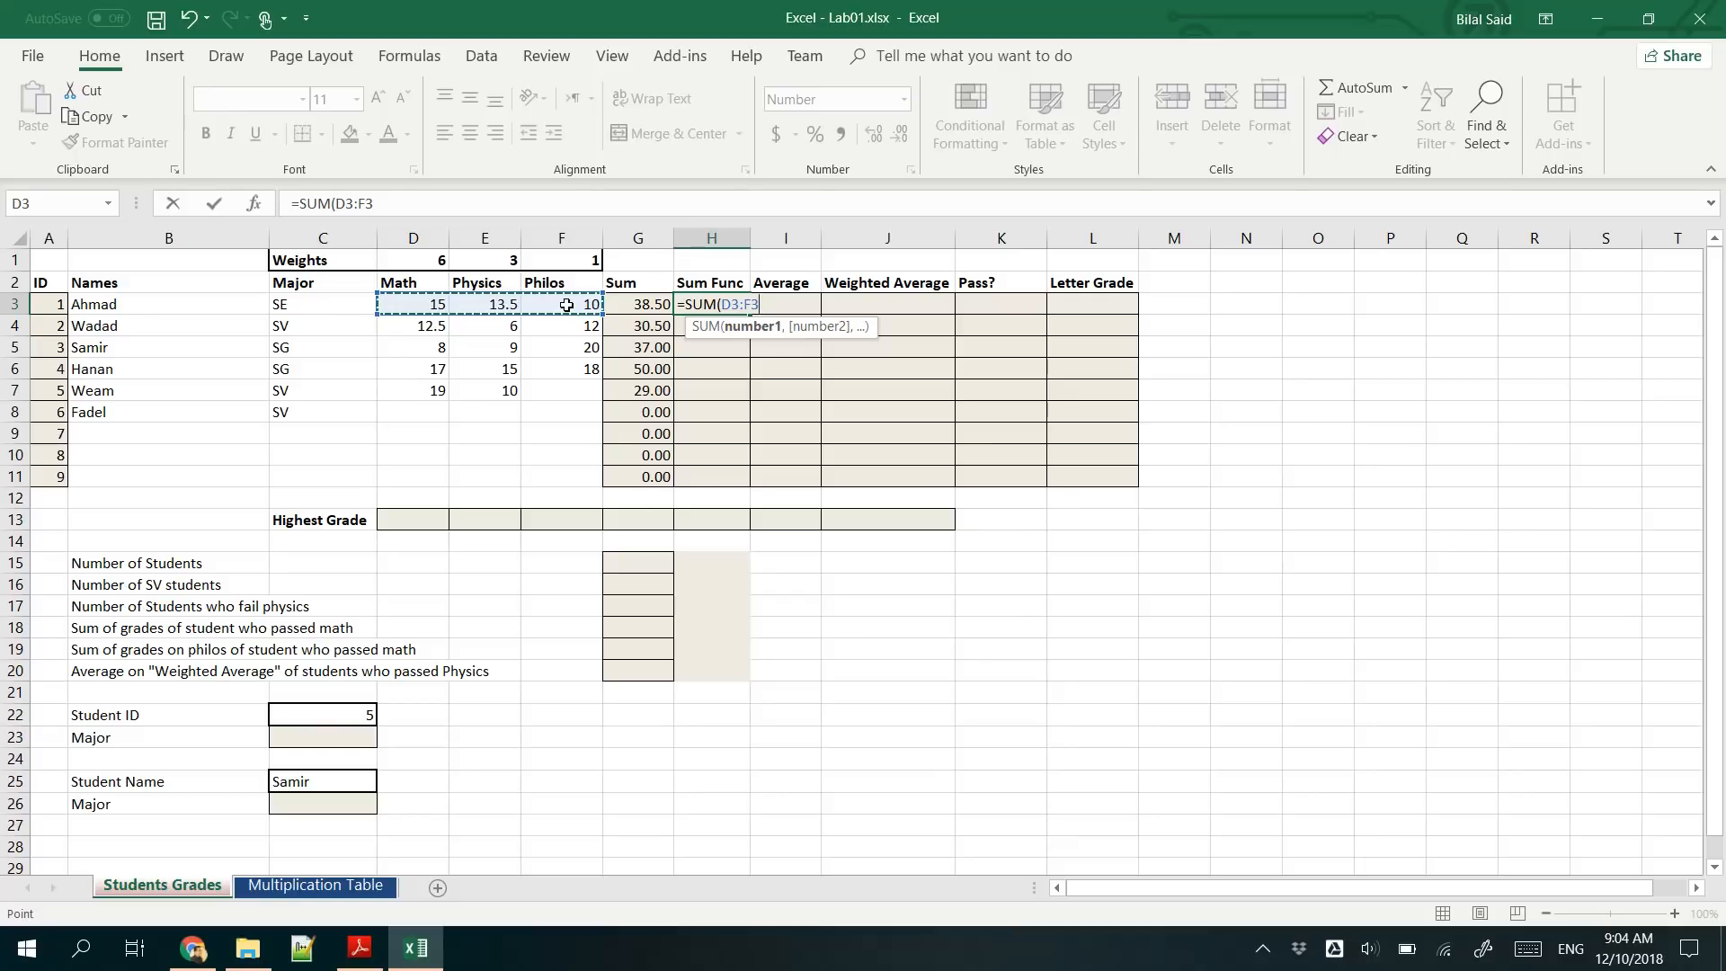
left_click(745, 306)
type(")")
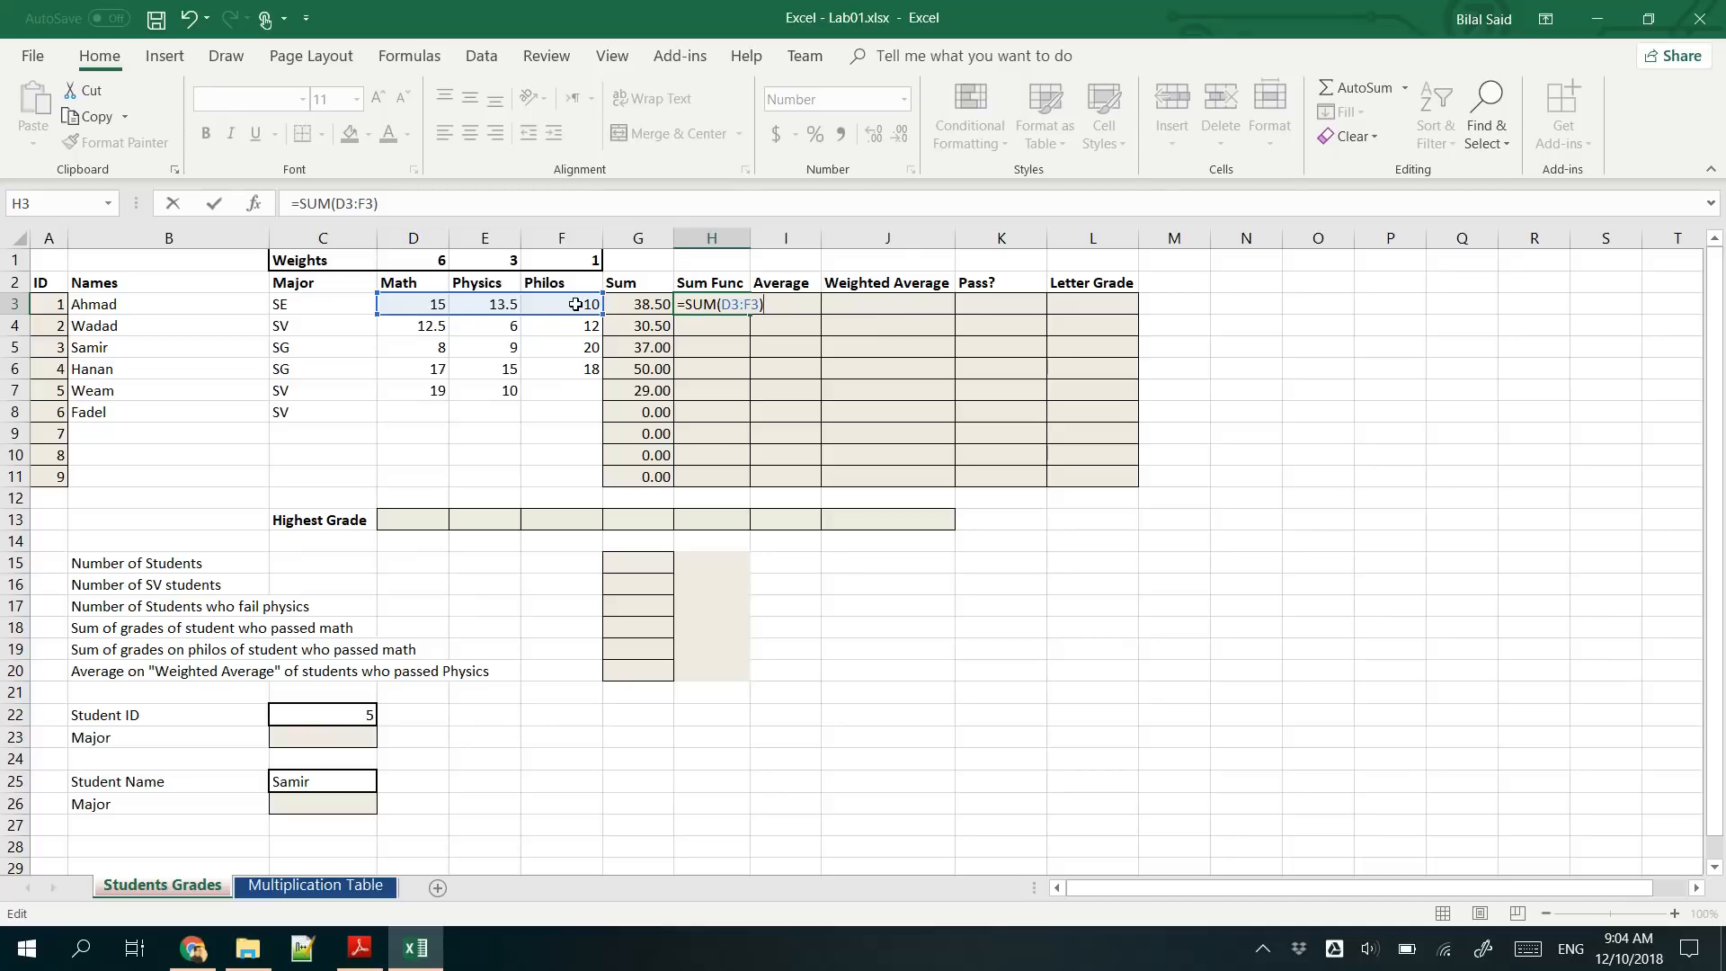
key("Return")
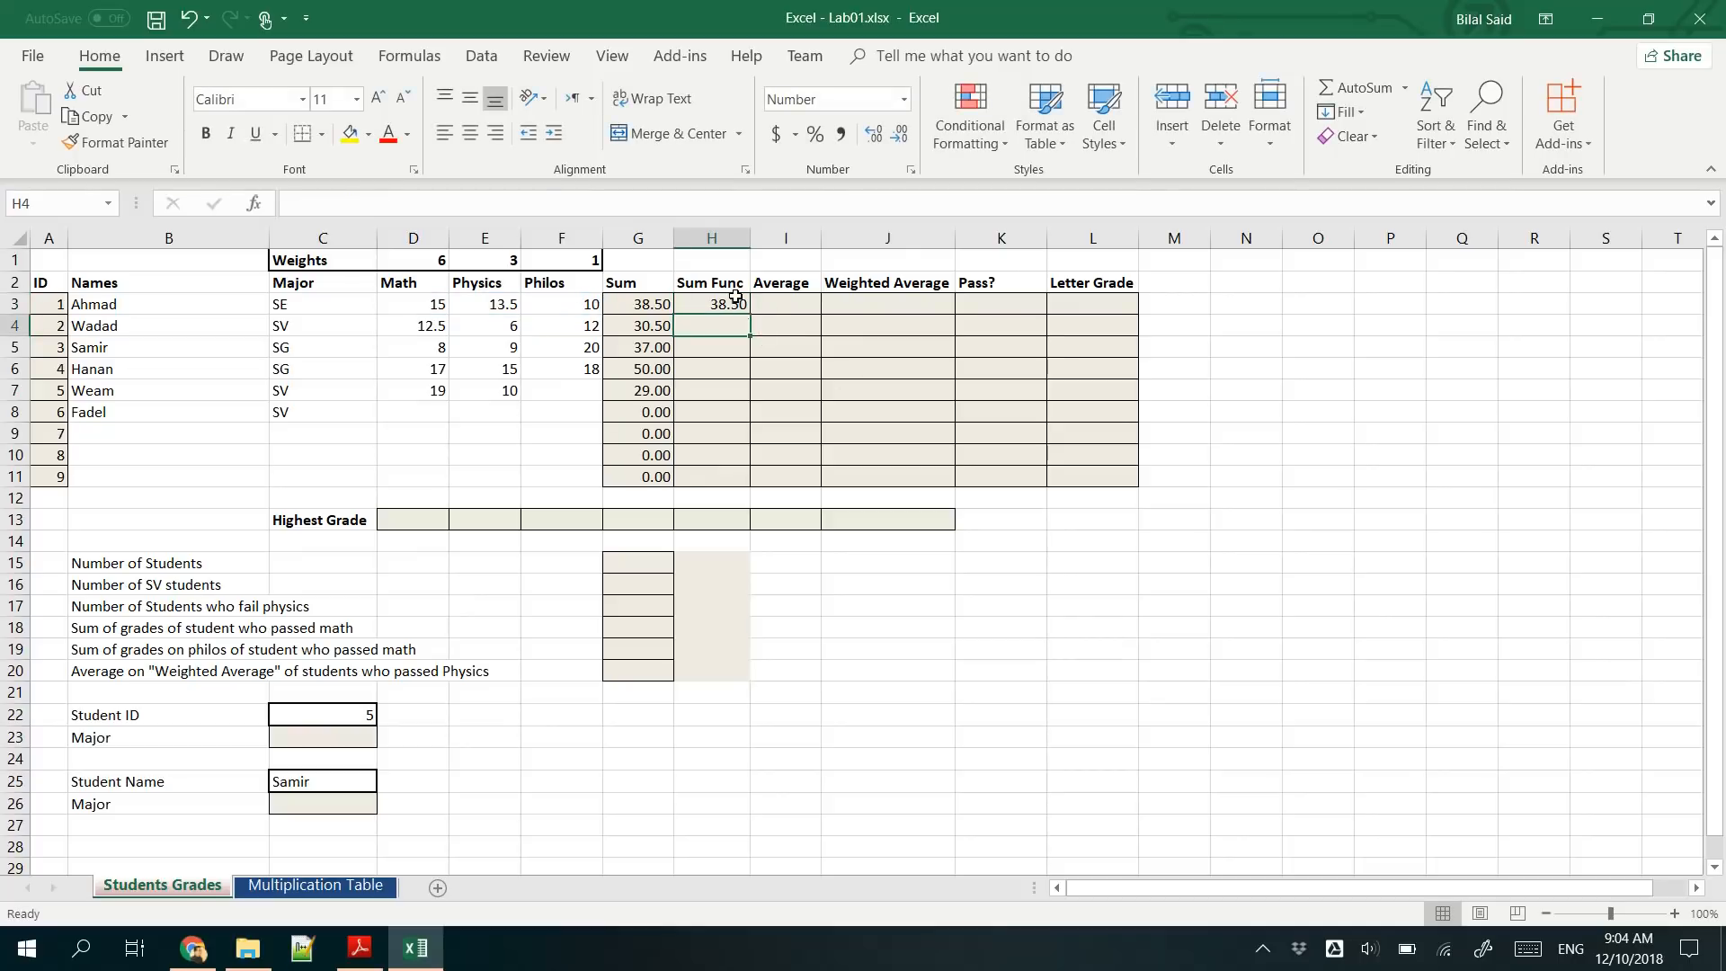
left_click(735, 296)
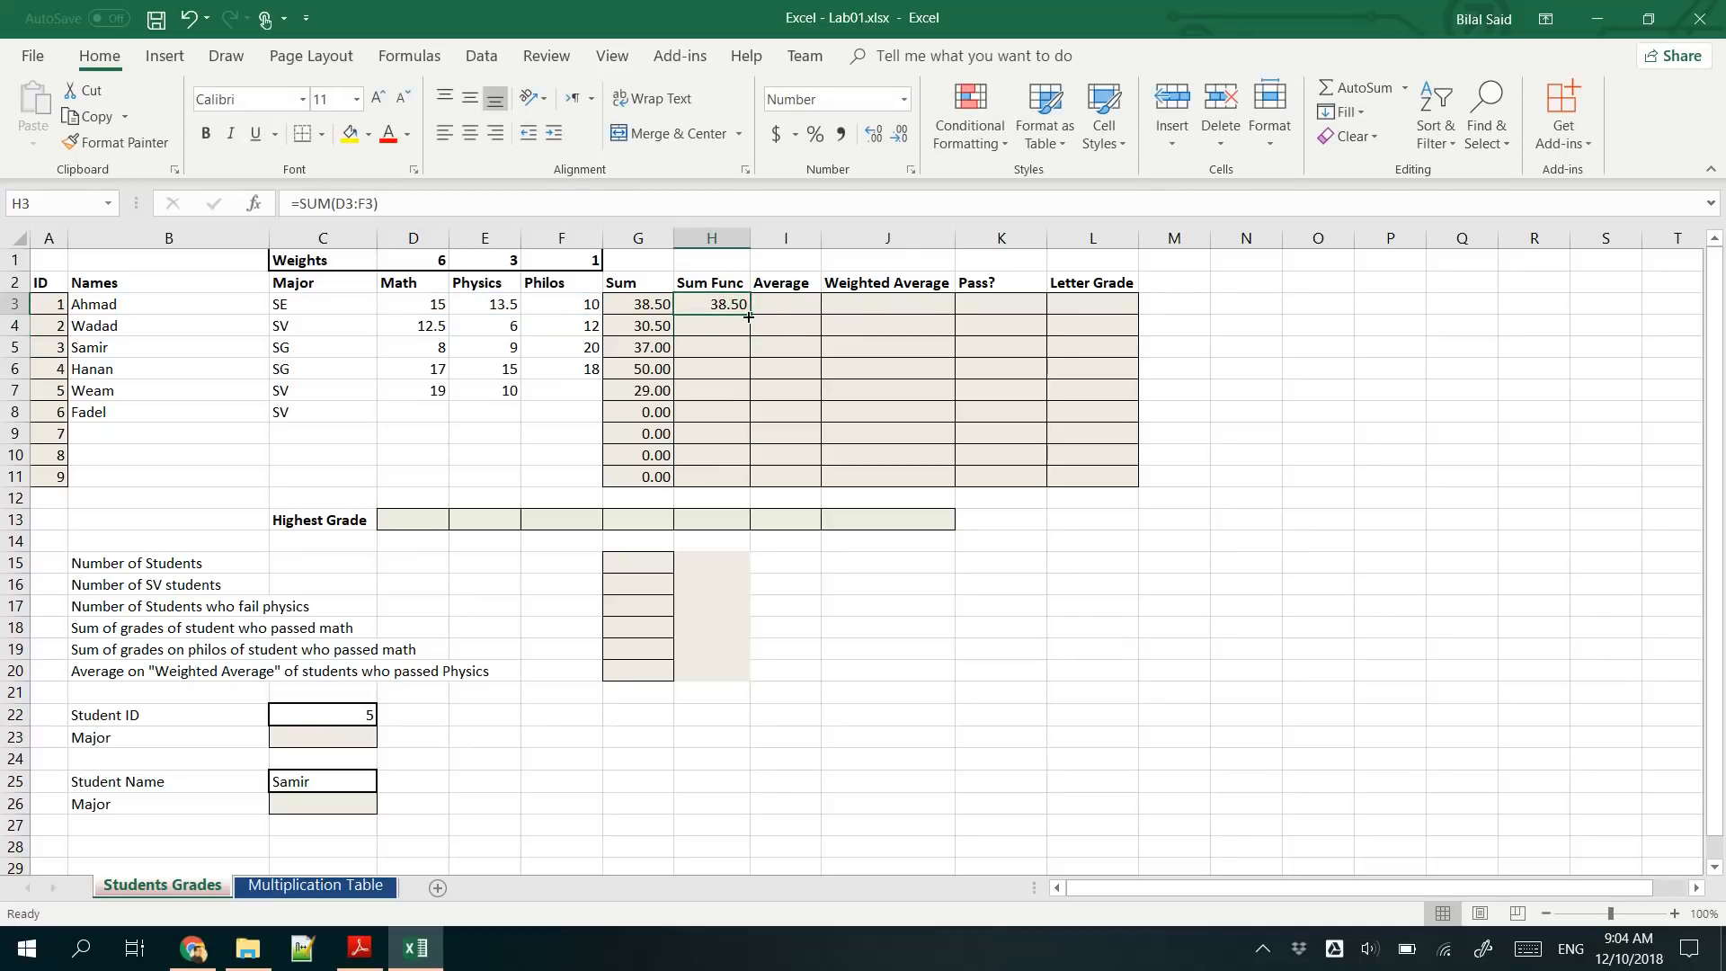
left_click_drag(748, 316, 746, 482)
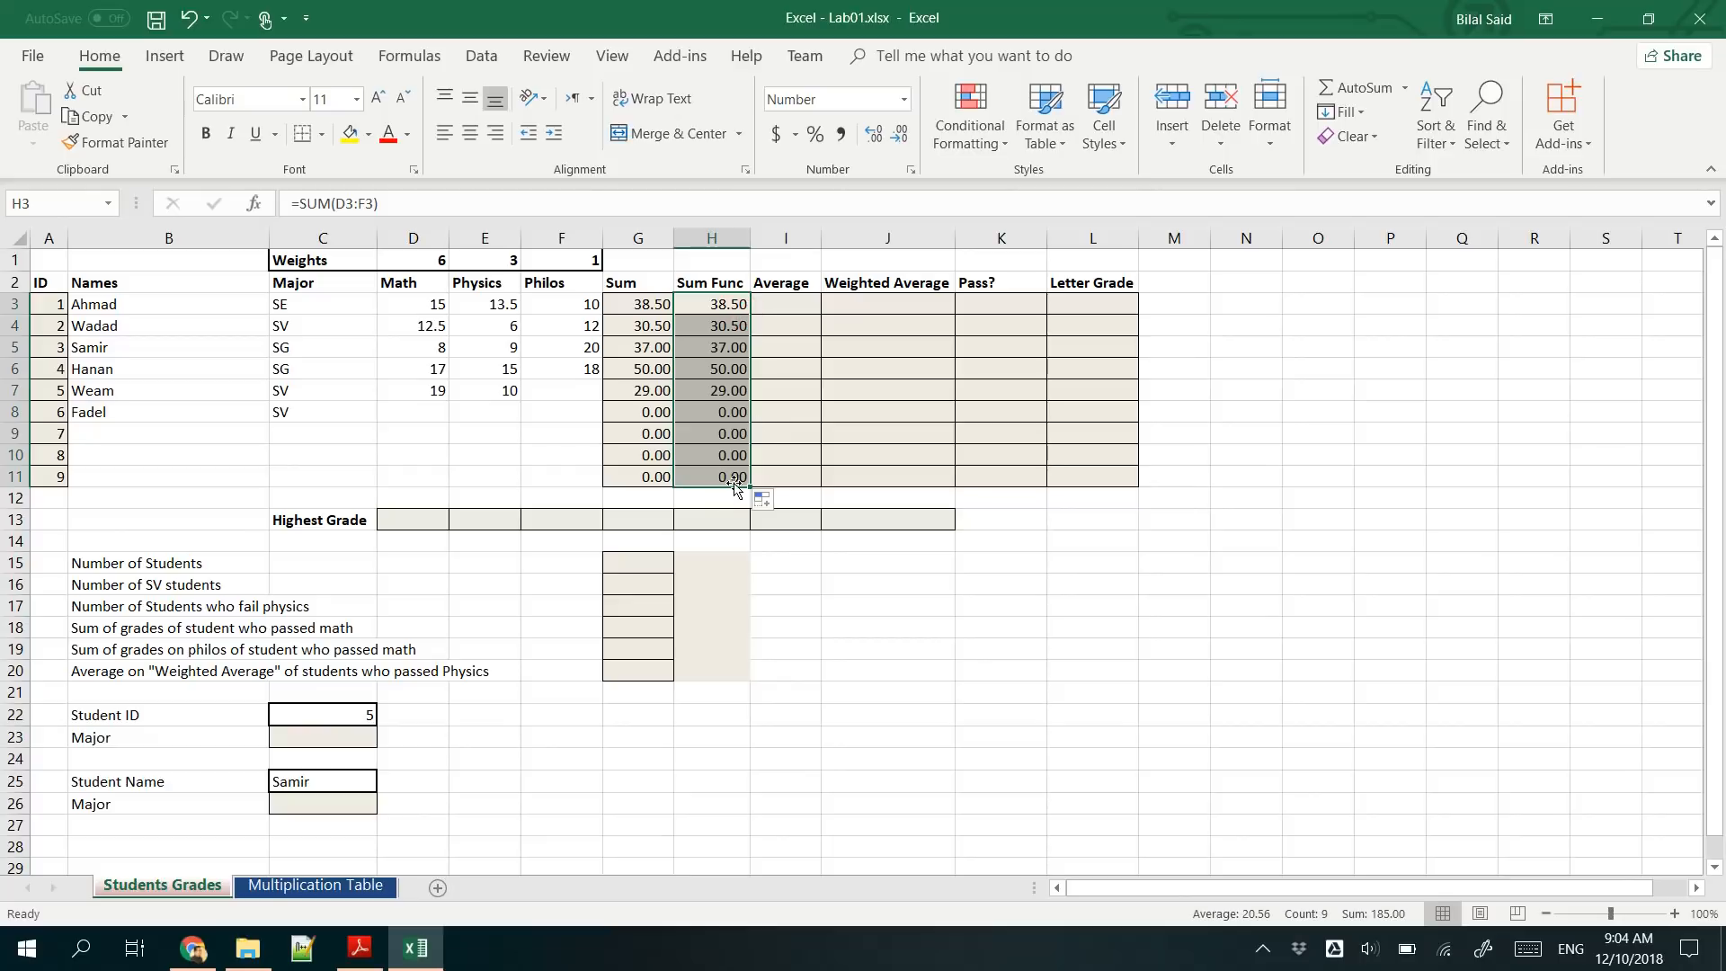
- Build the average formula =D3+E3+F3/3 in cell I3 from the Math, Physics and Philos grades
left_click(775, 307)
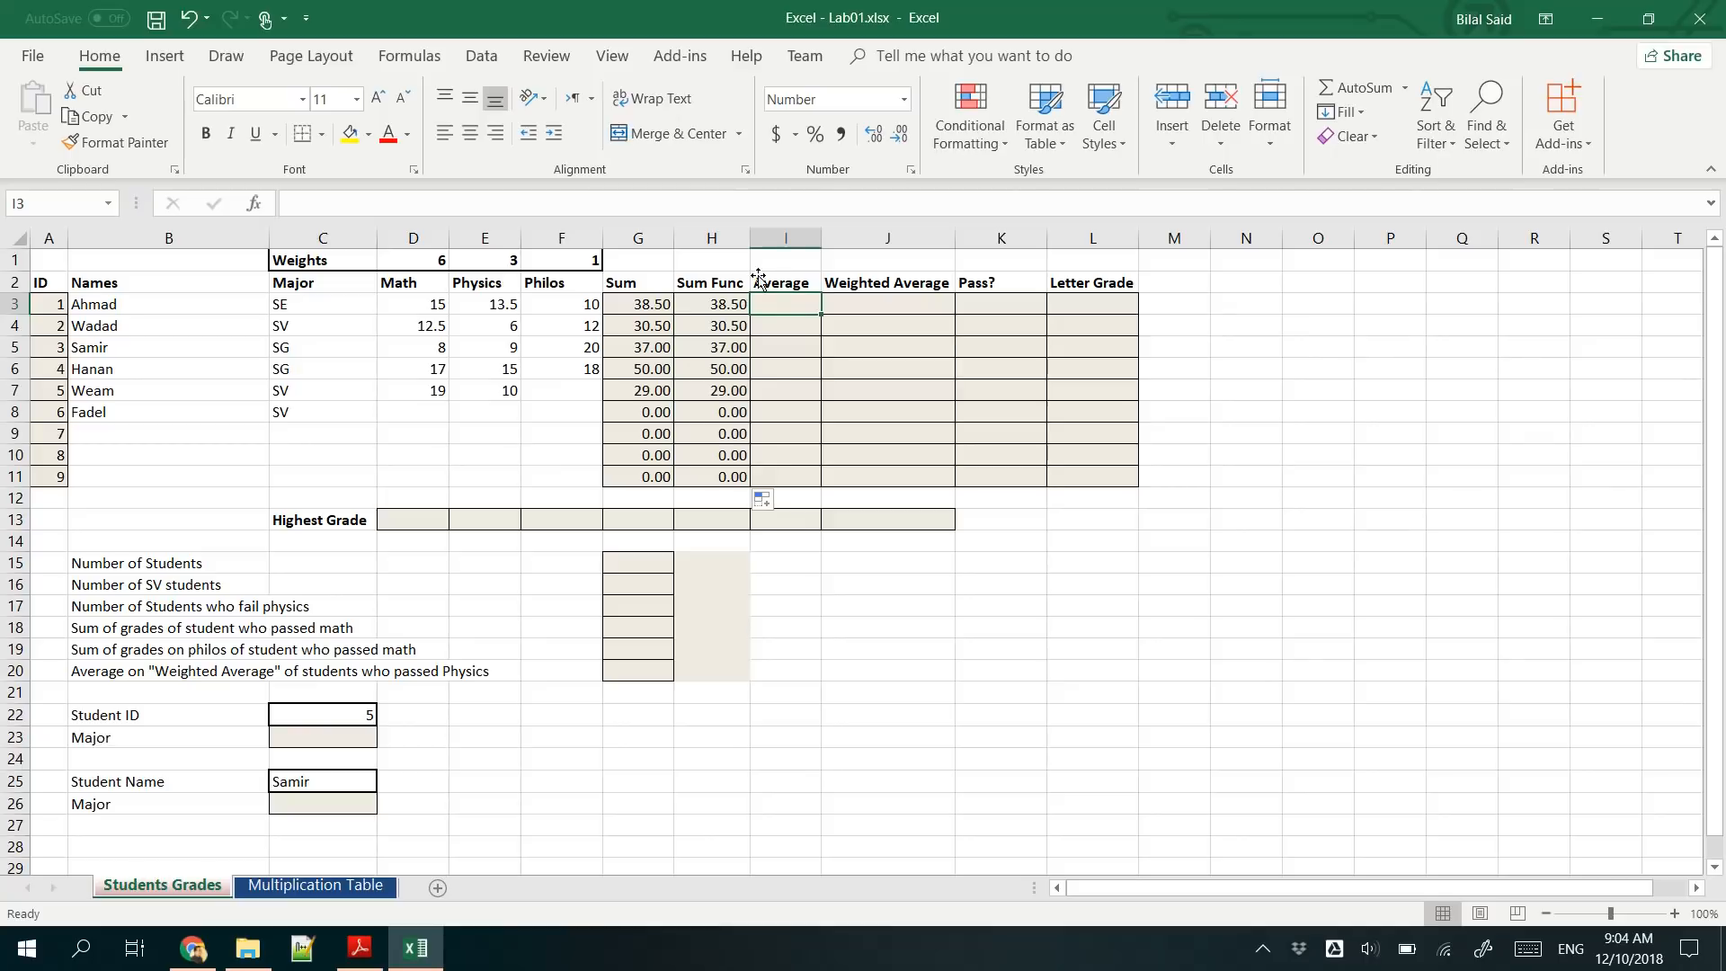
type("=")
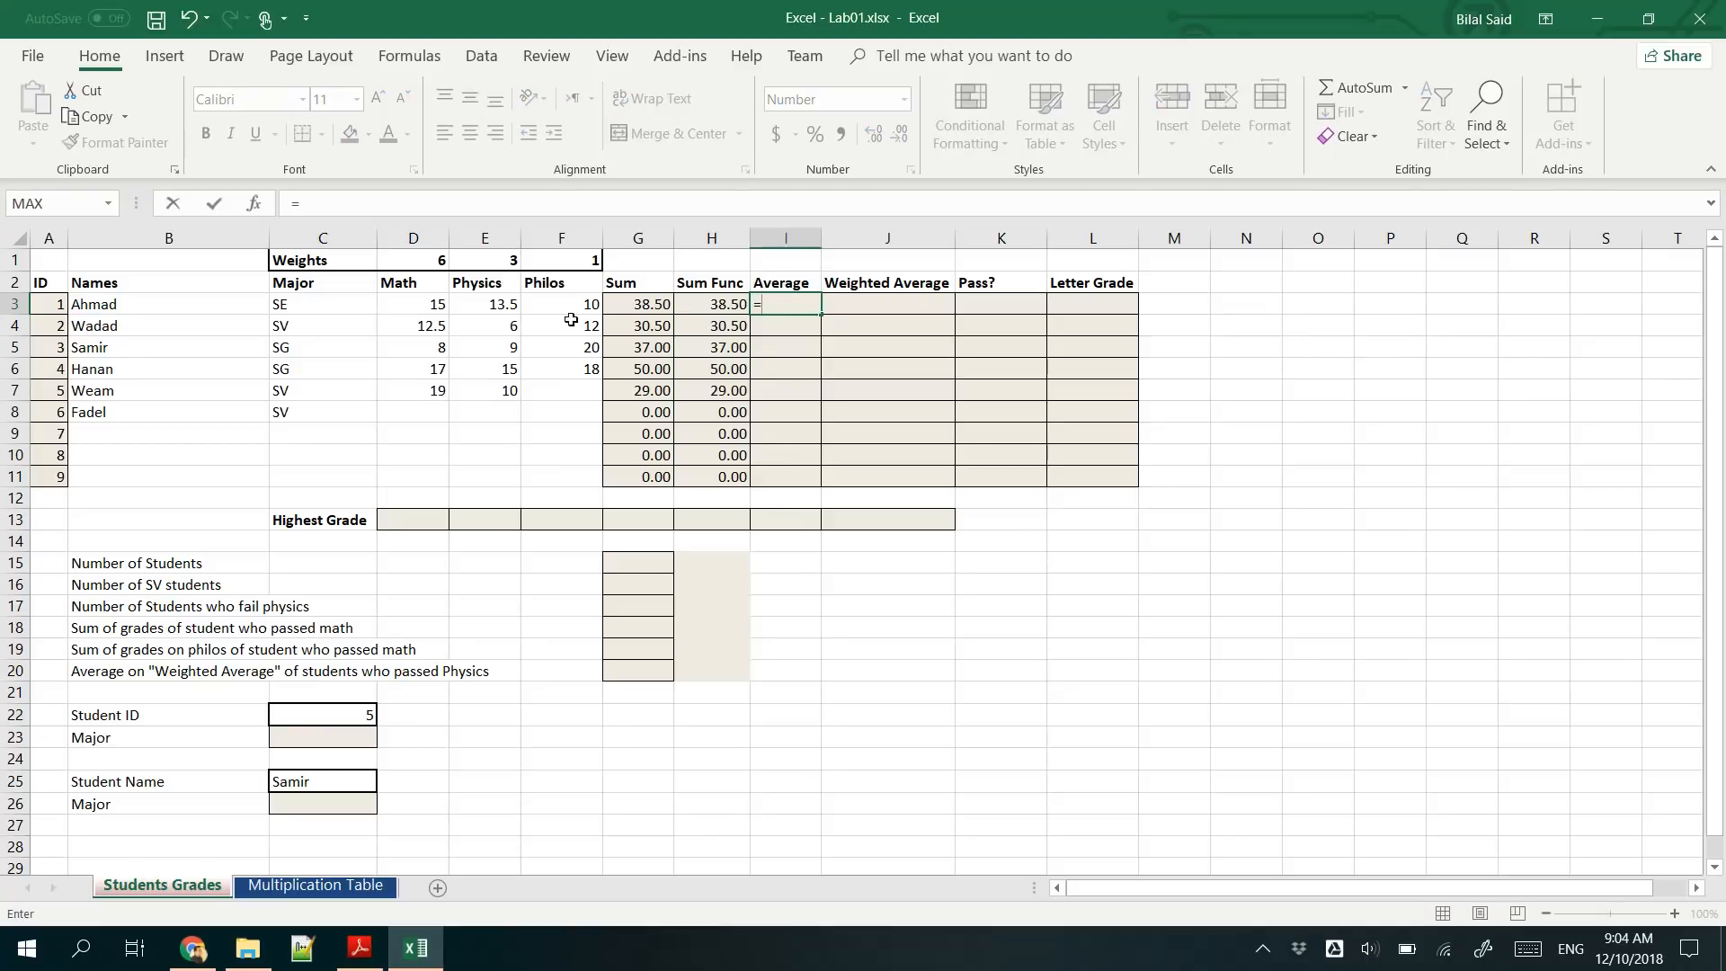
left_click(421, 303)
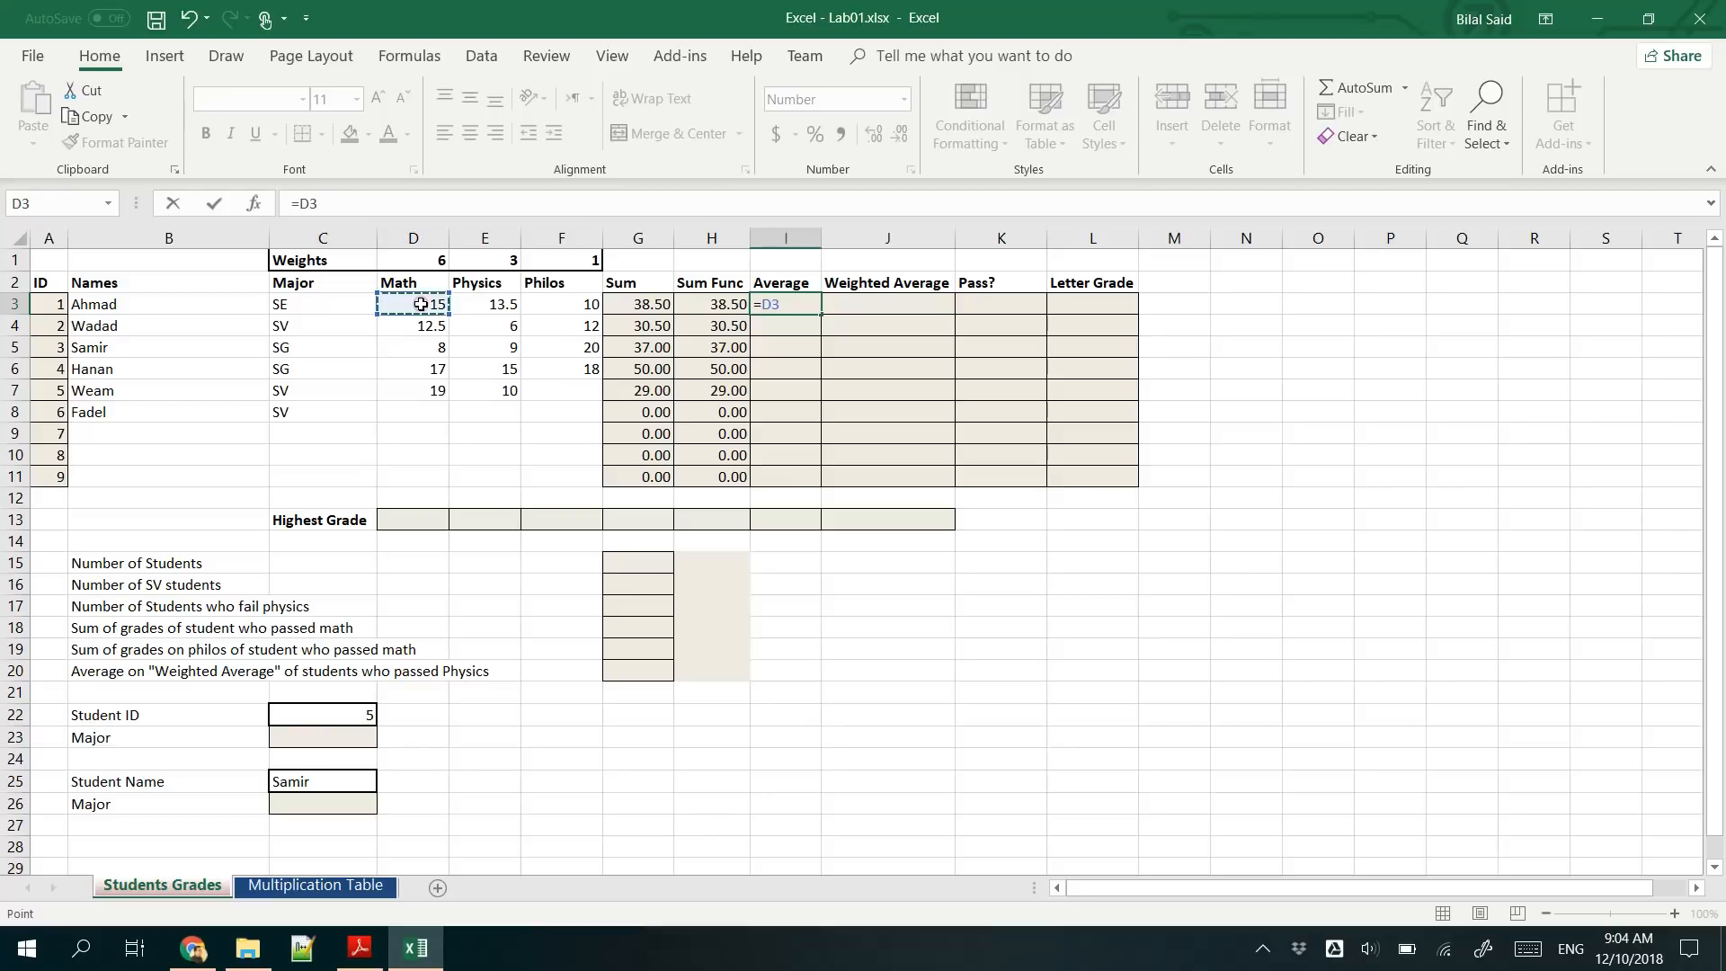
type("+")
left_click(509, 304)
type("+")
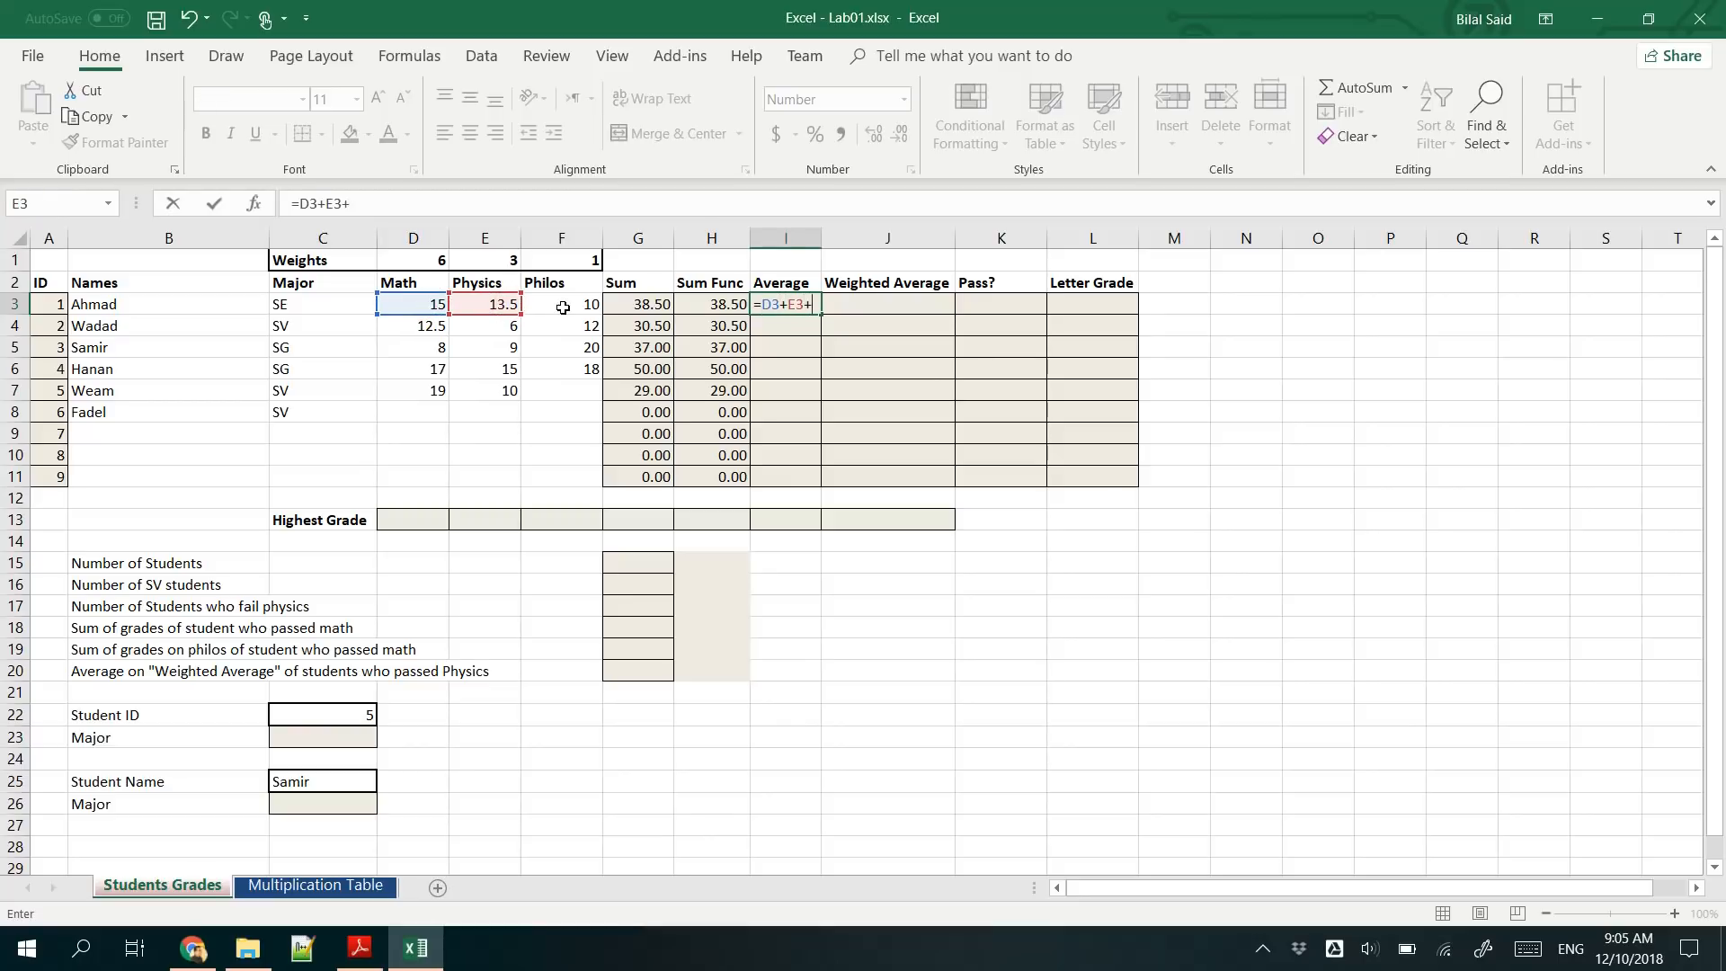
left_click(562, 306)
type("/")
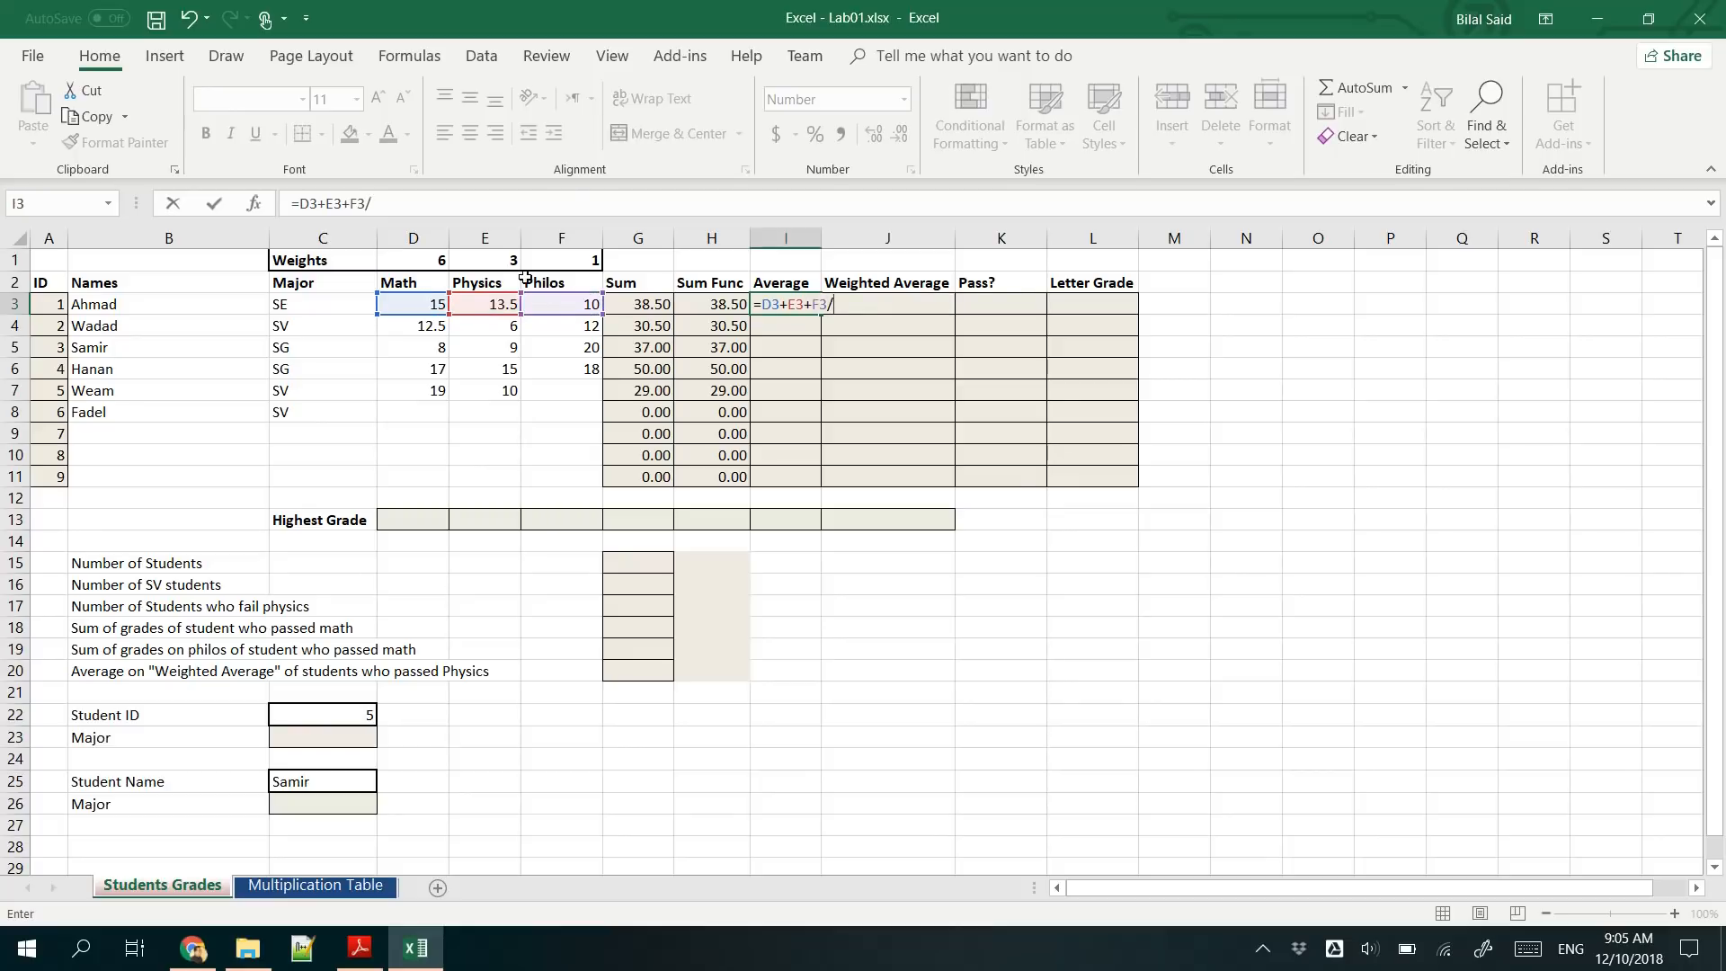
type("3")
- Parenthesize the sum so the I3 formula is =(D3+E3+F3)/3, and fill it down to I11
double_click(356, 203)
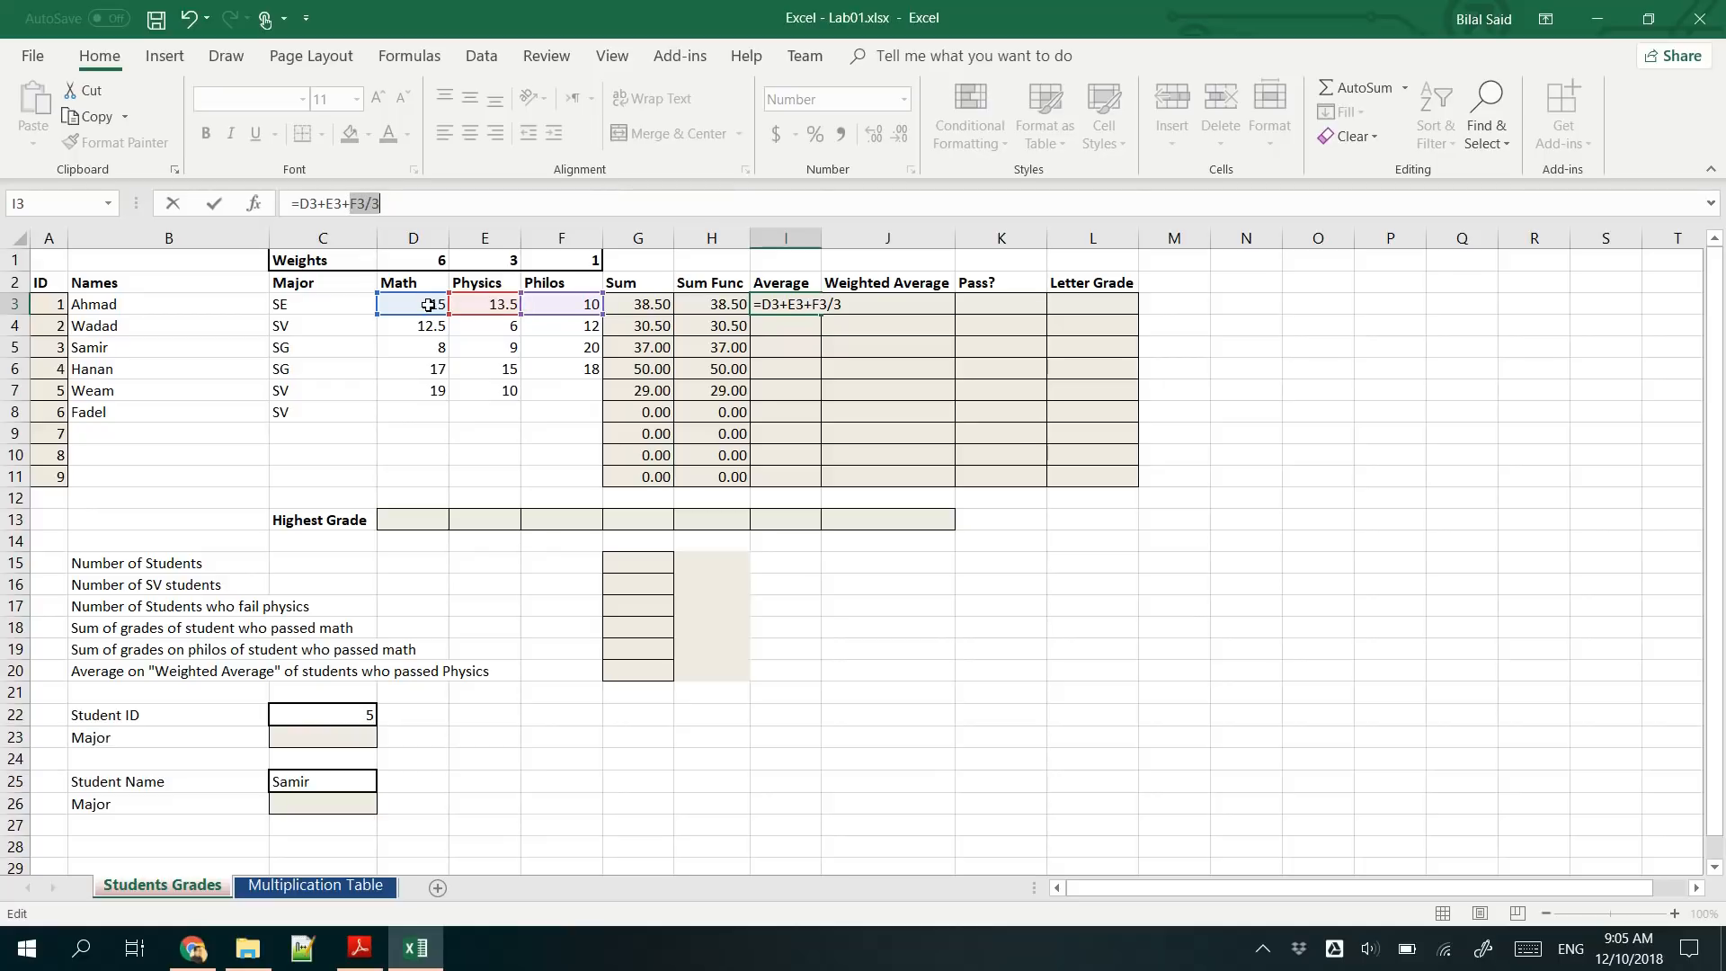
left_click(299, 198)
type("(")
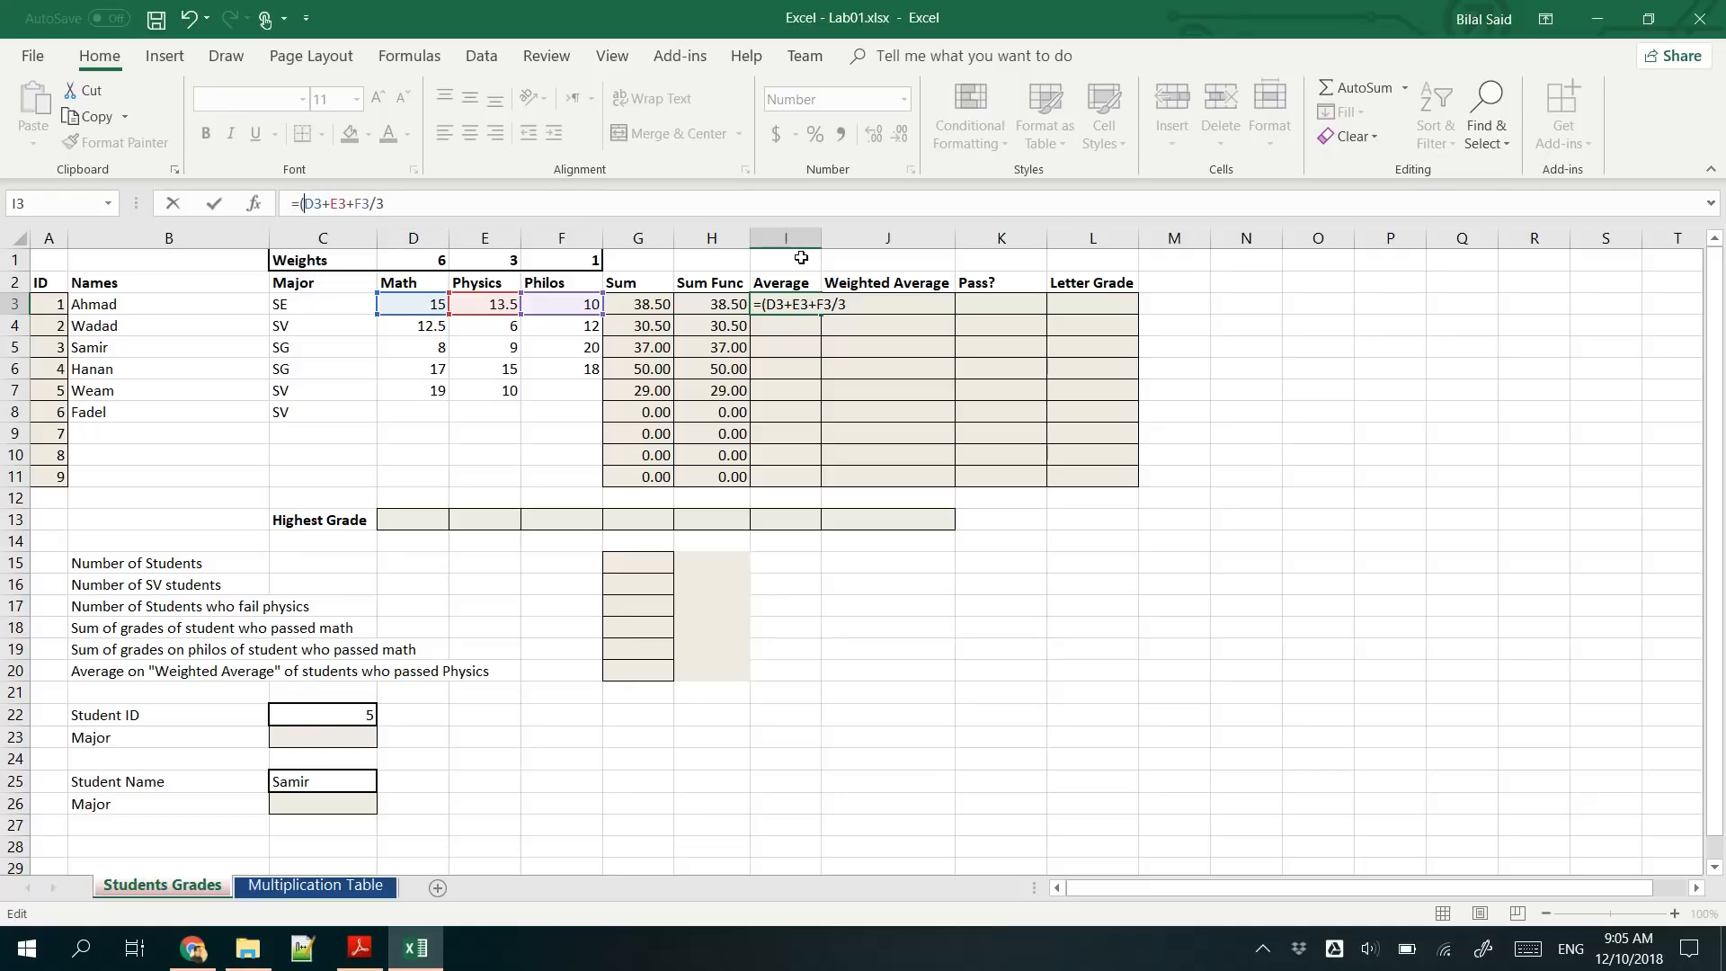
left_click(371, 202)
type(")")
left_click(454, 199)
key("Return")
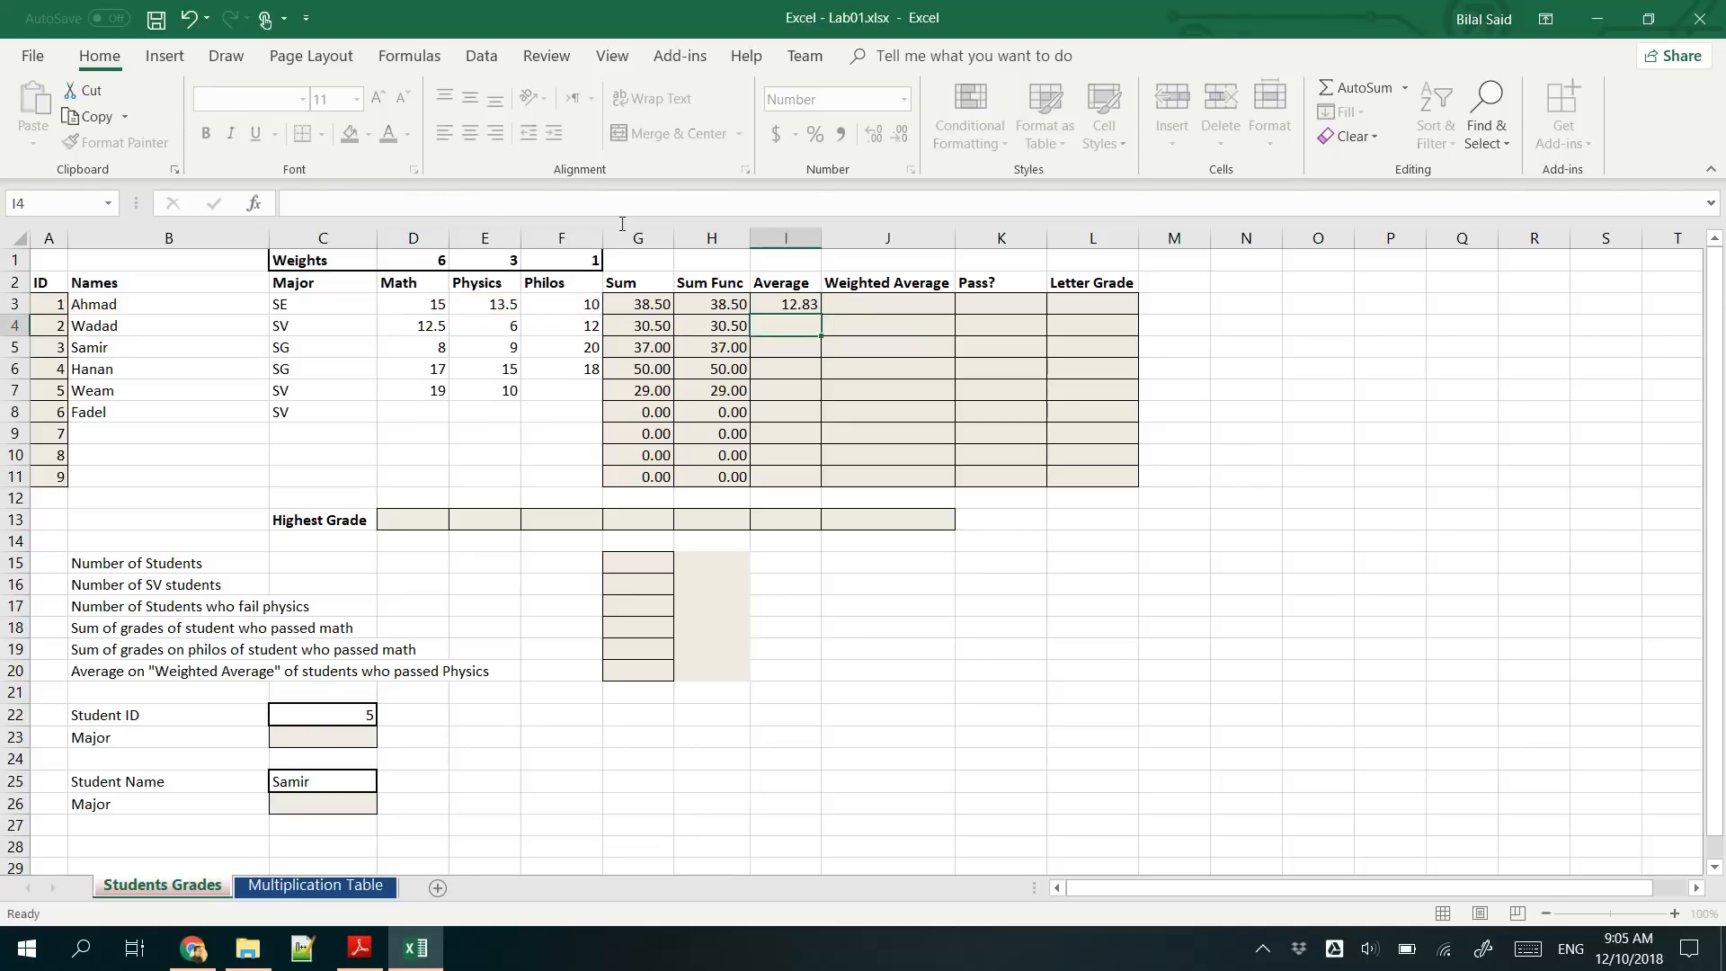
left_click(799, 303)
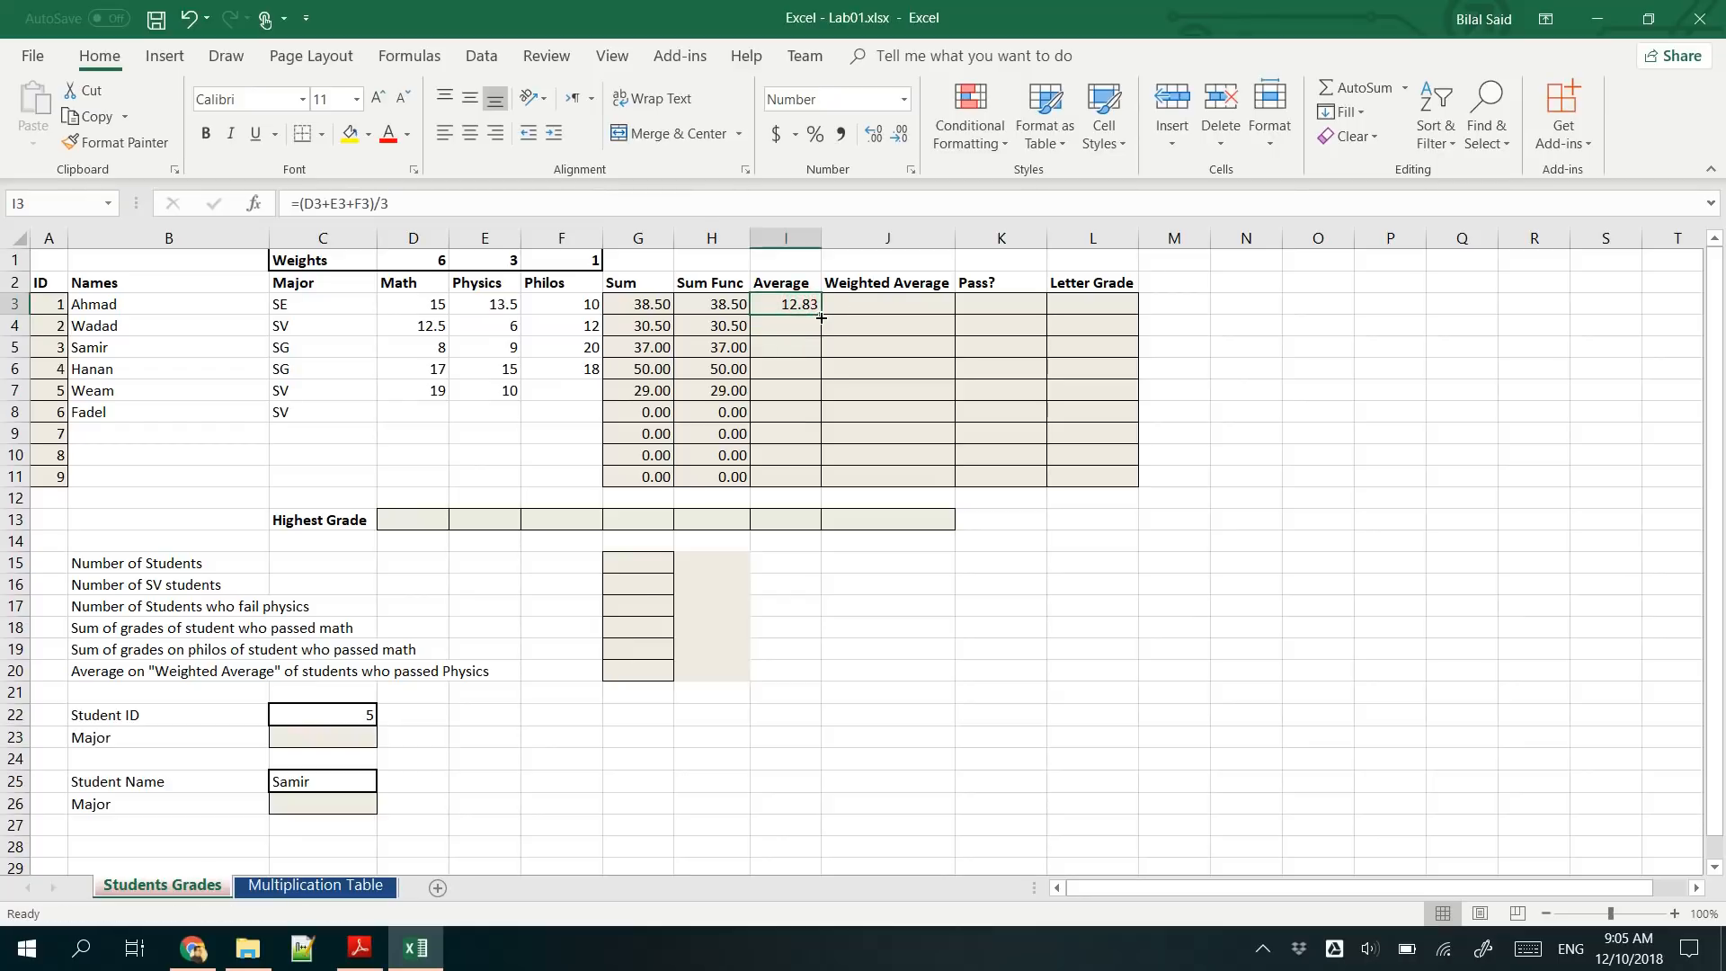
double_click(820, 318)
- Insert a new column before Weighted Average and enter the header Avg Fun in J2
left_click(852, 233)
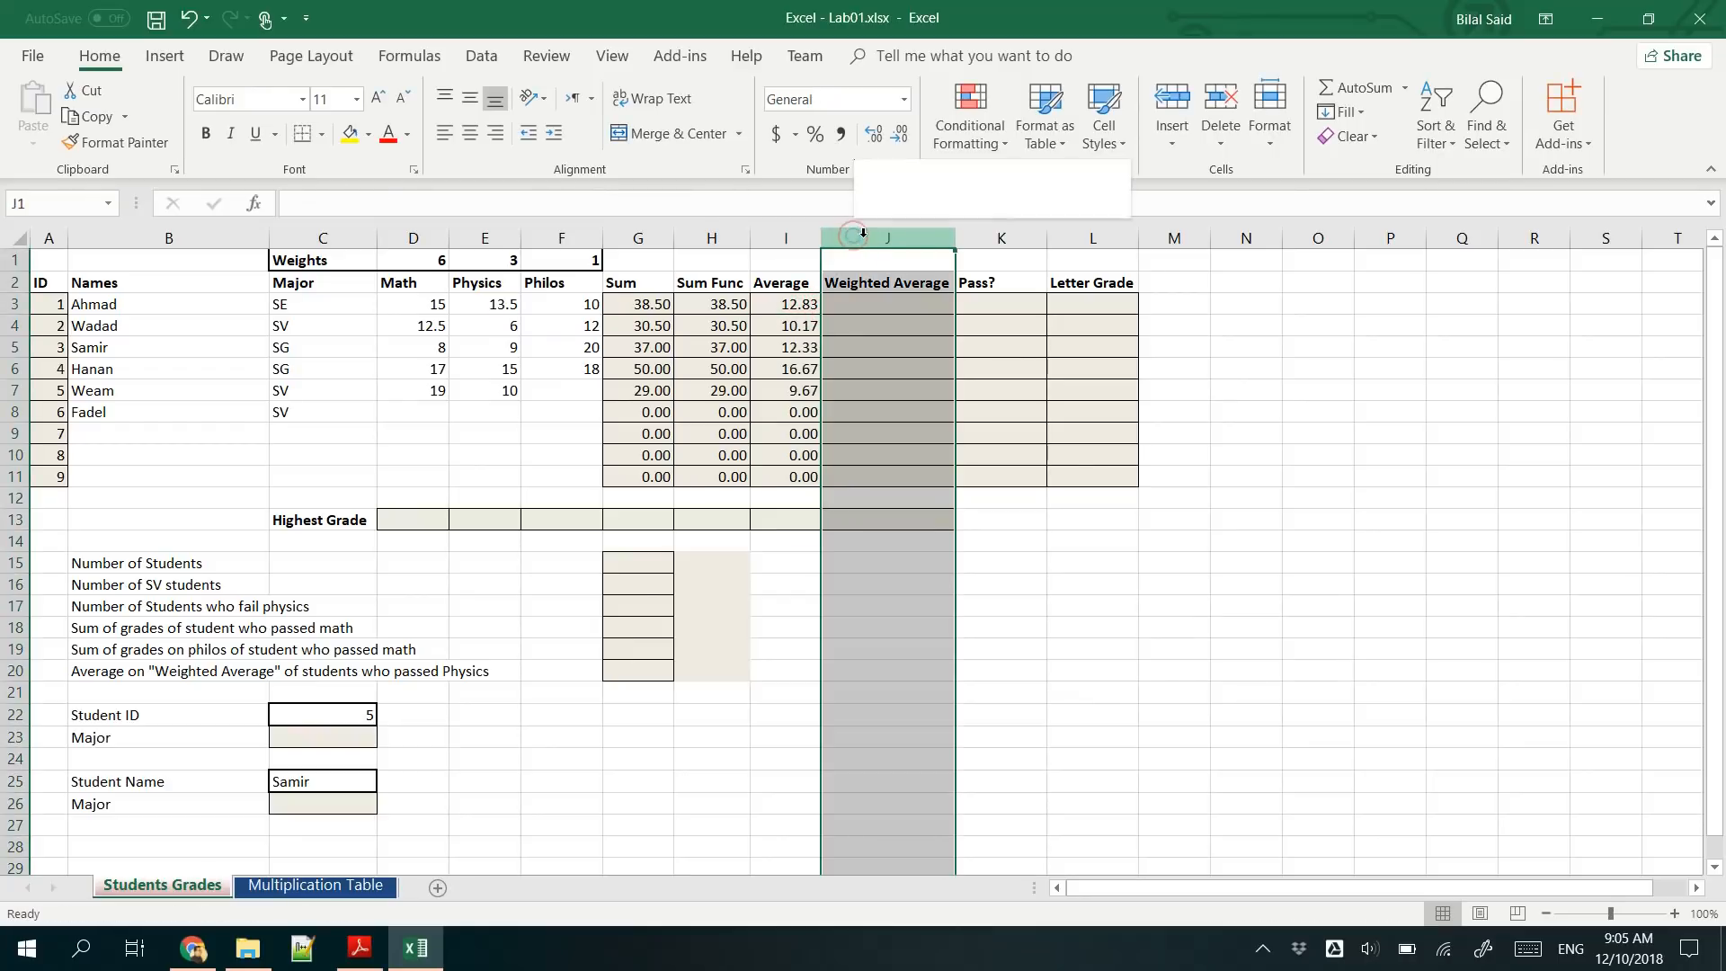
right_click(853, 236)
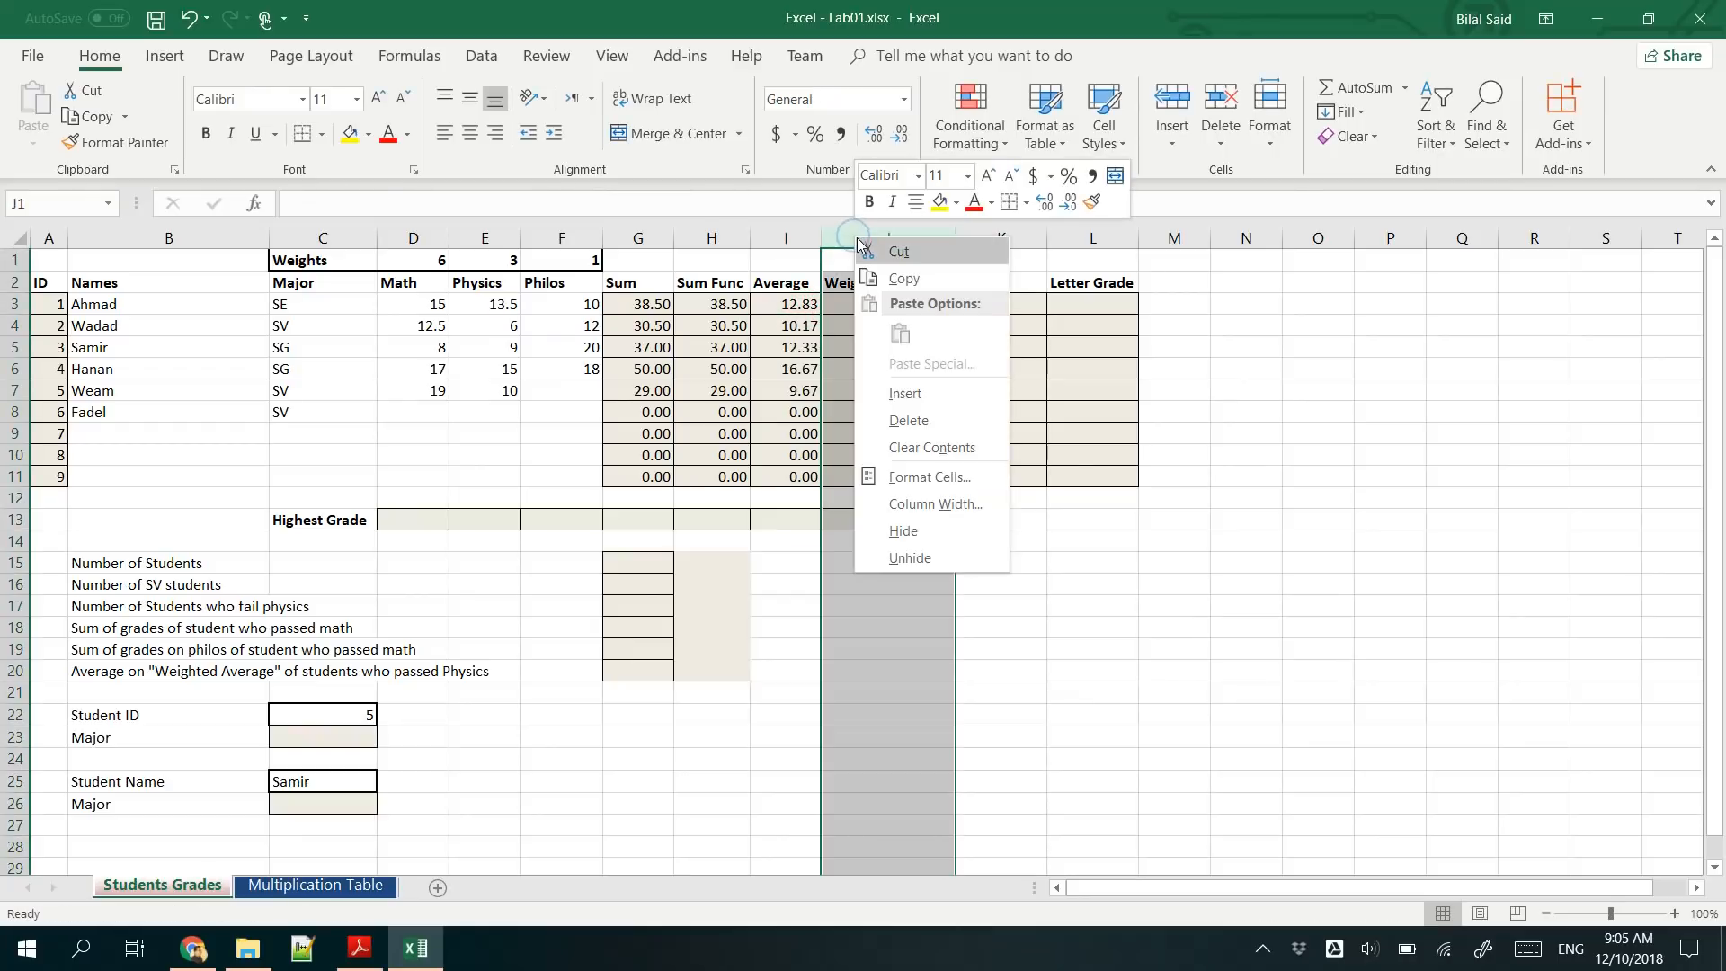
left_click(917, 390)
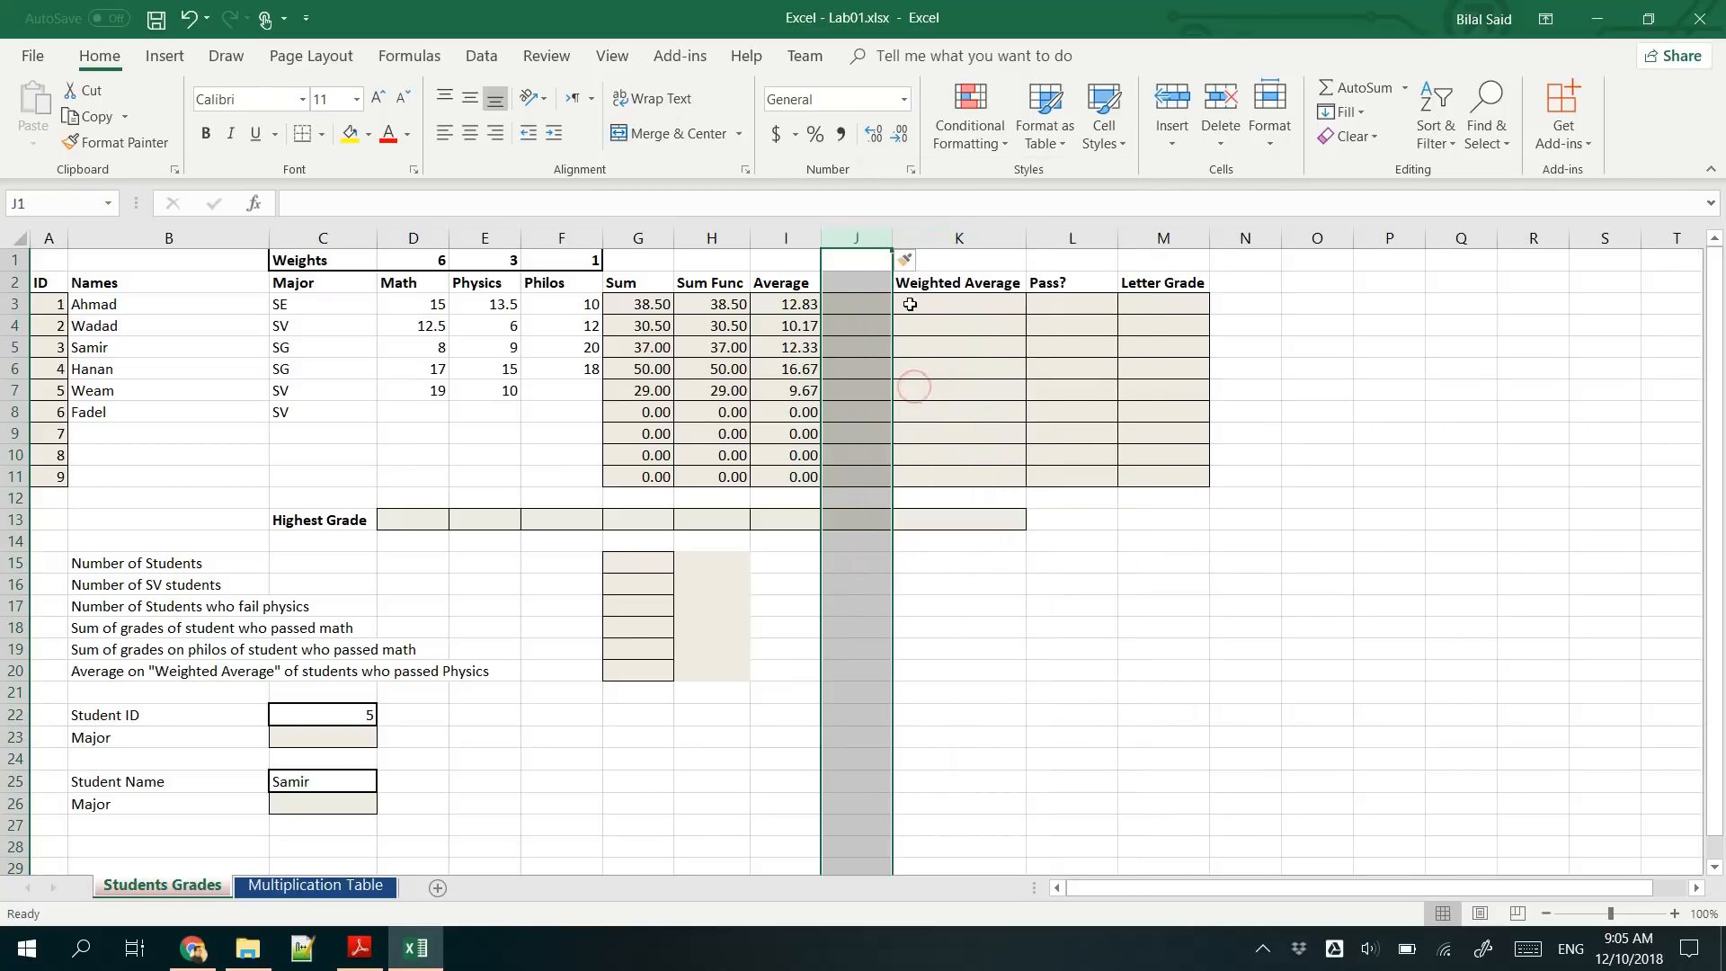
left_click(859, 280)
type("A")
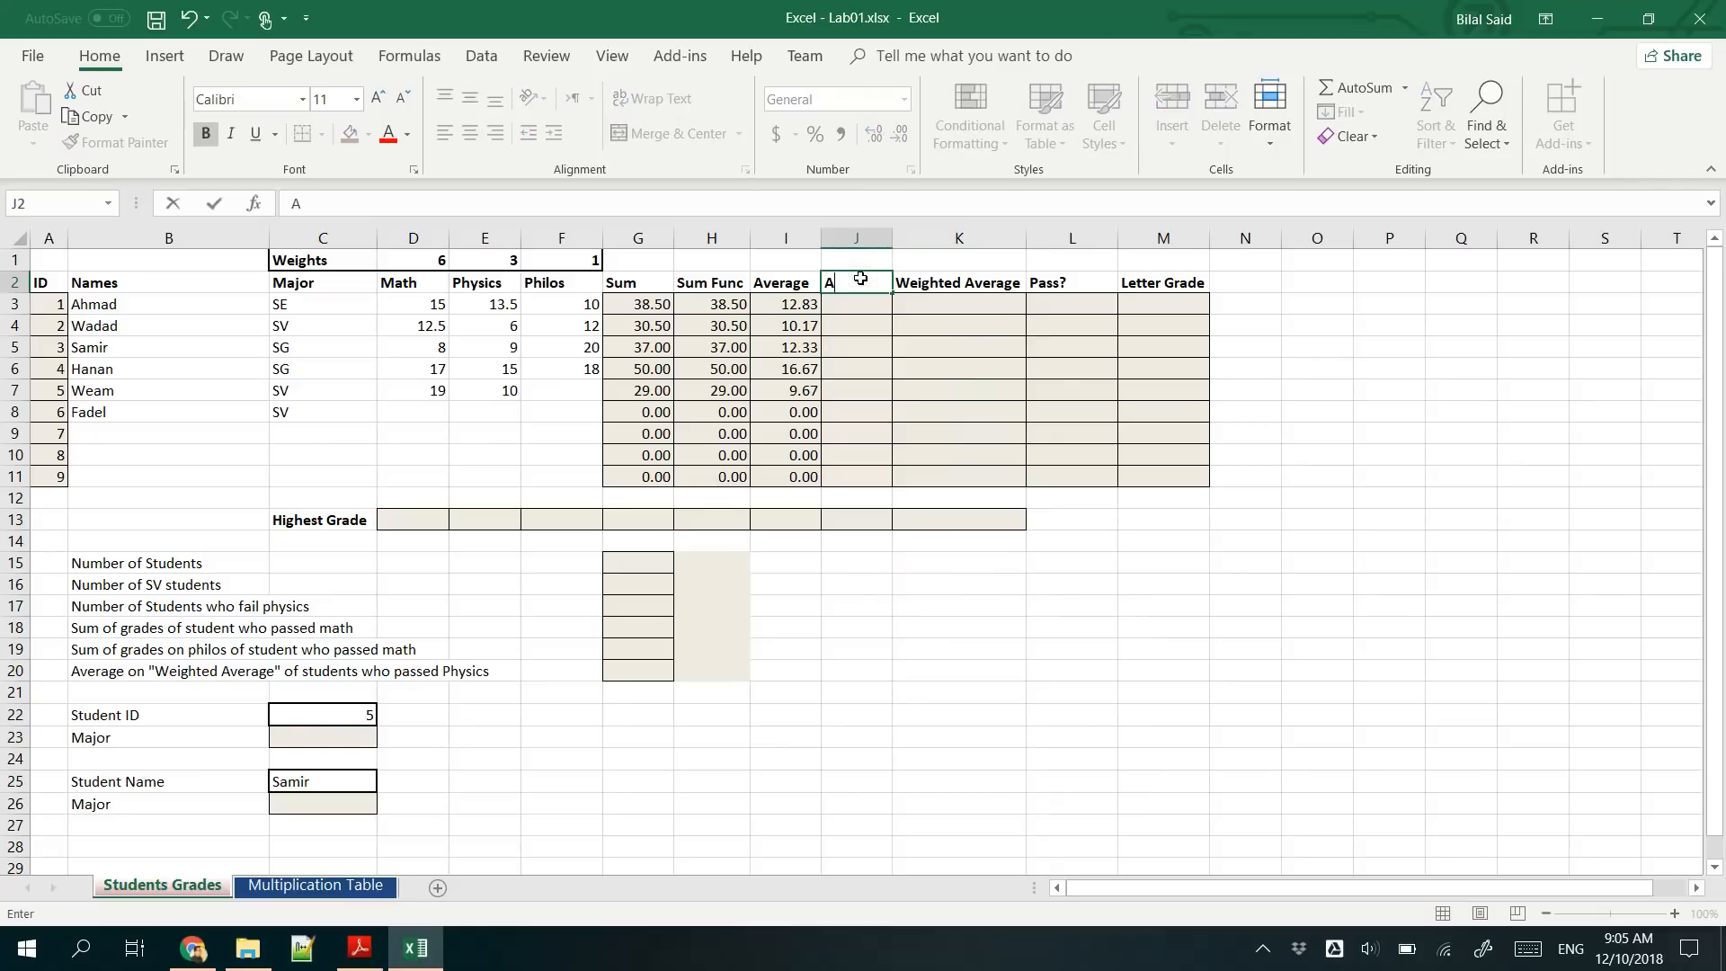
type("vg Fun")
key("Return")
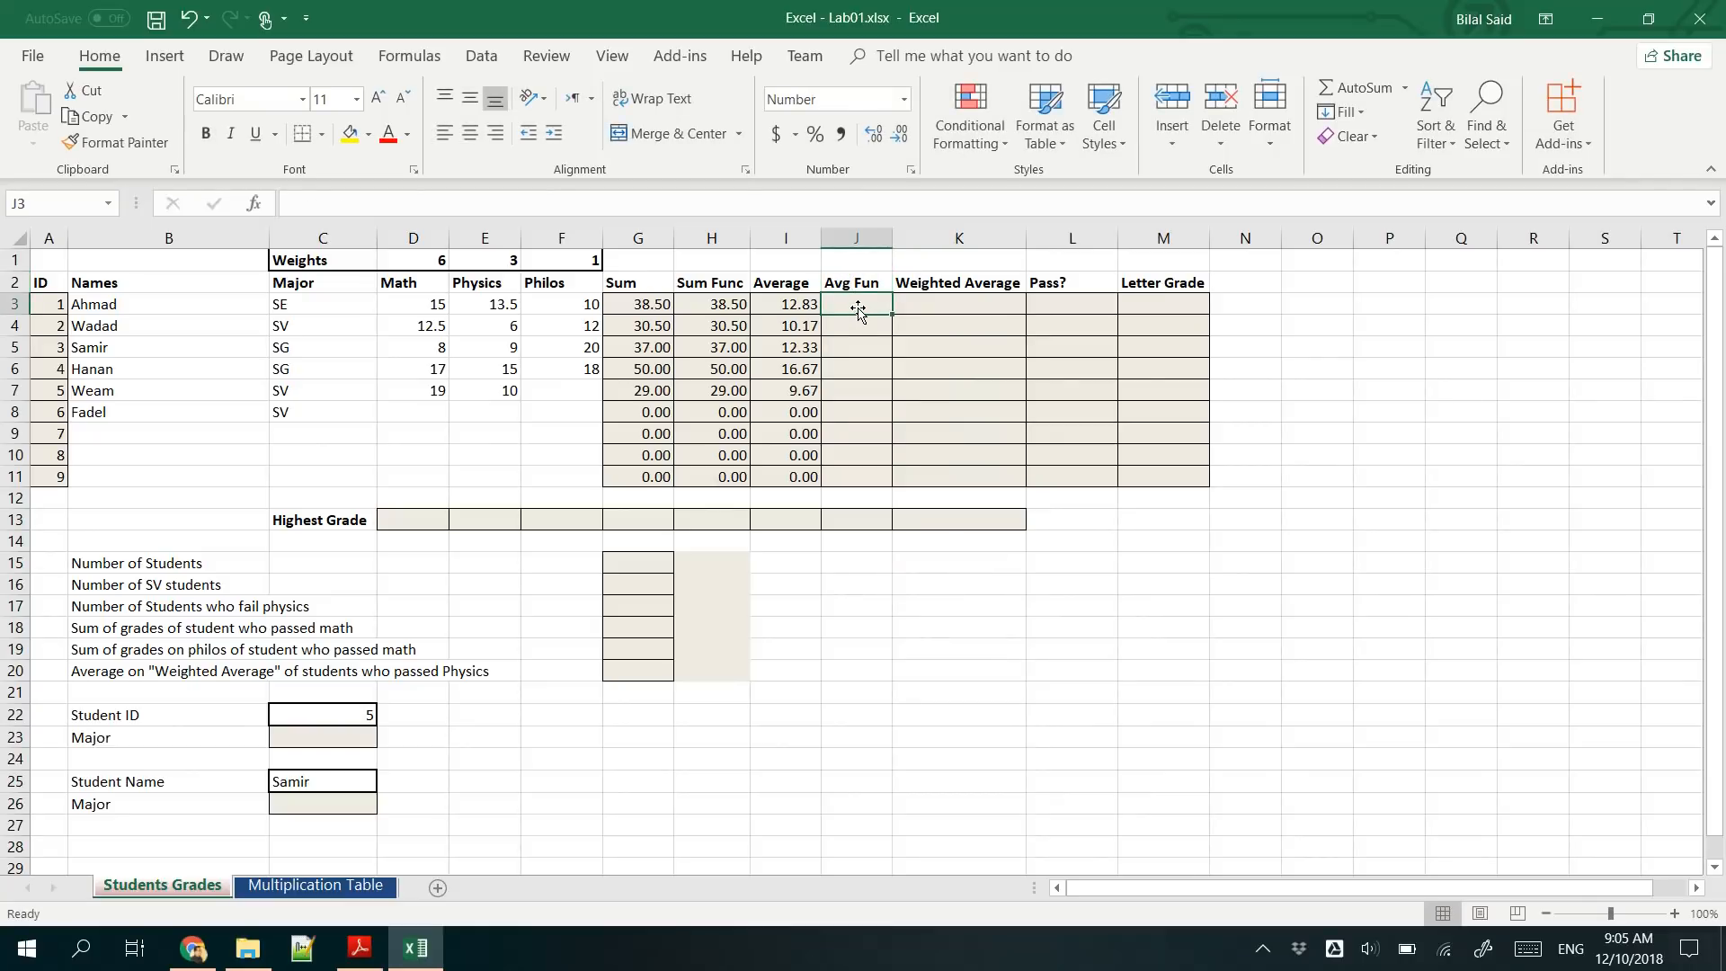
- Enter =AVERAGE(D3:F3) in cell J3 and fill the formula down to J11
type("=")
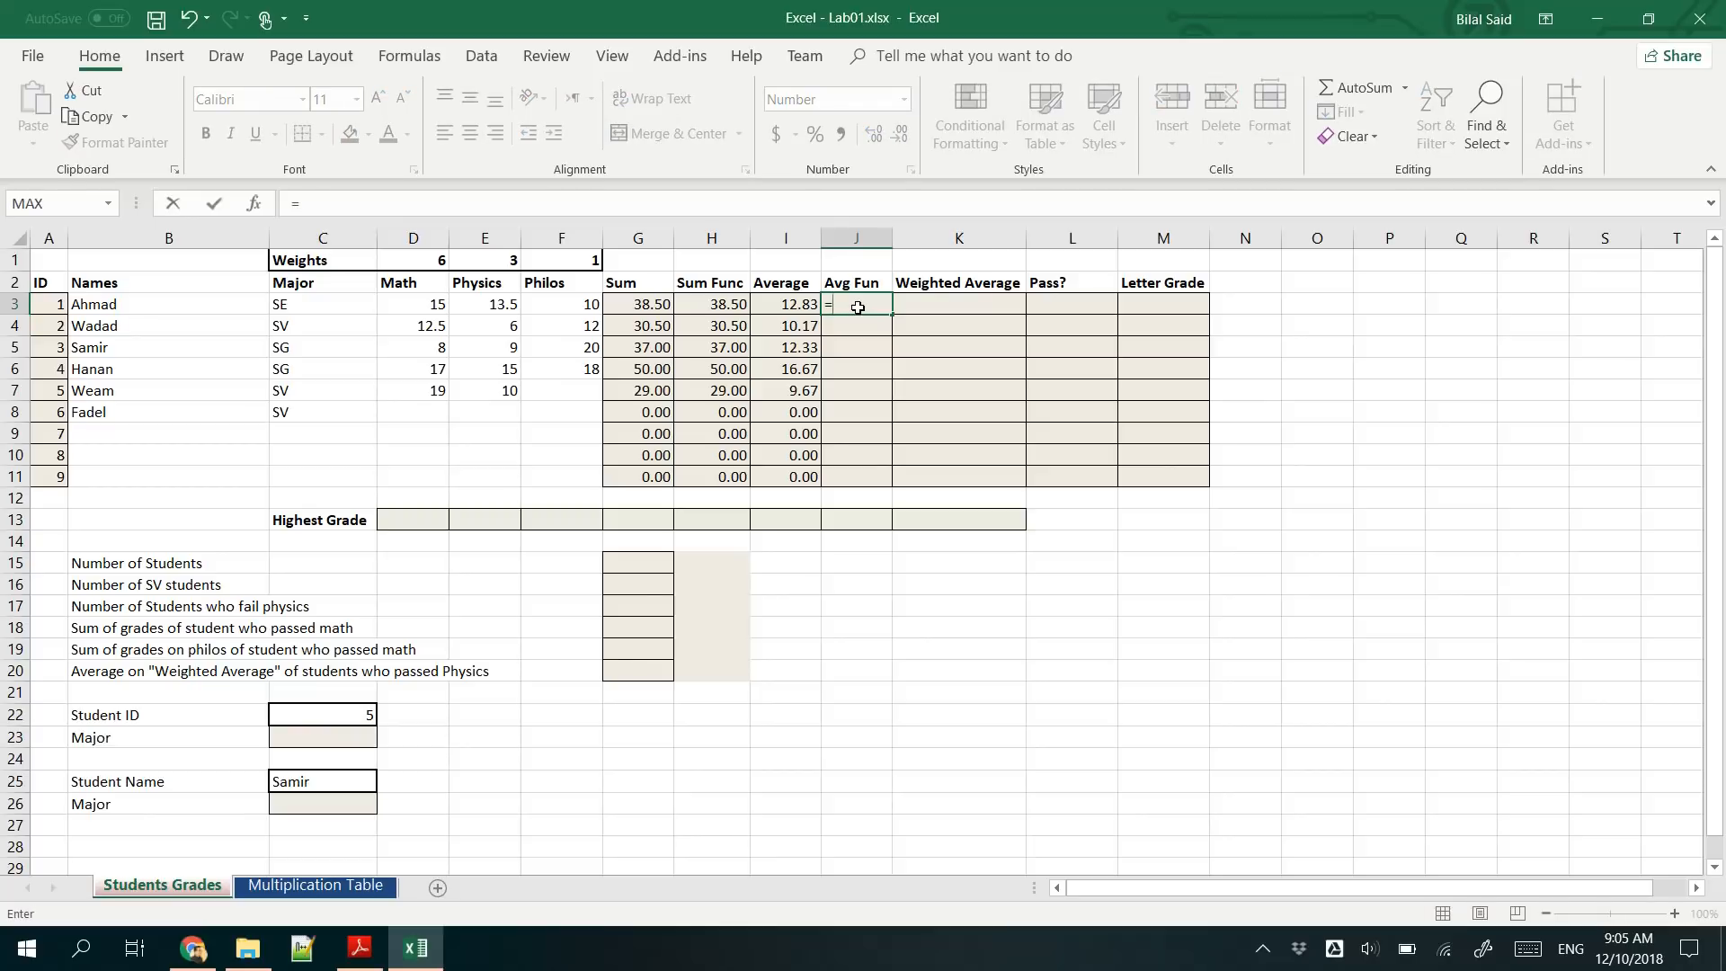
type("AVER")
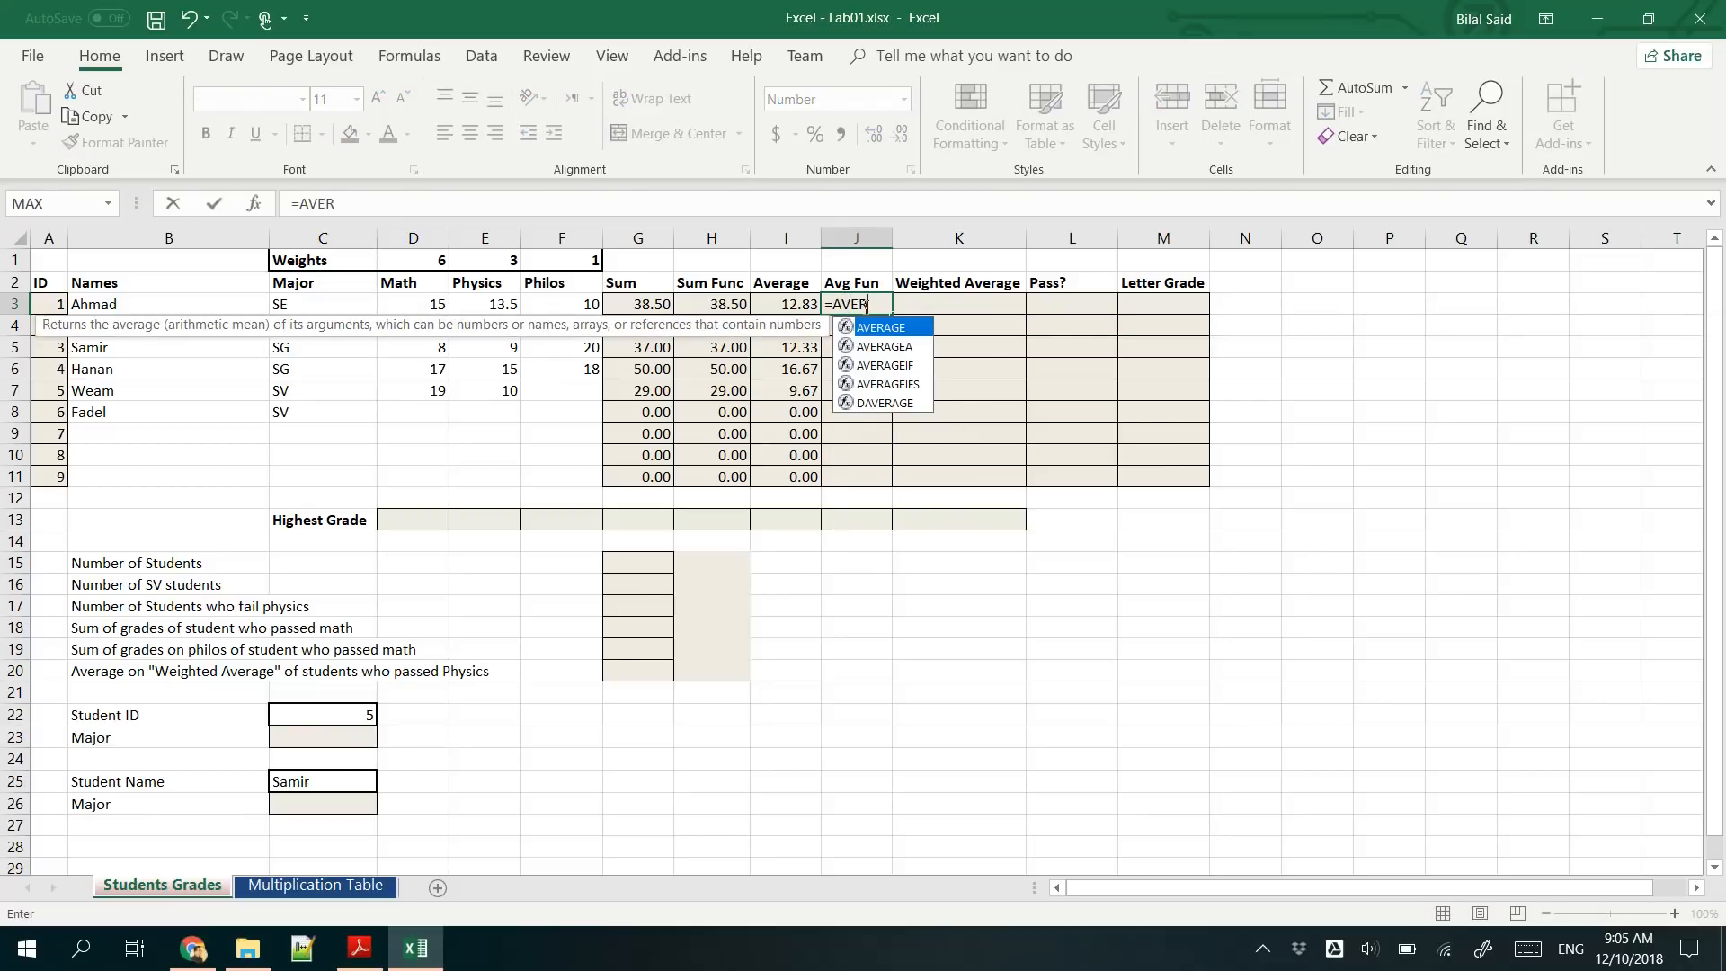
key("Tab")
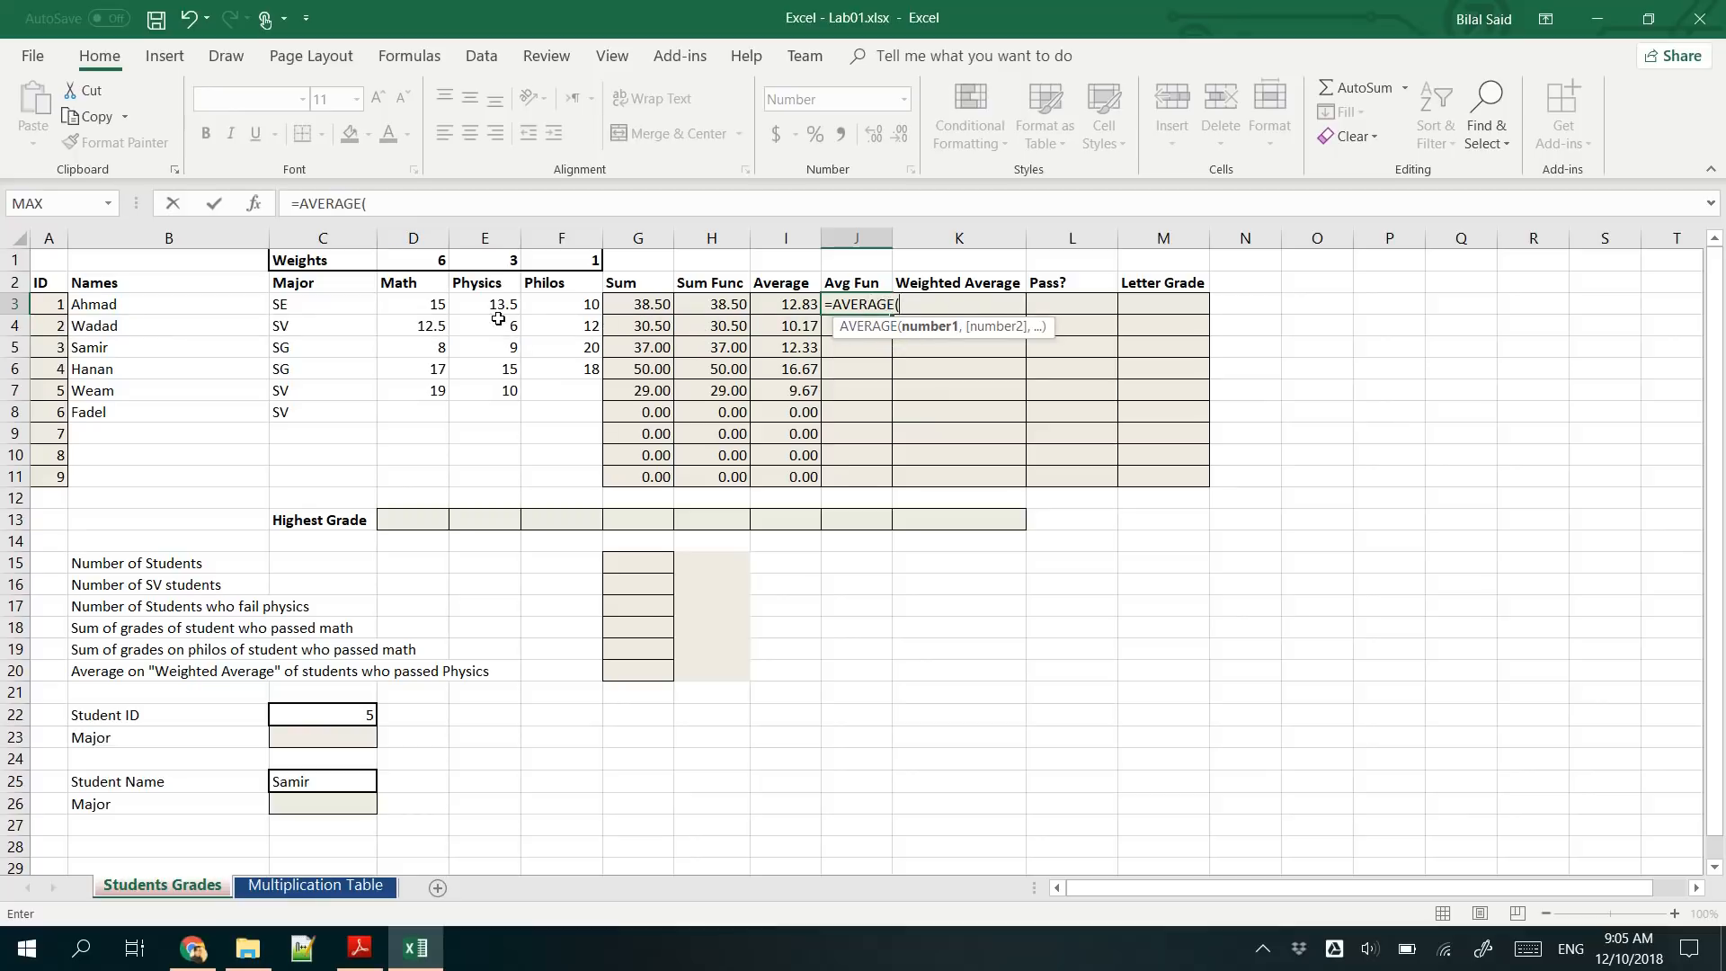
left_click_drag(416, 304, 549, 326)
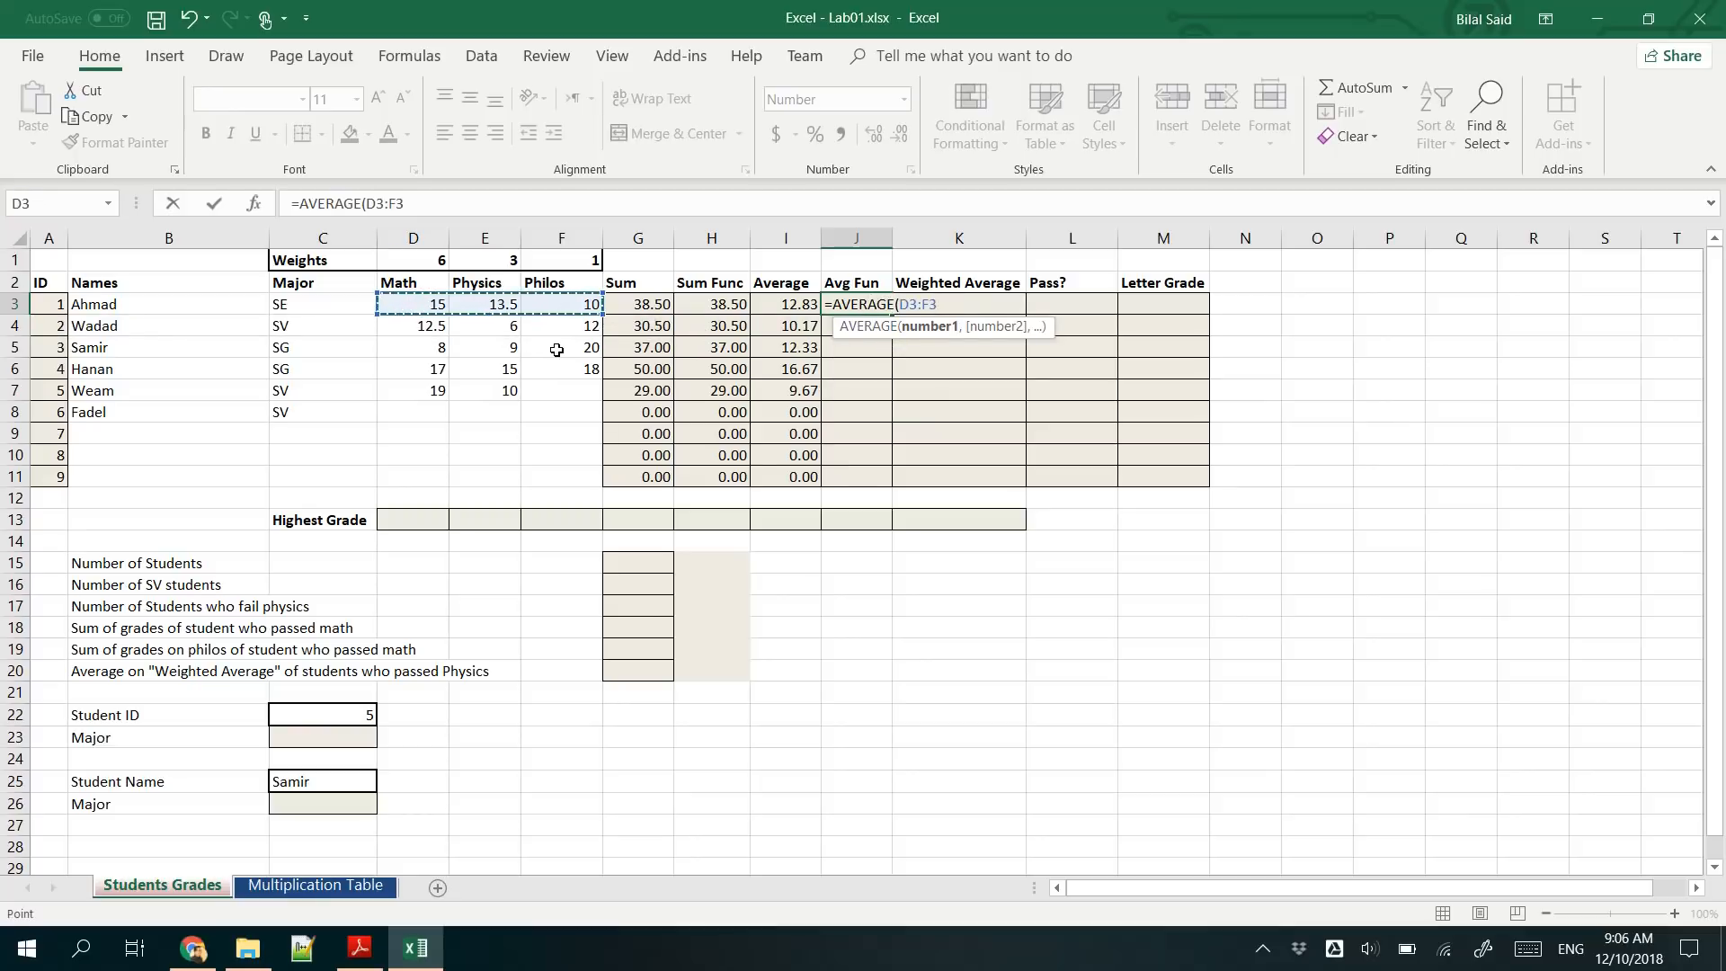
type(")")
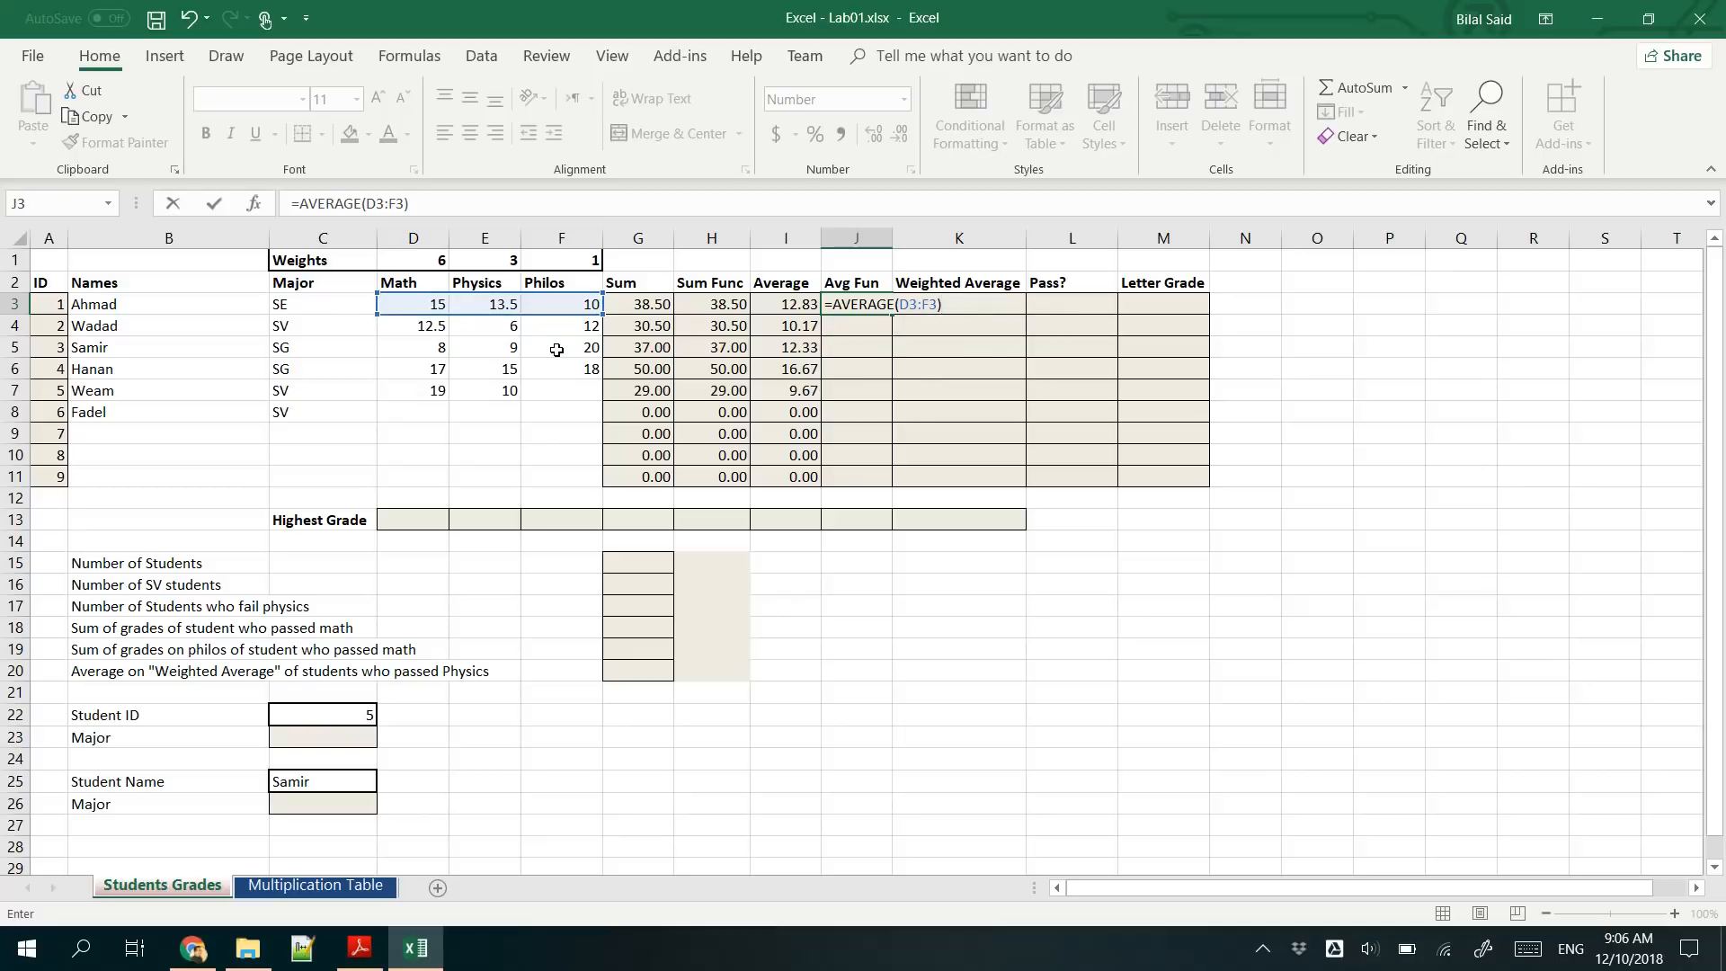
key("Return")
left_click(868, 306)
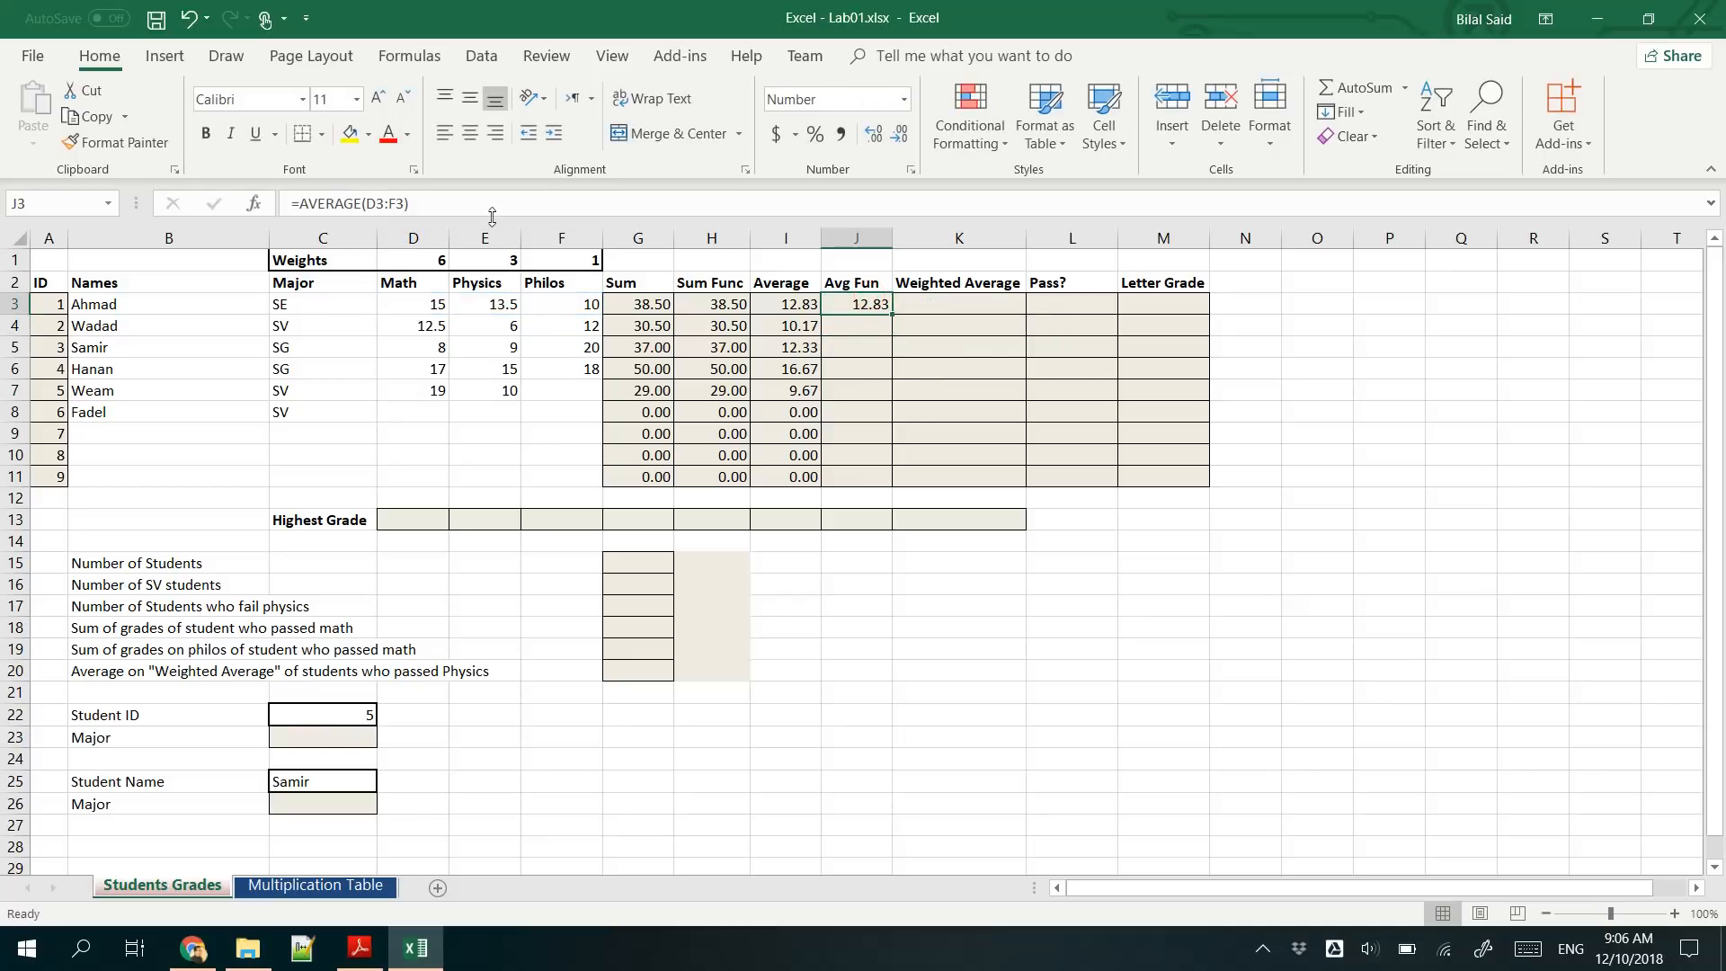
double_click(889, 315)
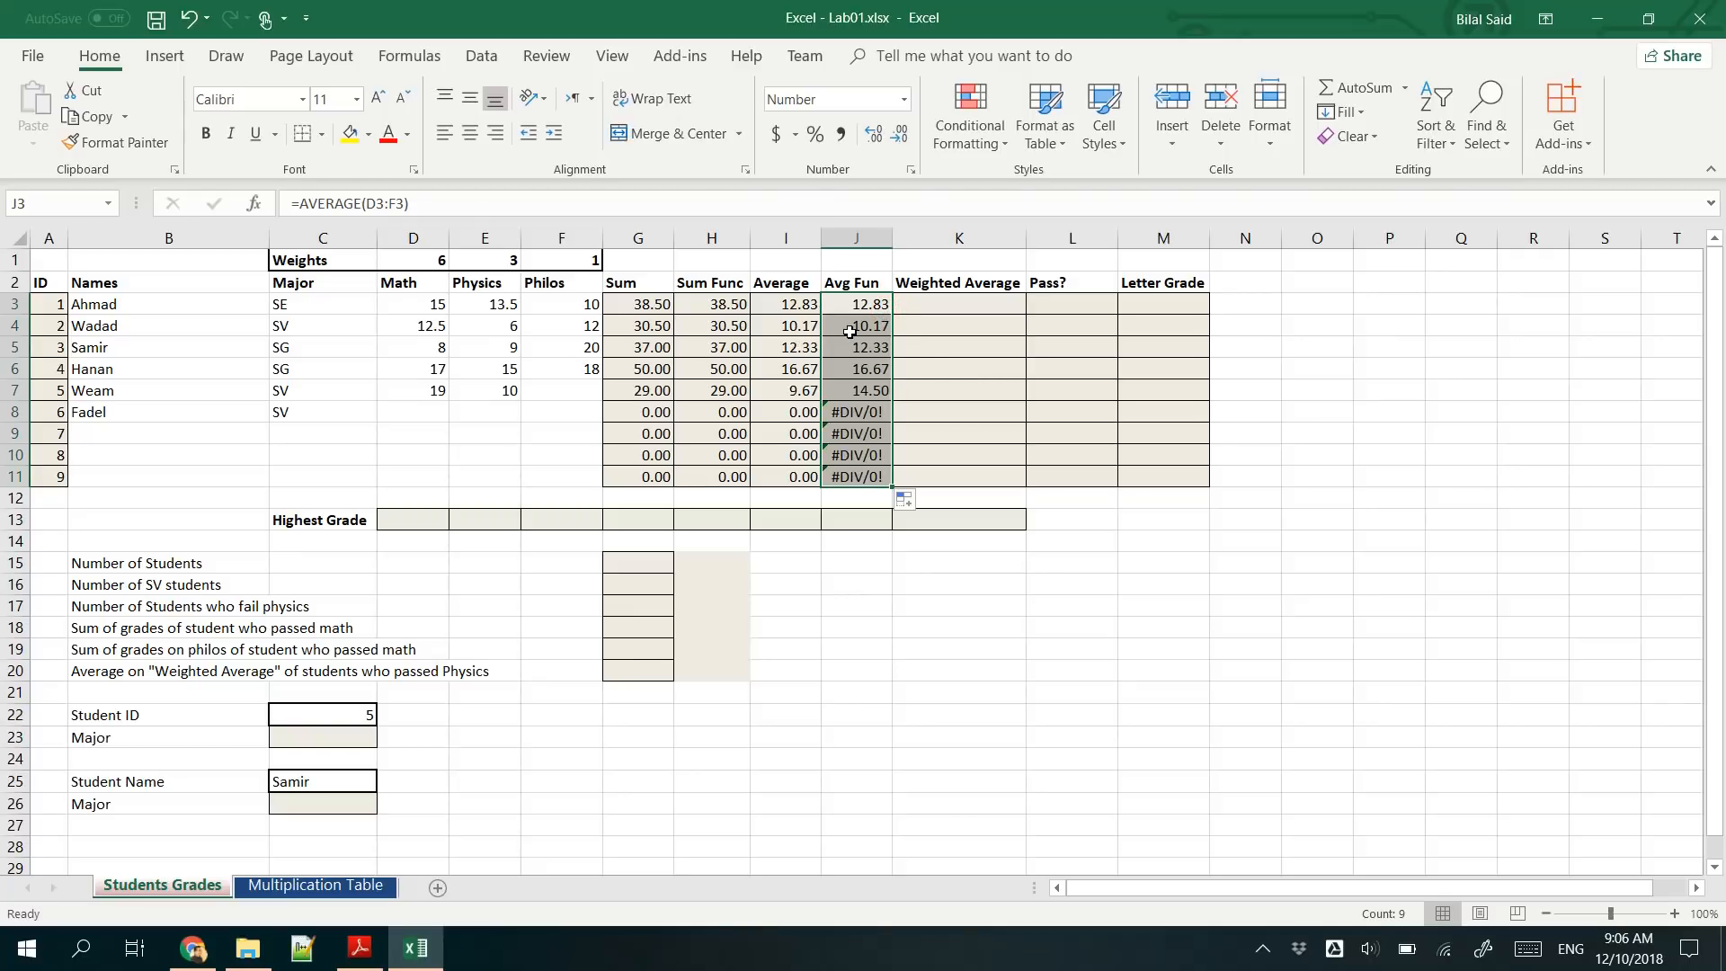
- Examine the AVERAGE formulas in J8:J11 against the blank grade cells and the operator-based averages in I8:I11
left_click(855, 412)
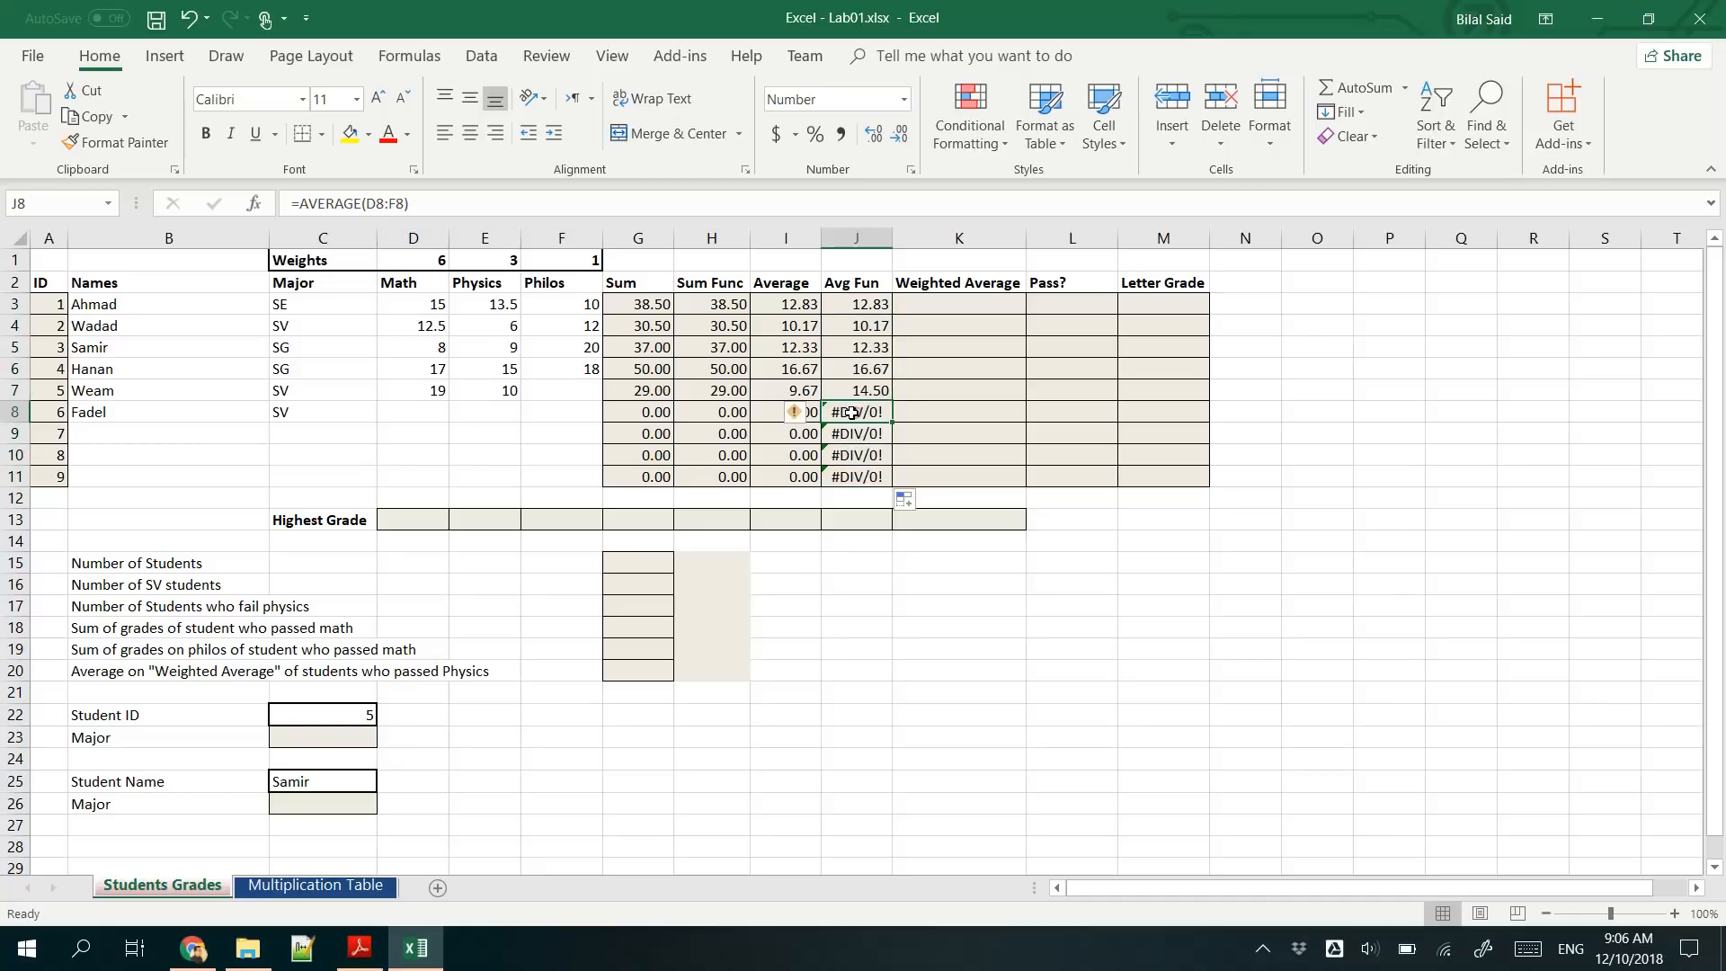
left_click_drag(411, 409, 546, 413)
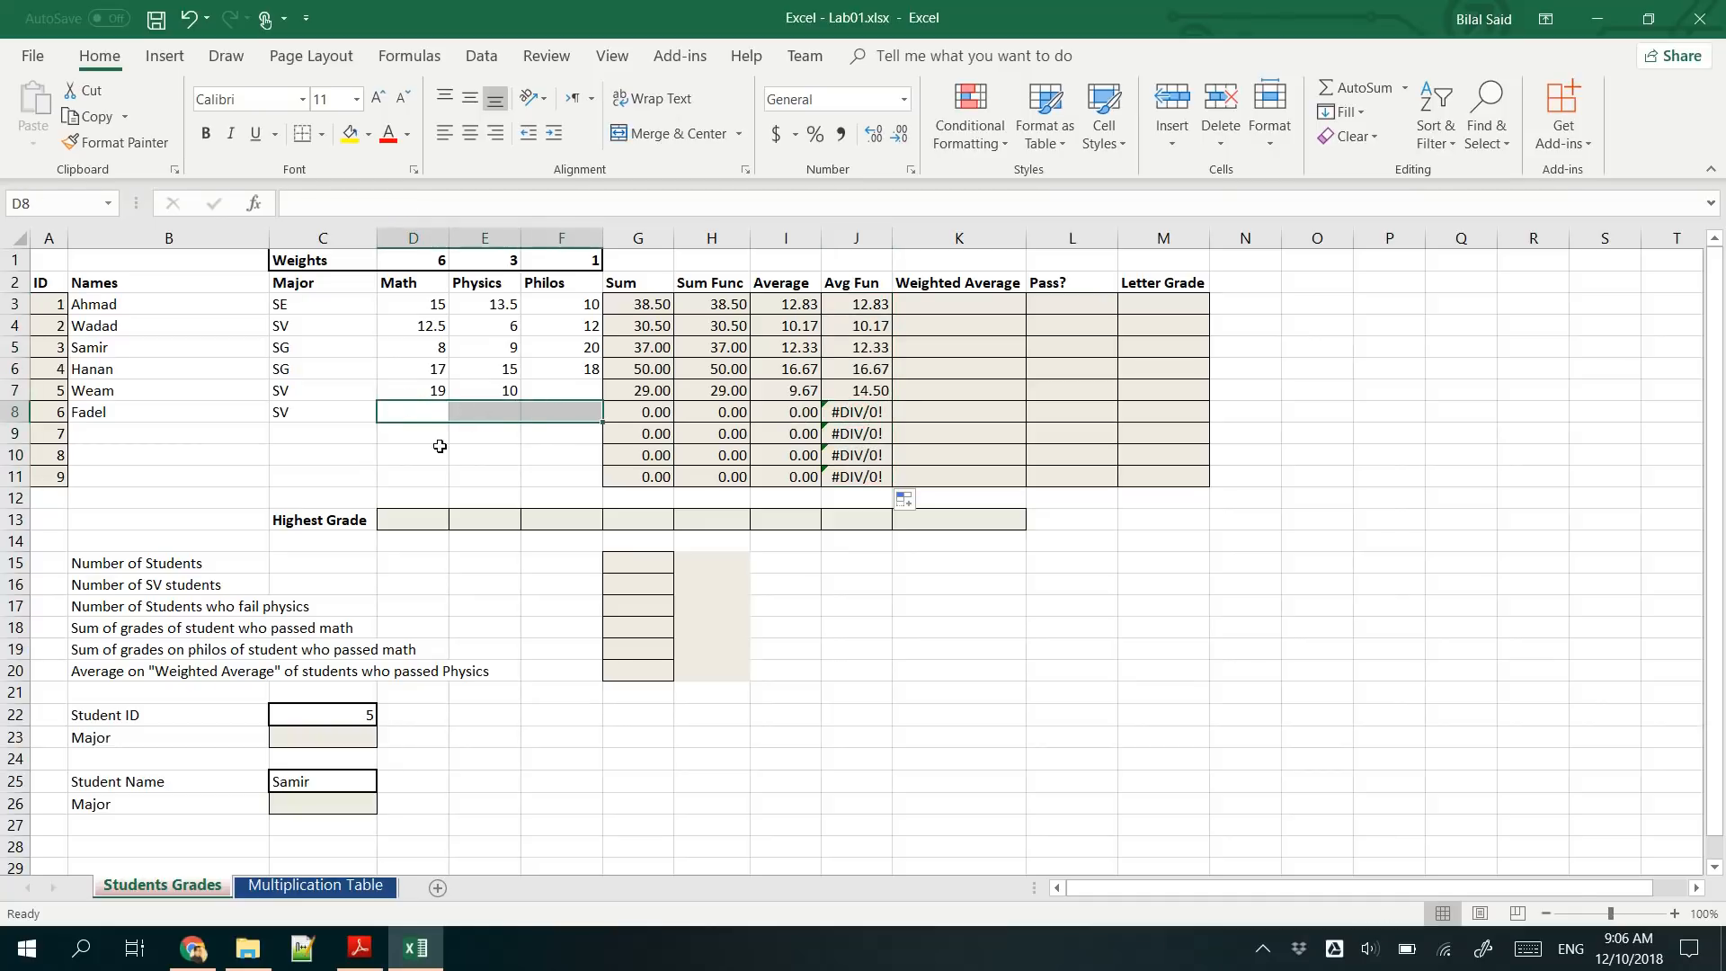
left_click_drag(417, 450, 576, 449)
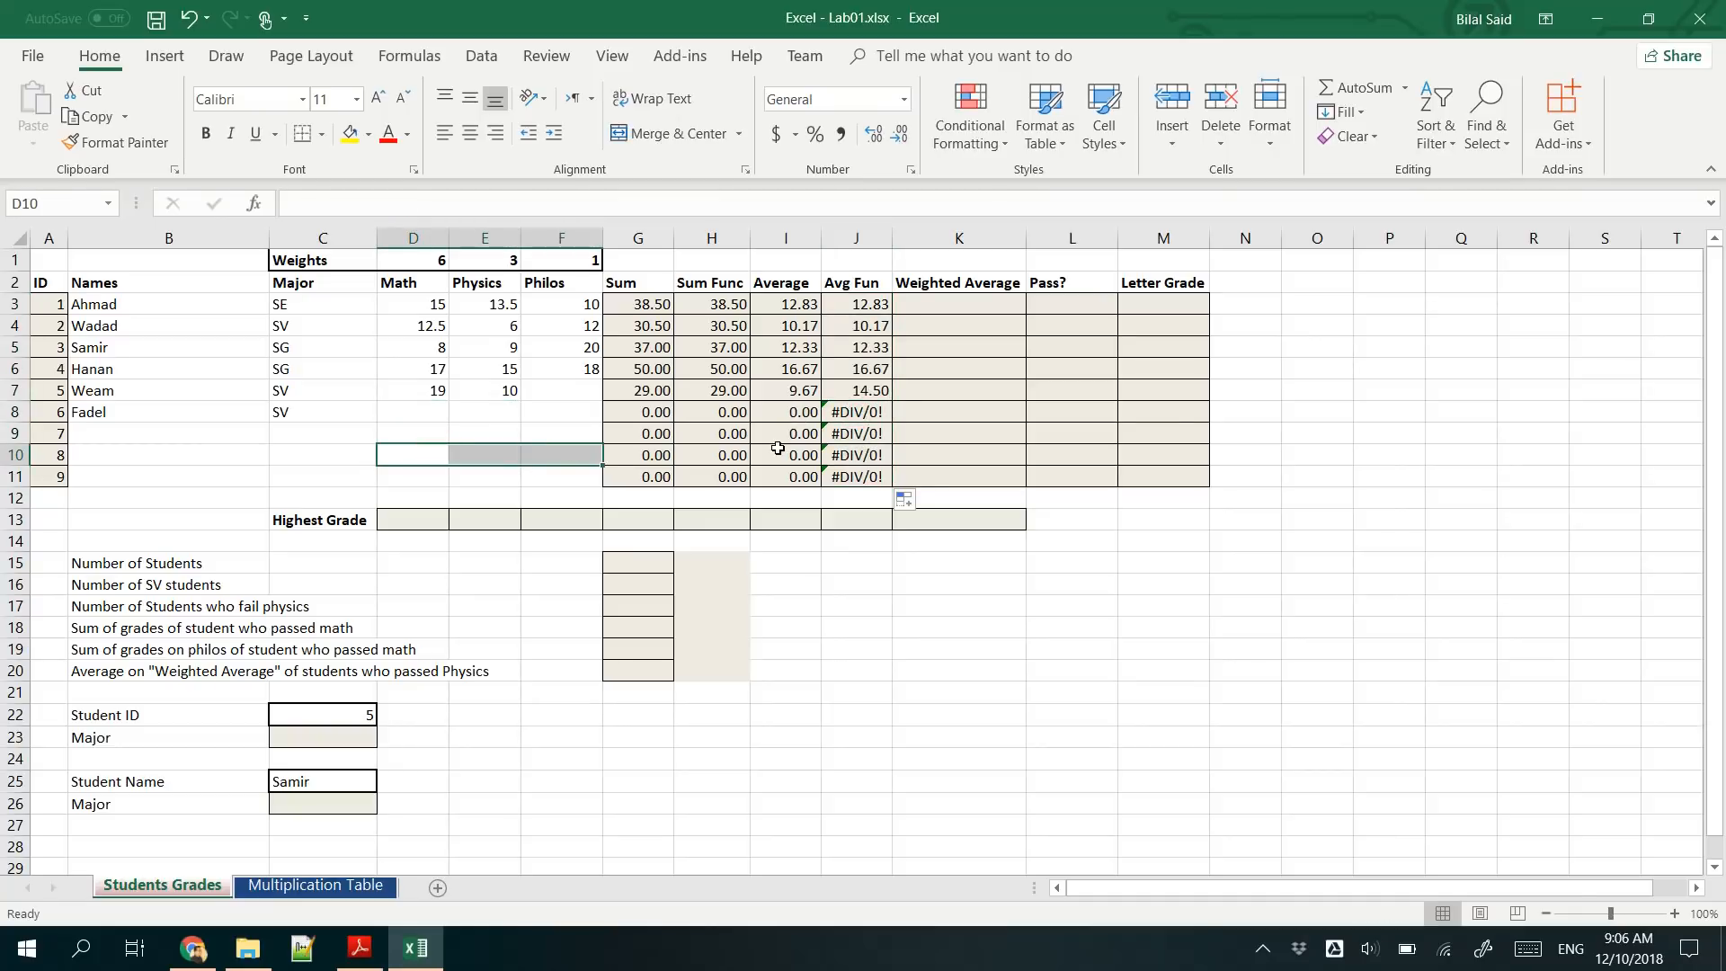
left_click(861, 431)
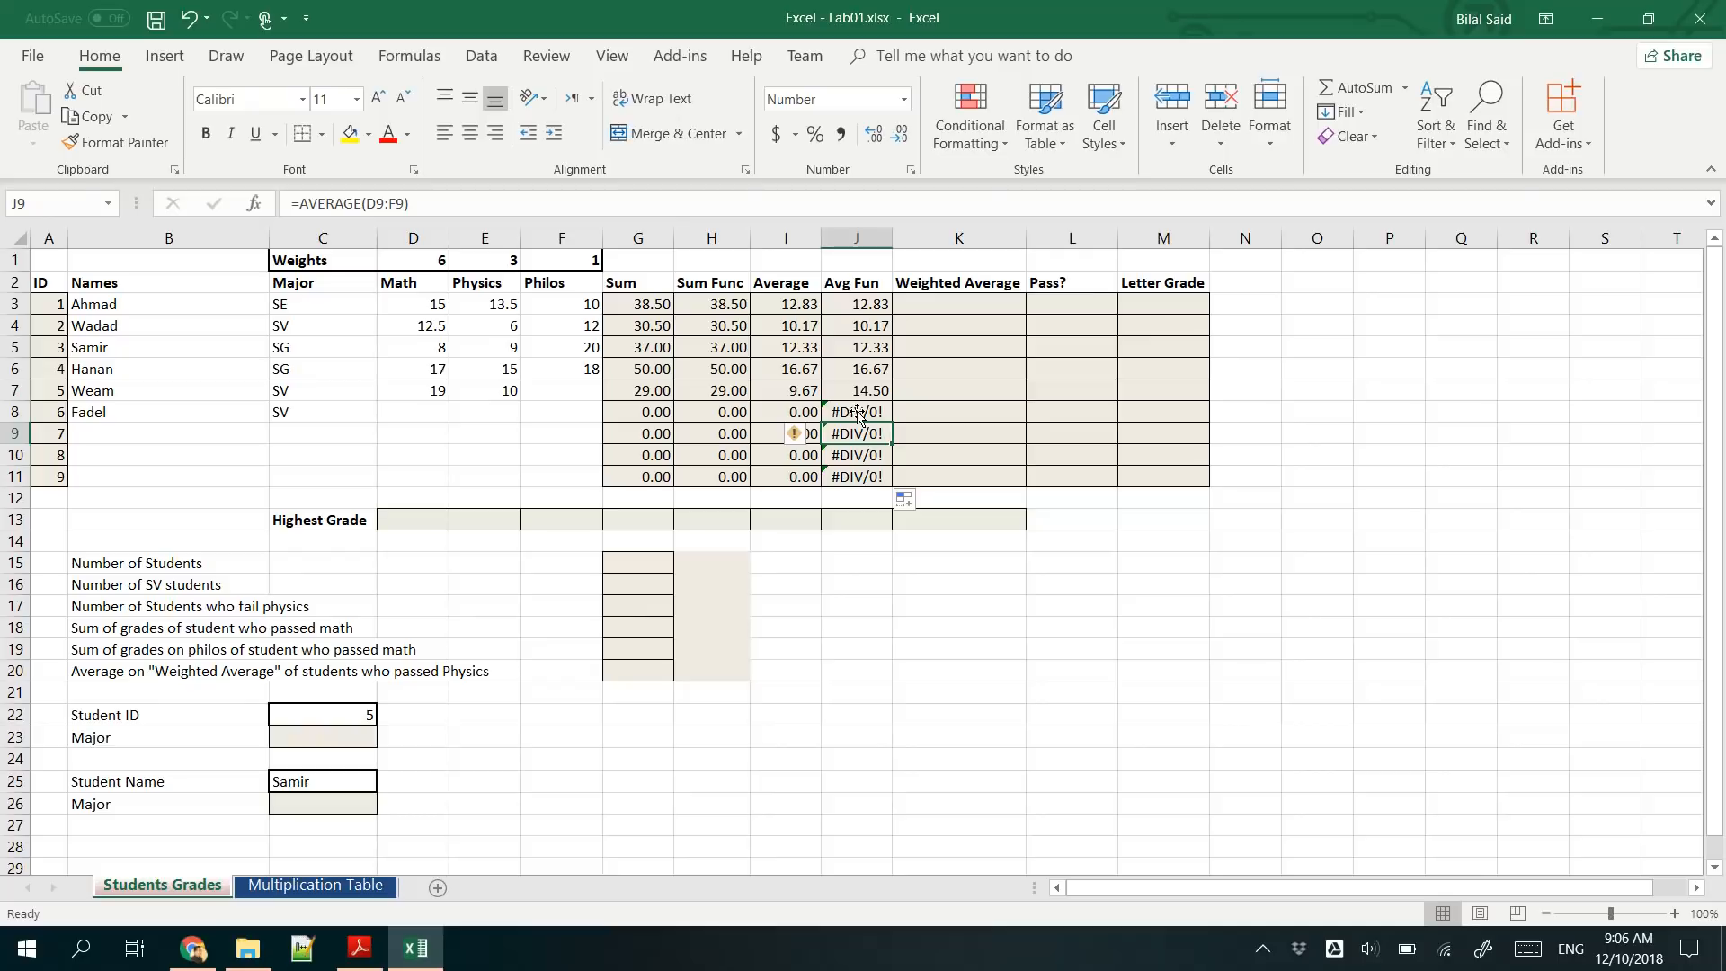
left_click(856, 412)
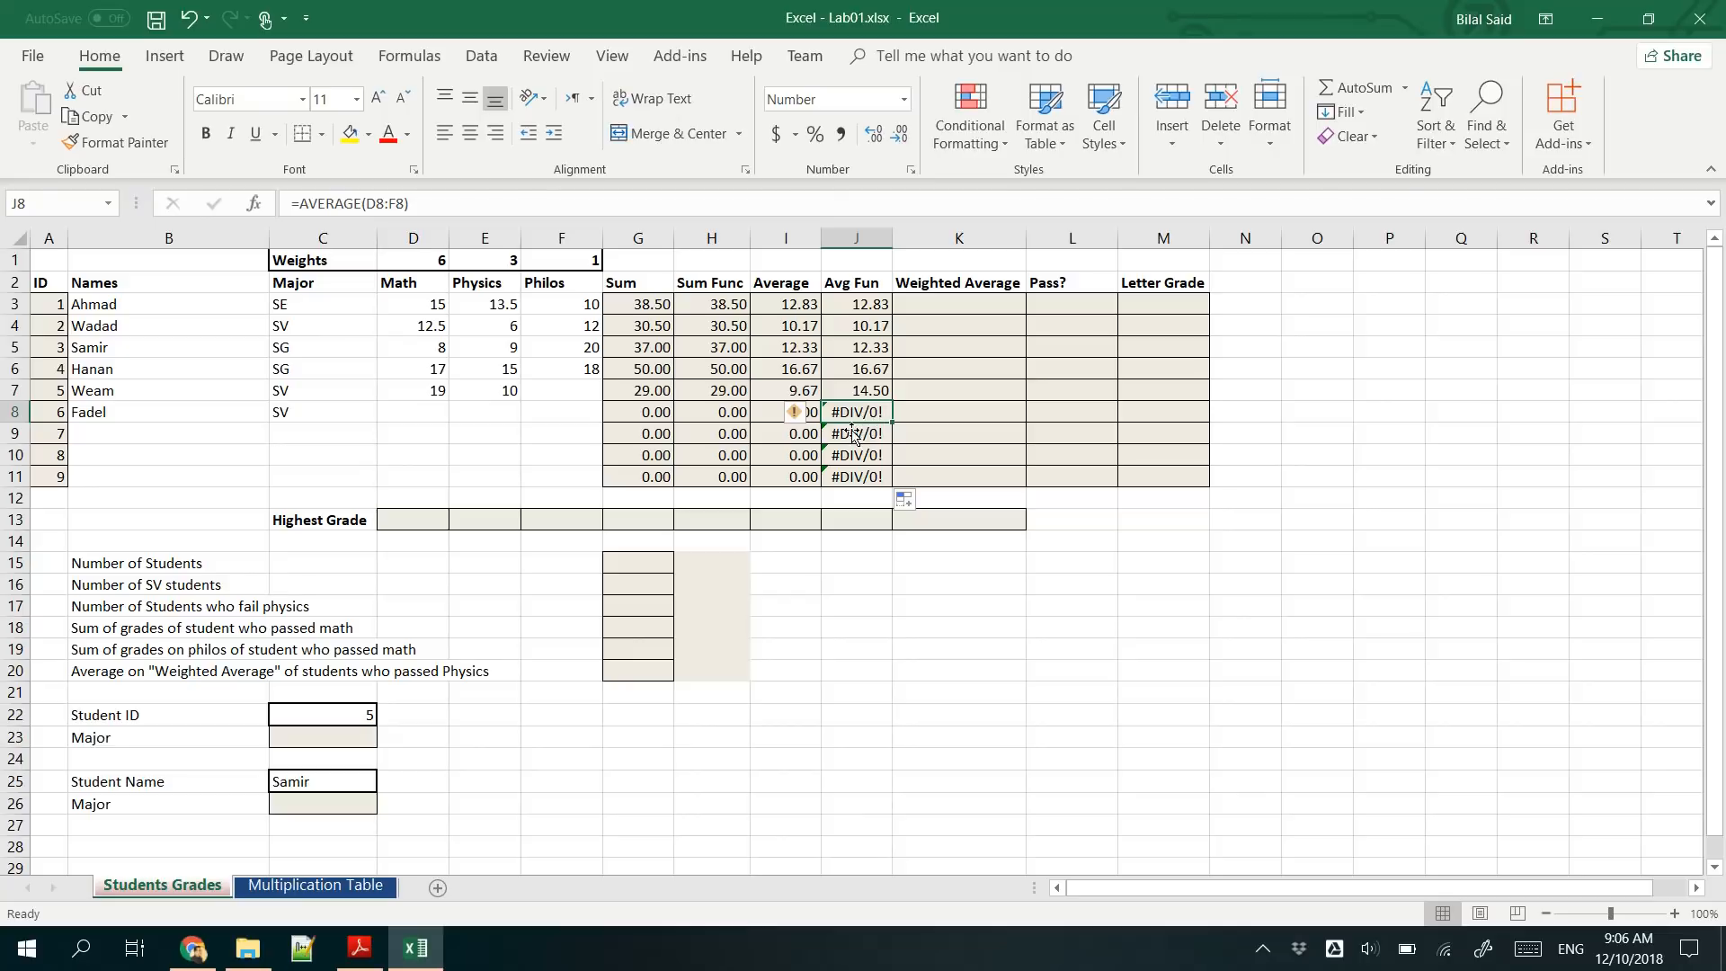
left_click_drag(856, 415, 845, 476)
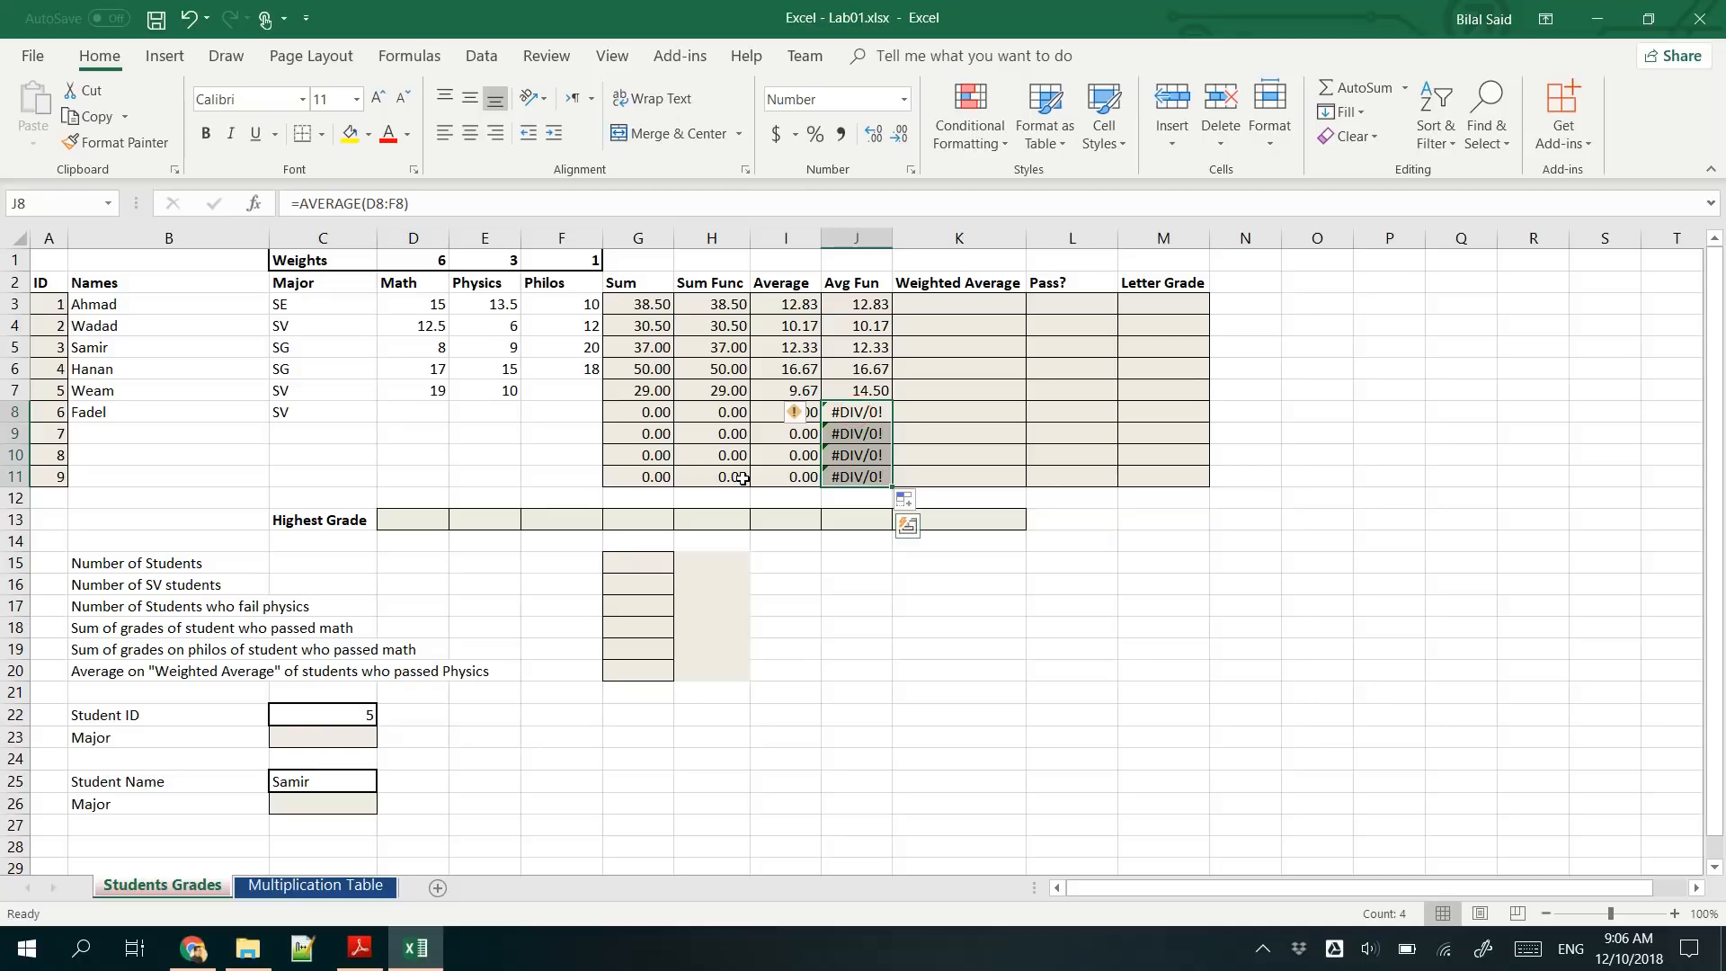
left_click_drag(778, 414, 788, 477)
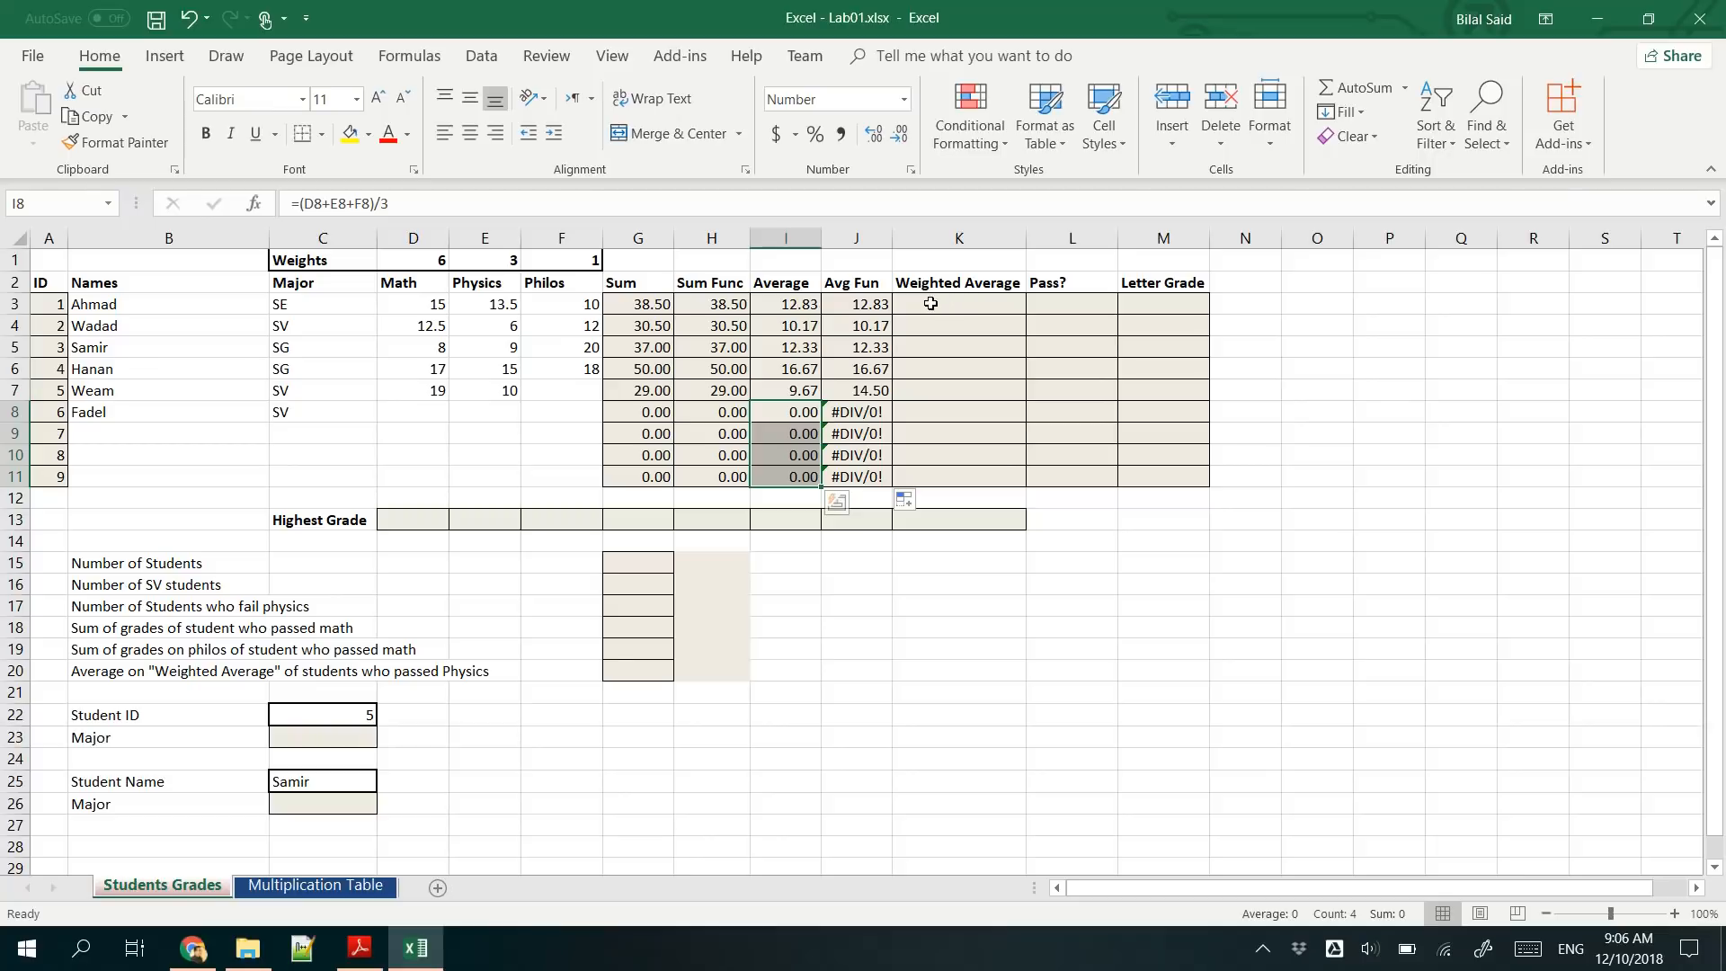
- Inspect the cell references of the AVERAGE formulas in J3, J4 and J5, leaving them unedited
left_click(866, 304)
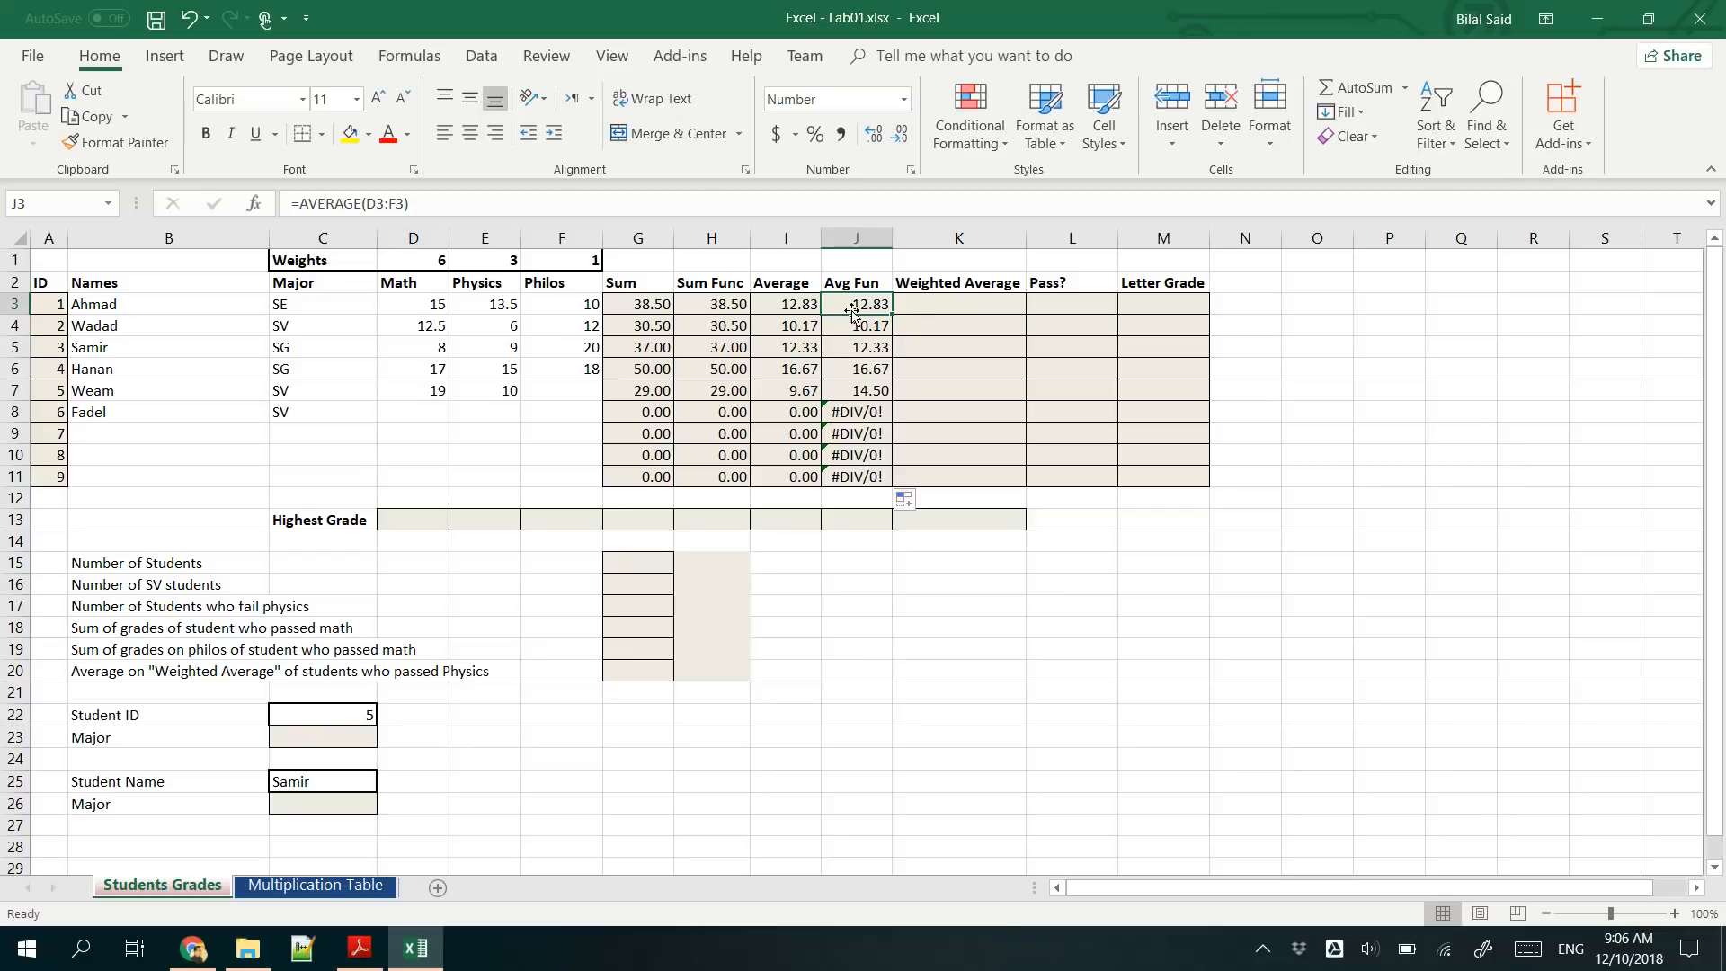
left_click(854, 323)
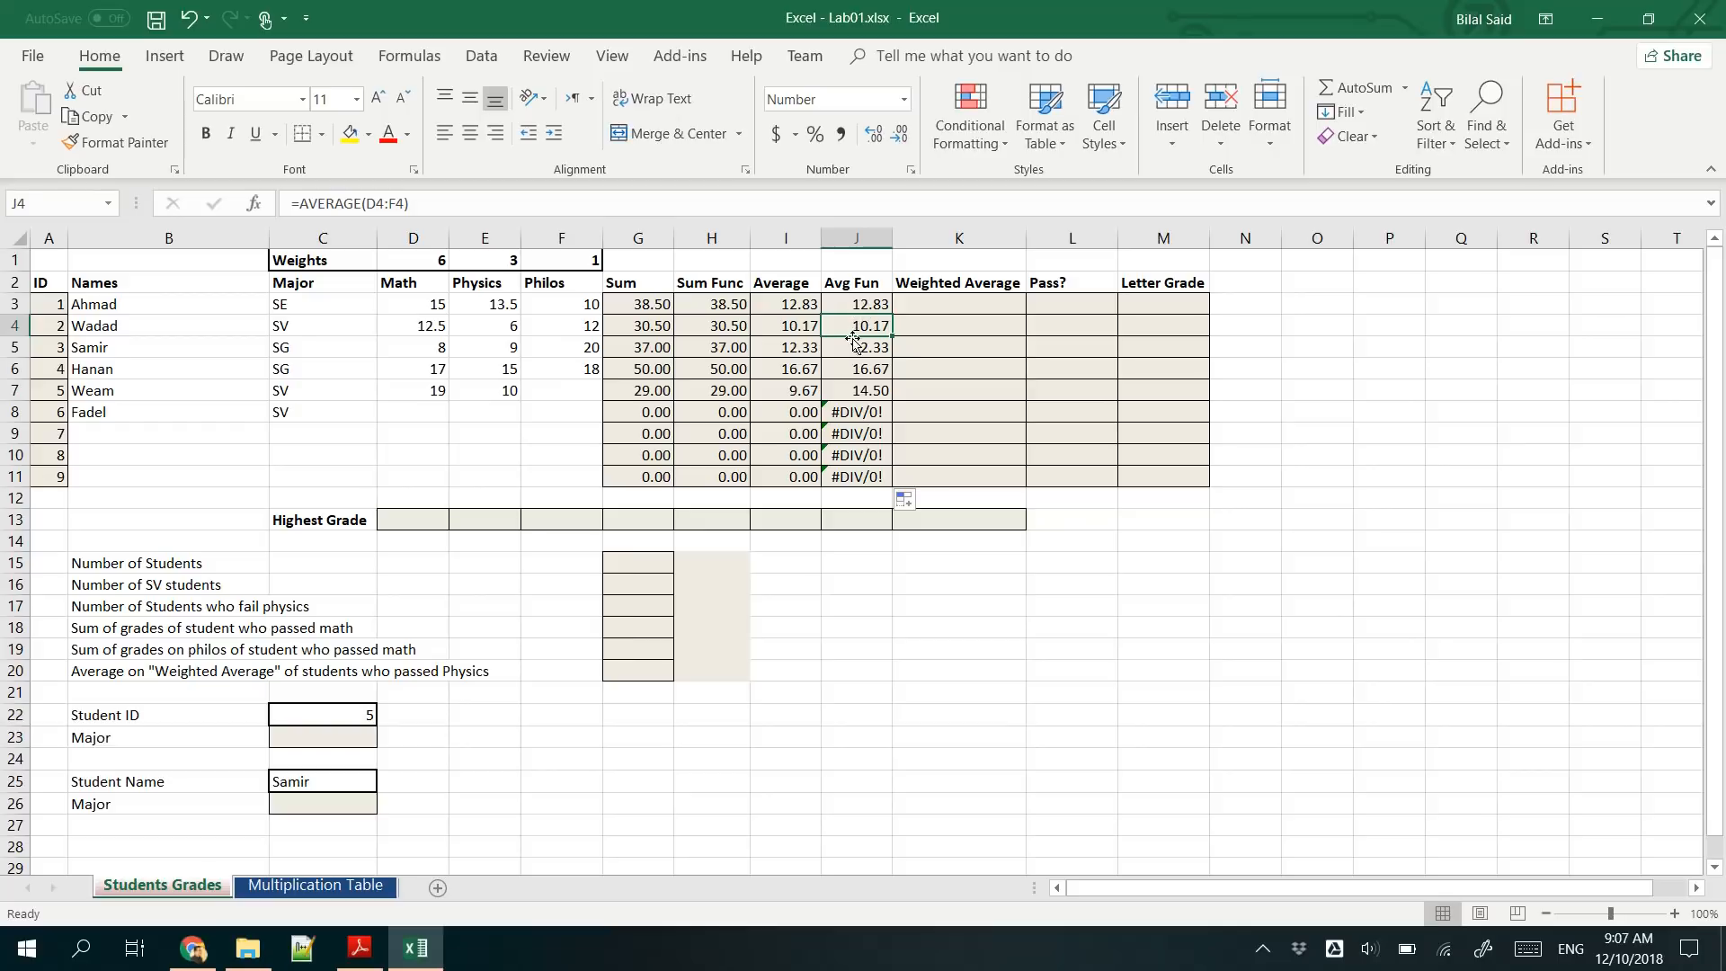
left_click(865, 348)
left_click(860, 326)
double_click(861, 303)
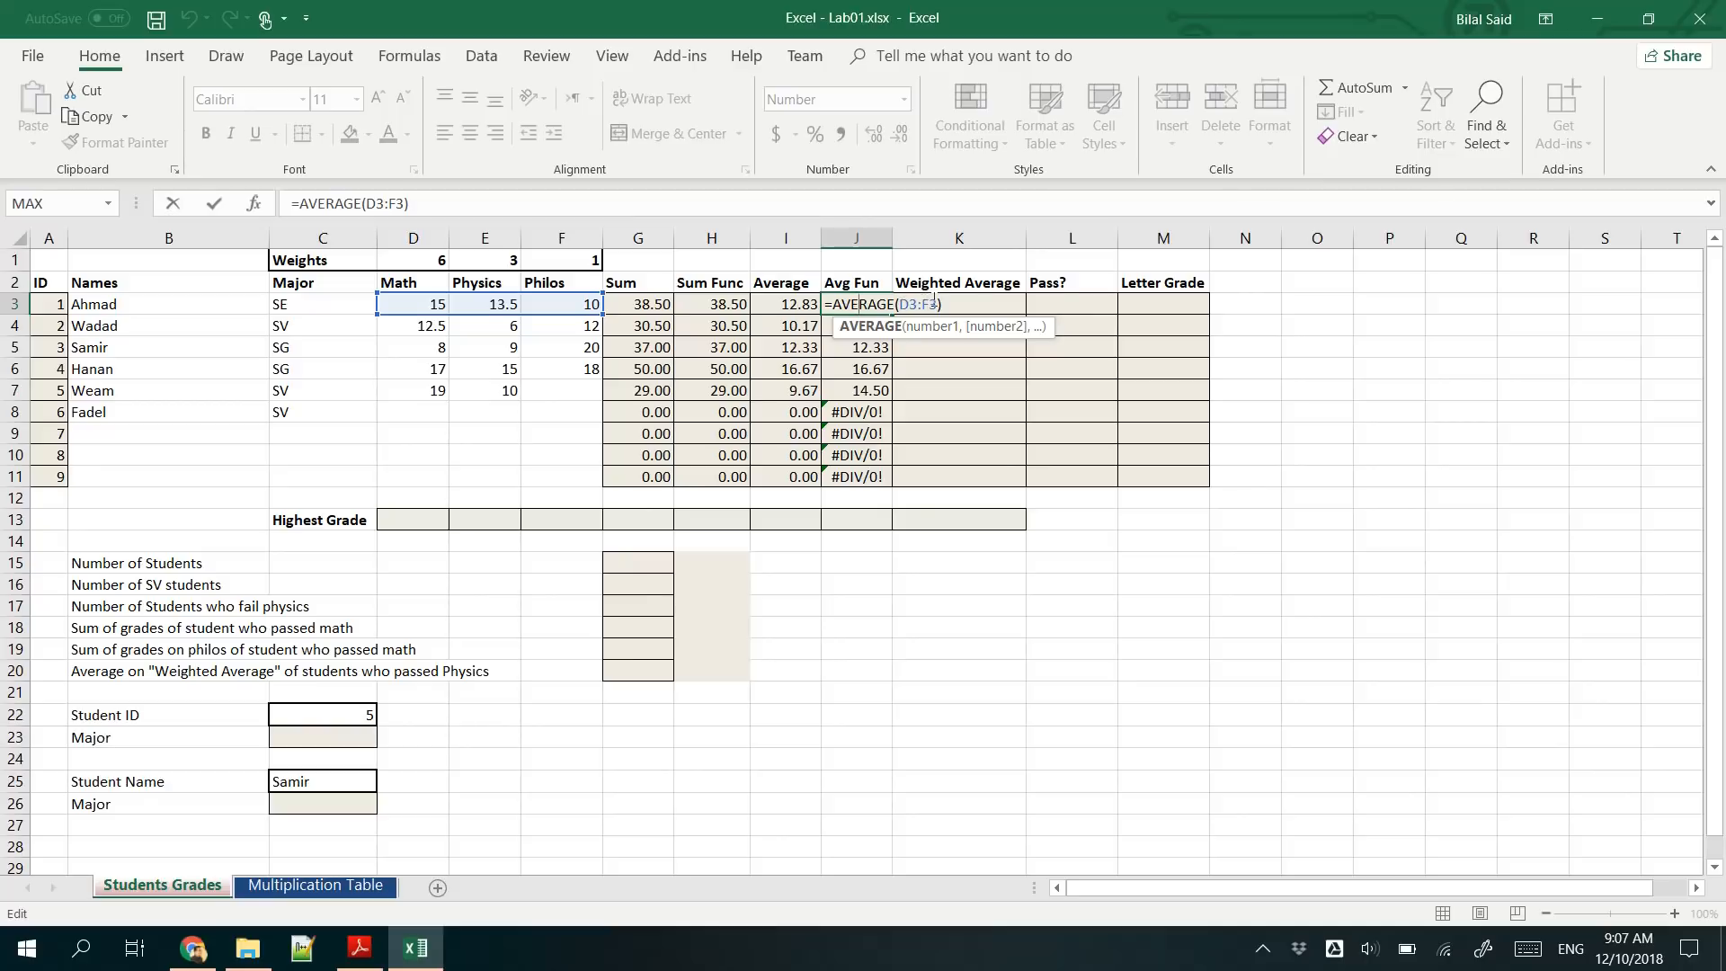
key("Escape")
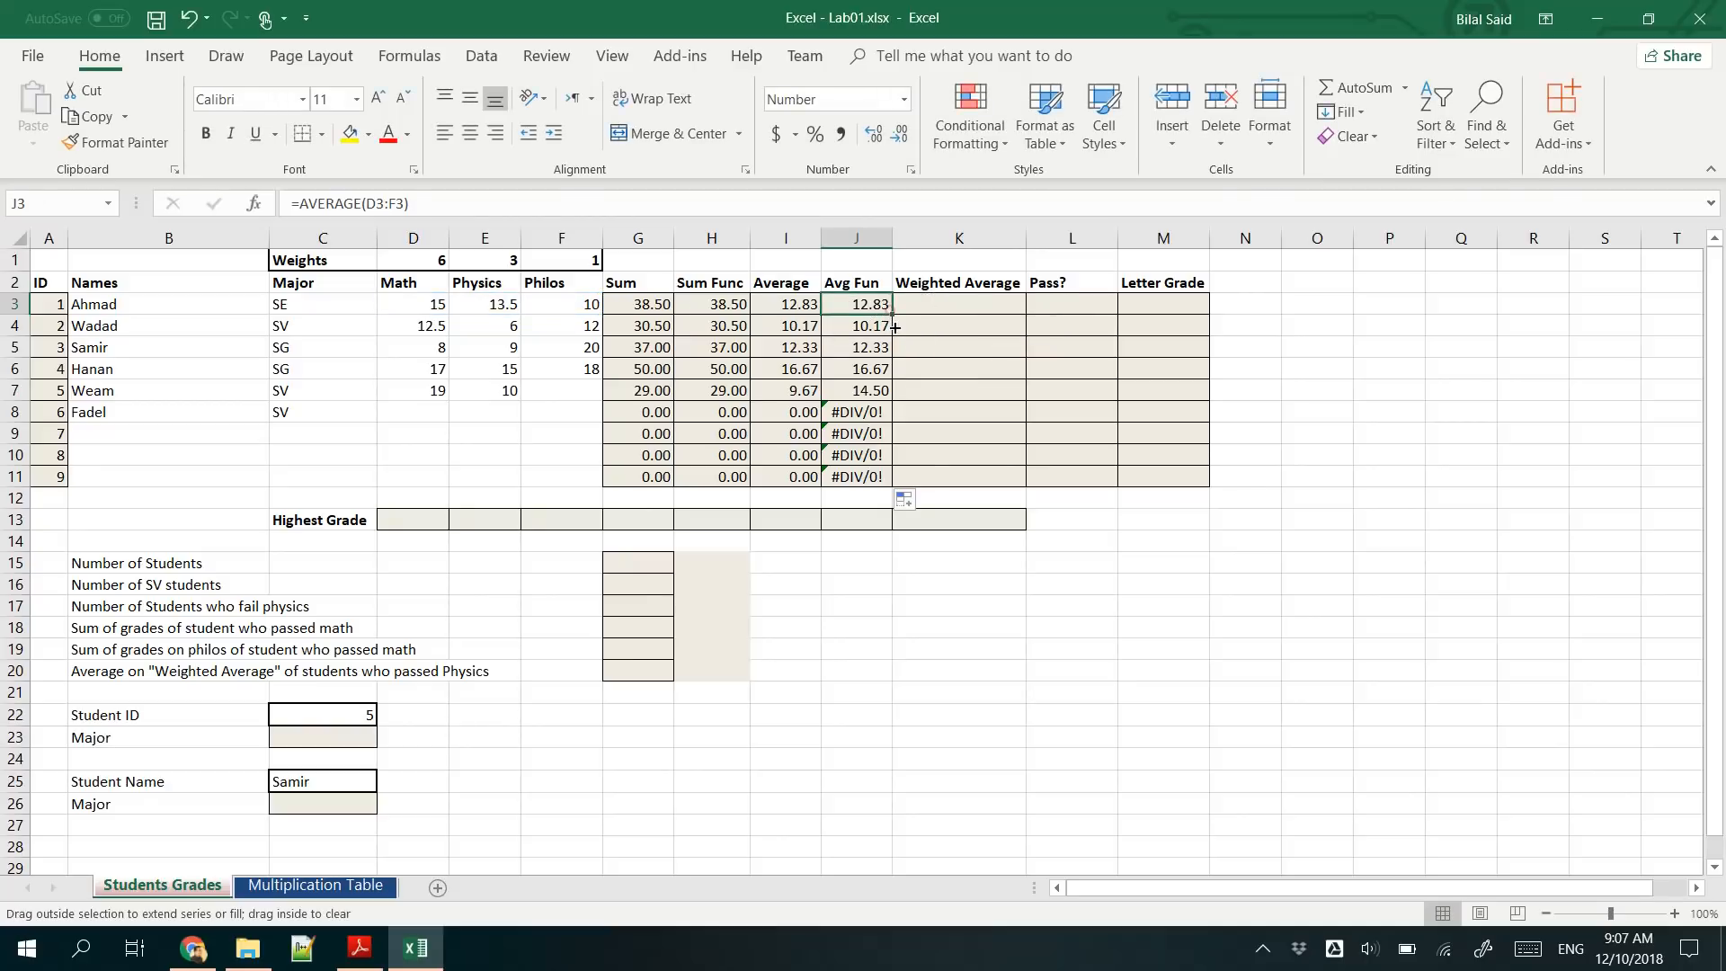
- Refill the J3 formula down to J7 and check the ranges referenced by the copies in J4 and J5
mouse_move(895, 327)
left_mouse_down()
mouse_move(894, 423)
mouse_move(882, 356)
left_mouse_up()
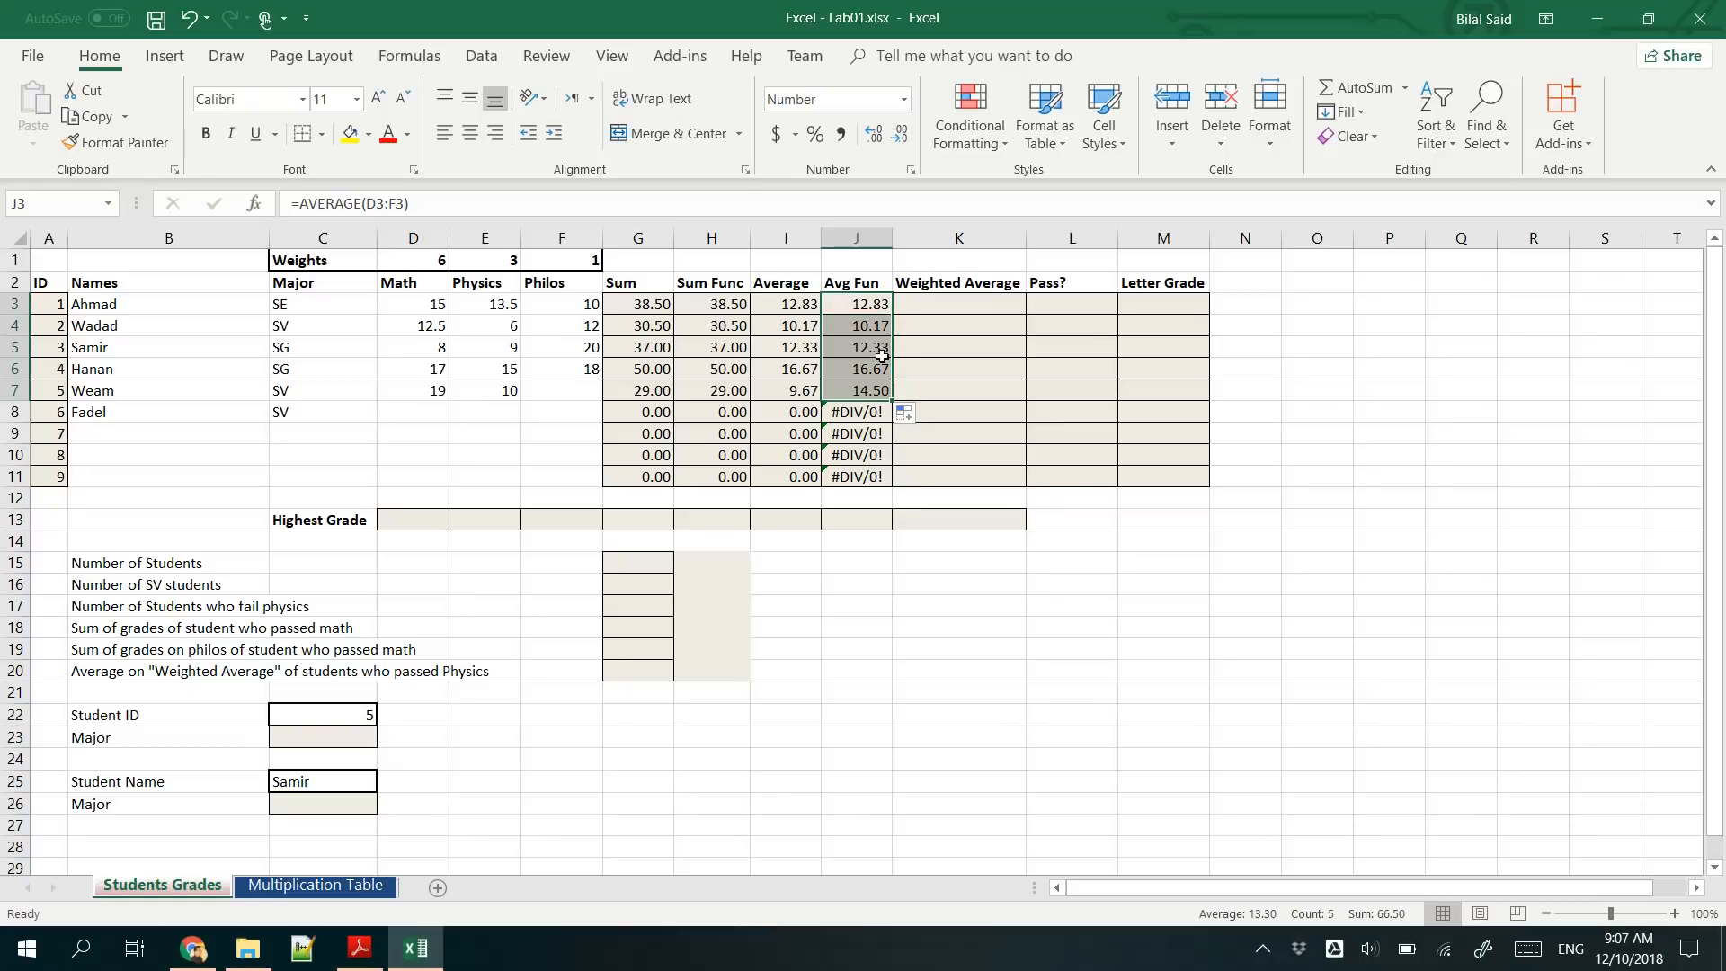
left_click(867, 327)
double_click(860, 327)
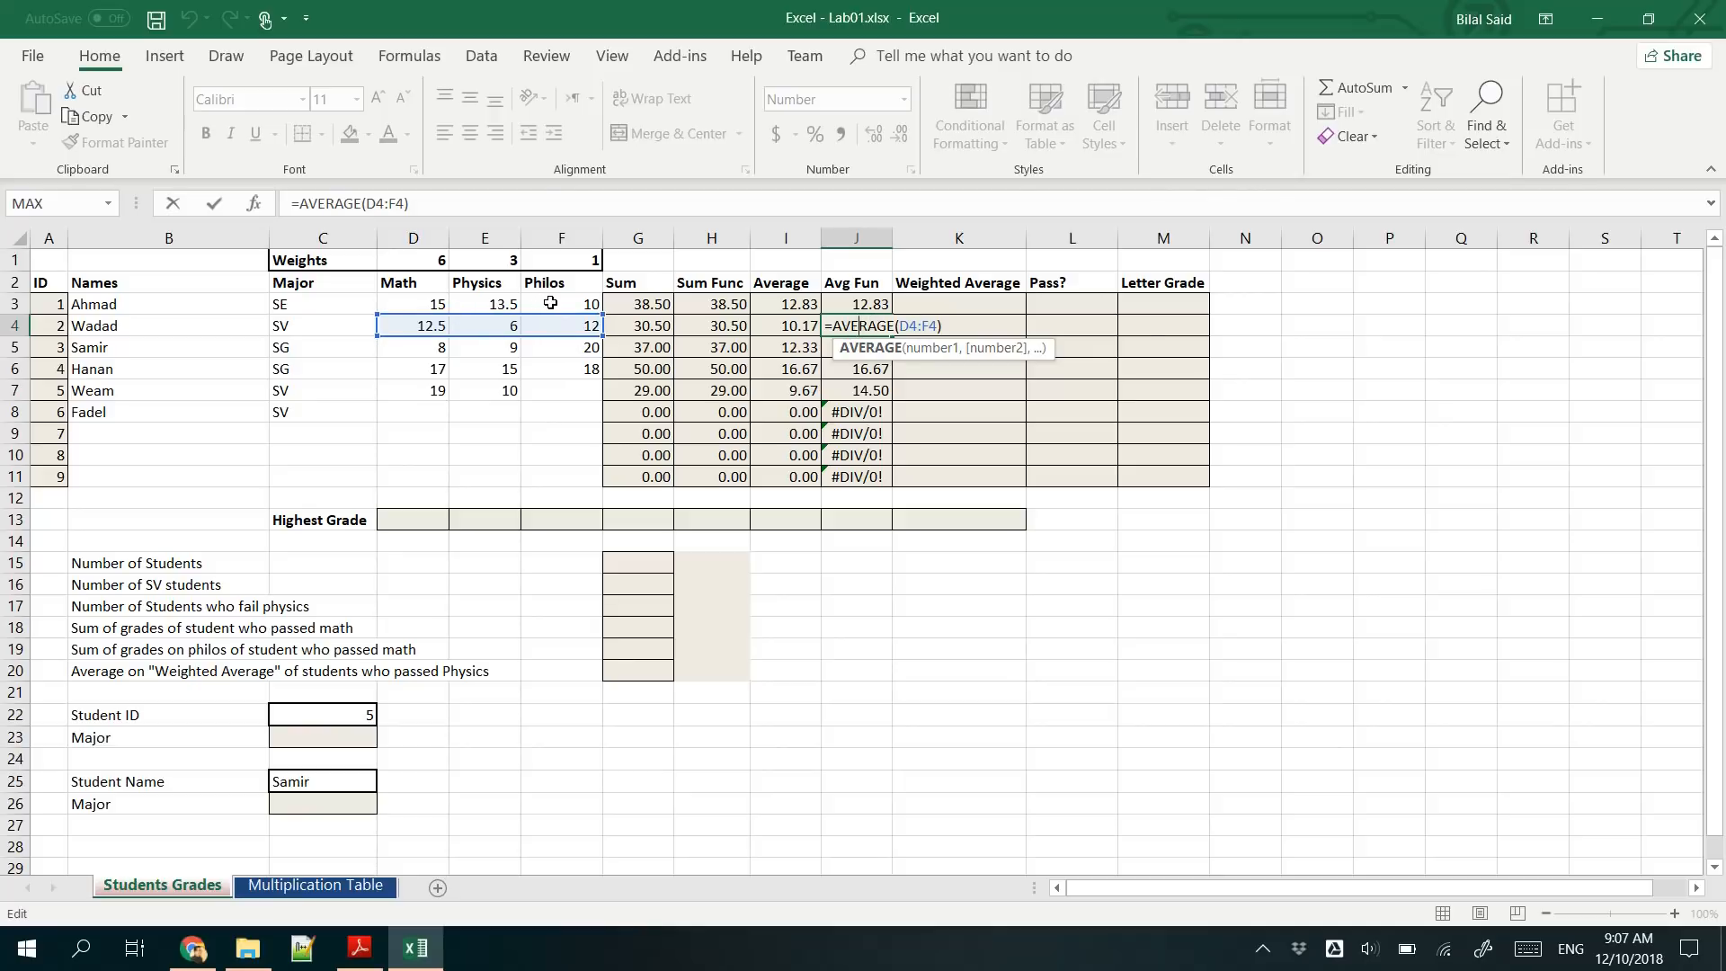
key("ctrl+Return")
double_click(861, 344)
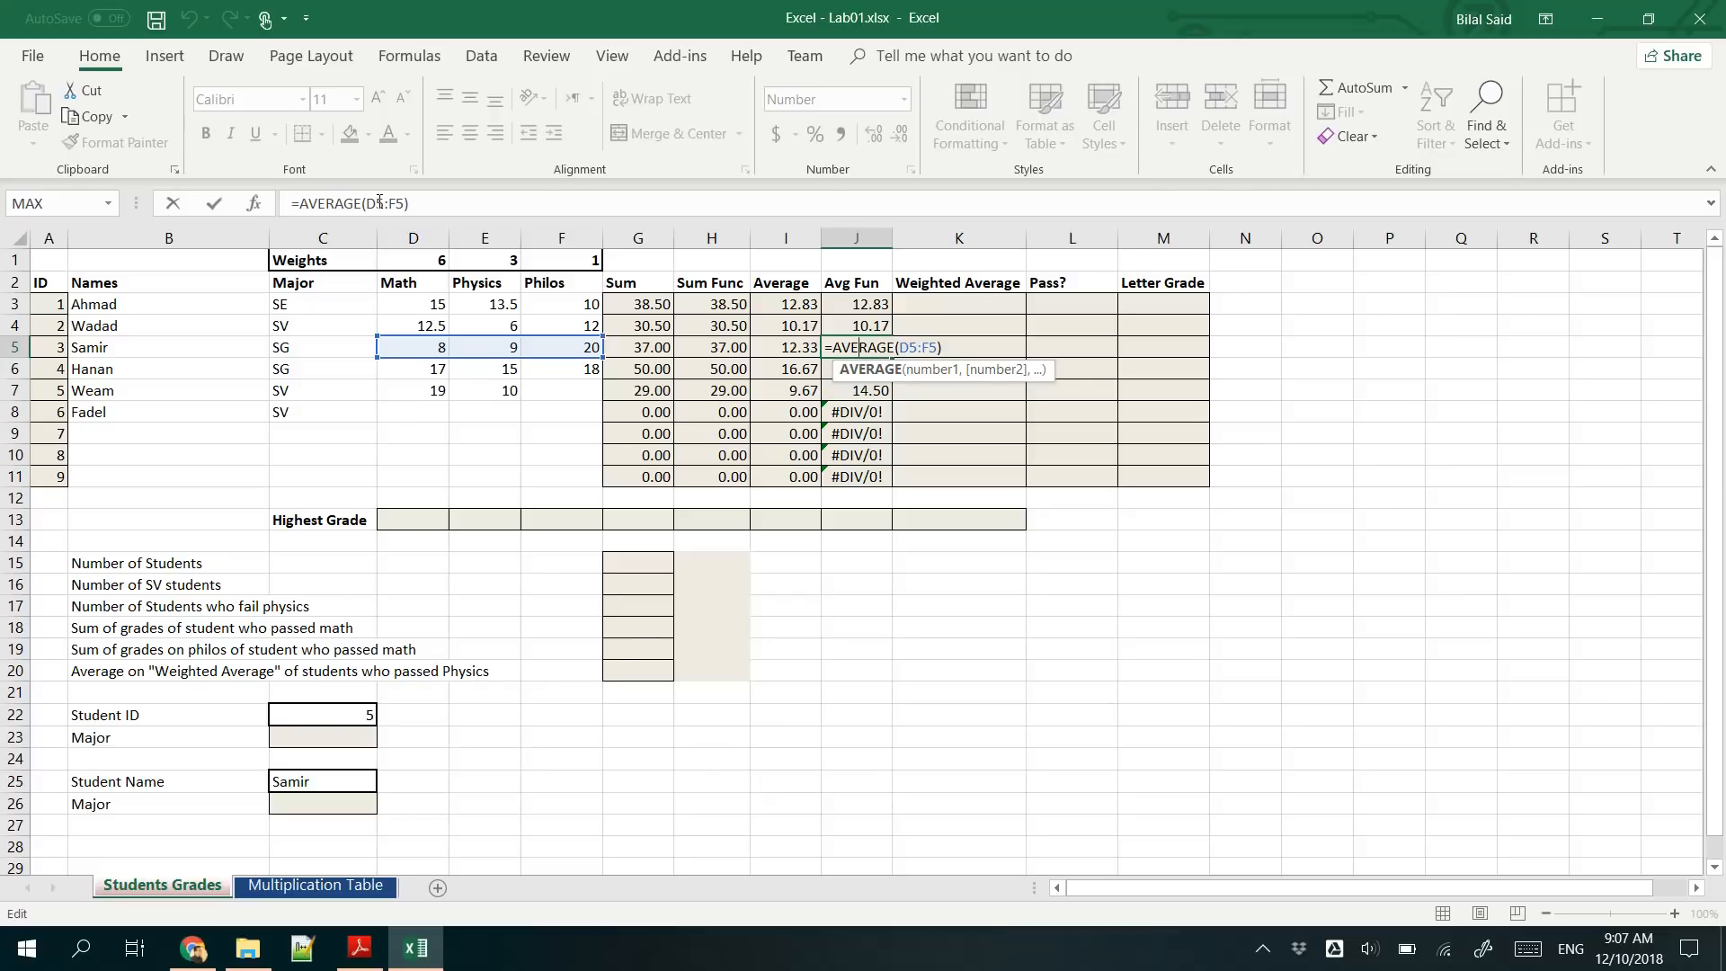
key("ctrl+Return")
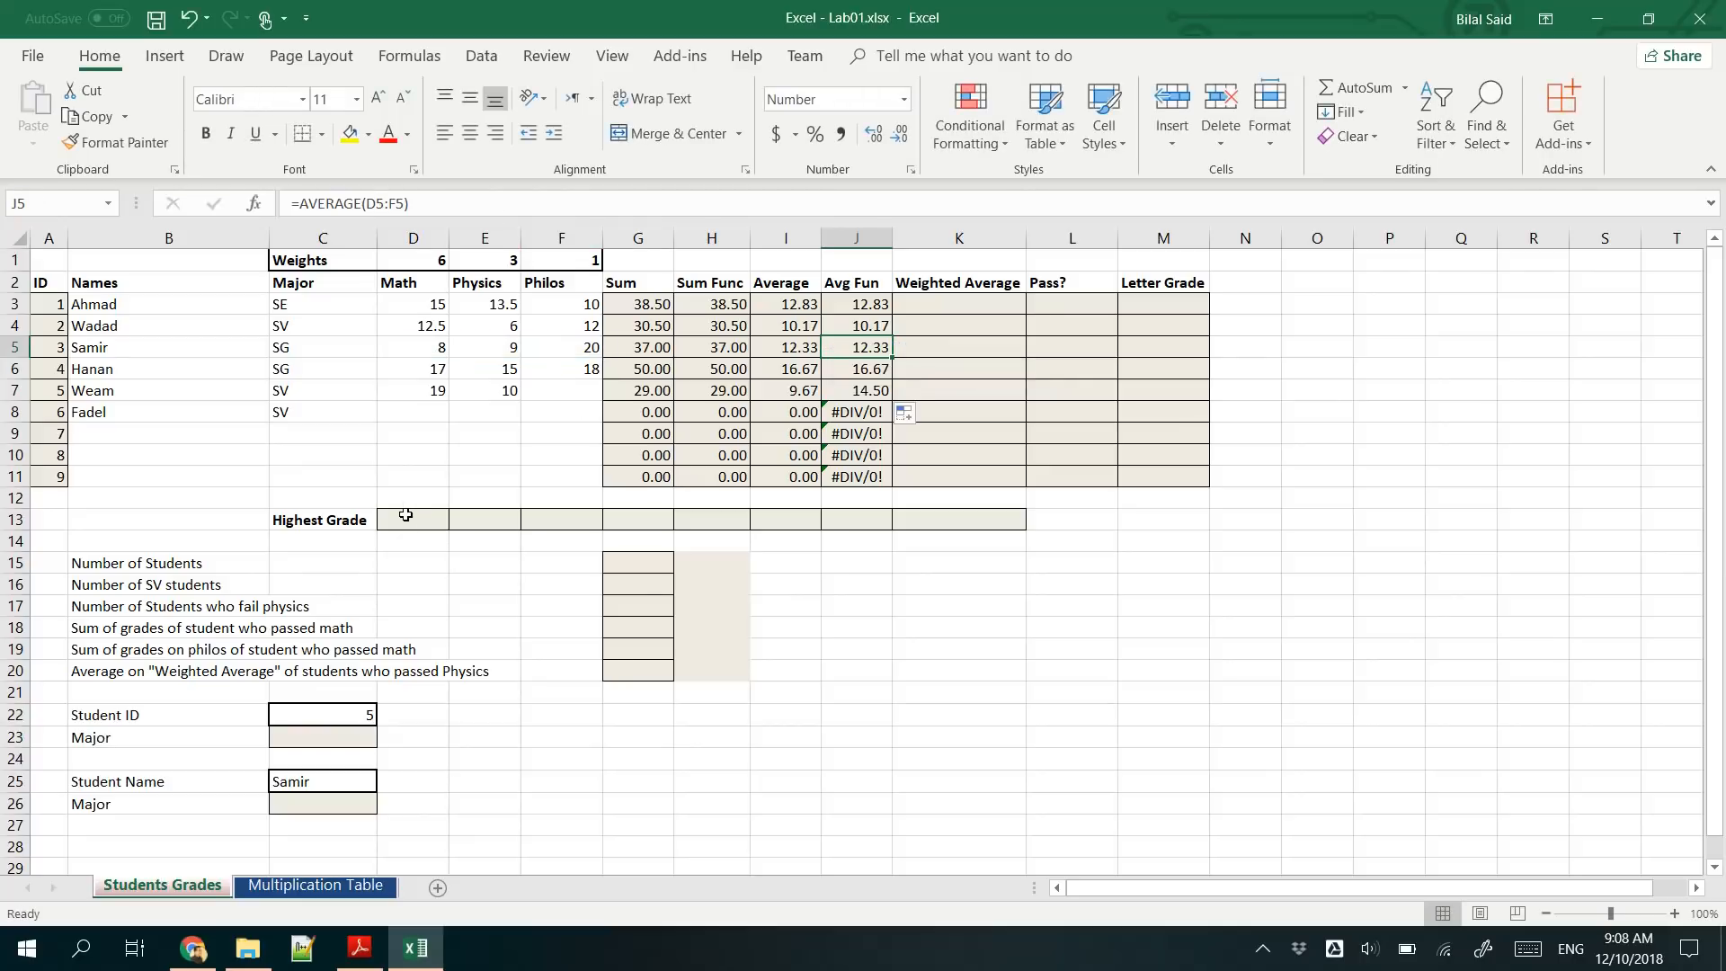
- Enter =MAX(D3:D11) in cell D13 to get the highest Math grade
left_click(406, 517)
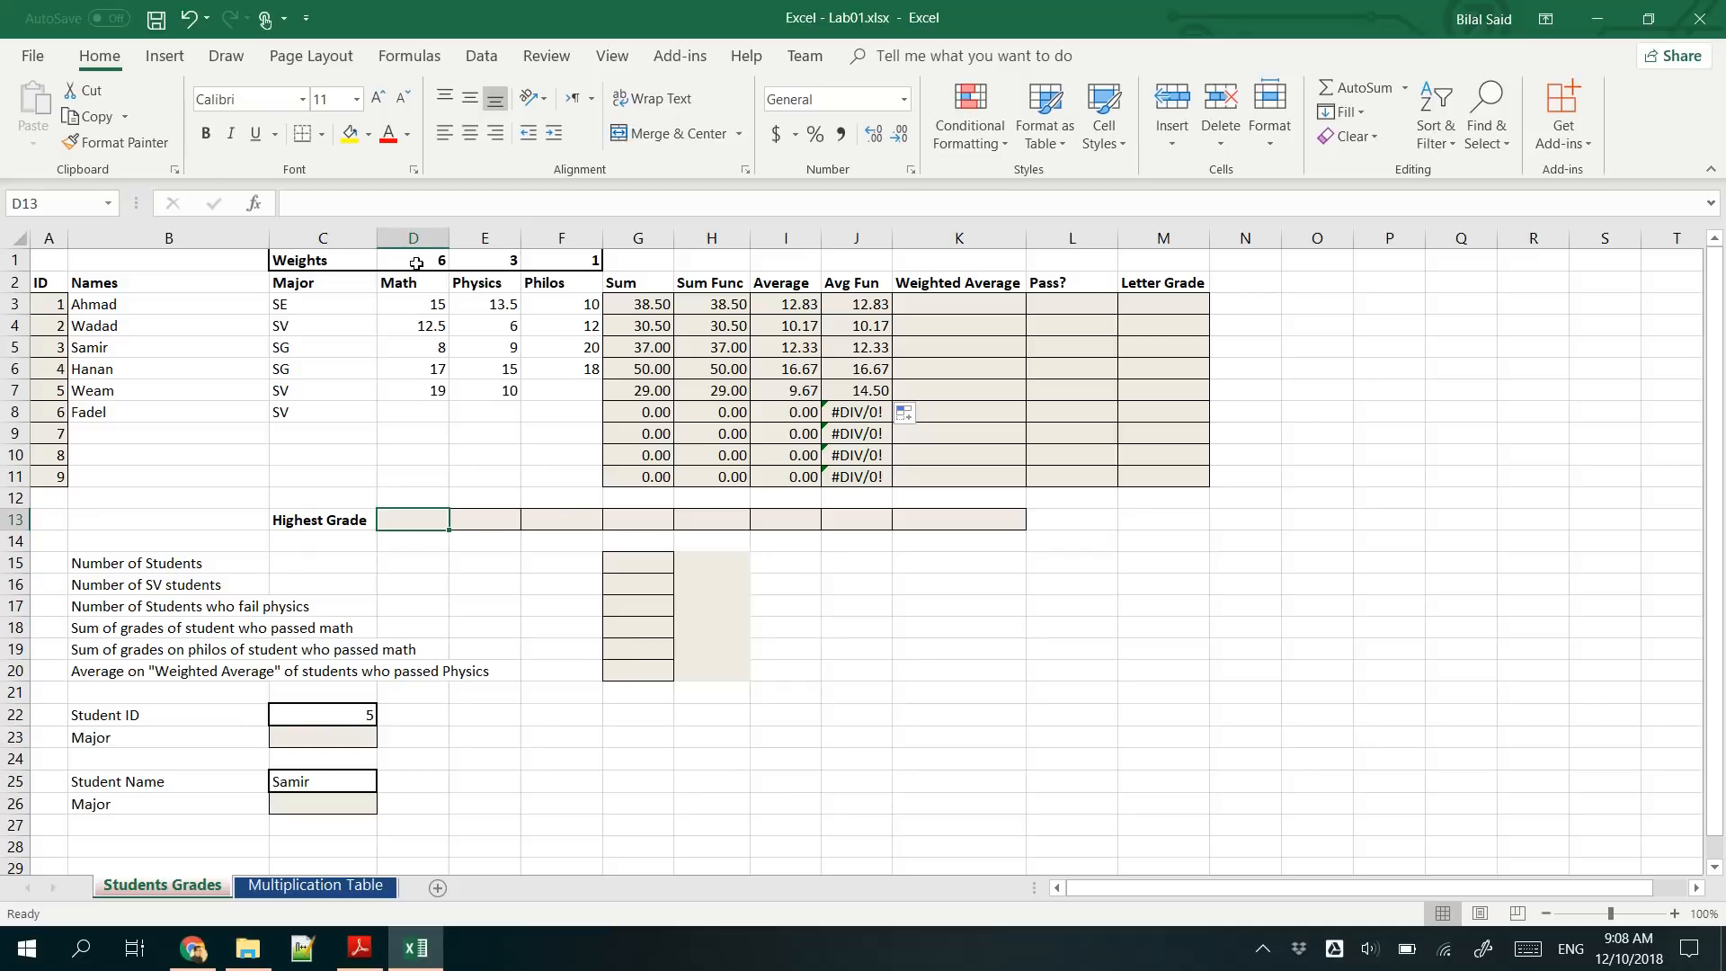
type("=")
left_click(366, 201)
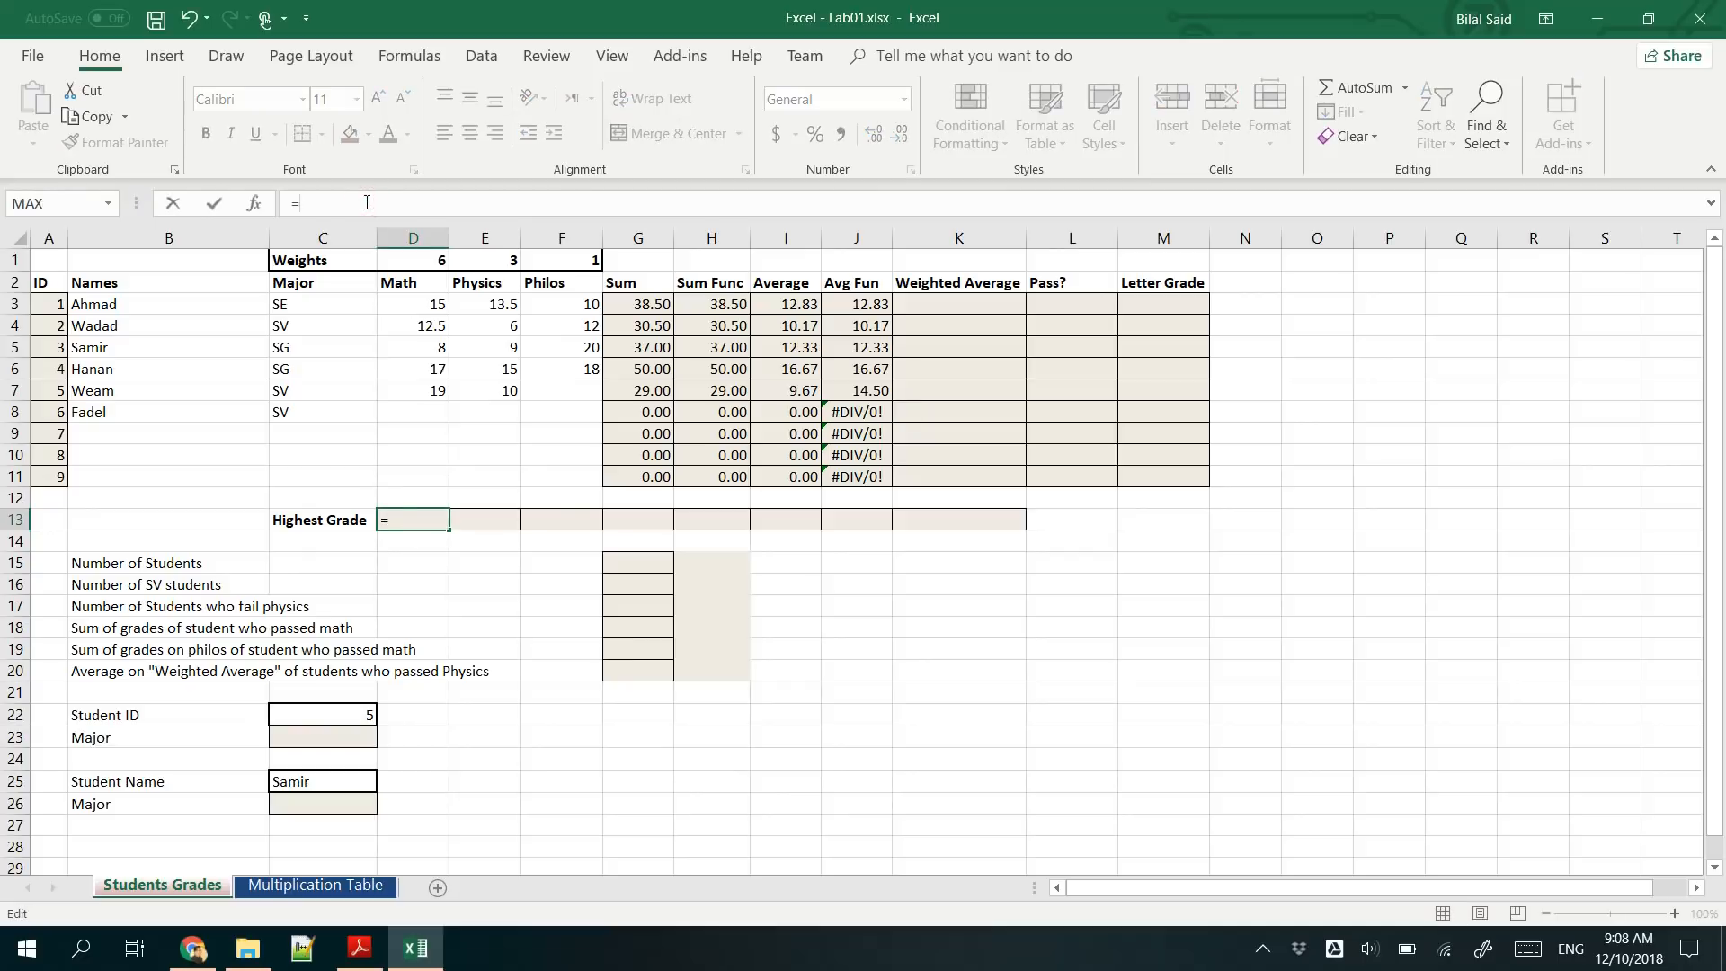
type("MAX")
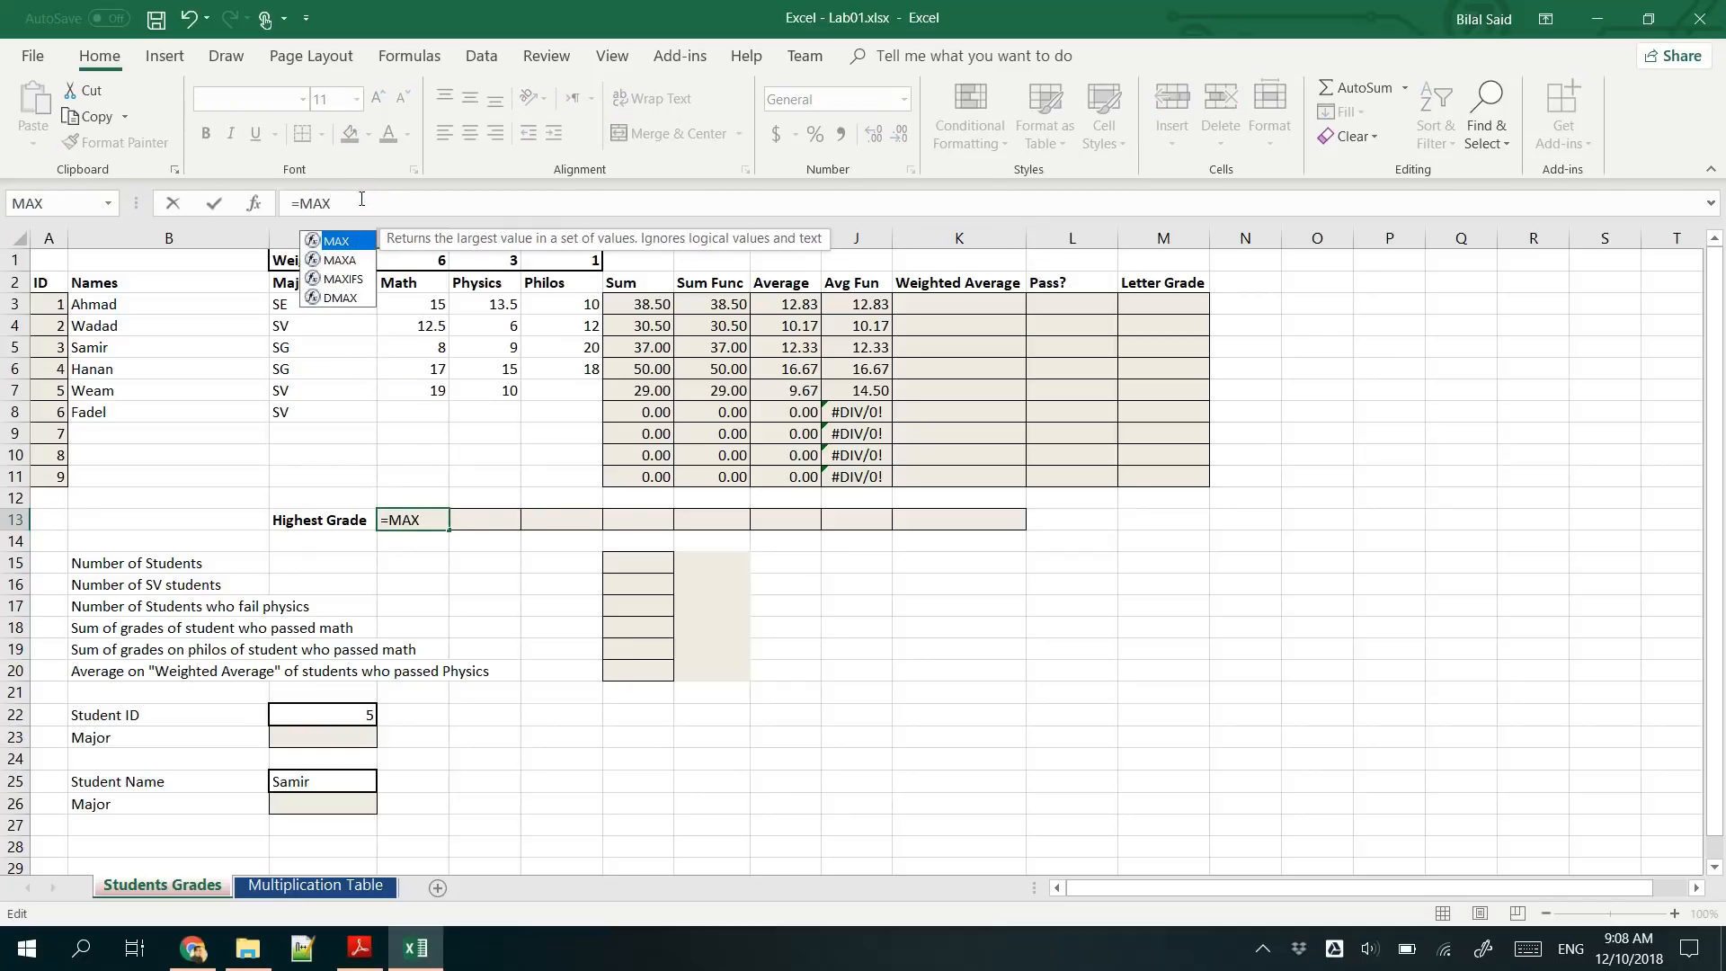
double_click(340, 240)
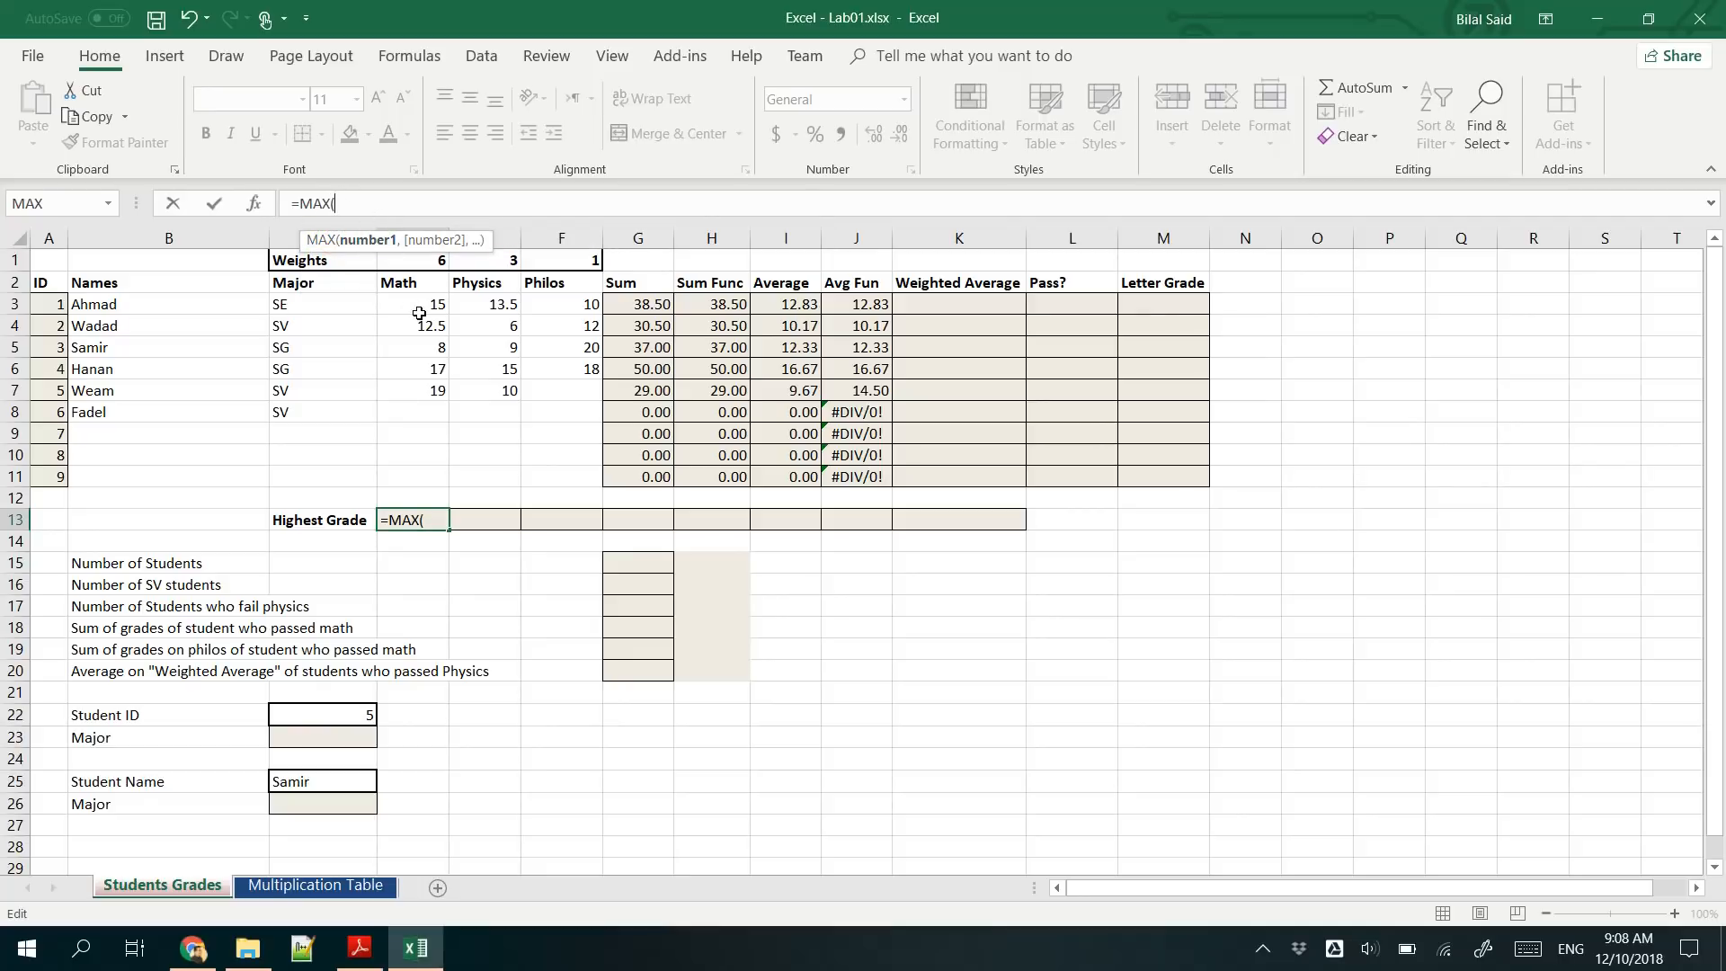
left_click_drag(419, 307, 405, 461)
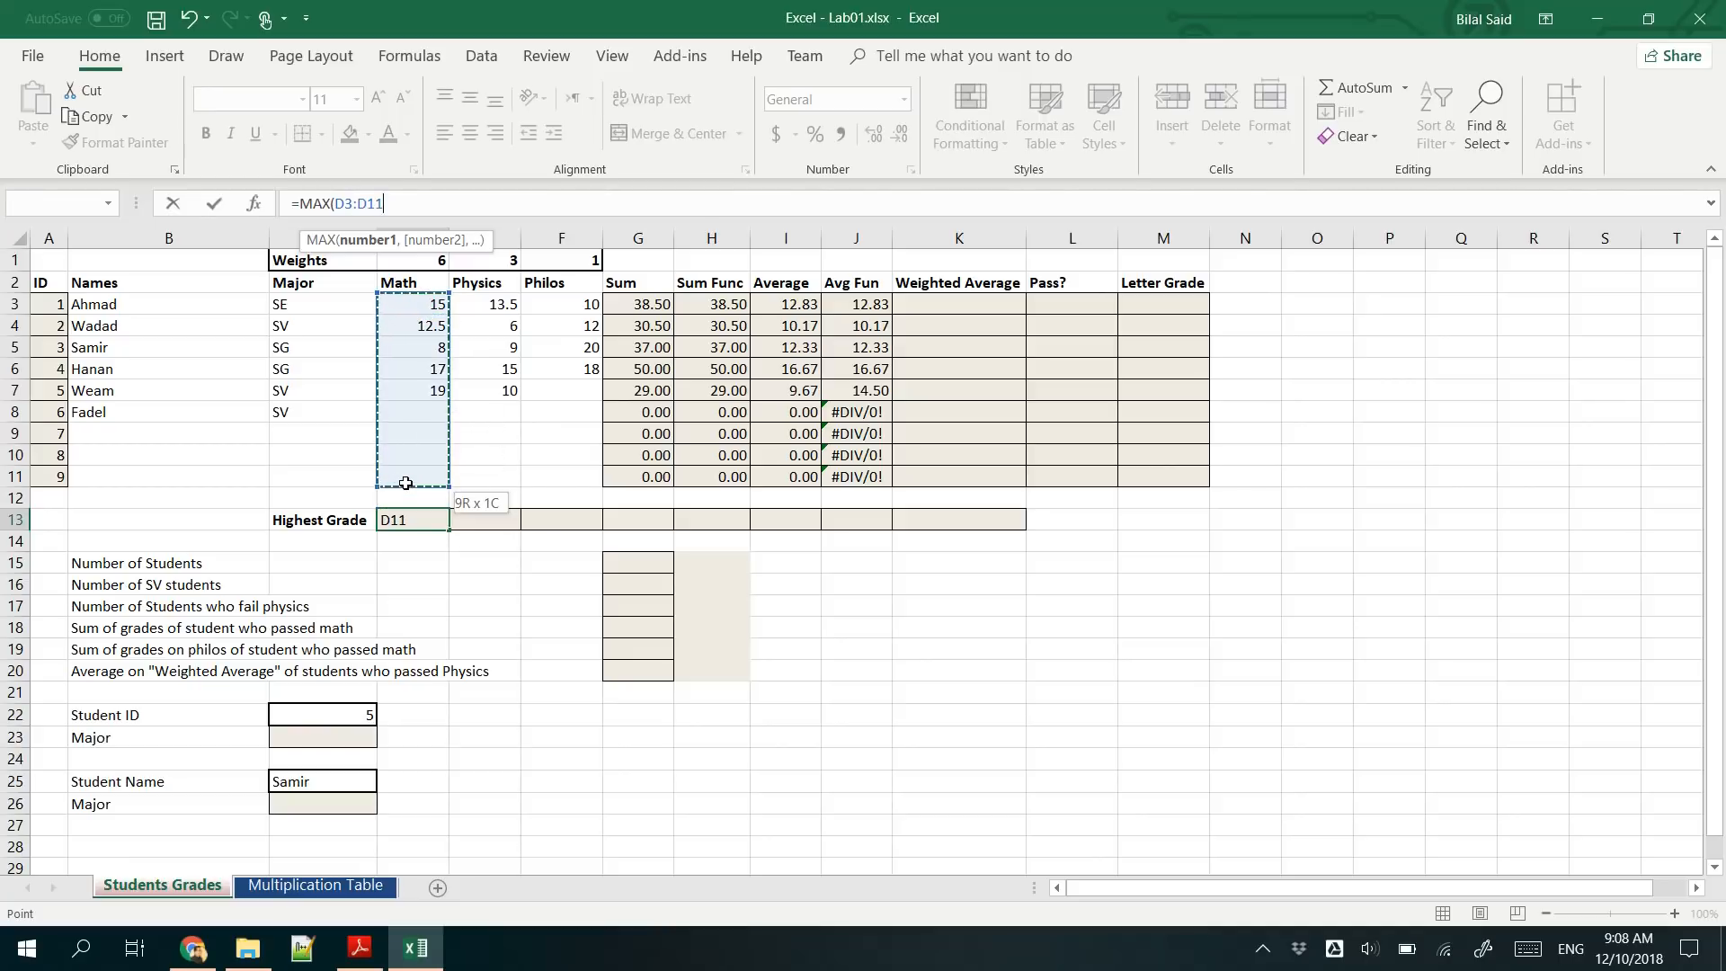
left_click_drag(405, 482, 405, 483)
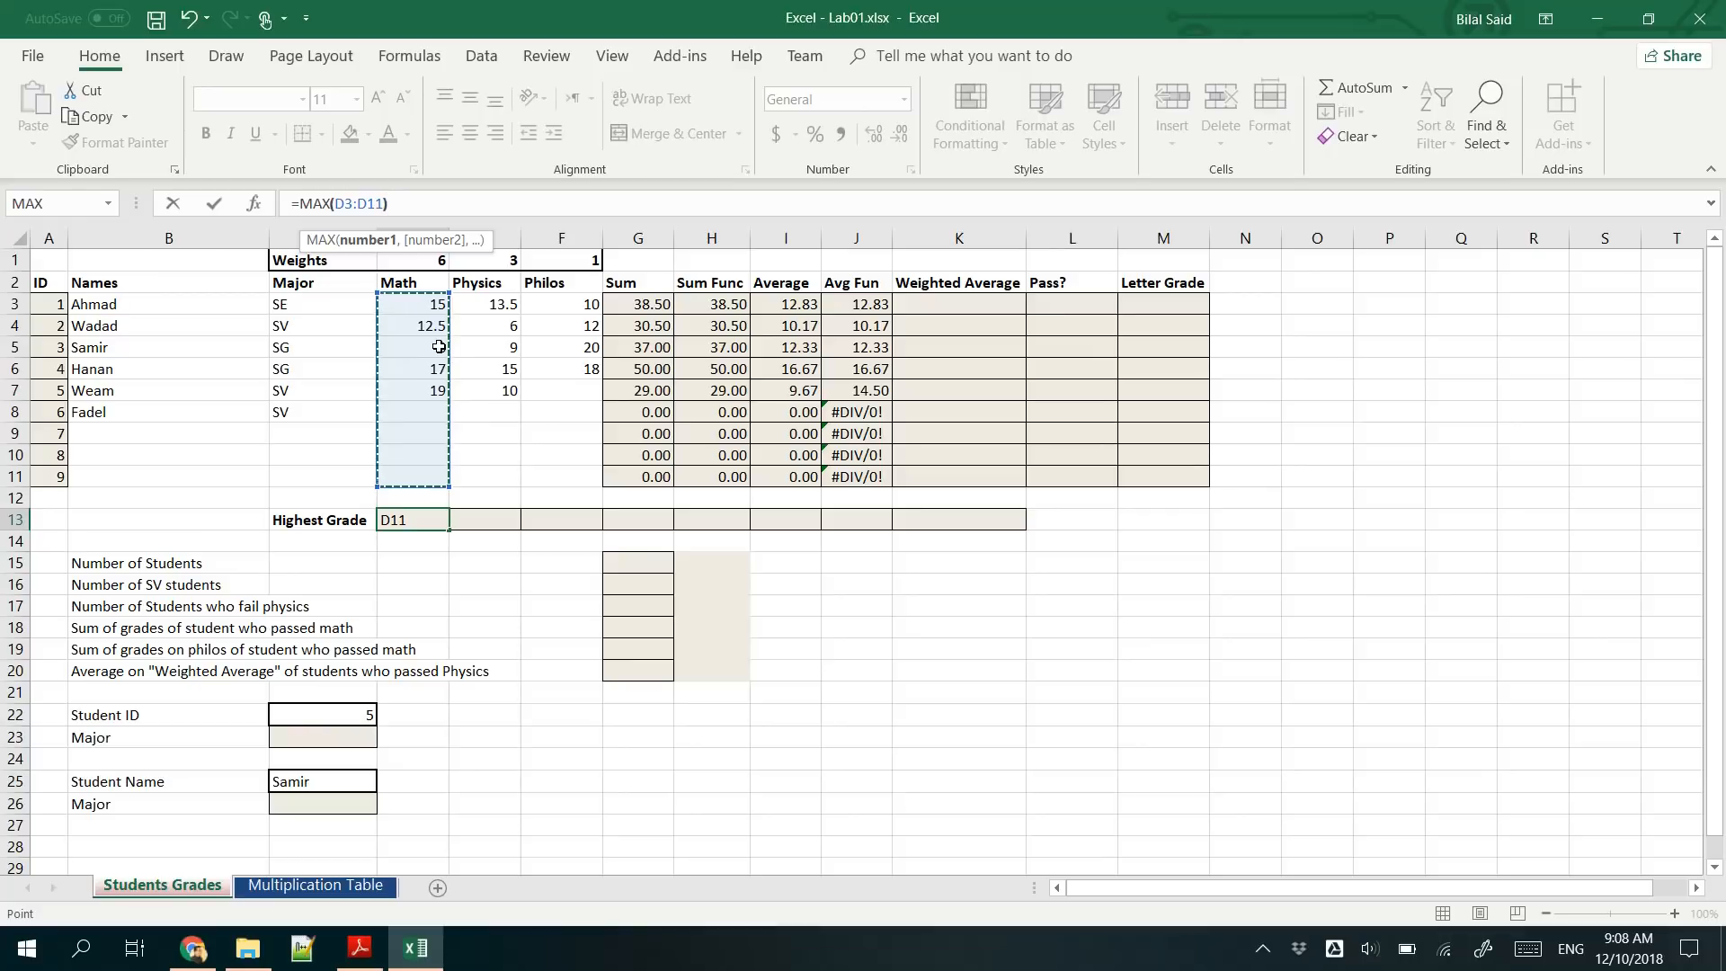
type(")")
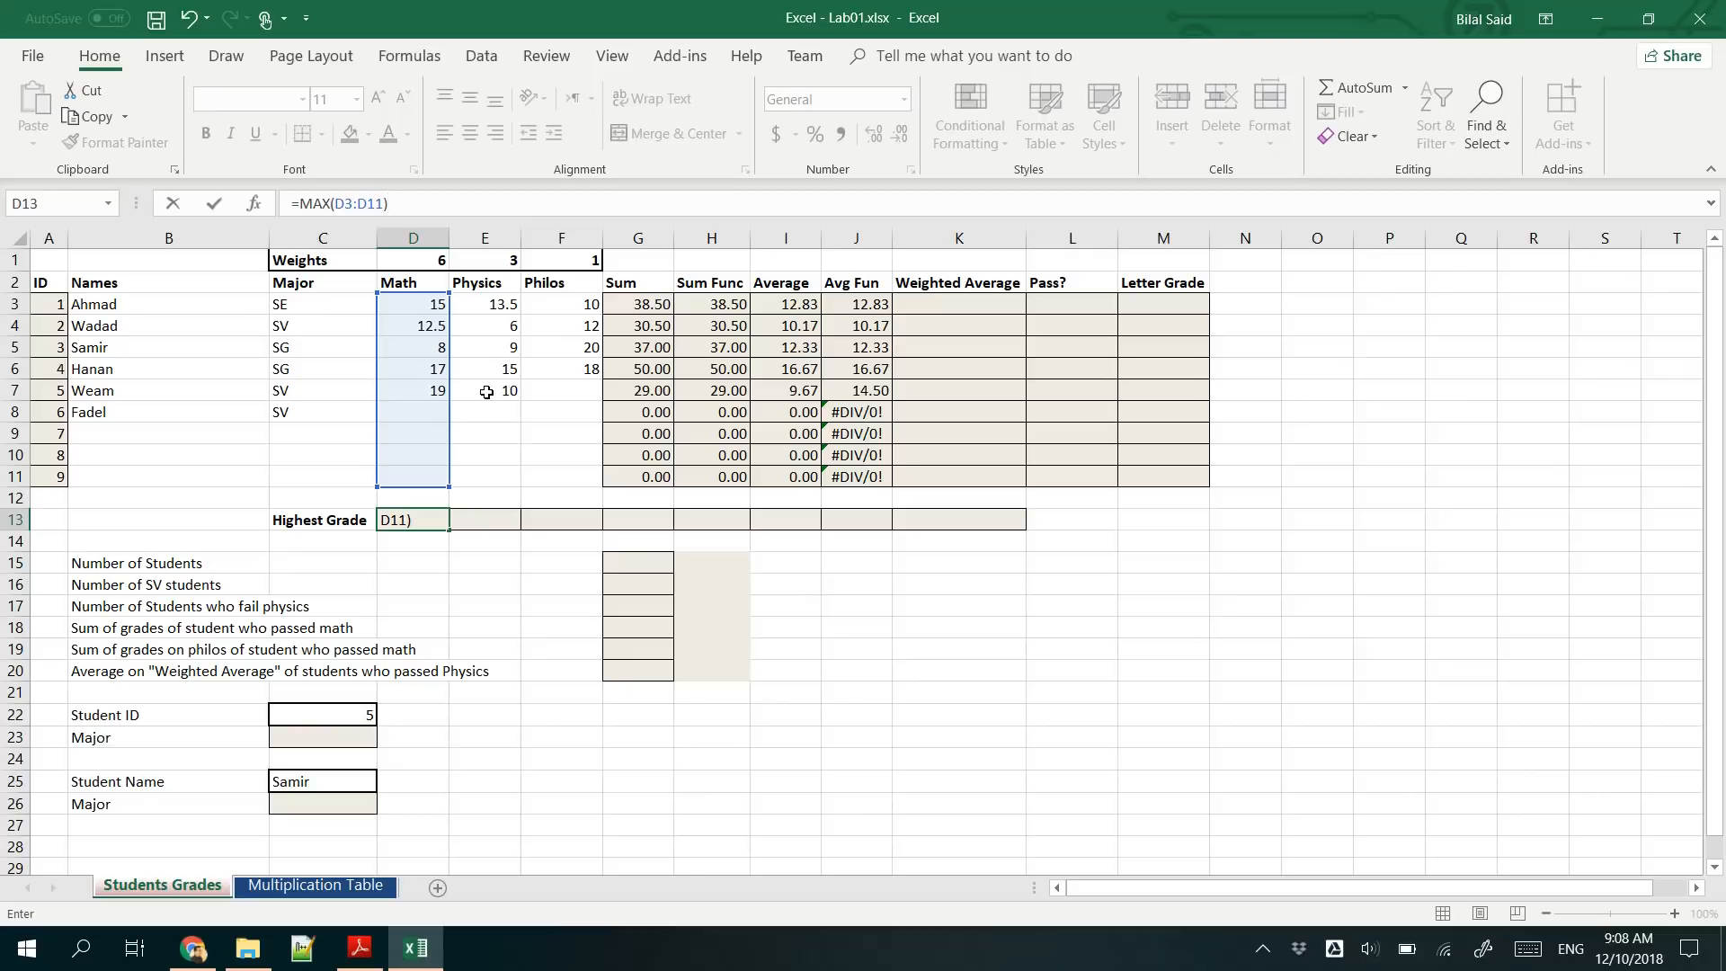
key("Return")
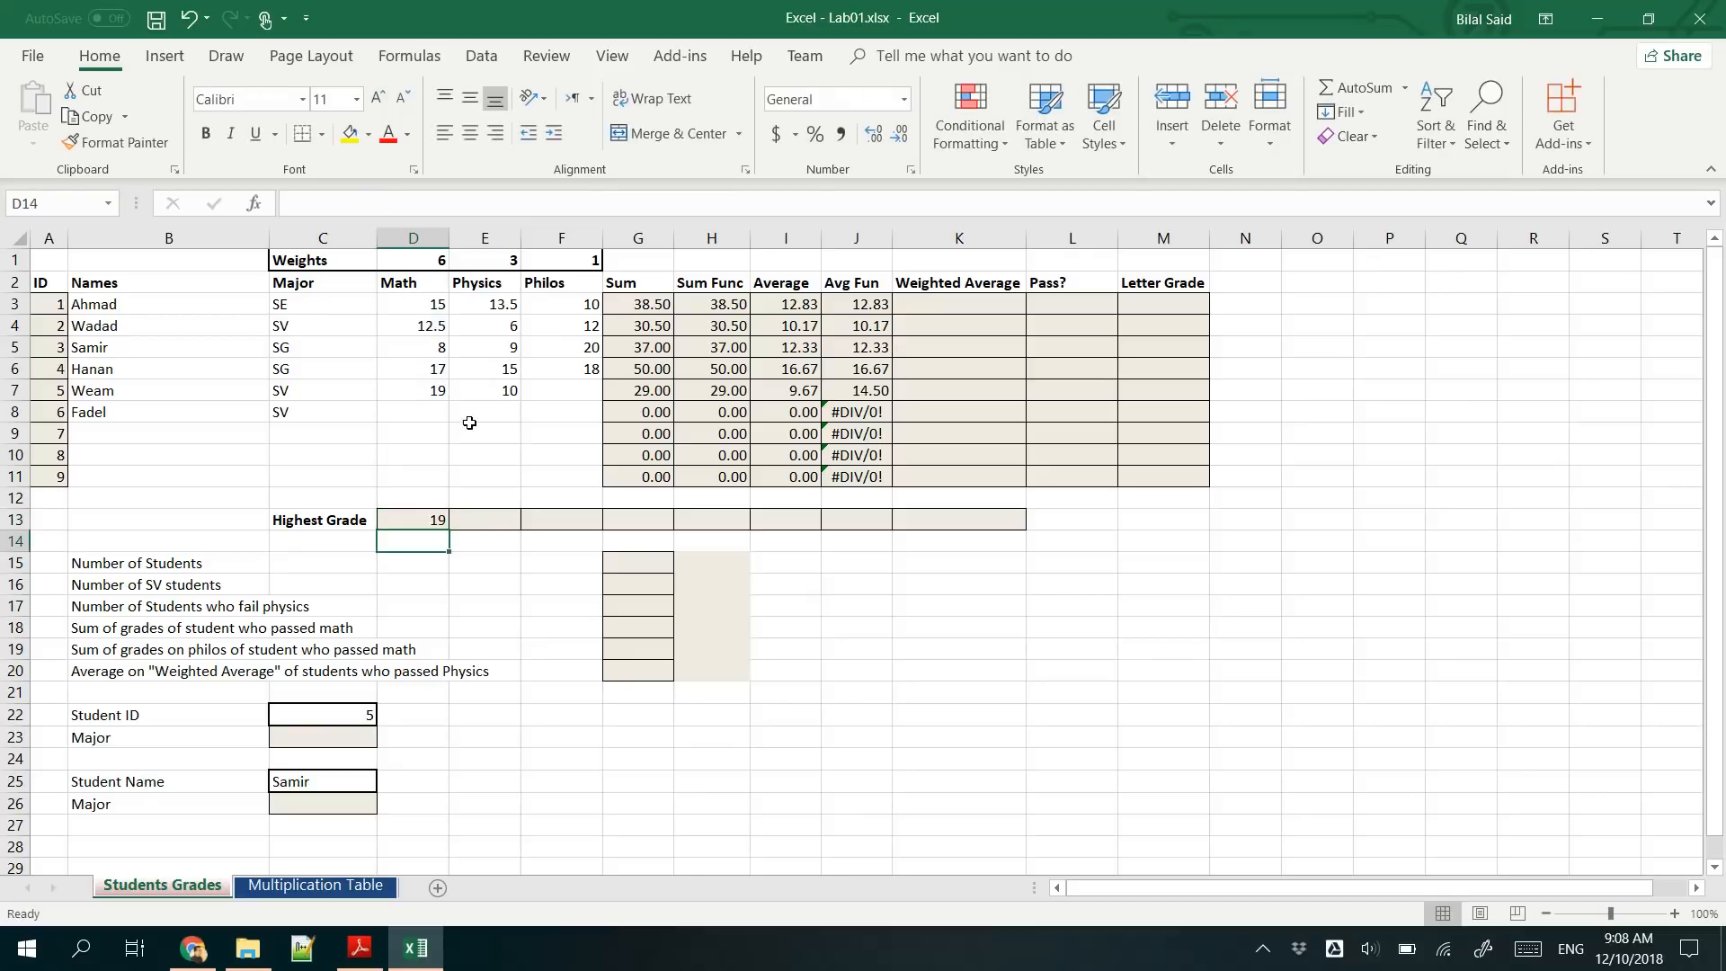
- Enter a Math grade of 20 in D8 and check the dependent formulas in D13, G8, H8 and I8
left_click(414, 419)
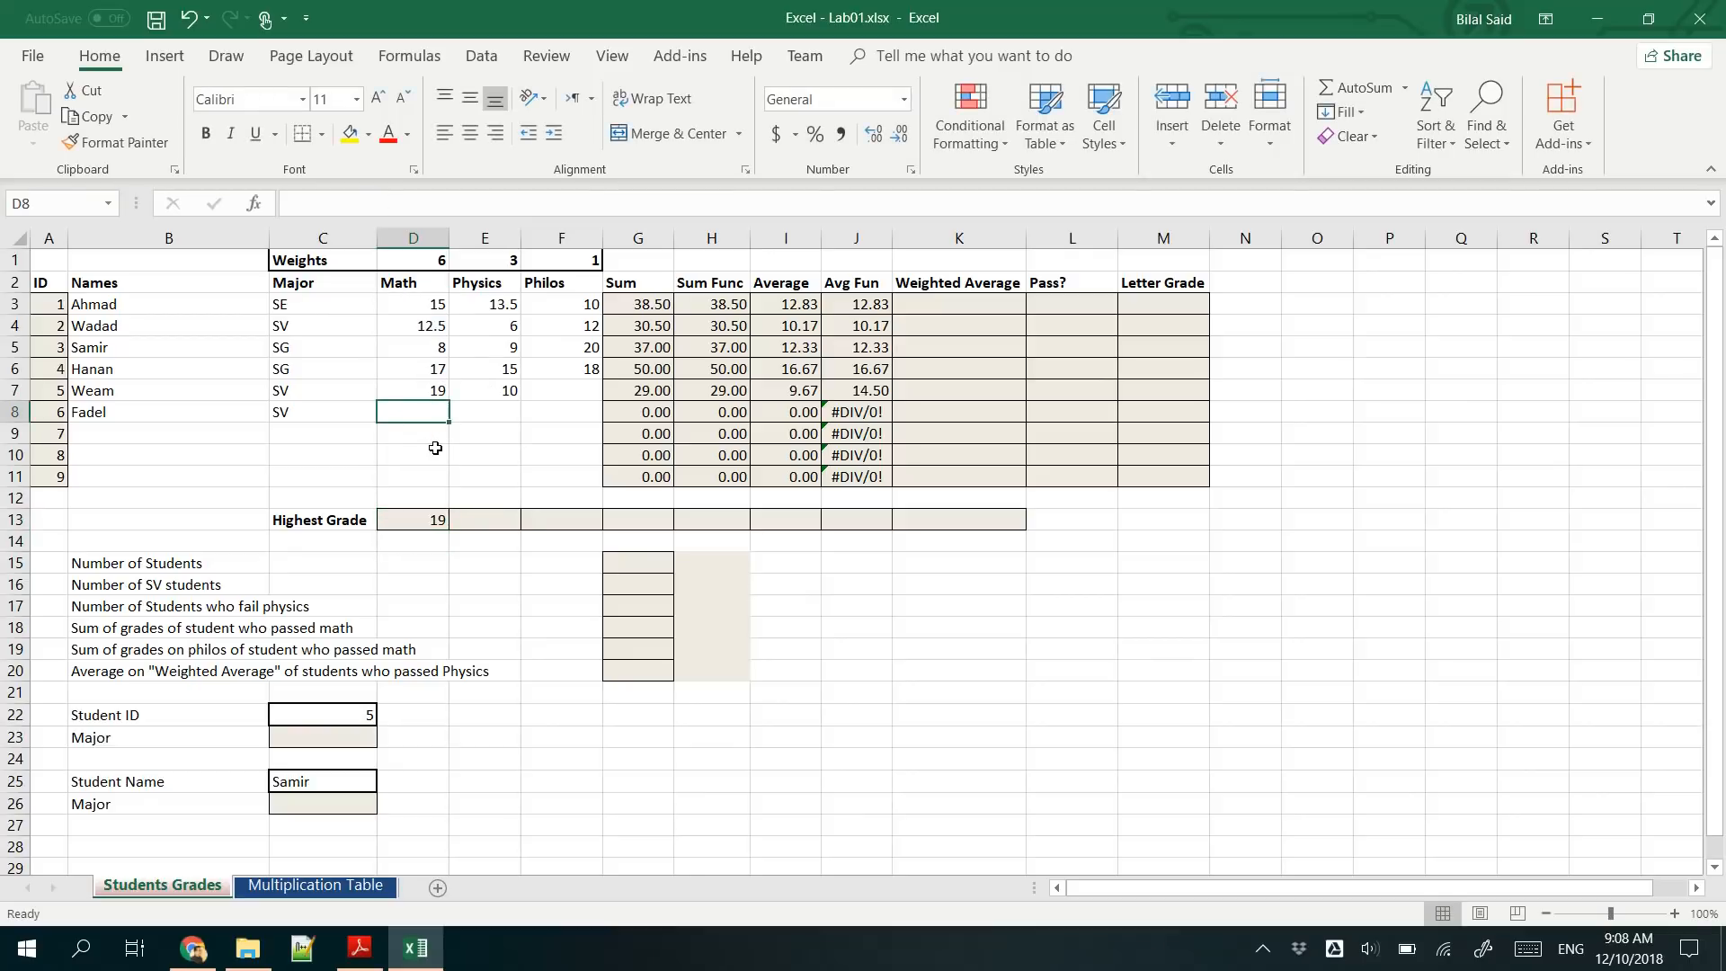
type("2")
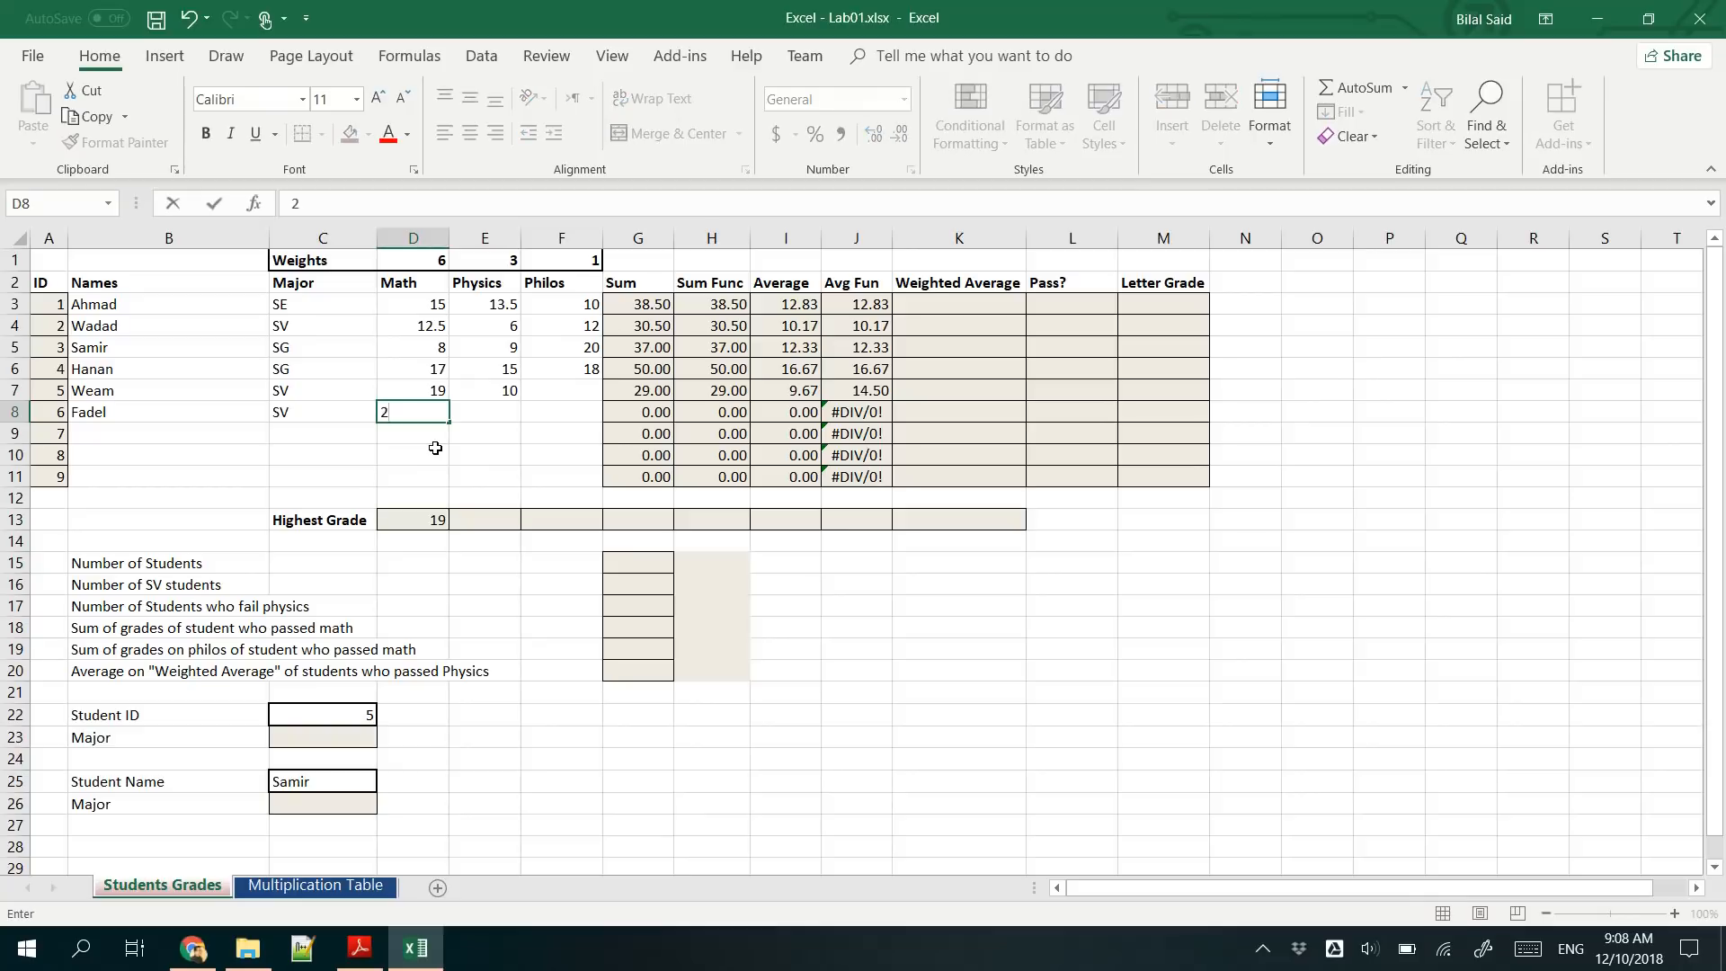
type("0")
key("Return")
left_click(416, 522)
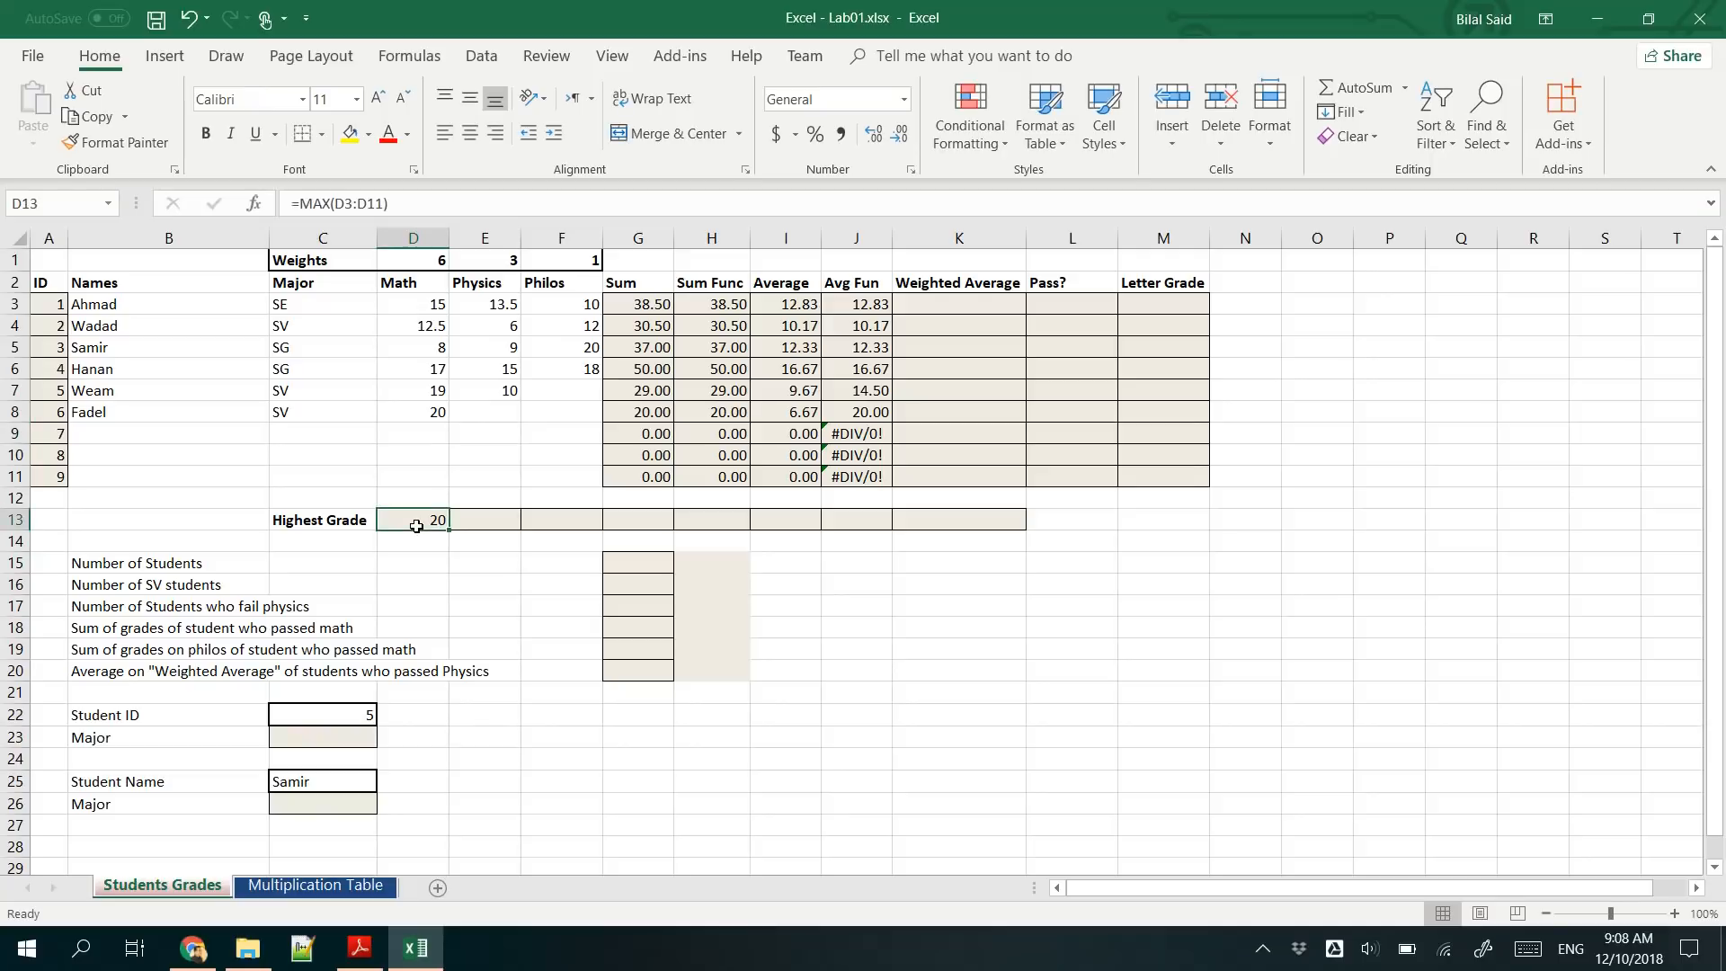
left_click(641, 412)
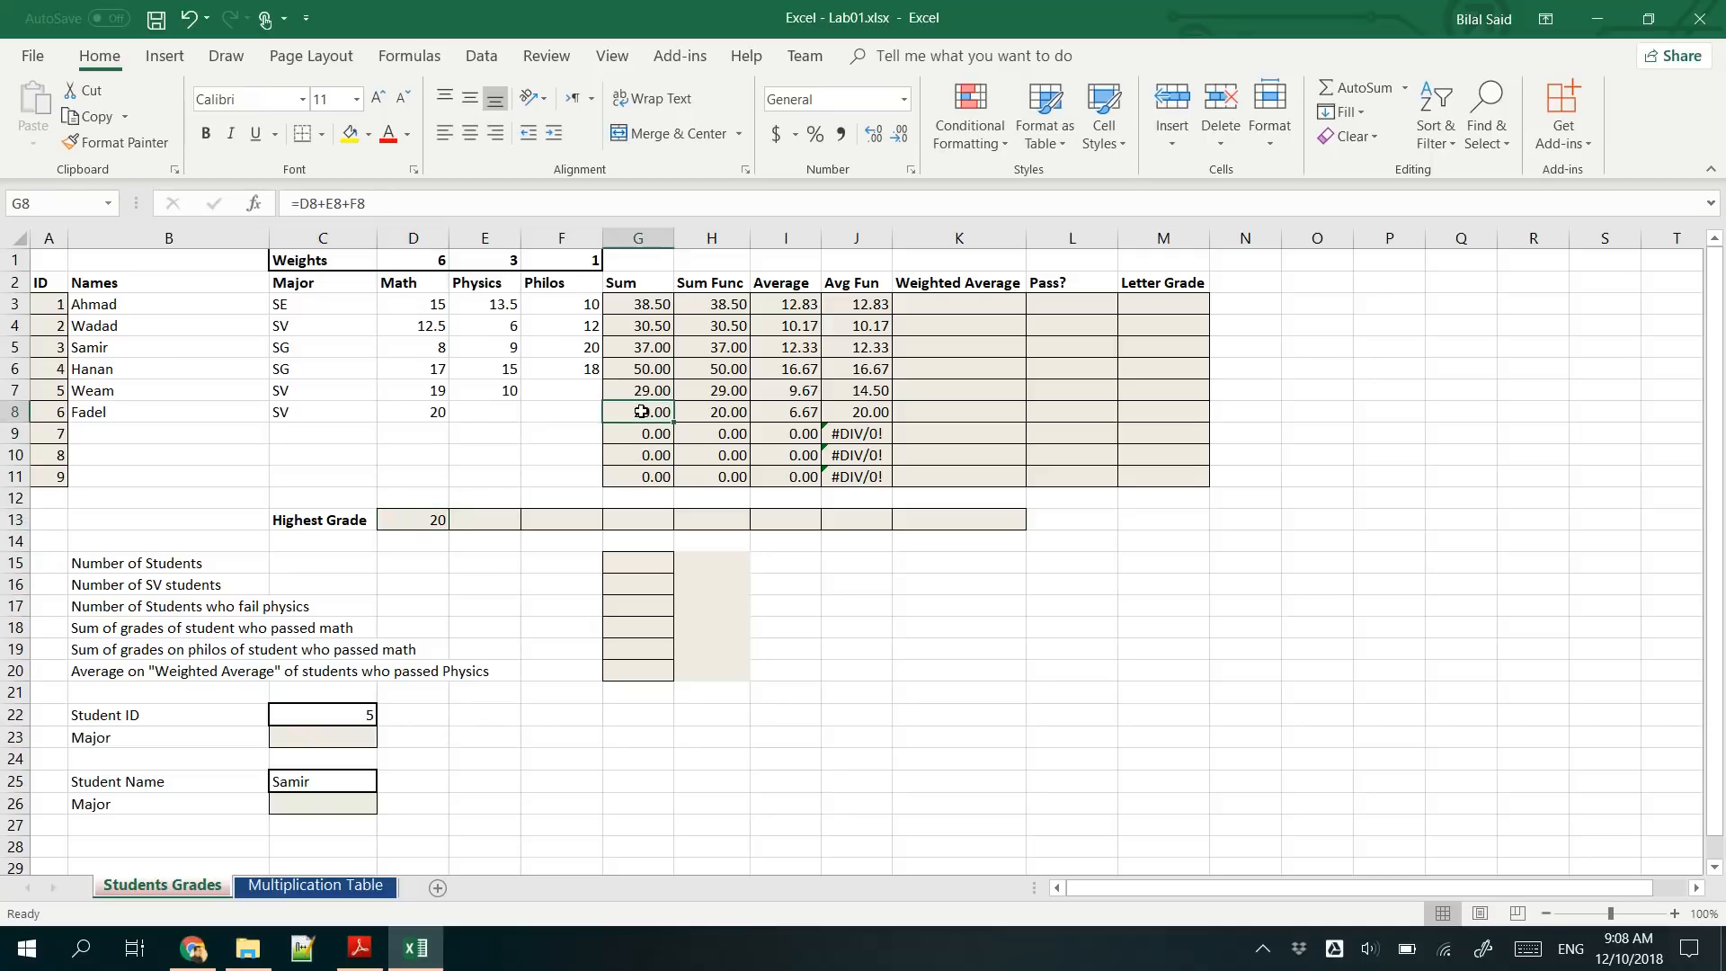
left_click(715, 411)
left_click(799, 412)
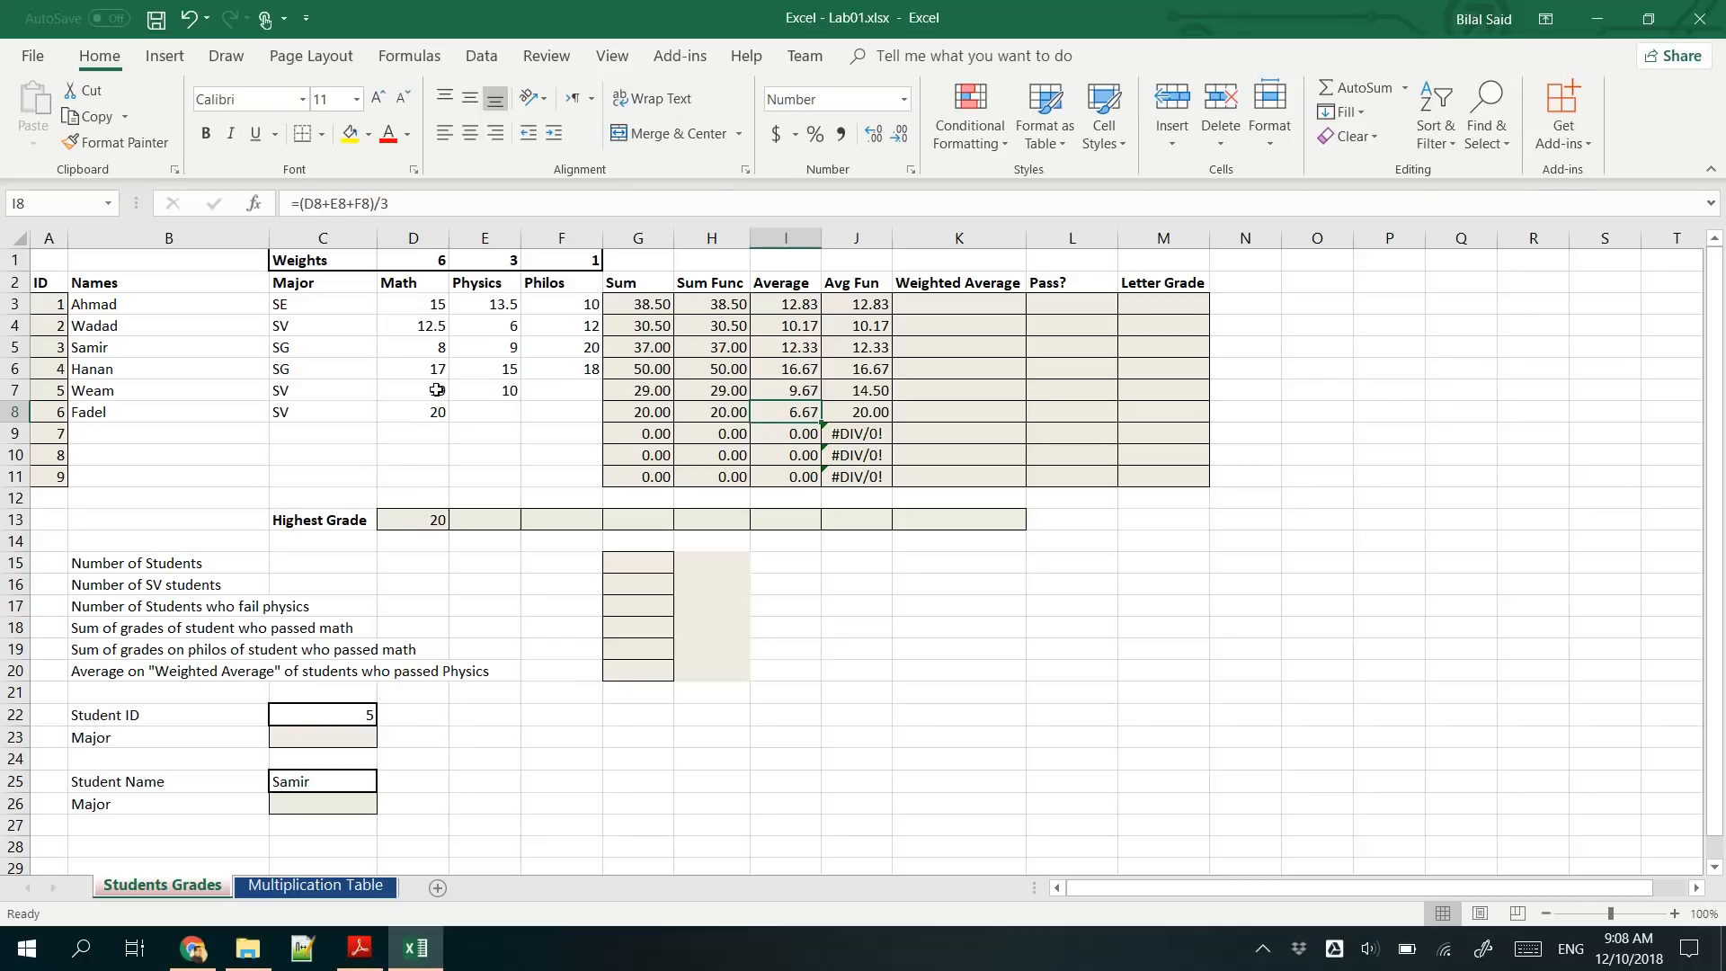
- Clear the Math grade in D8 and undo the deletion
left_click(416, 415)
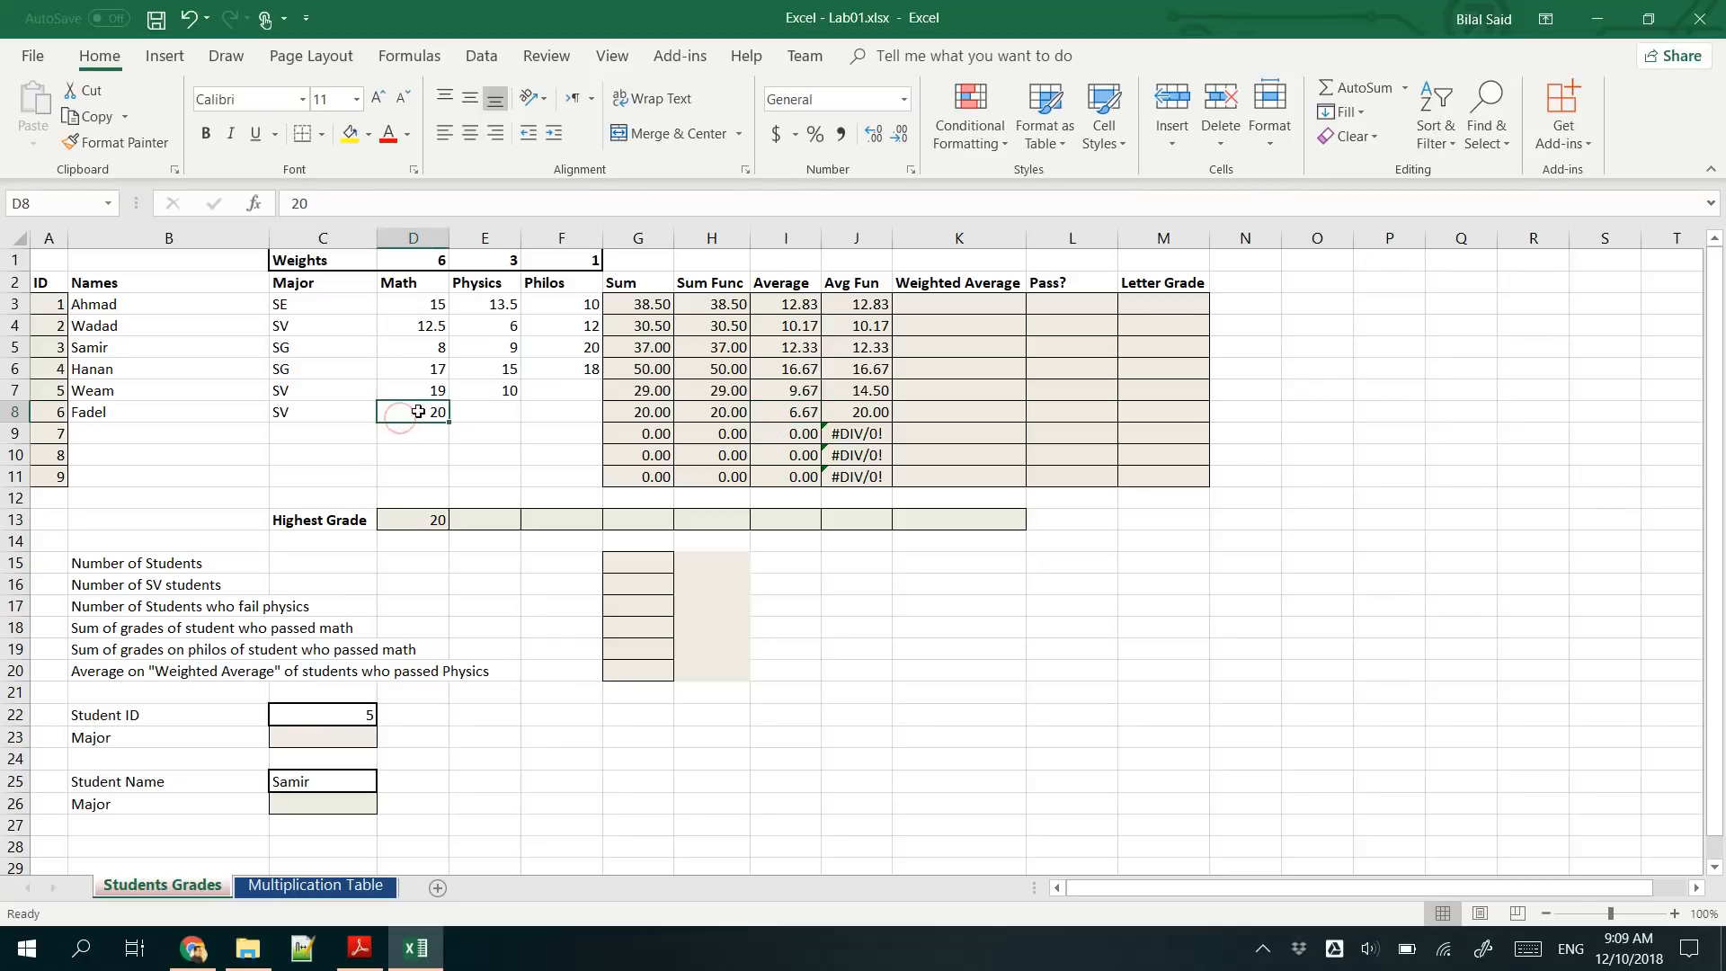
key("Delete")
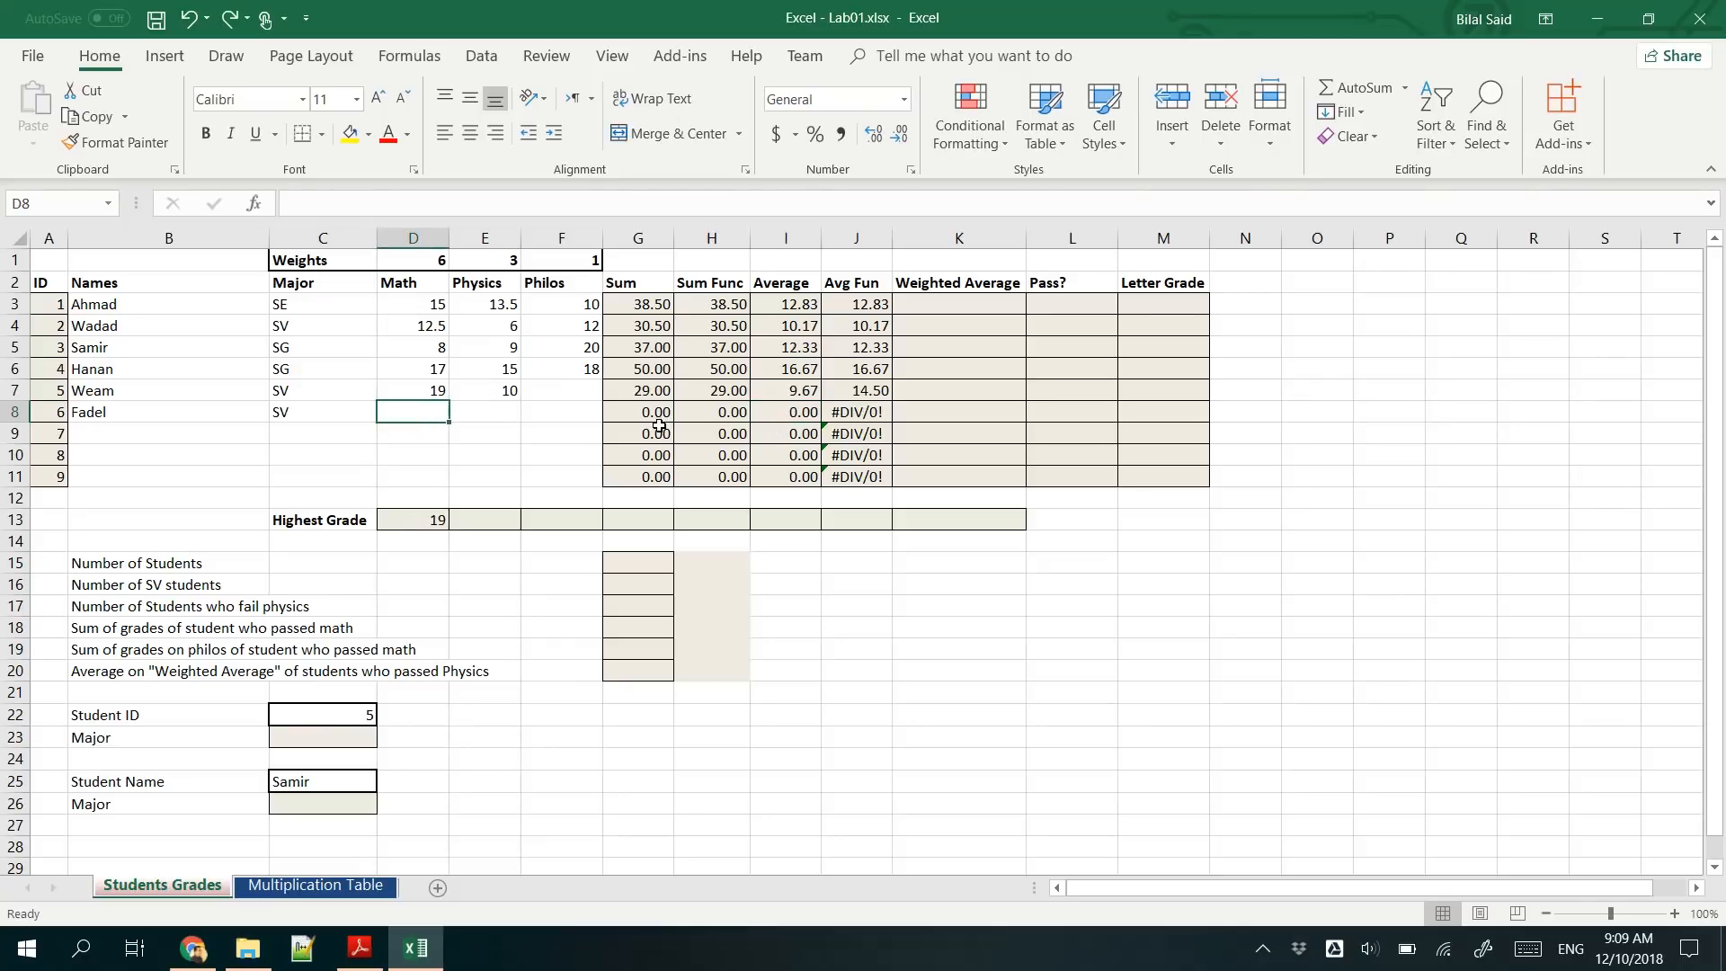
key("ctrl+z")
- Fill the D13 MAX formula across to K13 and check the range referenced by the copy in E13
left_click(427, 523)
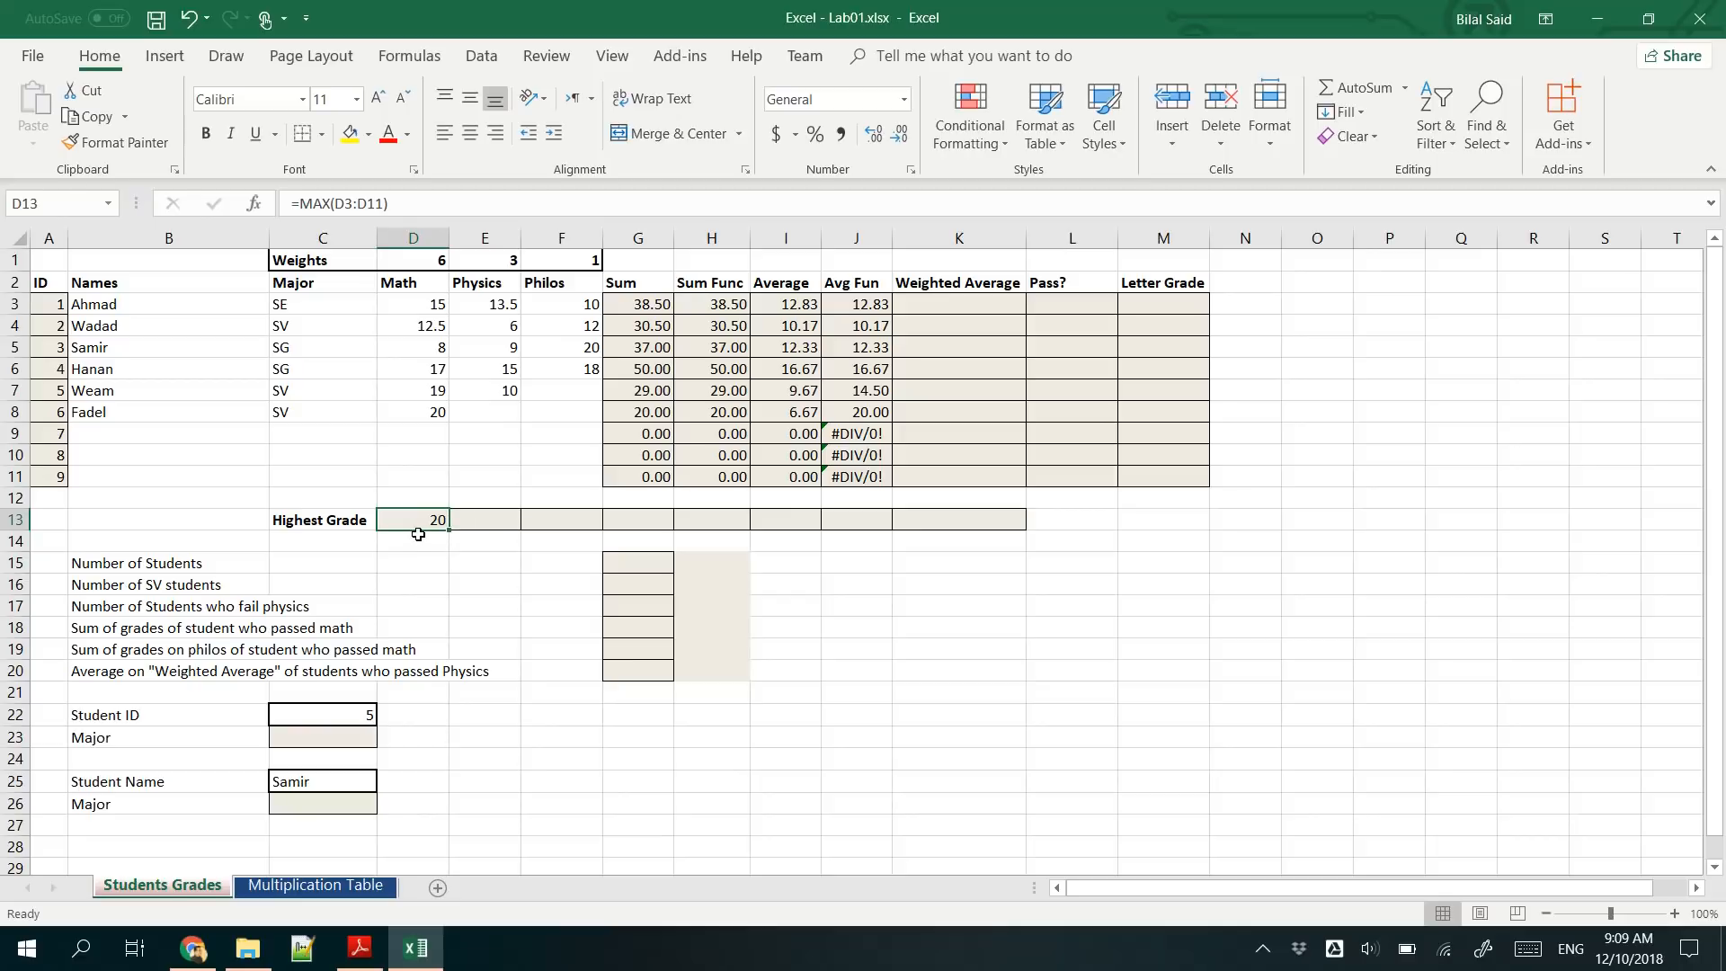
double_click(414, 522)
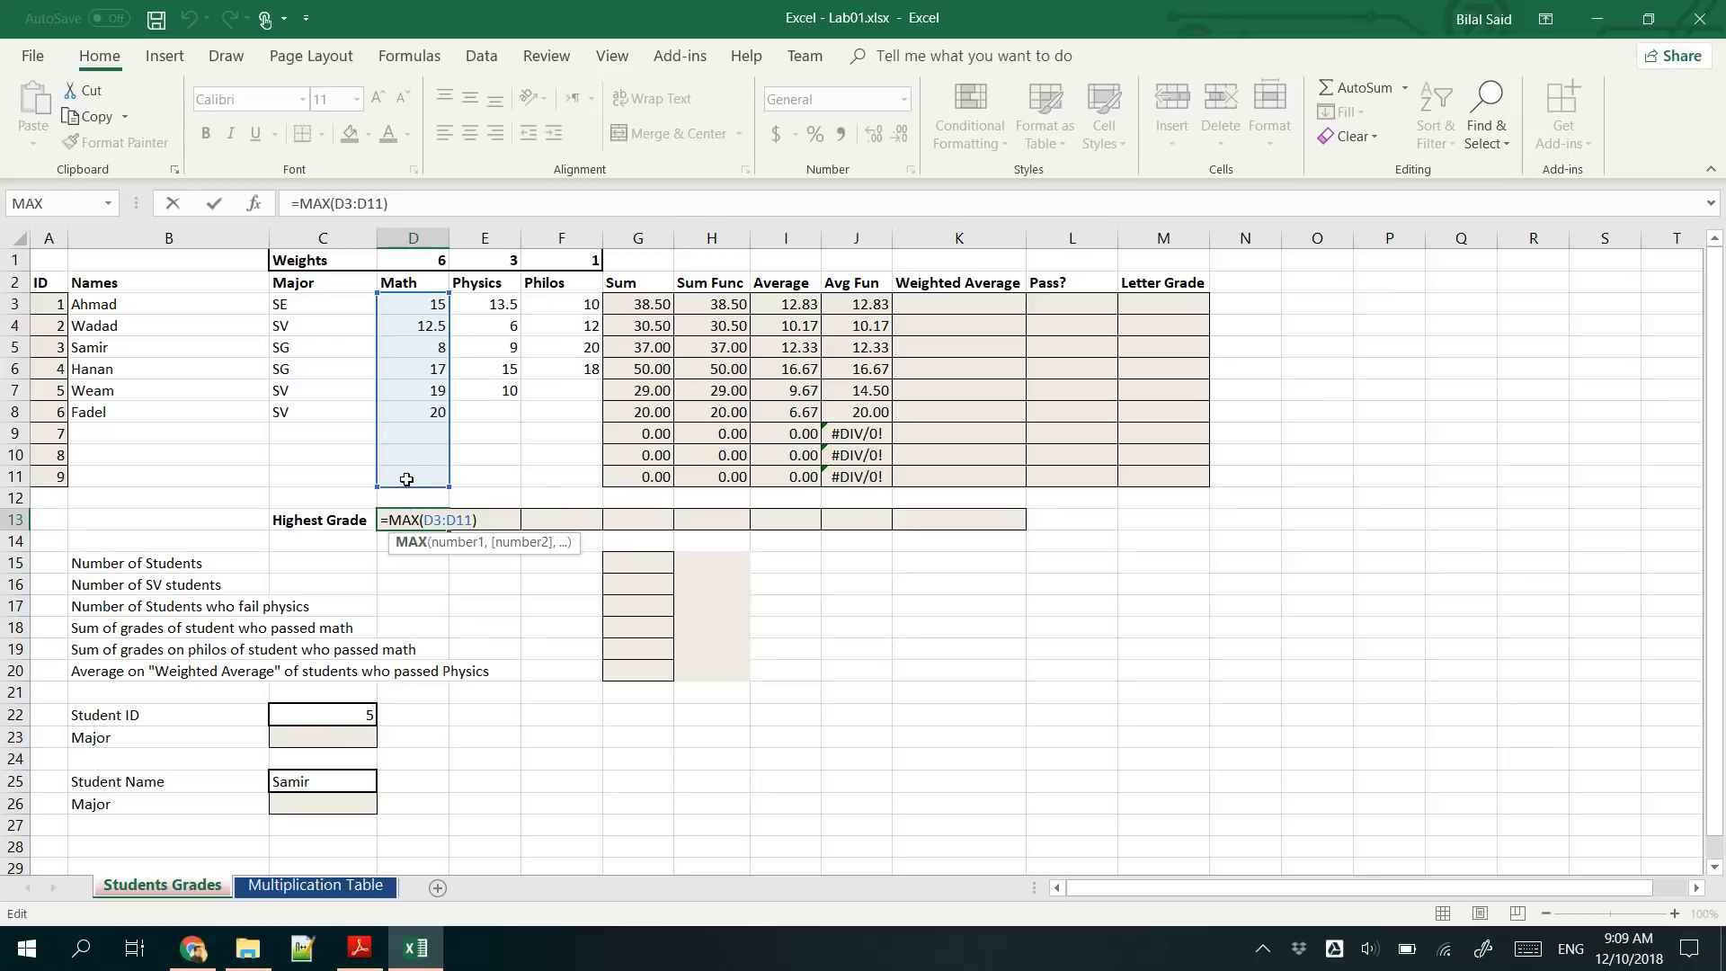
key("Escape")
left_click_drag(450, 530, 998, 539)
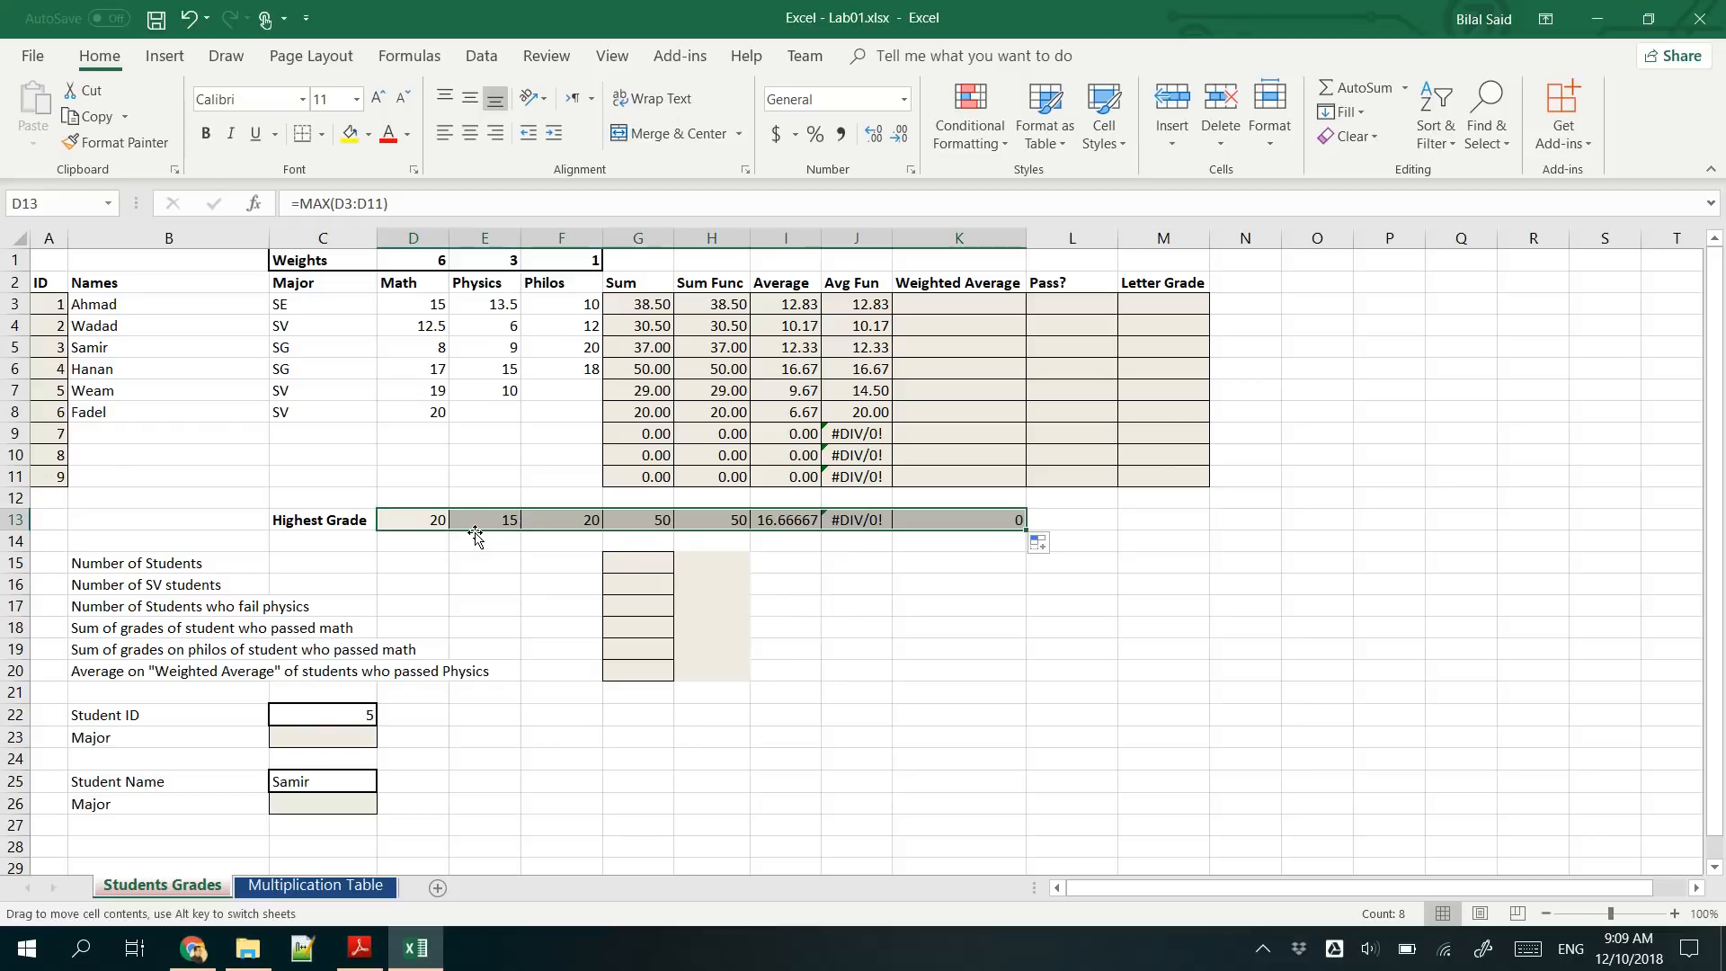
left_click(476, 526)
double_click(482, 520)
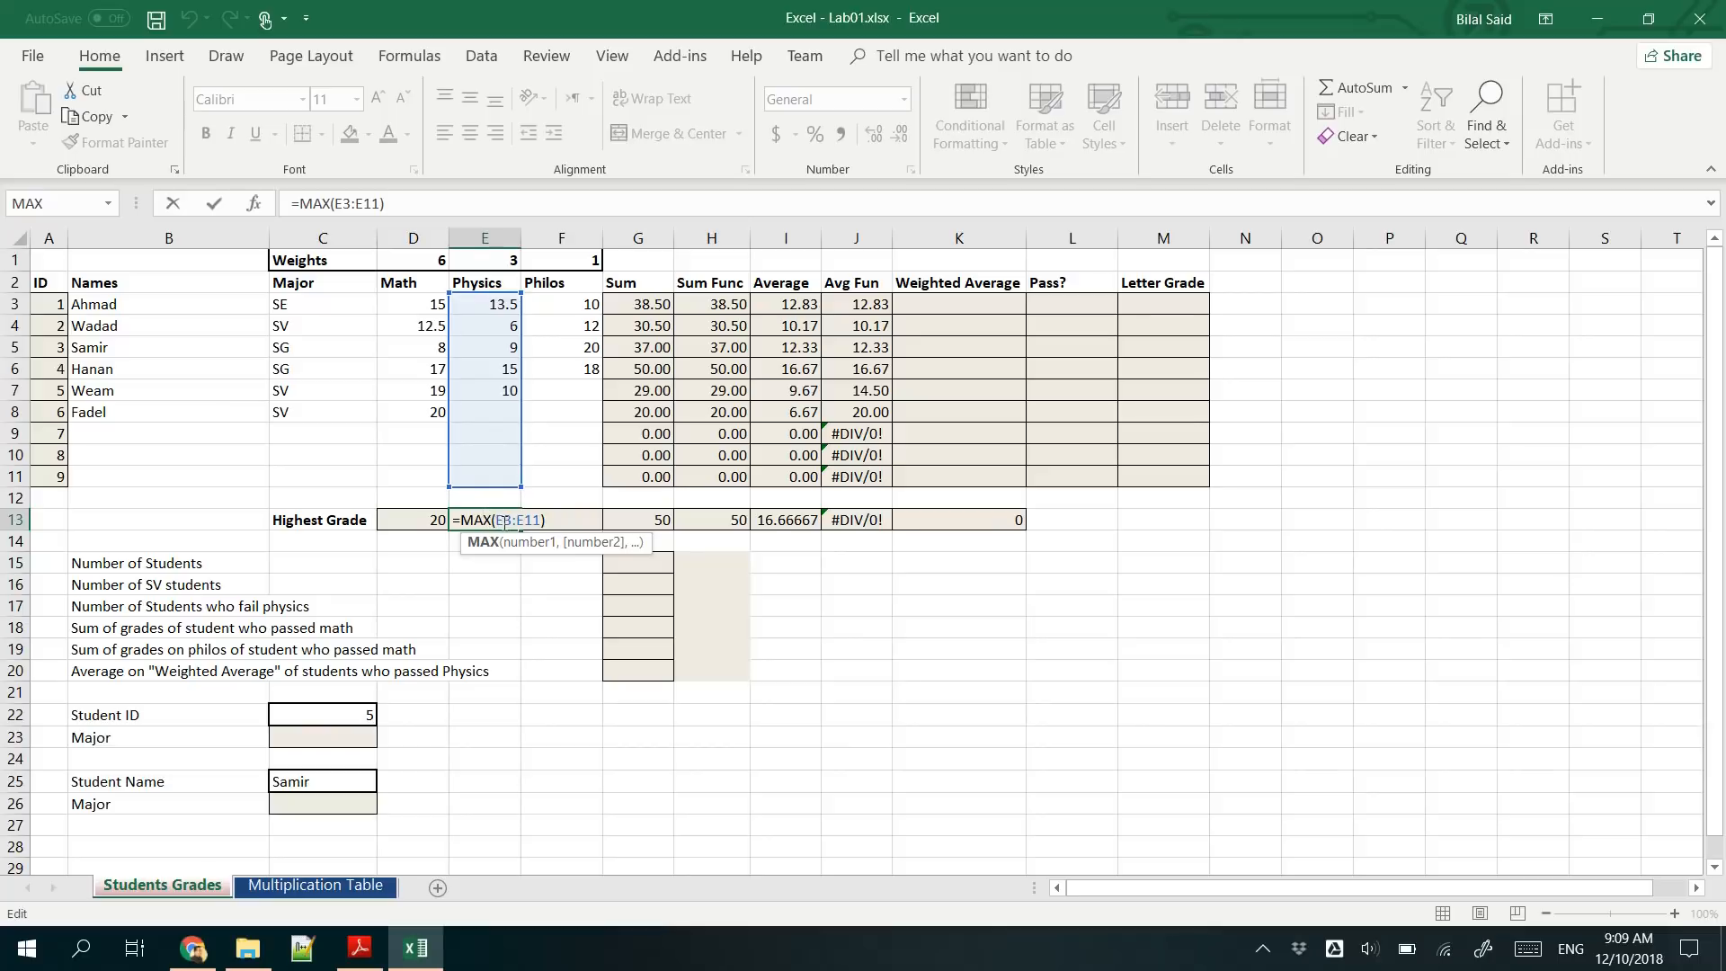
left_click_drag(497, 519, 541, 520)
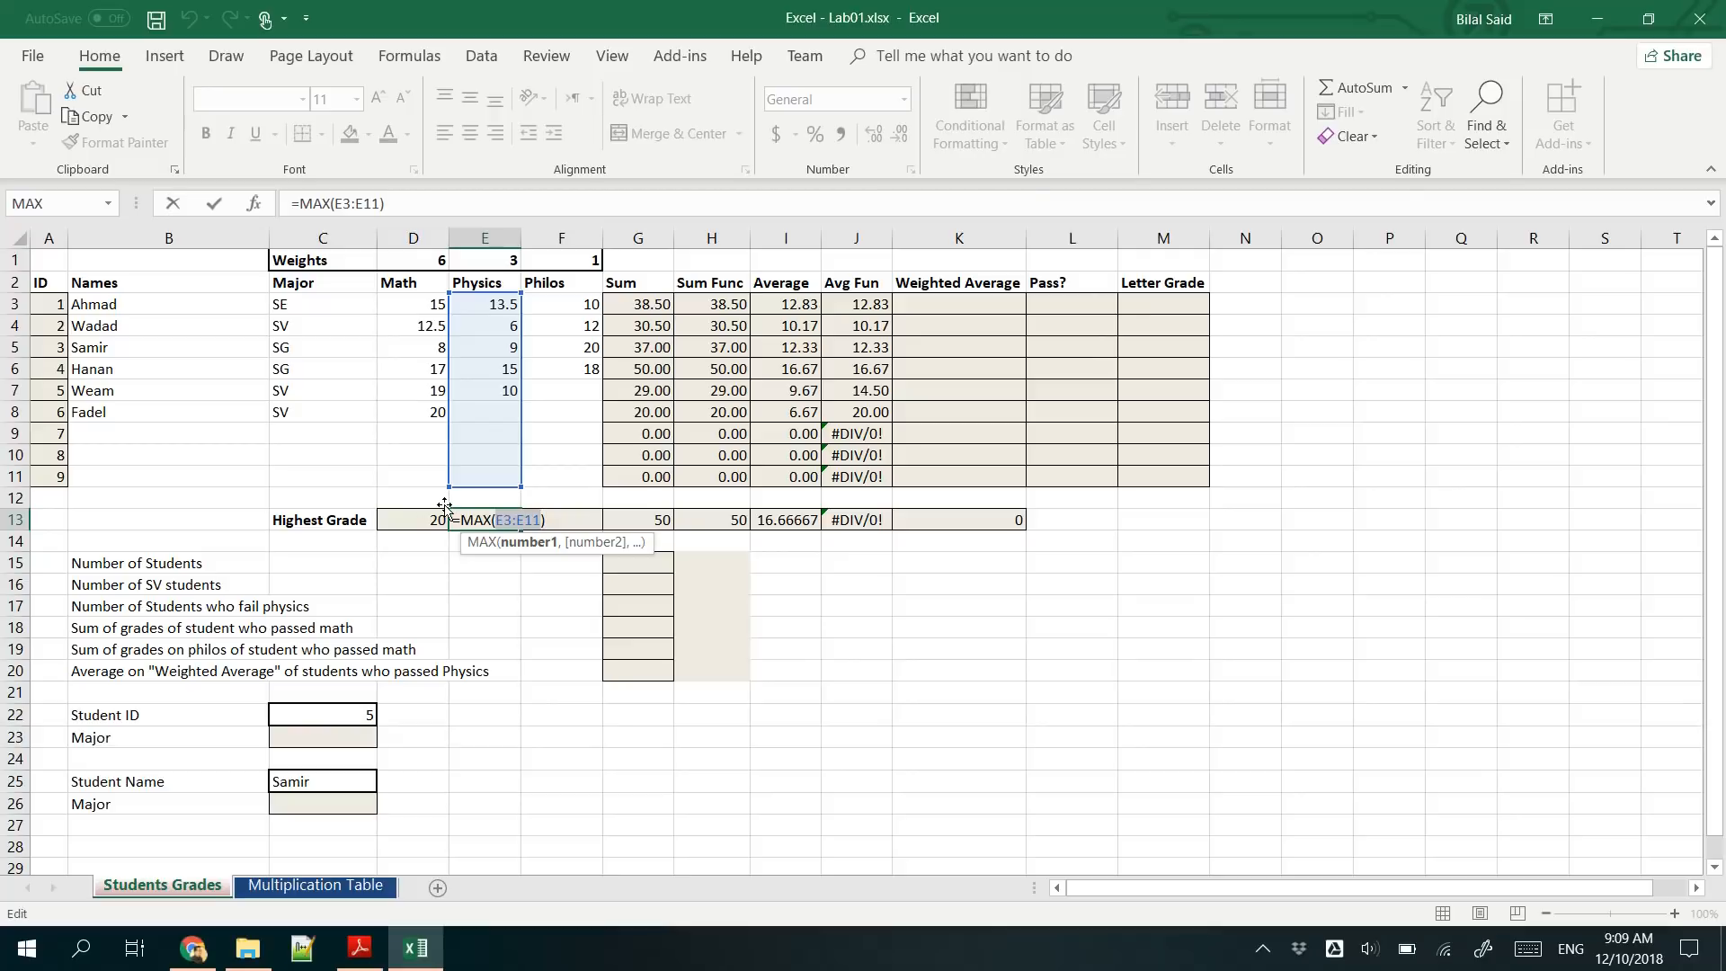
key("Return")
left_click(486, 520)
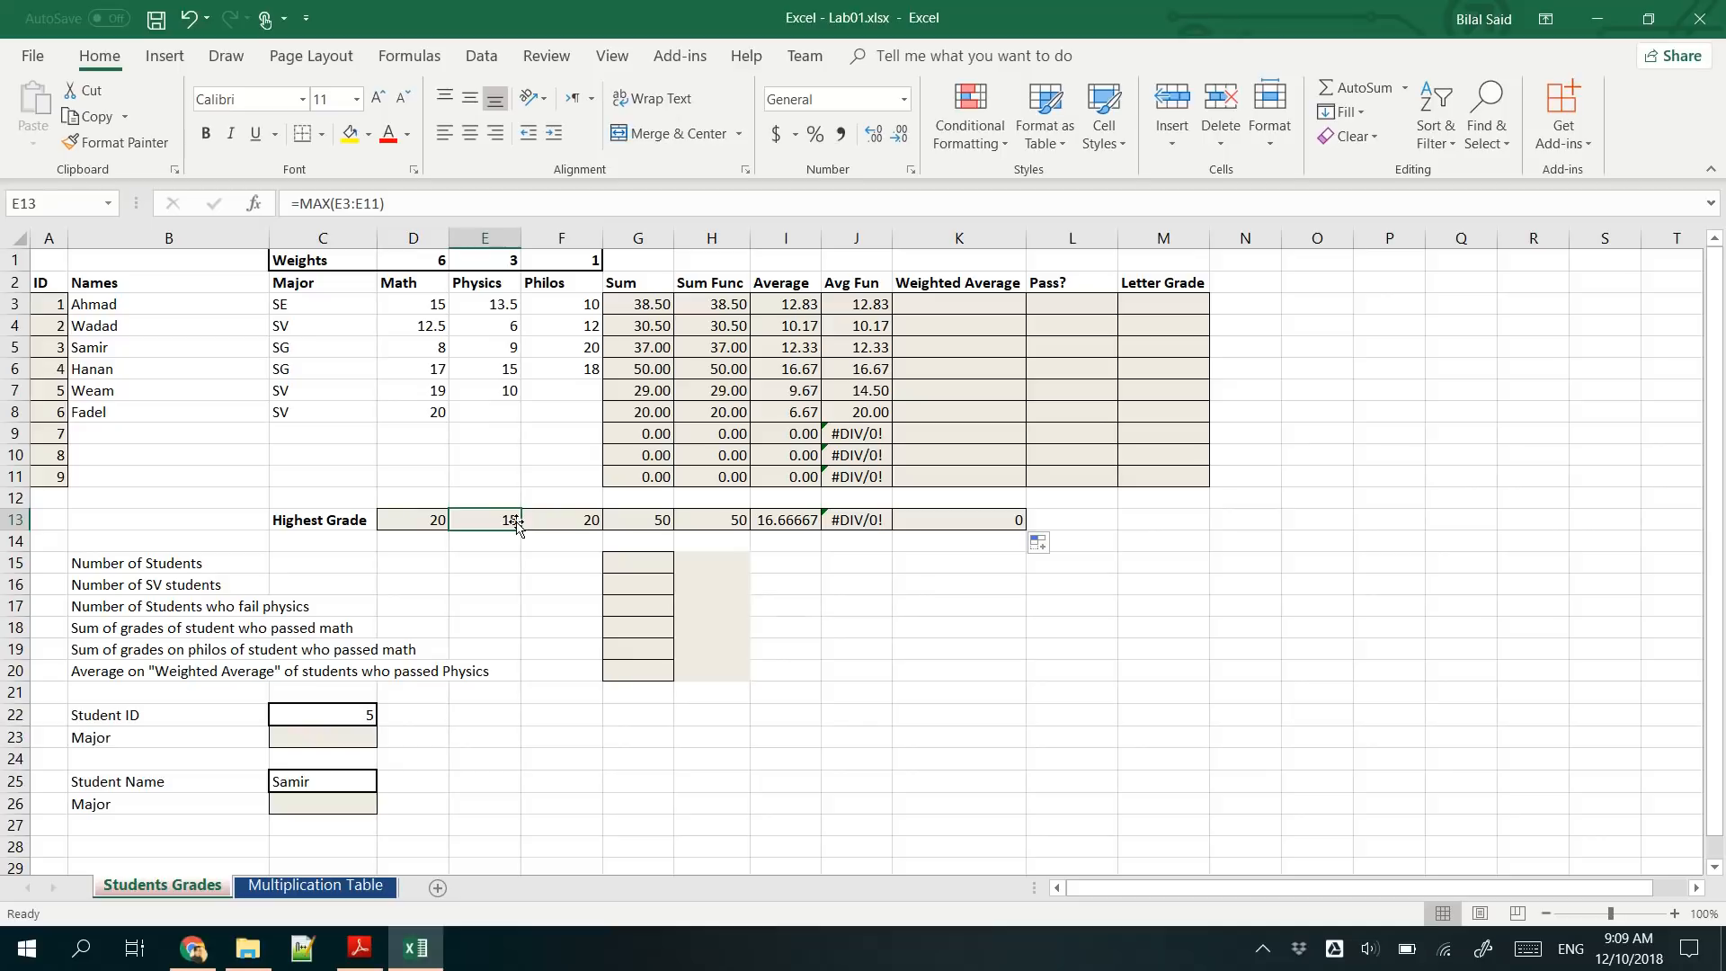
- Review the subject weights in row 1 and begin the weighted average formula in K3 with =D3*D1
left_click(969, 304)
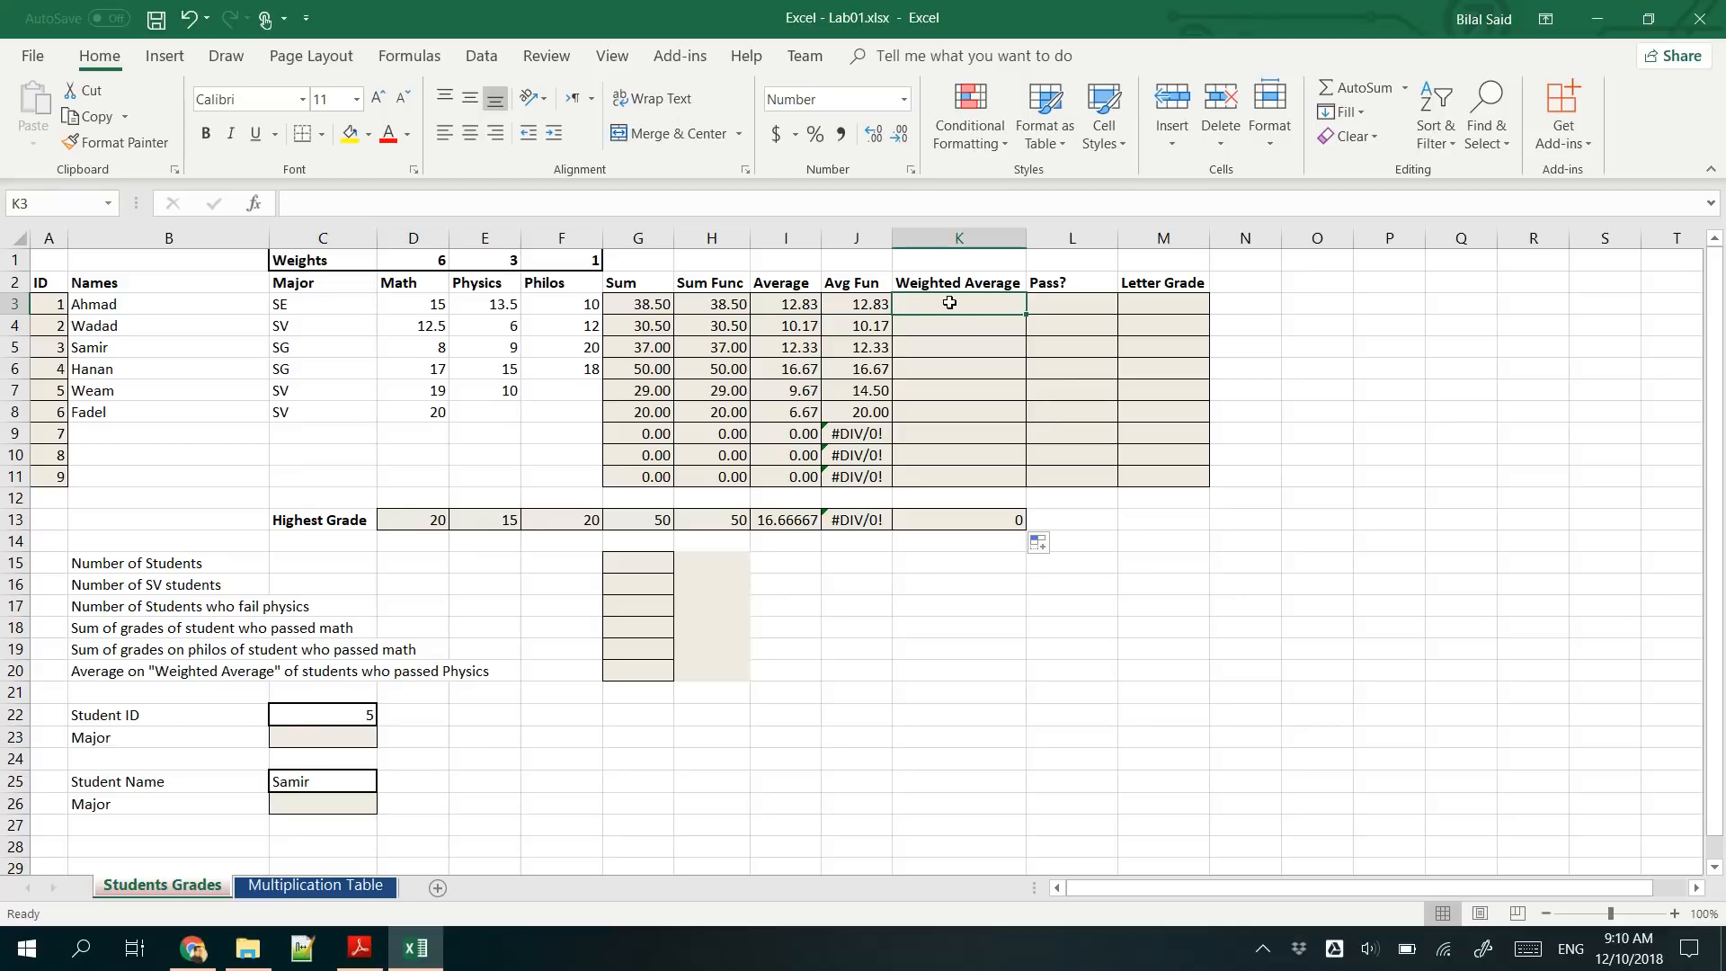
left_click(424, 310)
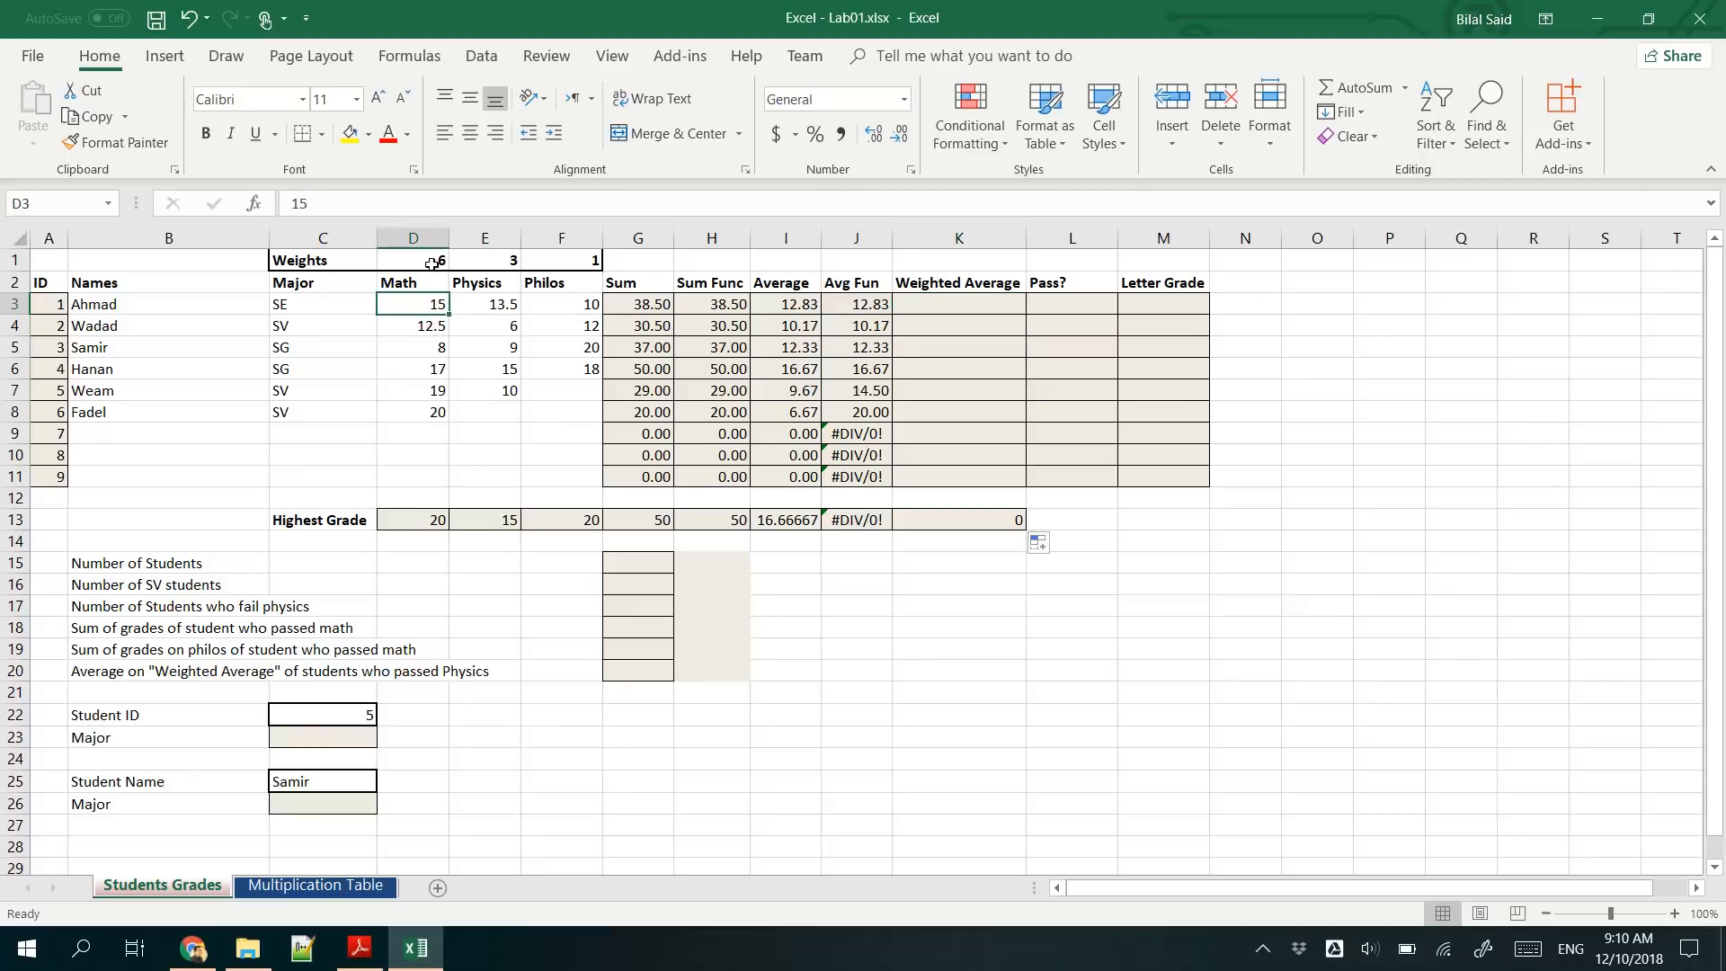
left_click(485, 260)
left_click(575, 259)
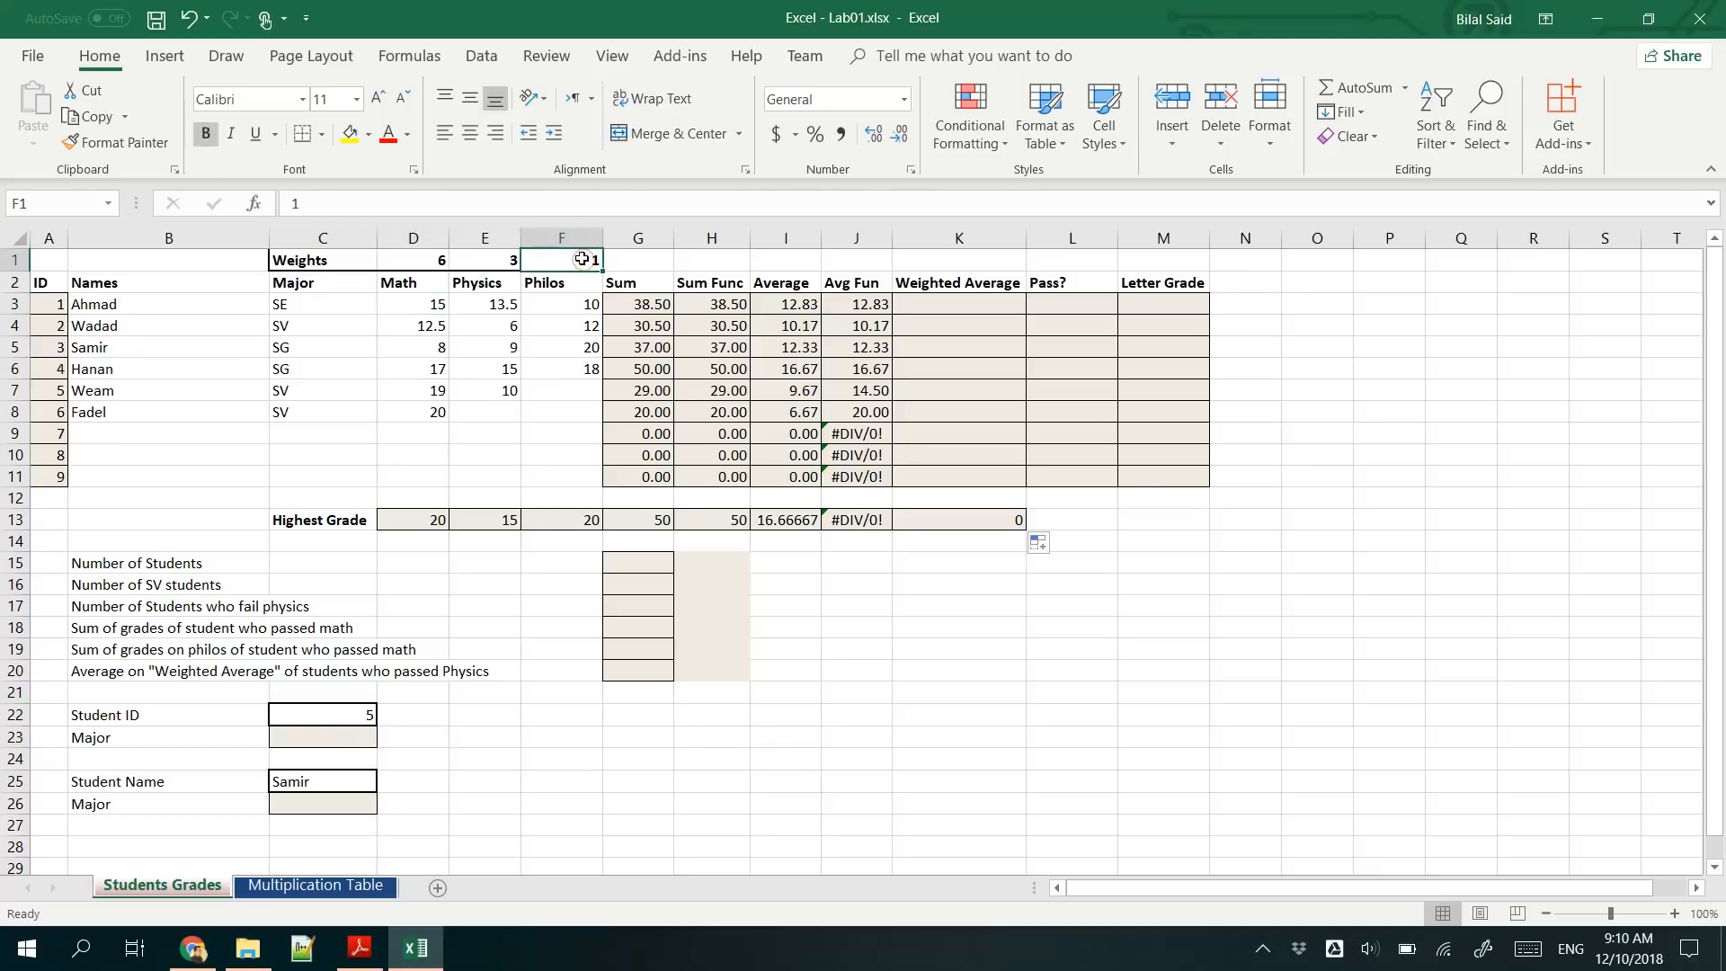
left_click(941, 305)
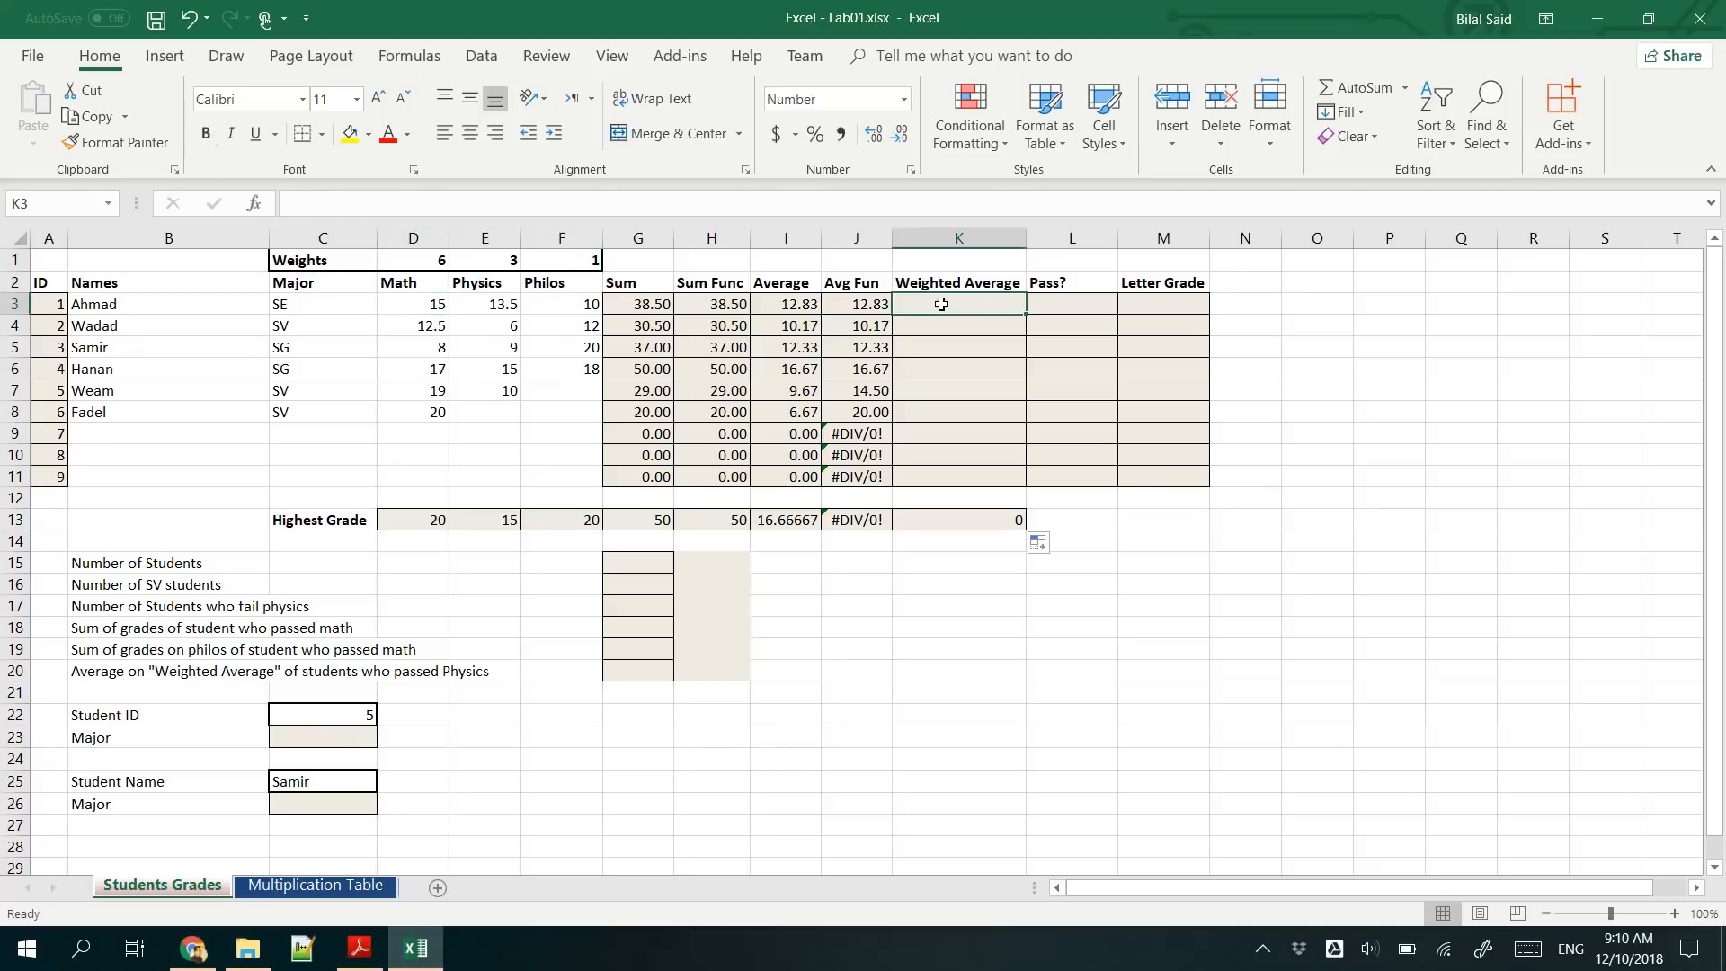
type("=")
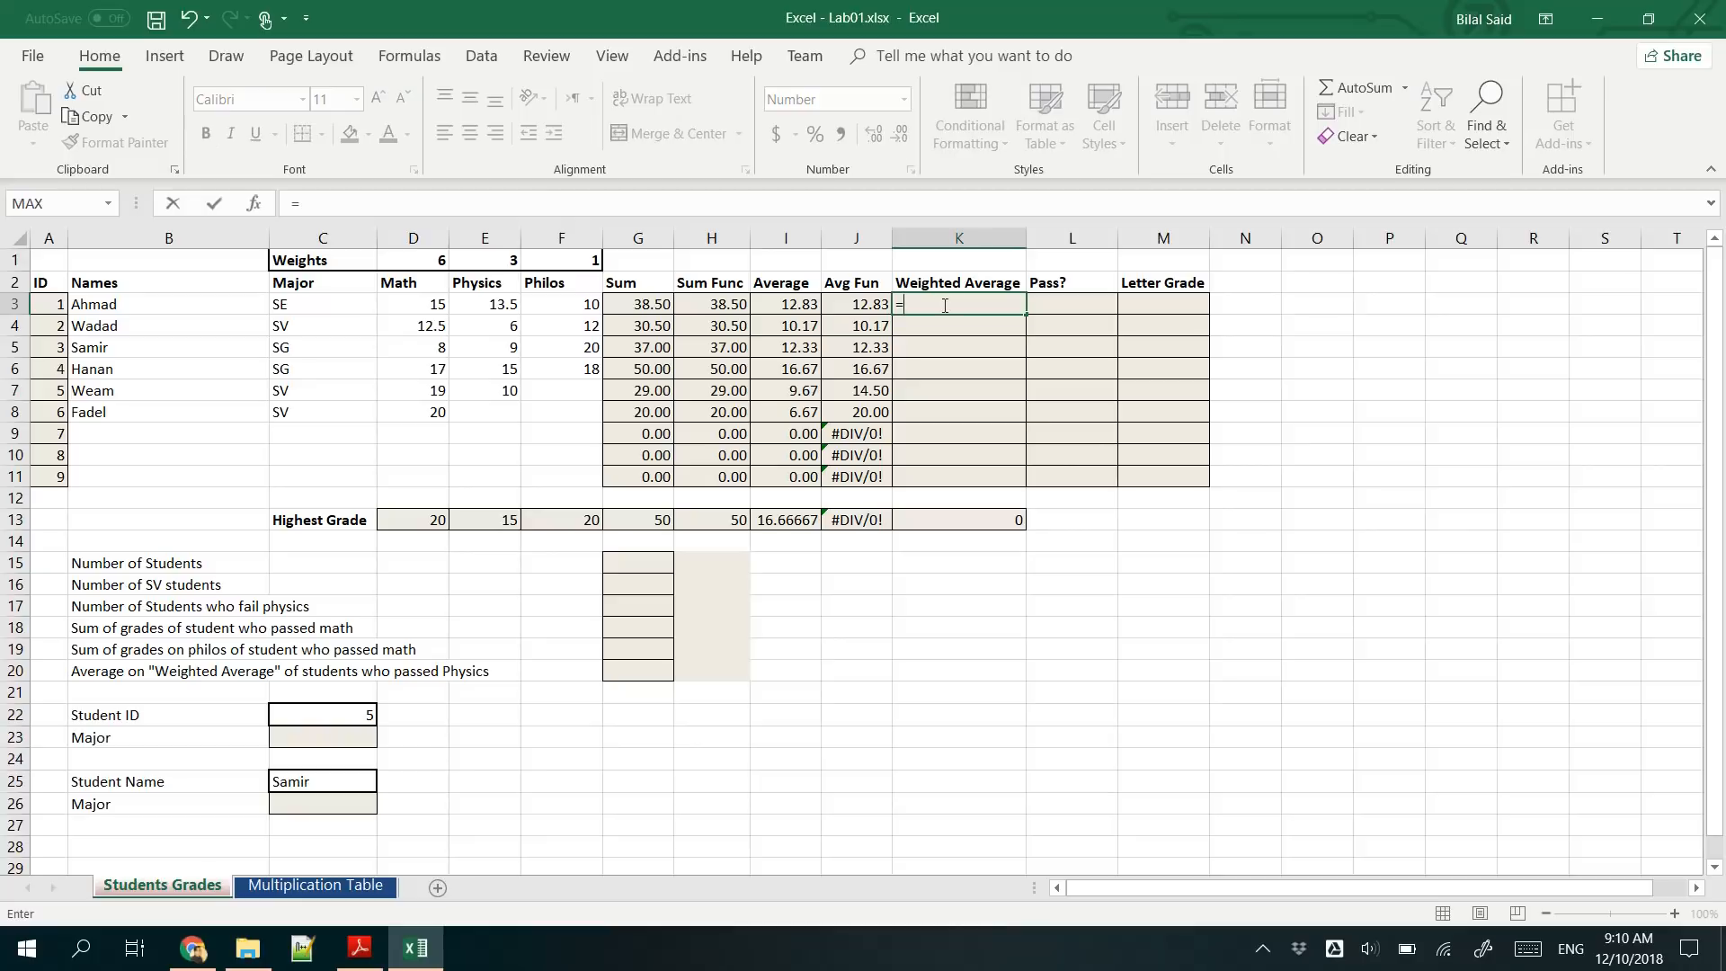
left_click(418, 309)
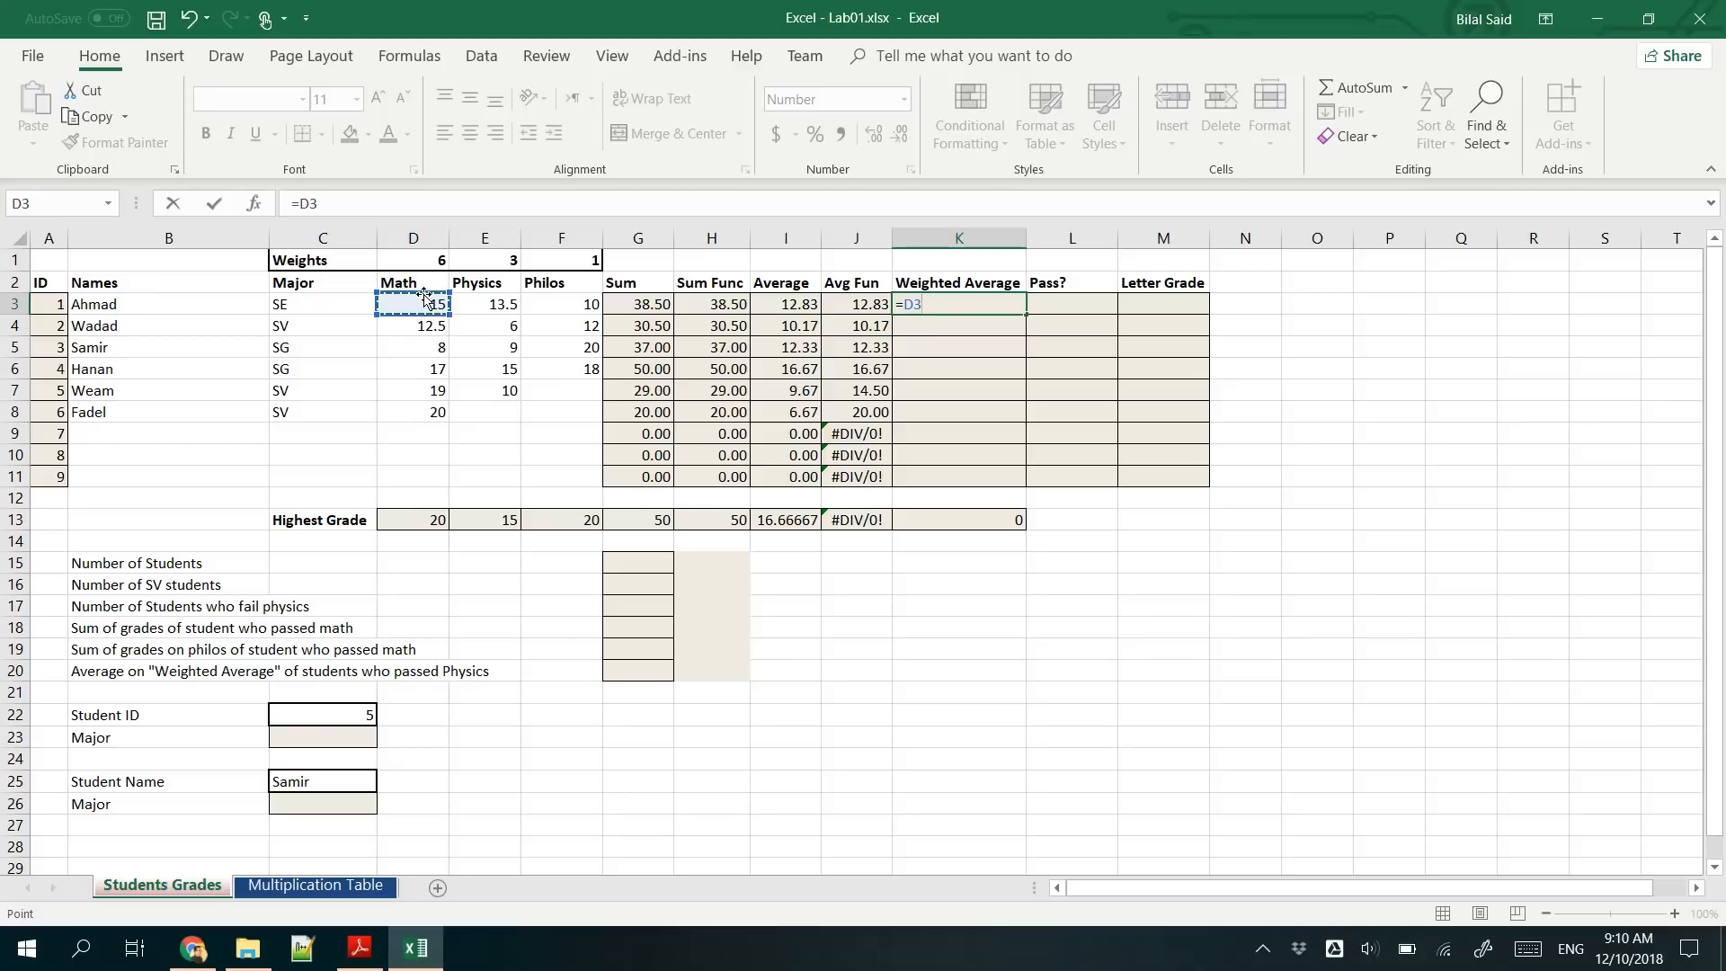
type("*")
left_click(404, 260)
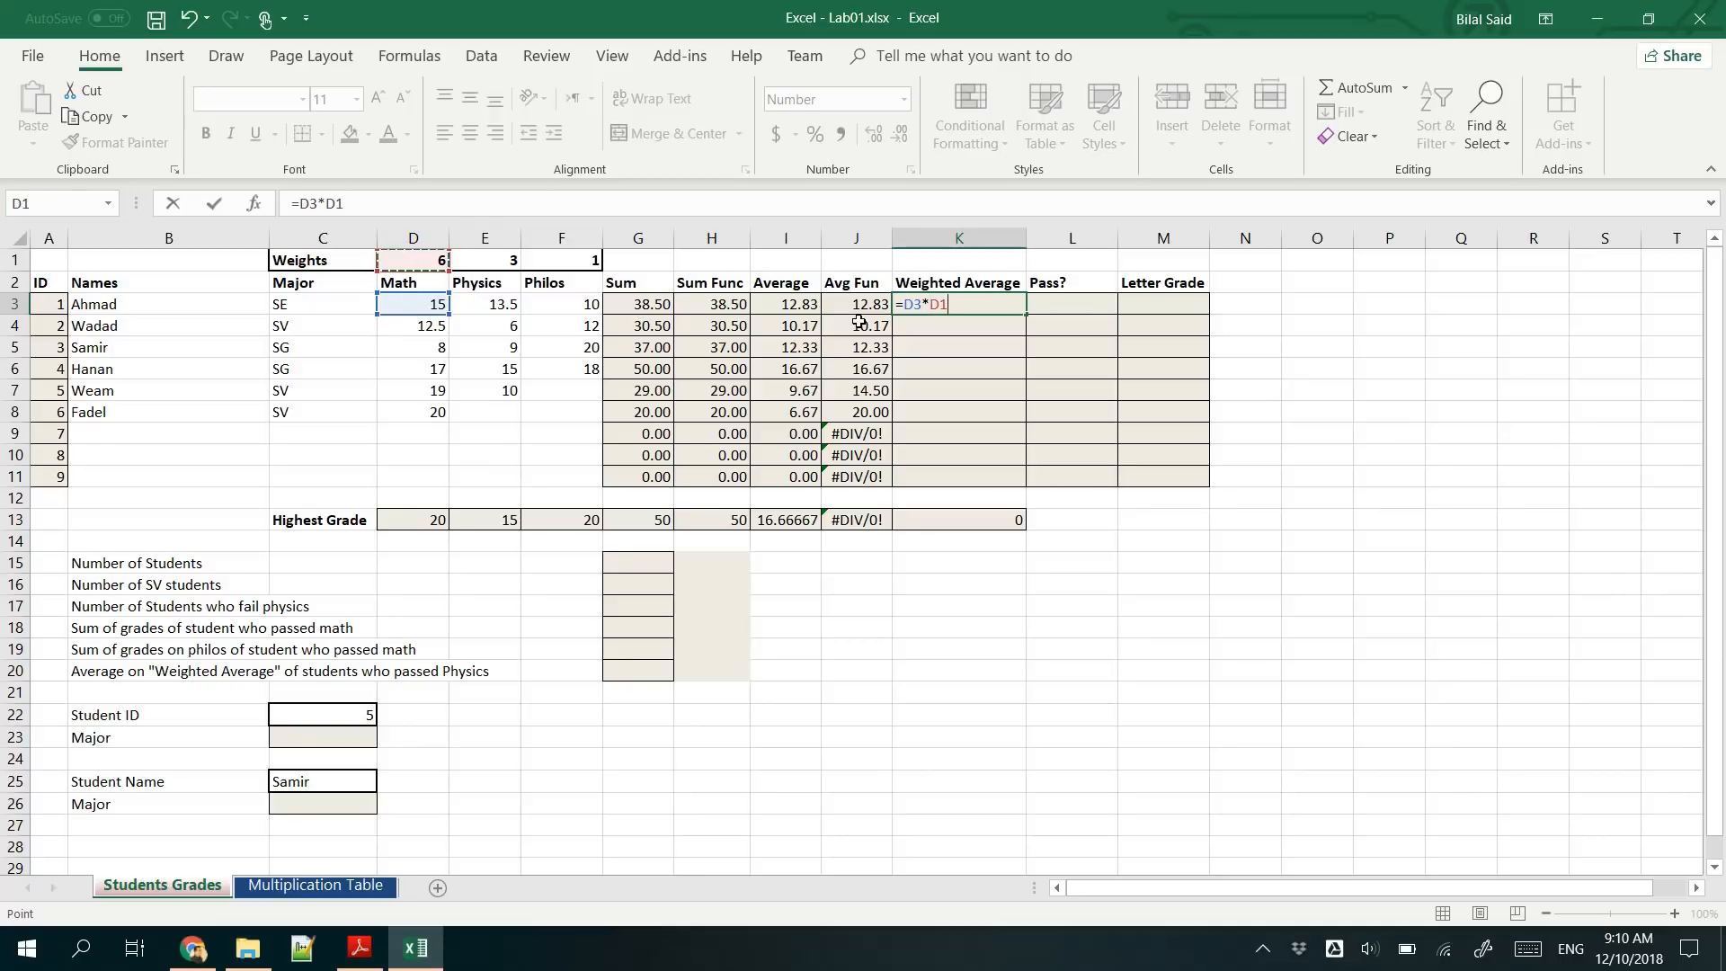
- Extend the K3 formula with the weighted Physics and Philos grades, +E3*E1+F3*F1
type("+")
left_click(501, 304)
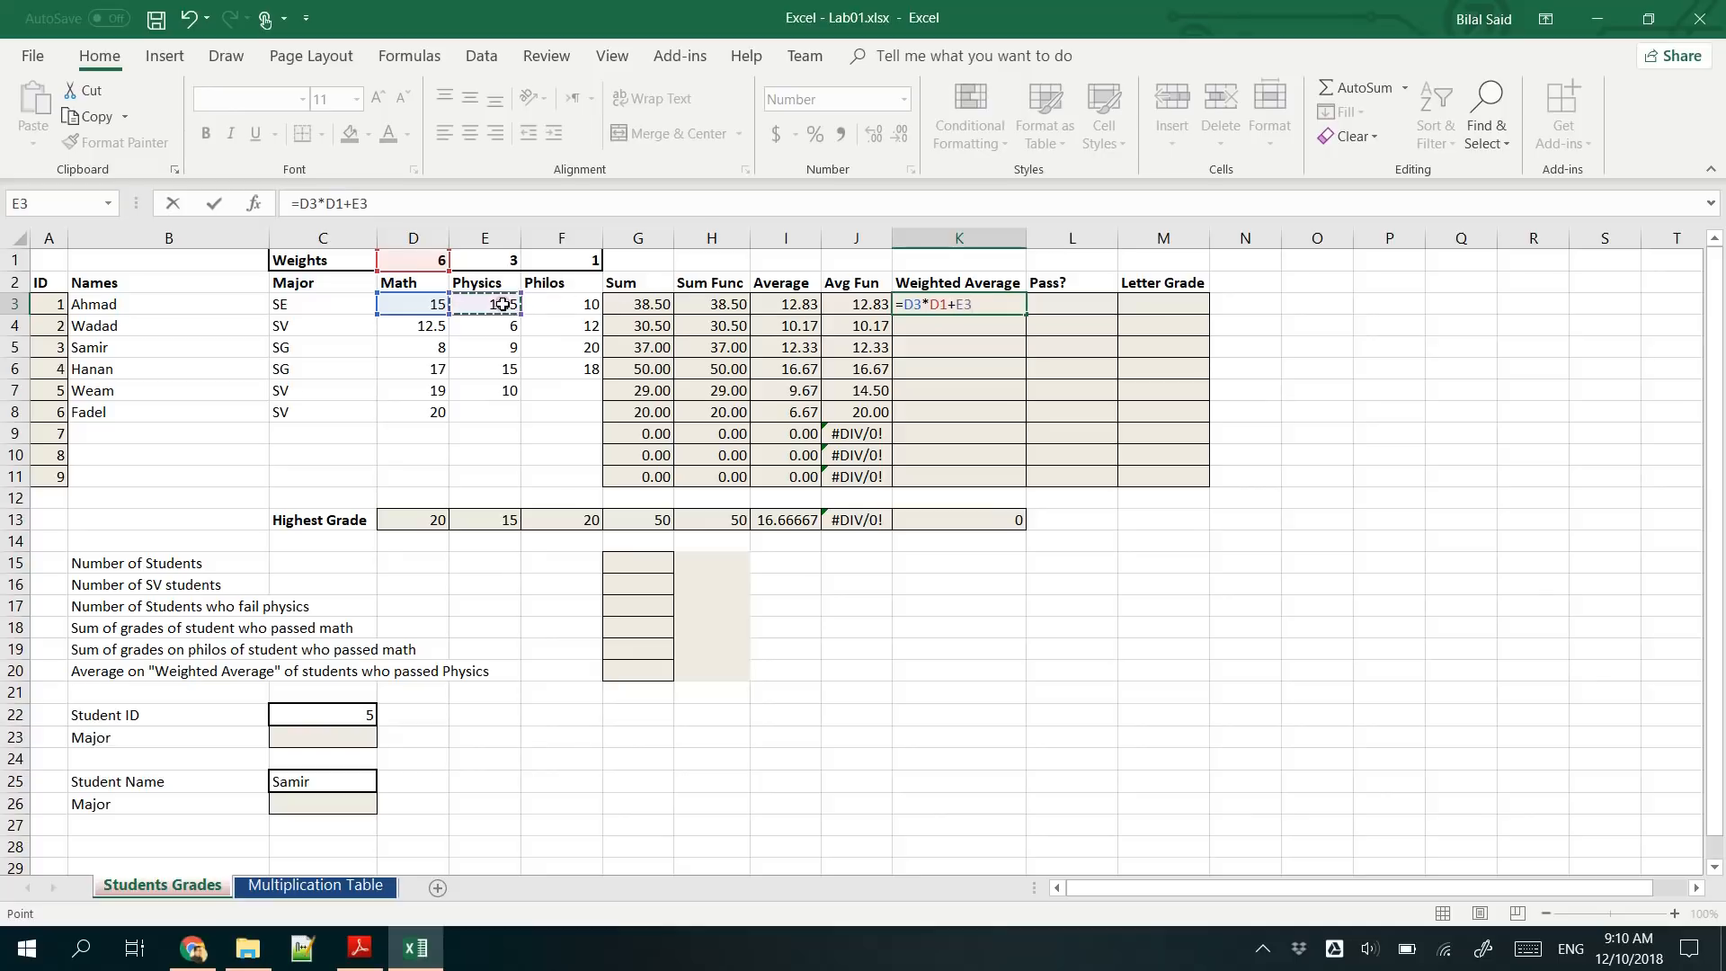
type("*")
left_click(494, 261)
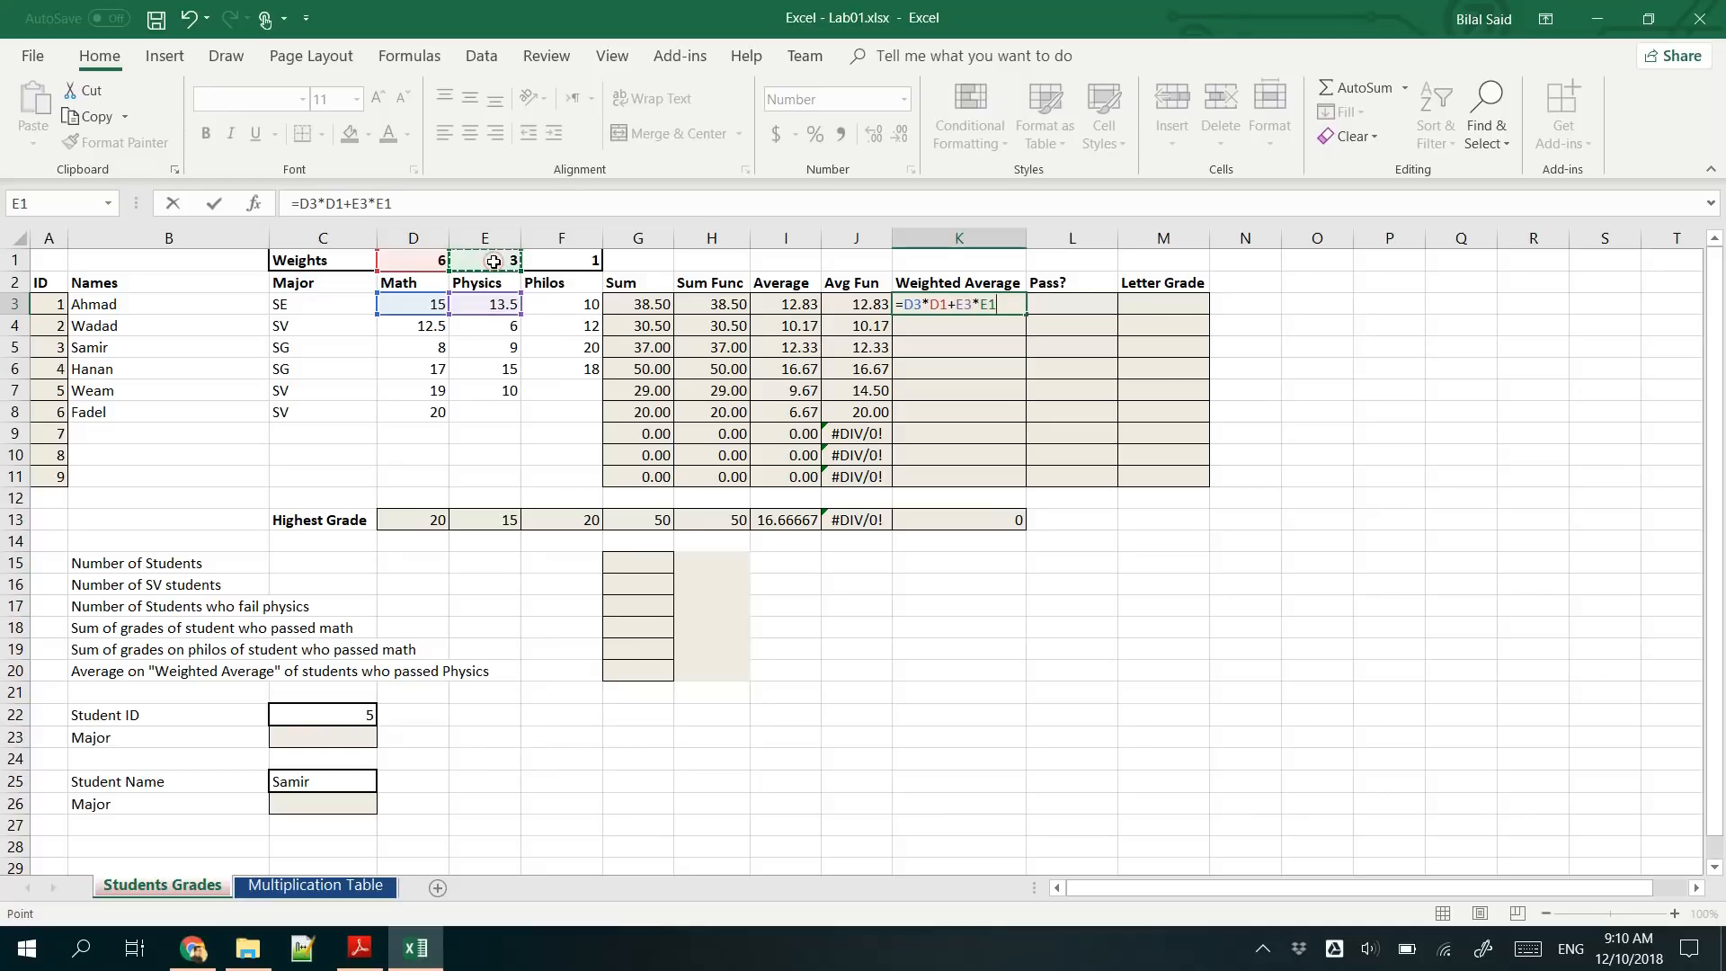
type("+")
left_click(572, 304)
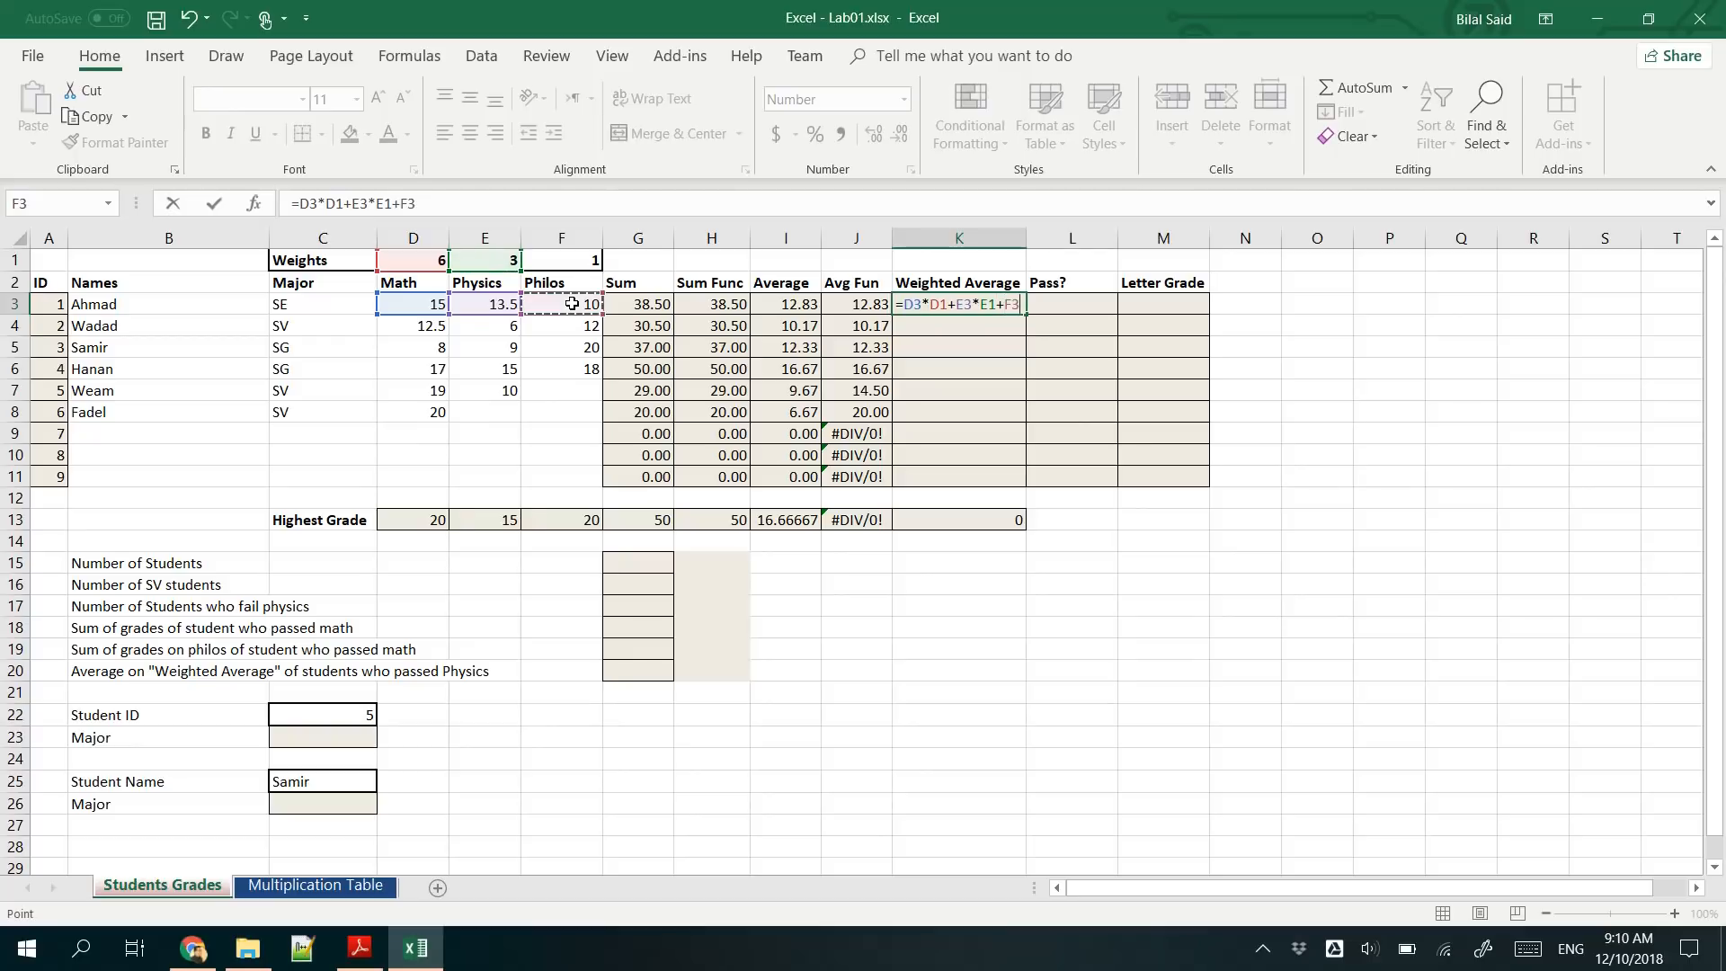
type("*")
left_click(562, 259)
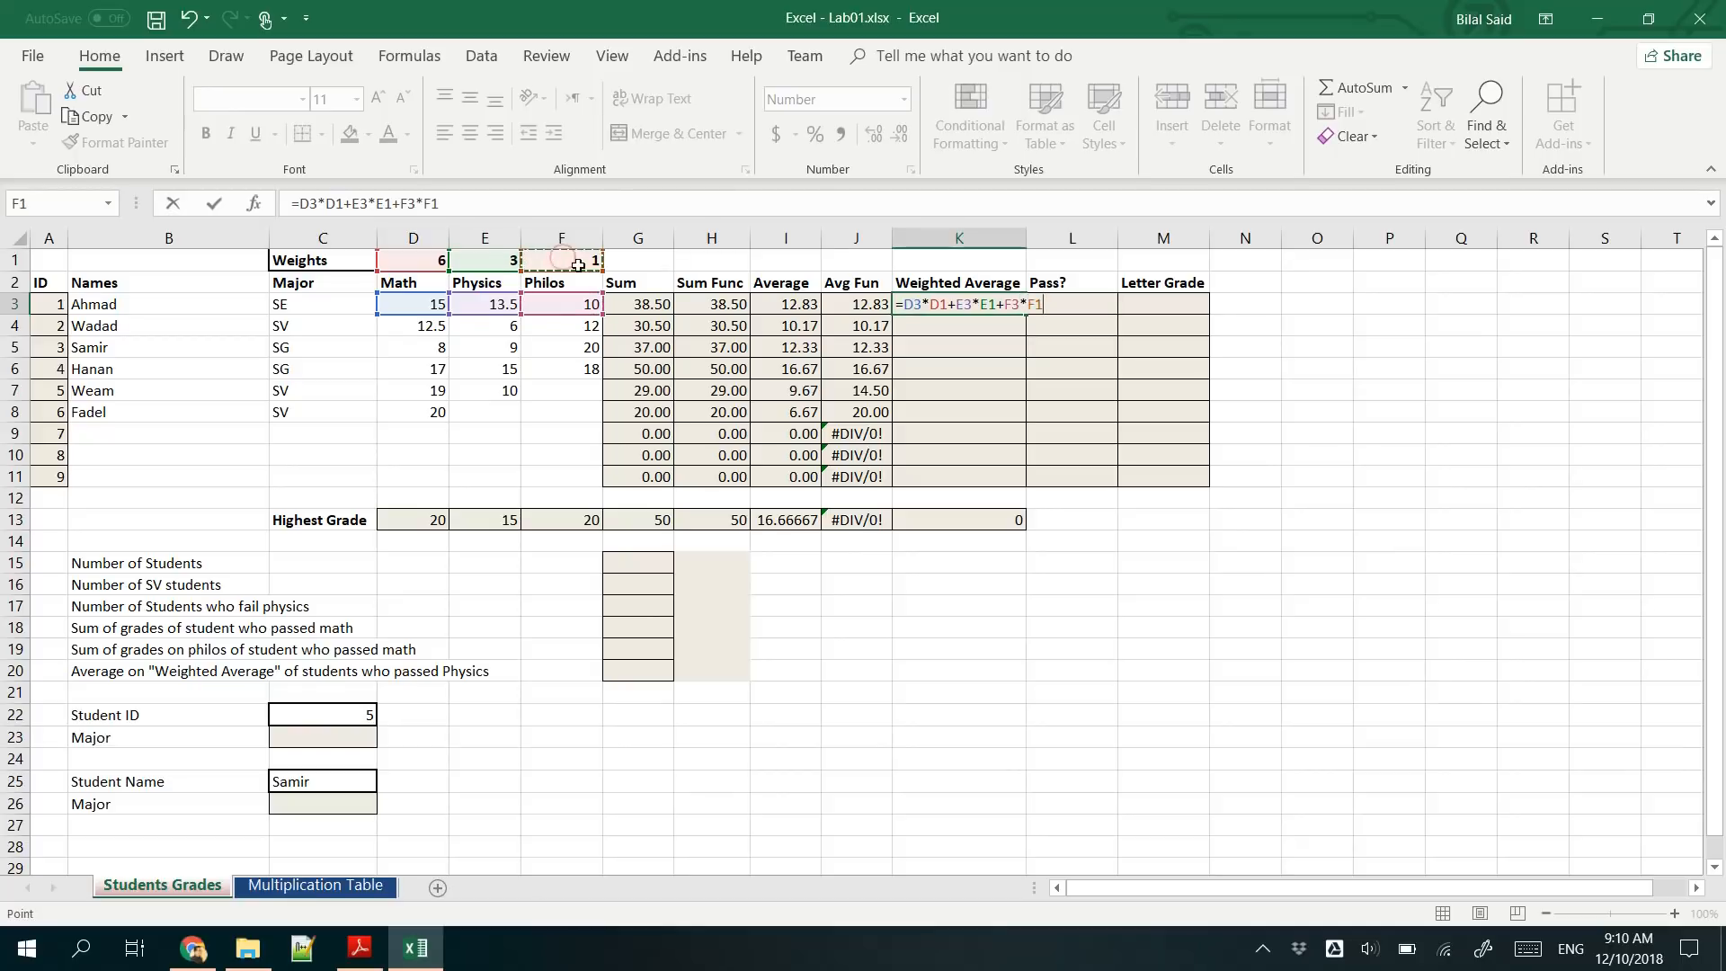
- Enclose the sum of weighted grades in the K3 formula in parentheses
left_click(537, 199)
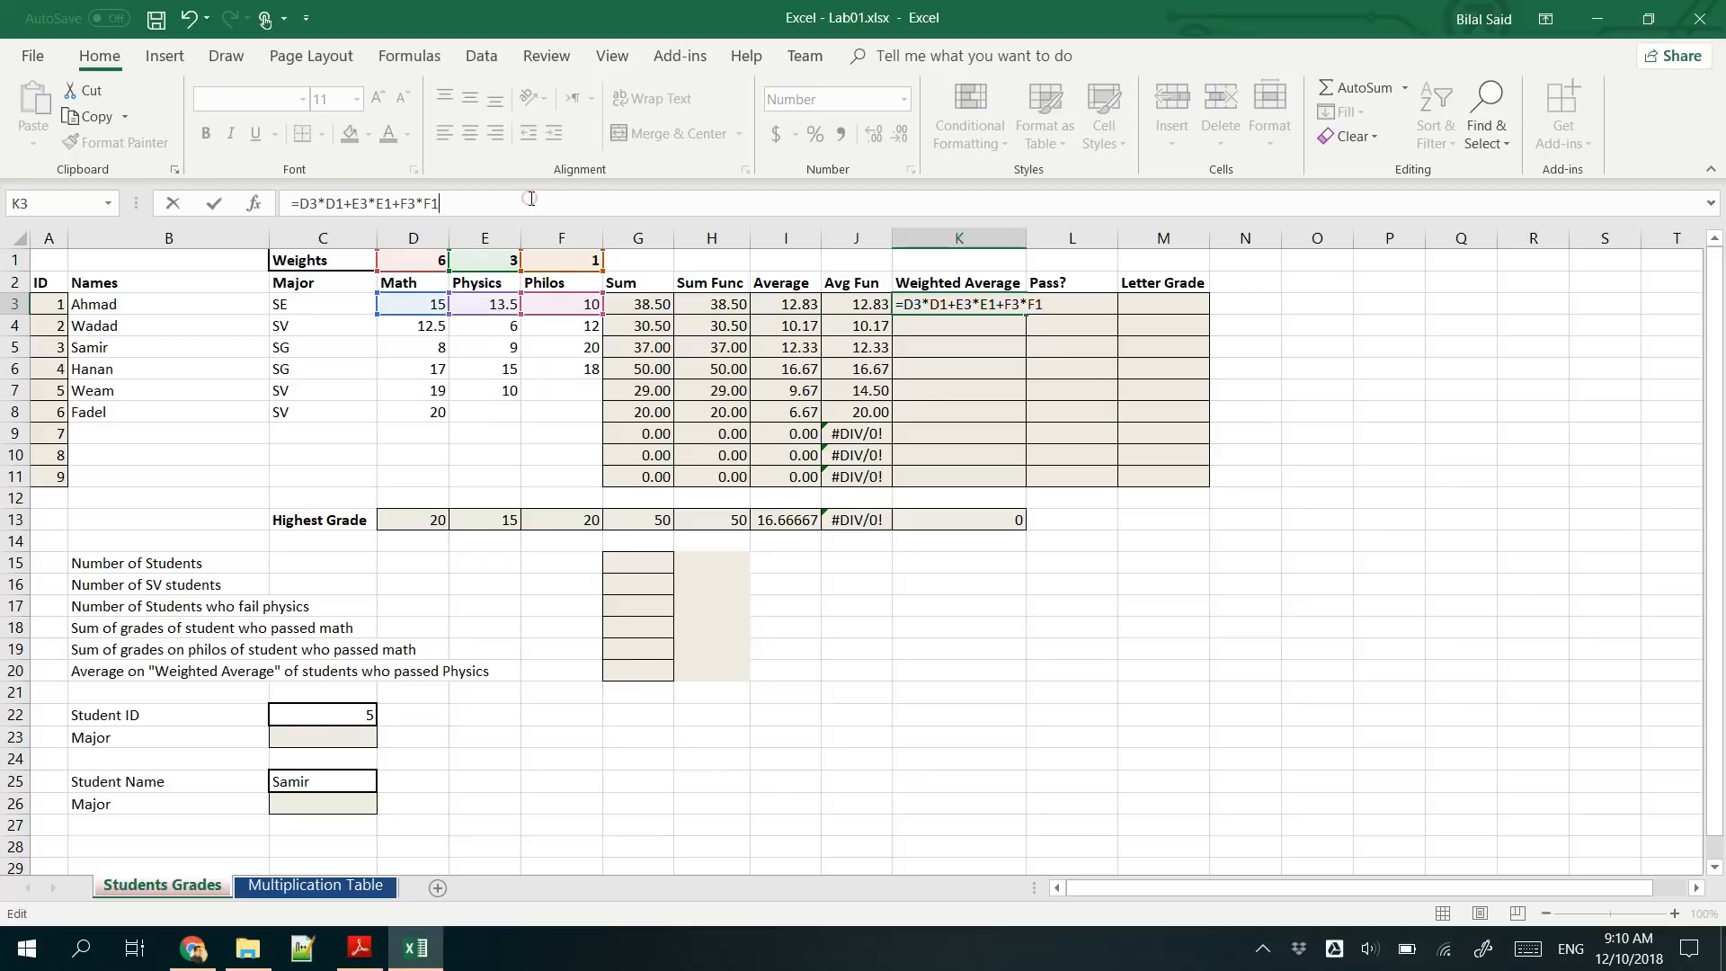
type(")")
left_click(302, 203)
type("(")
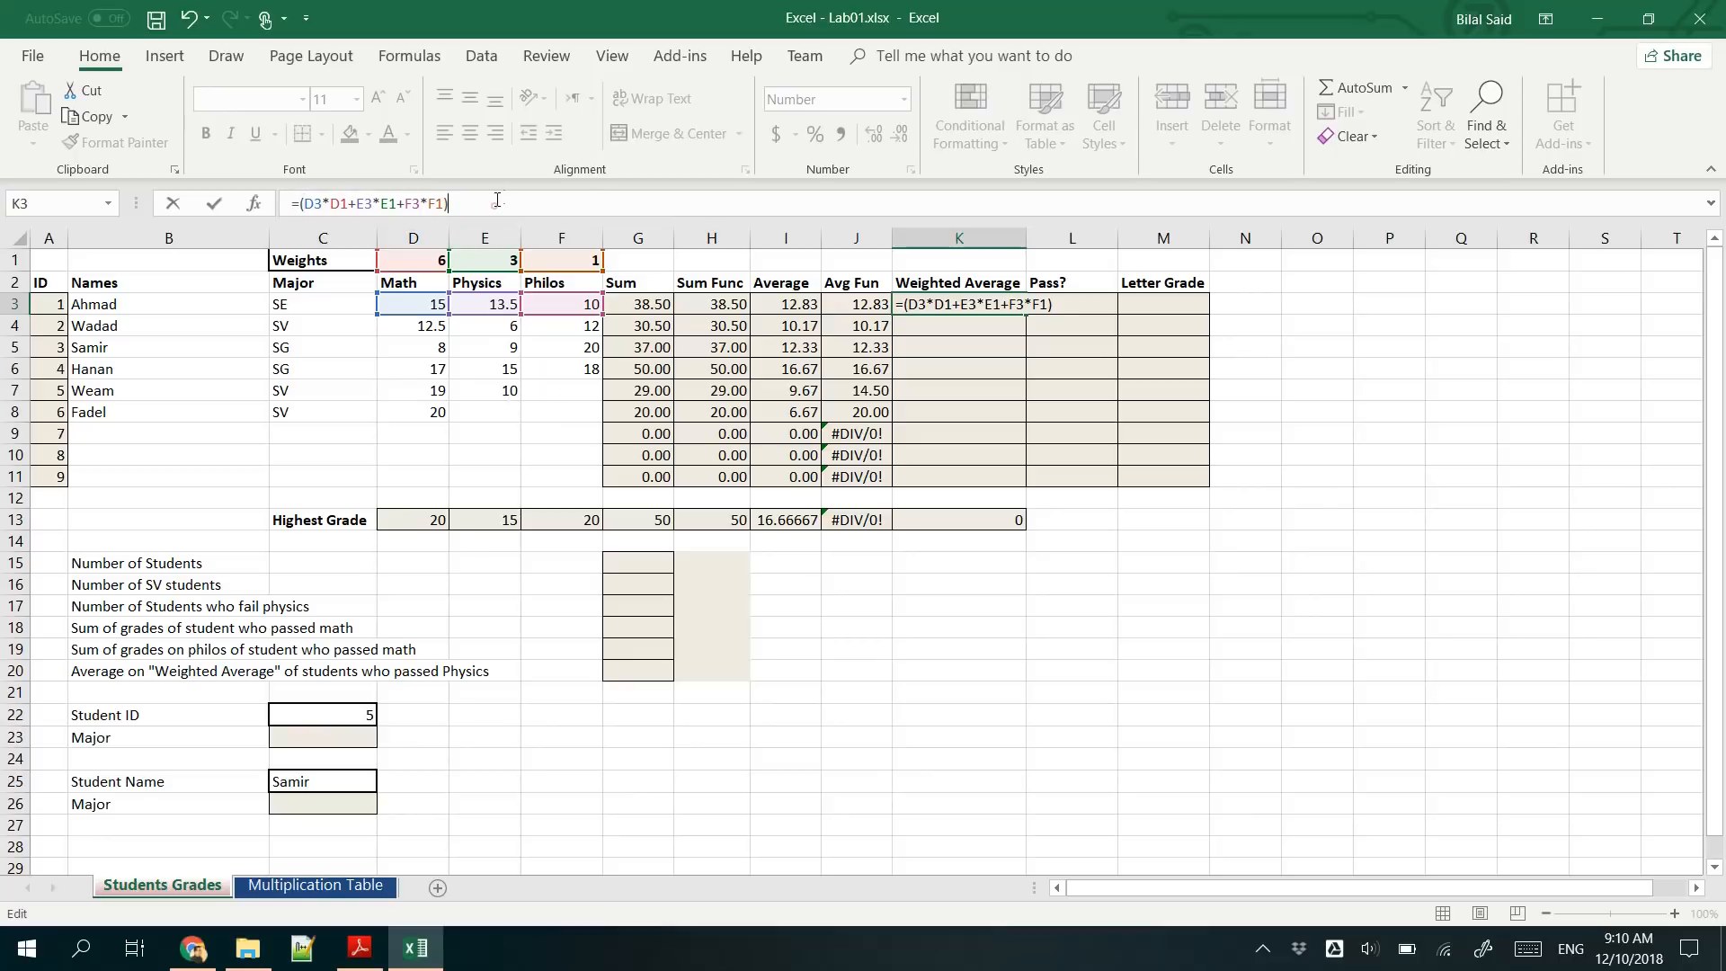
type("/(")
- Divide the weighted grades total in the K3 formula by SUM(D1:F1) and enter the formula
left_click(461, 203)
left_click(416, 260)
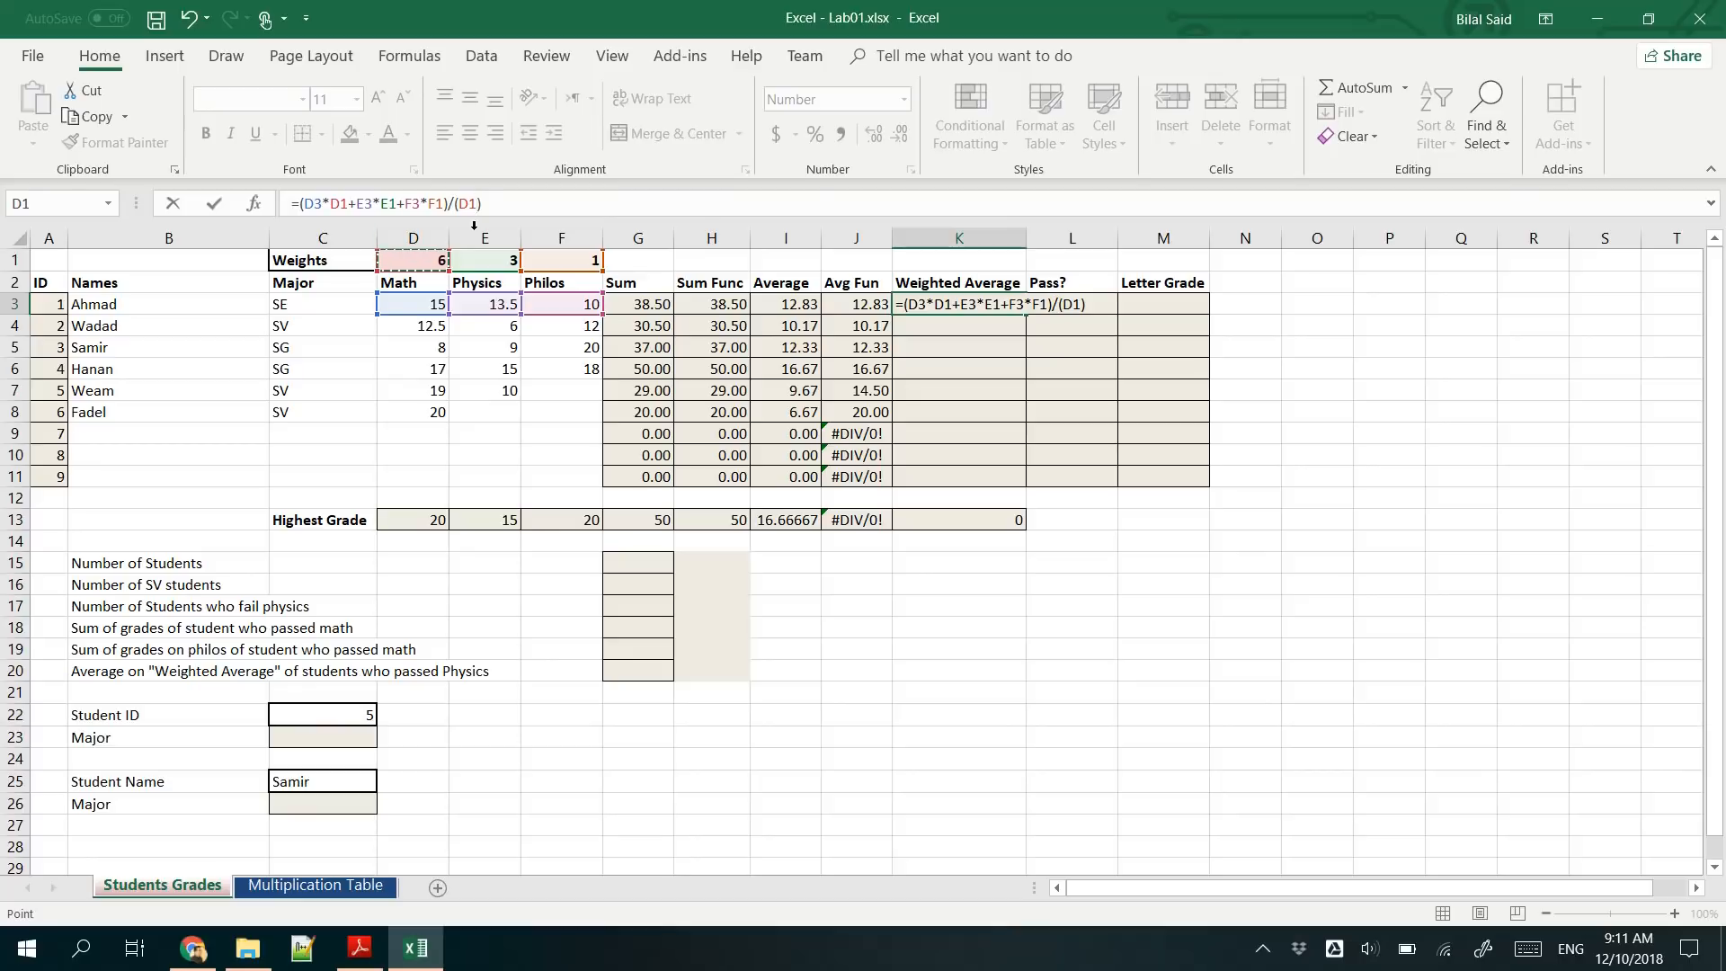
left_click(461, 203)
type("SUM")
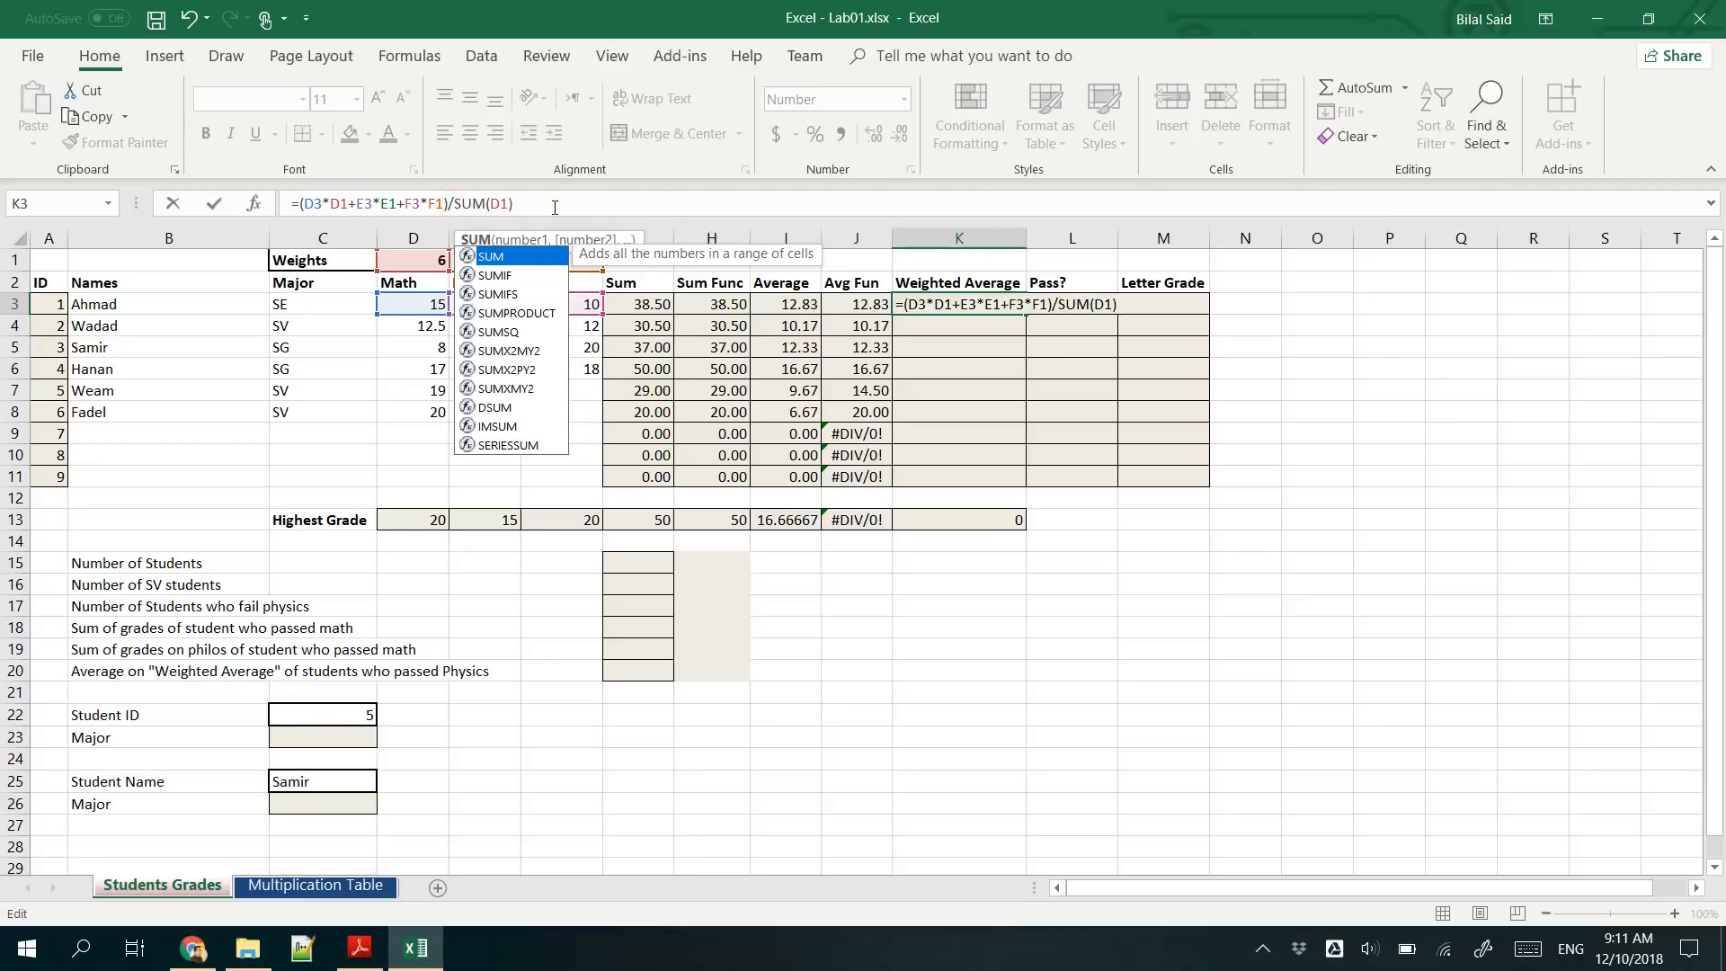
left_click(535, 200)
left_click(509, 203)
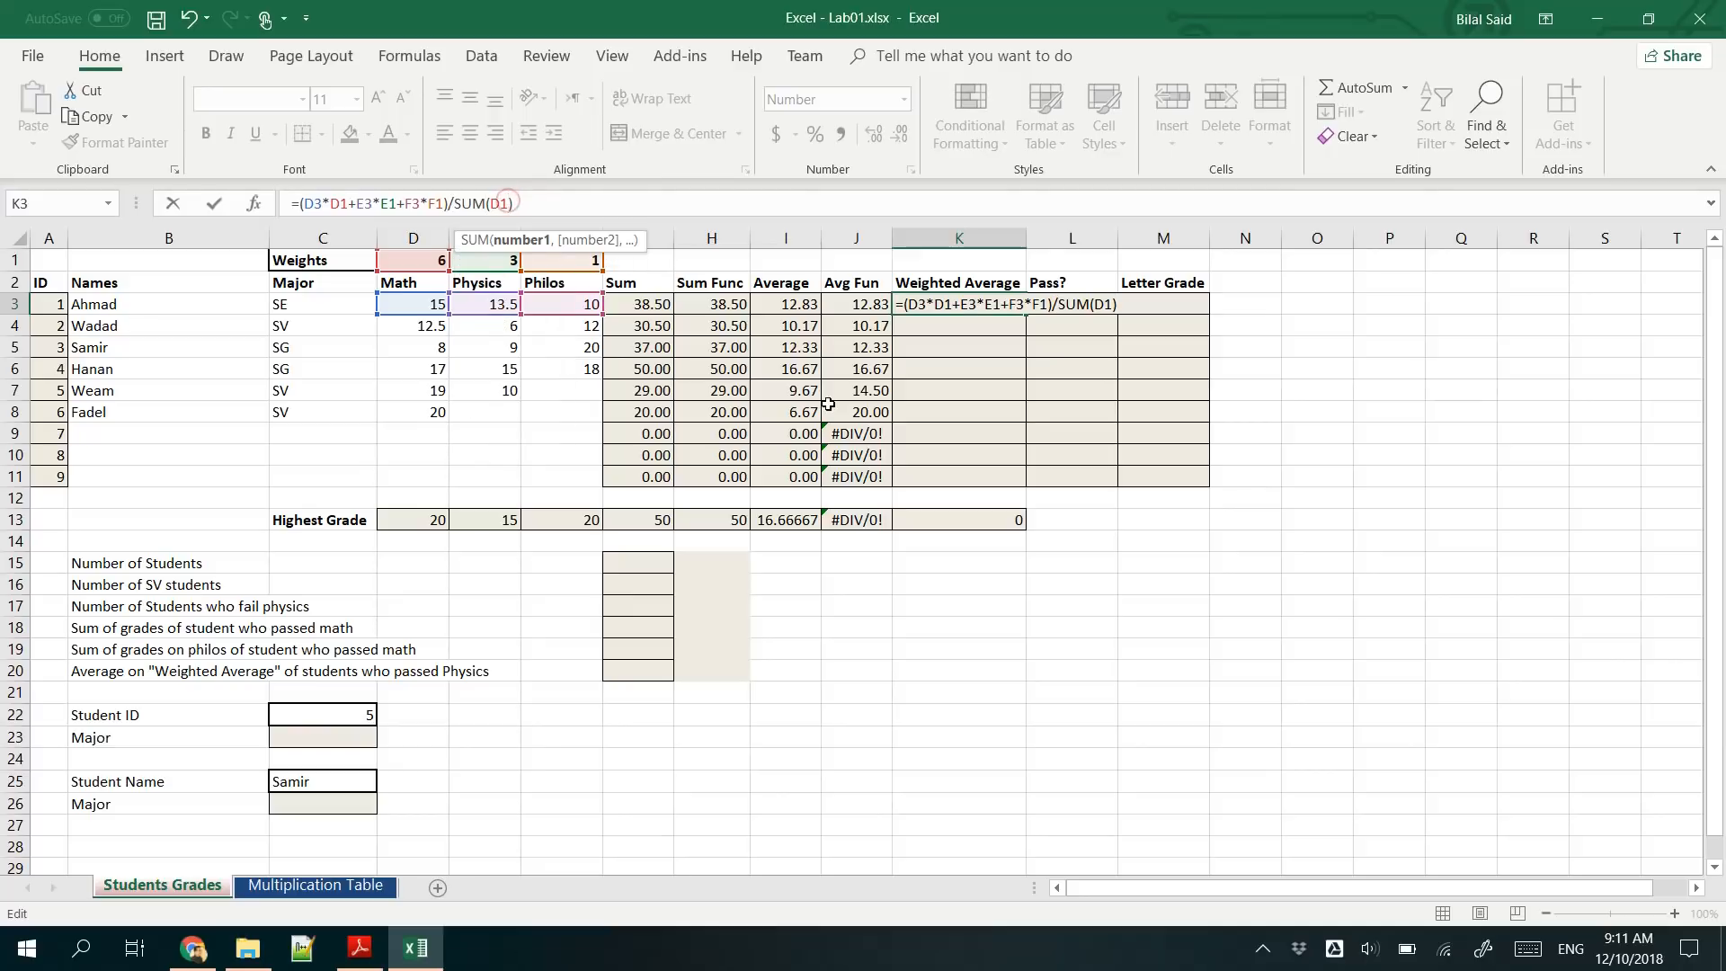
type(":F1")
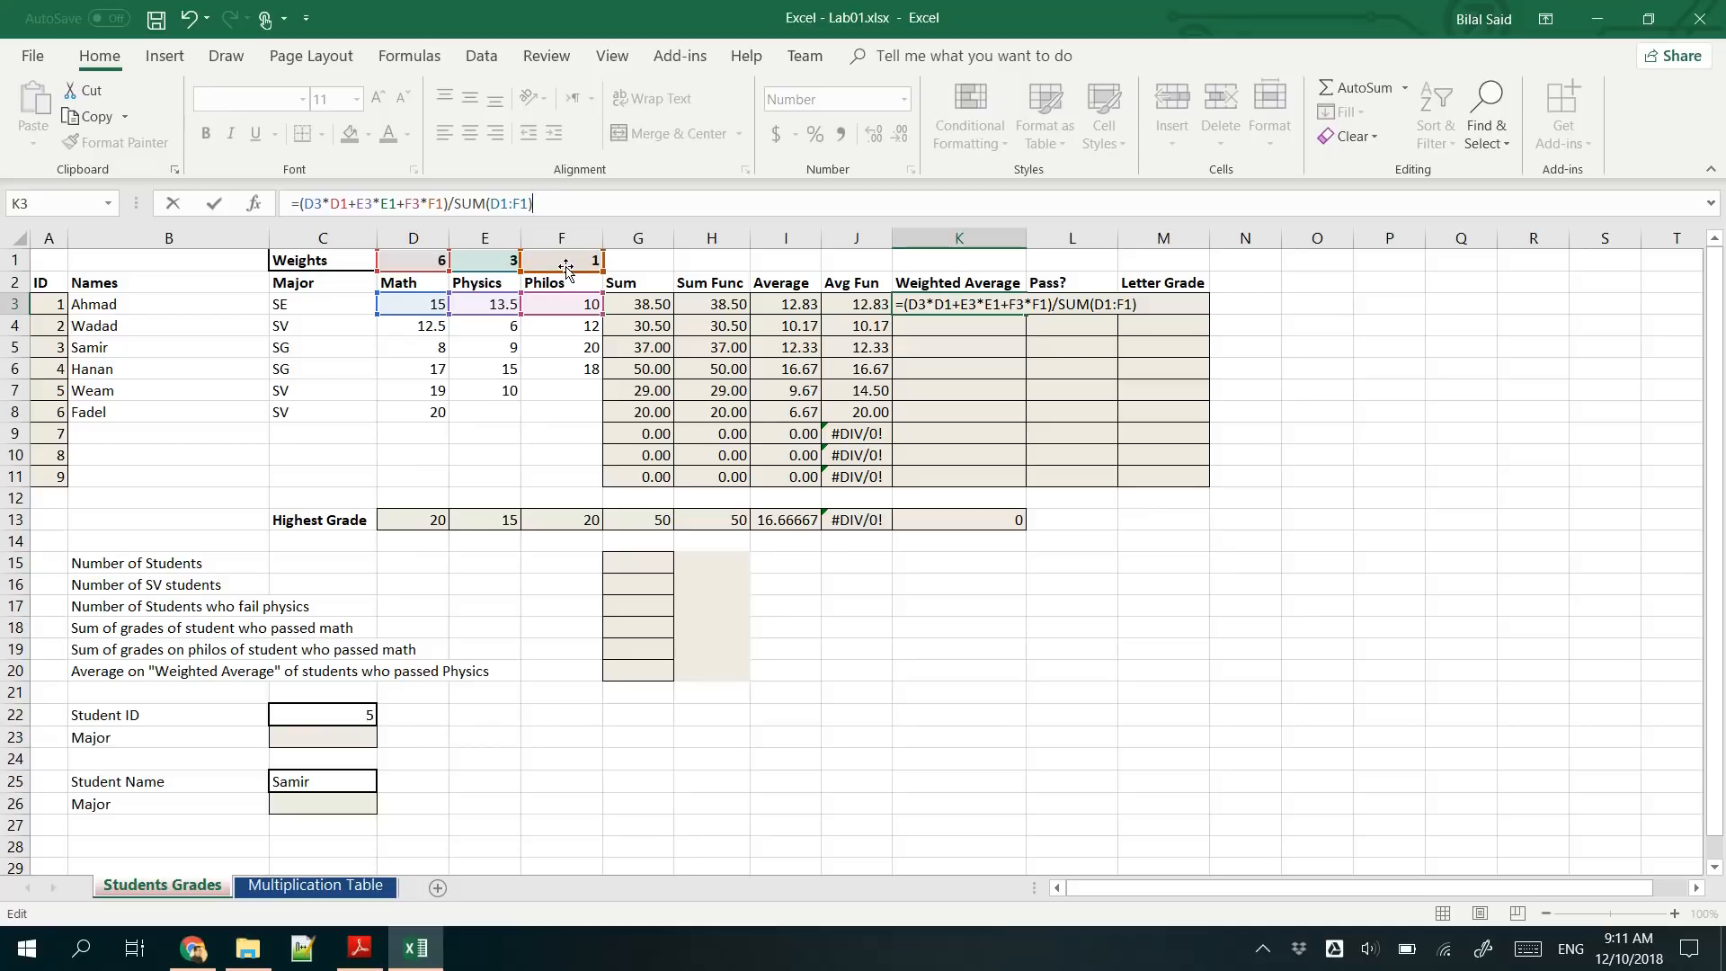
key("ctrl+Return")
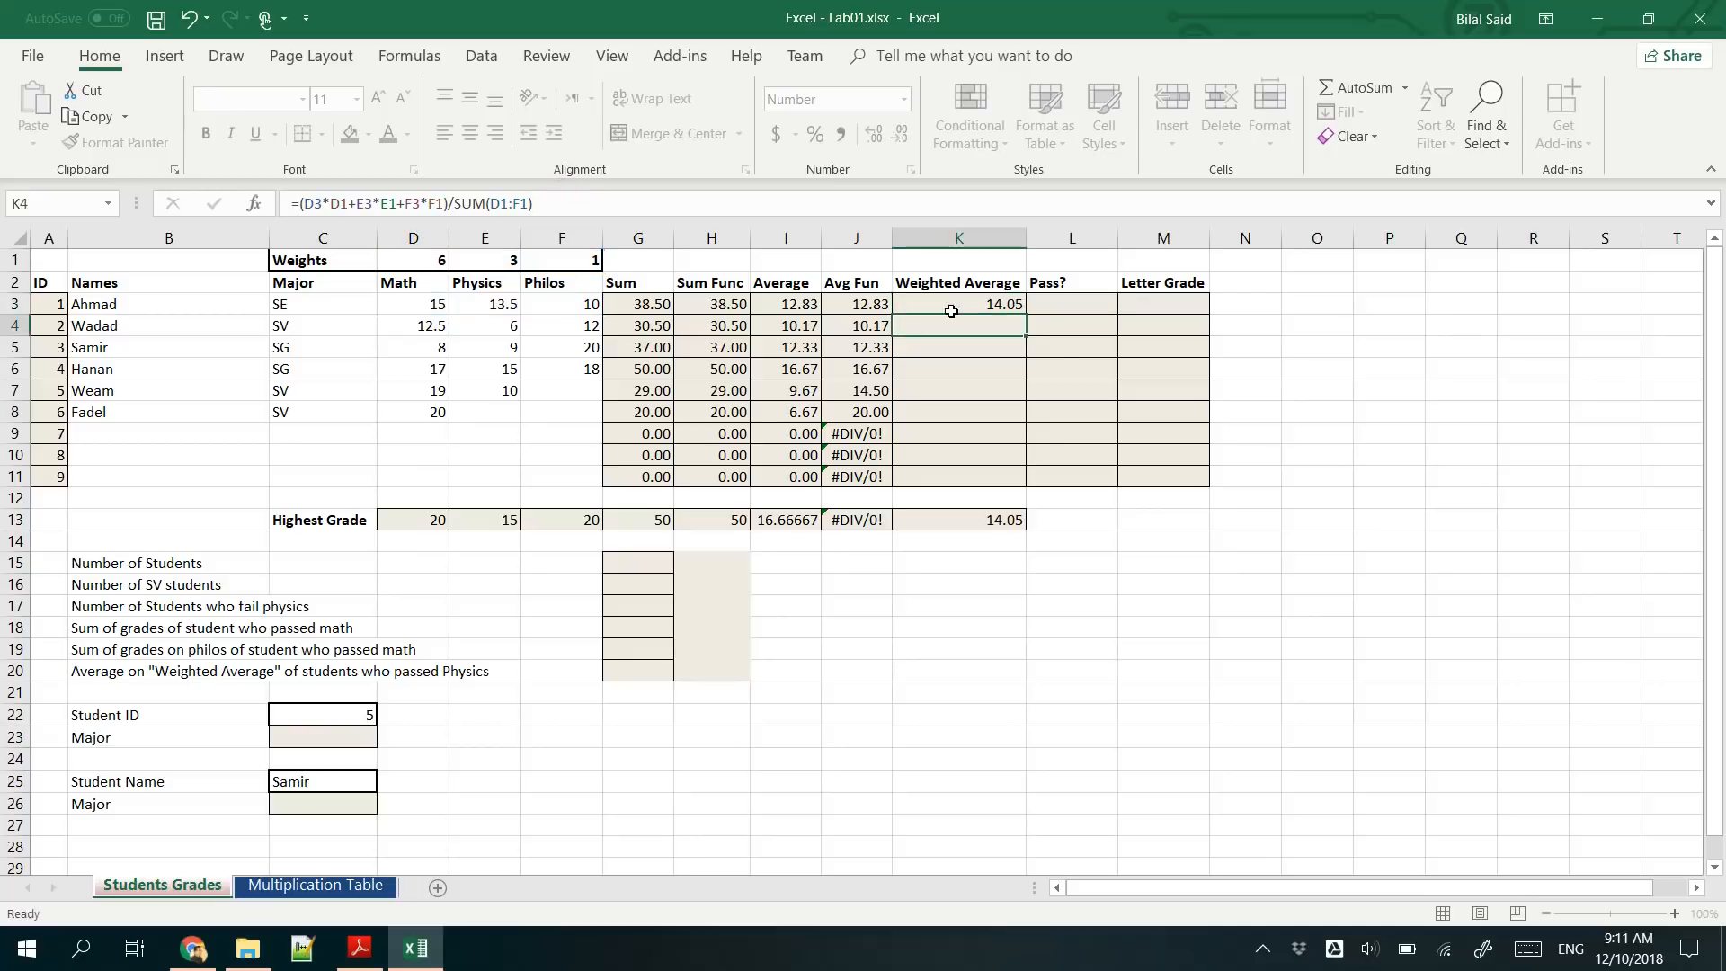
- Fill the K3 formula down to K6 and check the weight references in the copied formulas, especially the one in K4
left_click(981, 307)
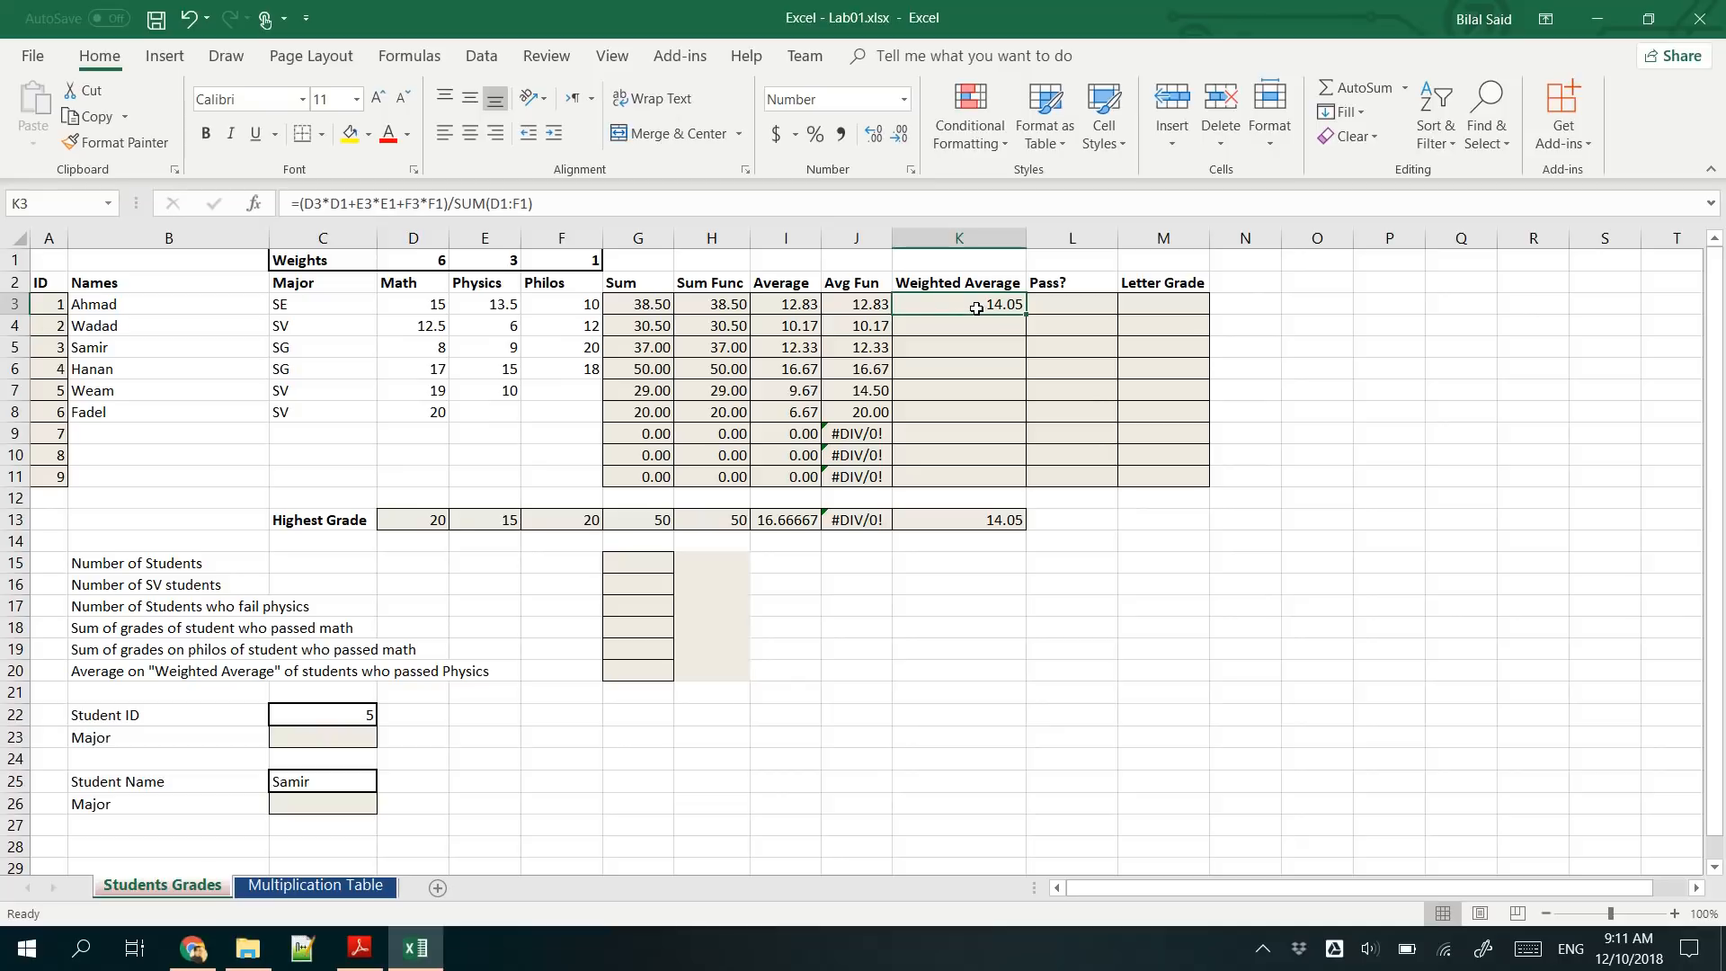
left_click_drag(1025, 314, 1029, 382)
left_click(963, 369)
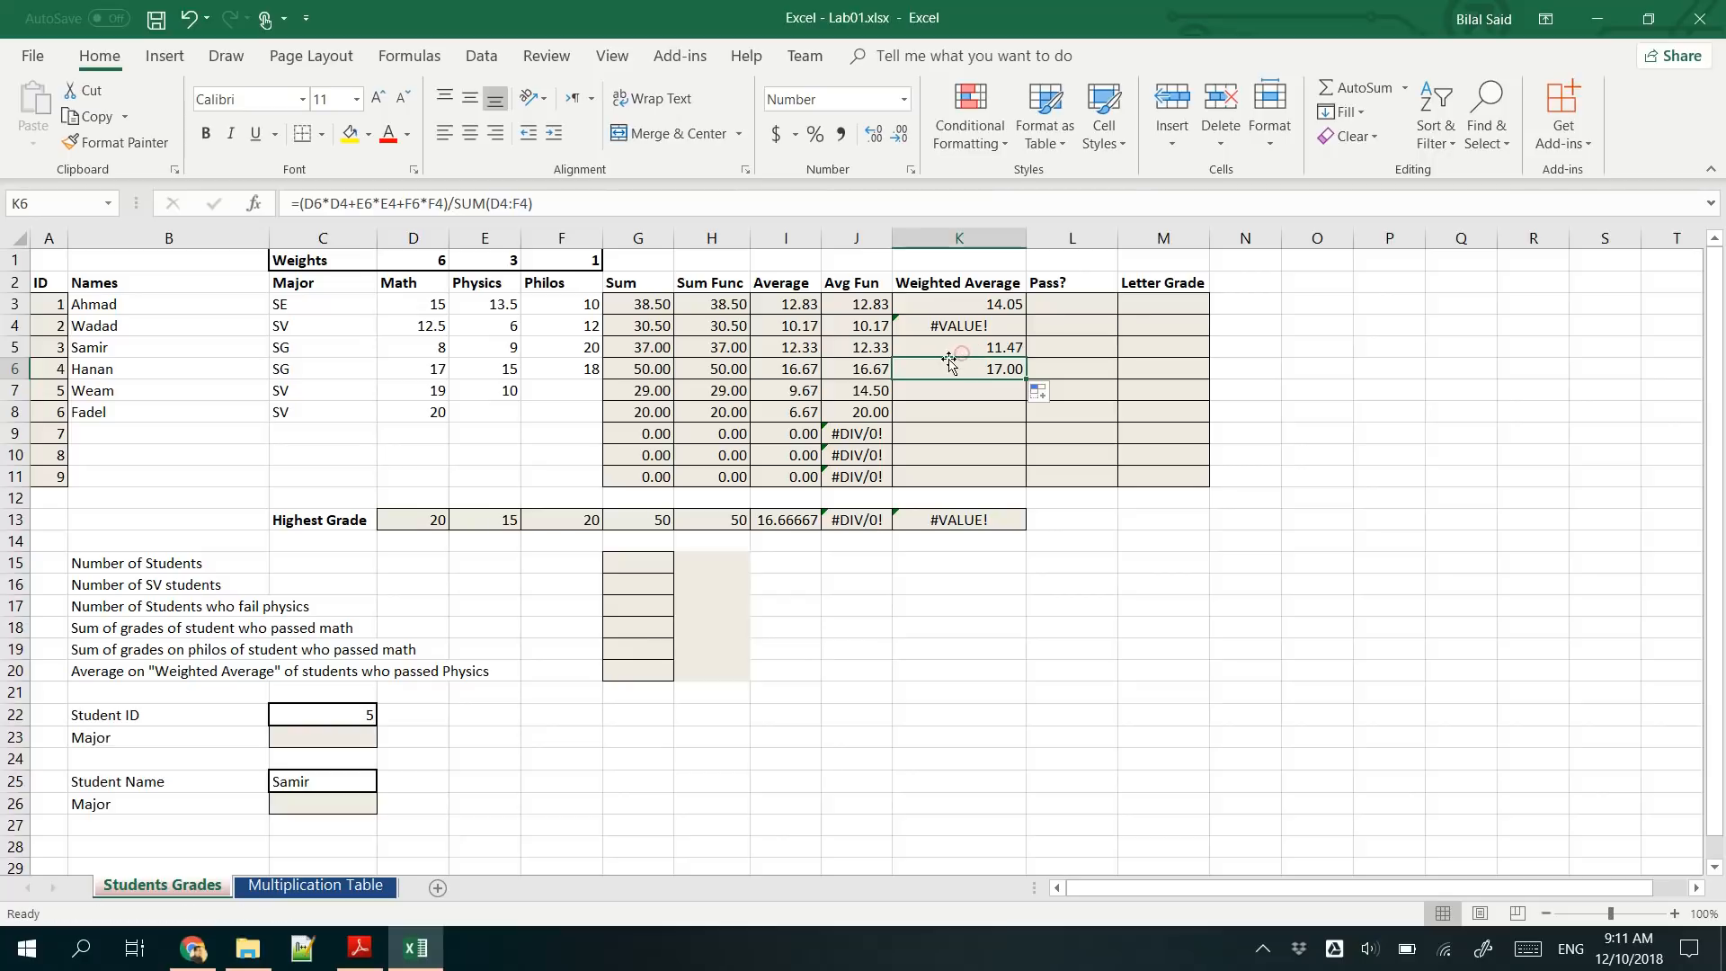
left_click(960, 350)
left_click(958, 325)
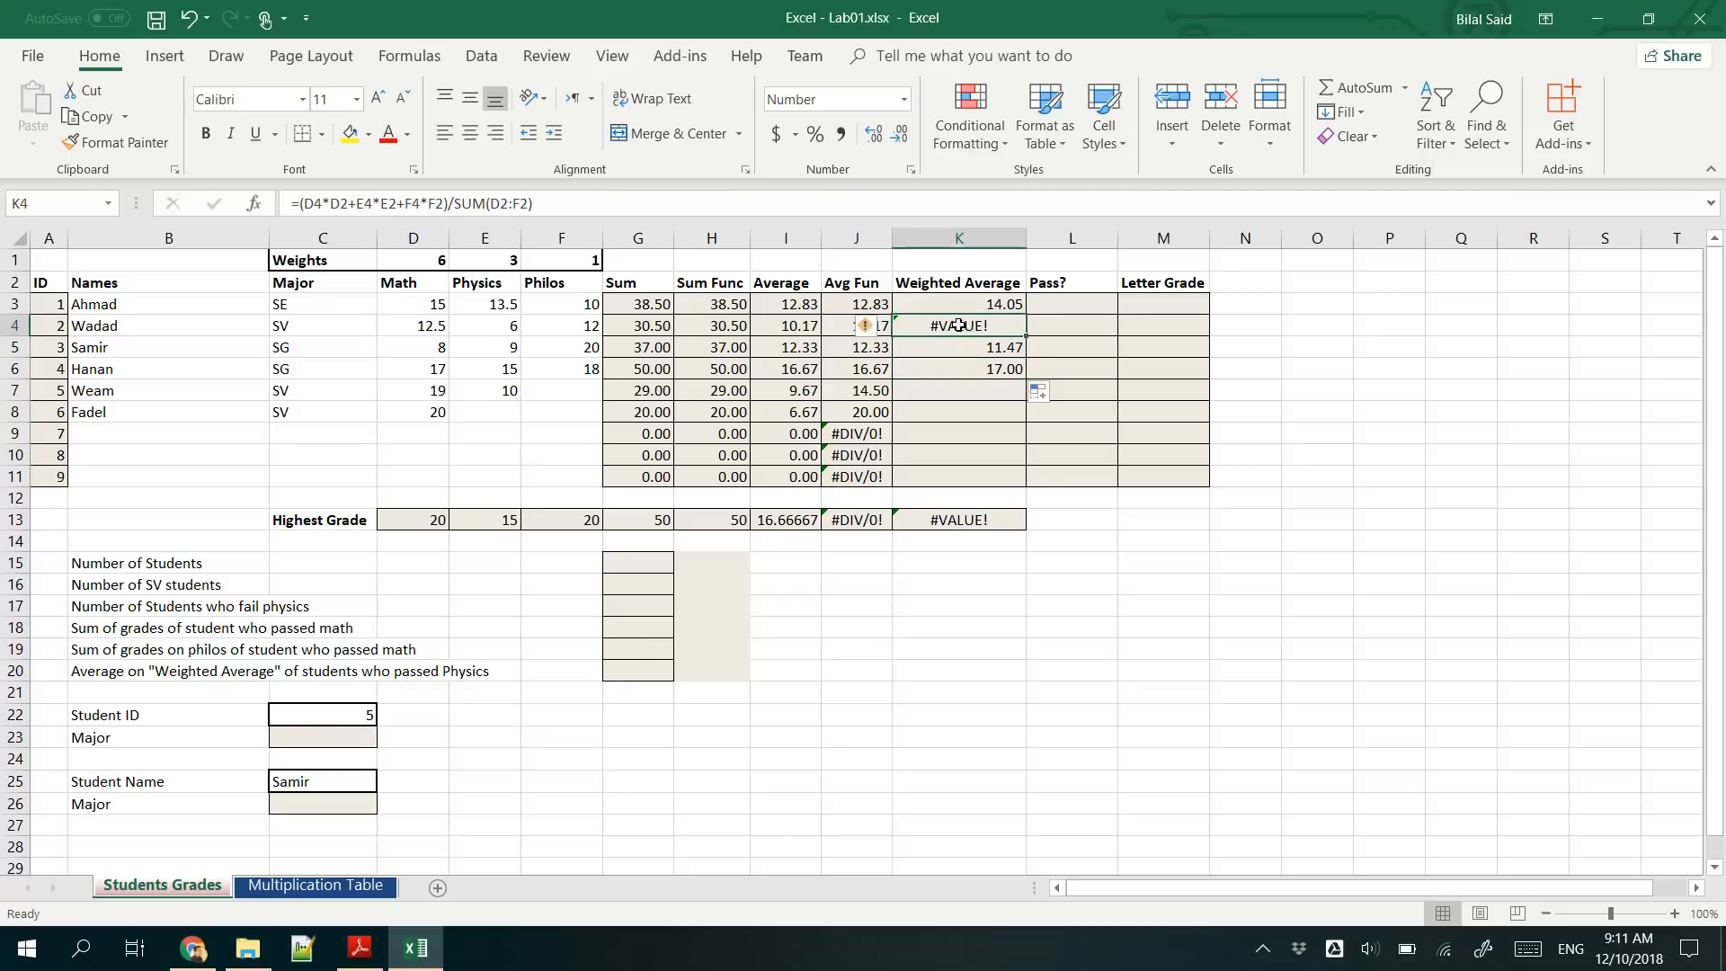
double_click(958, 326)
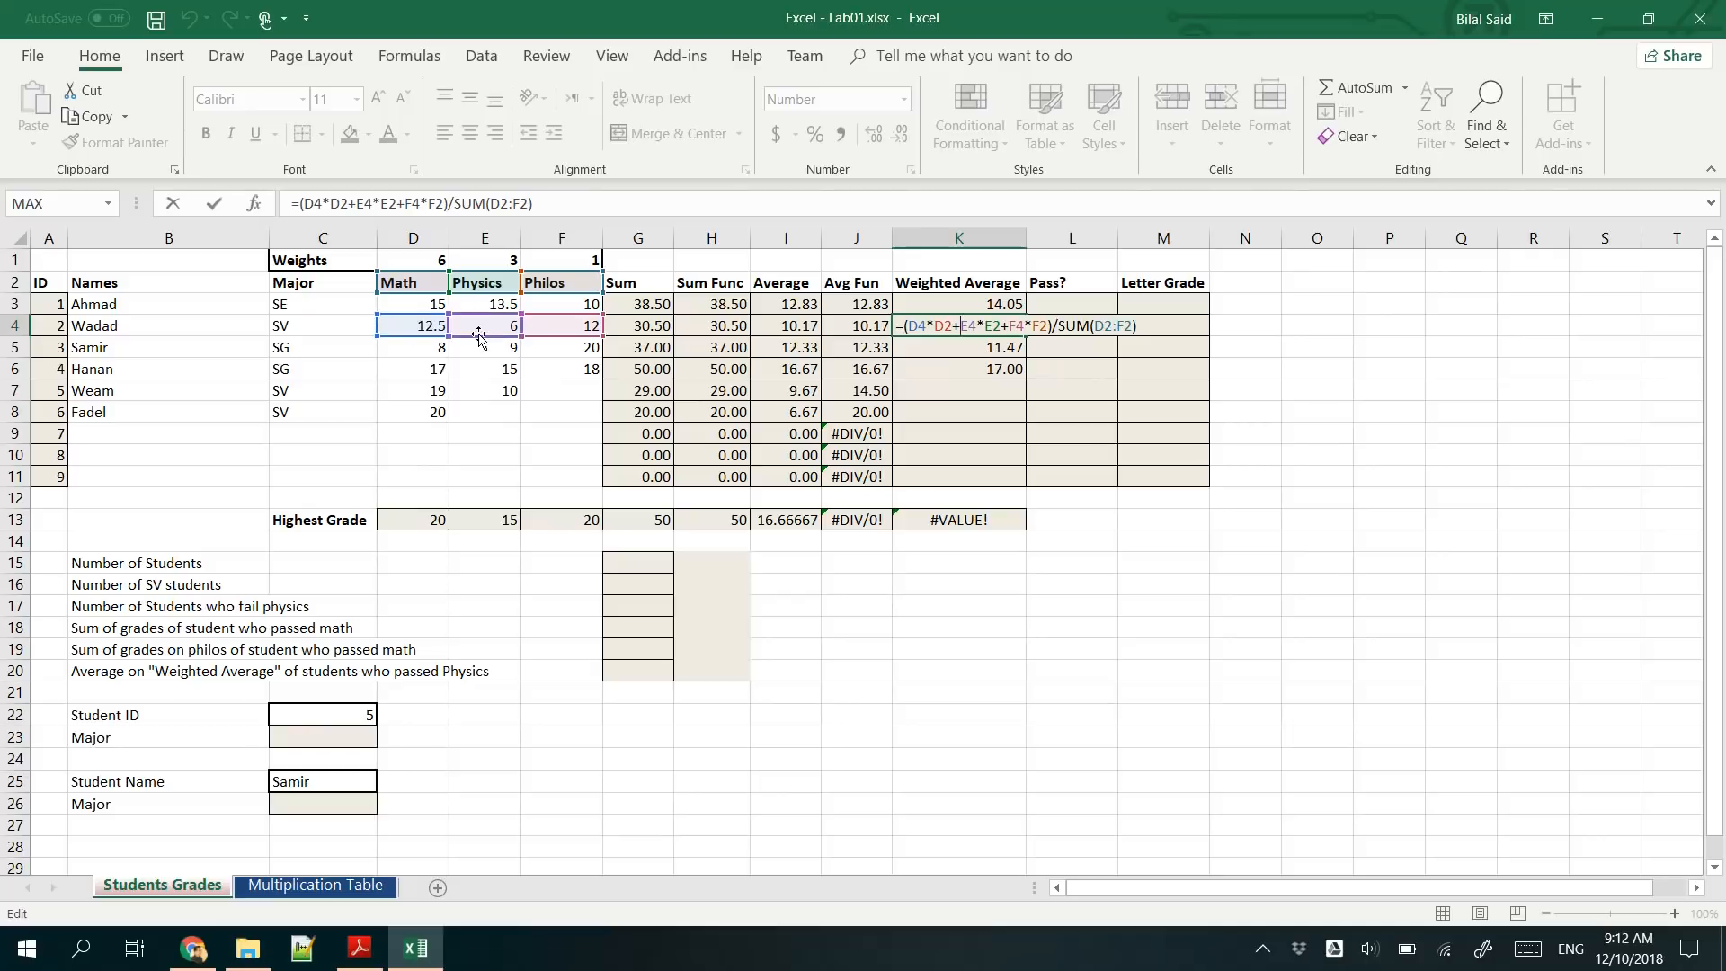
left_click(367, 204)
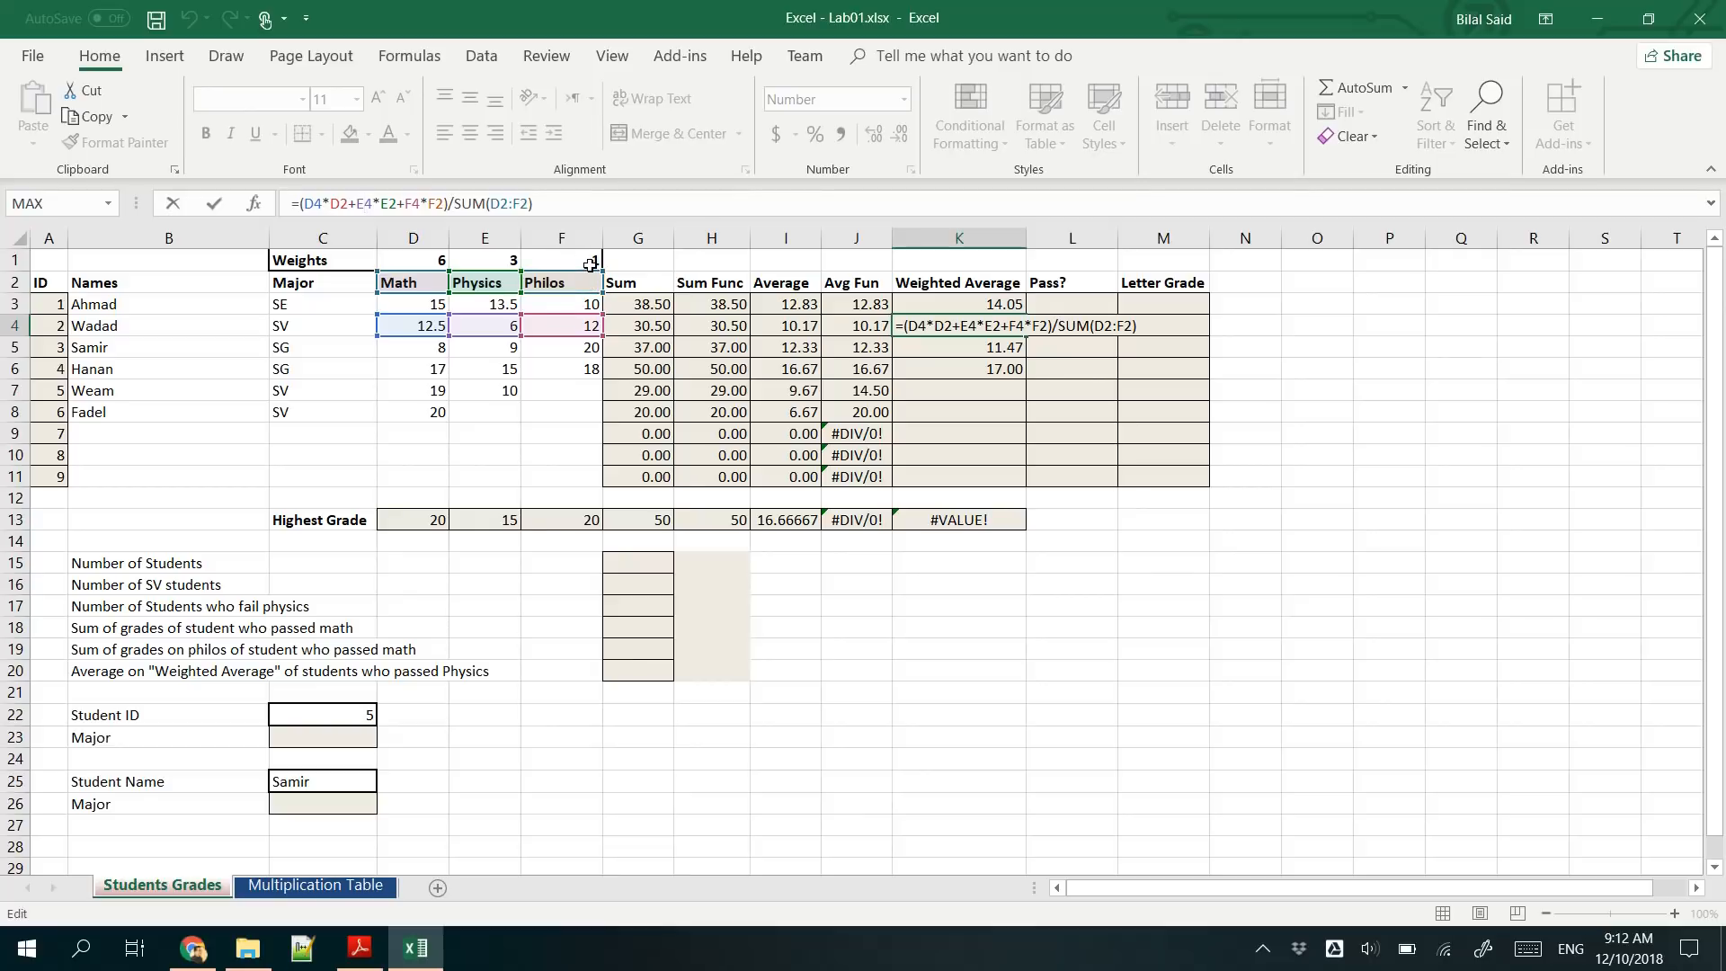
key("shift+Return")
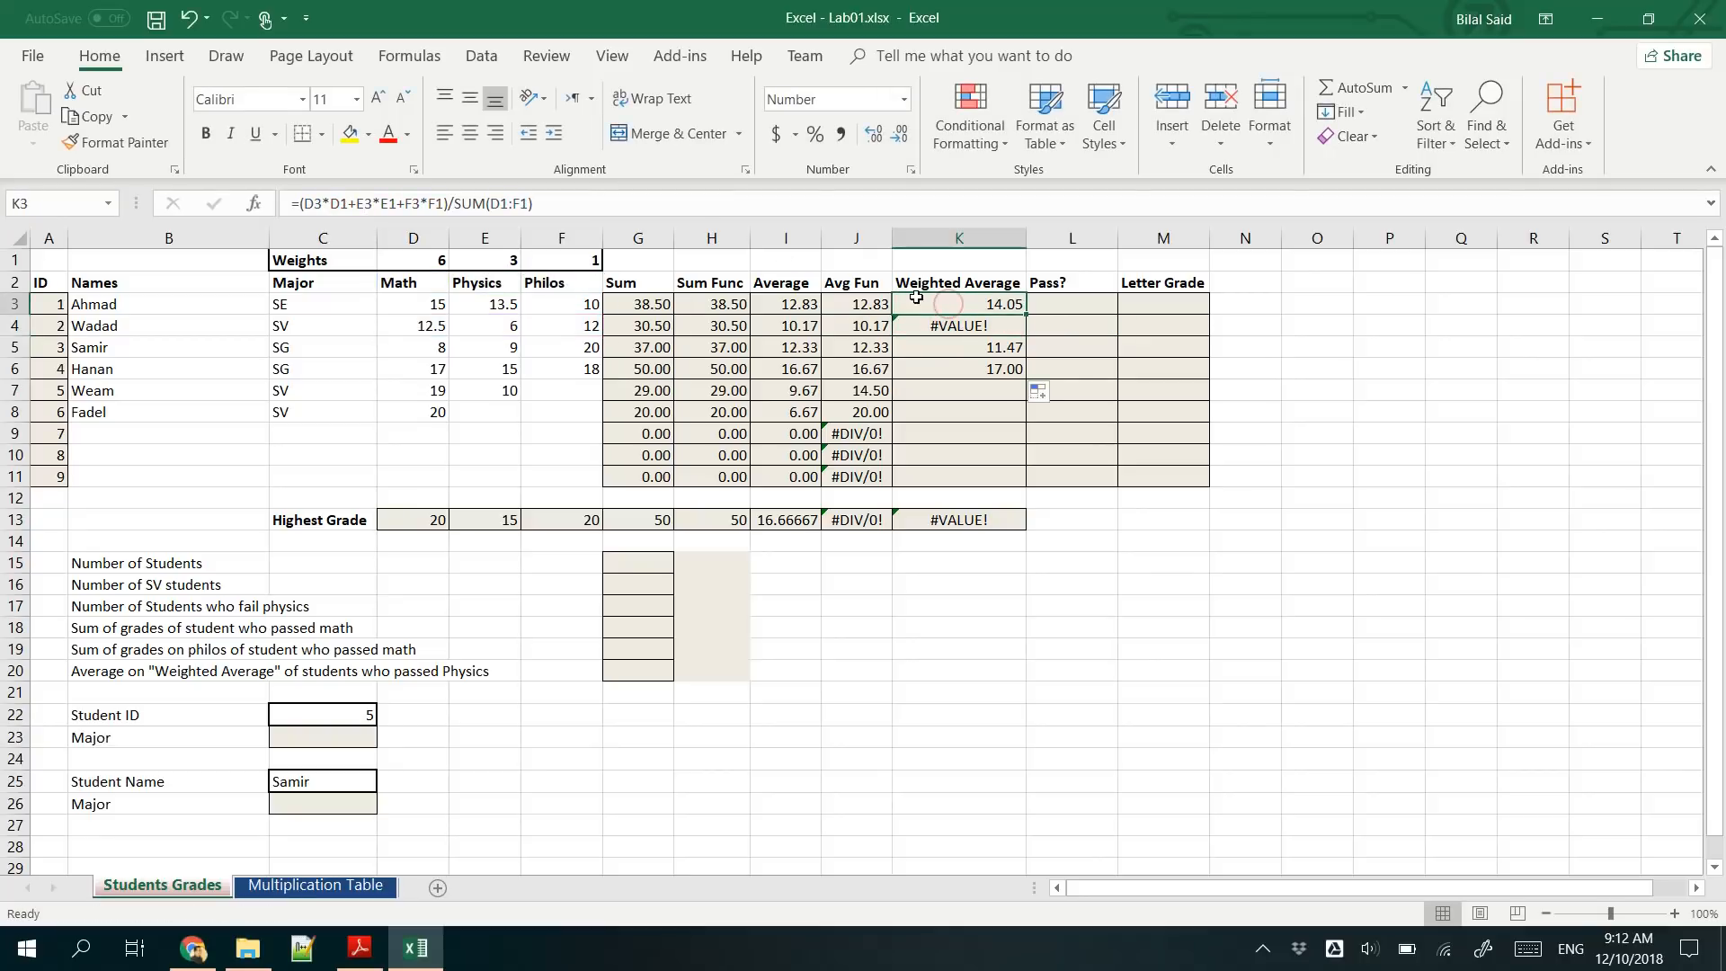
- Lock the row of the three multiplied weights in the K3 formula as D$1, E$1 and F$1
left_click(344, 200)
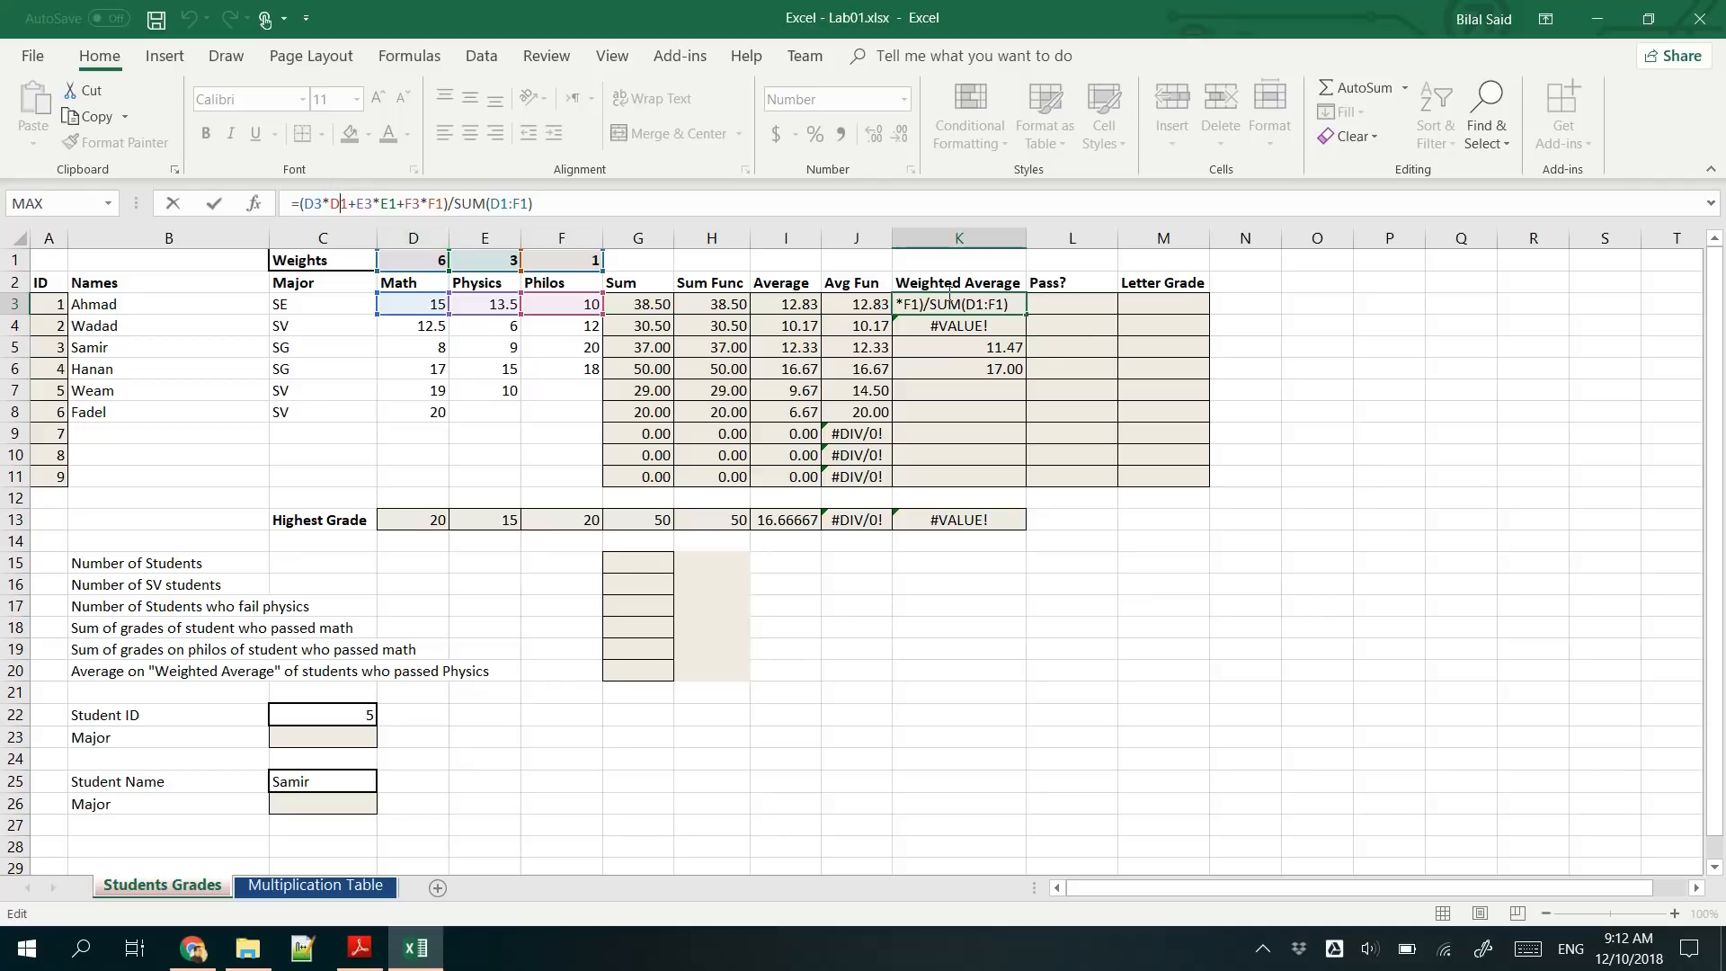
key("Left")
type("$")
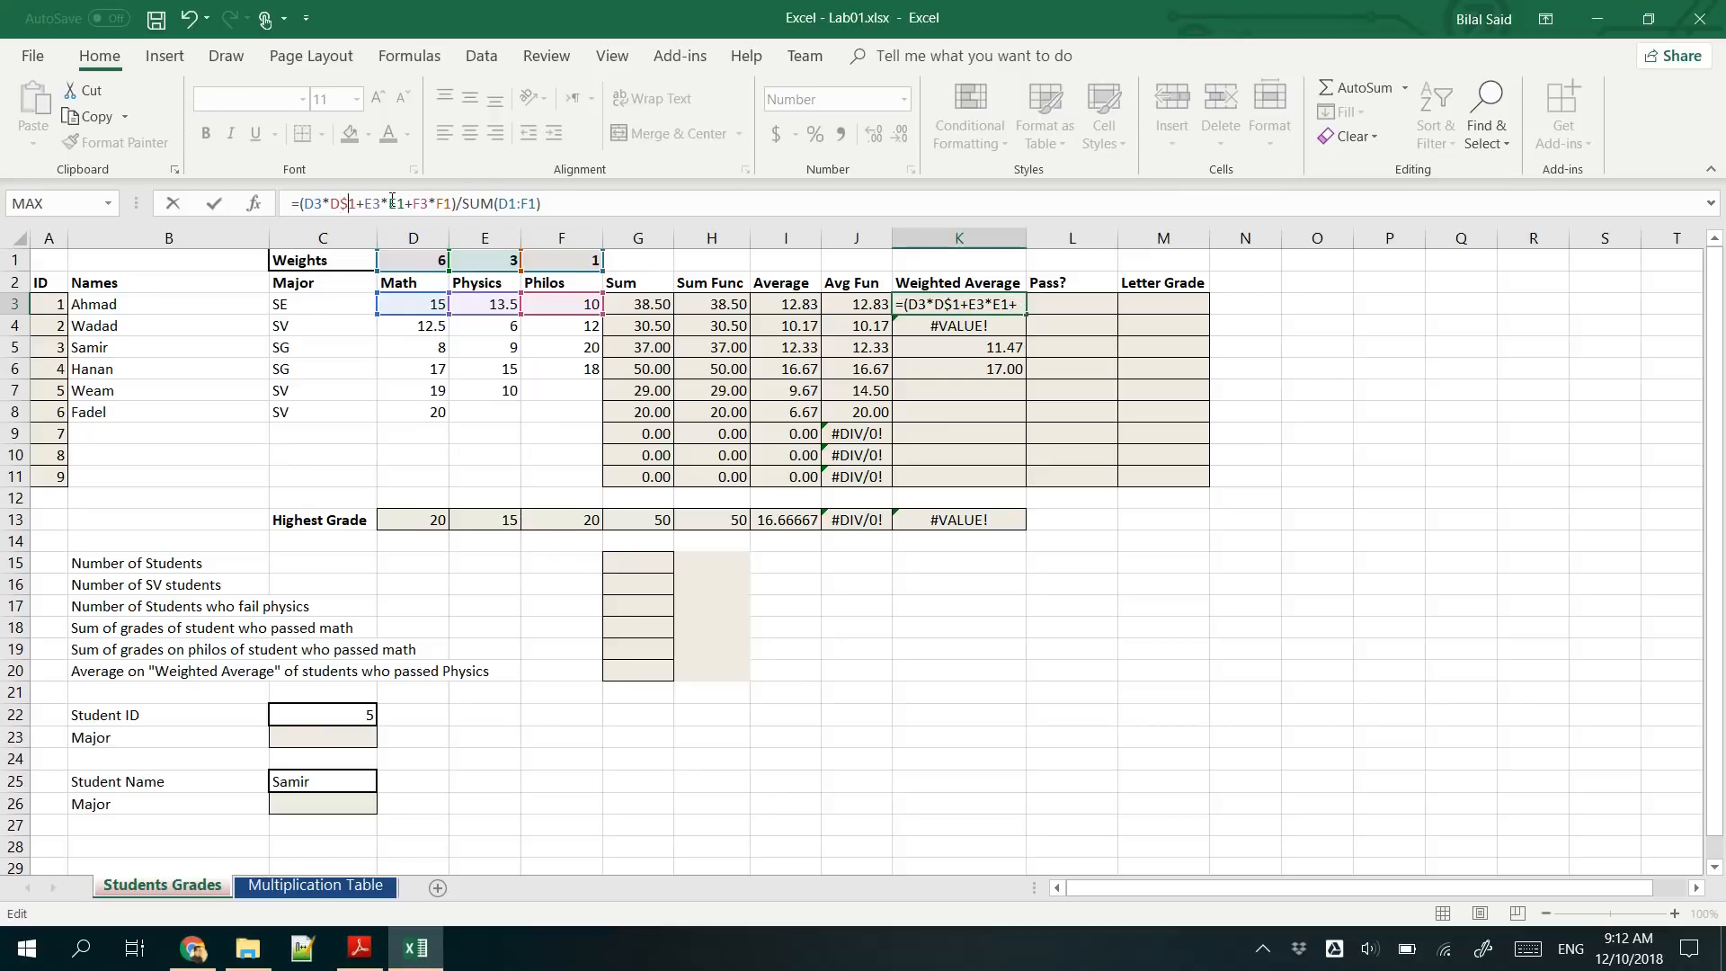
key("Right")
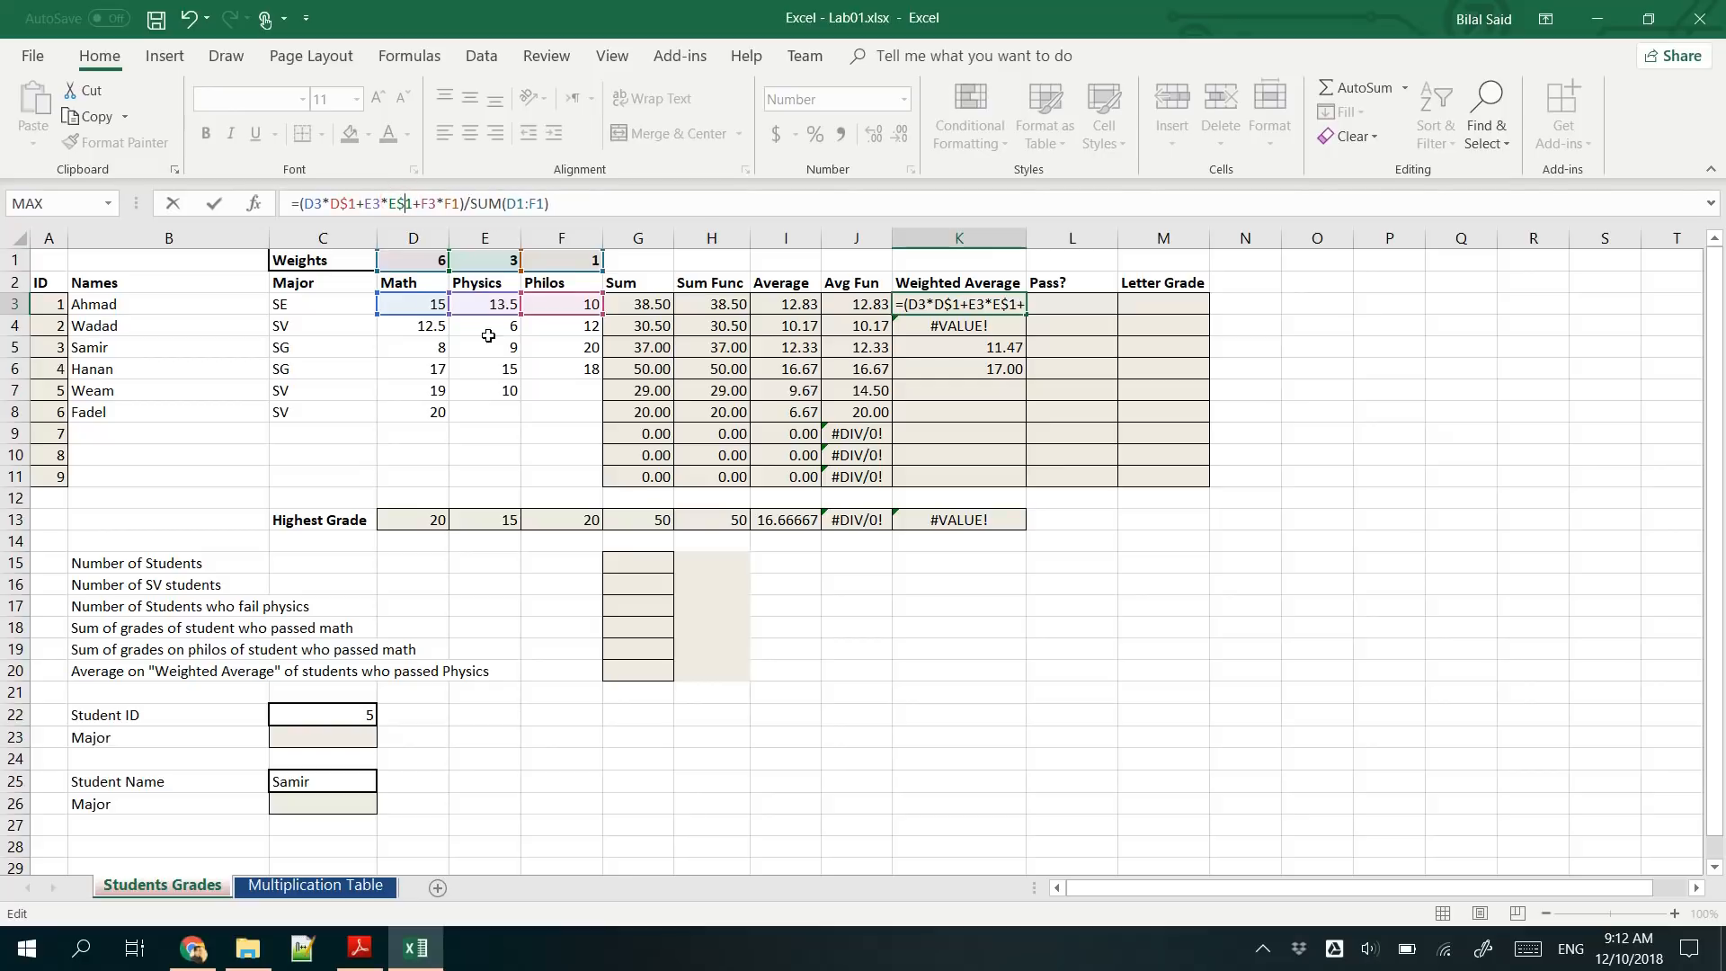
type("$")
left_click(456, 204)
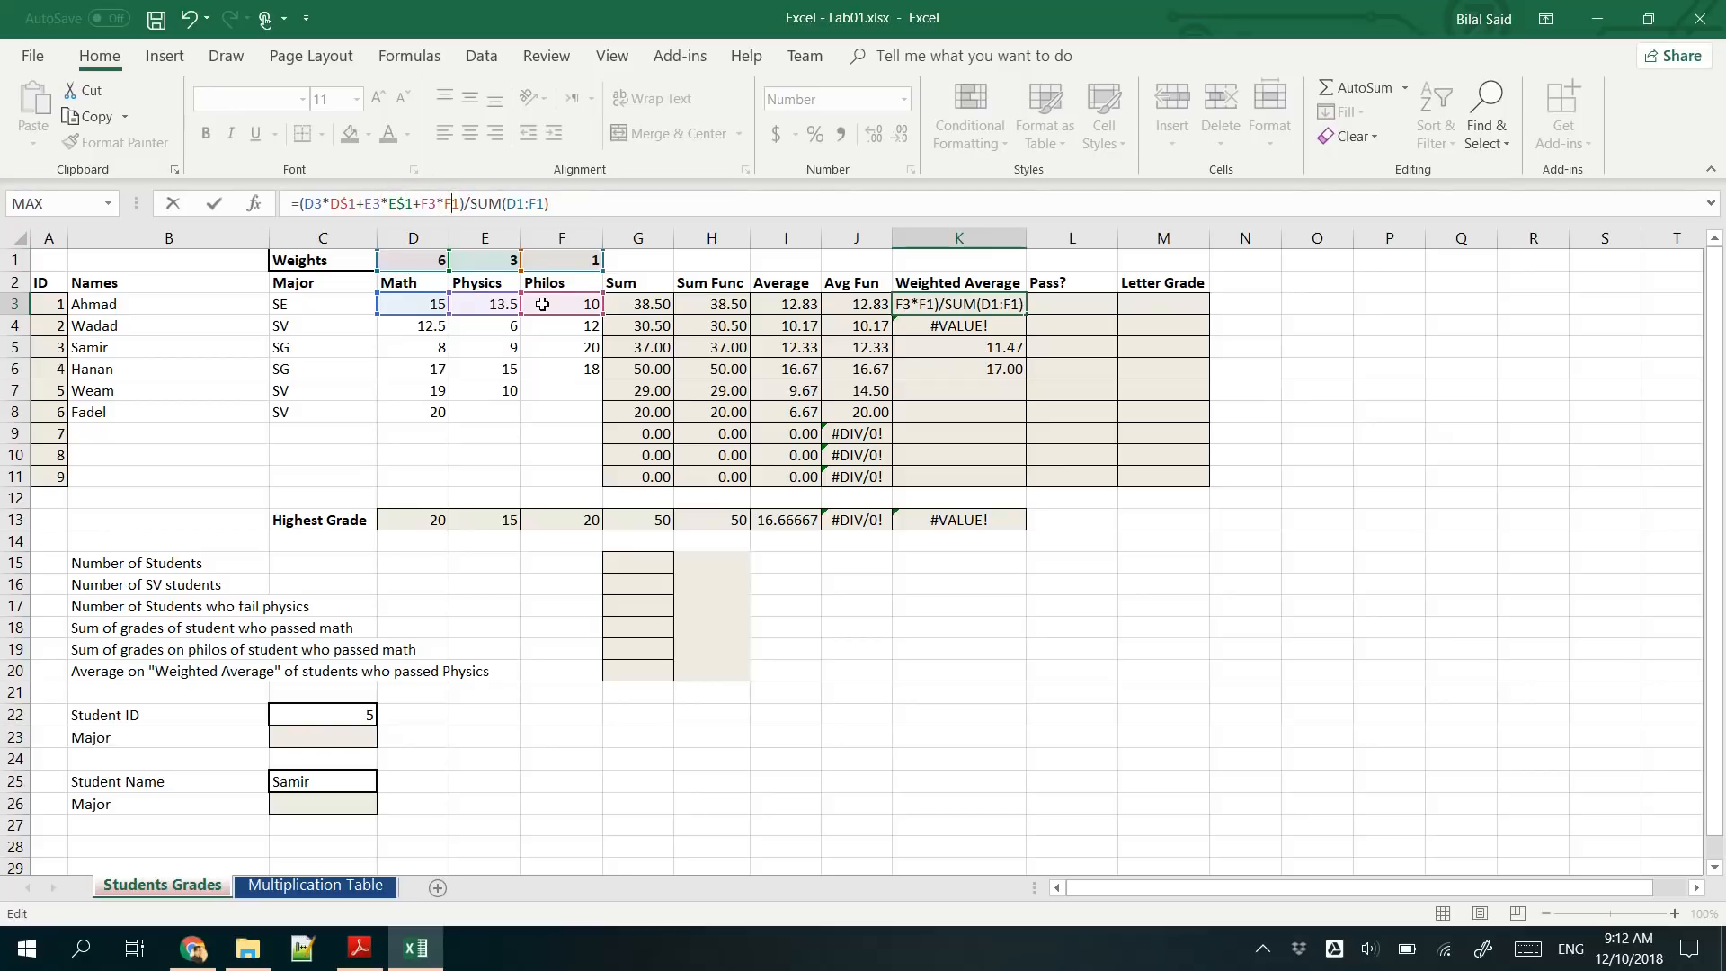
type("$")
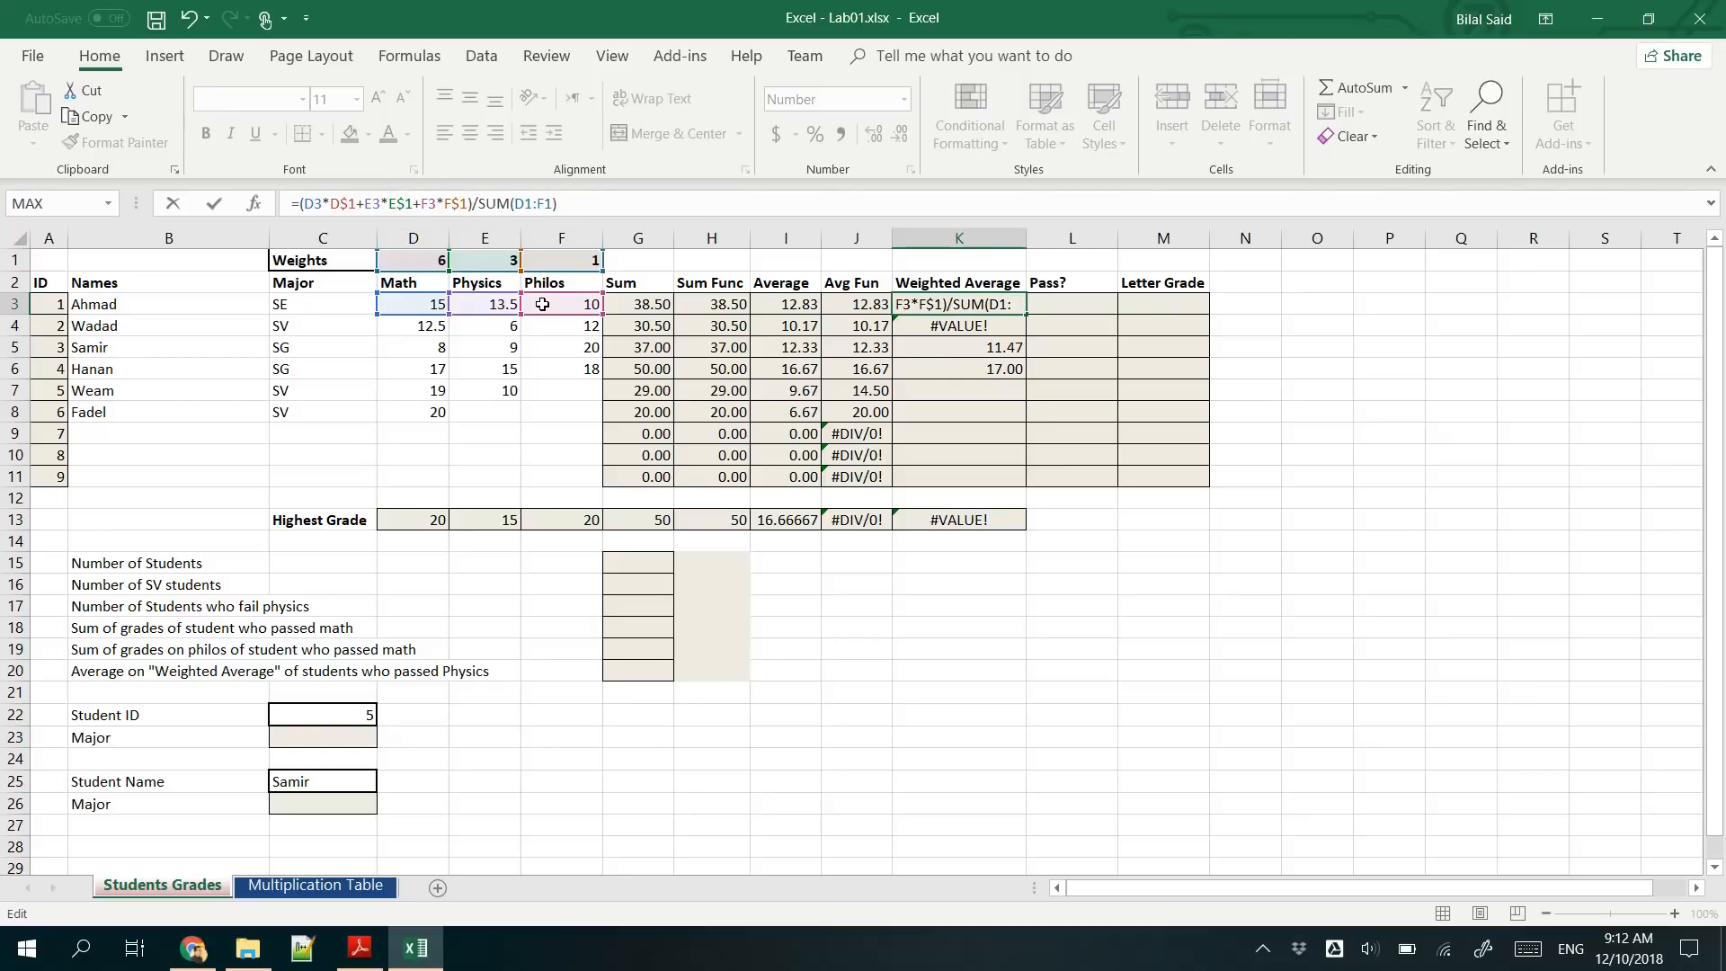
- Lock the row in the K3 divisor as SUM(D$1:F$1) and enter the formula
left_click(525, 203)
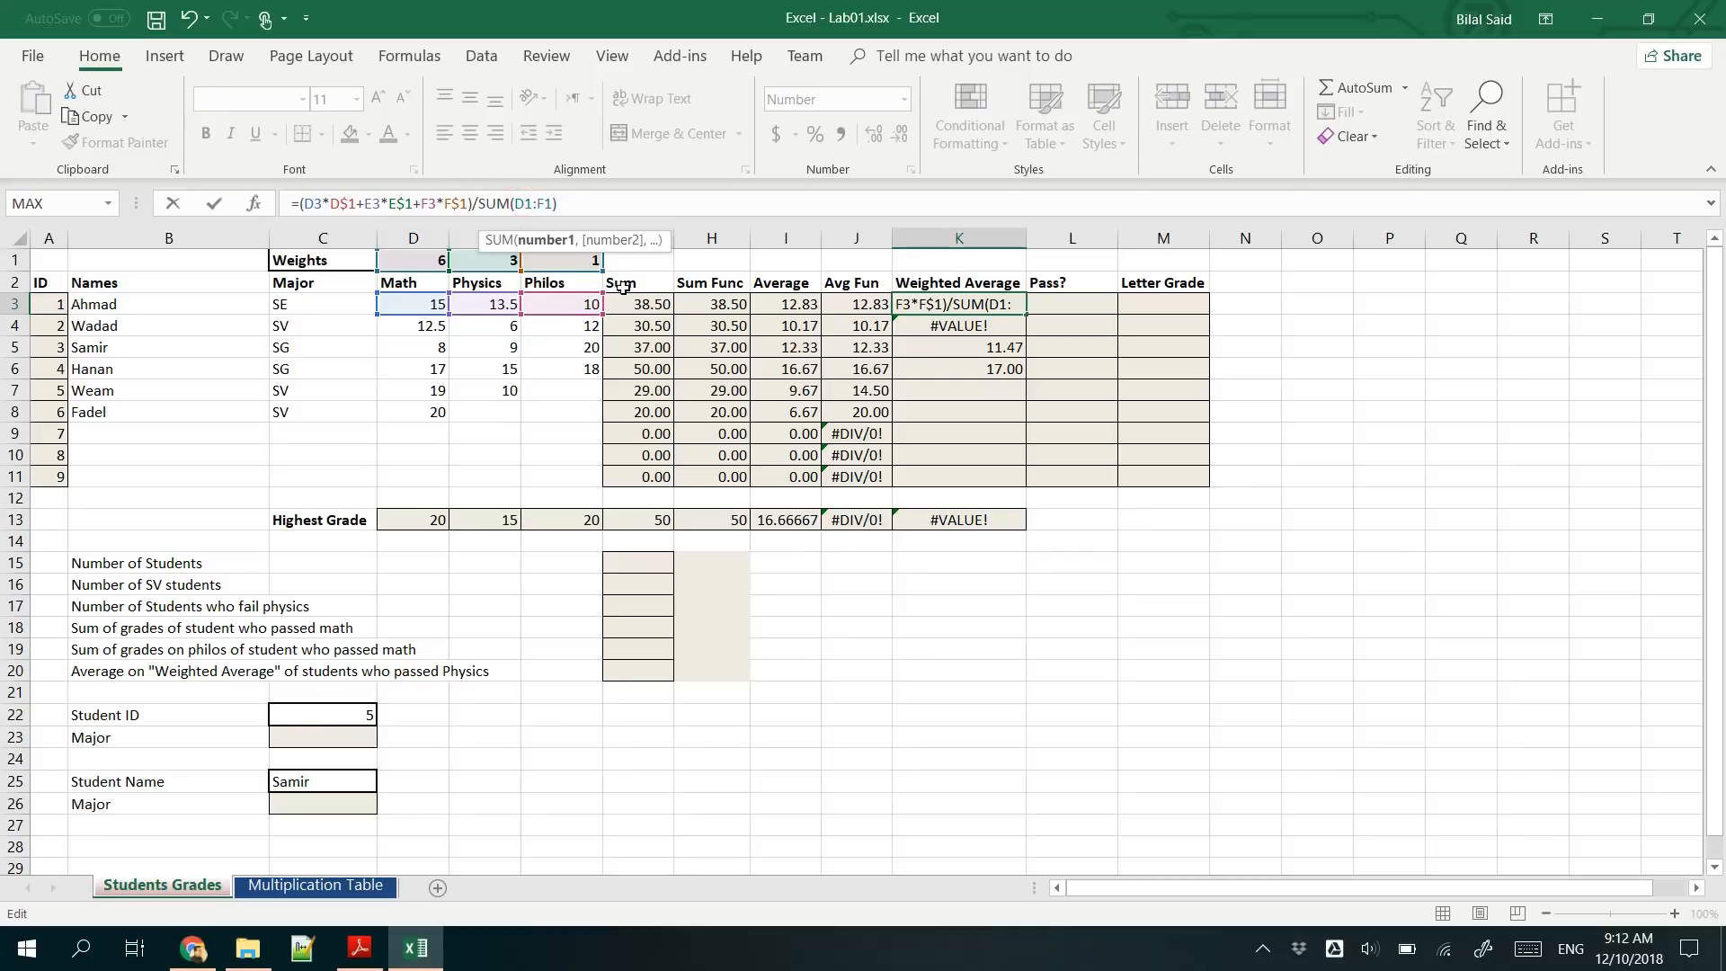
type("$")
left_click(554, 203)
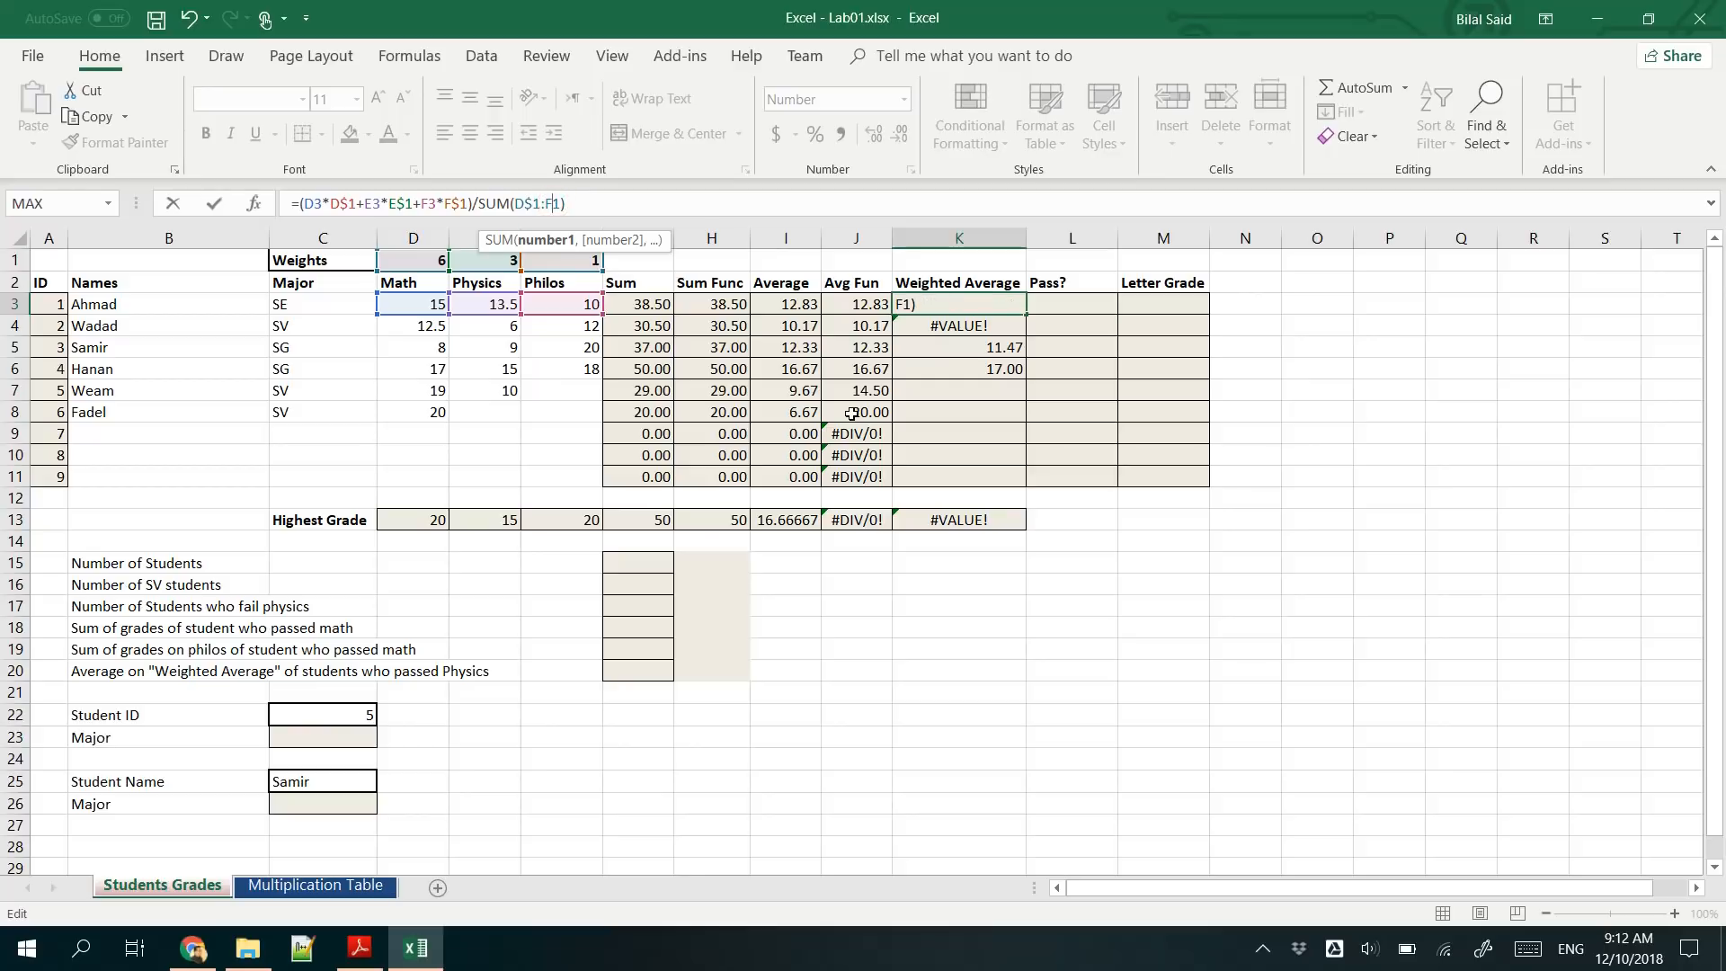
type("$")
left_click(667, 210)
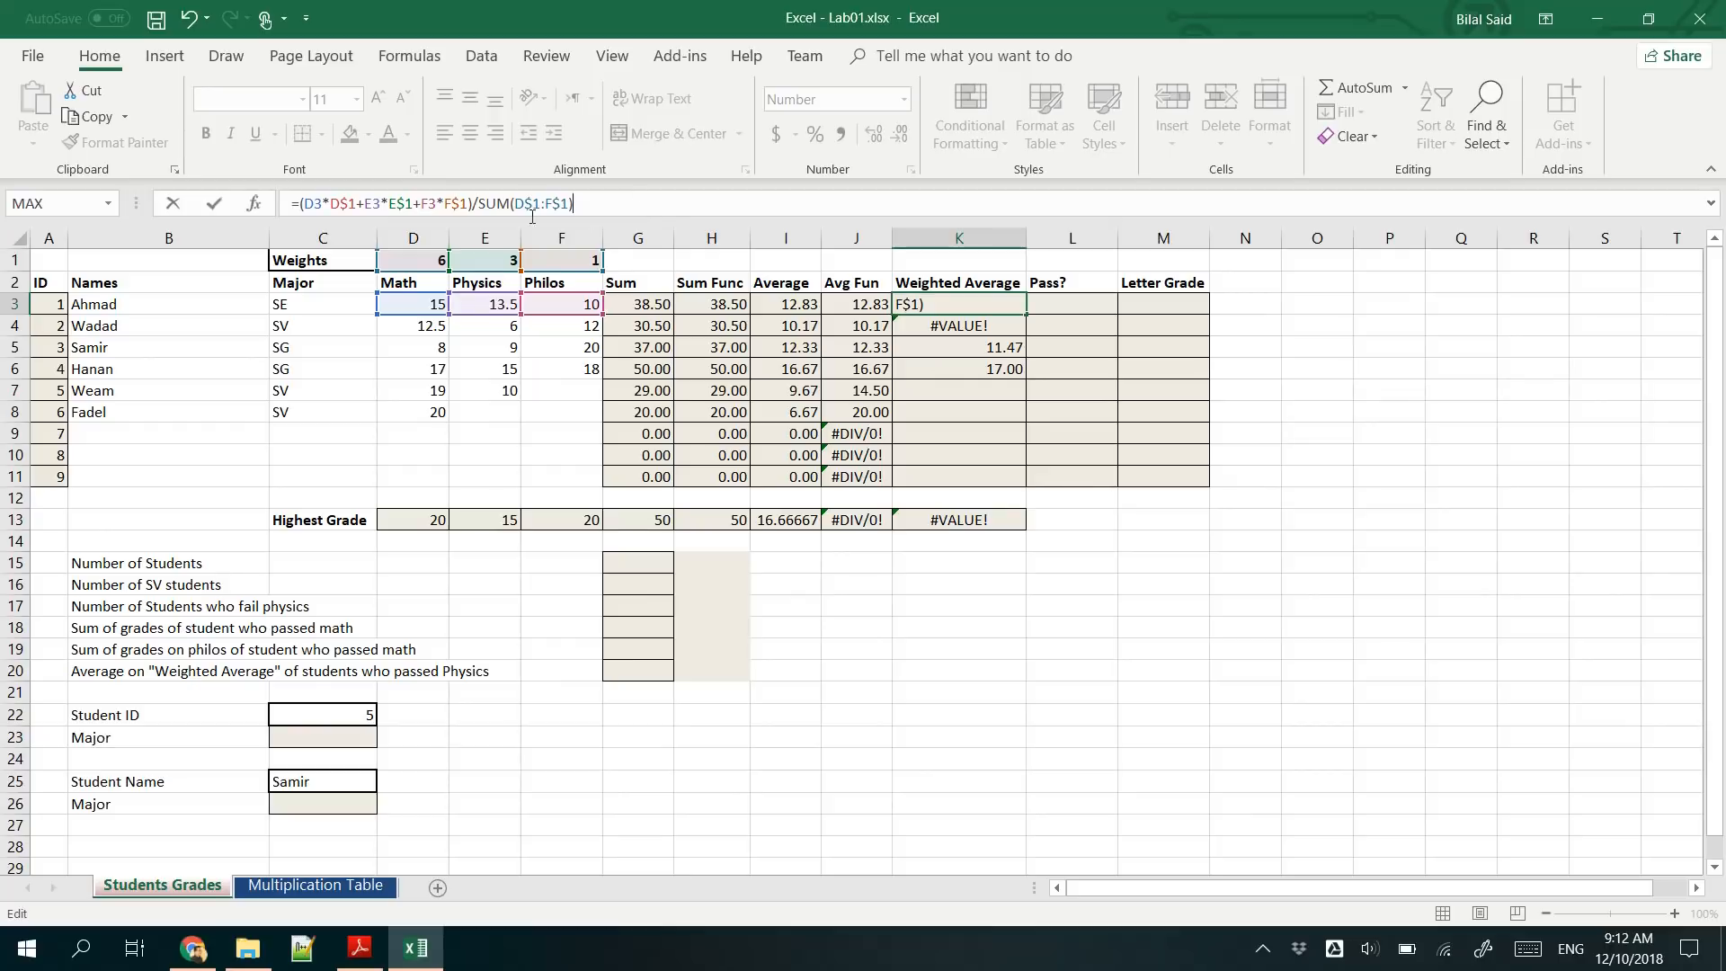
left_click(426, 200)
left_click(370, 198)
key("Return")
- Fill the K3 weighted average formula down to K11 and check the references in the copies in K4 and K5
left_click(1005, 306)
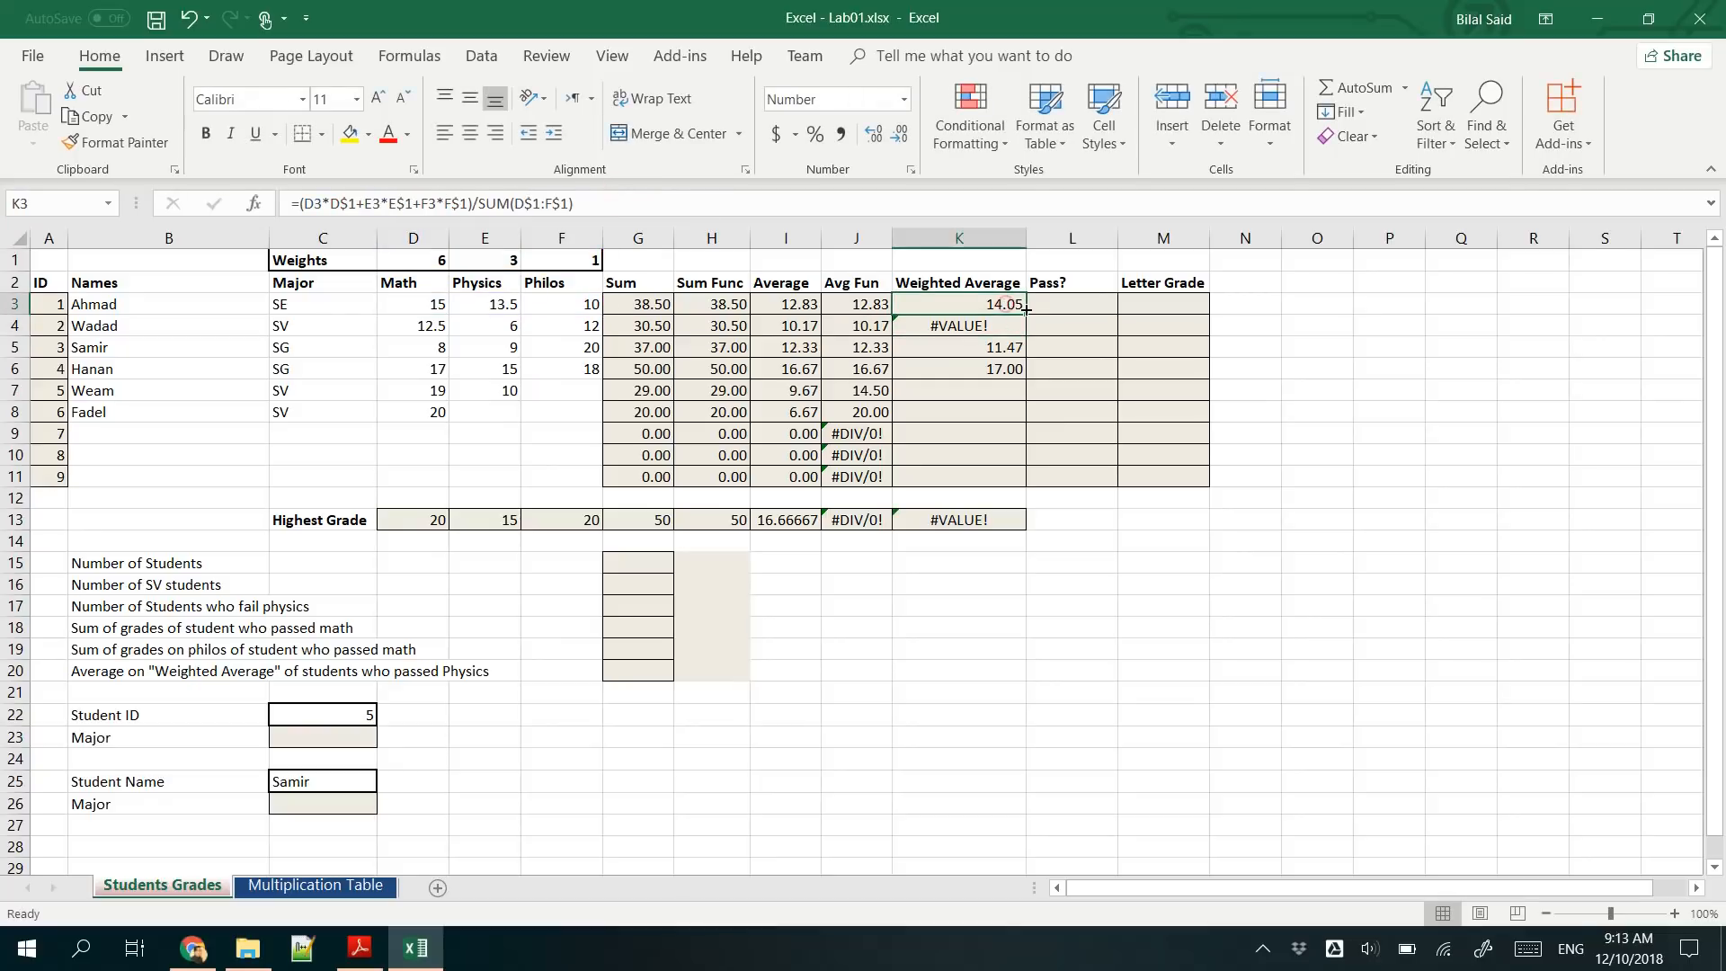
left_click_drag(1026, 315, 1016, 494)
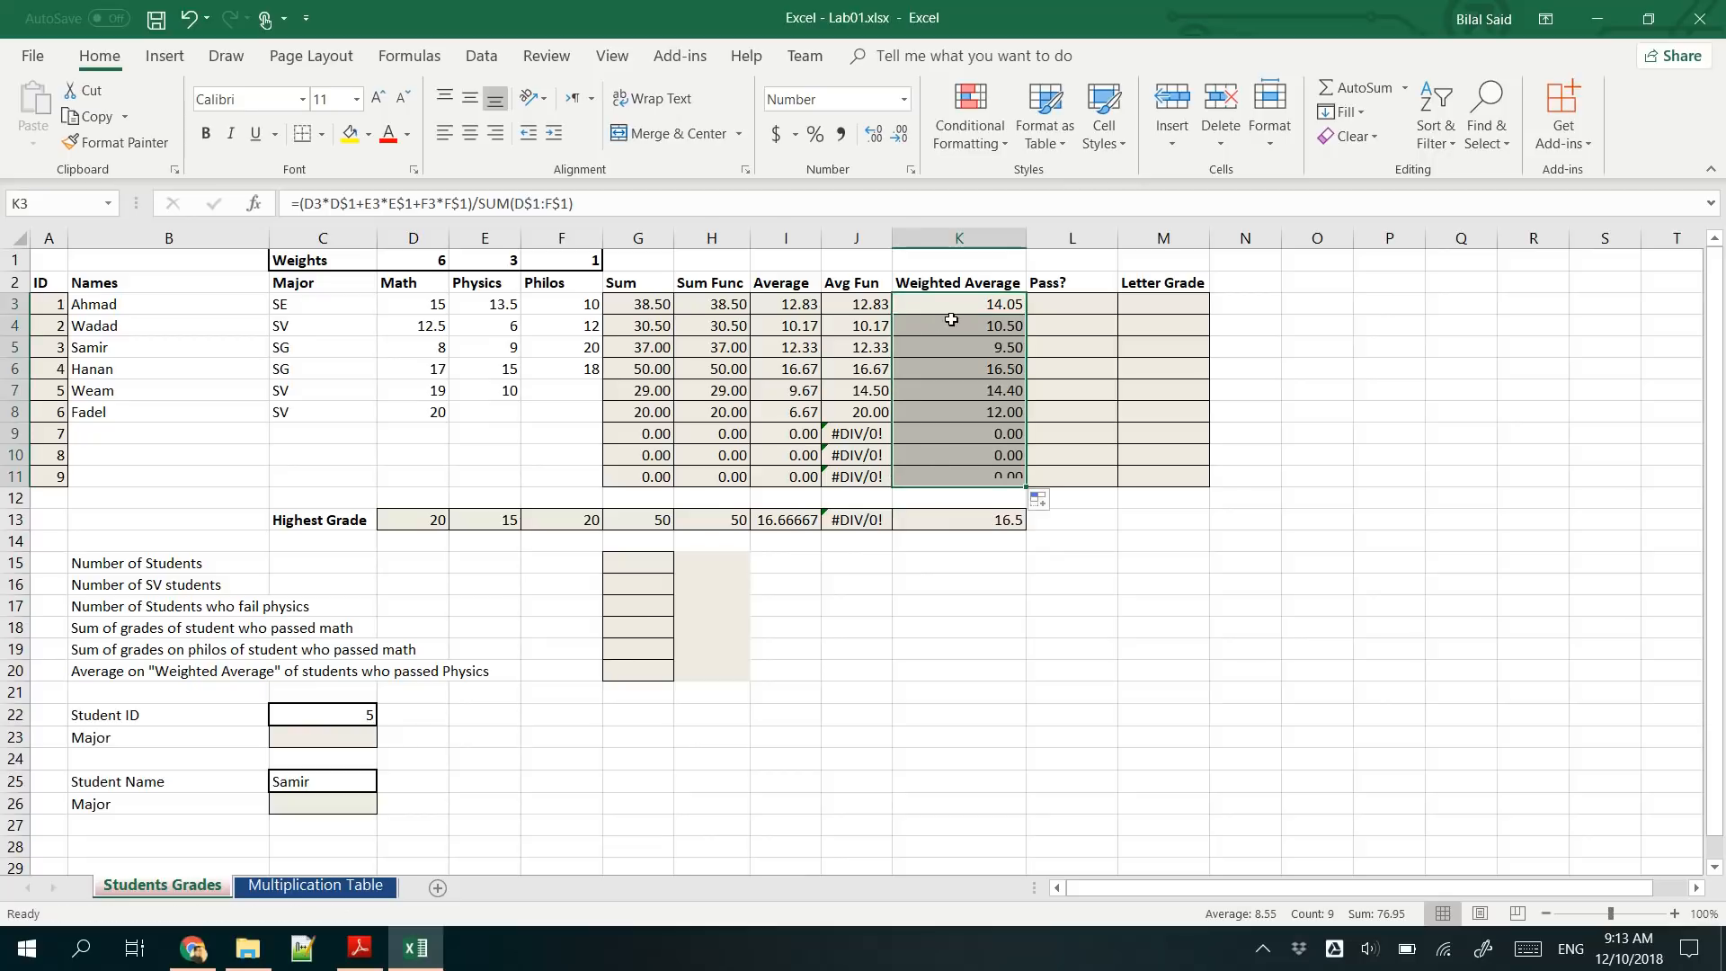
double_click(929, 325)
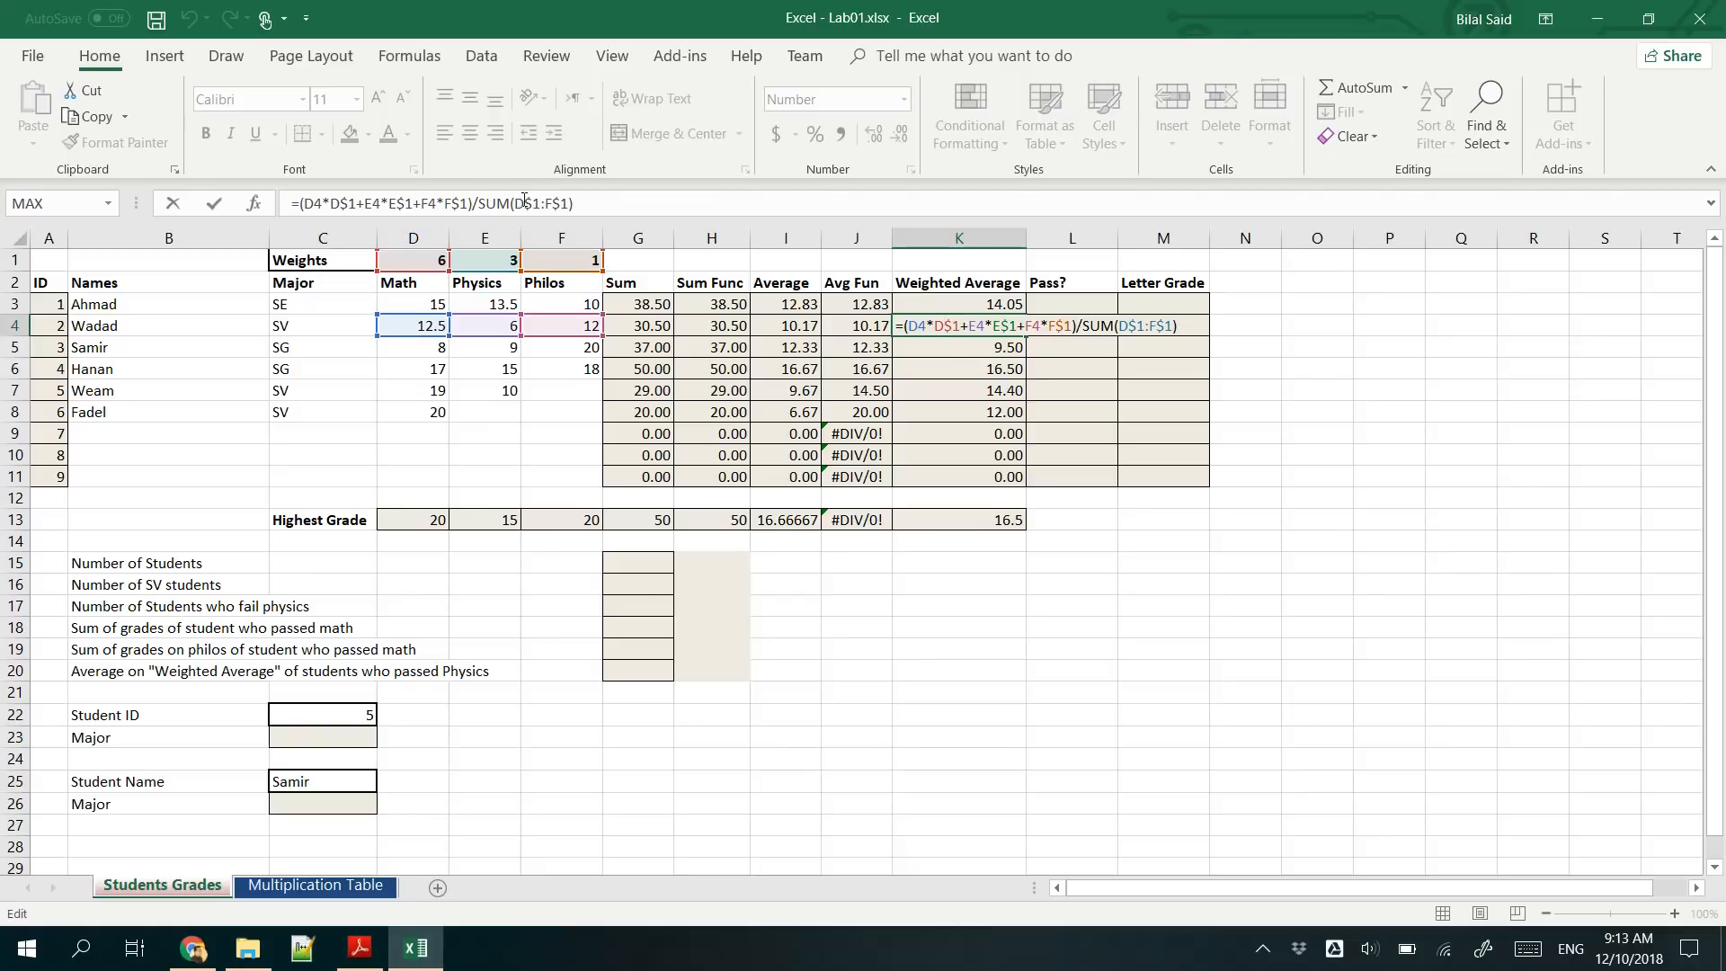
key("ctrl+Return")
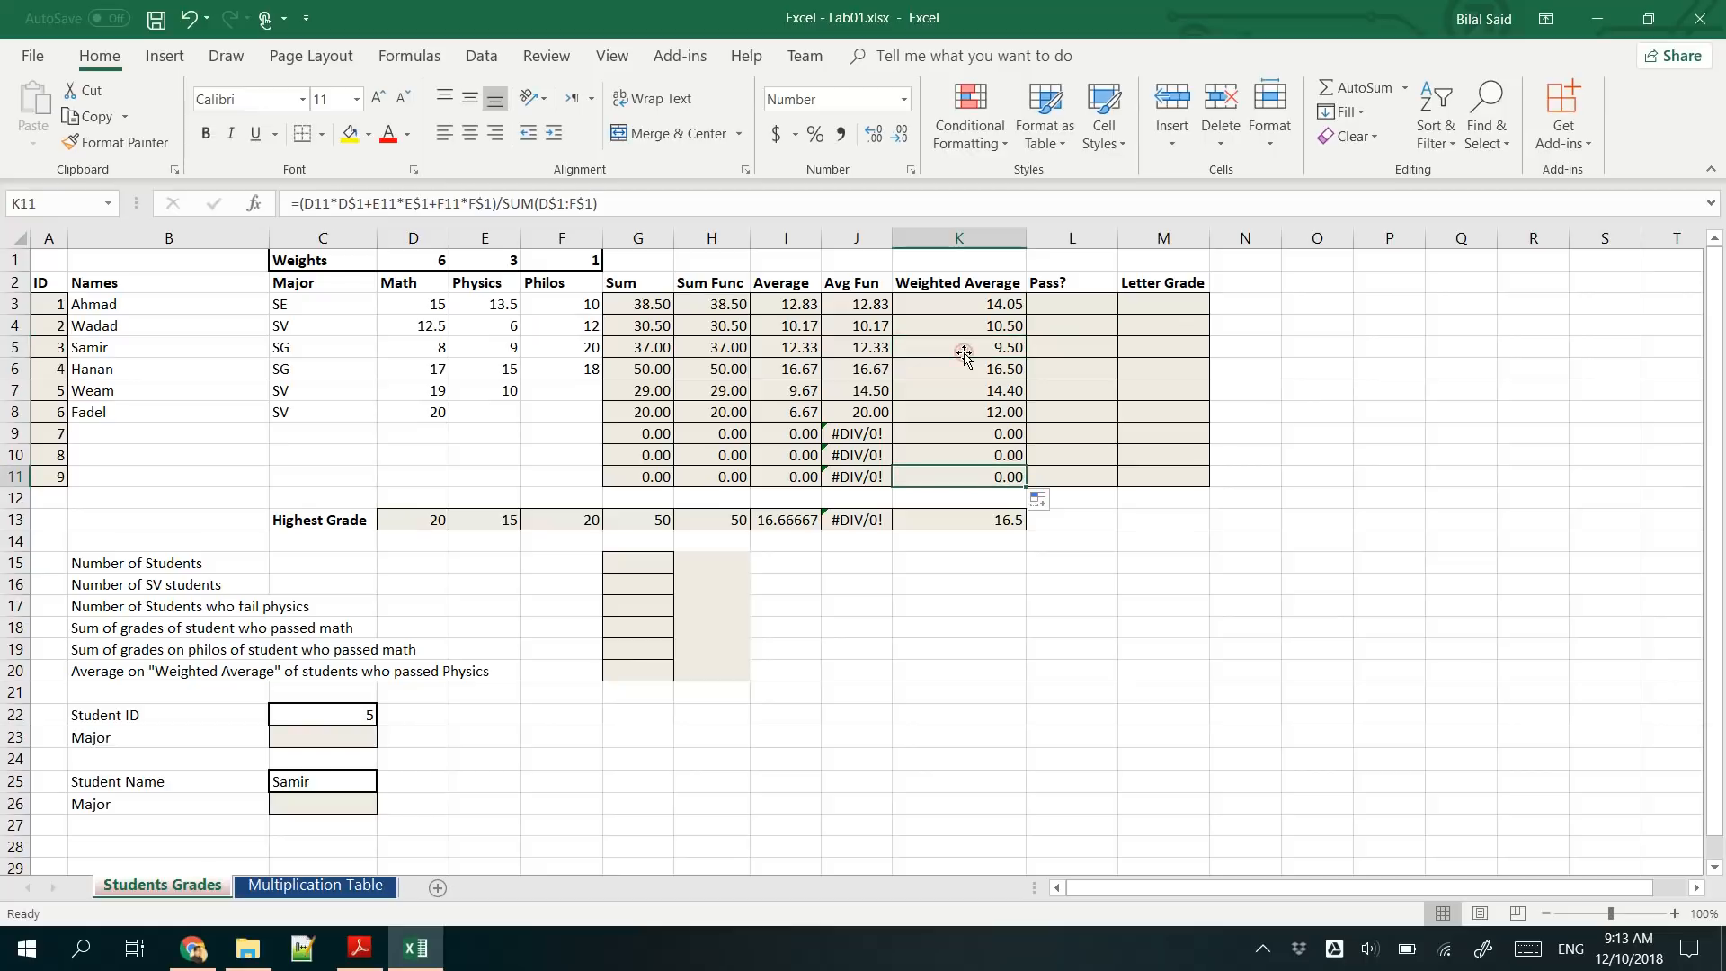
double_click(963, 354)
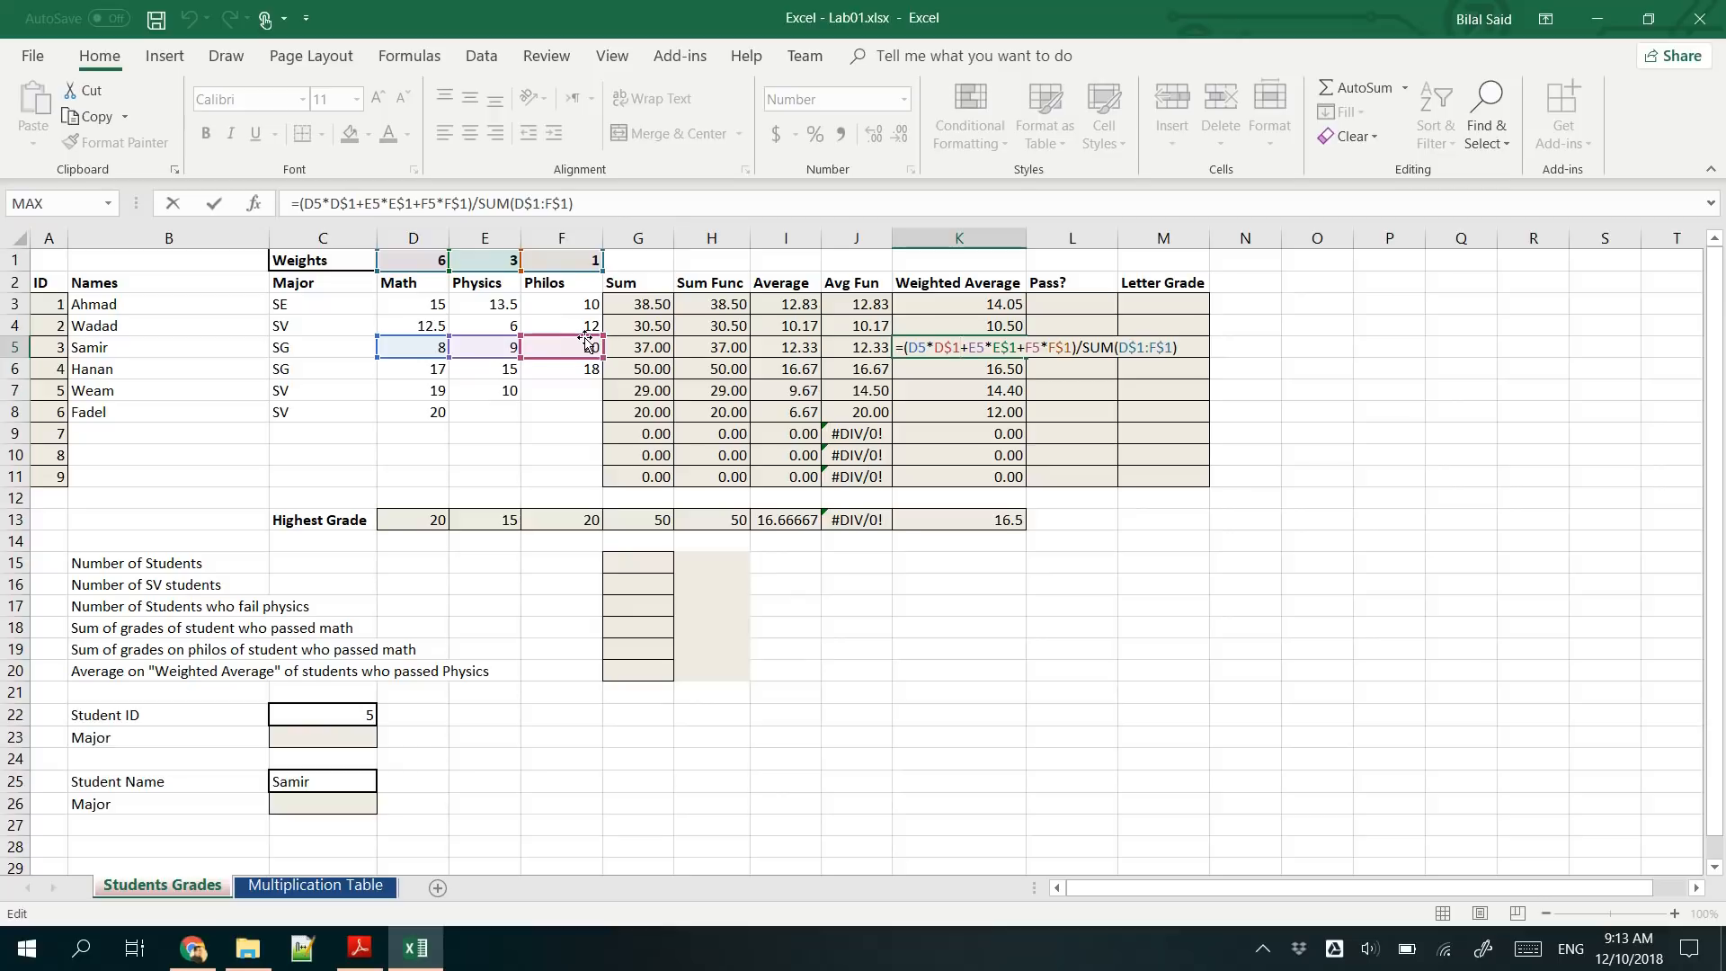
key("Escape")
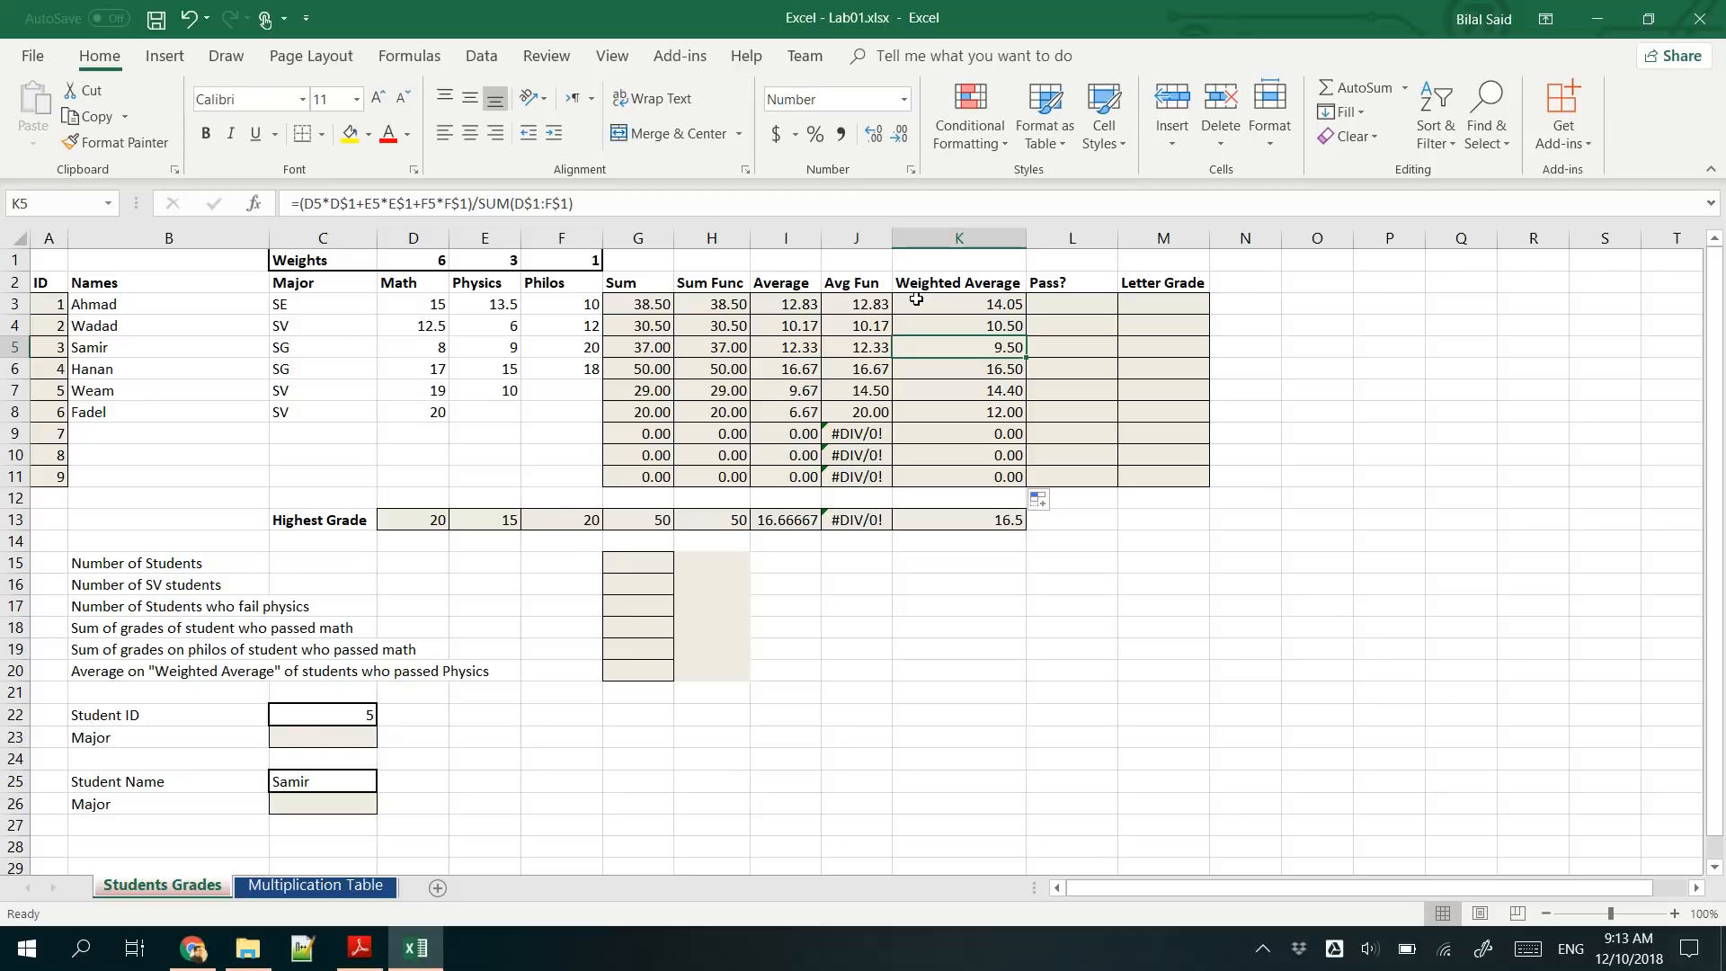
- Select L3 for the Pass? formula and review the IF function slide in Excel - Lecture 01.pdf
left_click(1066, 304)
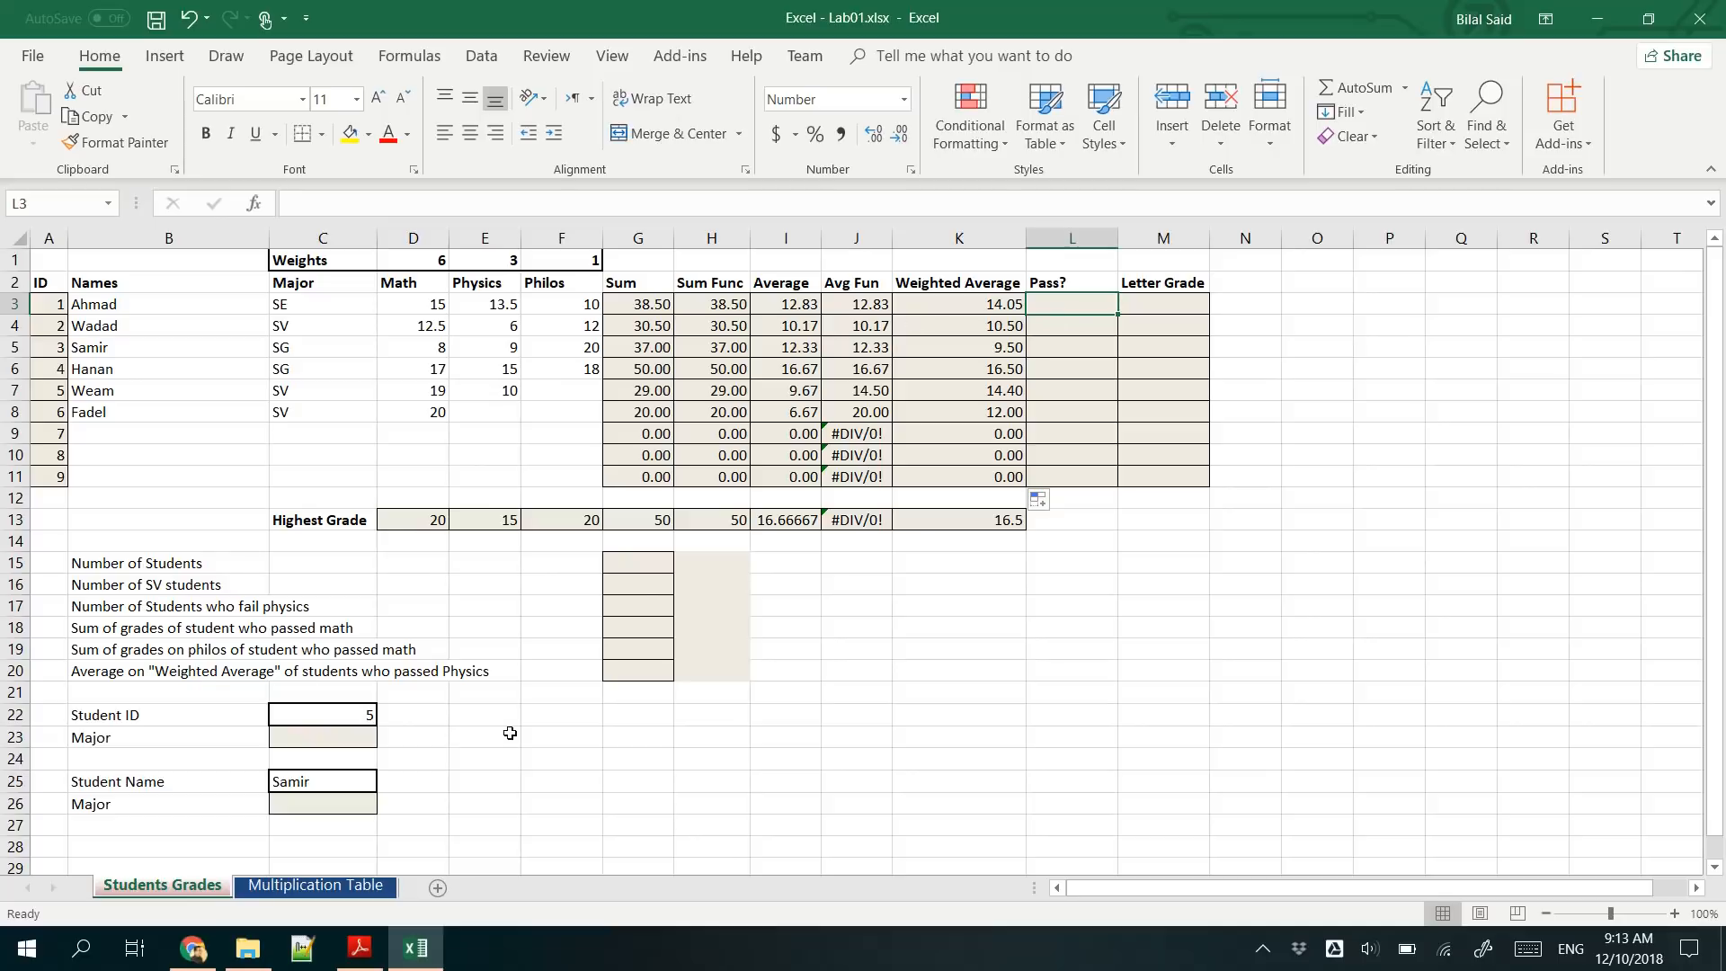
left_click(247, 948)
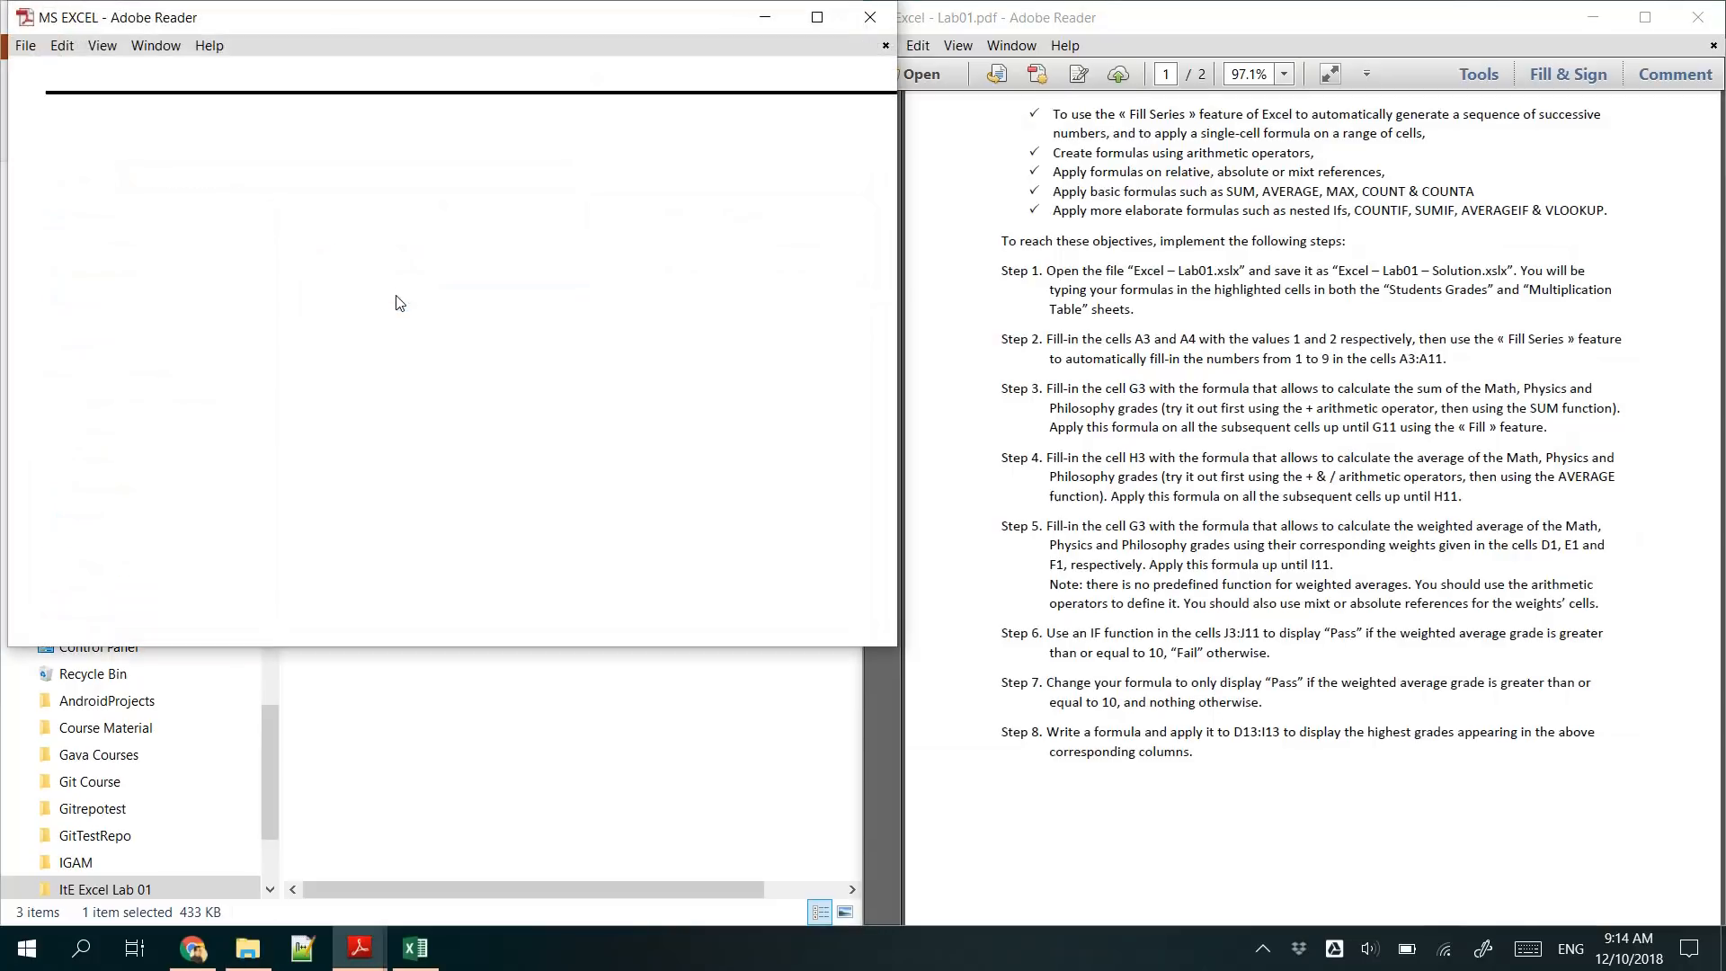
left_click(817, 17)
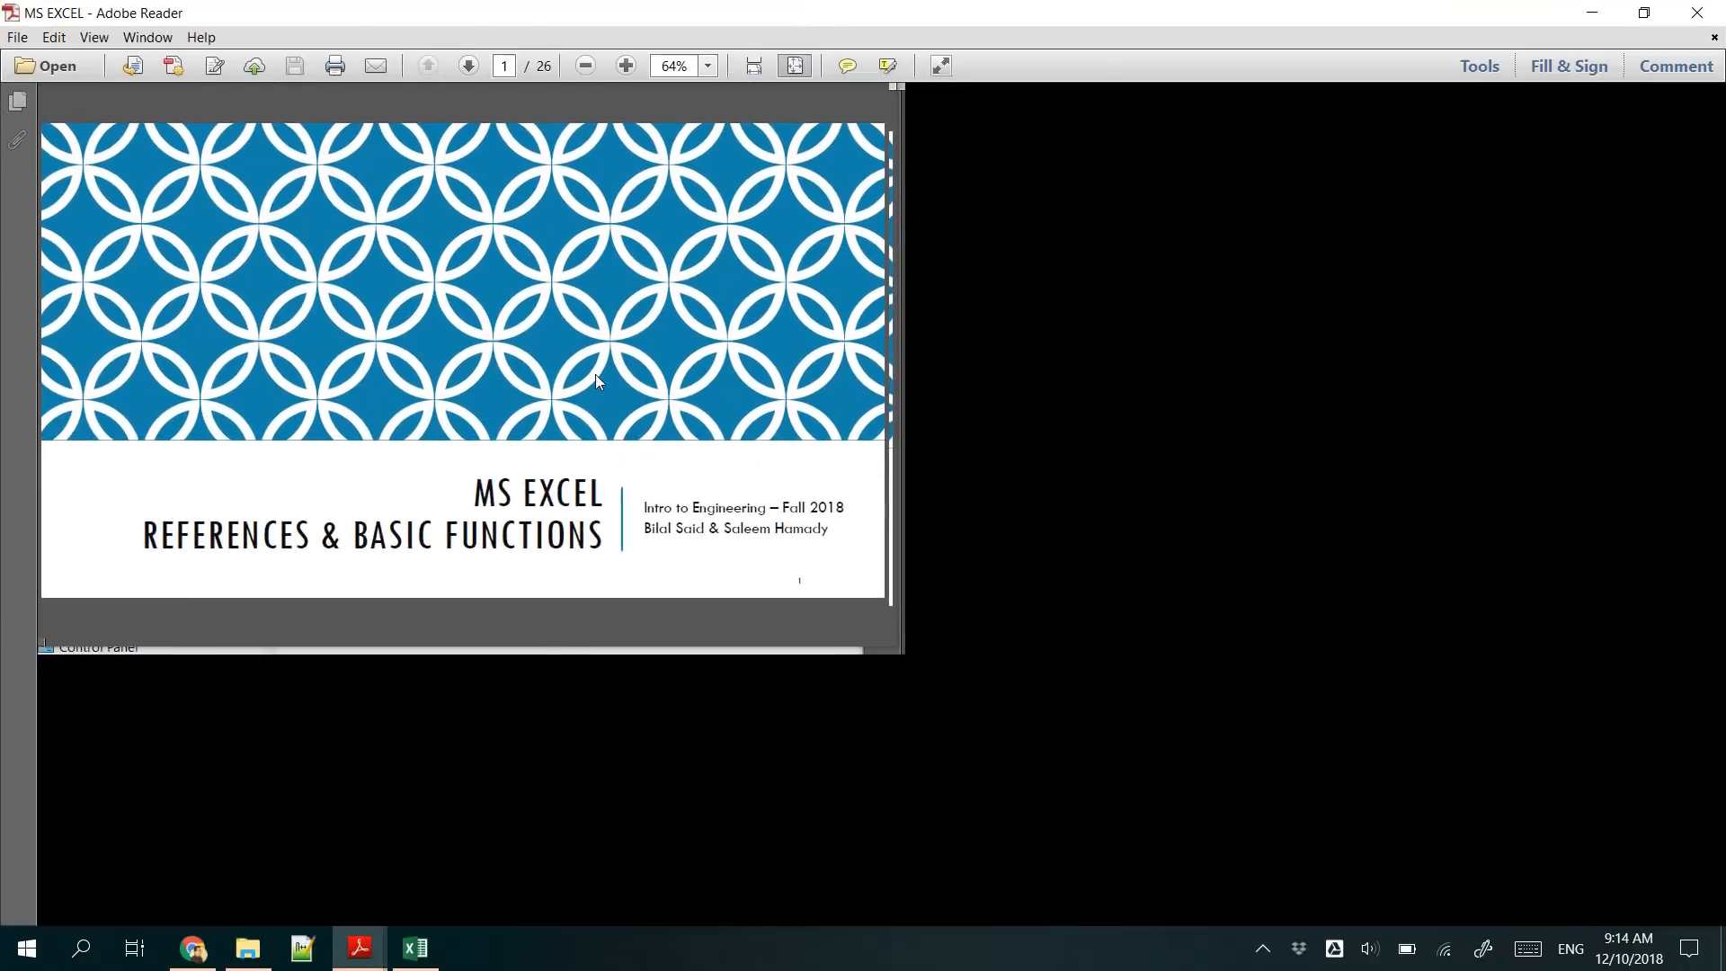
scroll(600, 363, "down", 9)
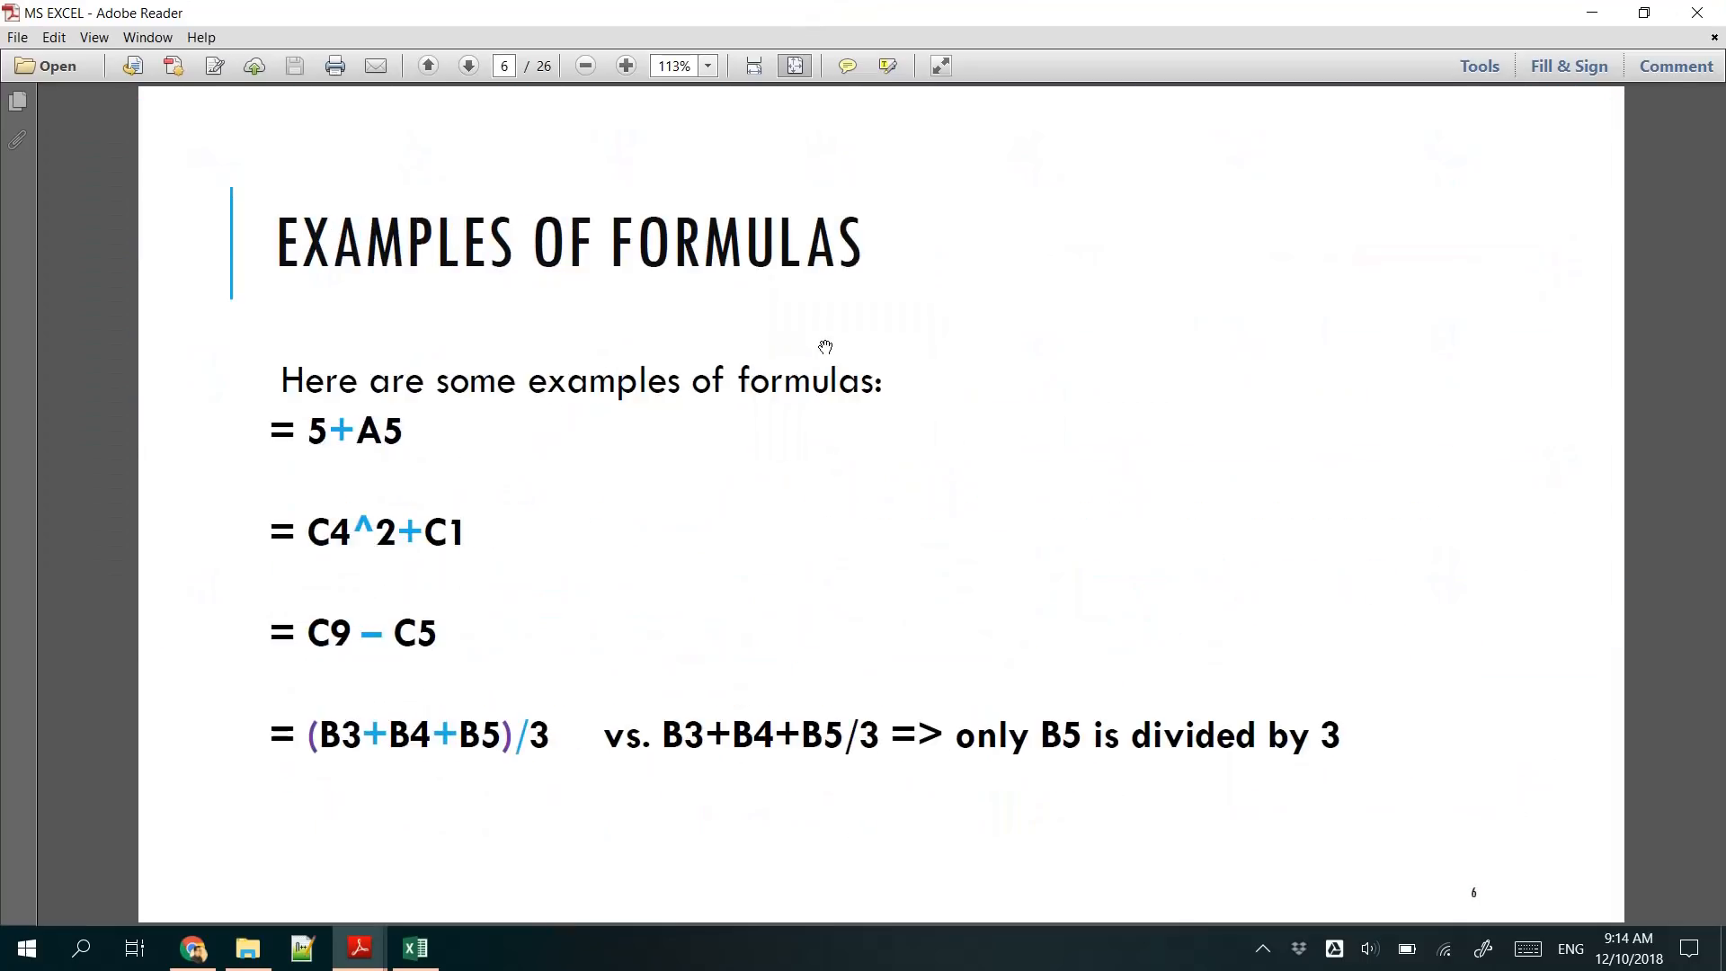
scroll(819, 353, "down", 10)
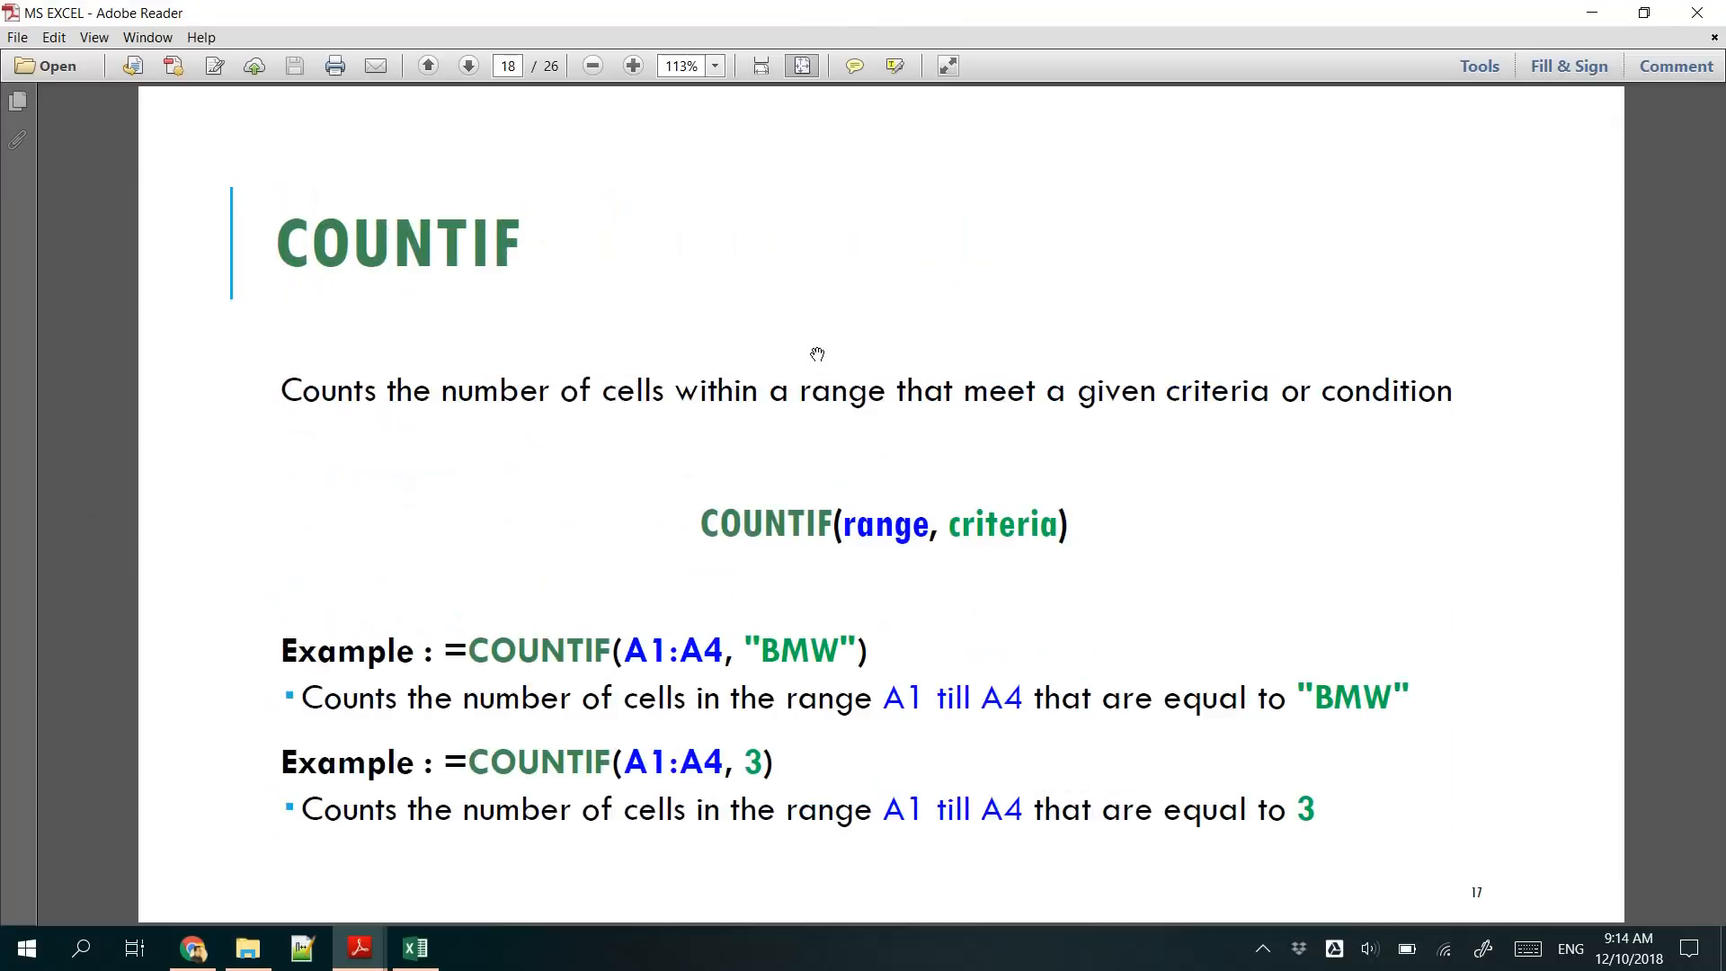
scroll(817, 353, "down", 1)
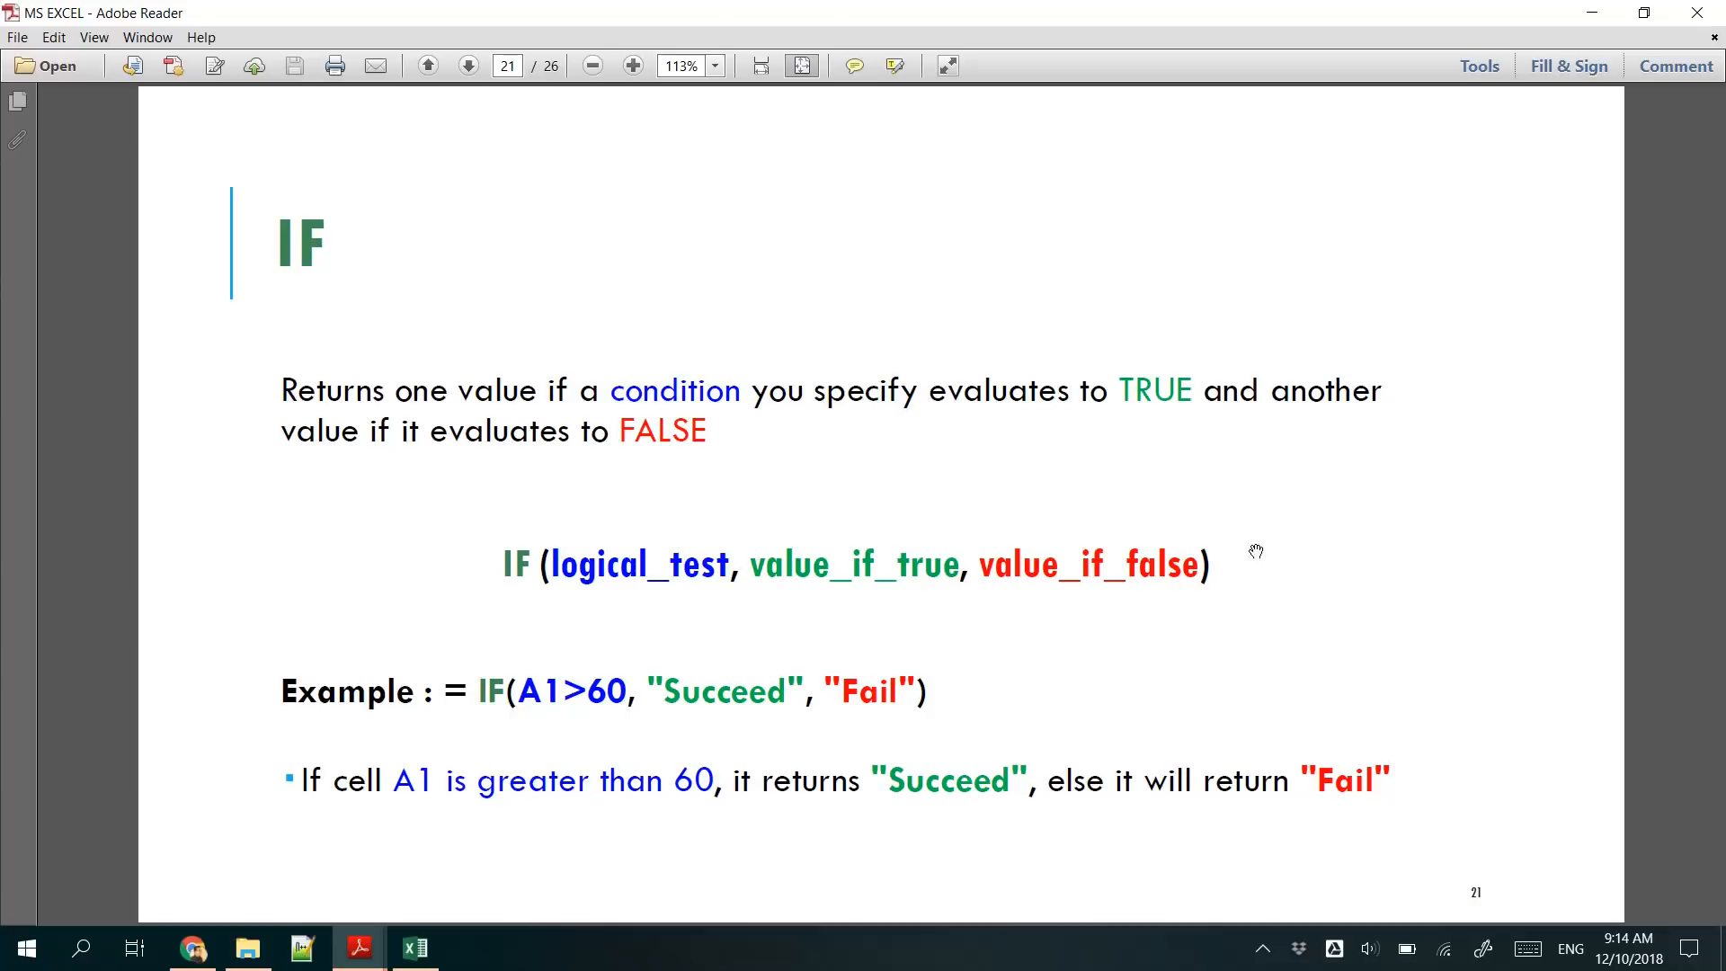
left_click(1591, 13)
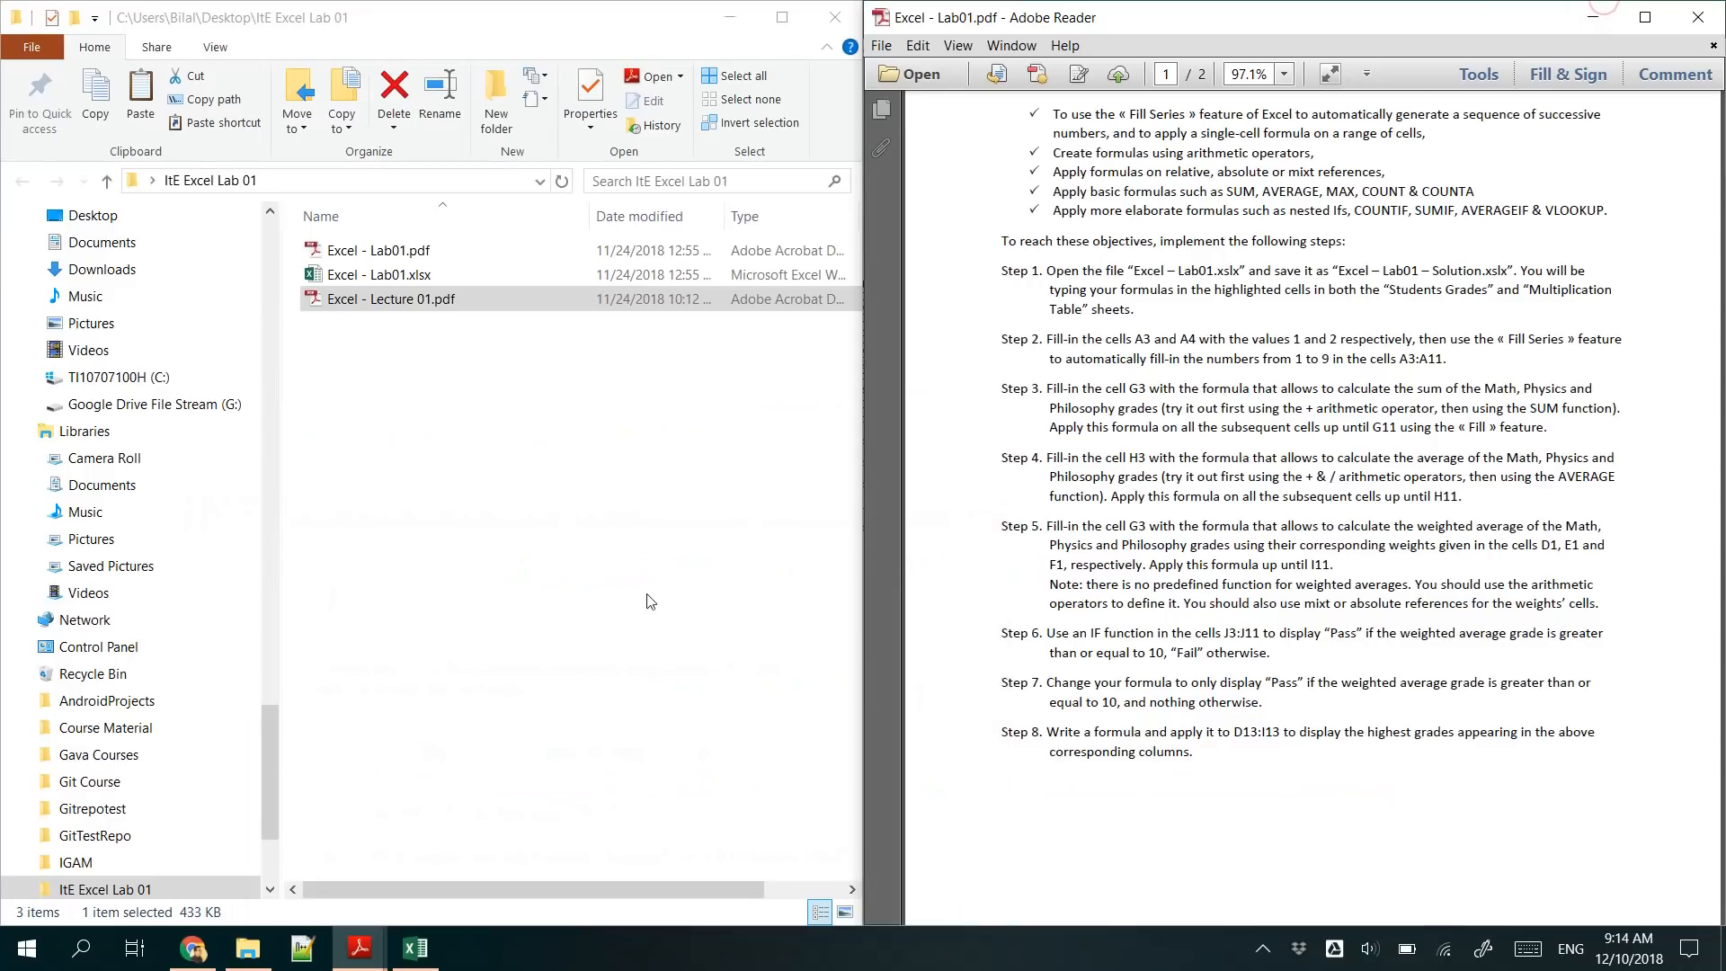
- Return to the Excel - Lab01.xlsx workbook and start an IF formula in L3 that tests the weighted average in K3
left_click(415, 948)
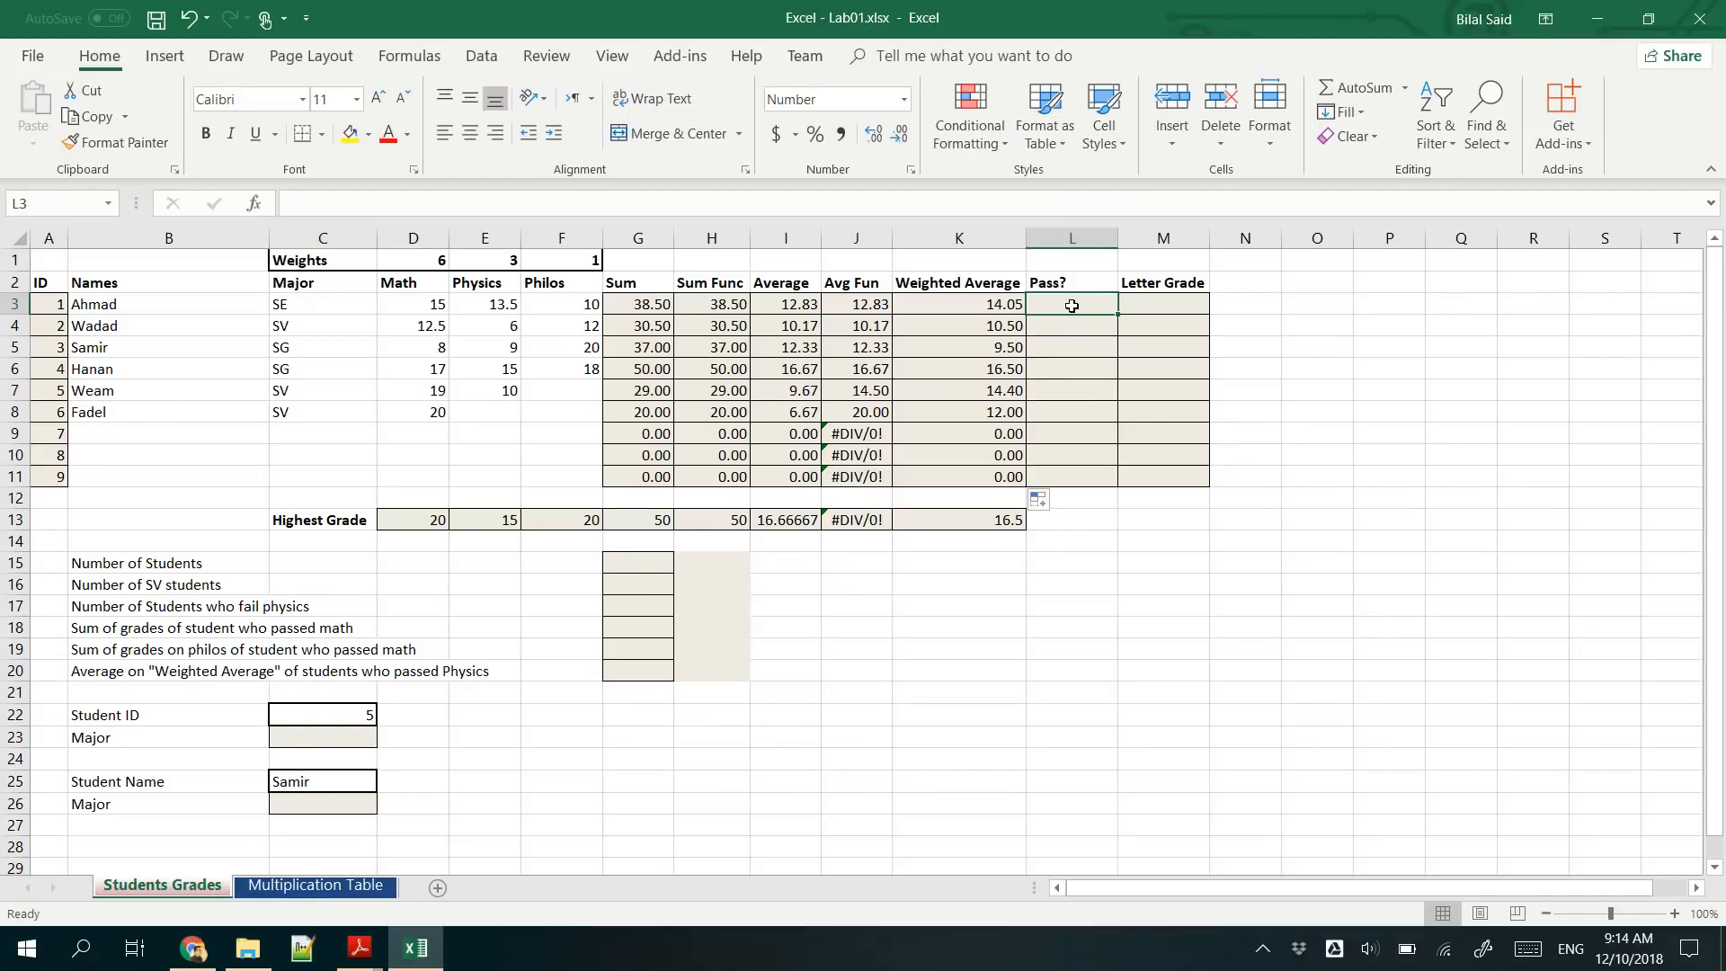
type("=")
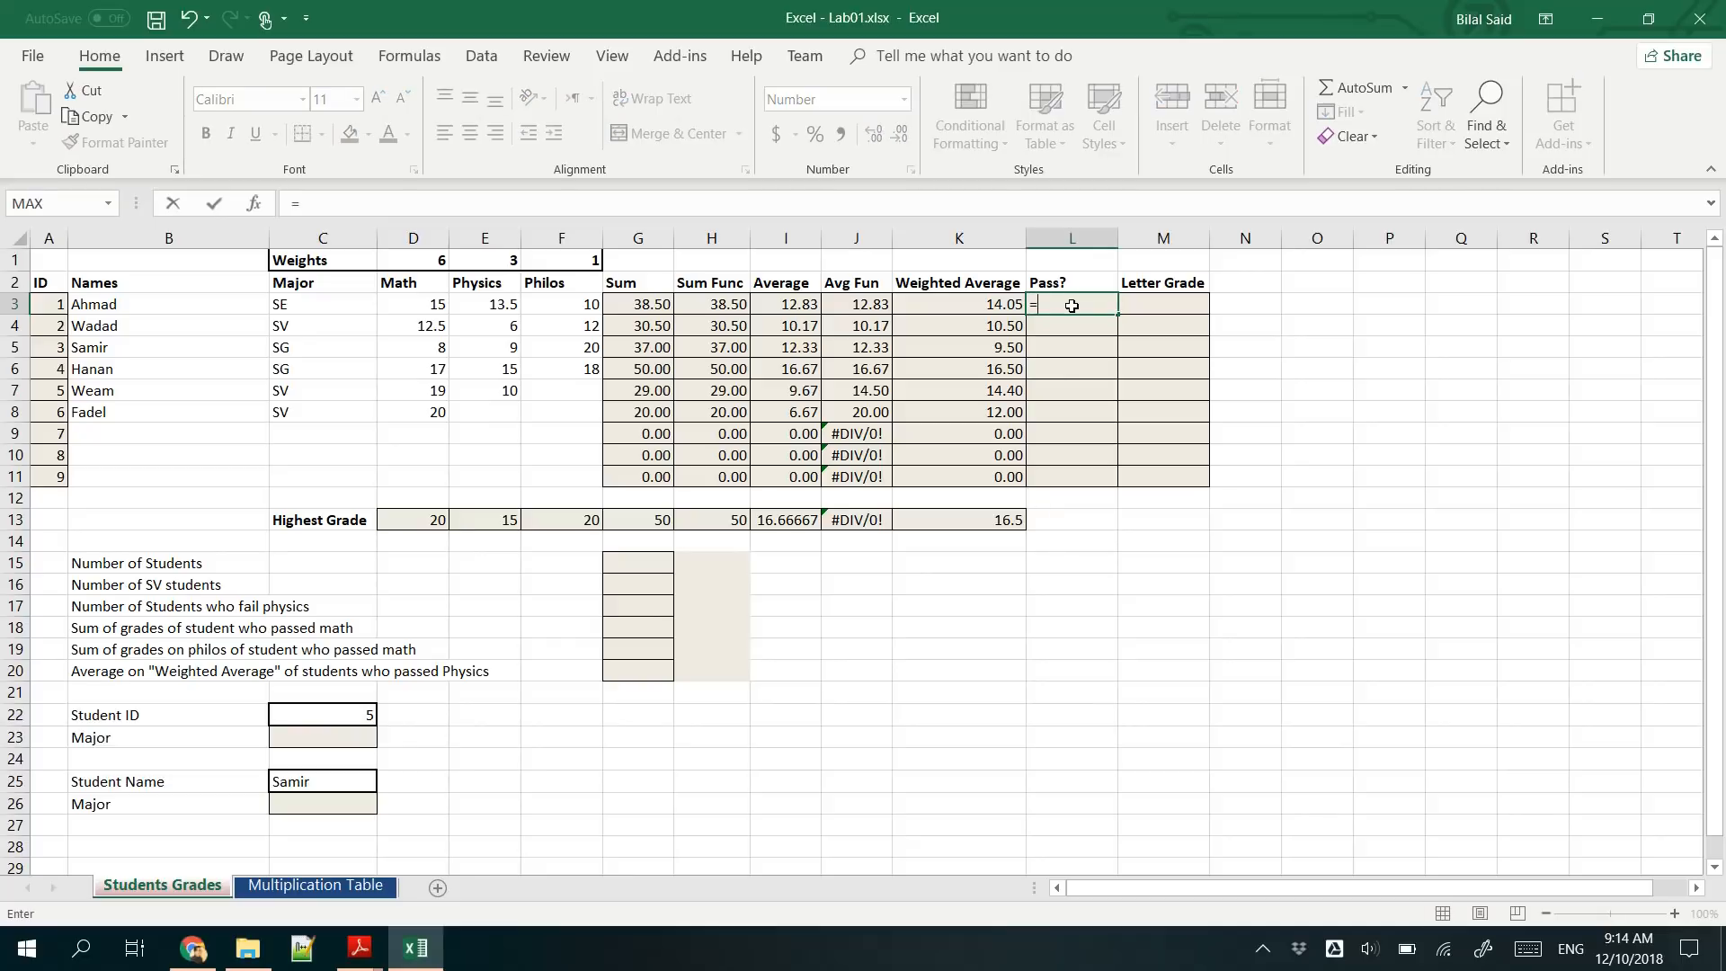
type("IF")
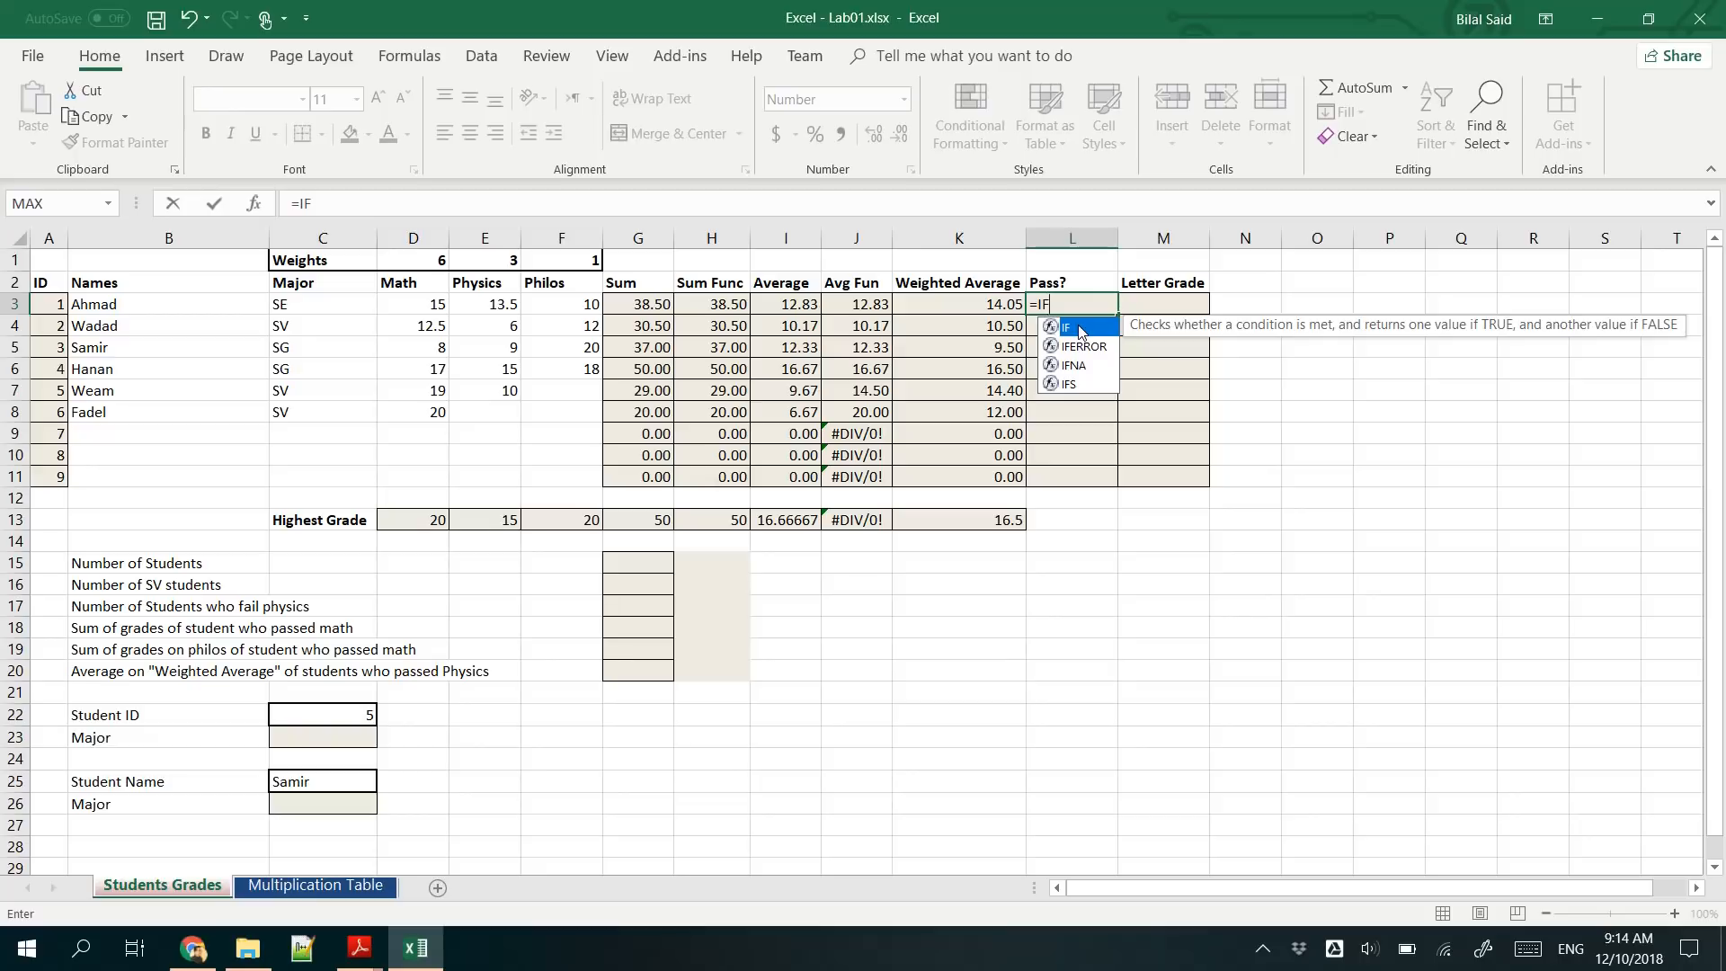
double_click(1081, 329)
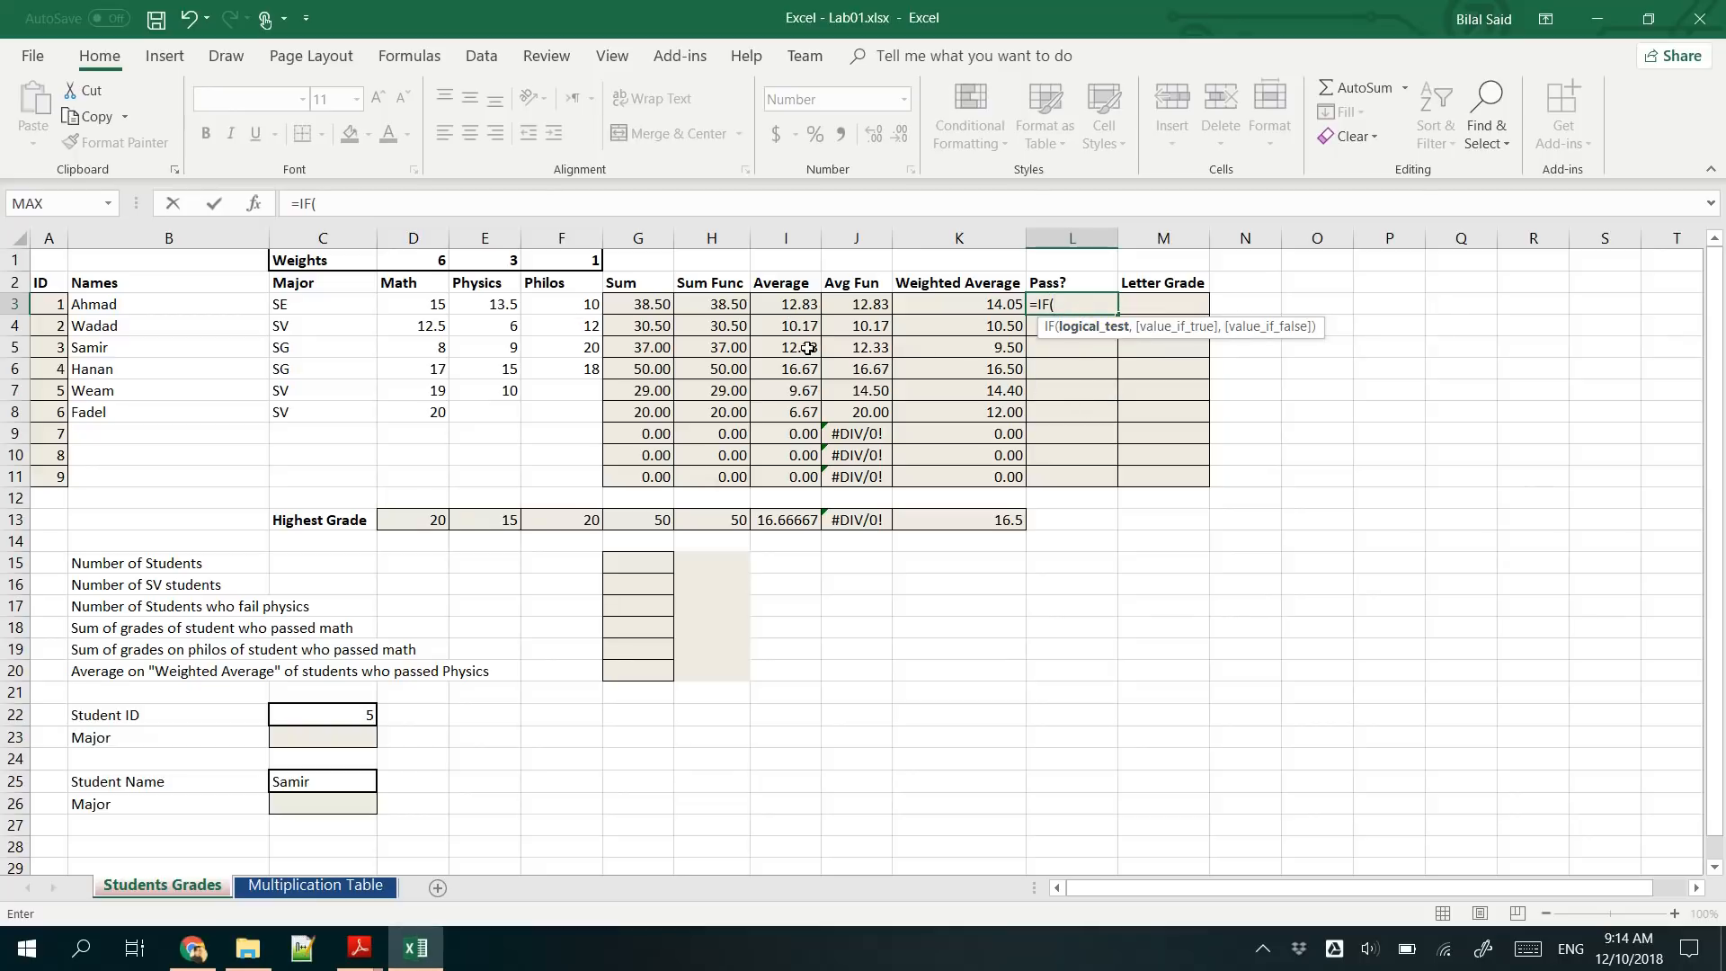
left_click(987, 311)
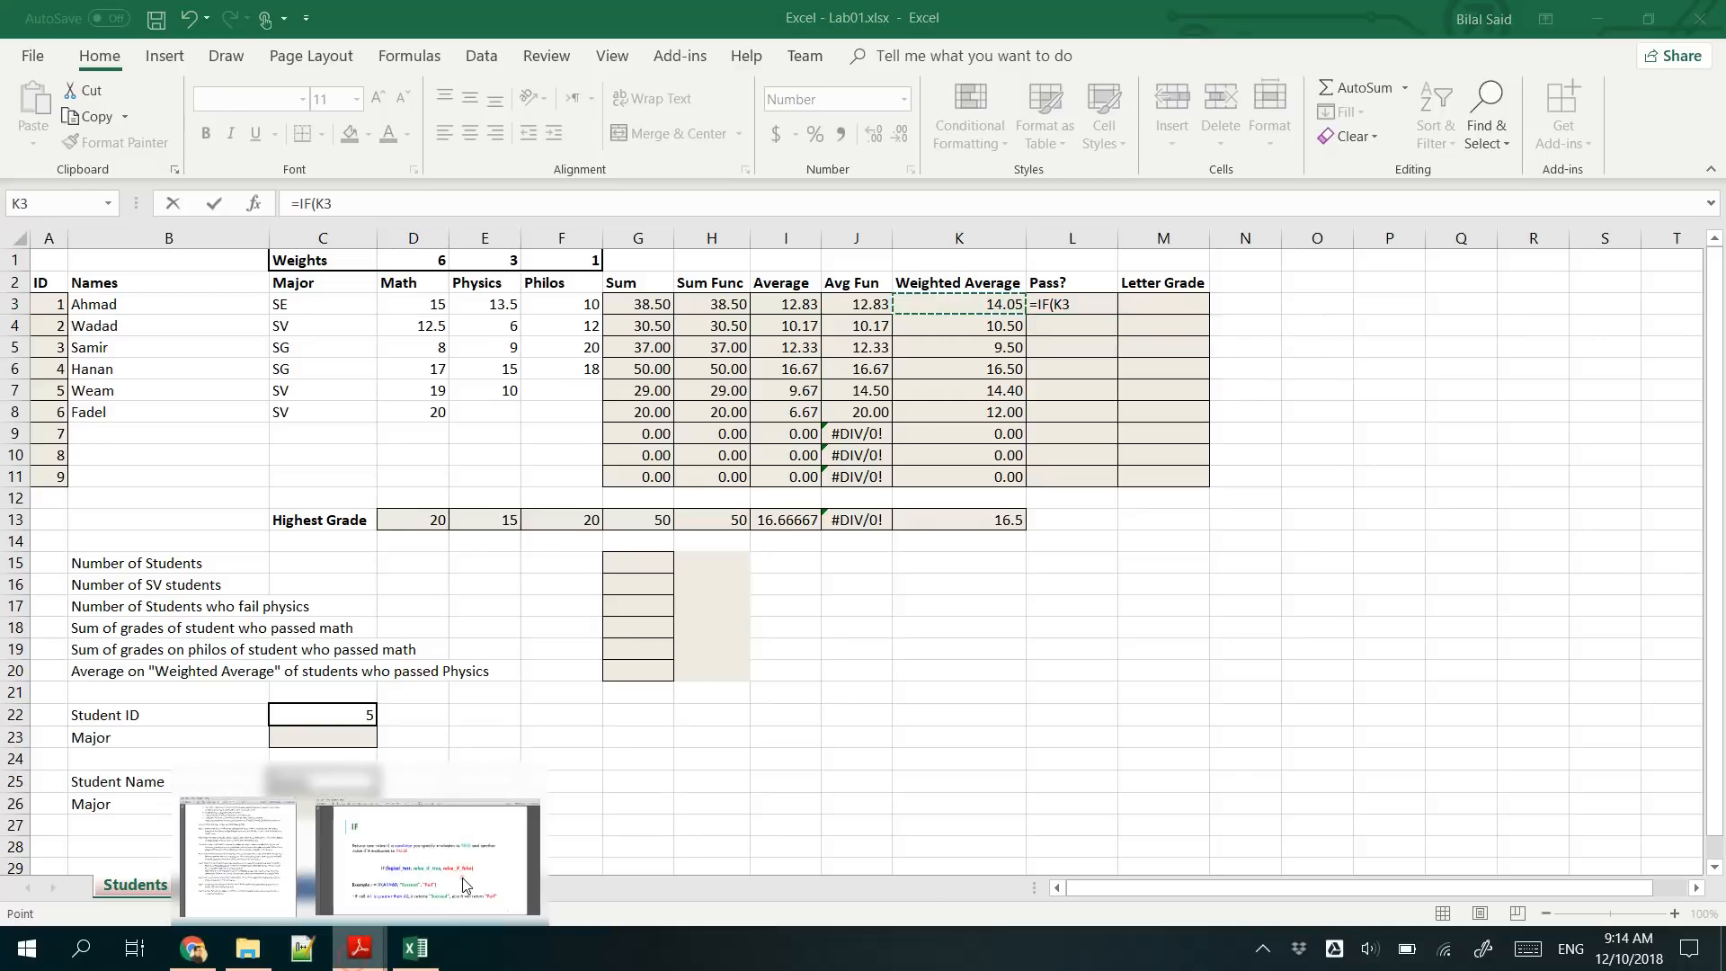
- Switch to Excel - Lab01.pdf, read the pass/fail condition in Step 6, and return to the unfinished L3 formula
left_click(357, 953)
mouse_move(357, 960)
left_click(274, 885)
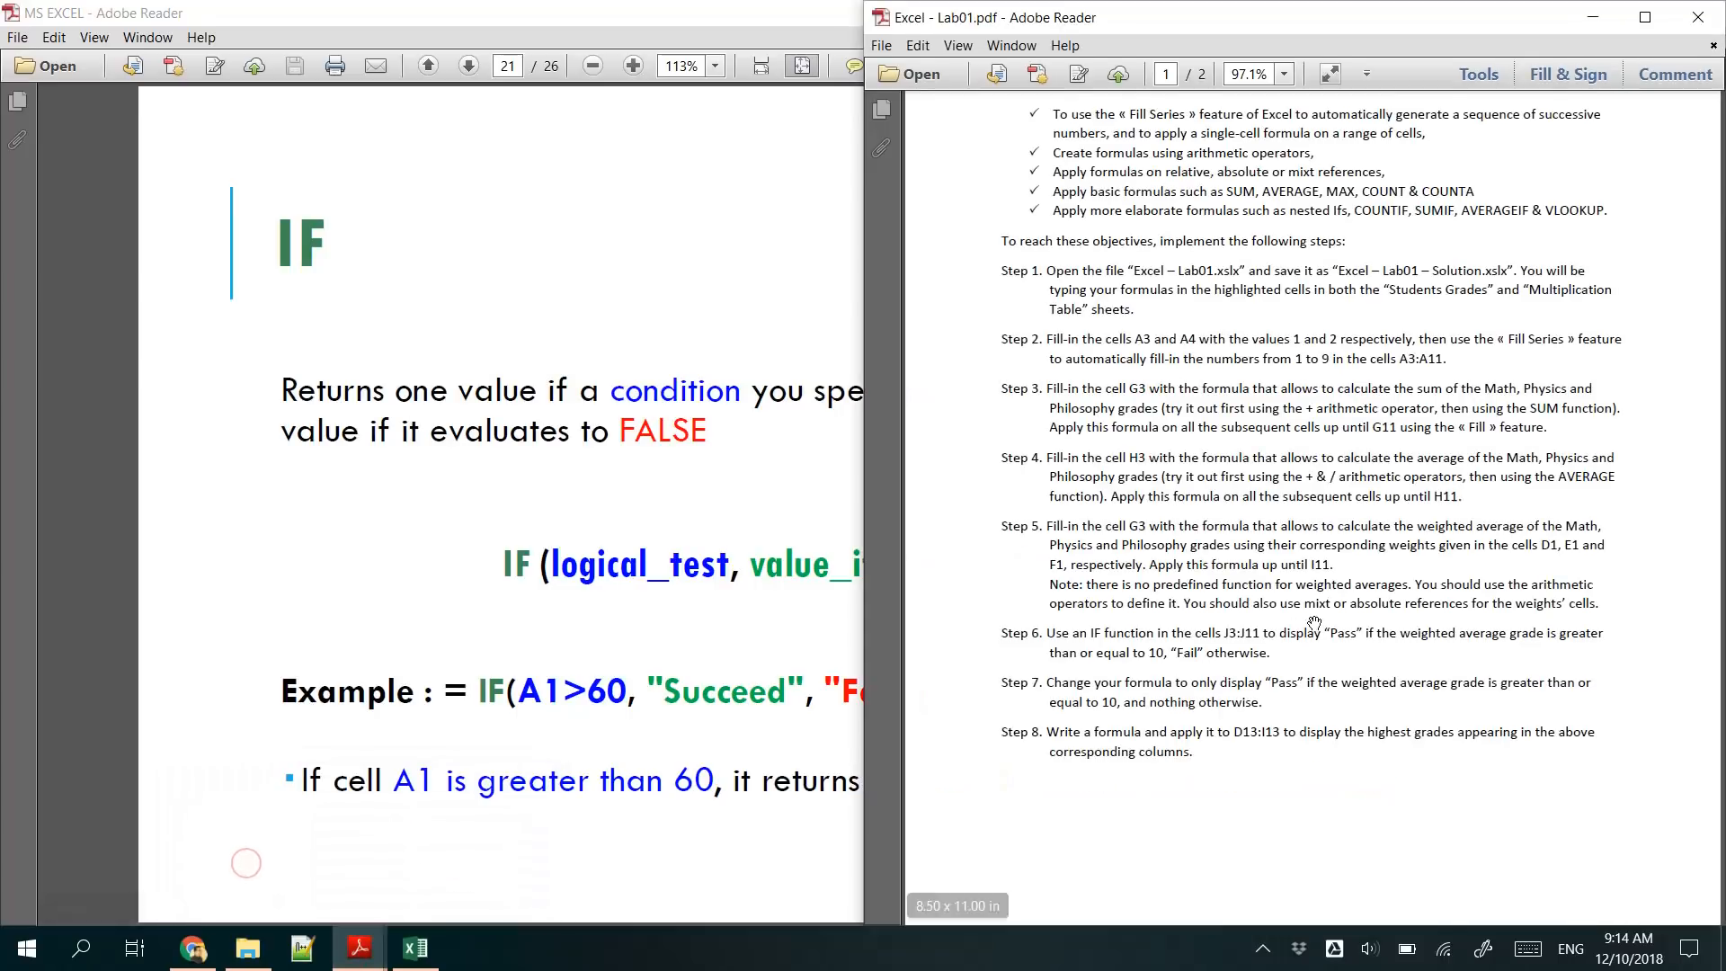
scroll(1168, 645, "down", 3)
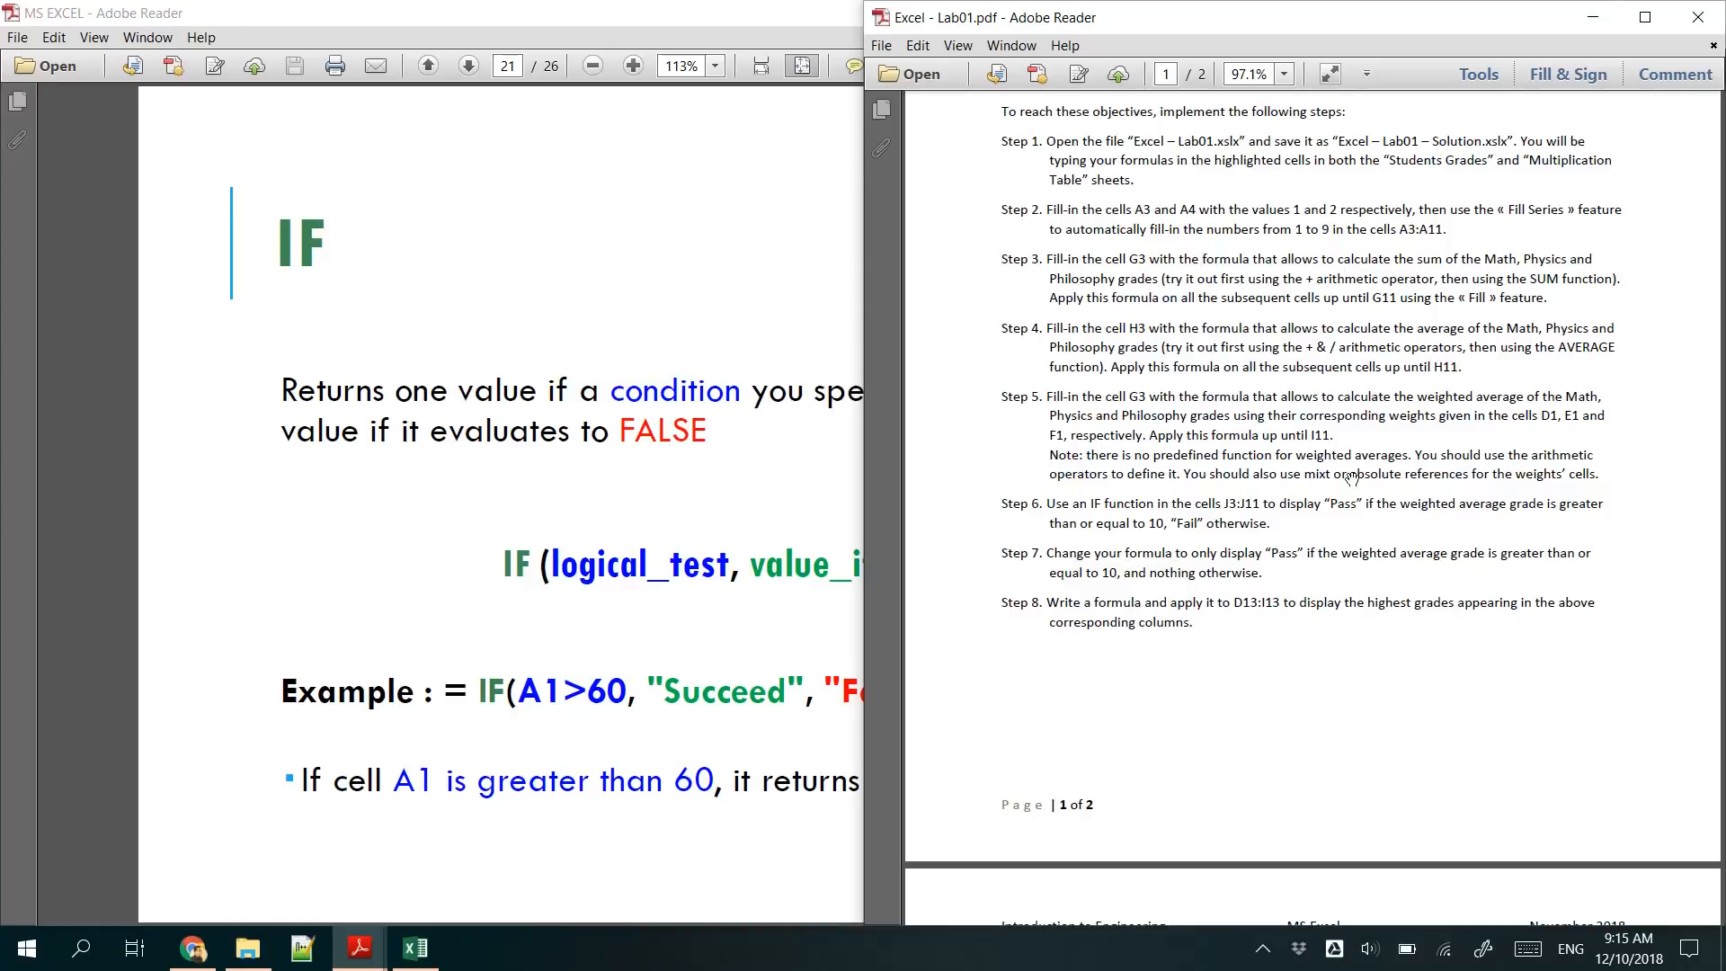
left_click(1590, 14)
left_click(1588, 11)
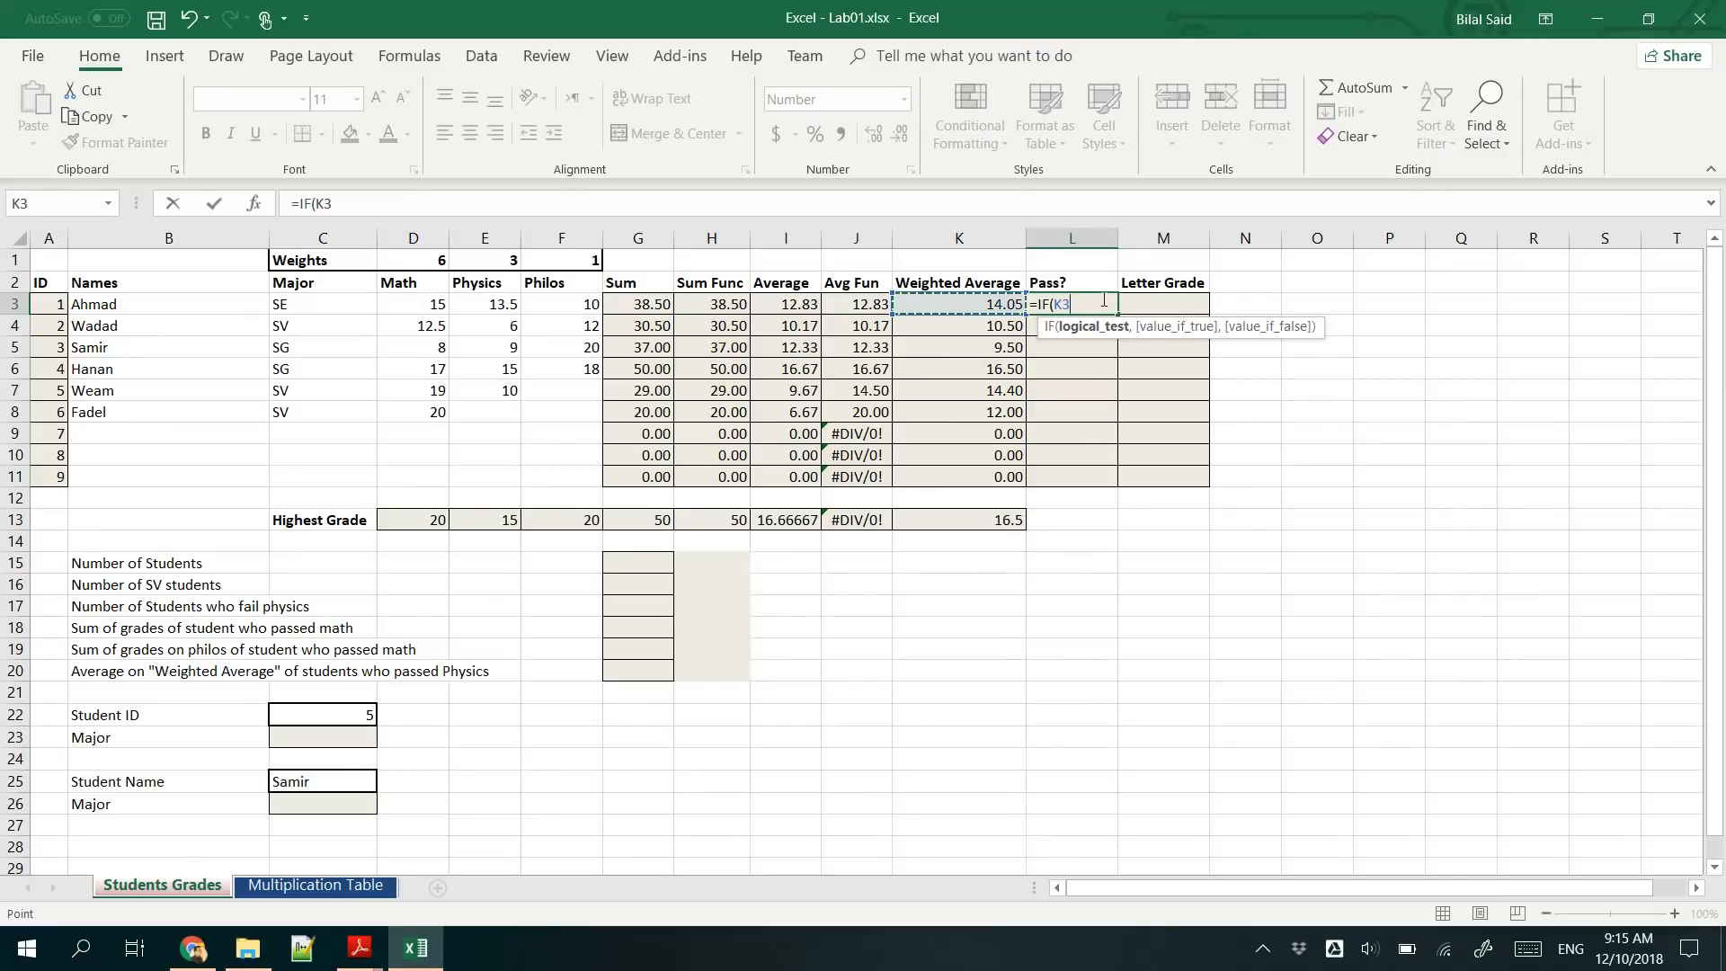
- Complete the L3 formula as =IF(K3>=10,"Pass", "Fail") and fill it down to L11
type(">=")
type("10,")
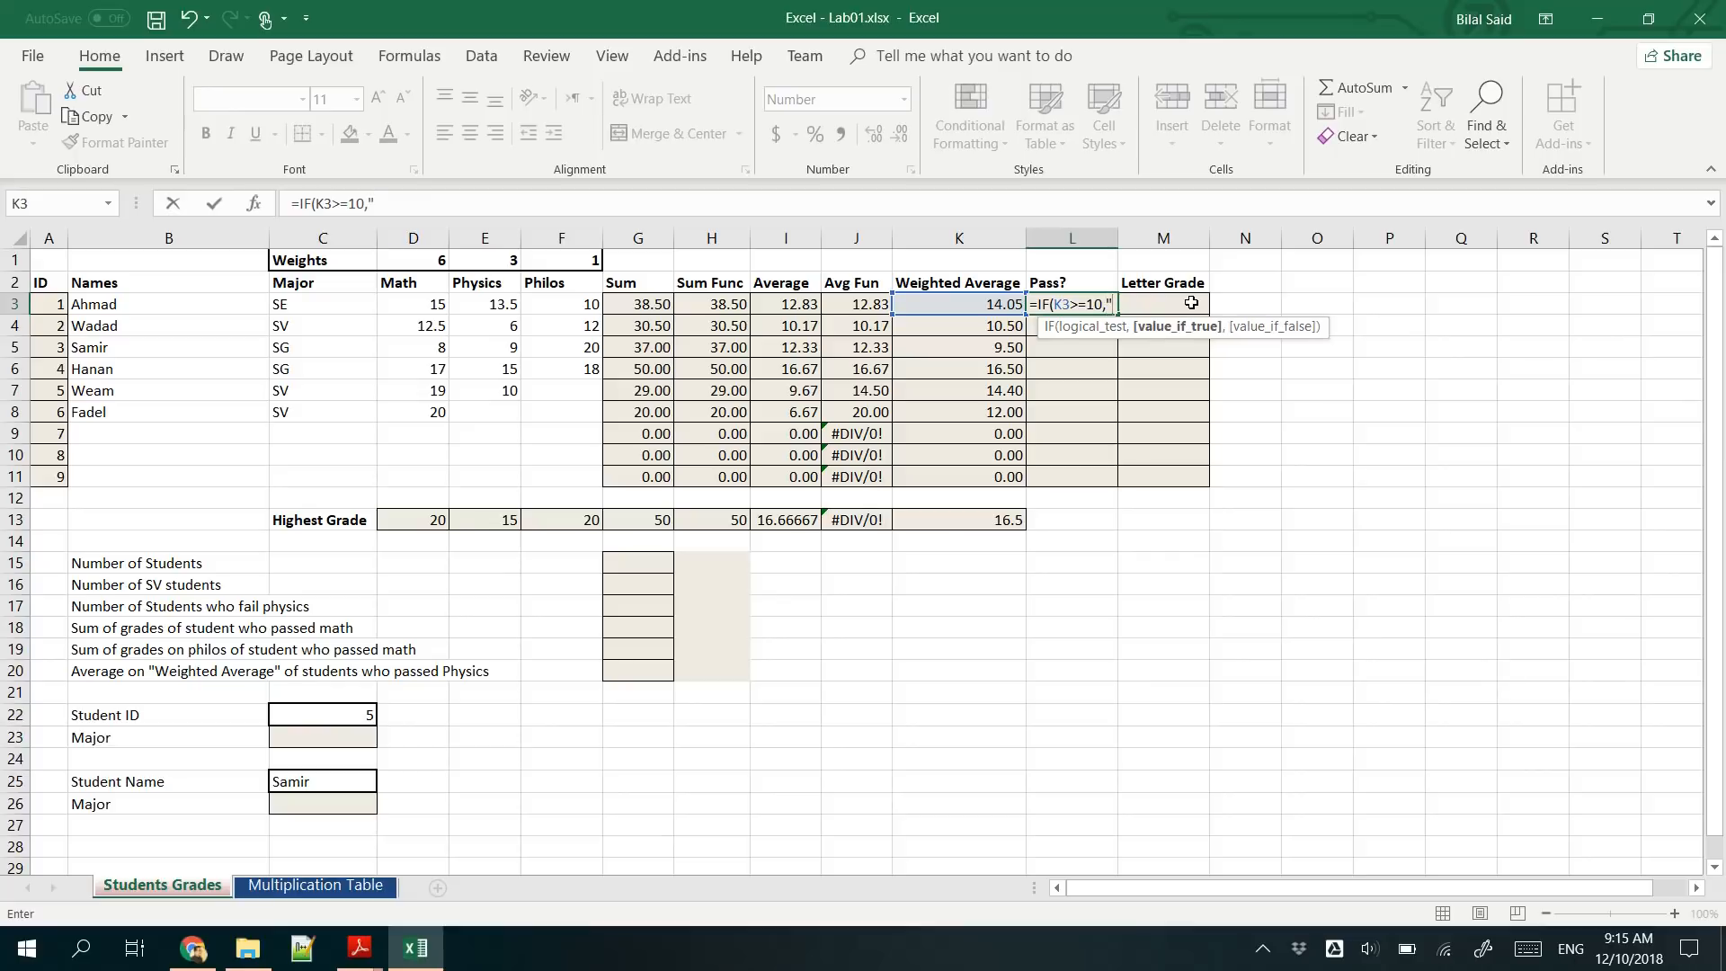
type("\"Pass\",")
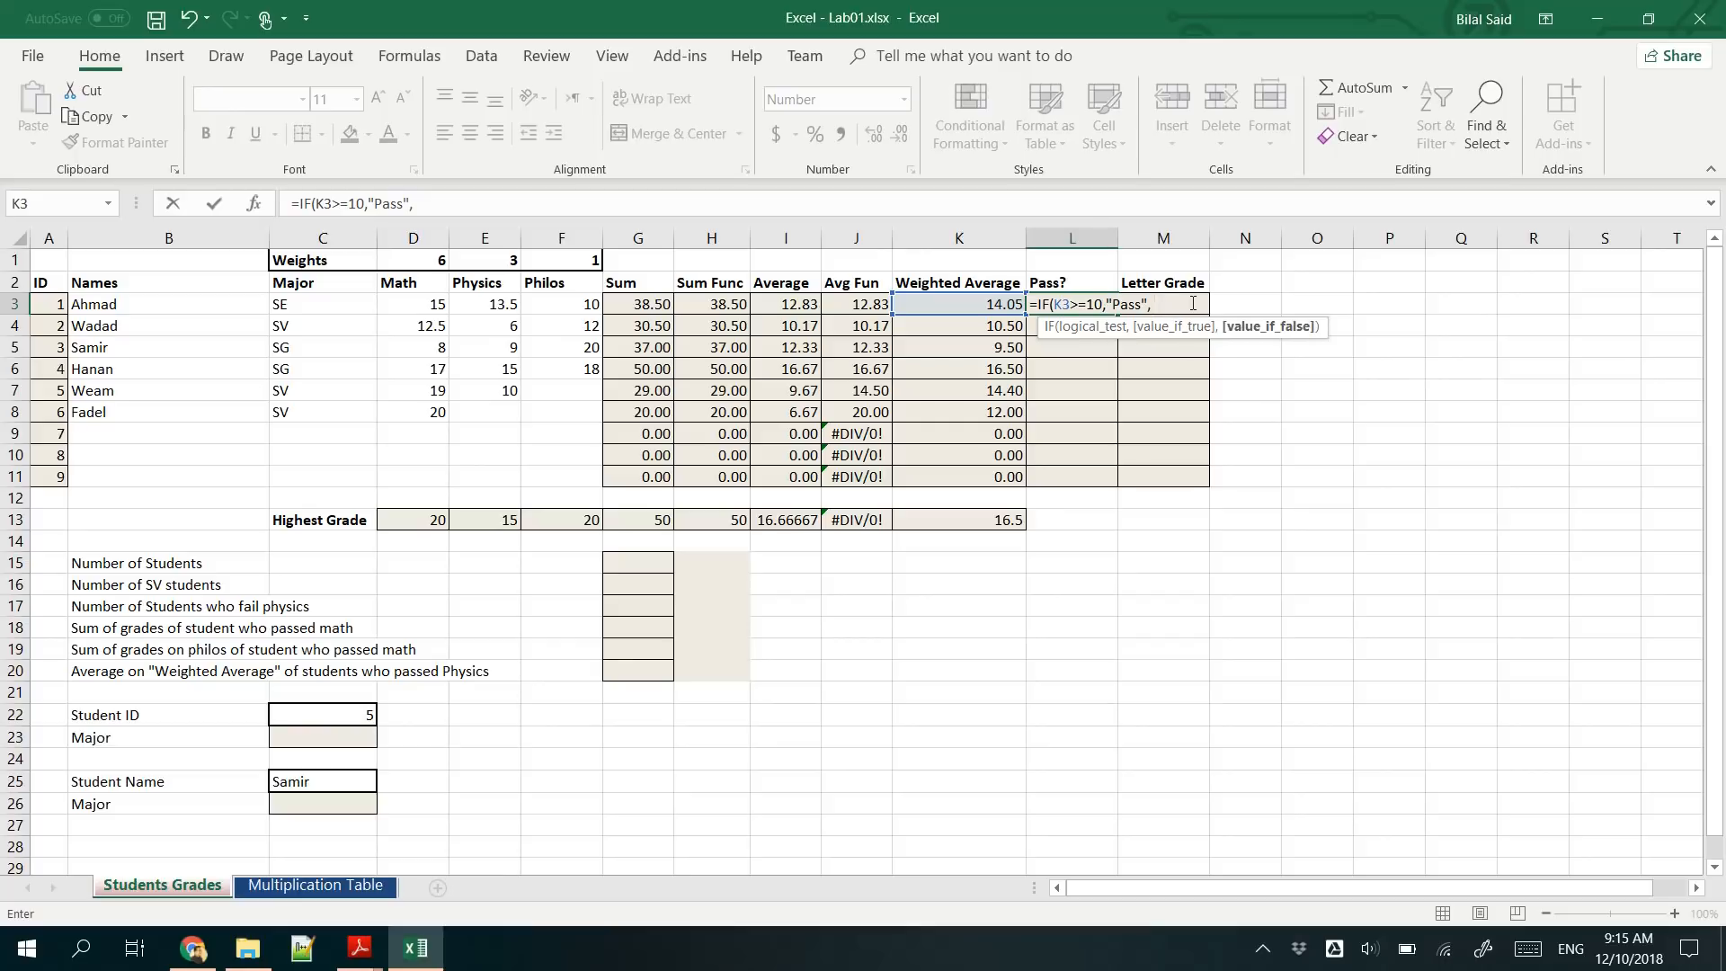
type(" \"Fail\")")
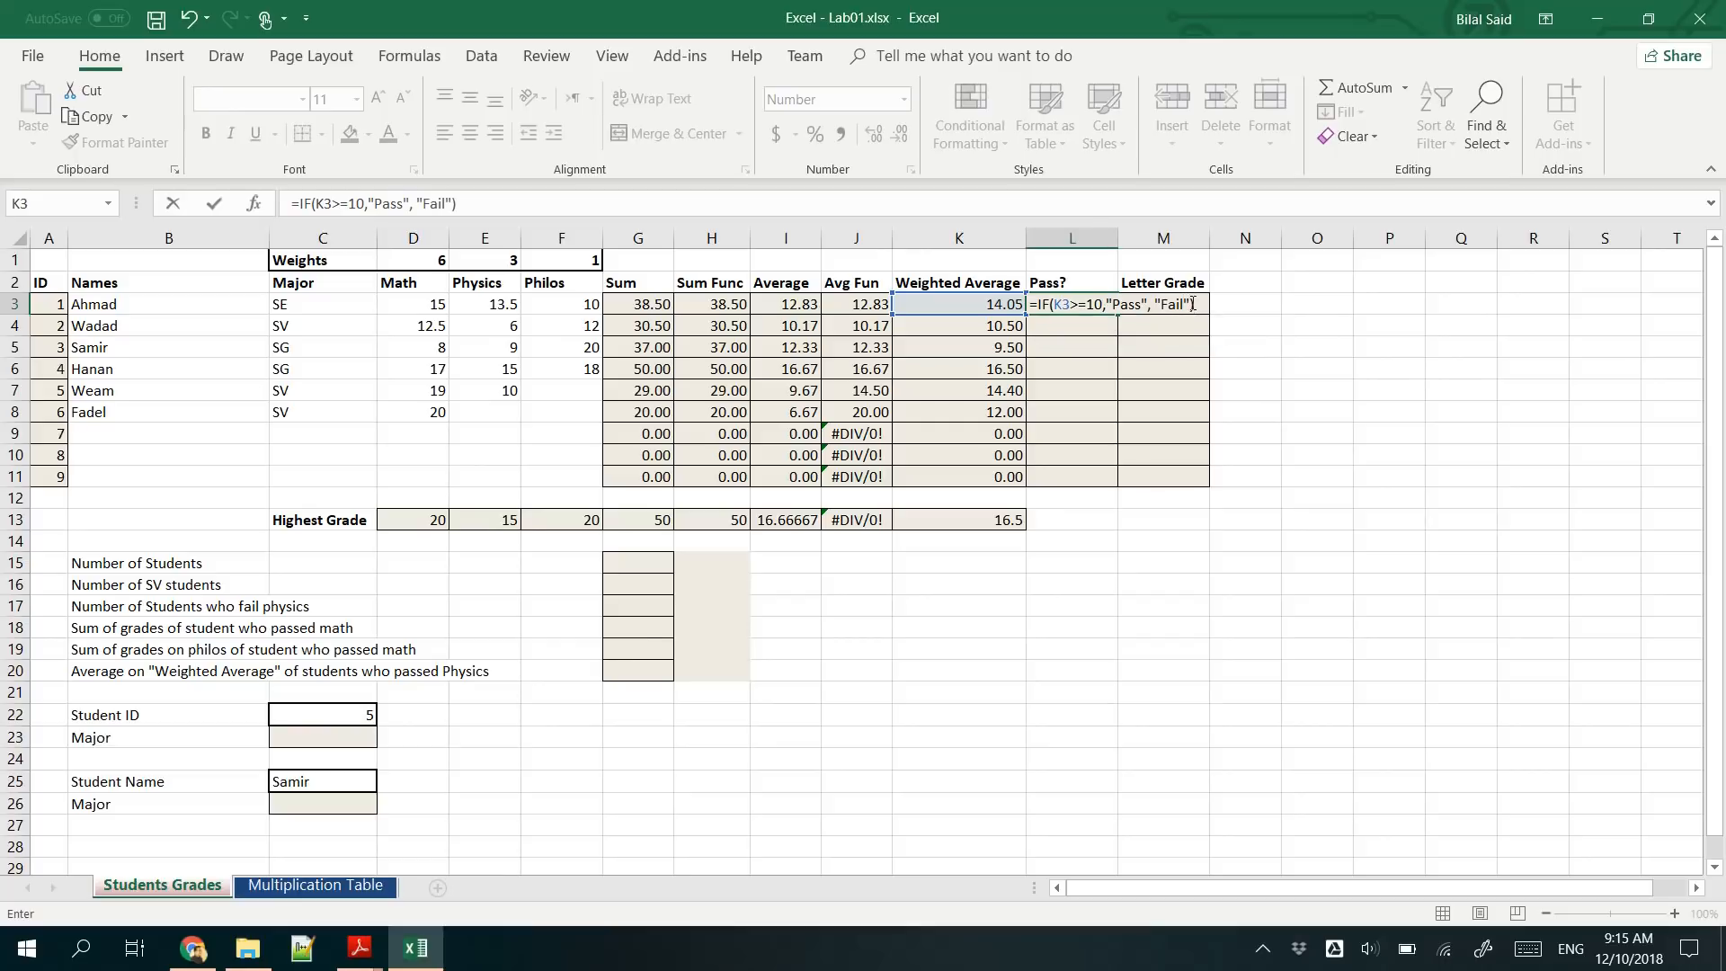
left_click(1082, 307)
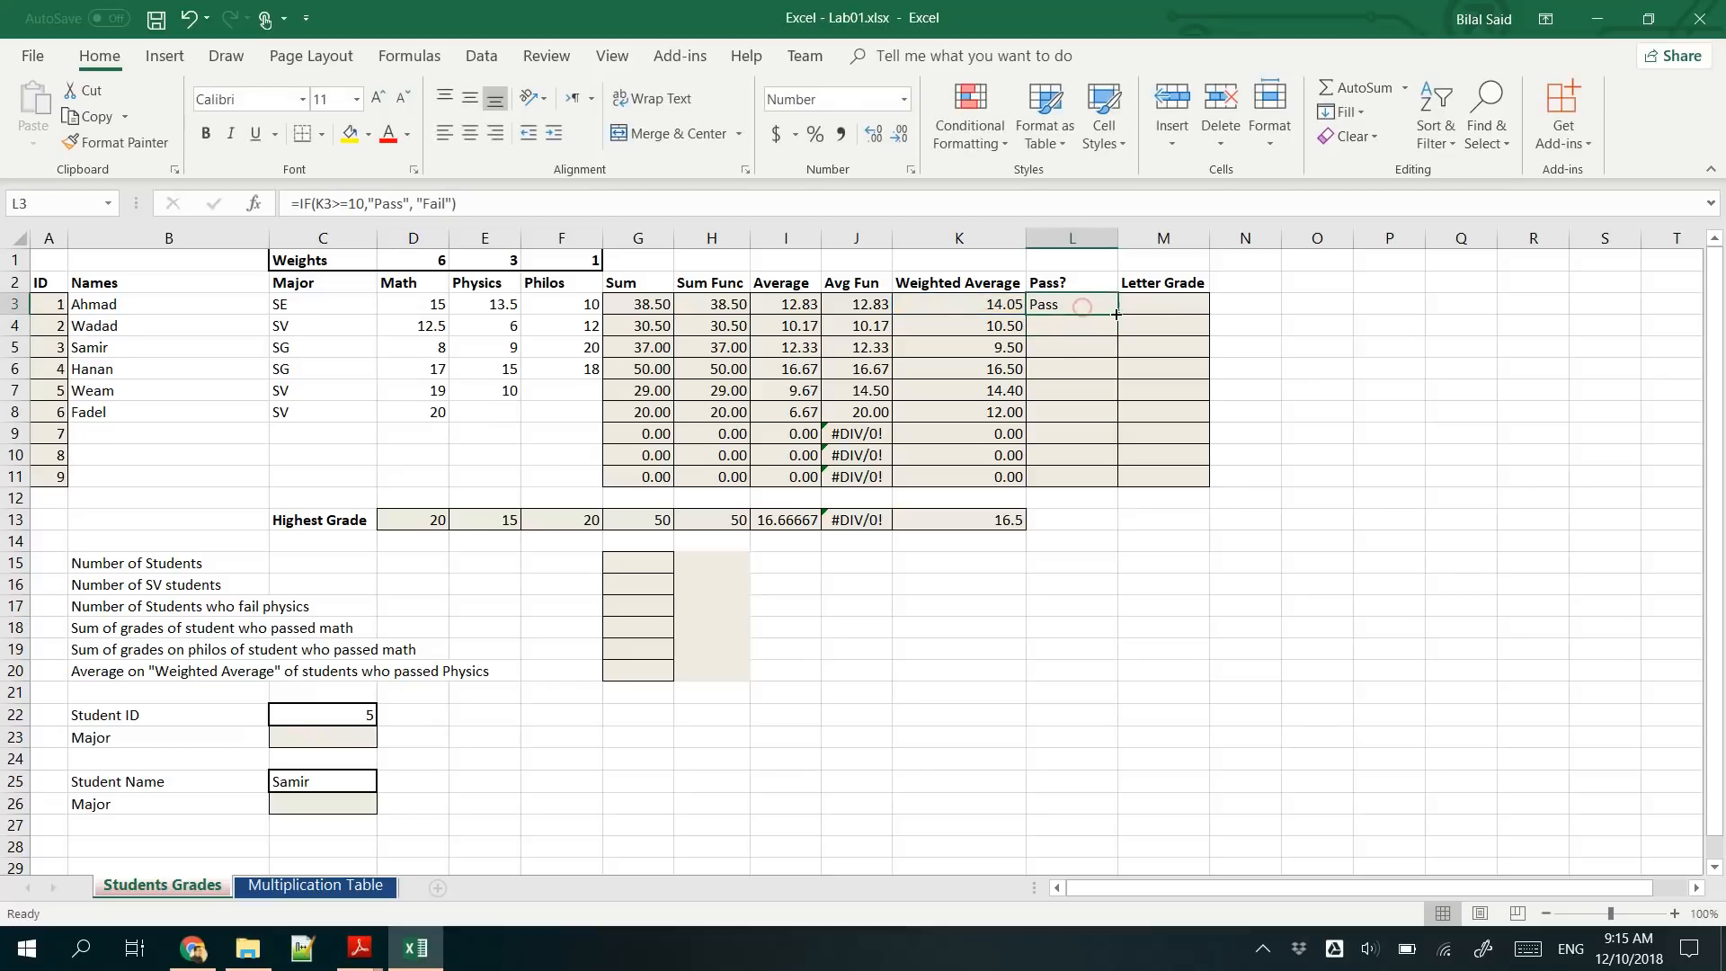
double_click(1116, 313)
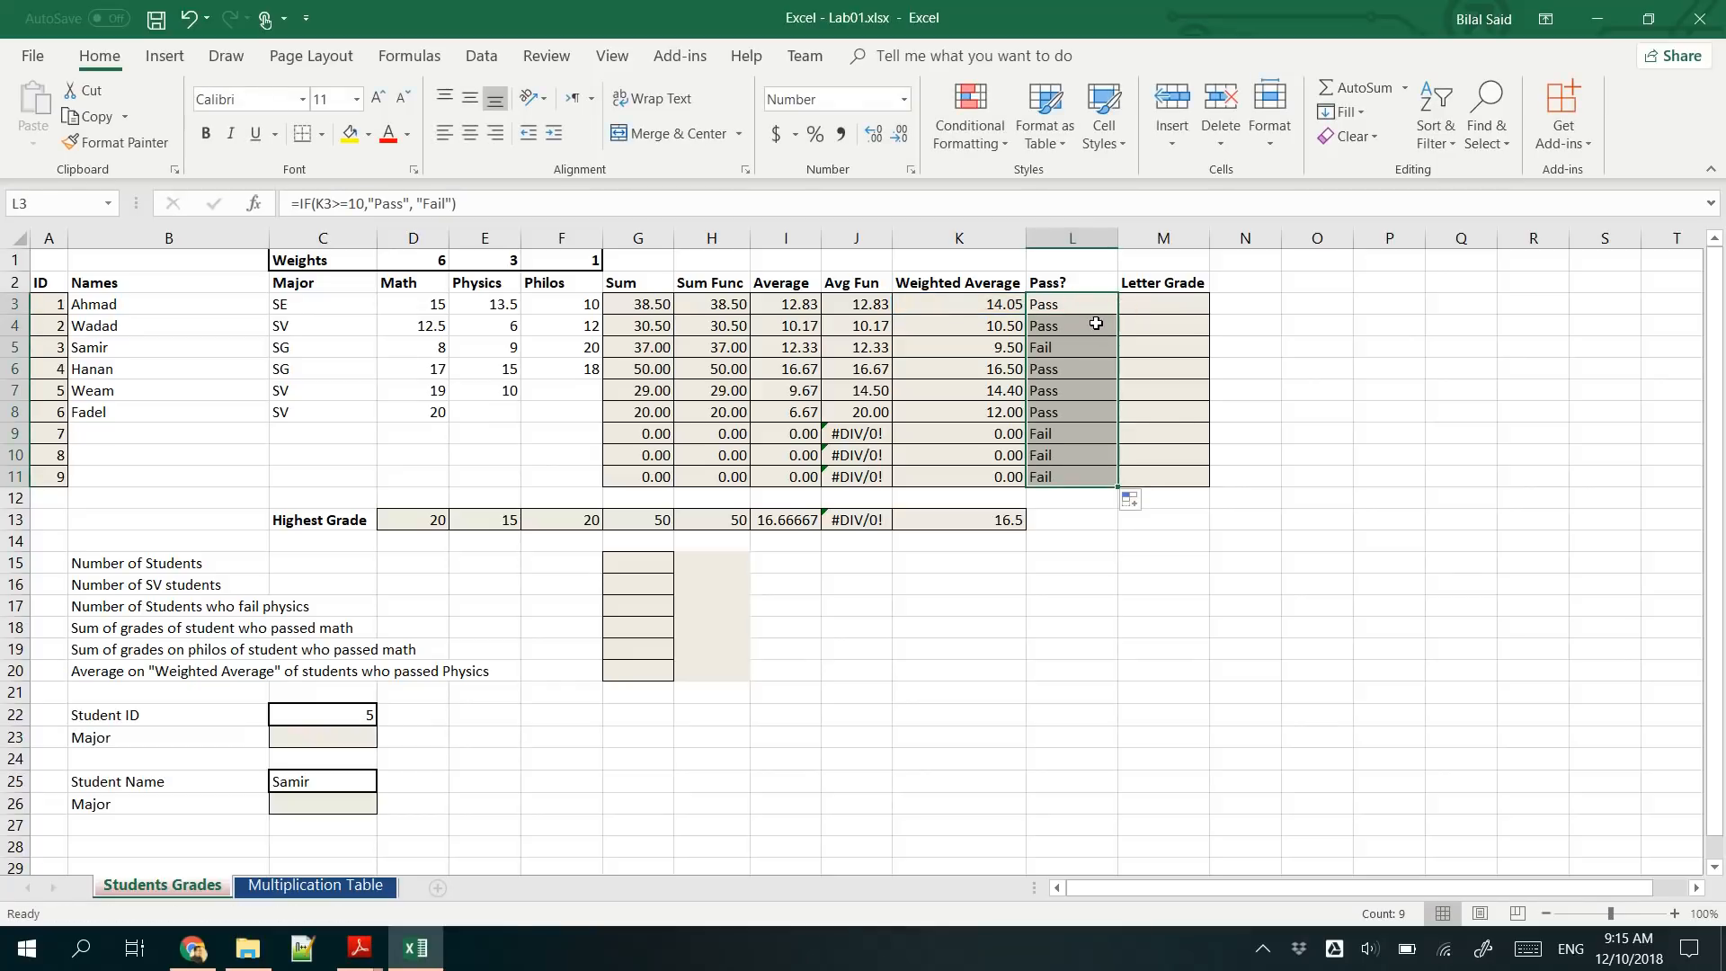
- Replace "Fail" with empty text in L3 so the formula reads =IF(K3>=10,"Pass", "")
left_click(1081, 306)
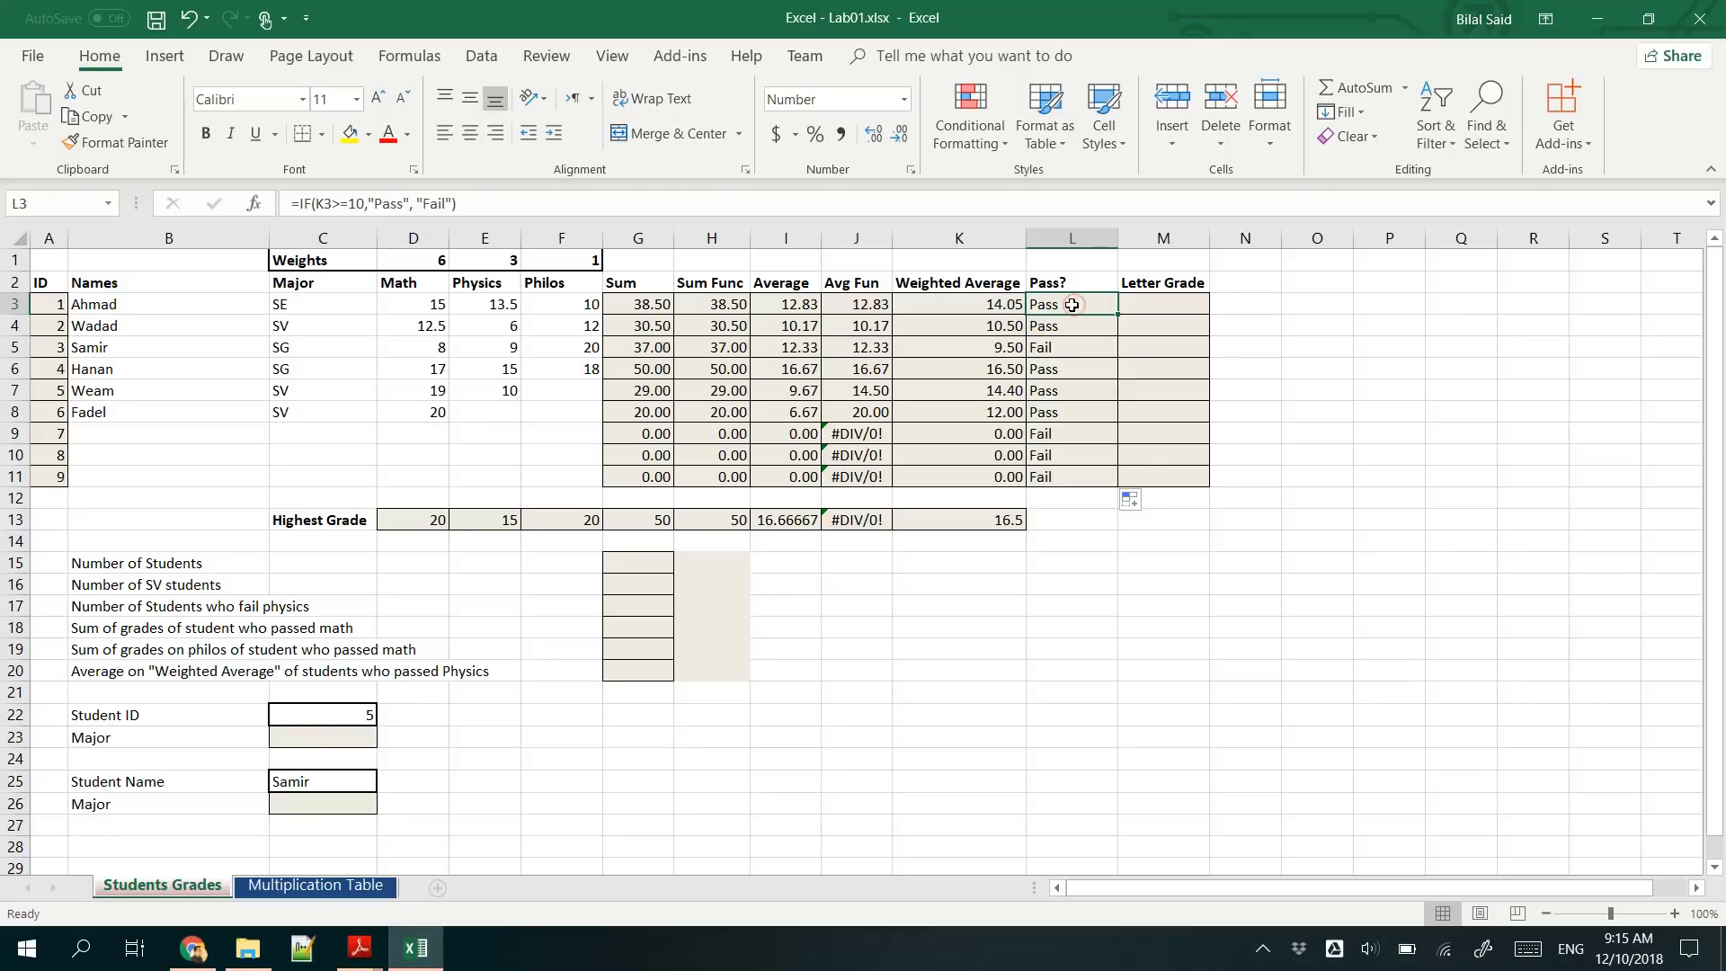
double_click(1072, 305)
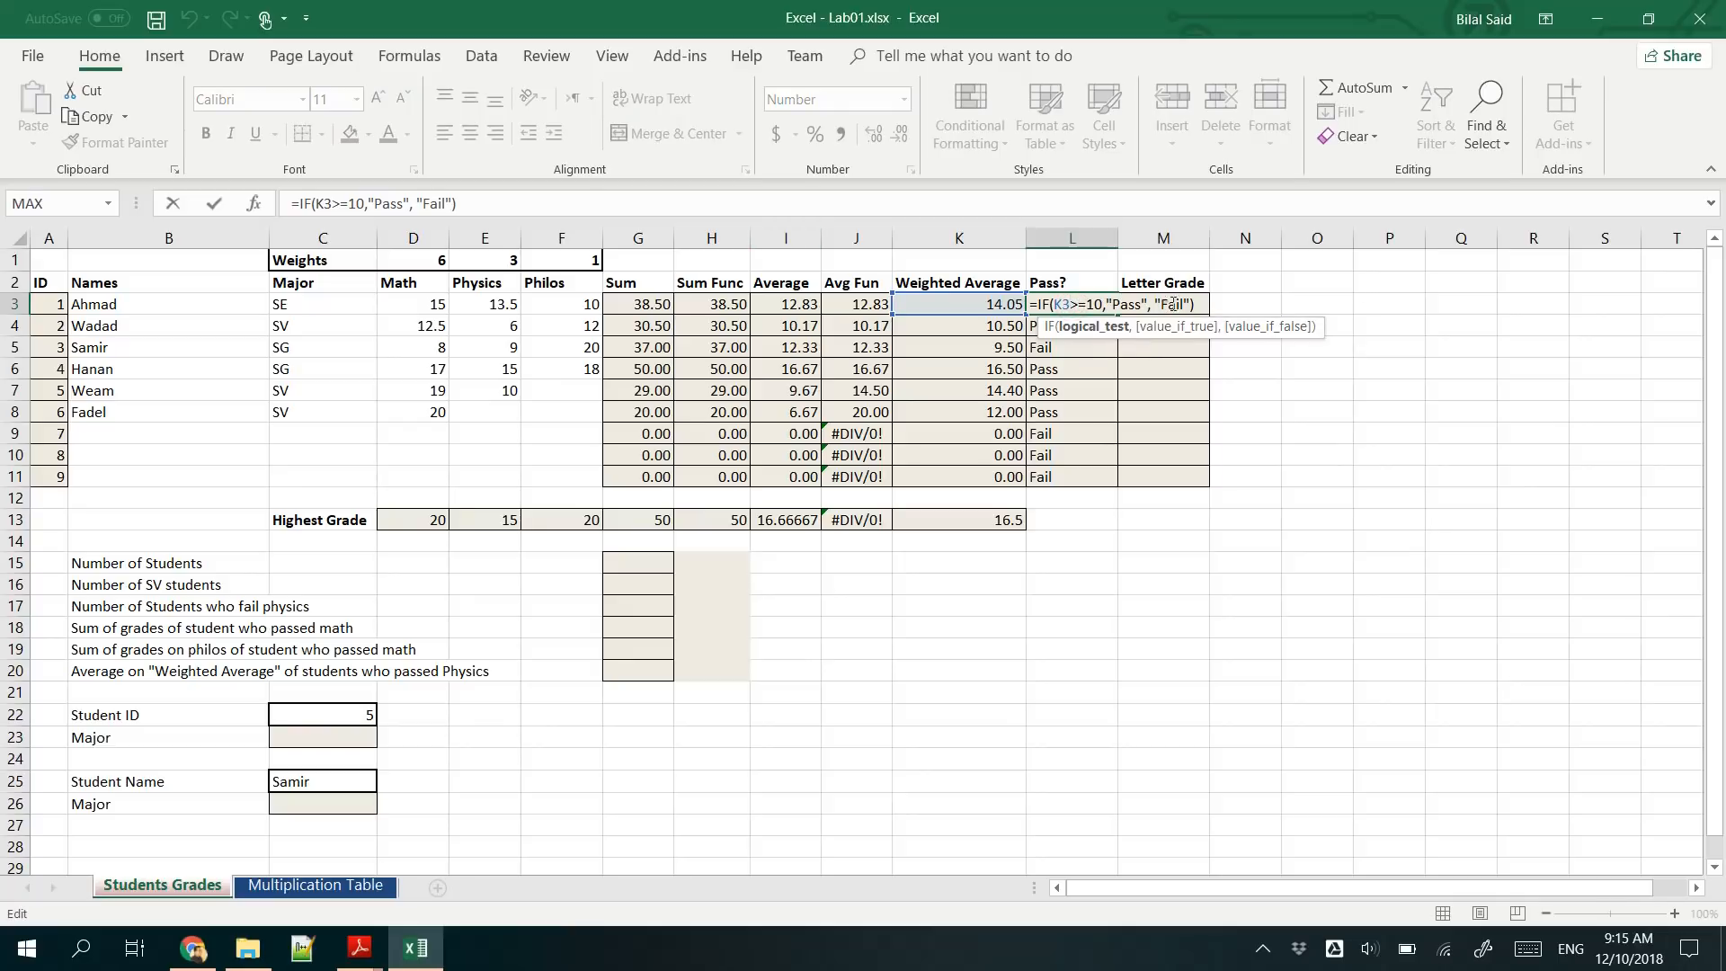
left_click_drag(1159, 304, 1187, 304)
key("Delete")
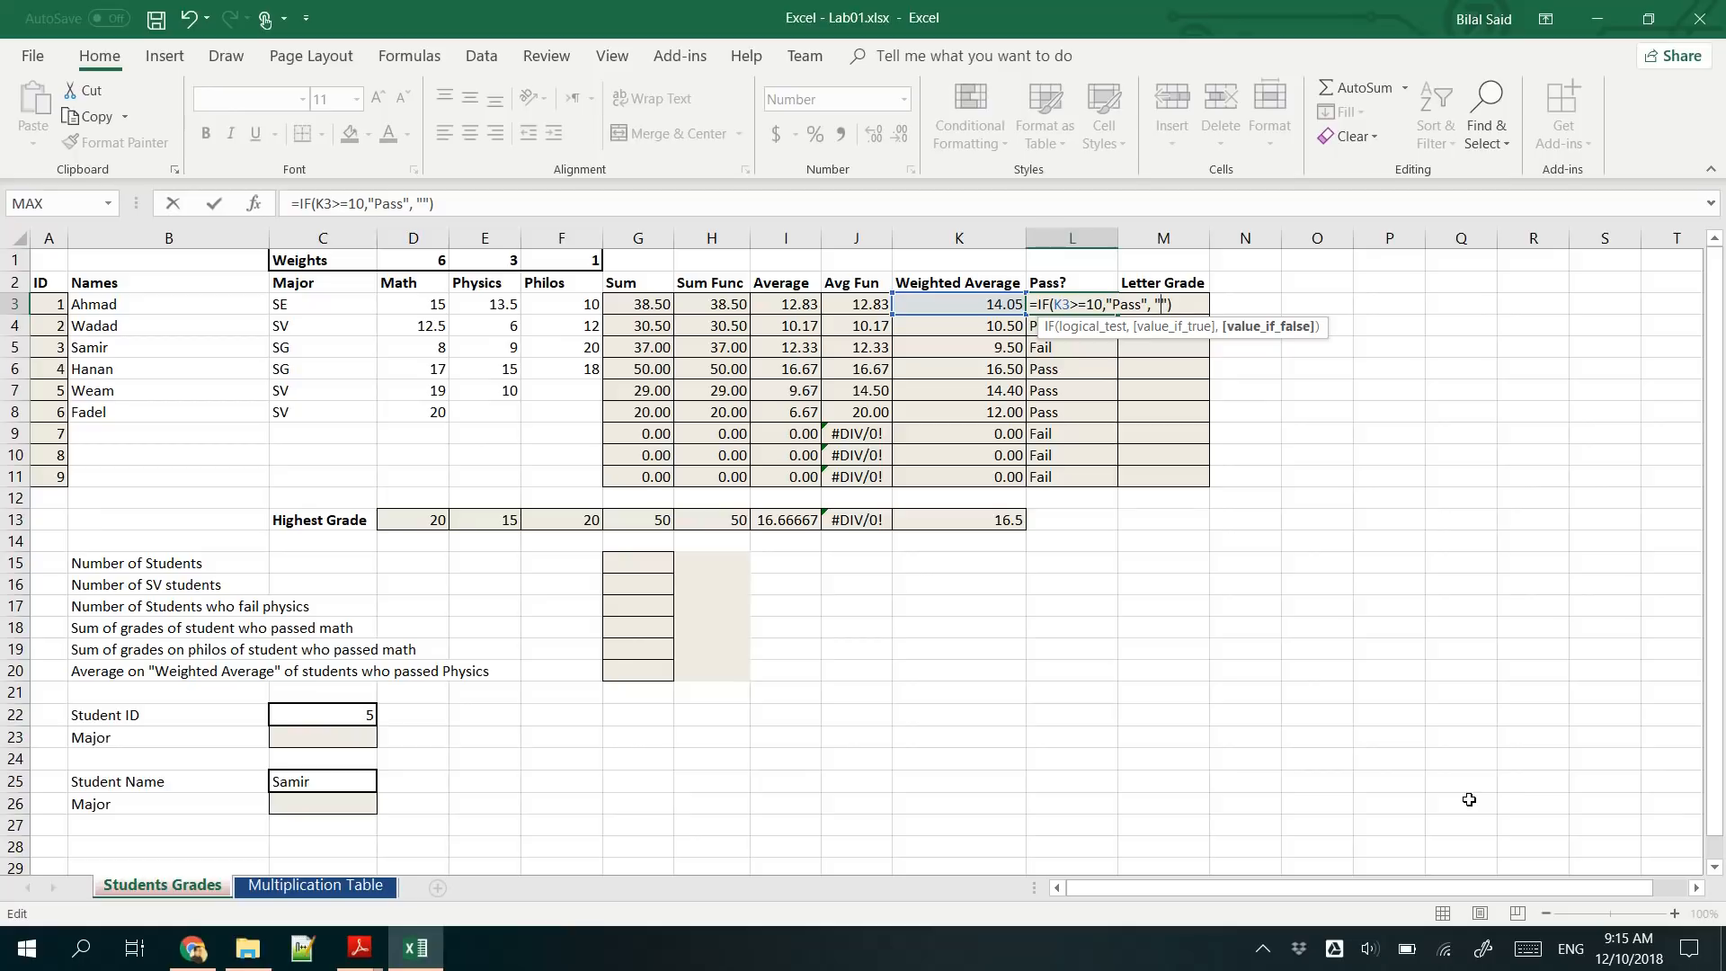
key("ctrl+Return")
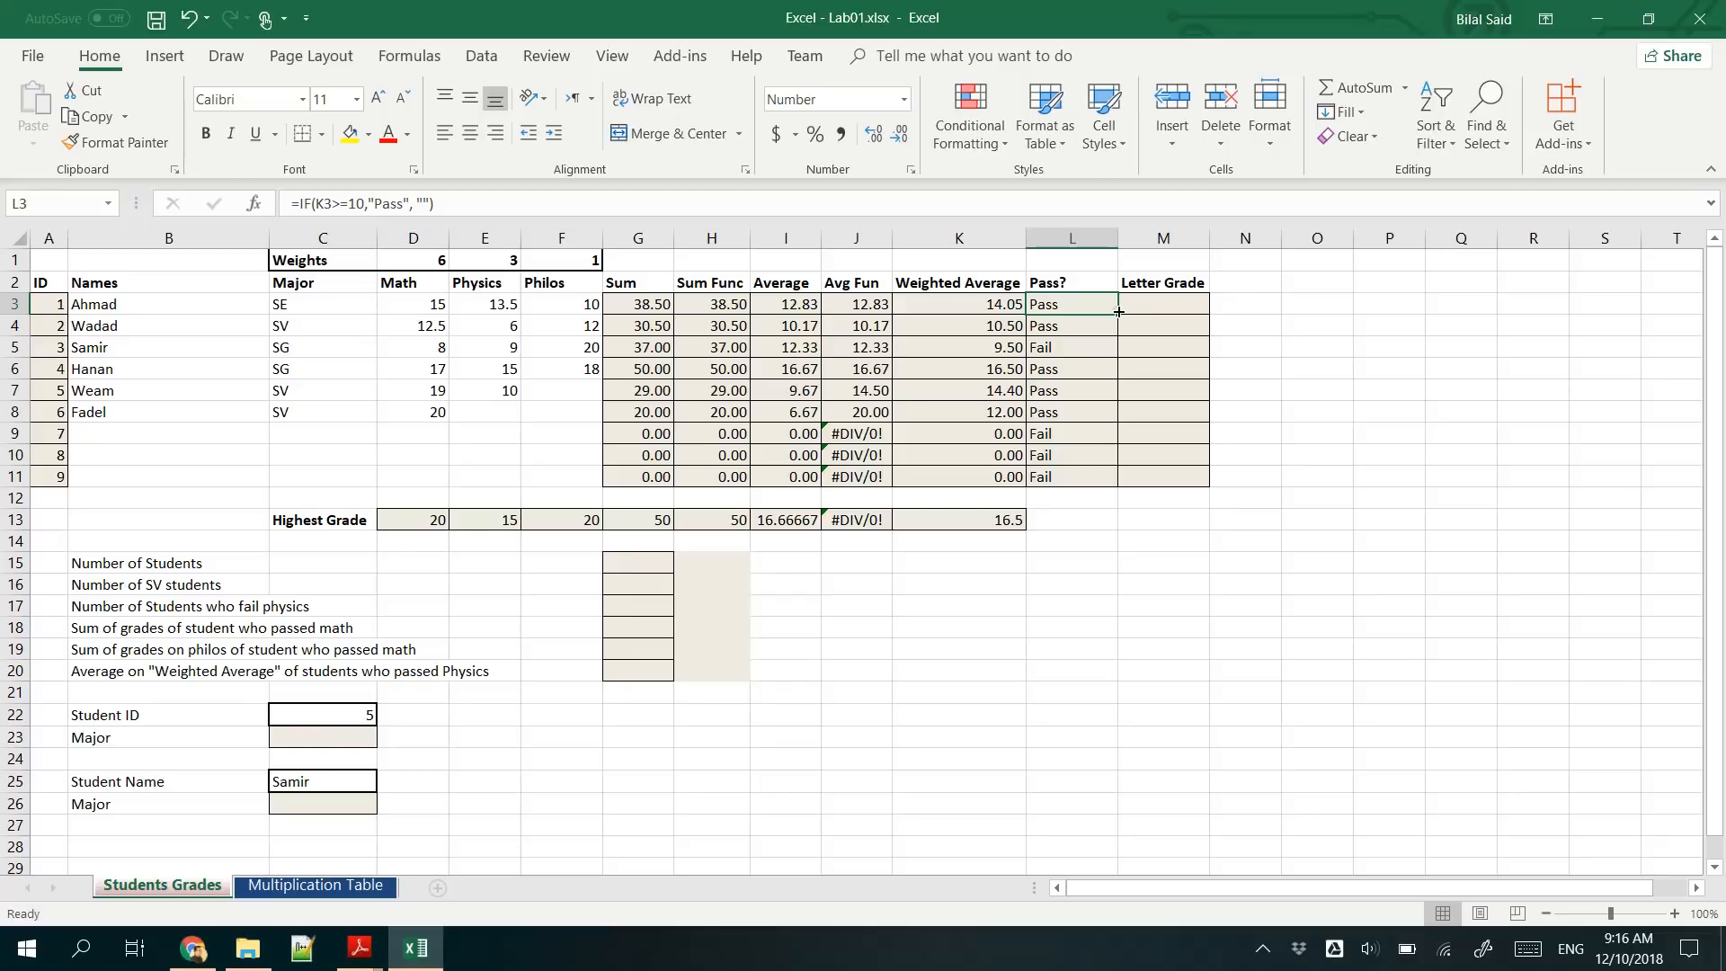
- Fill the revised L3 formula down to L11 and check the copies in L5, L10 and L9
double_click(1118, 312)
left_click(1071, 348)
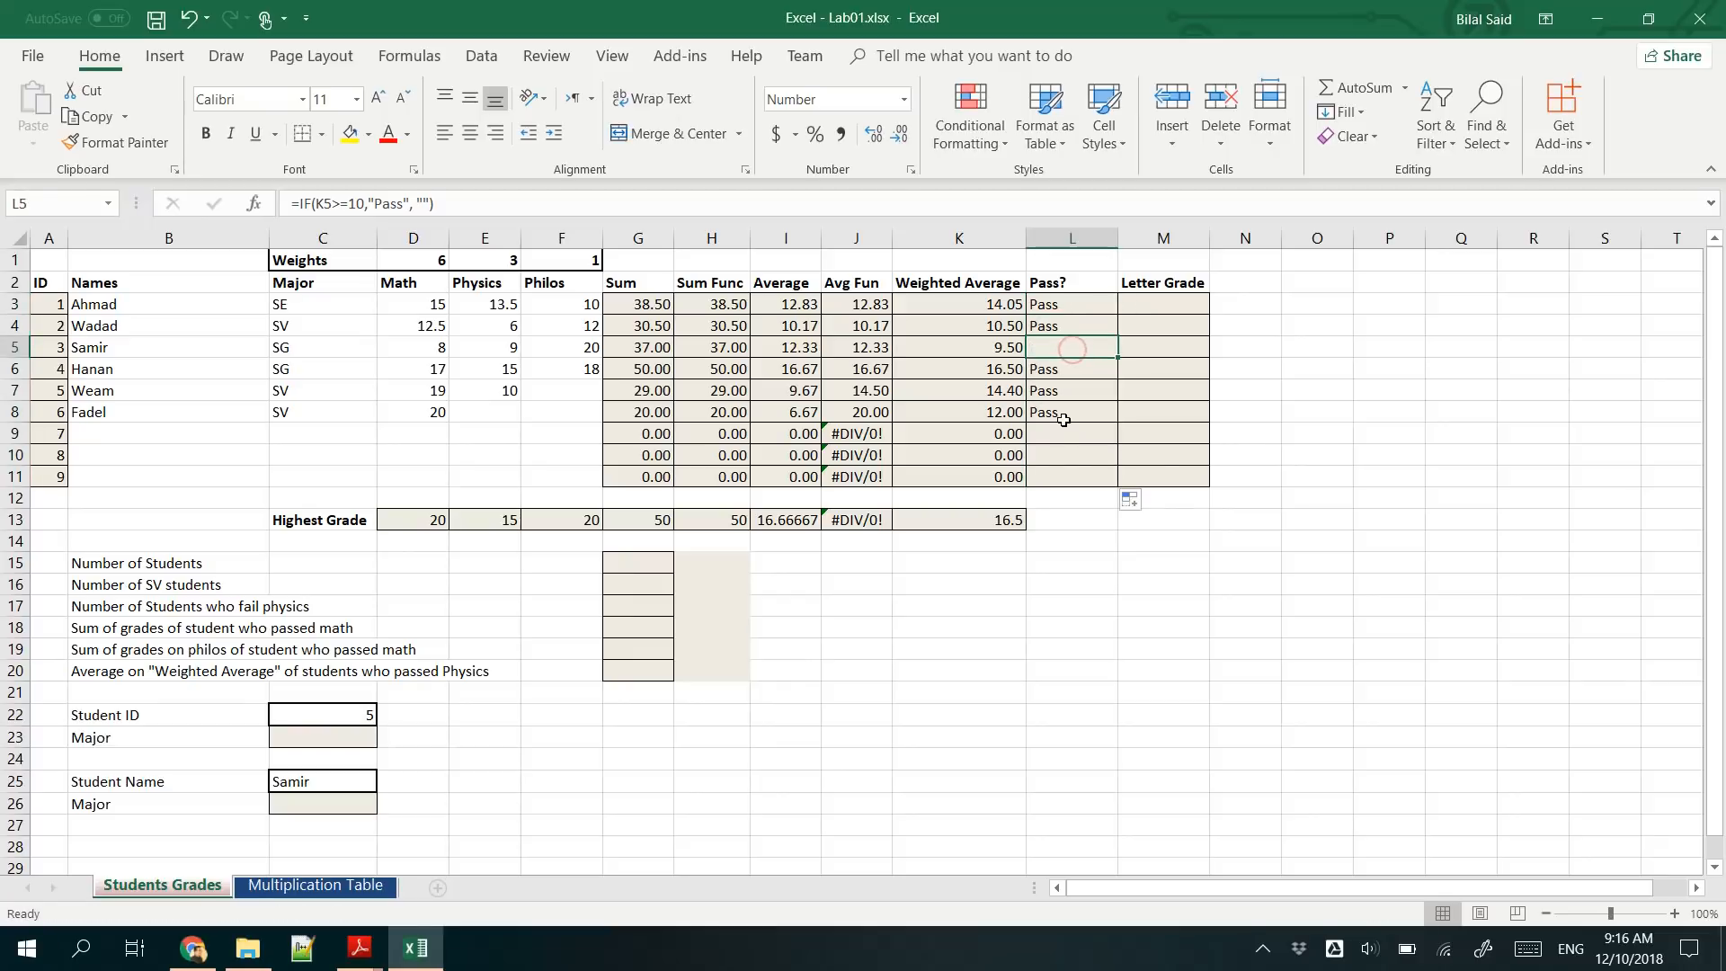
left_click(1059, 451)
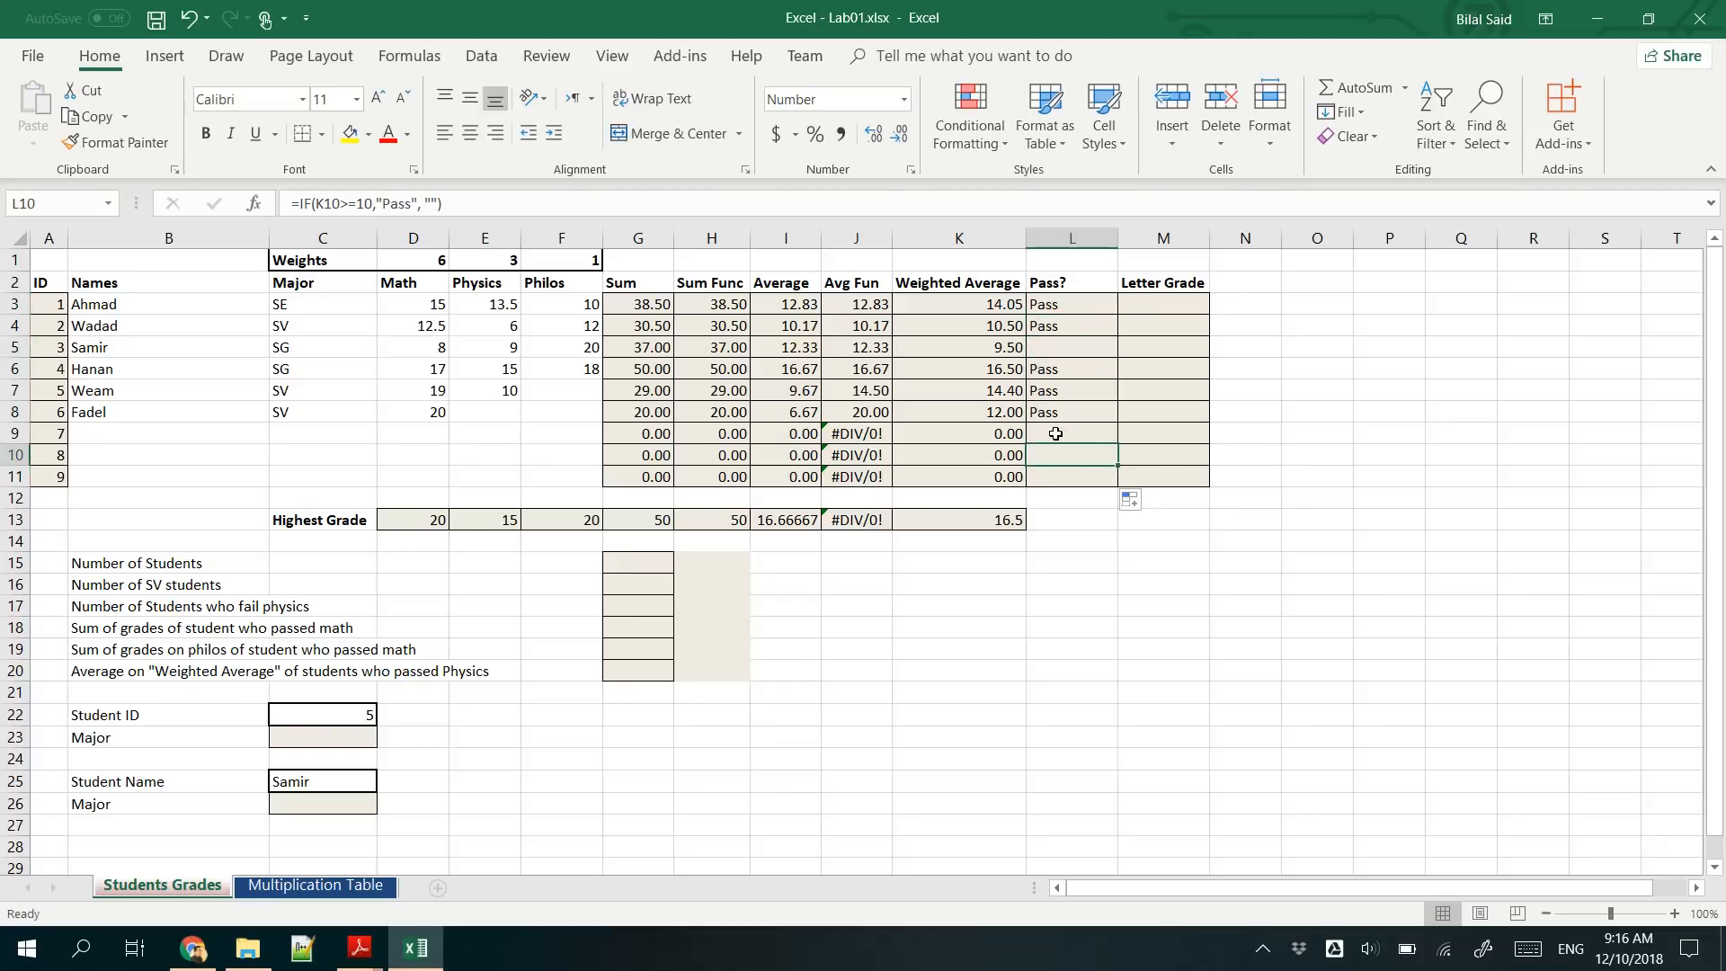
left_click(1055, 433)
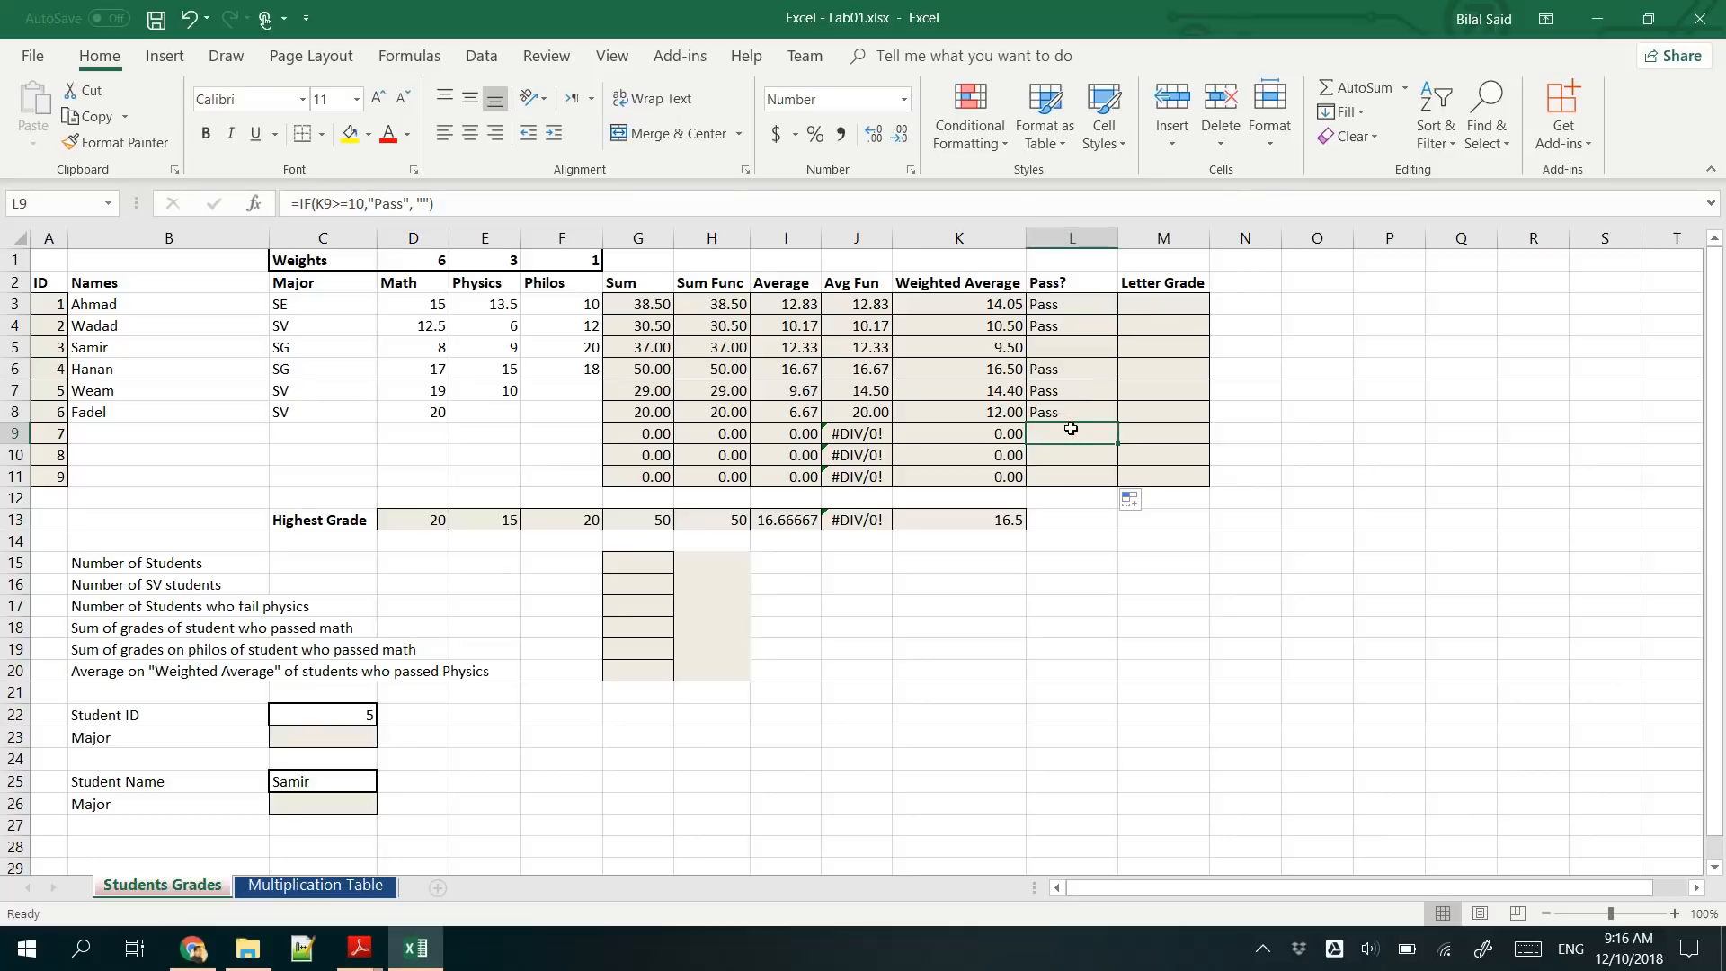
- Read the Step 9 letter-grade table in Excel - Lab01.pdf and review the Nested IF slide in Excel - Lecture 01.pdf
mouse_move(360, 948)
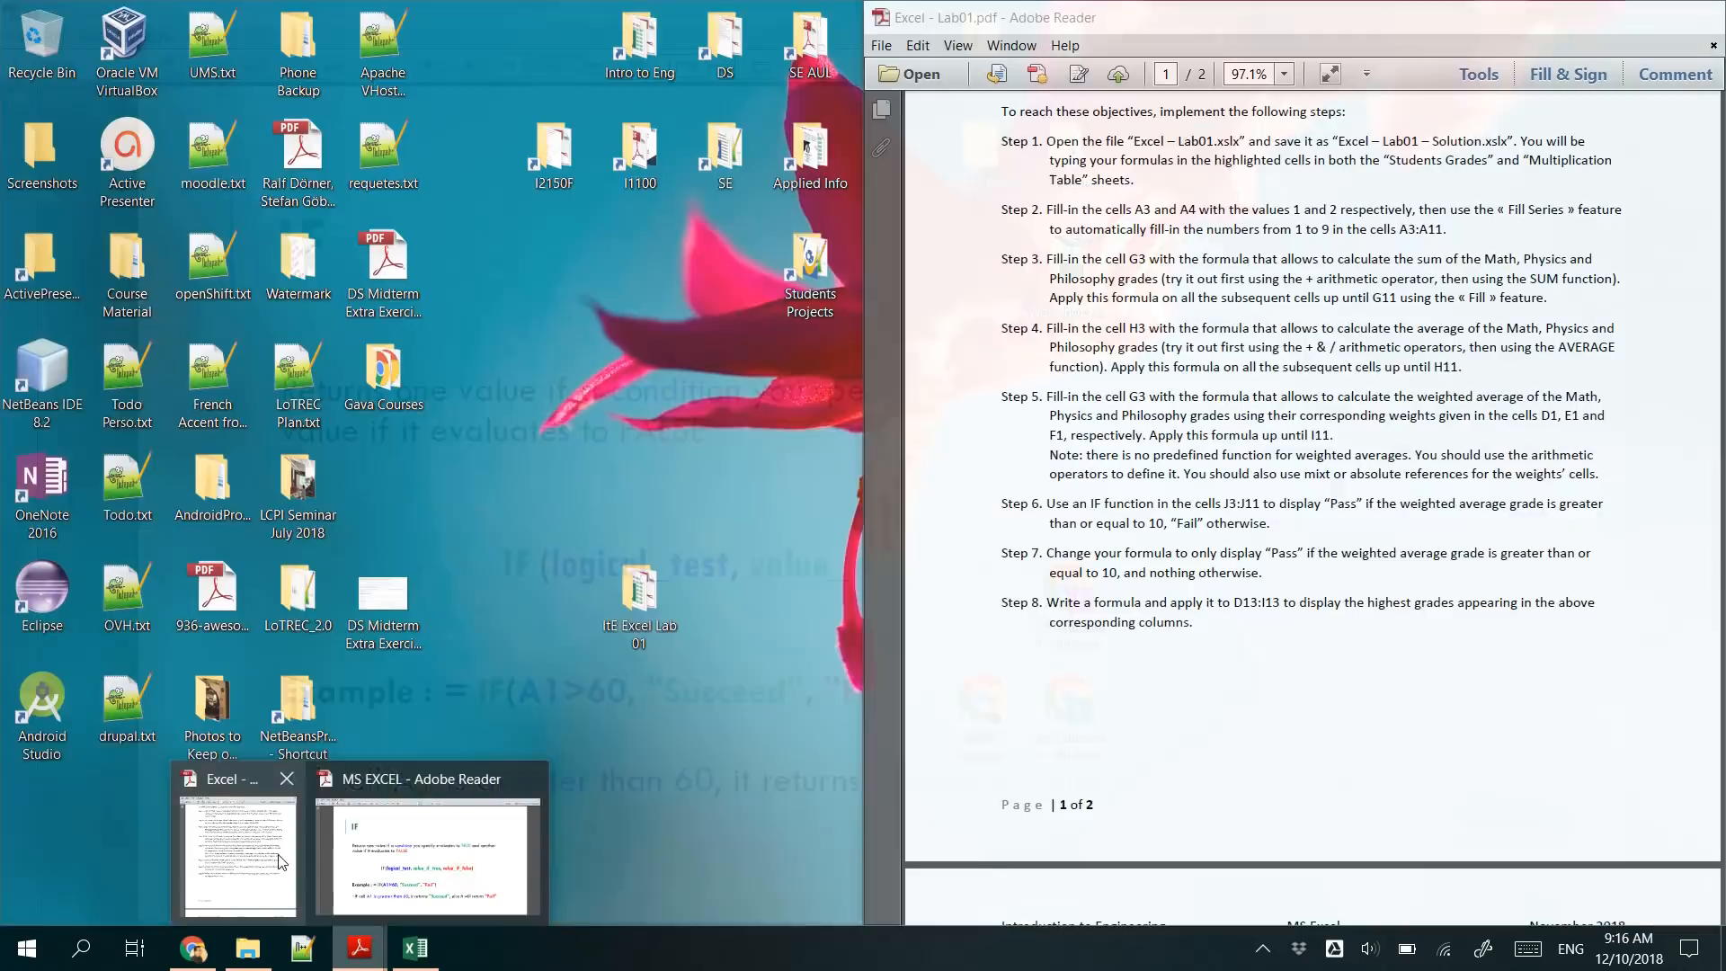
left_click(238, 854)
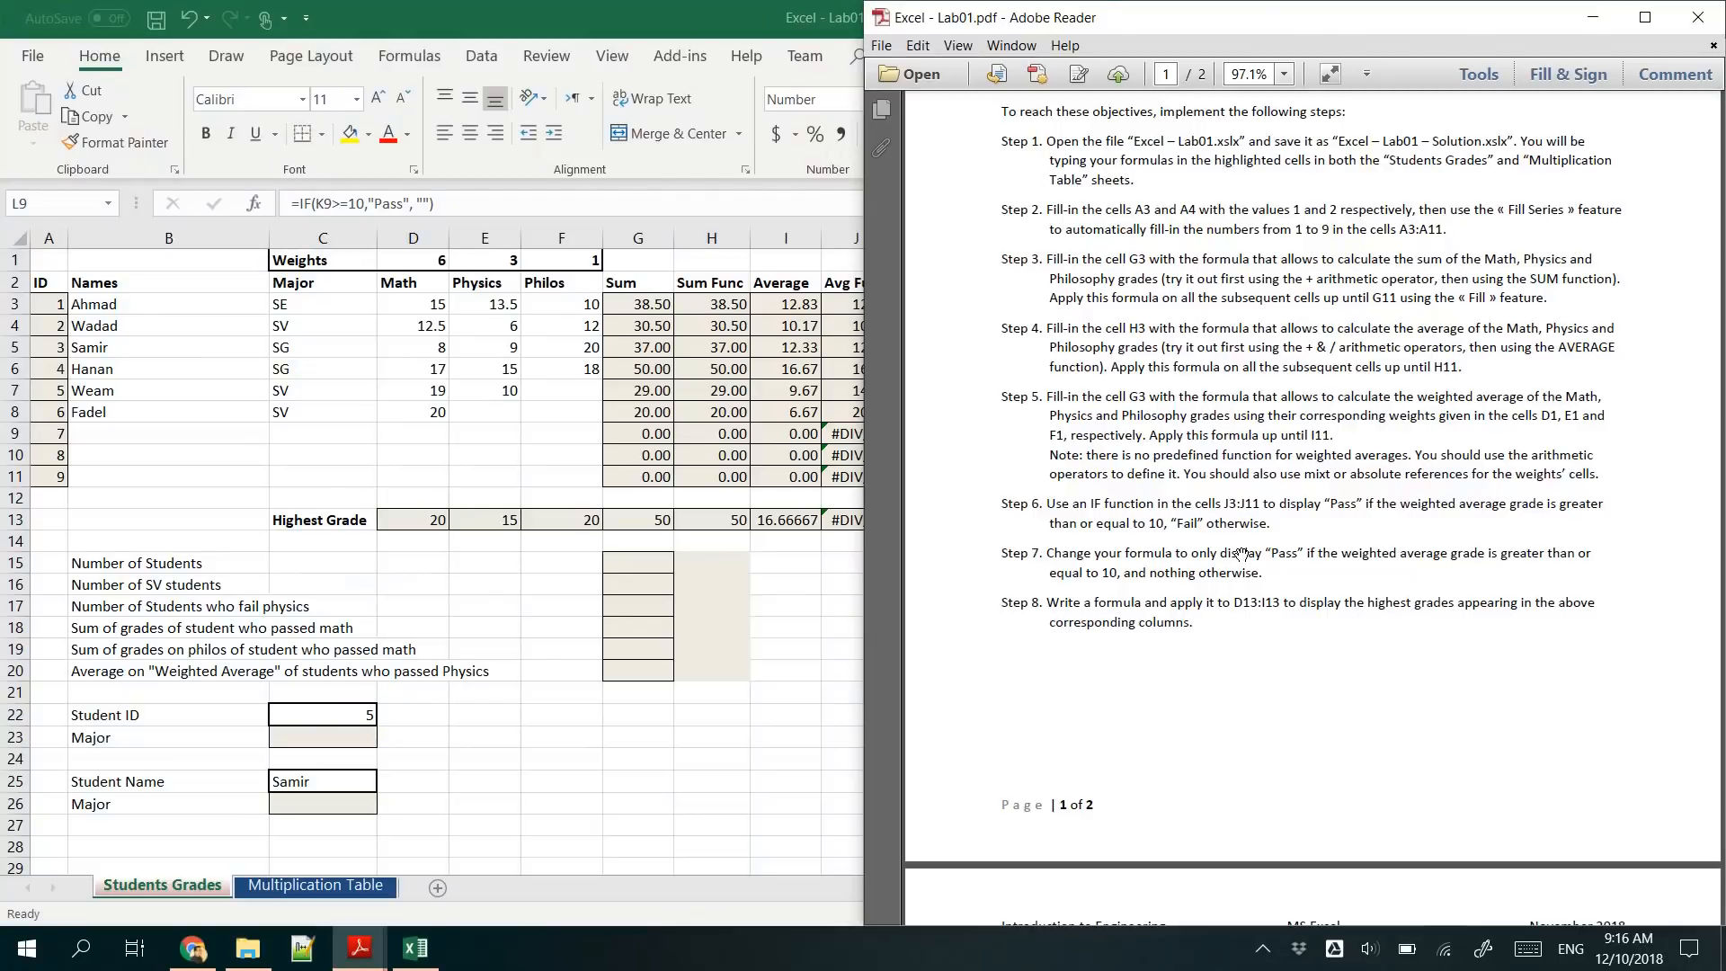
scroll(1241, 553, "down", 7)
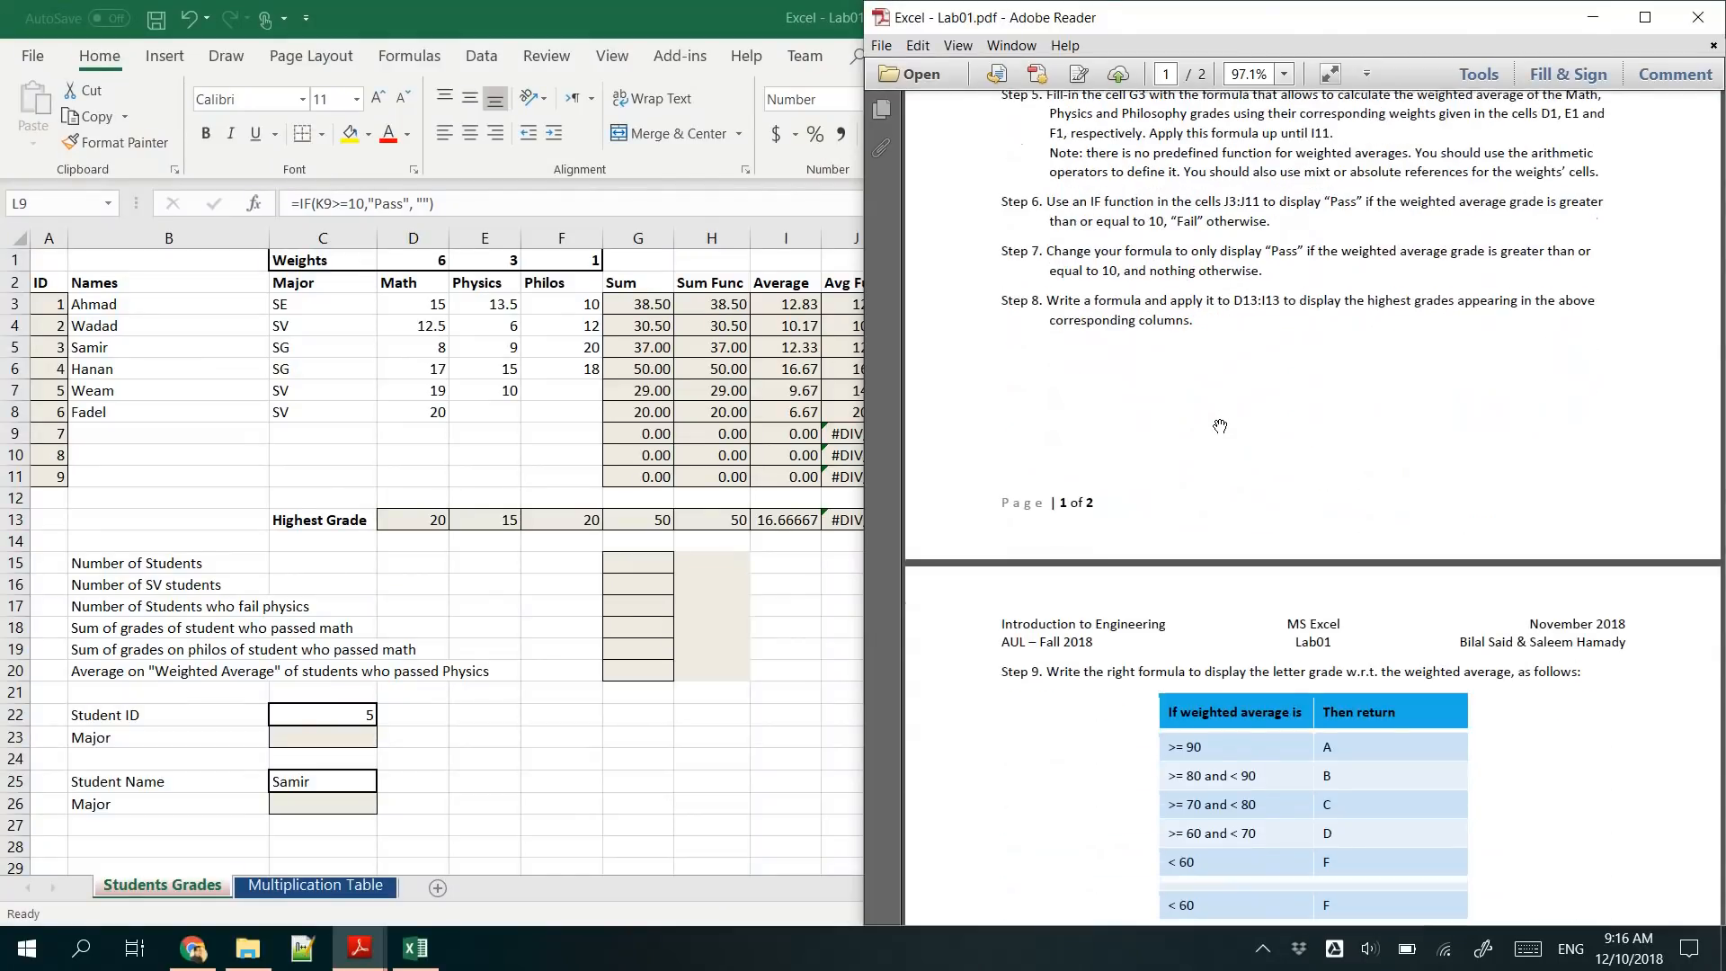
scroll(1219, 426, "down", 3)
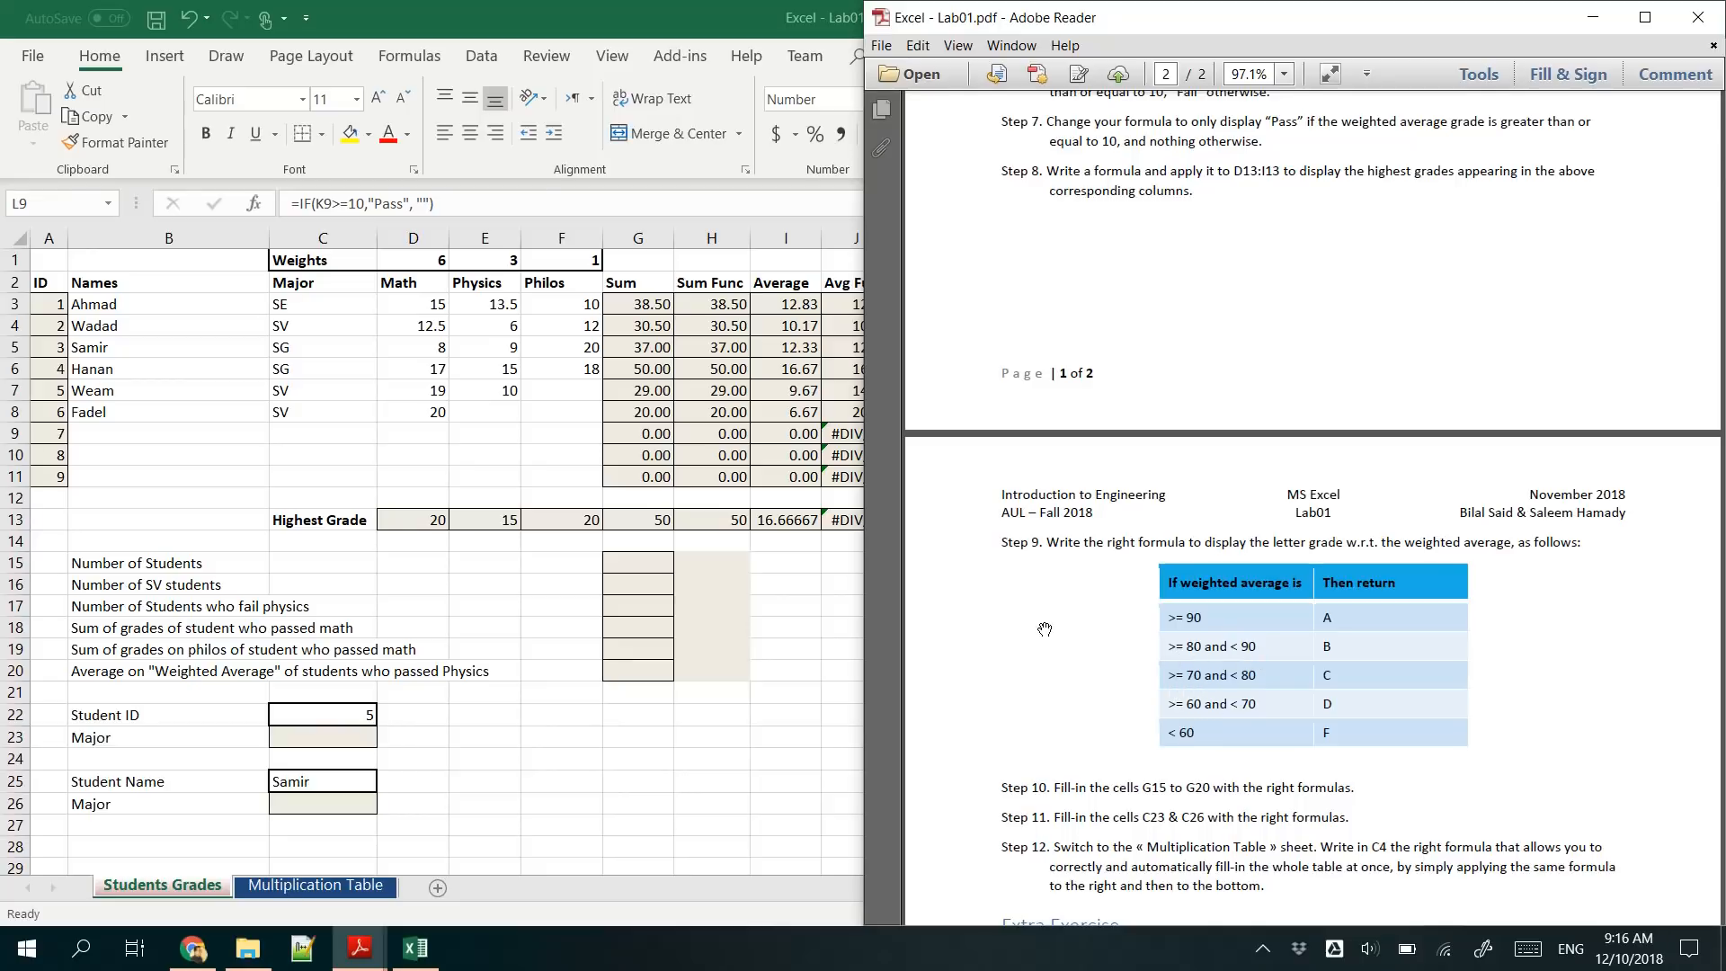
left_click(692, 403)
left_click(365, 954)
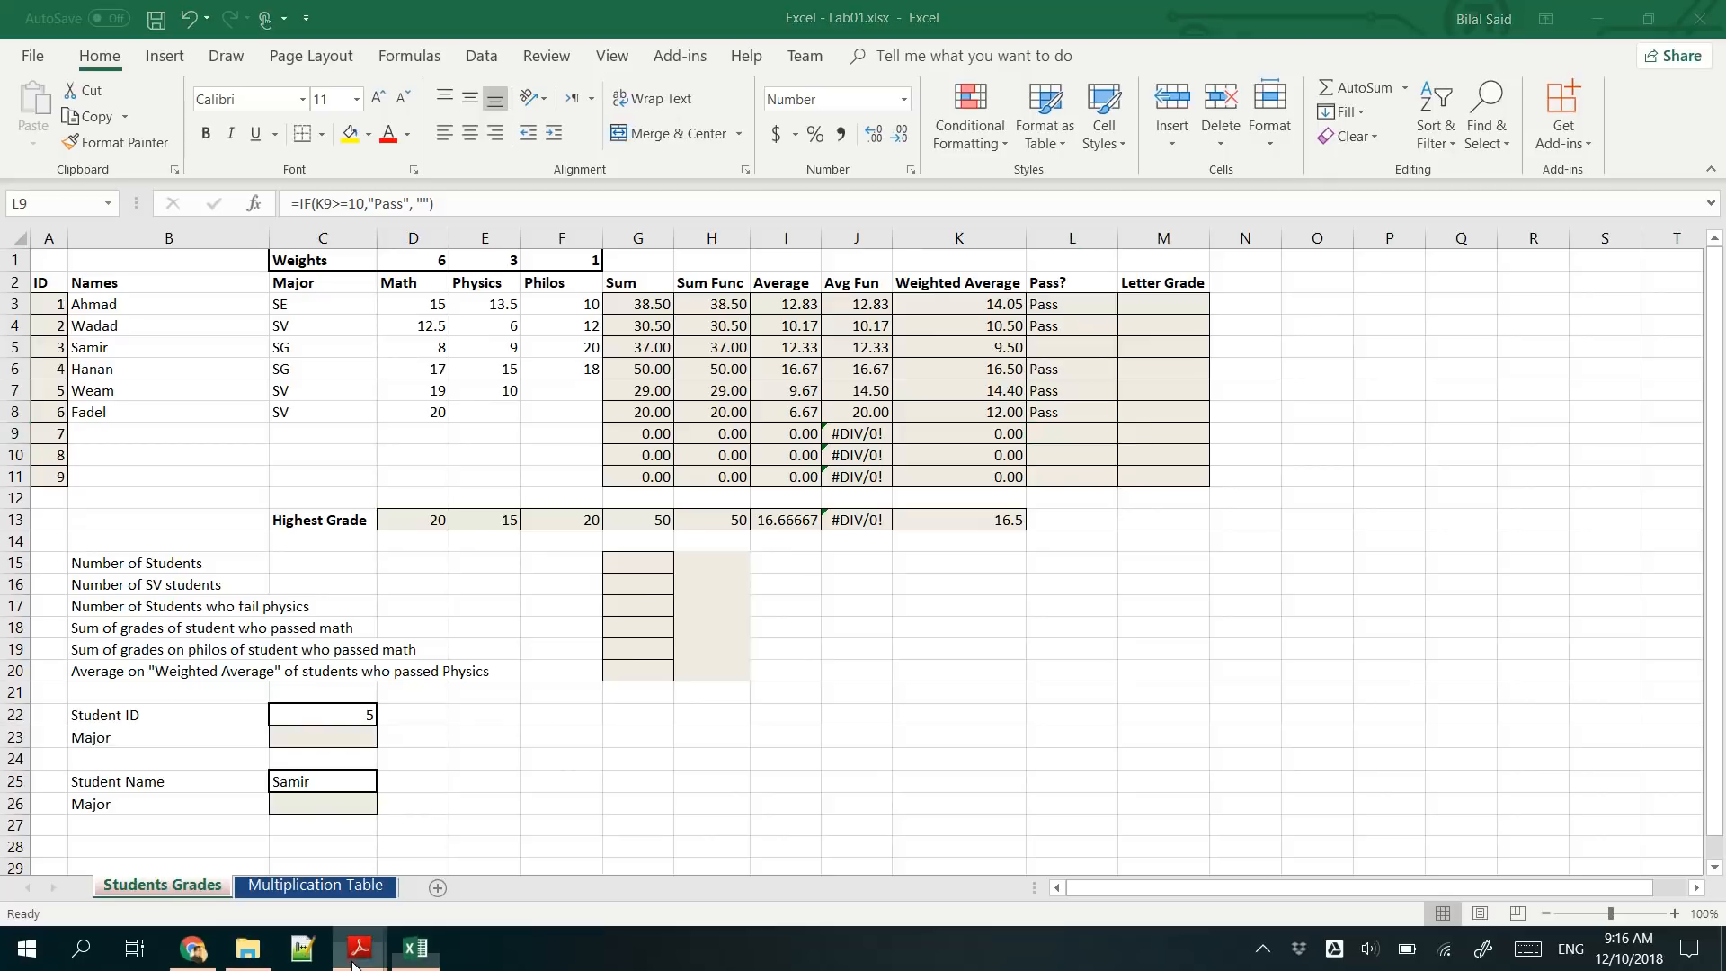
left_click(424, 876)
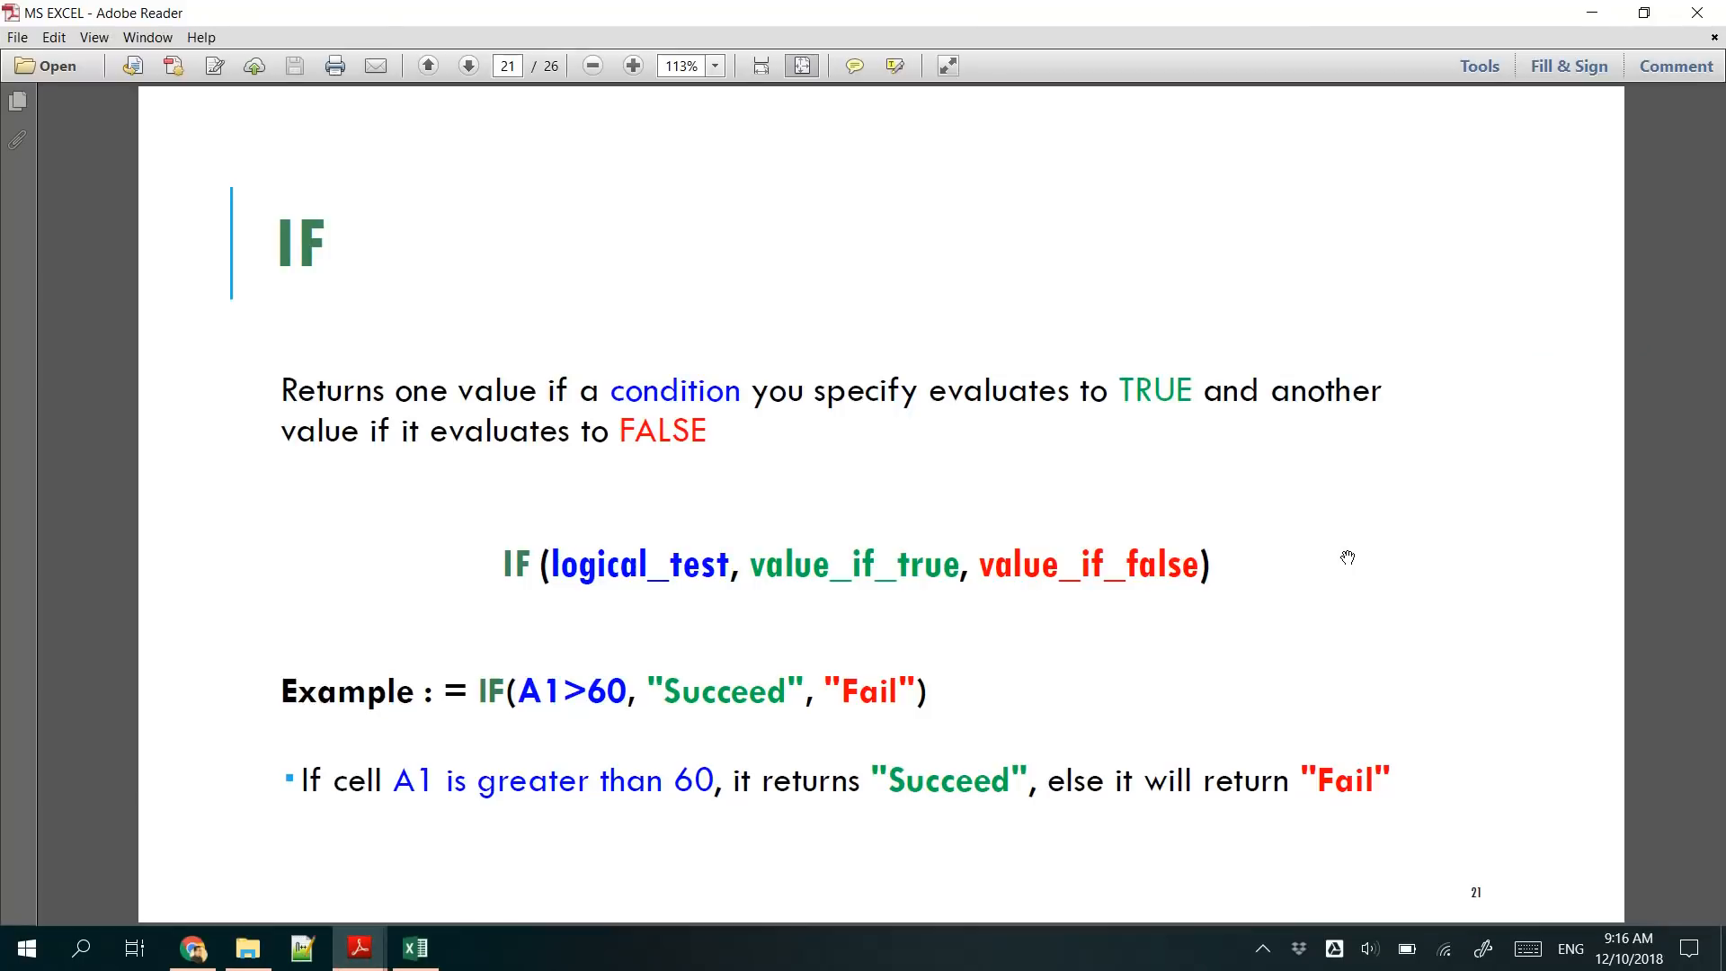
scroll(1347, 557, "down", 1)
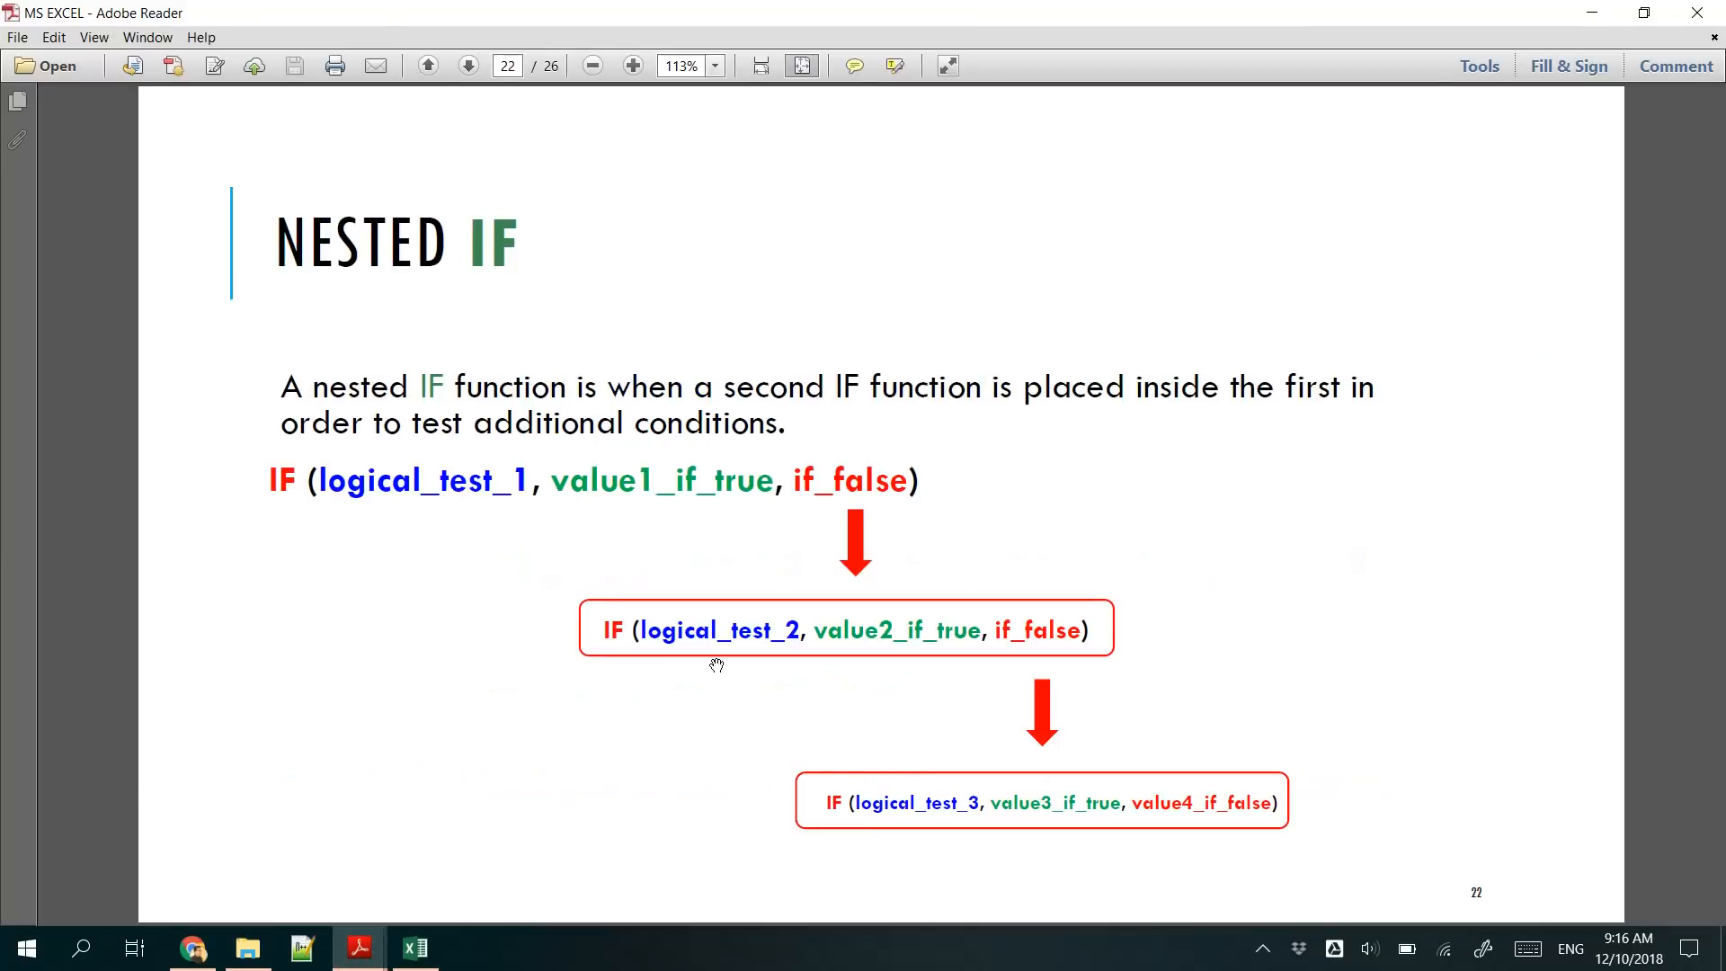
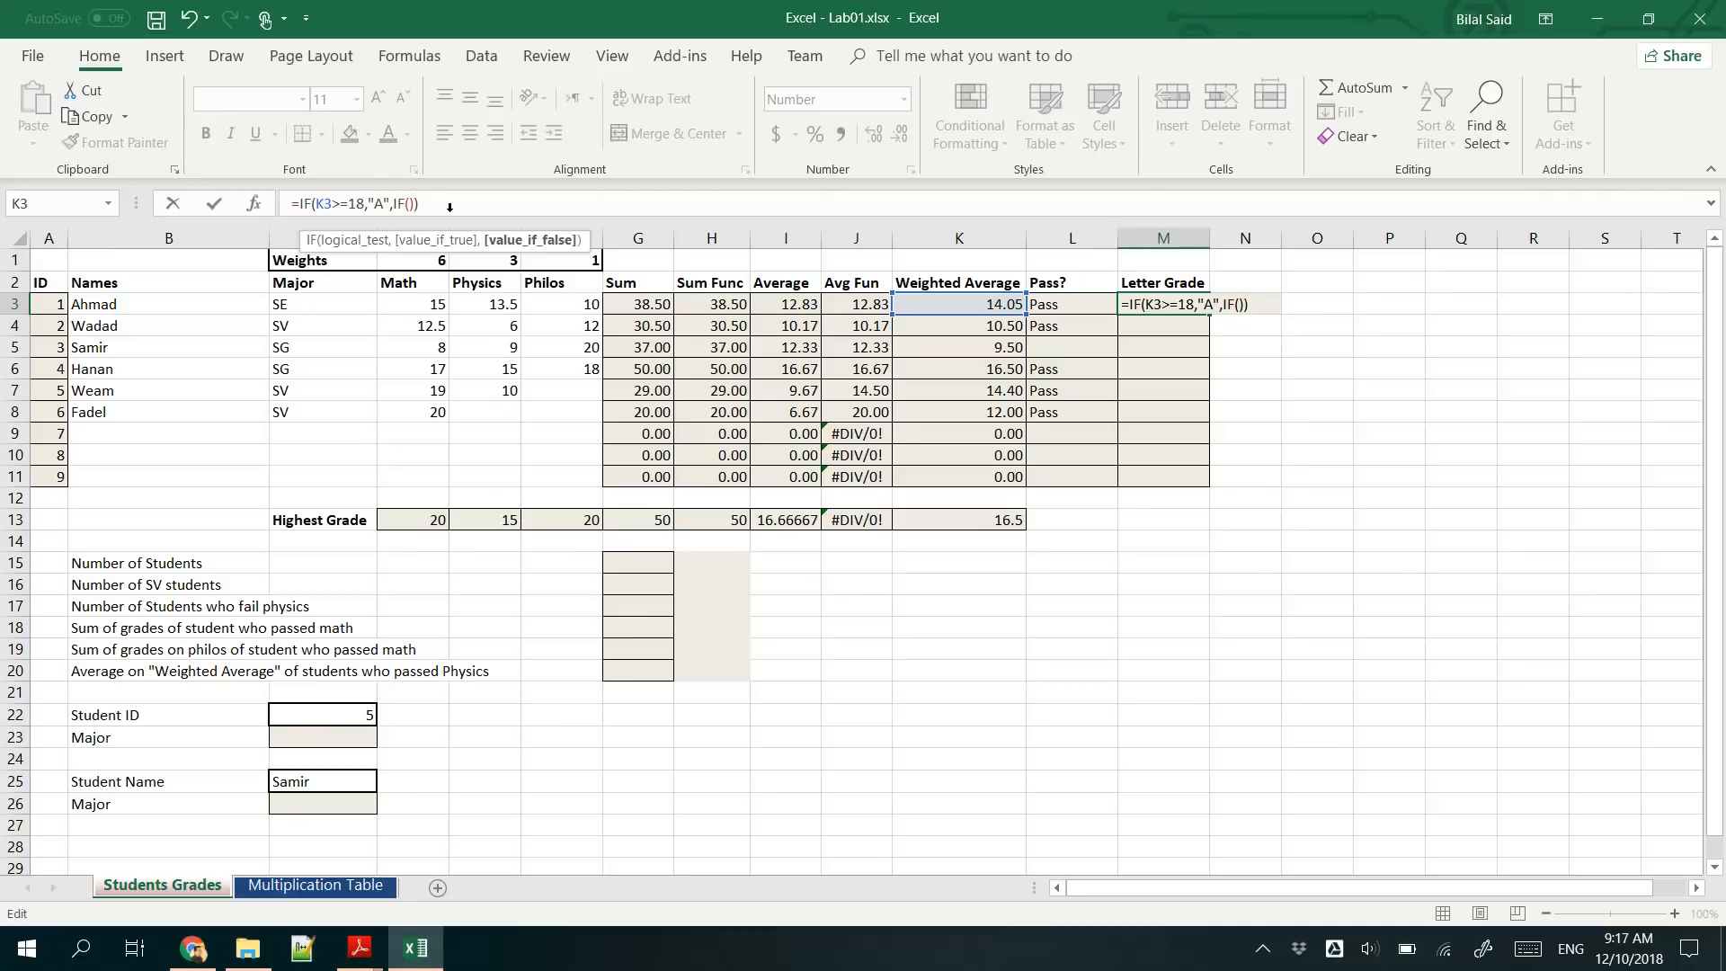
- Complete the nested letter-grade formula in M3 as =IF(K3>=18,"A",IF(K3>=16,"B","C"))
left_click(410, 204)
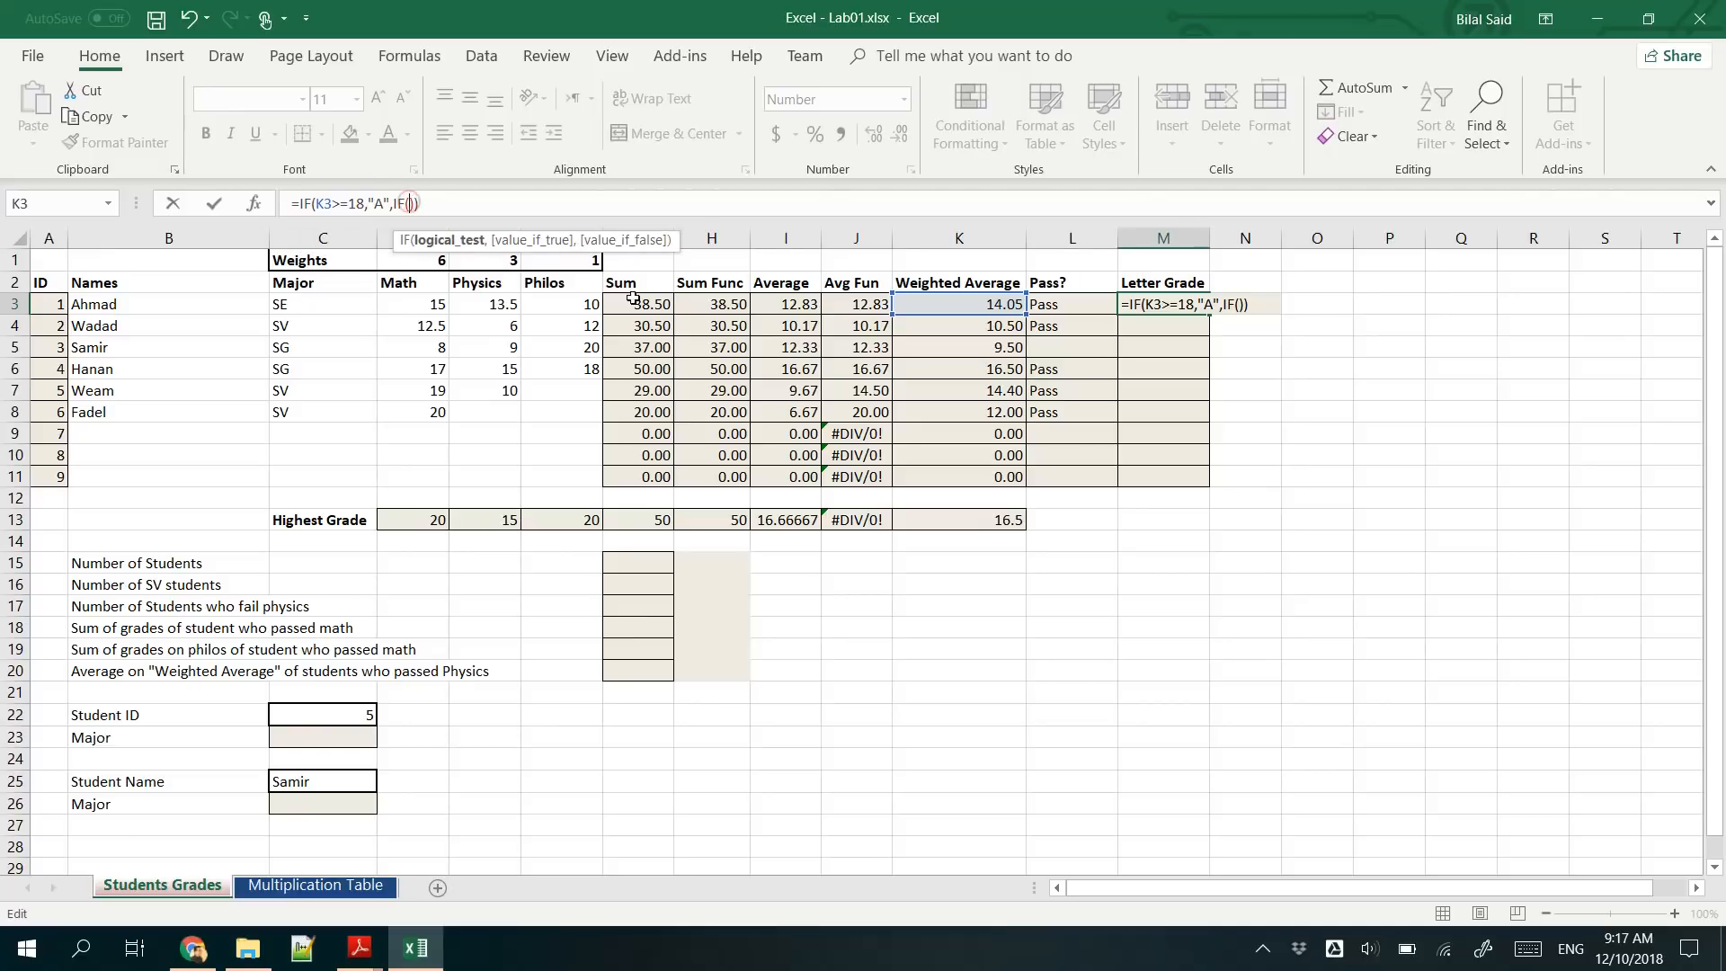
left_click(1005, 304)
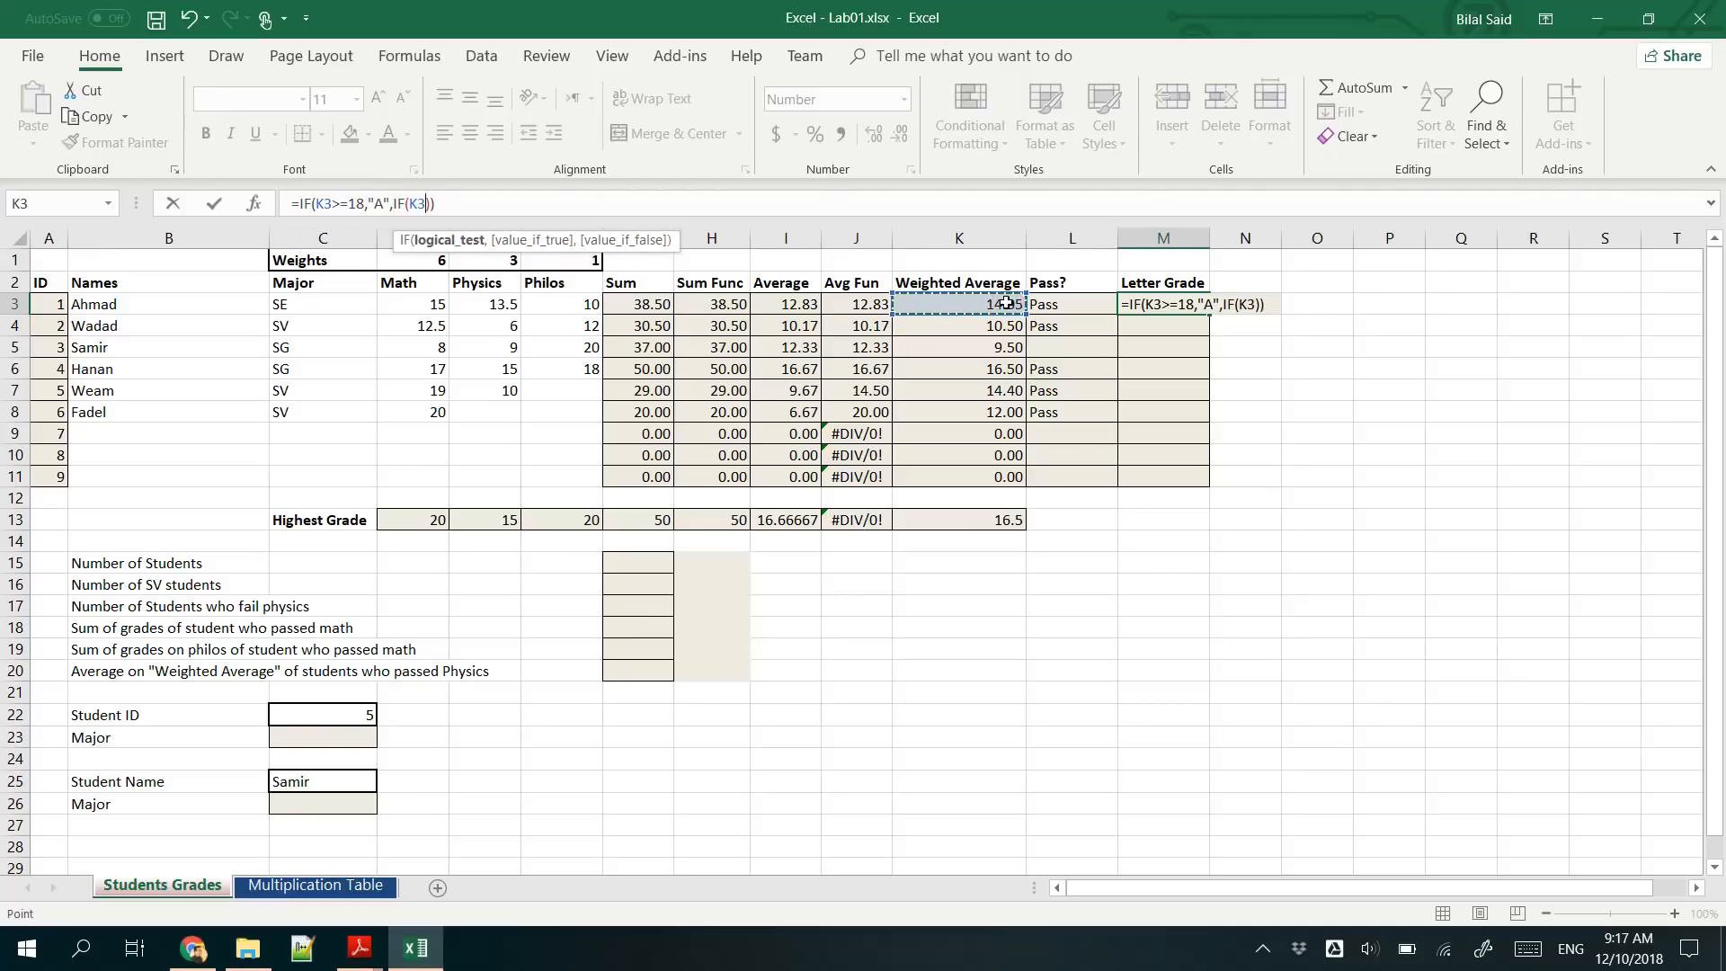
type(">=16")
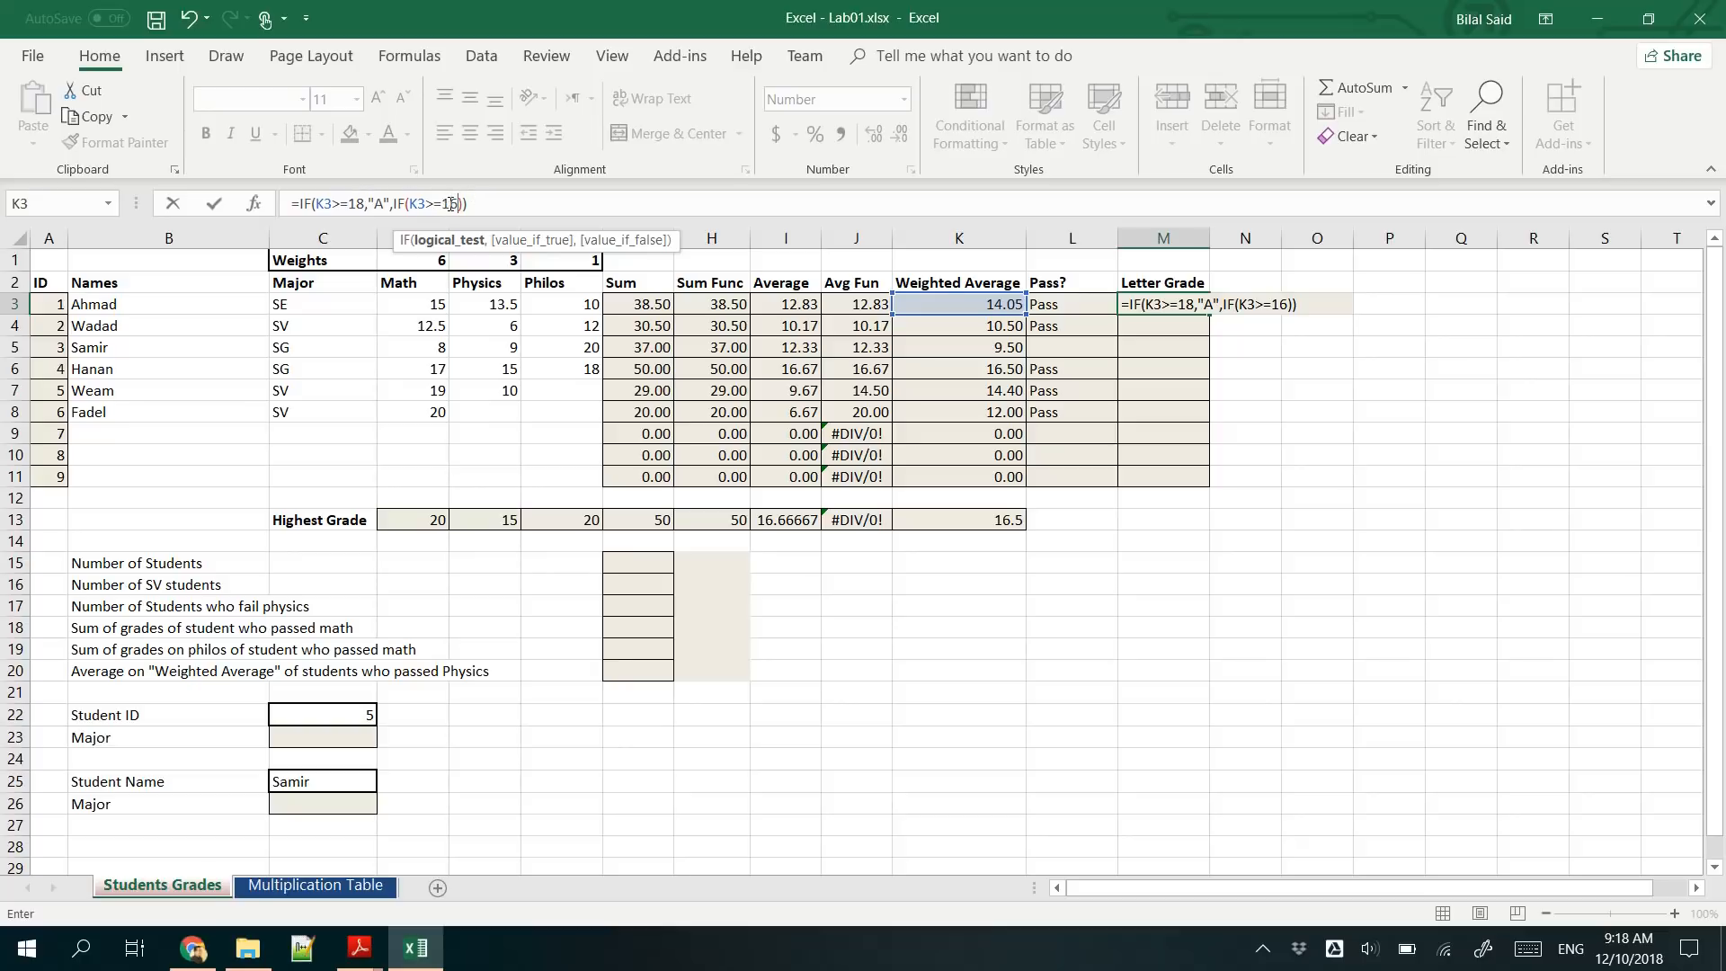
type(",")
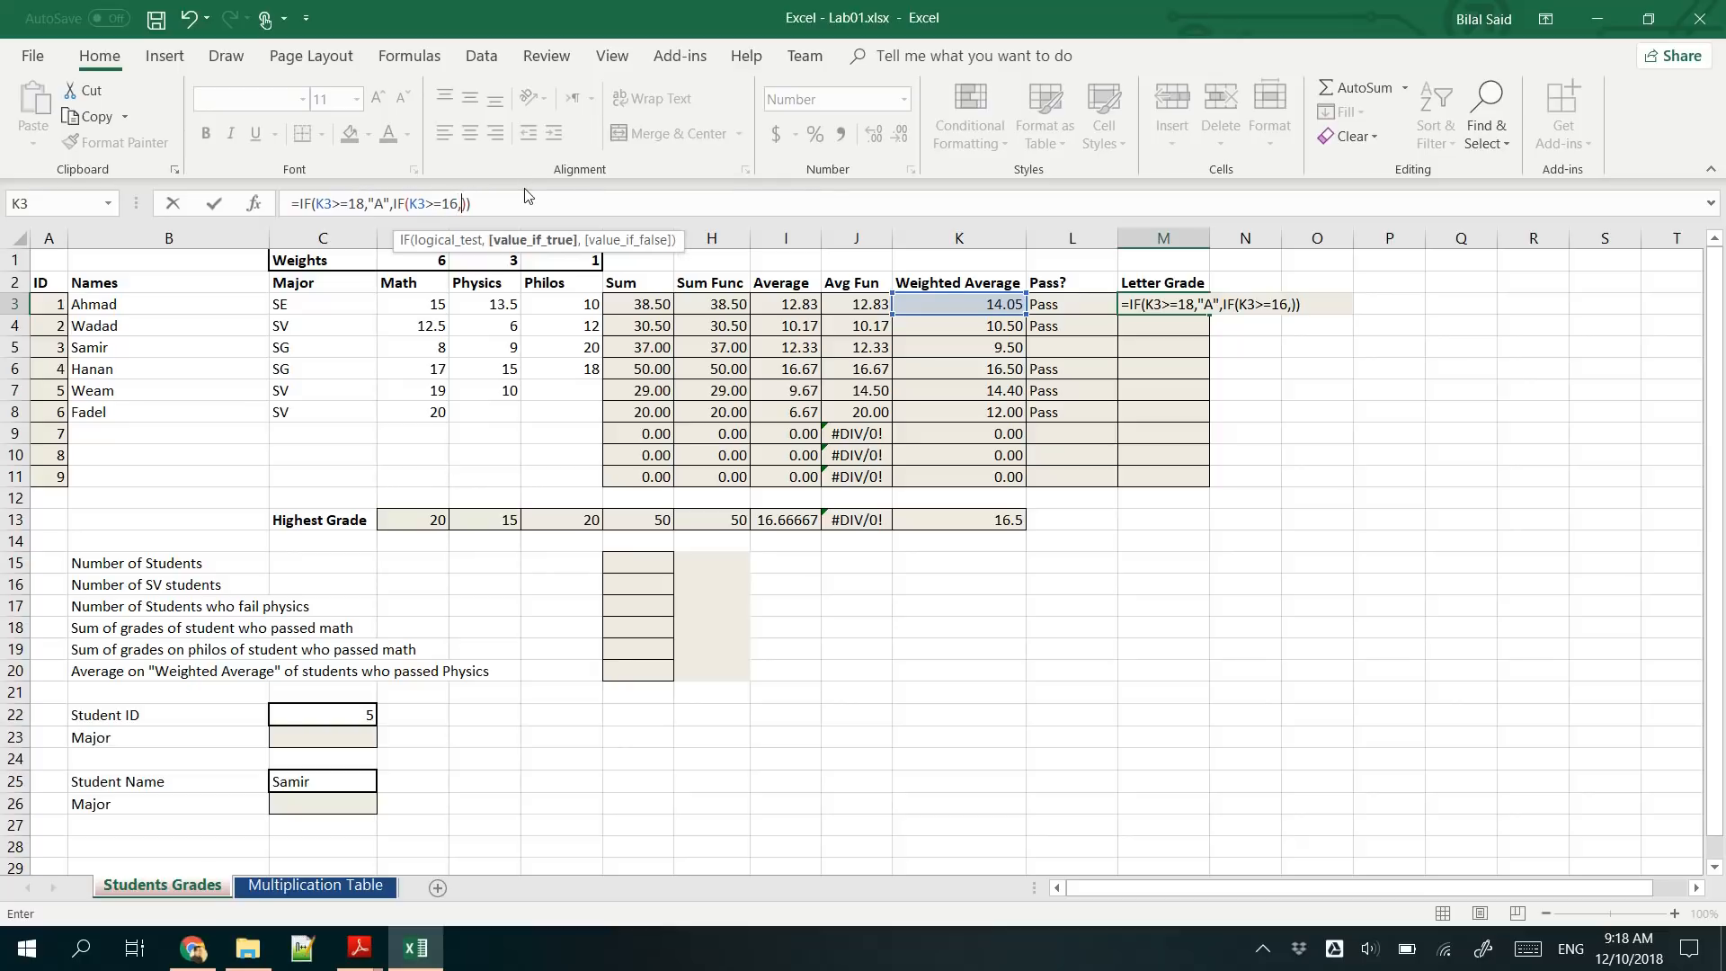
type("\"B\",")
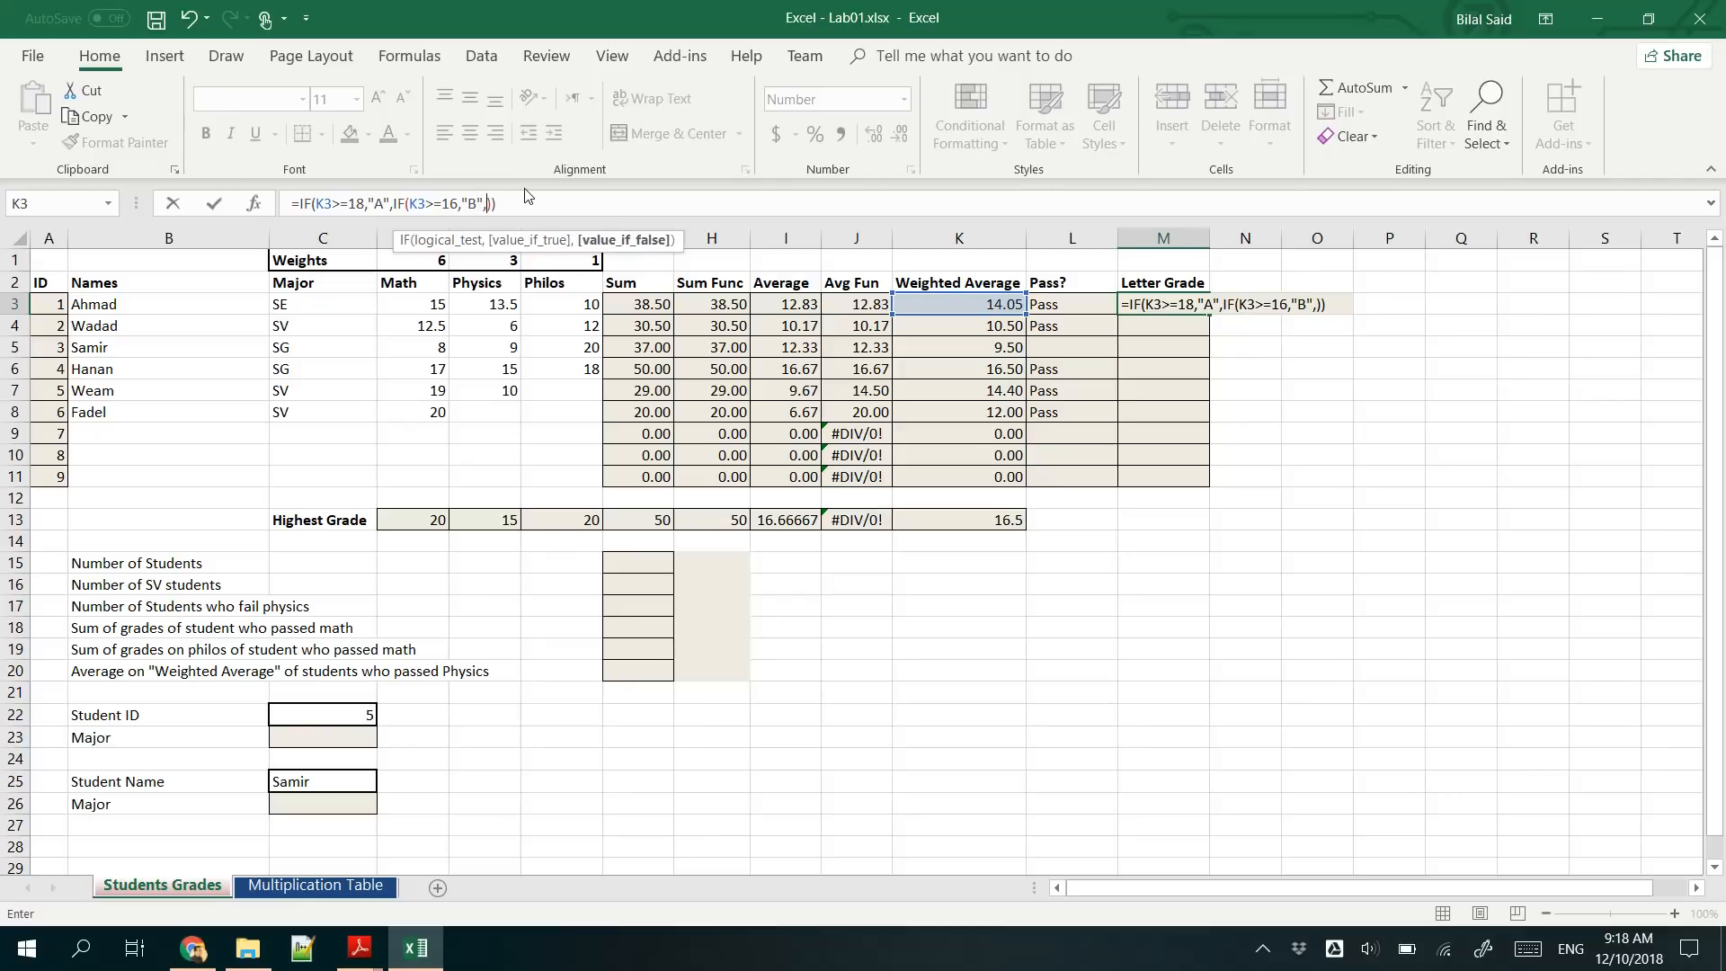
type("IF")
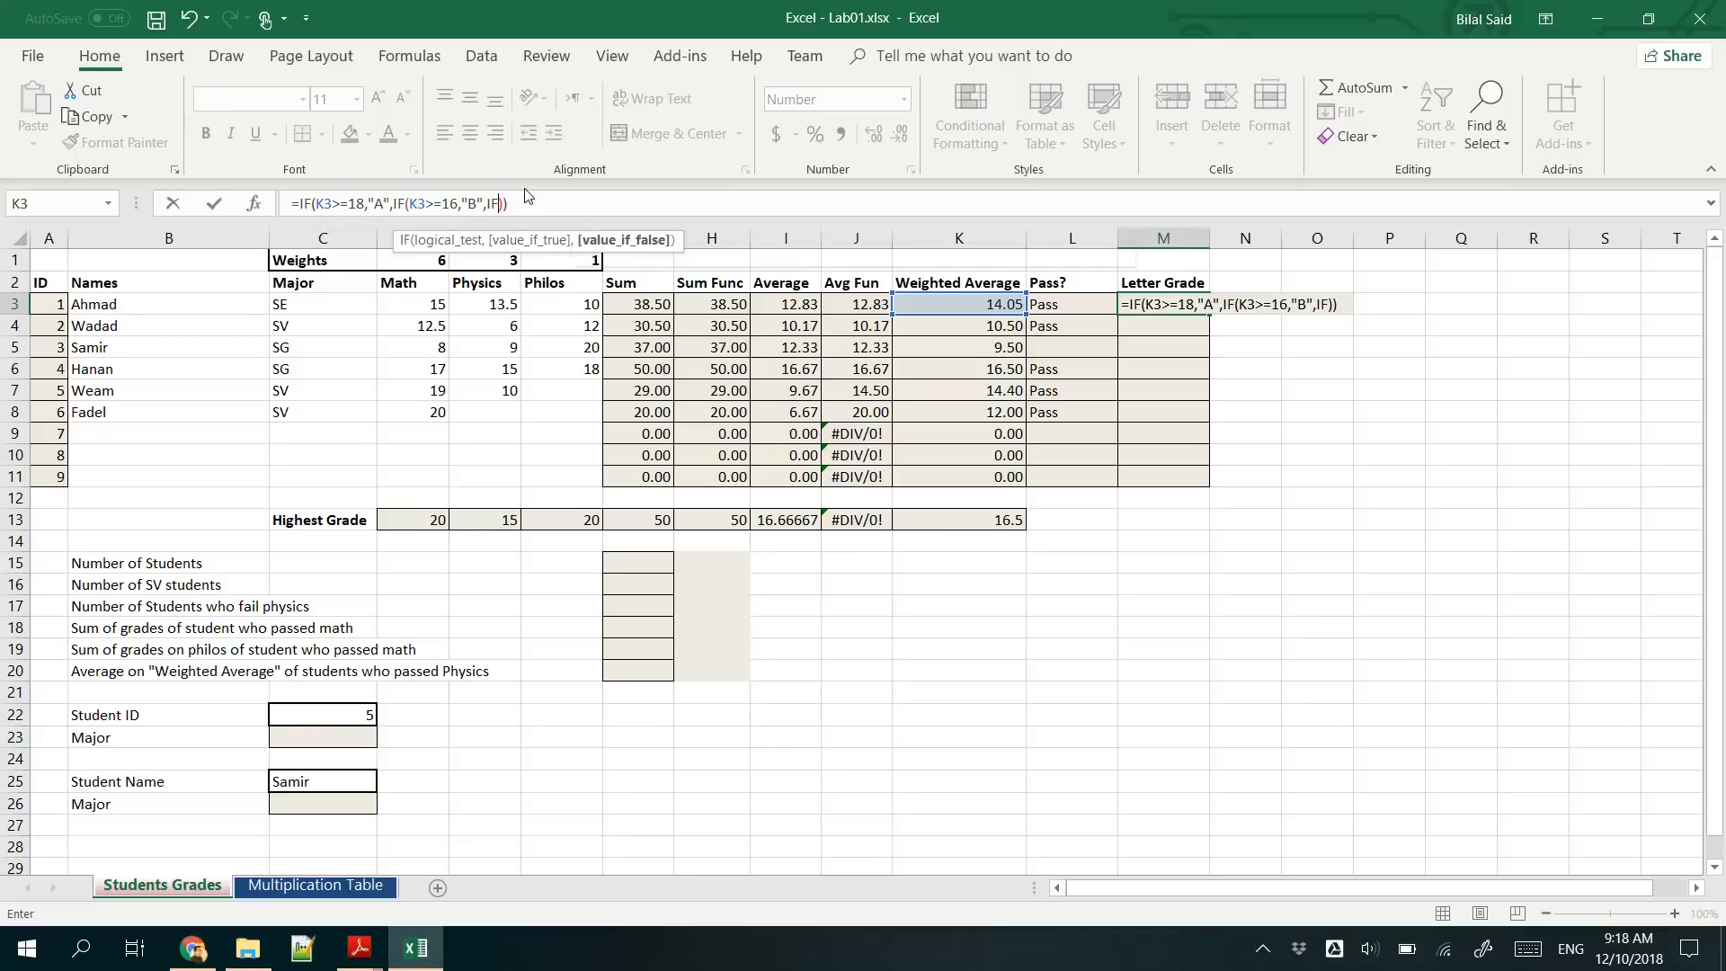
key("BackSpace")
key("BackSpace")
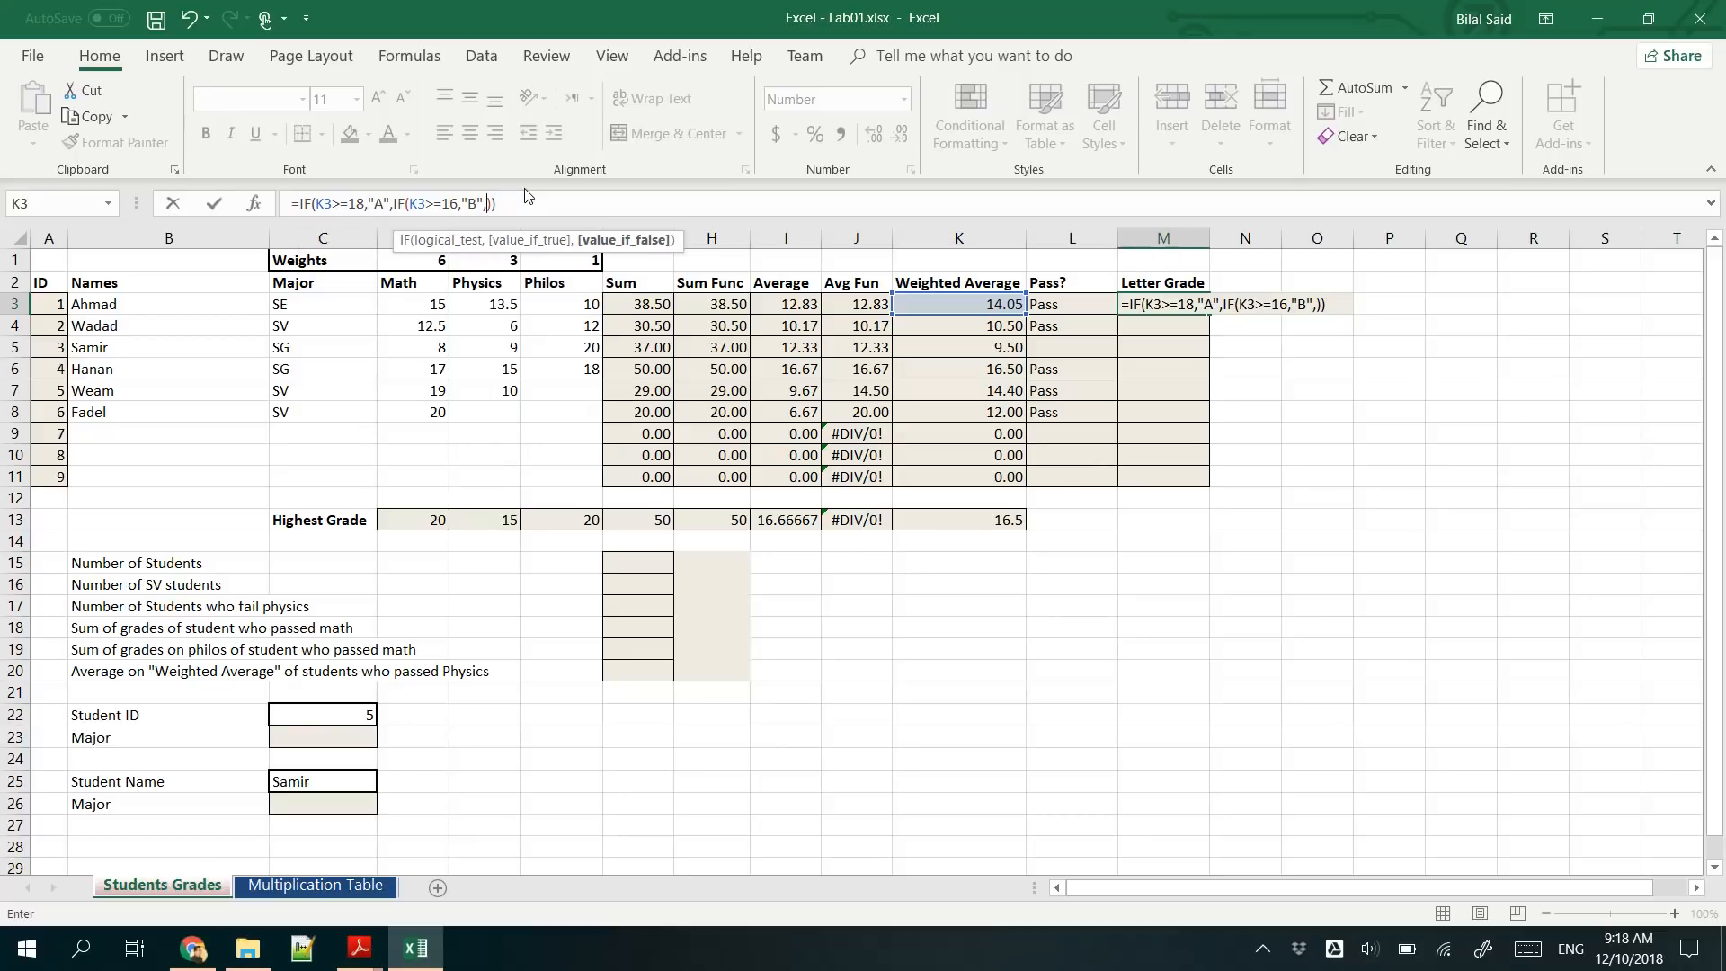
type("\"C\"")
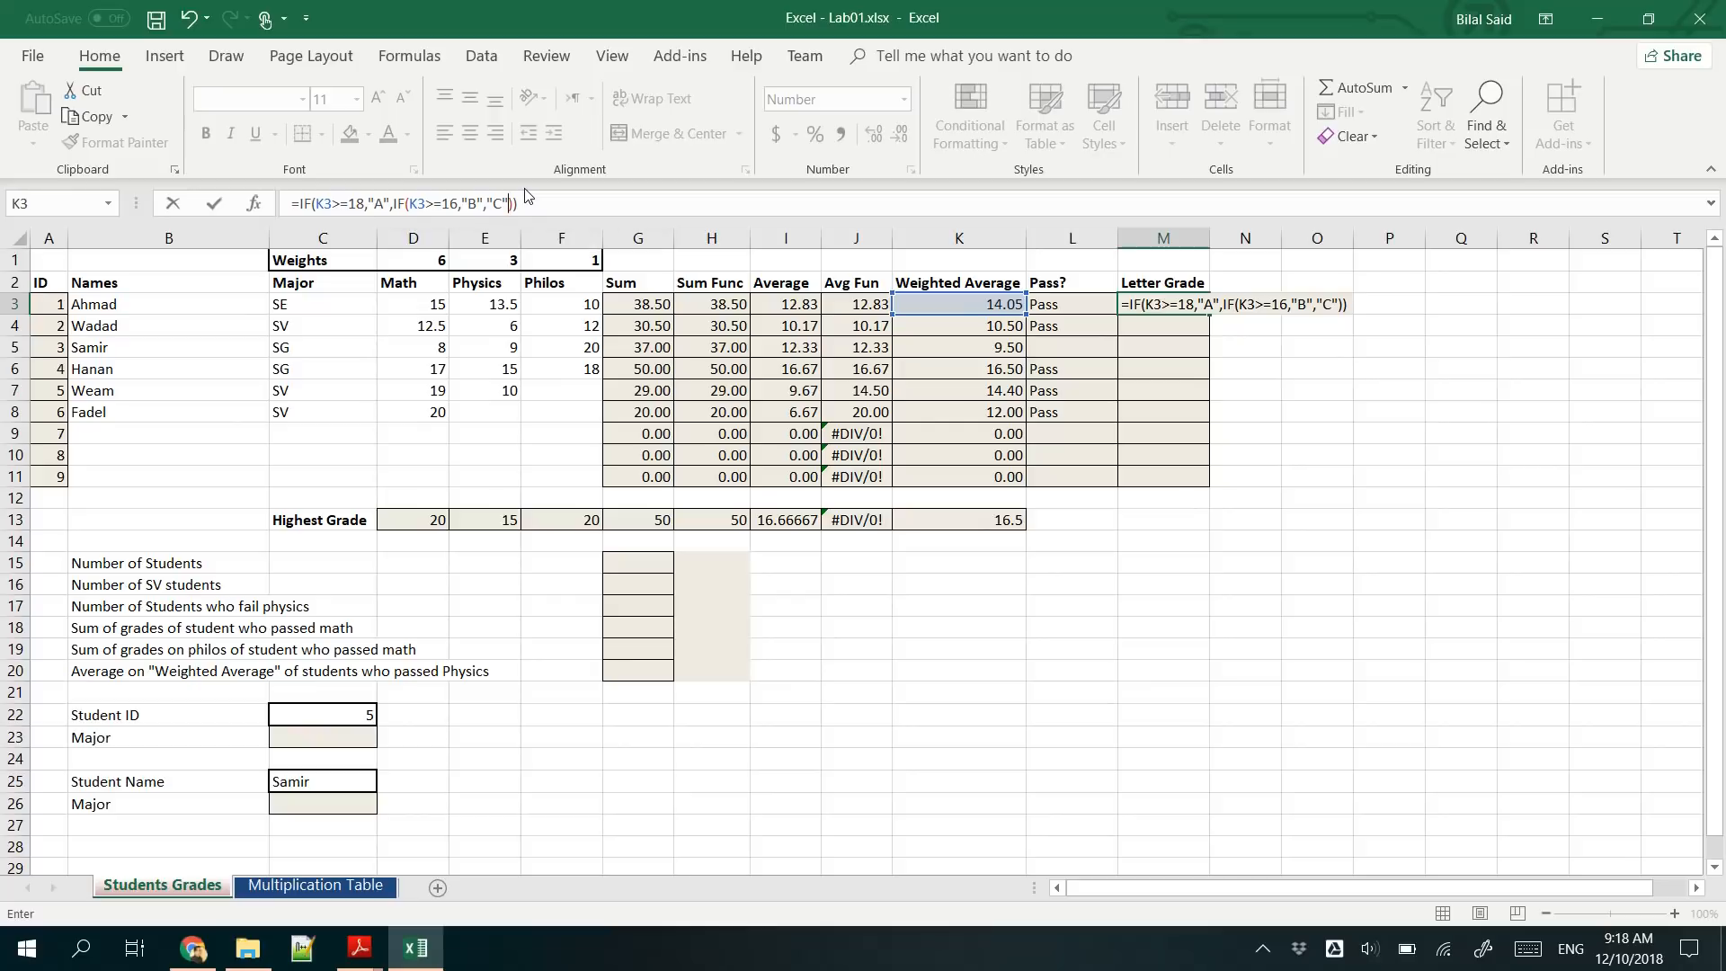
key("Return")
- Fill the three-grade M3 formula down to M11
left_click(1157, 306)
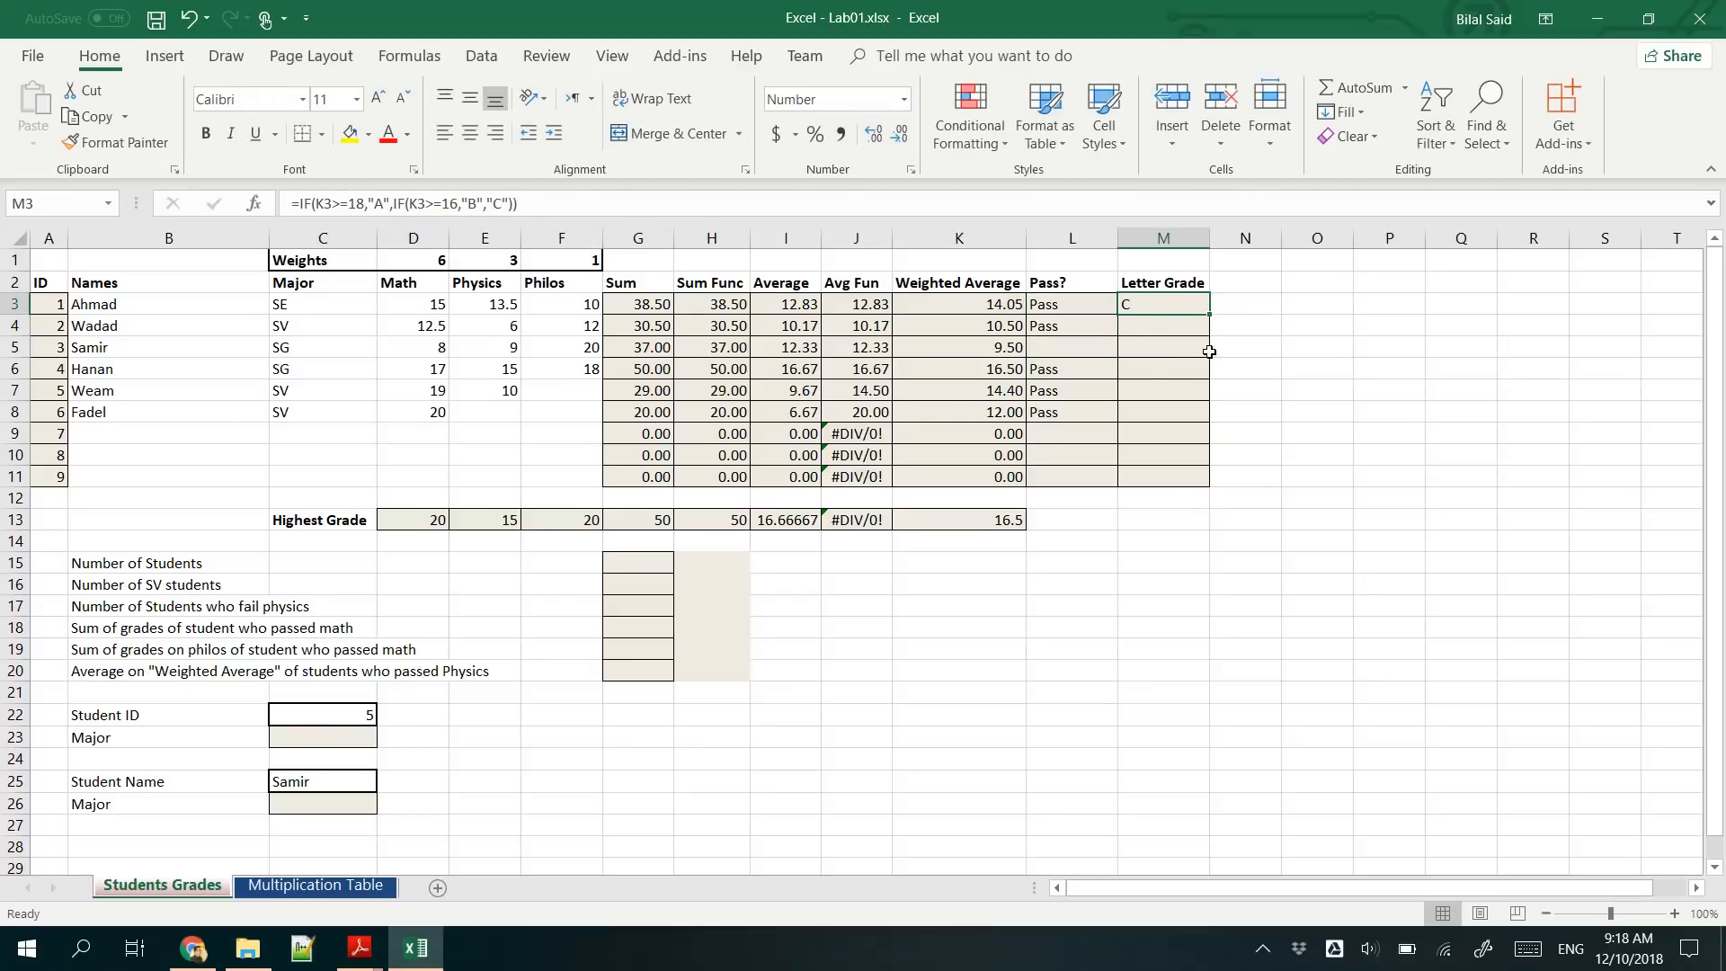
left_click_drag(1212, 311, 1211, 480)
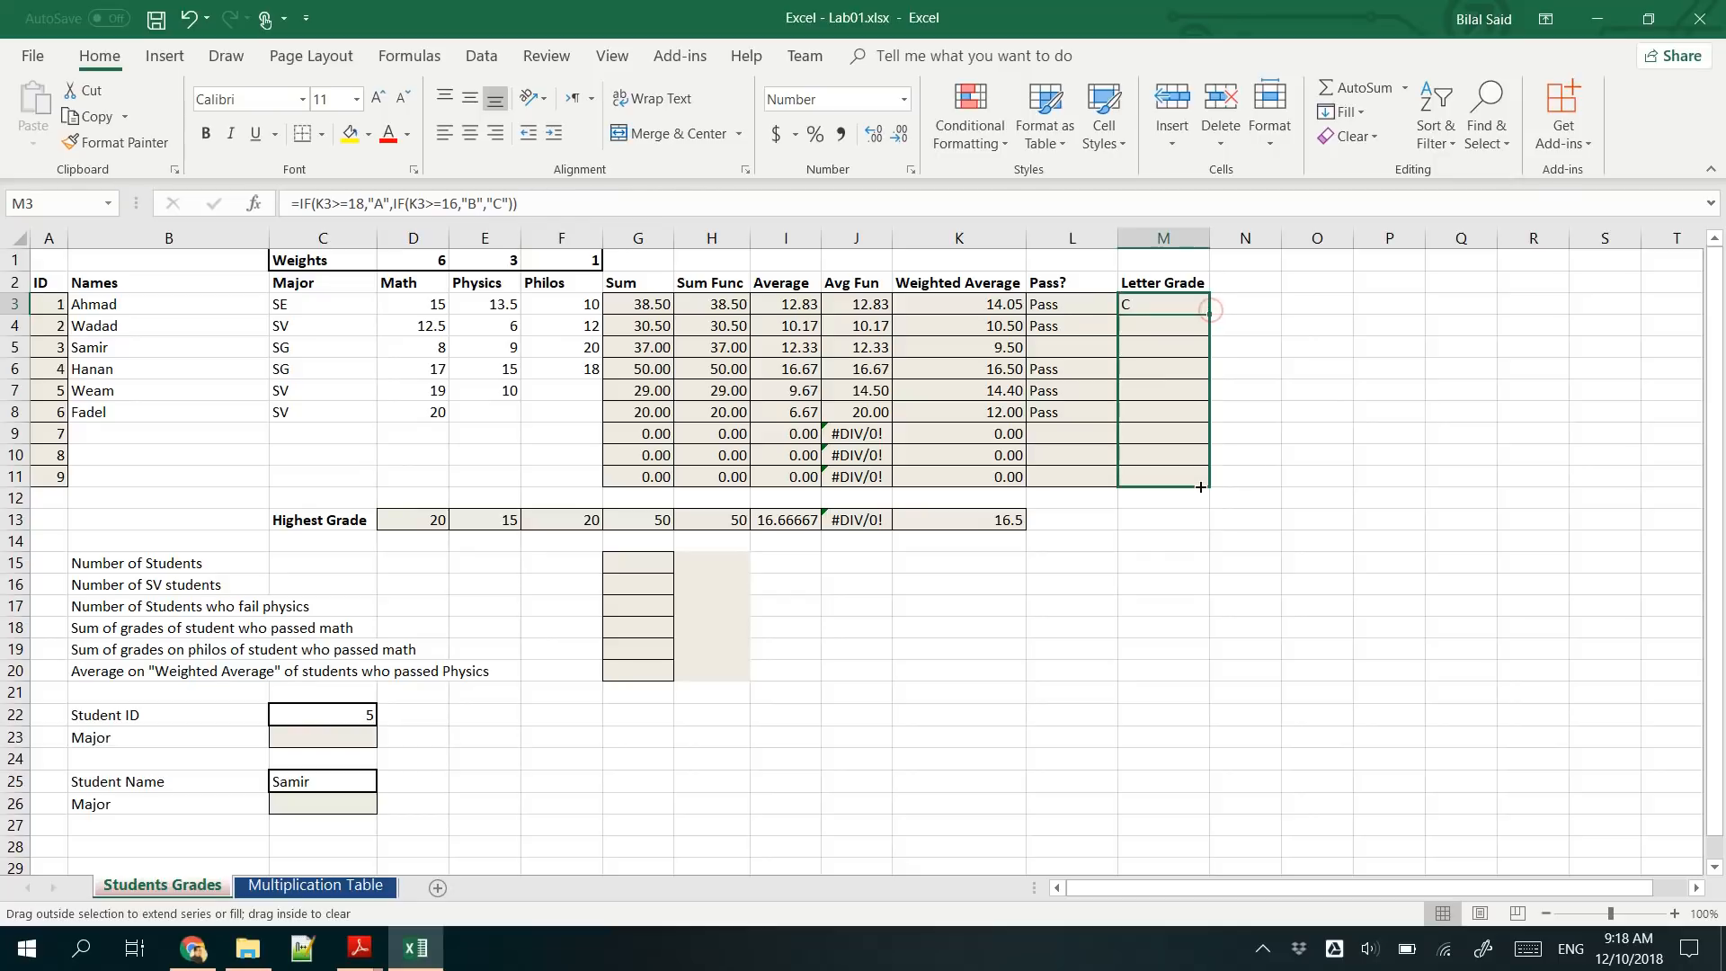
left_click(1167, 309)
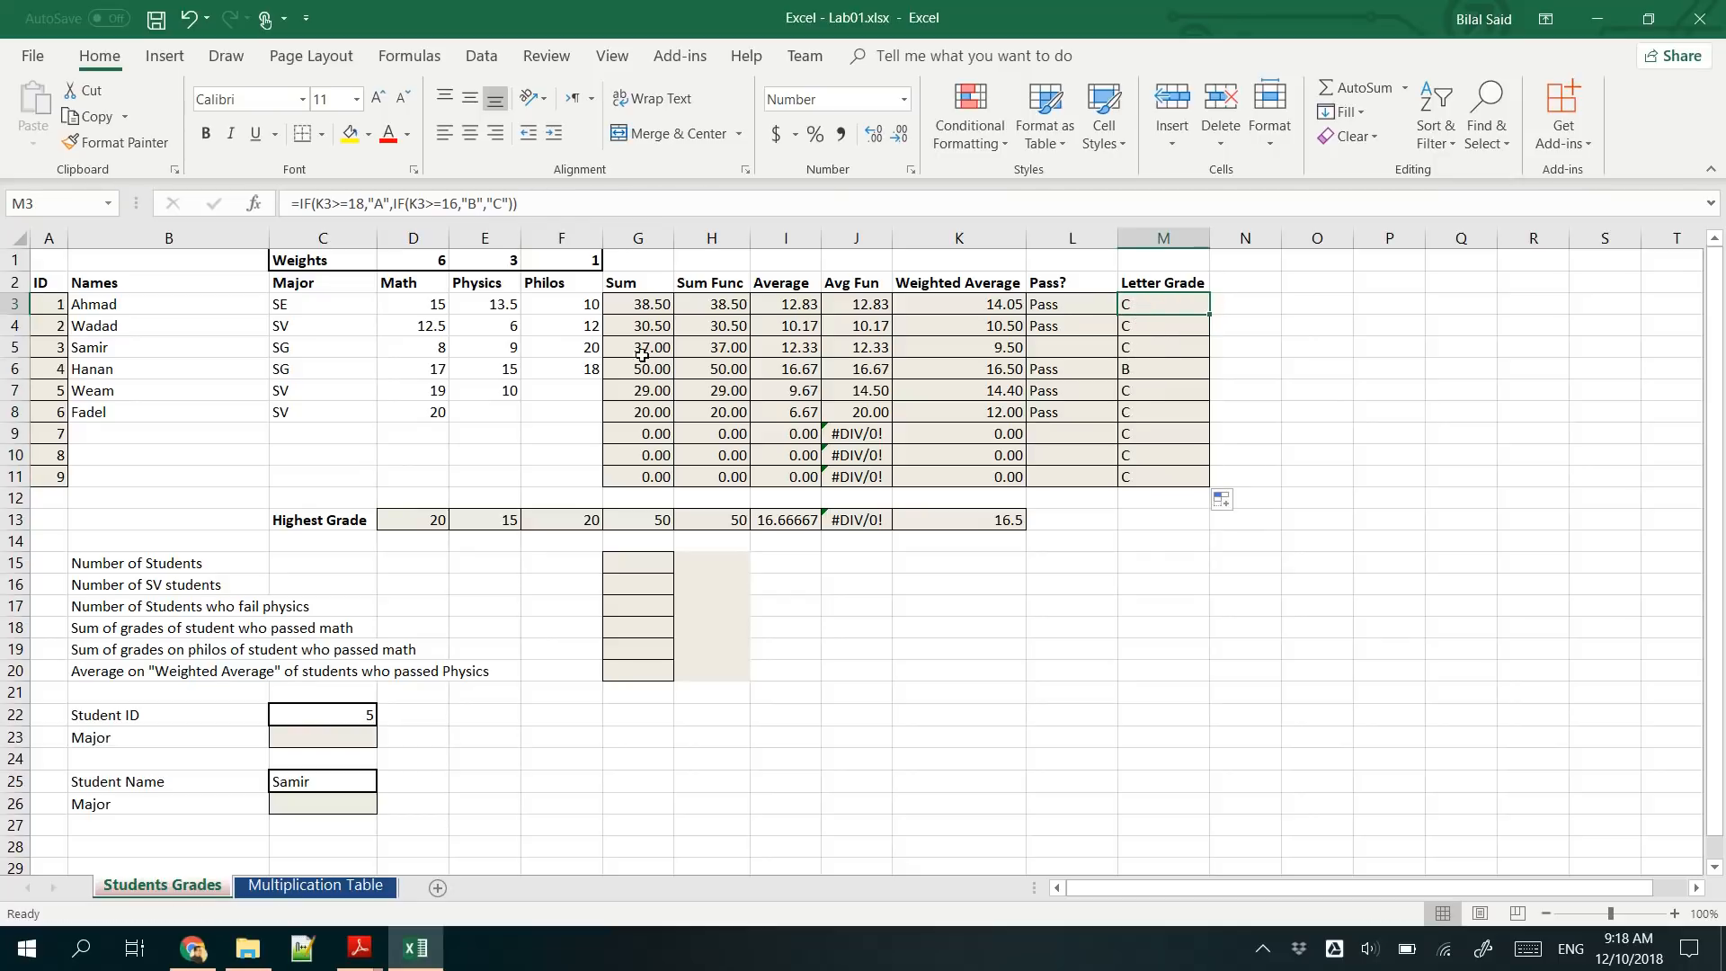
- Test the letter grade in row 6 by setting the Physics grade in E6 to 20, and undo the change
left_click(481, 370)
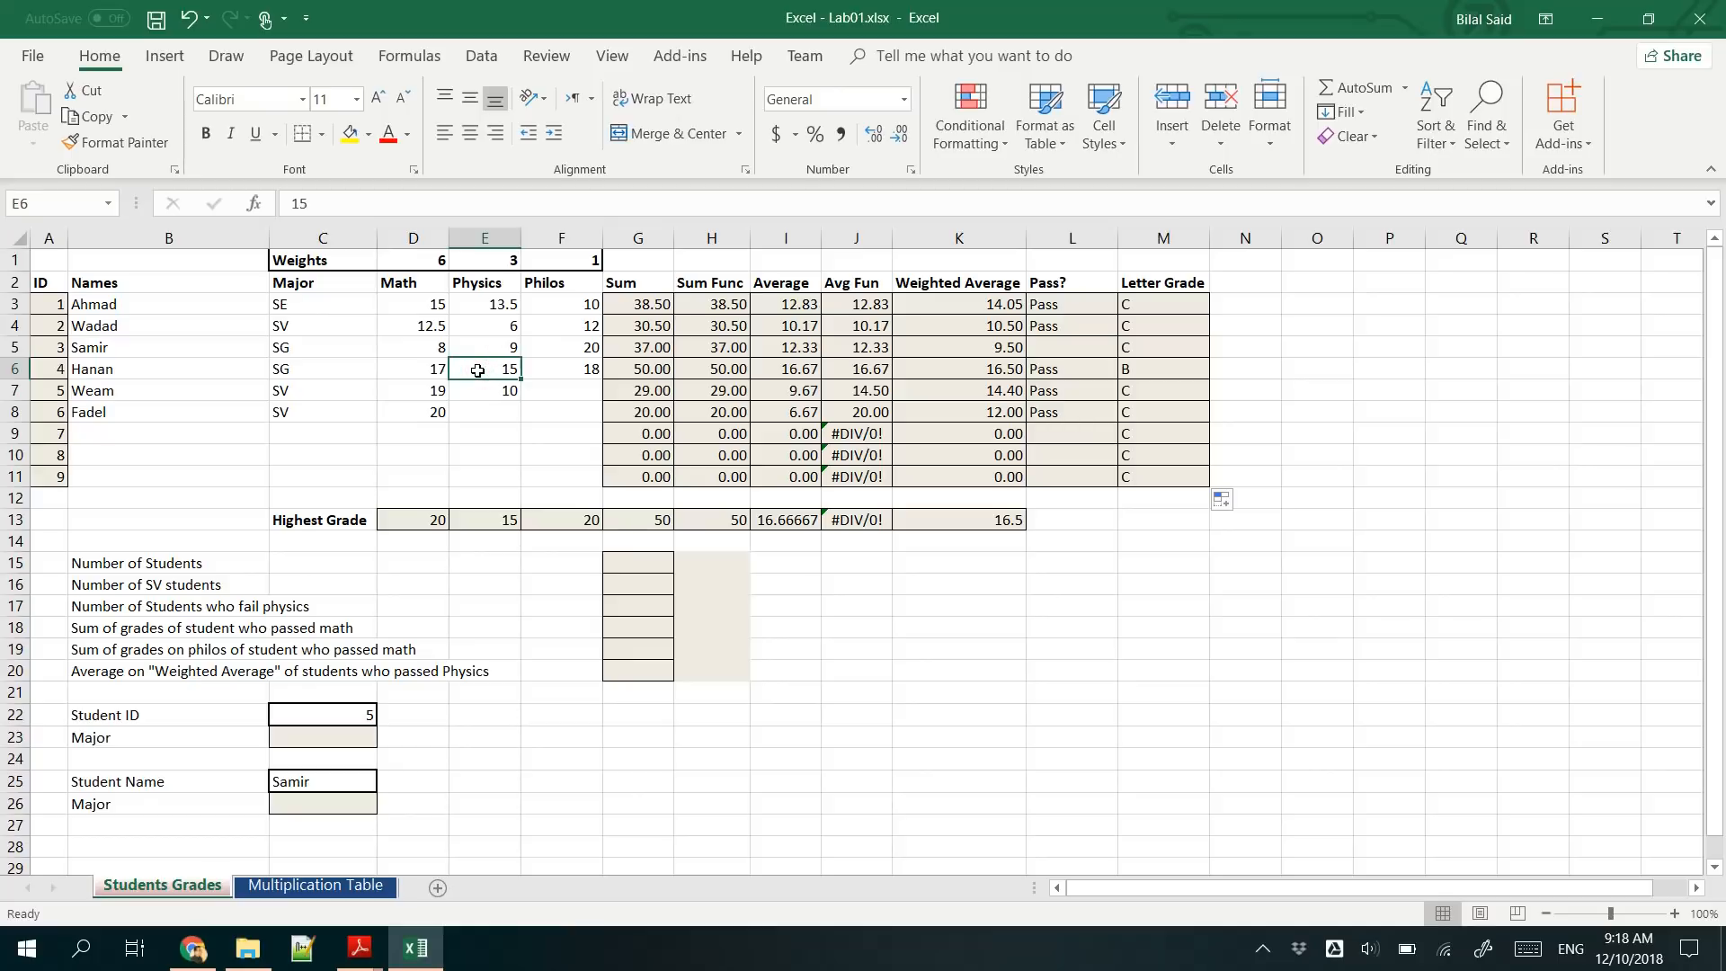
type("20")
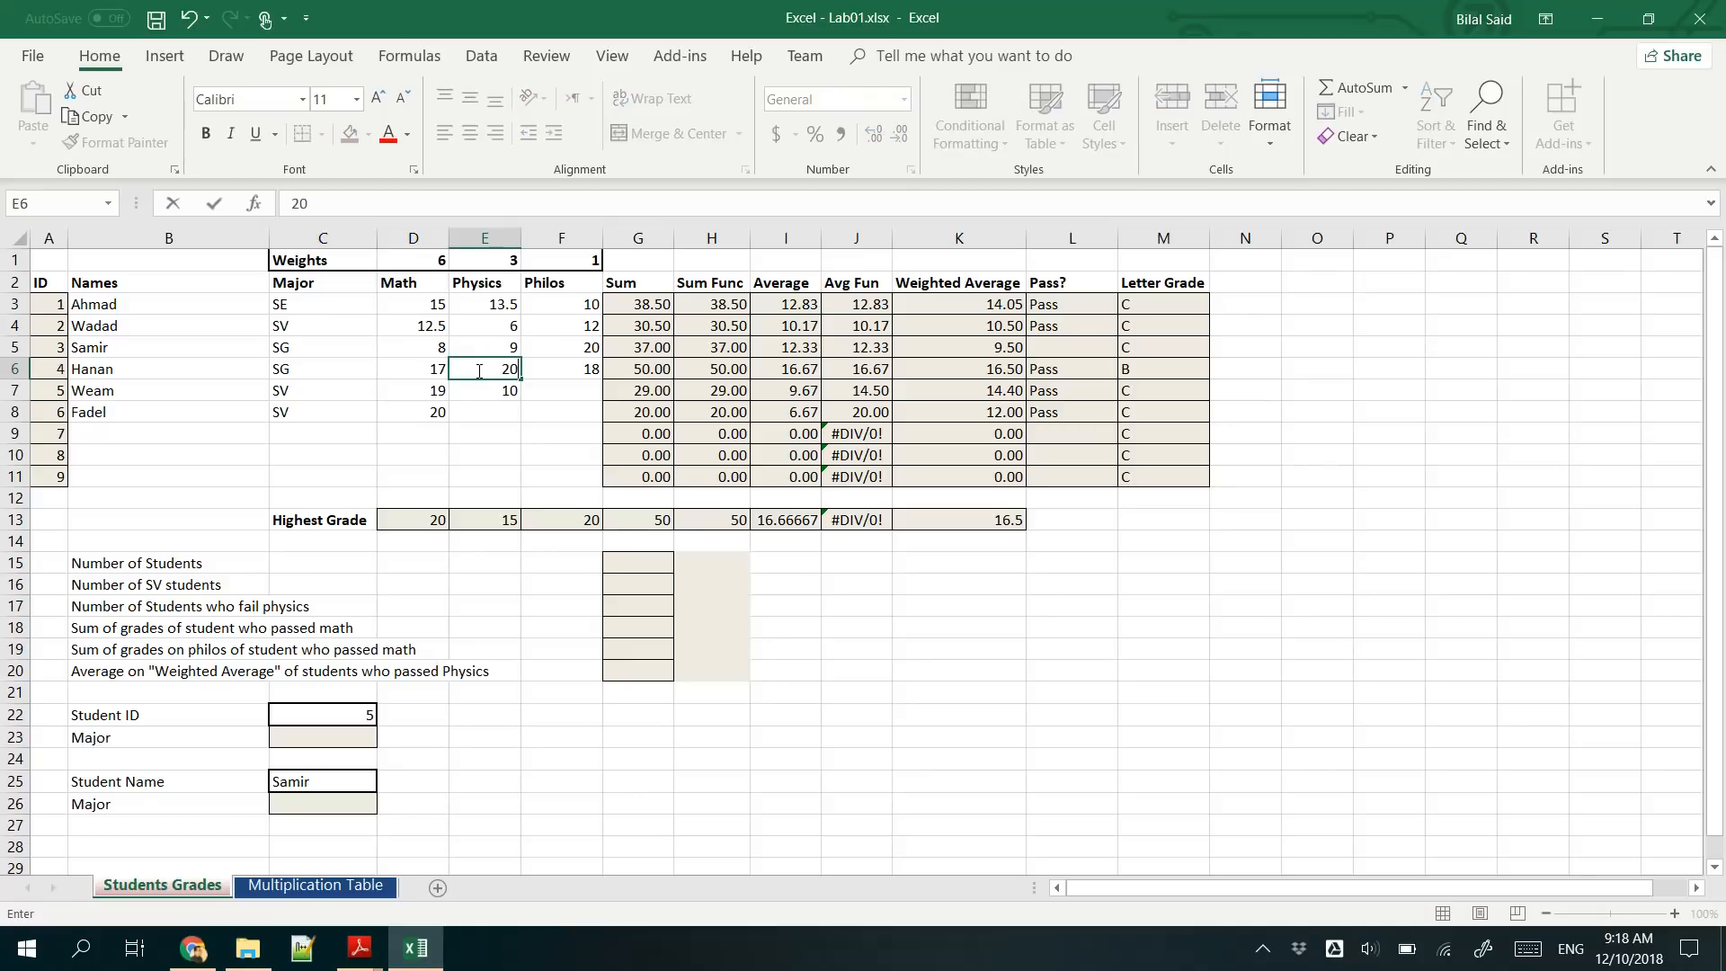
key("Return")
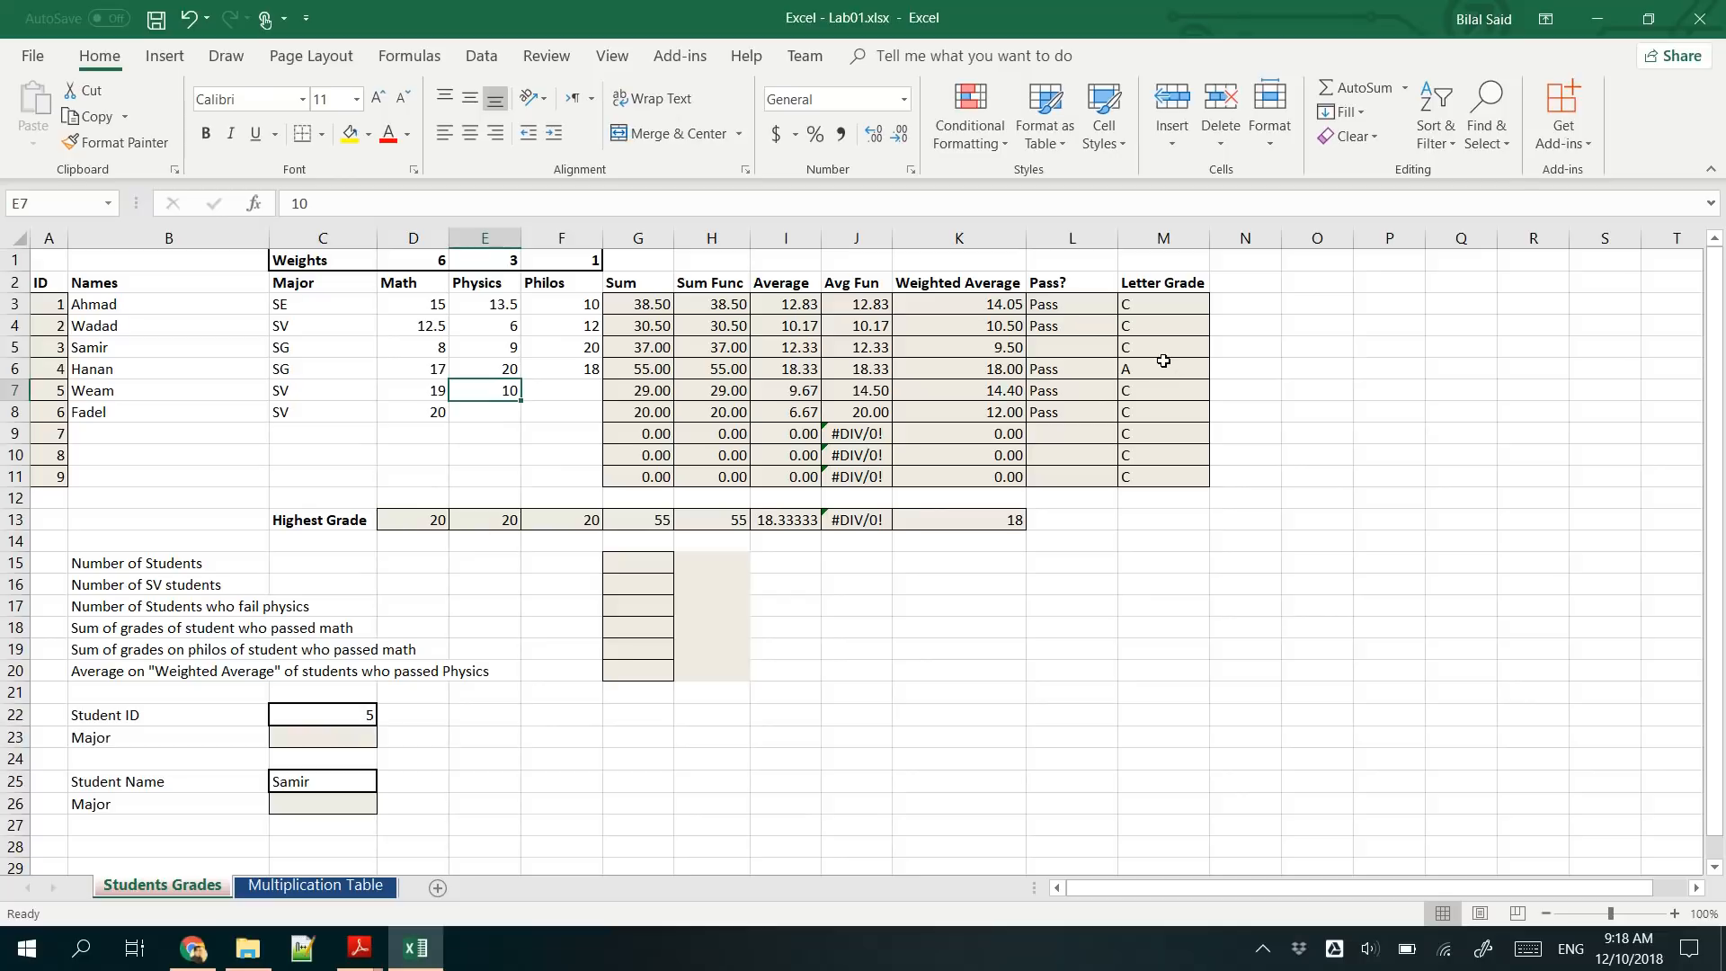
key("ctrl+z")
- Replace the final "C" in the M3 formula with another nested IF that returns "C" when K3>=14
left_click(1160, 302)
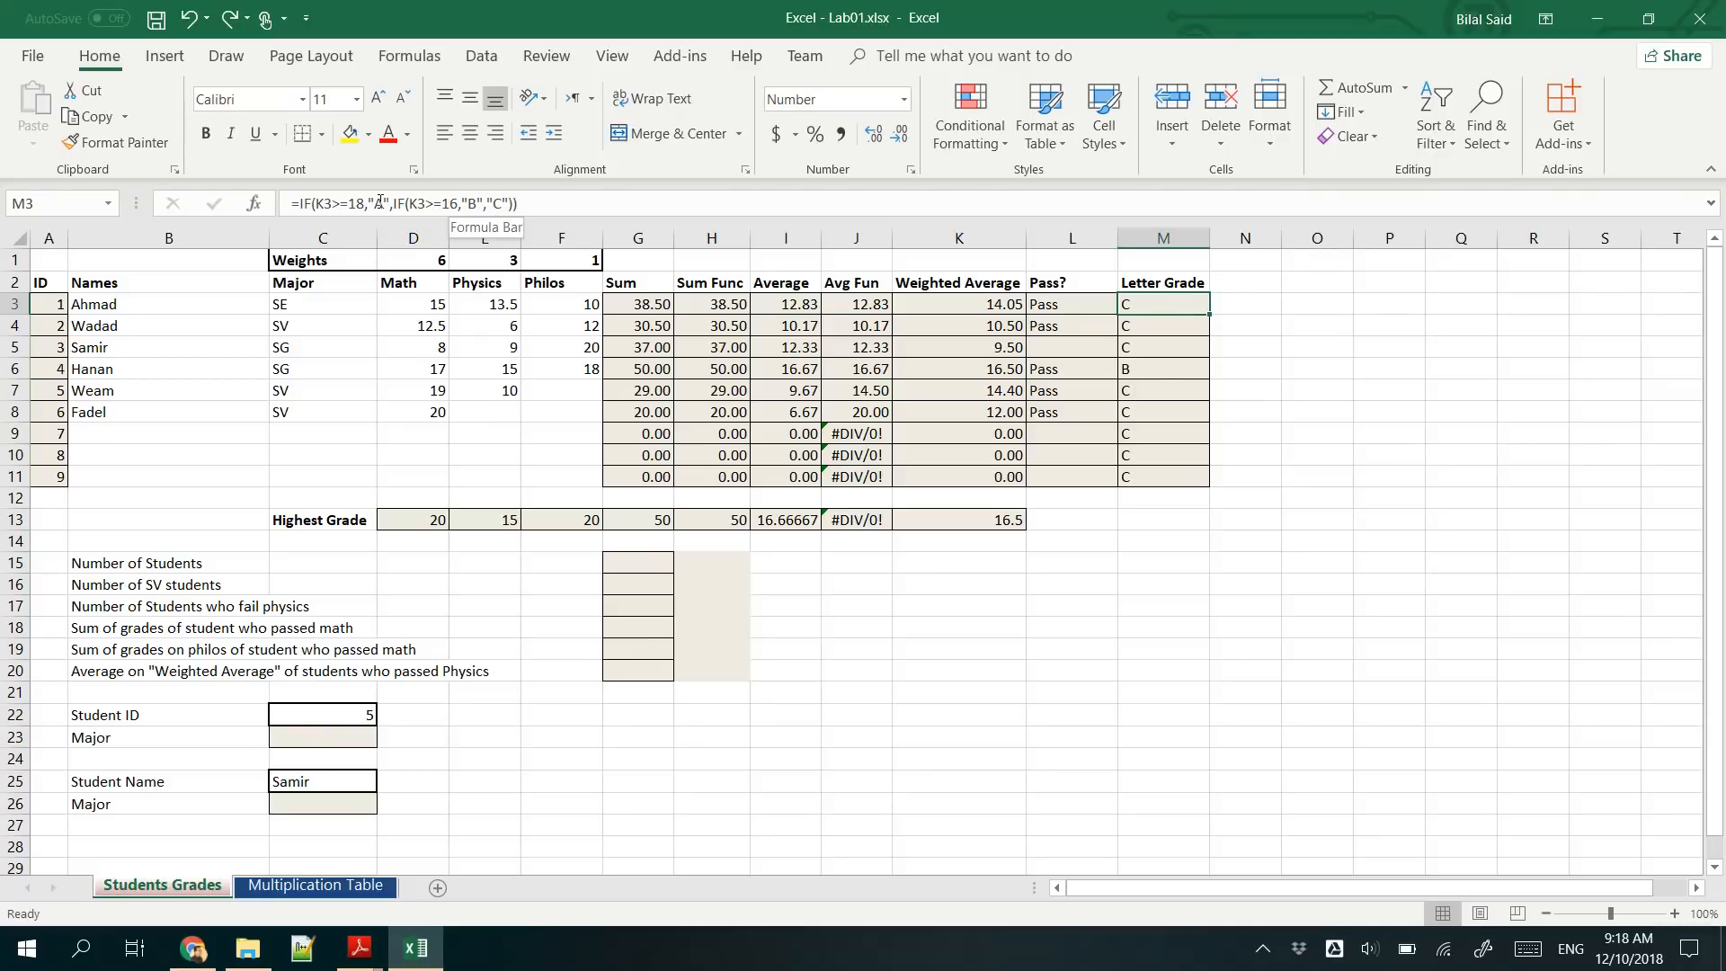
left_click(487, 205)
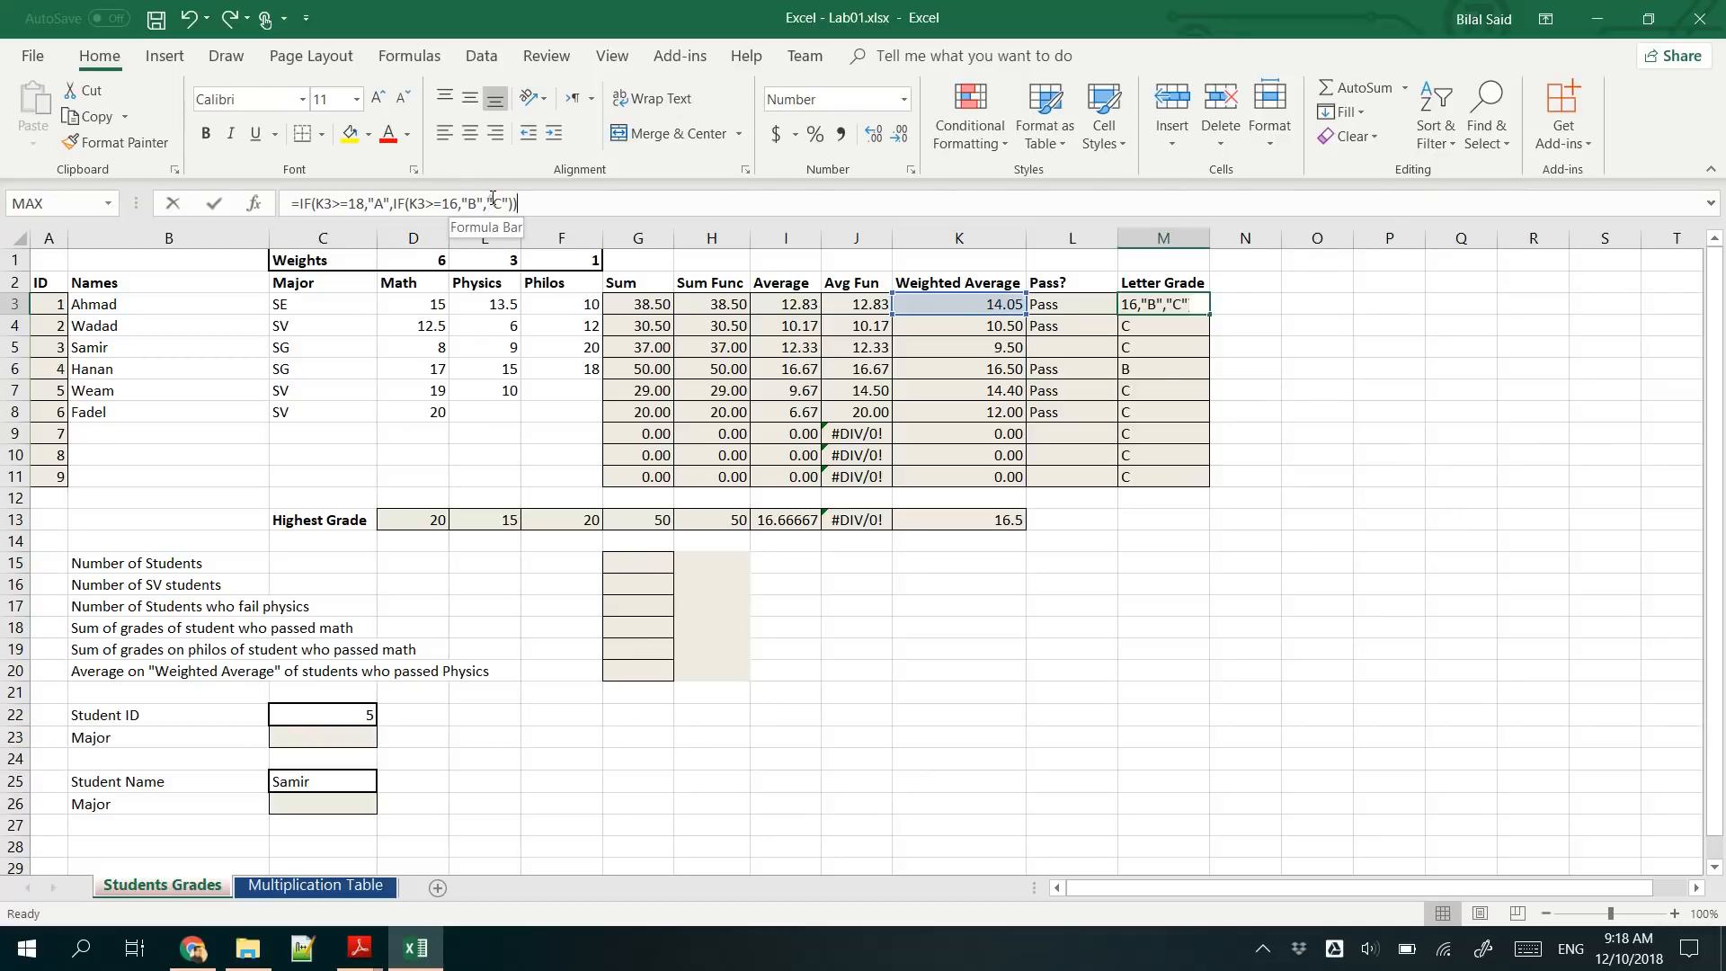
left_click(497, 204)
double_click(503, 204)
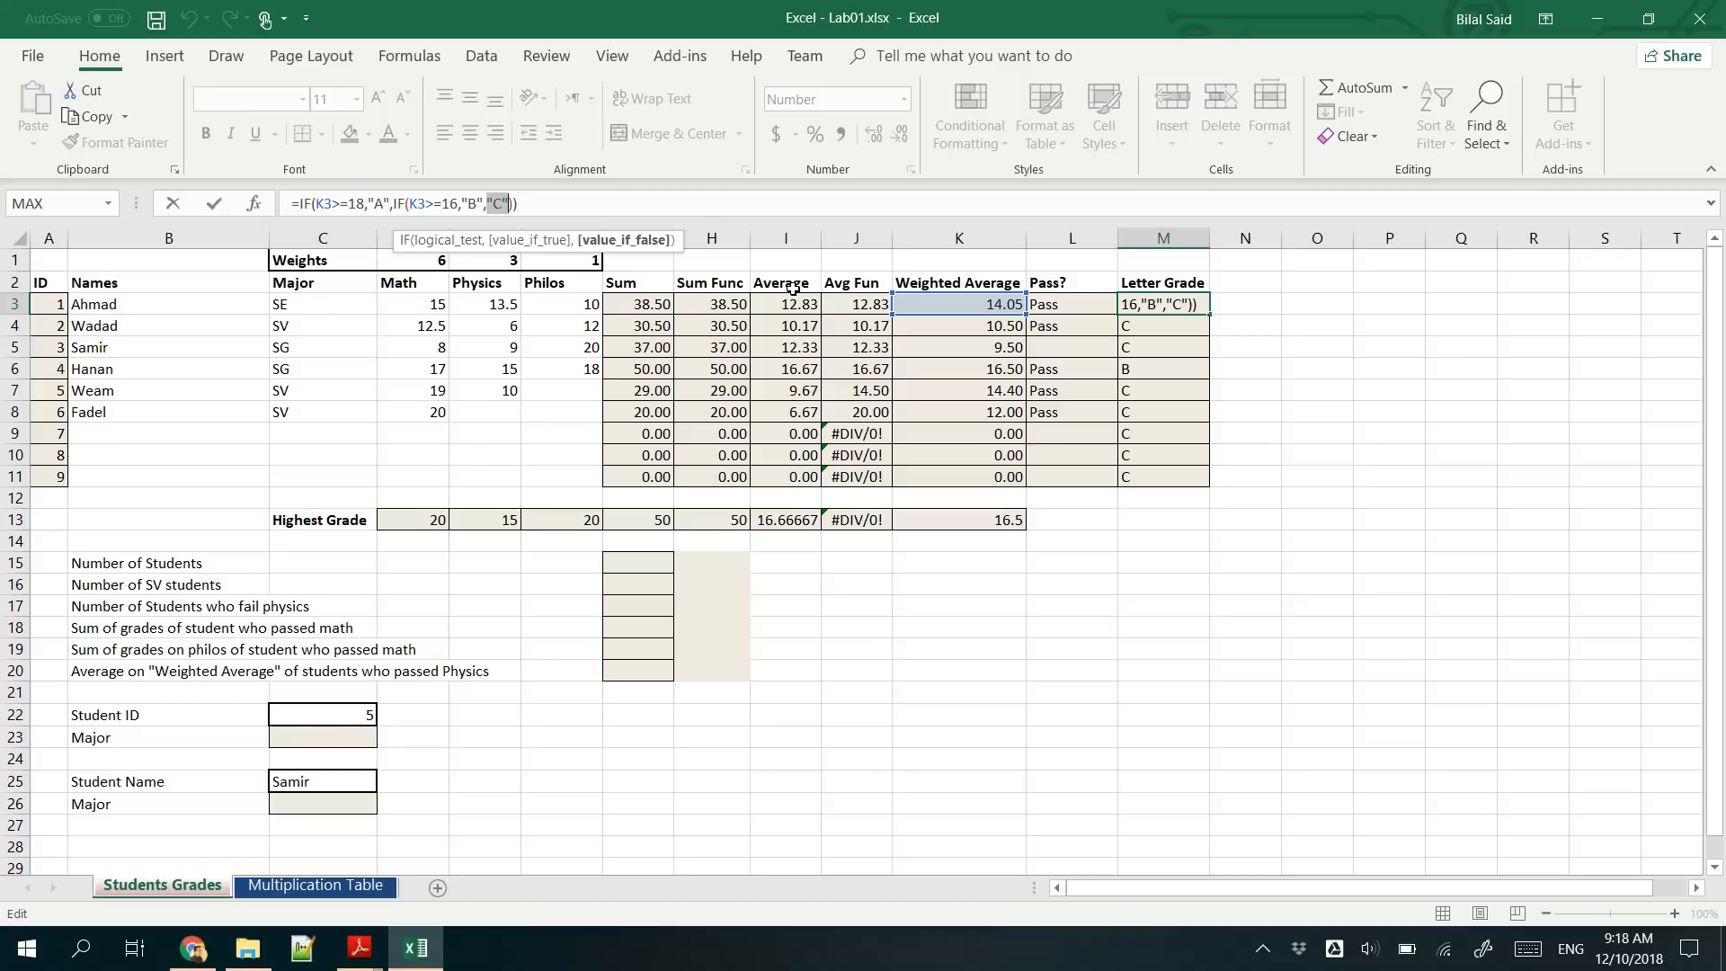
type("IF(")
left_click(939, 305)
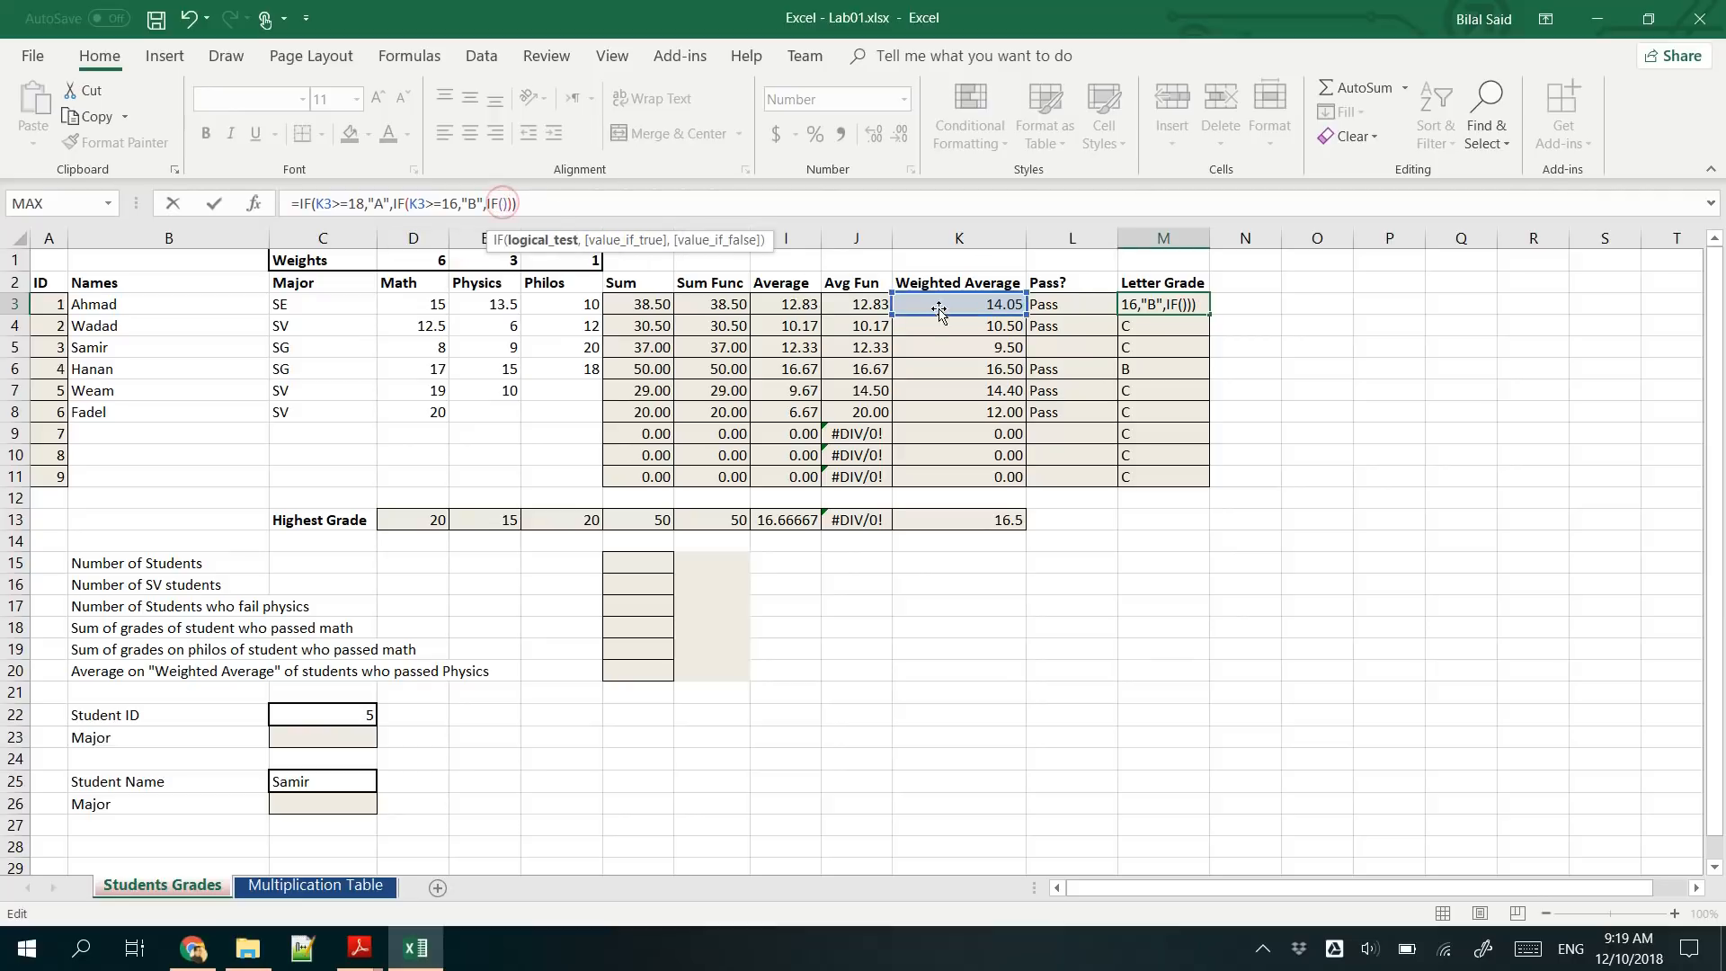
type(">=")
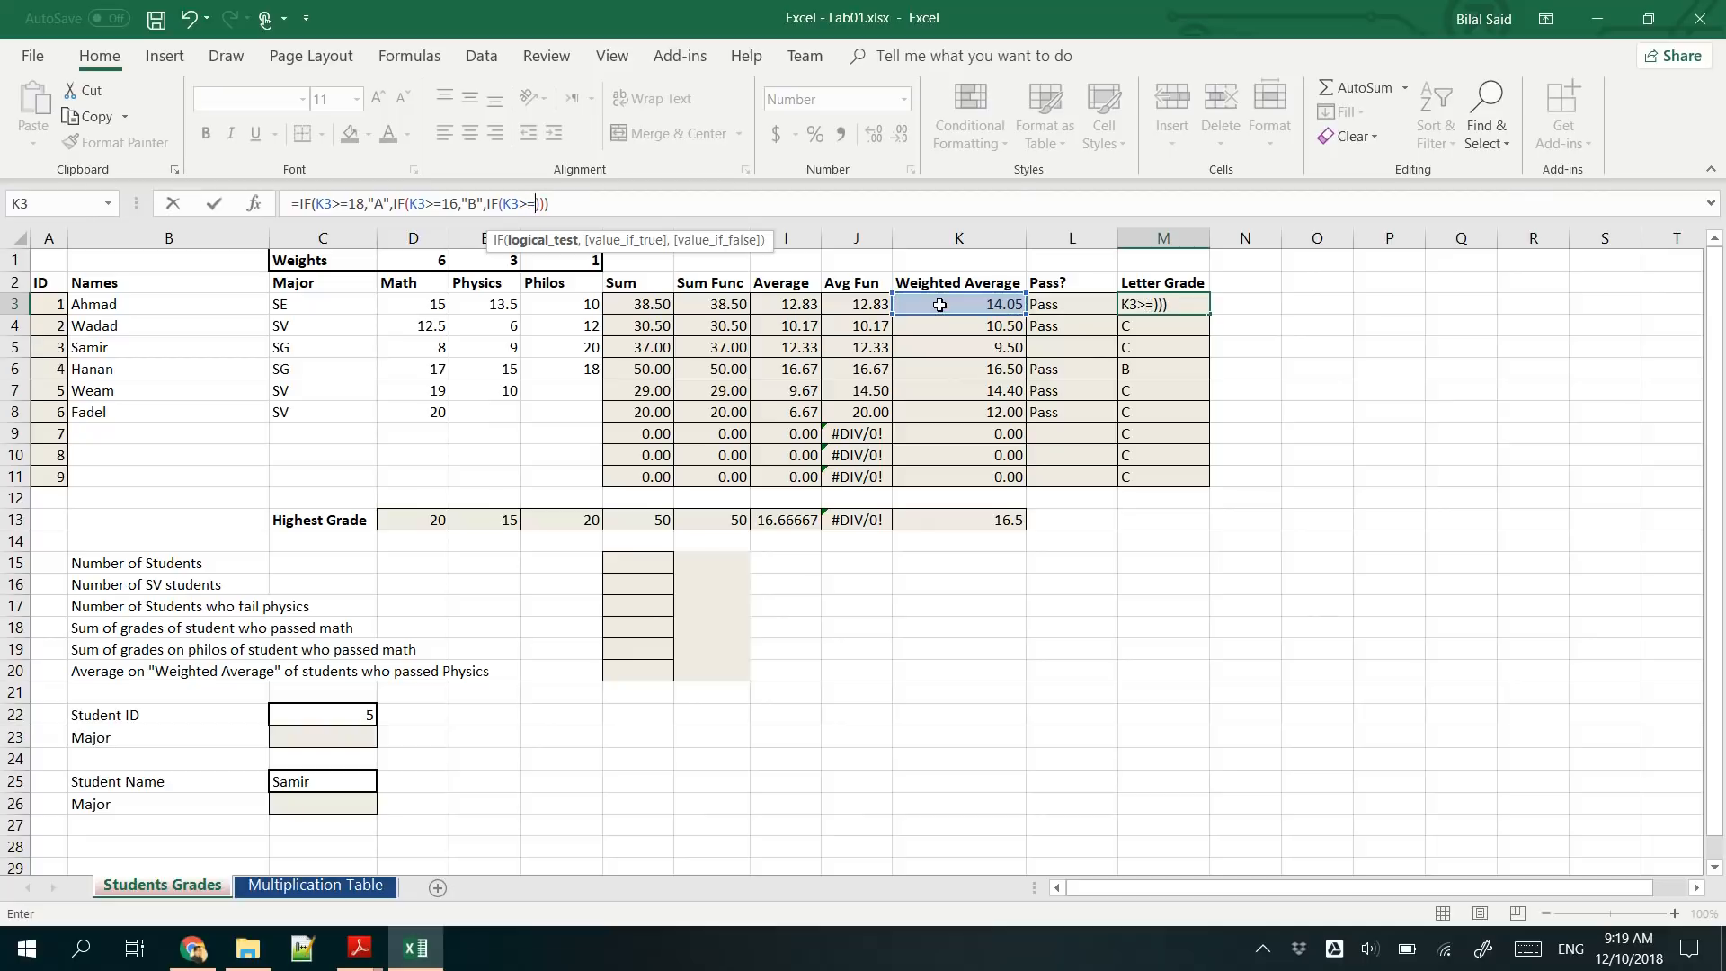
type("14")
type(",\"")
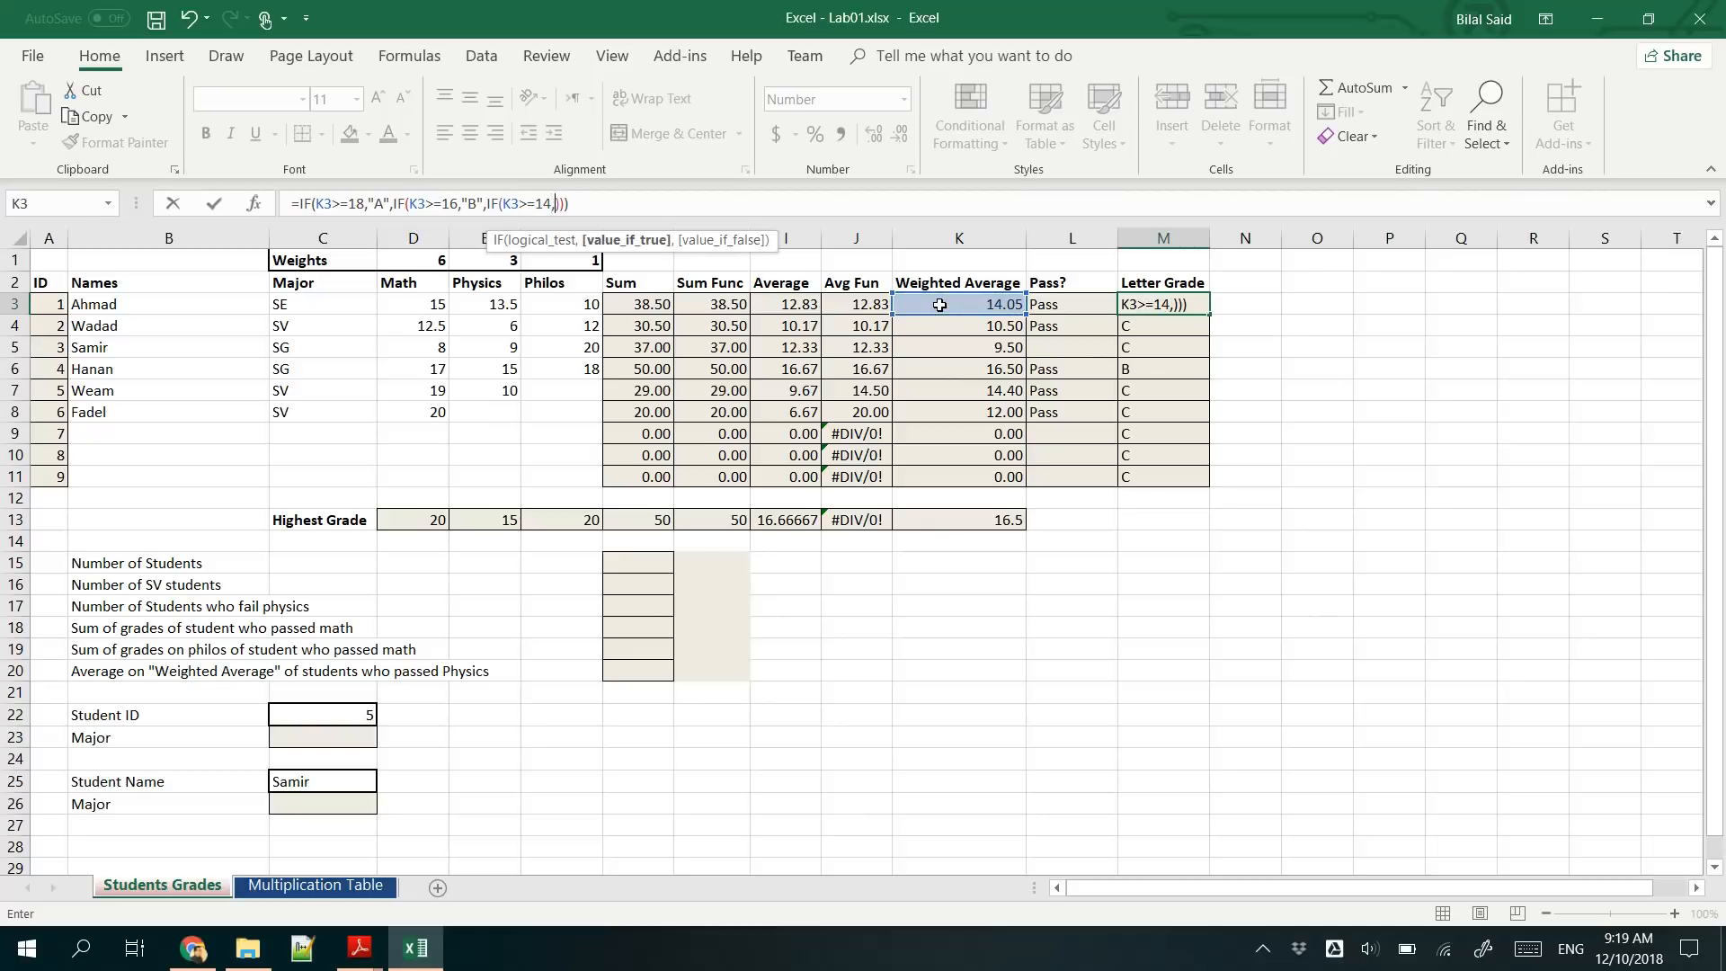
type("C\",")
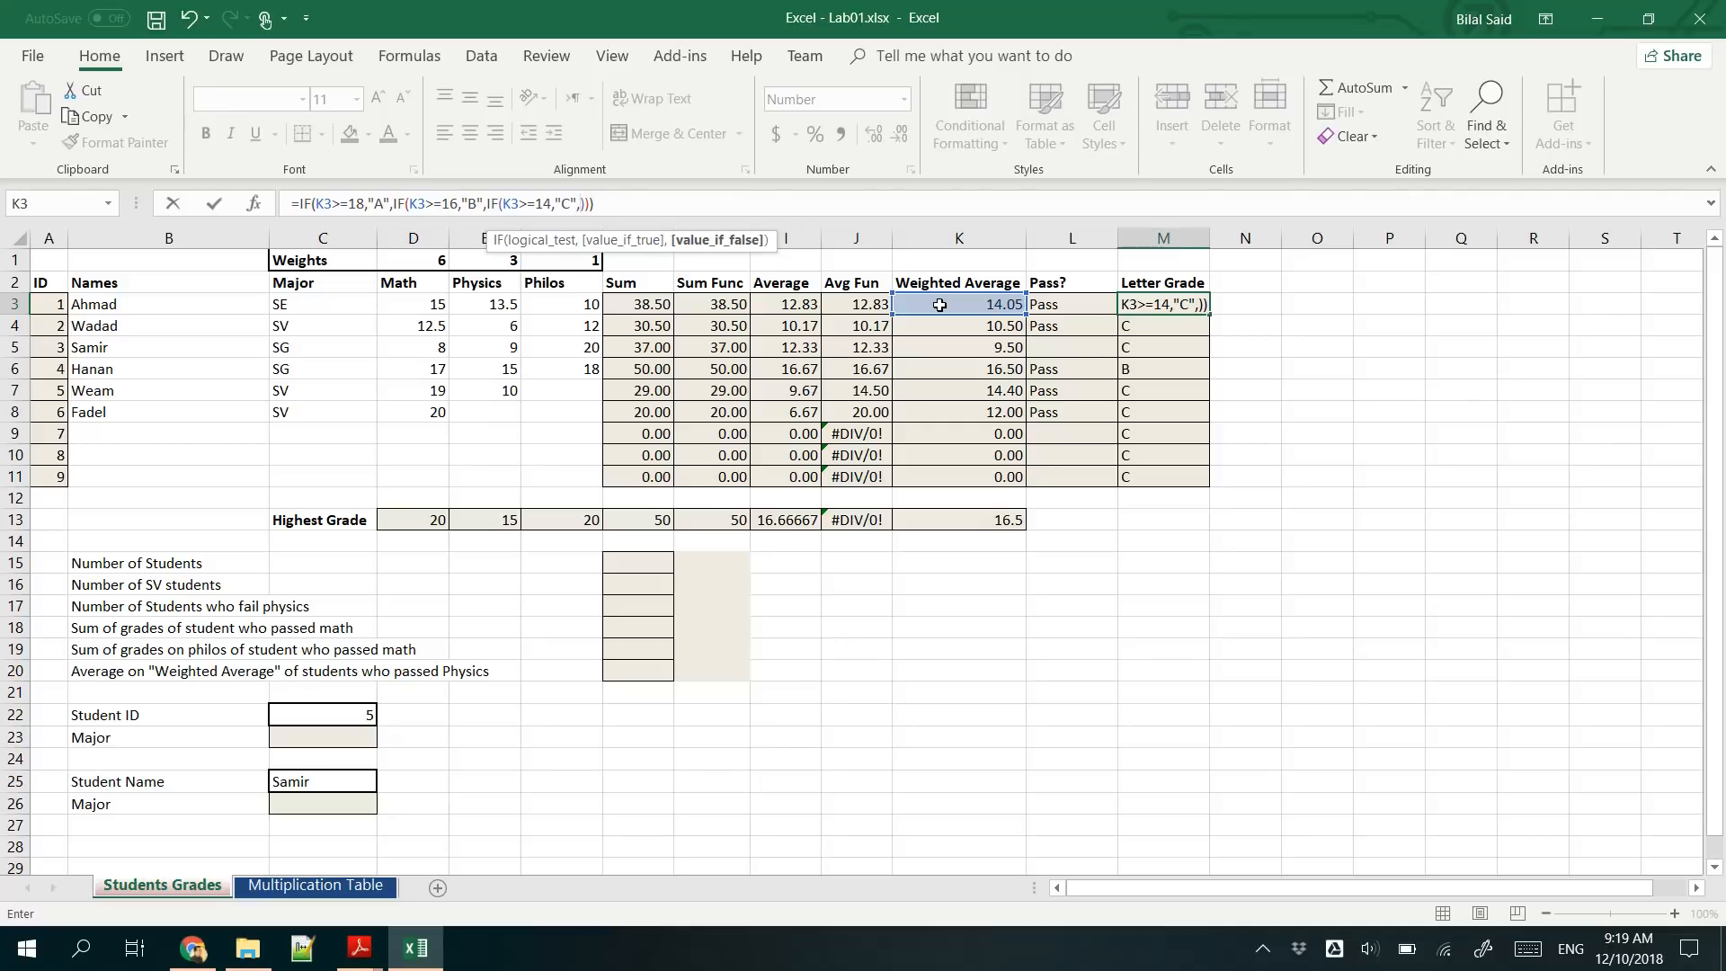
type("IF()")
- Finish the M3 formula with a nested IF(K3>=12,"D","F") as the last false value
left_click(597, 203)
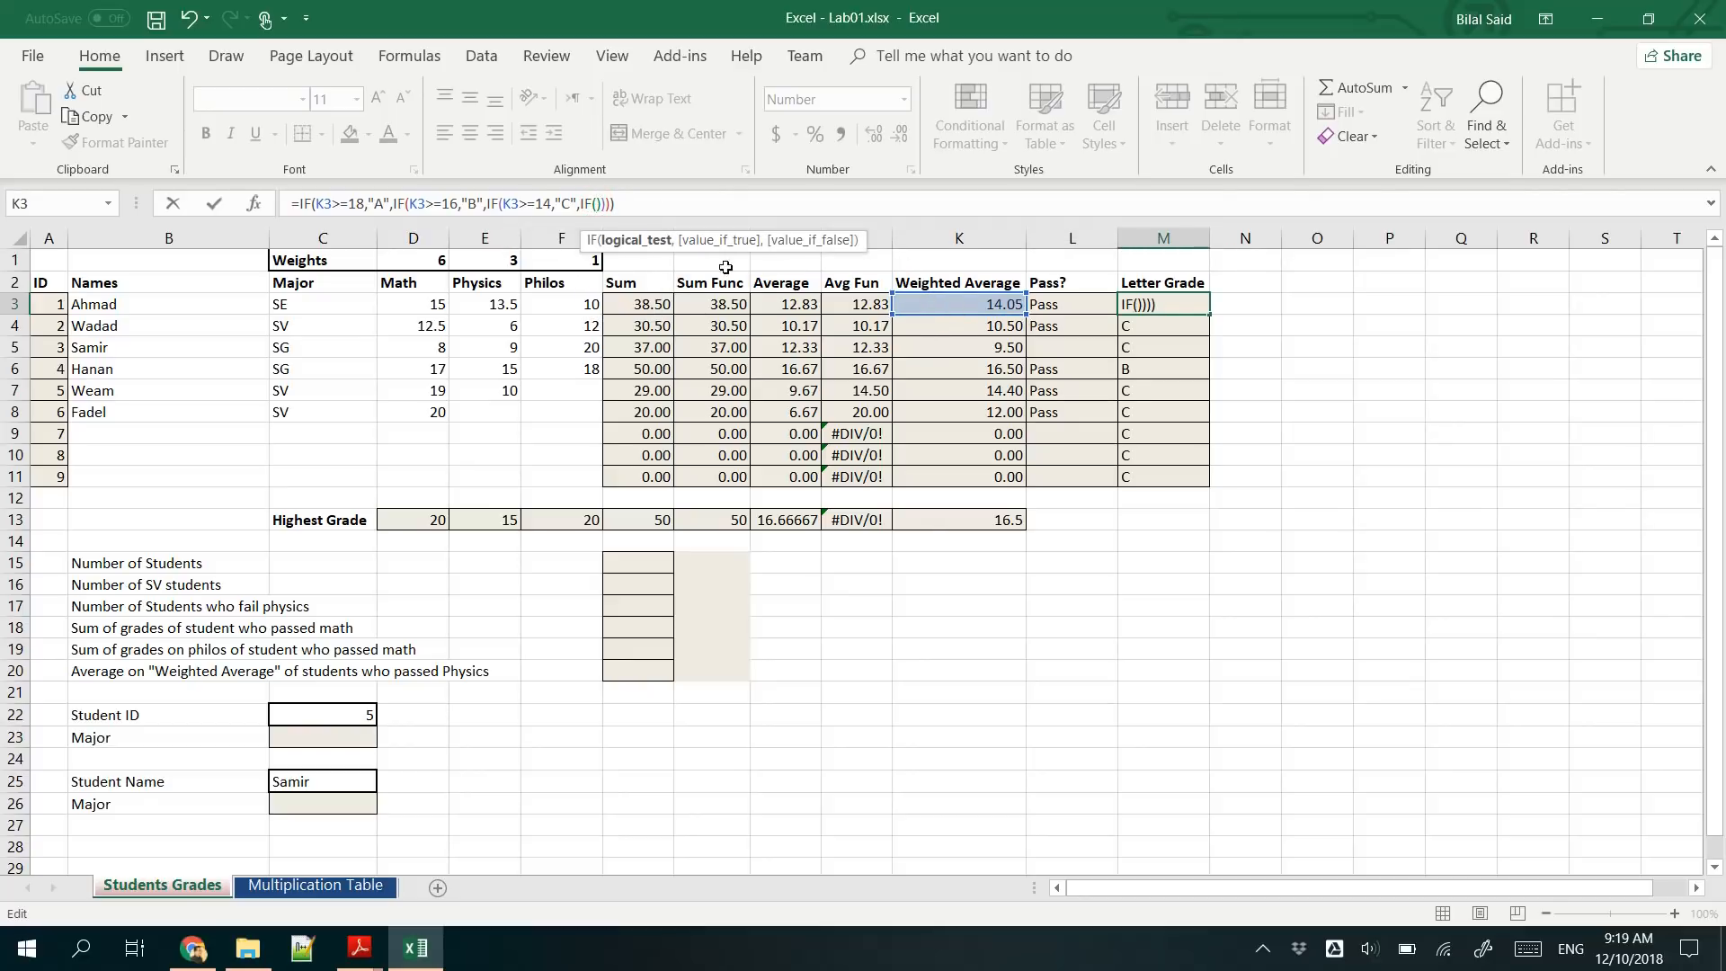
left_click(963, 313)
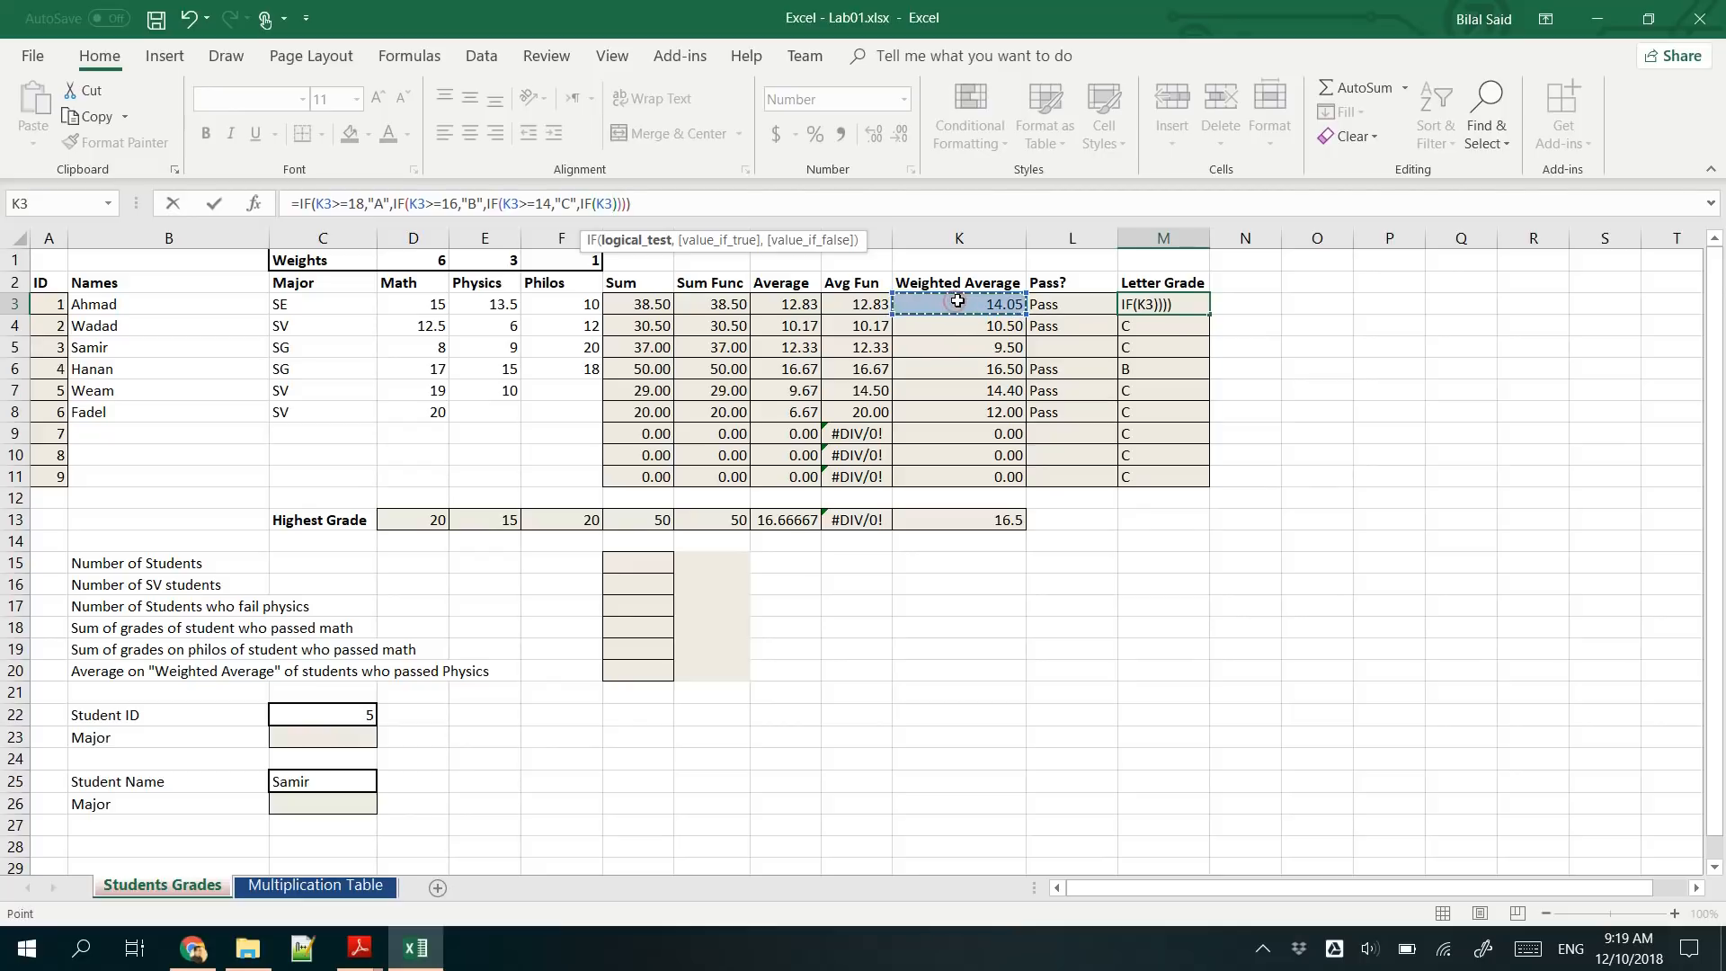
type(">=")
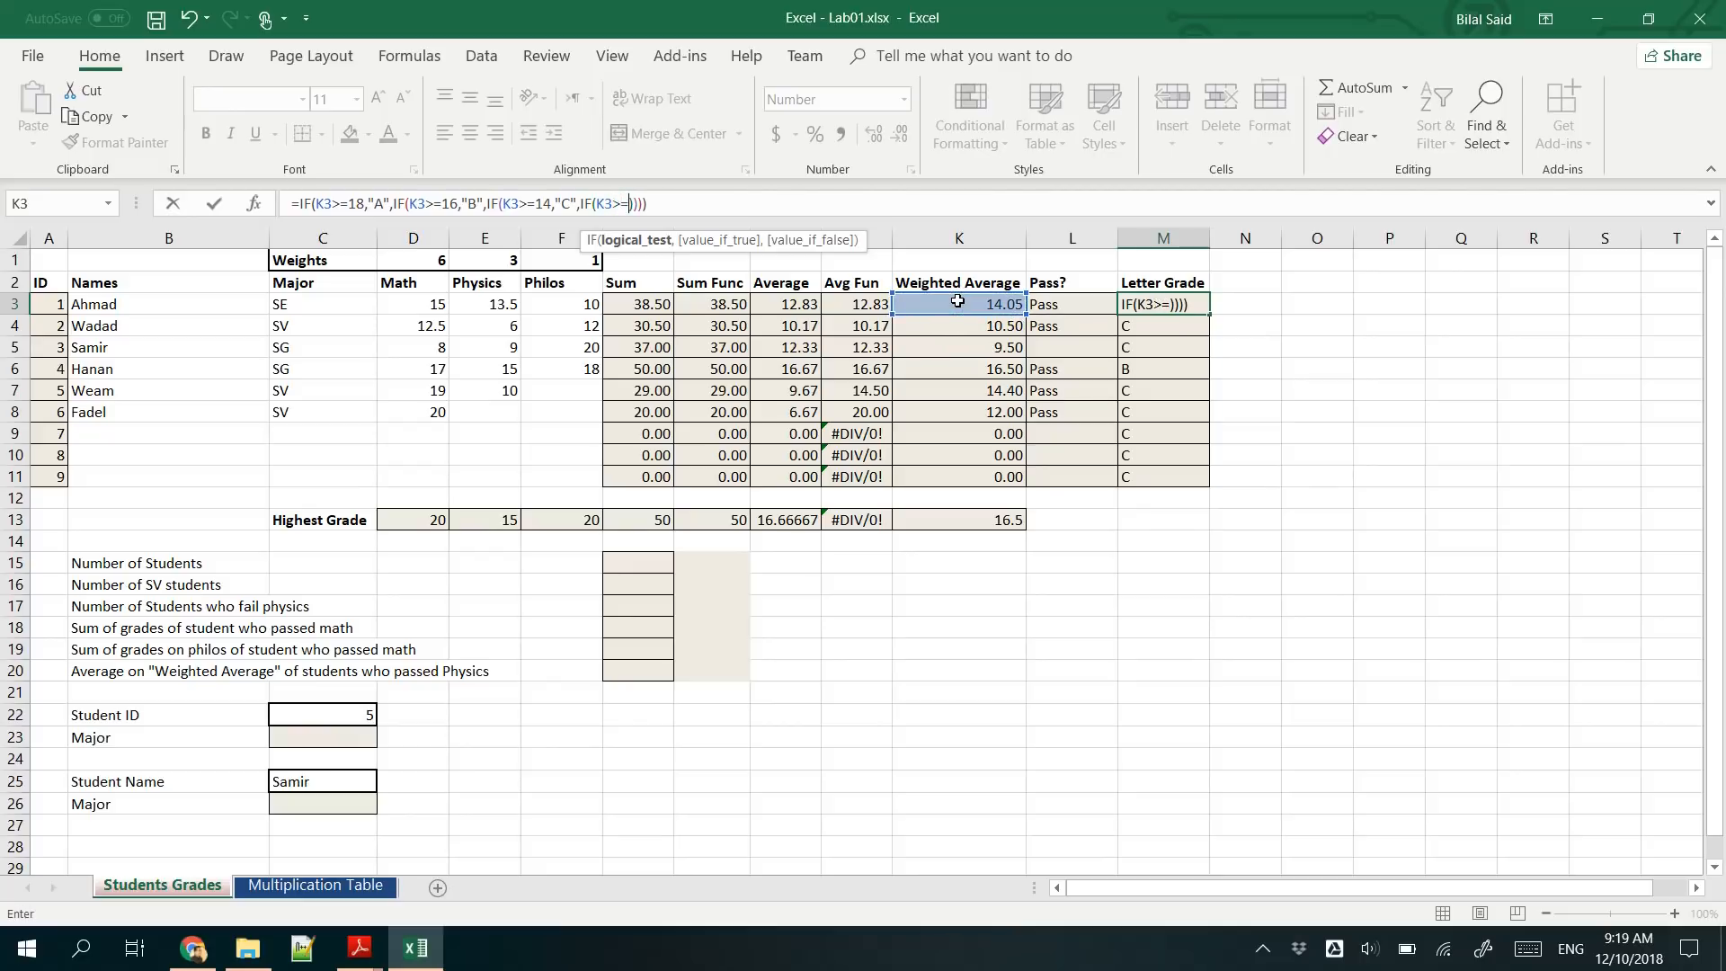
type("12,")
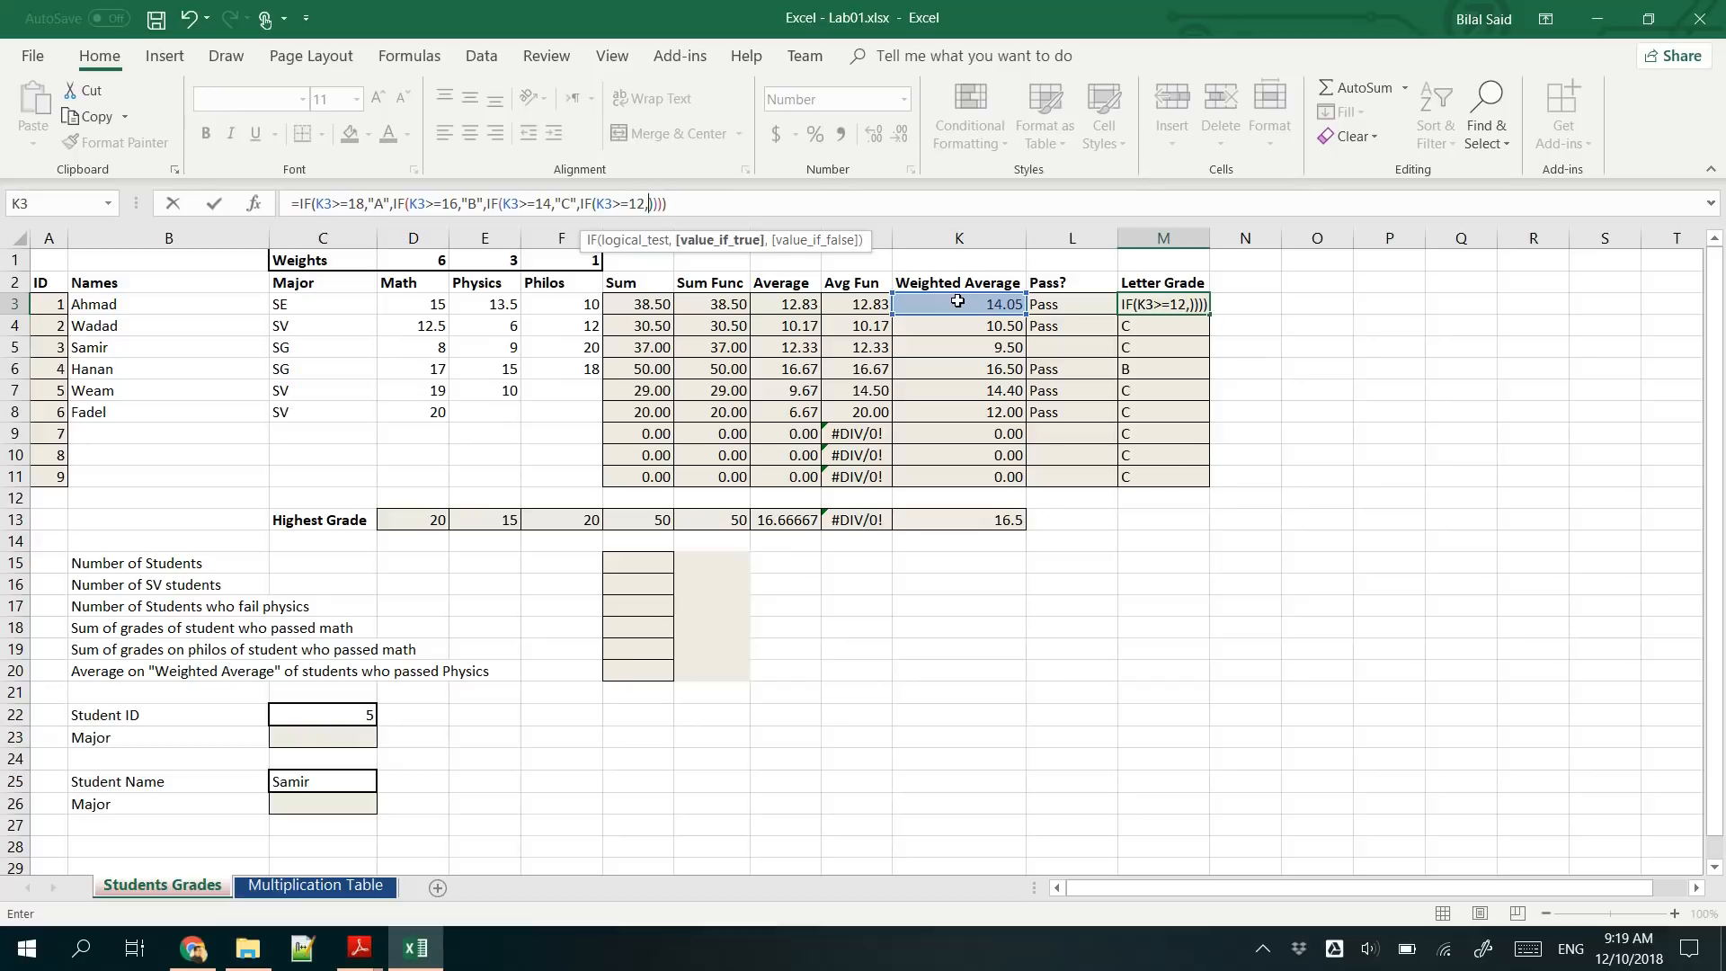
type("\"D\",")
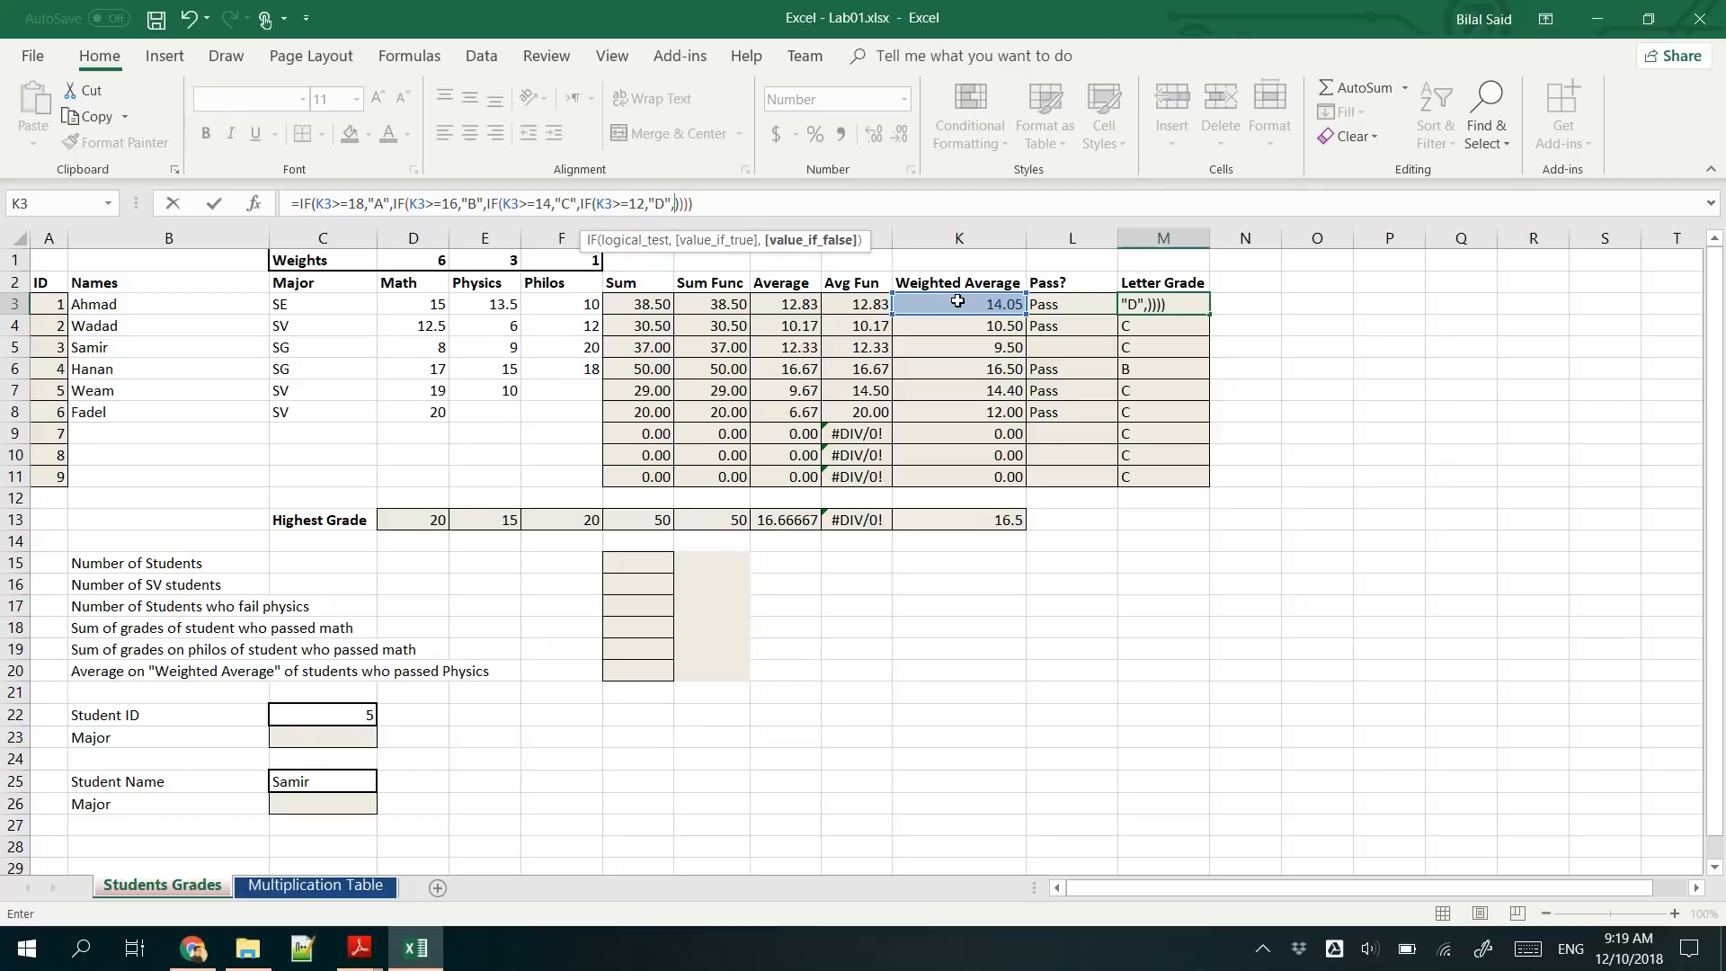
type("\"F\"")
key("Return")
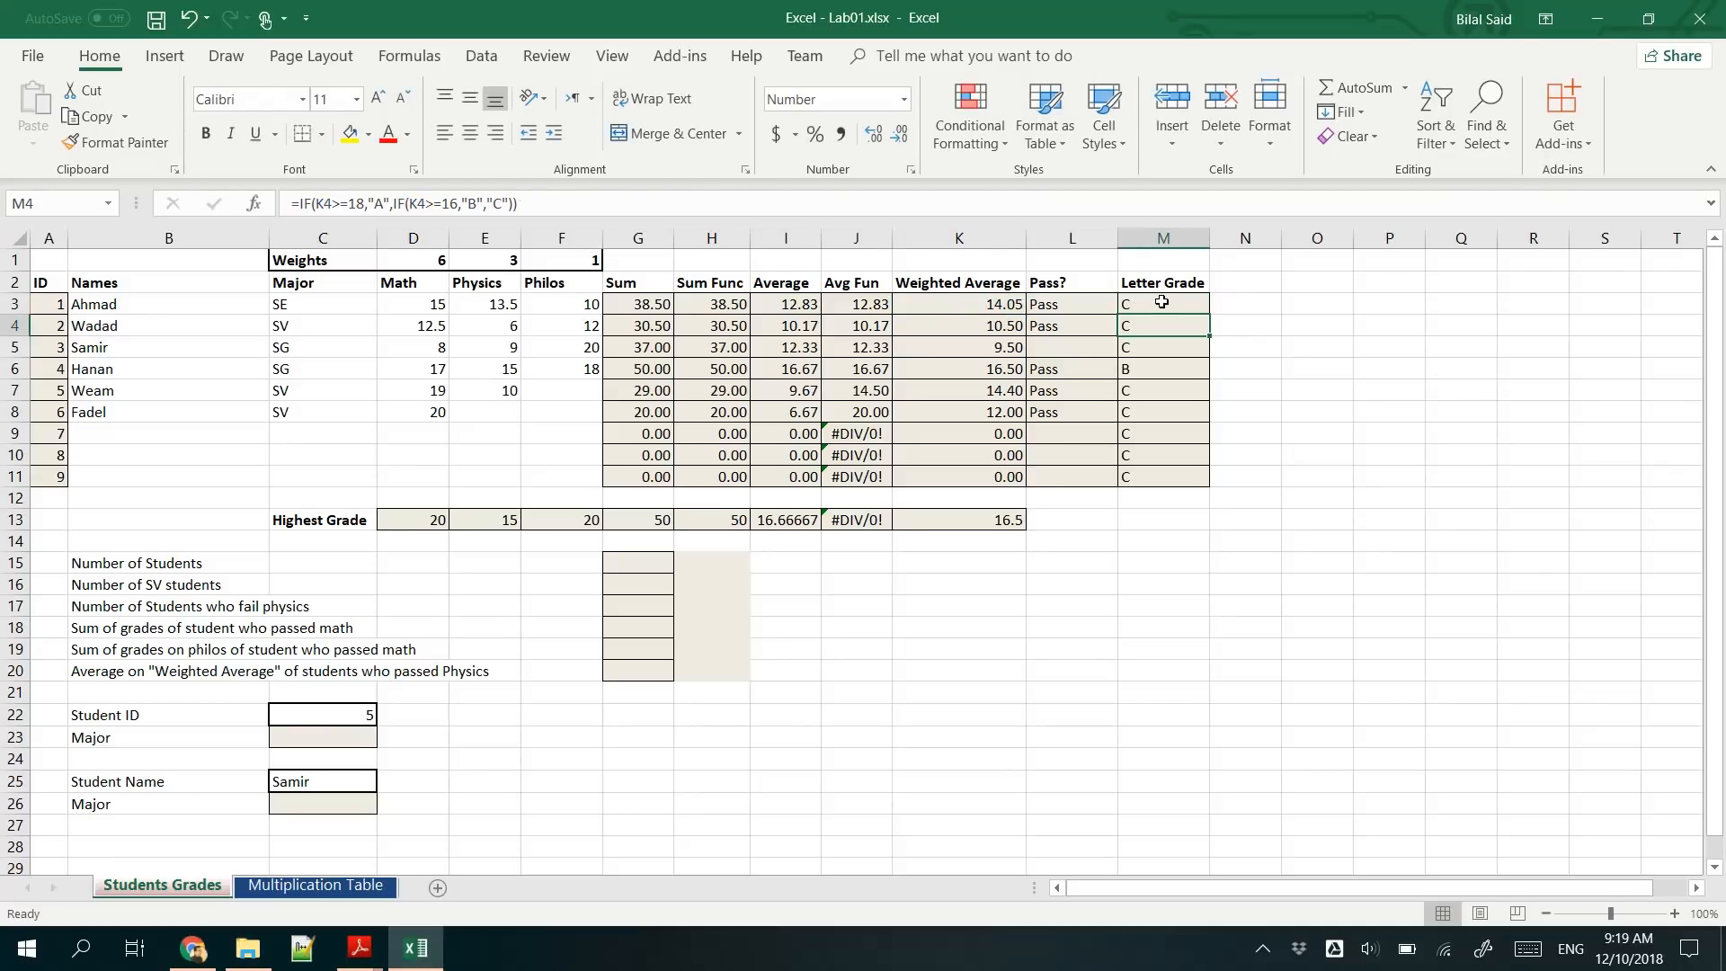
- Fill the completed M3 letter-grade formula down to M11 and check the copies in M5 and M9
left_click(1160, 302)
double_click(1207, 312)
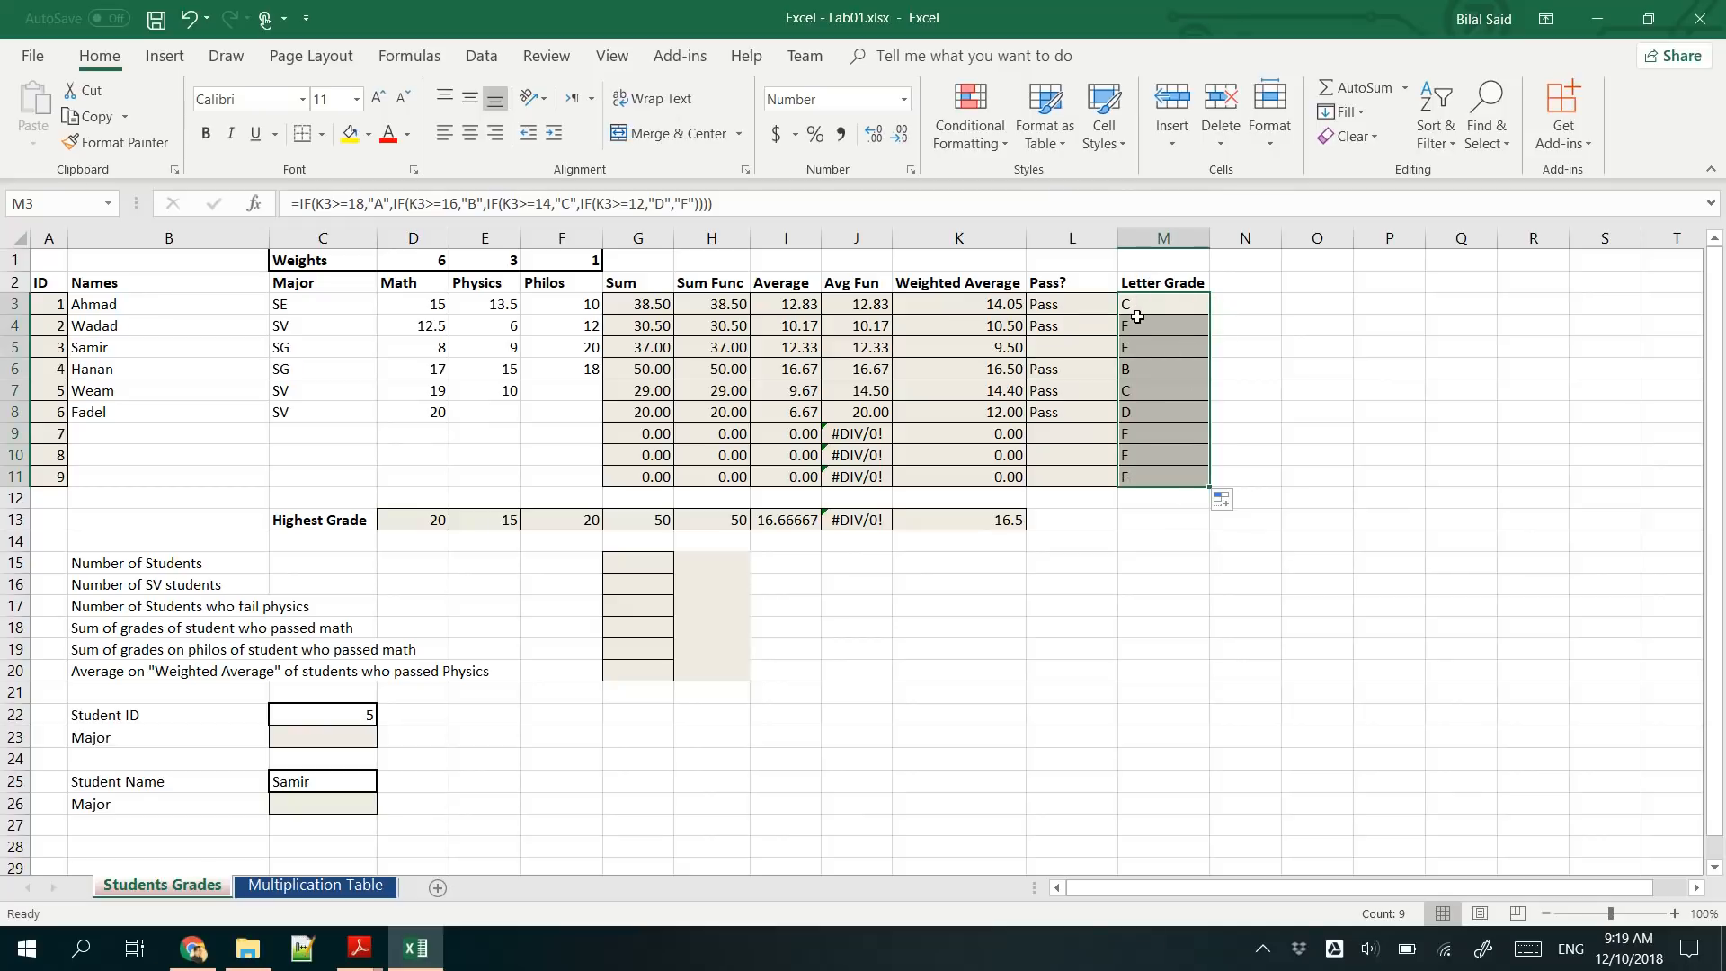
left_click(1154, 349)
left_click(1168, 444)
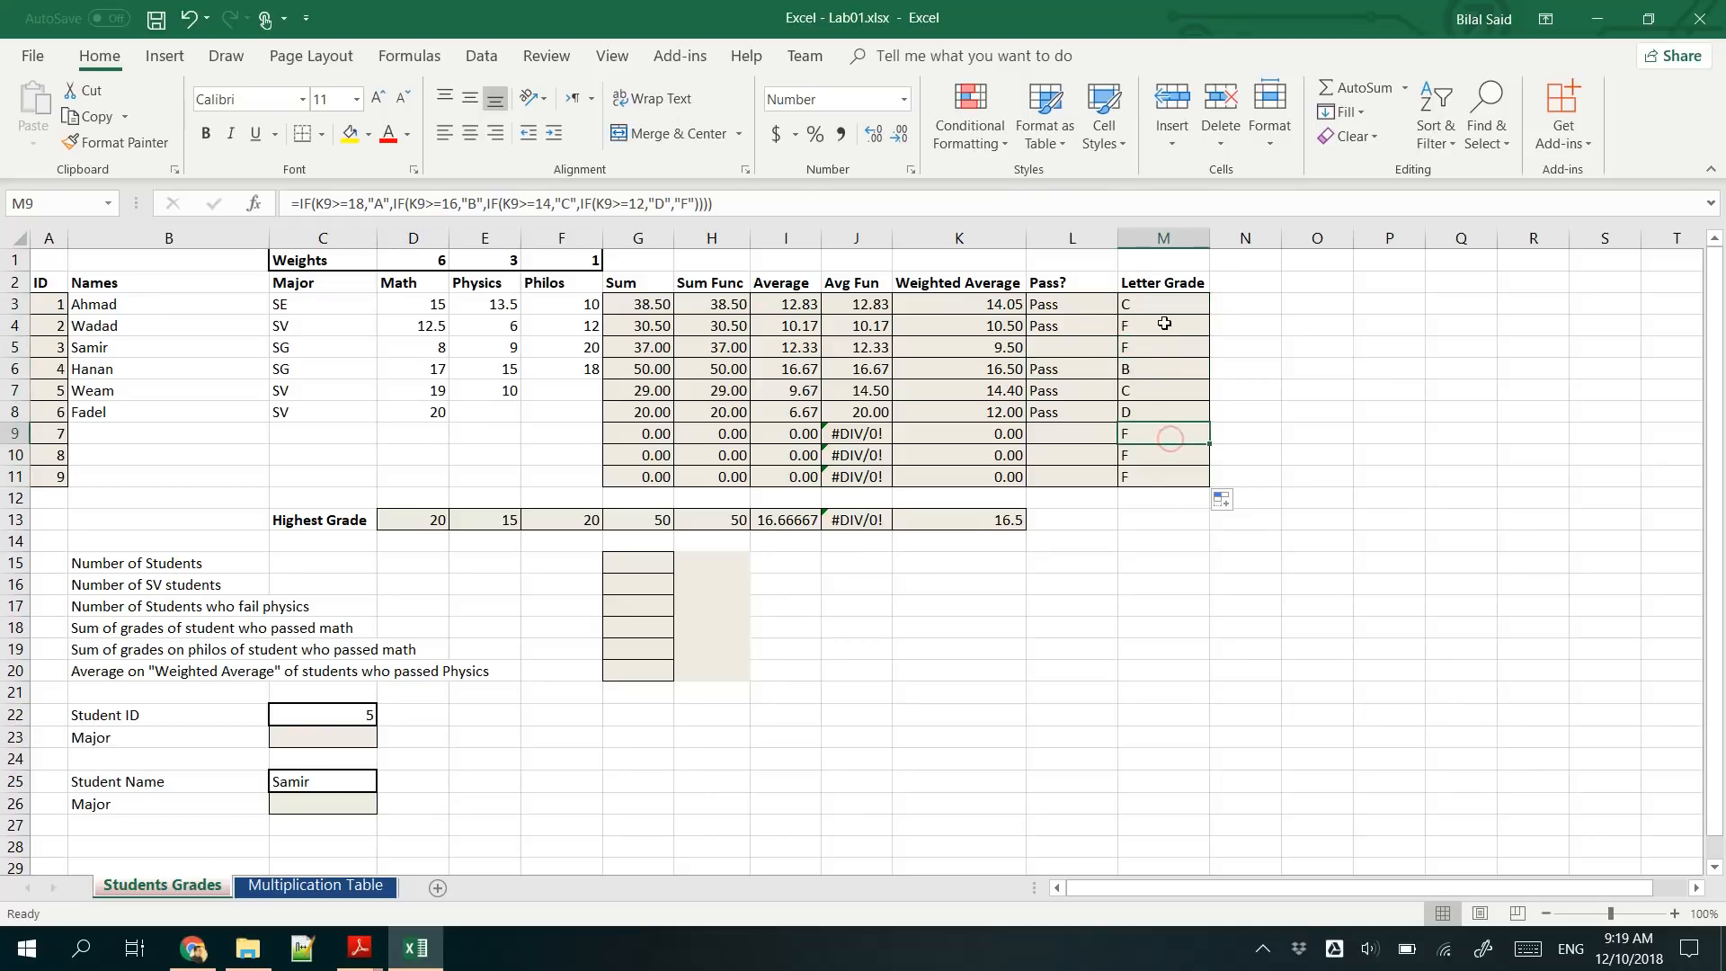
- Enter 20 as the Philos grade in F7 and 20 as the Physics grade in E7
left_click(502, 372)
left_click(555, 390)
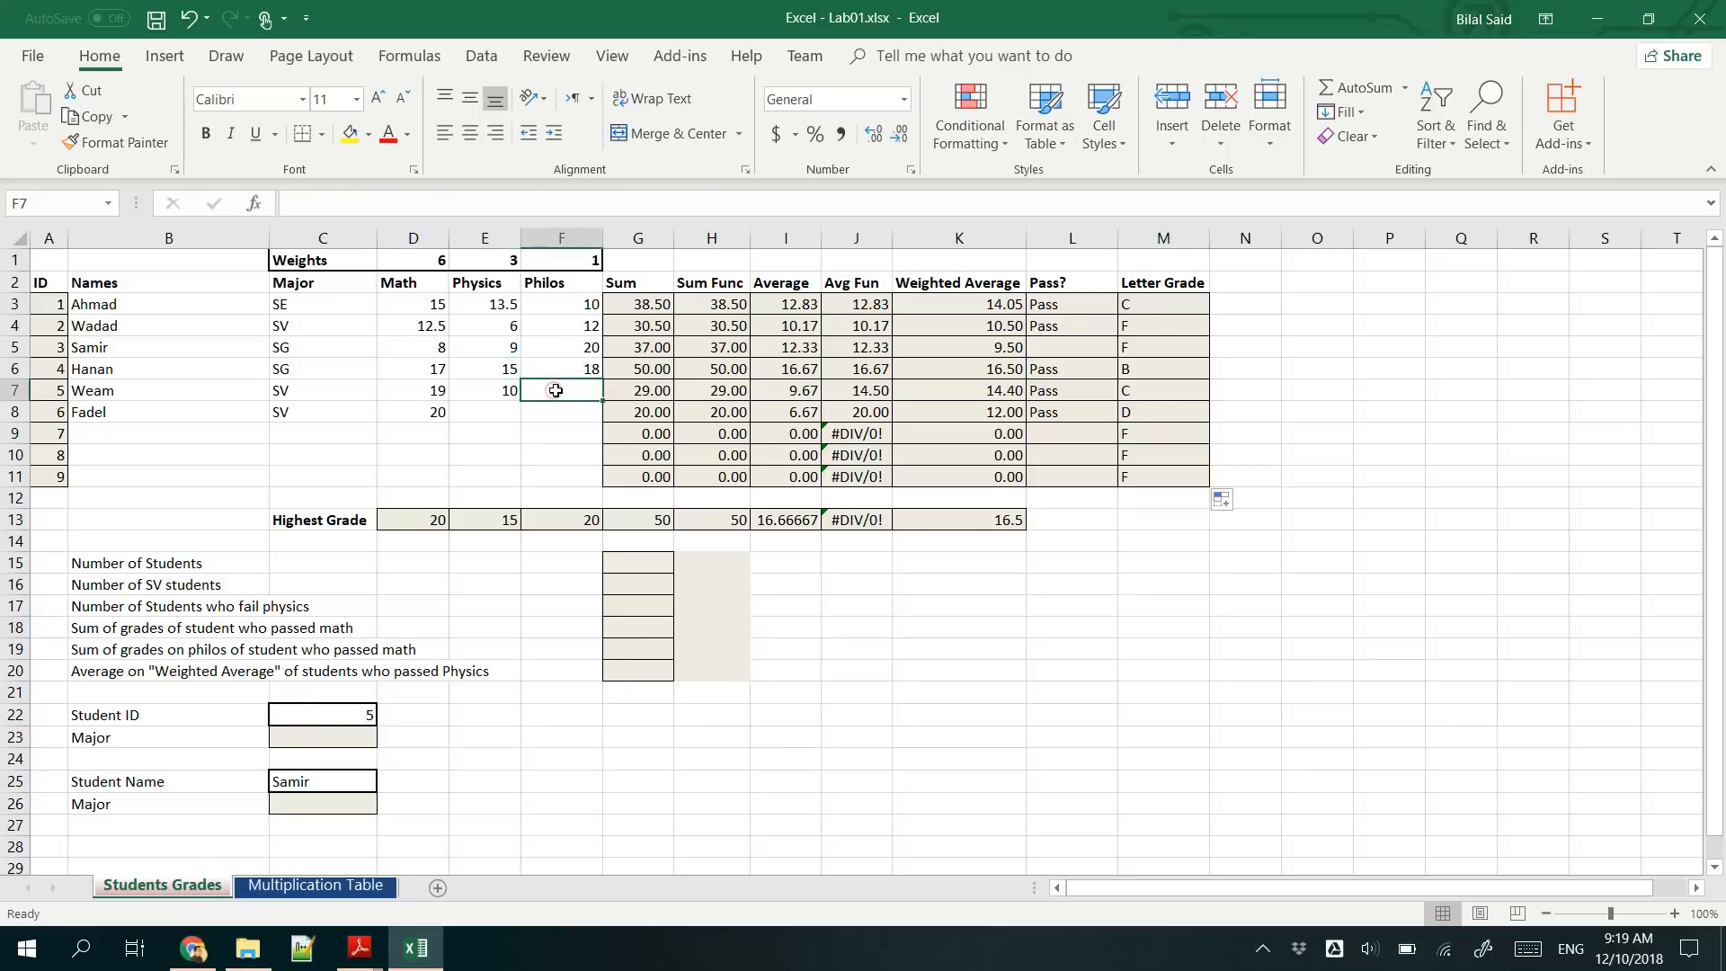
type("20")
key("Return")
key("Left")
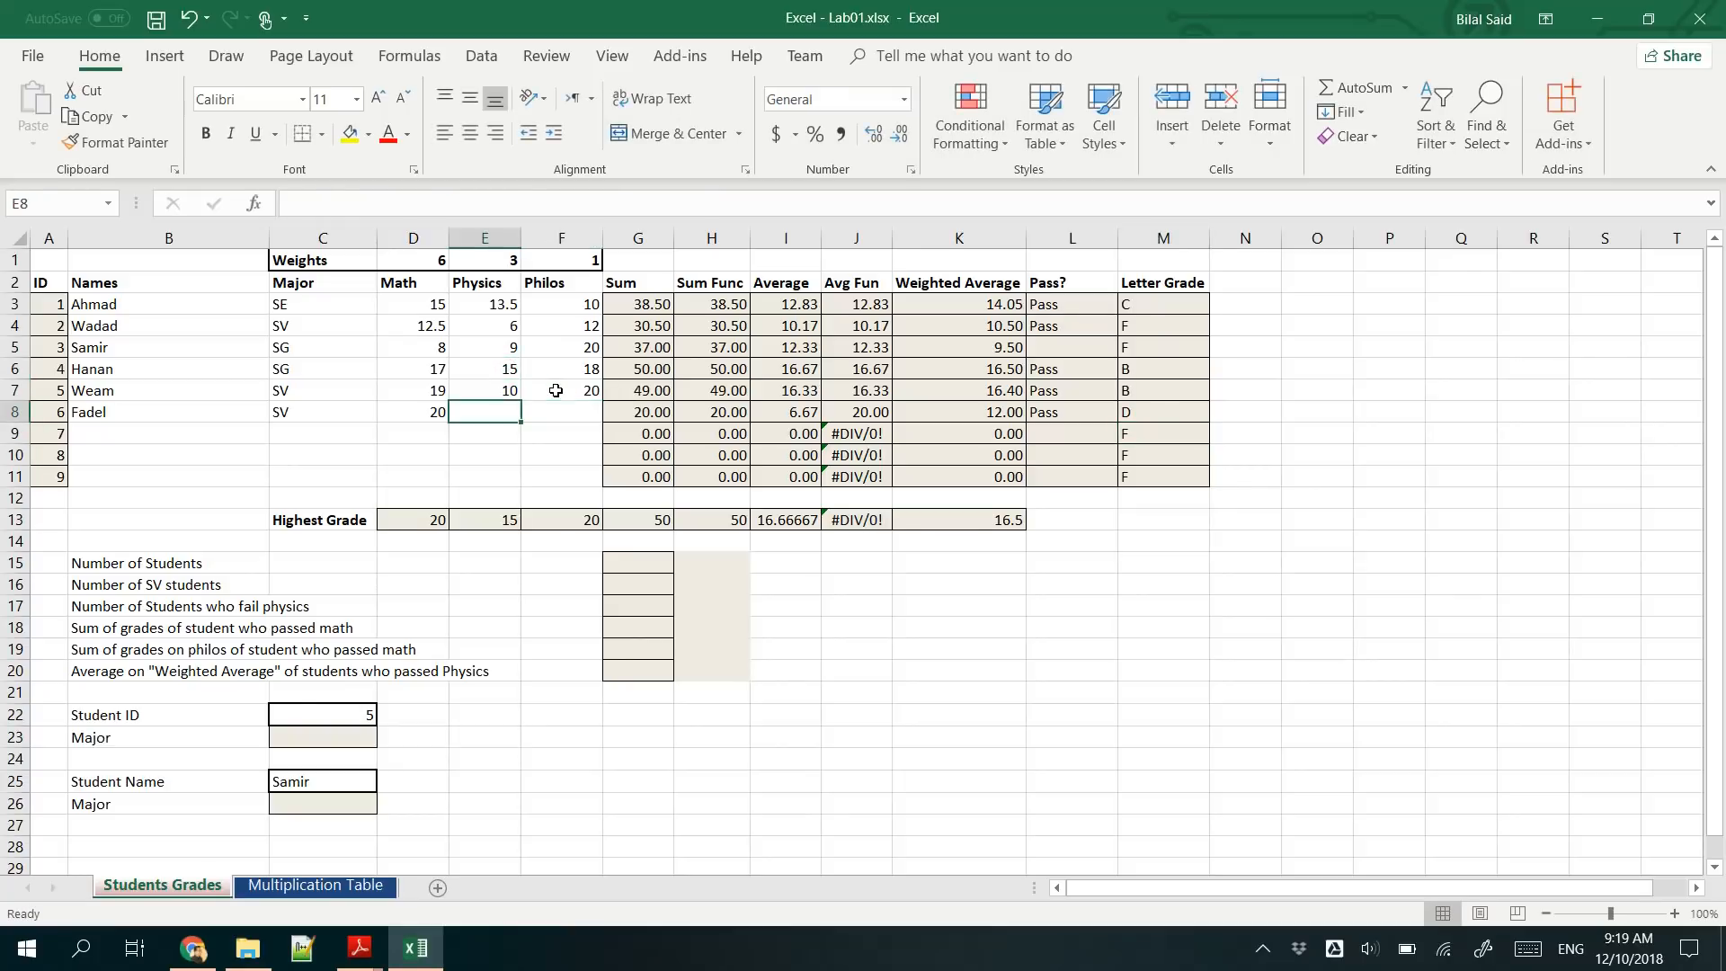
key("Up")
type("20")
key("Return")
- Examine the summary questions and compare the ID range A3:A11 with the Names range B3:B11 as the basis for counting students
scroll(430, 553, "down", 1)
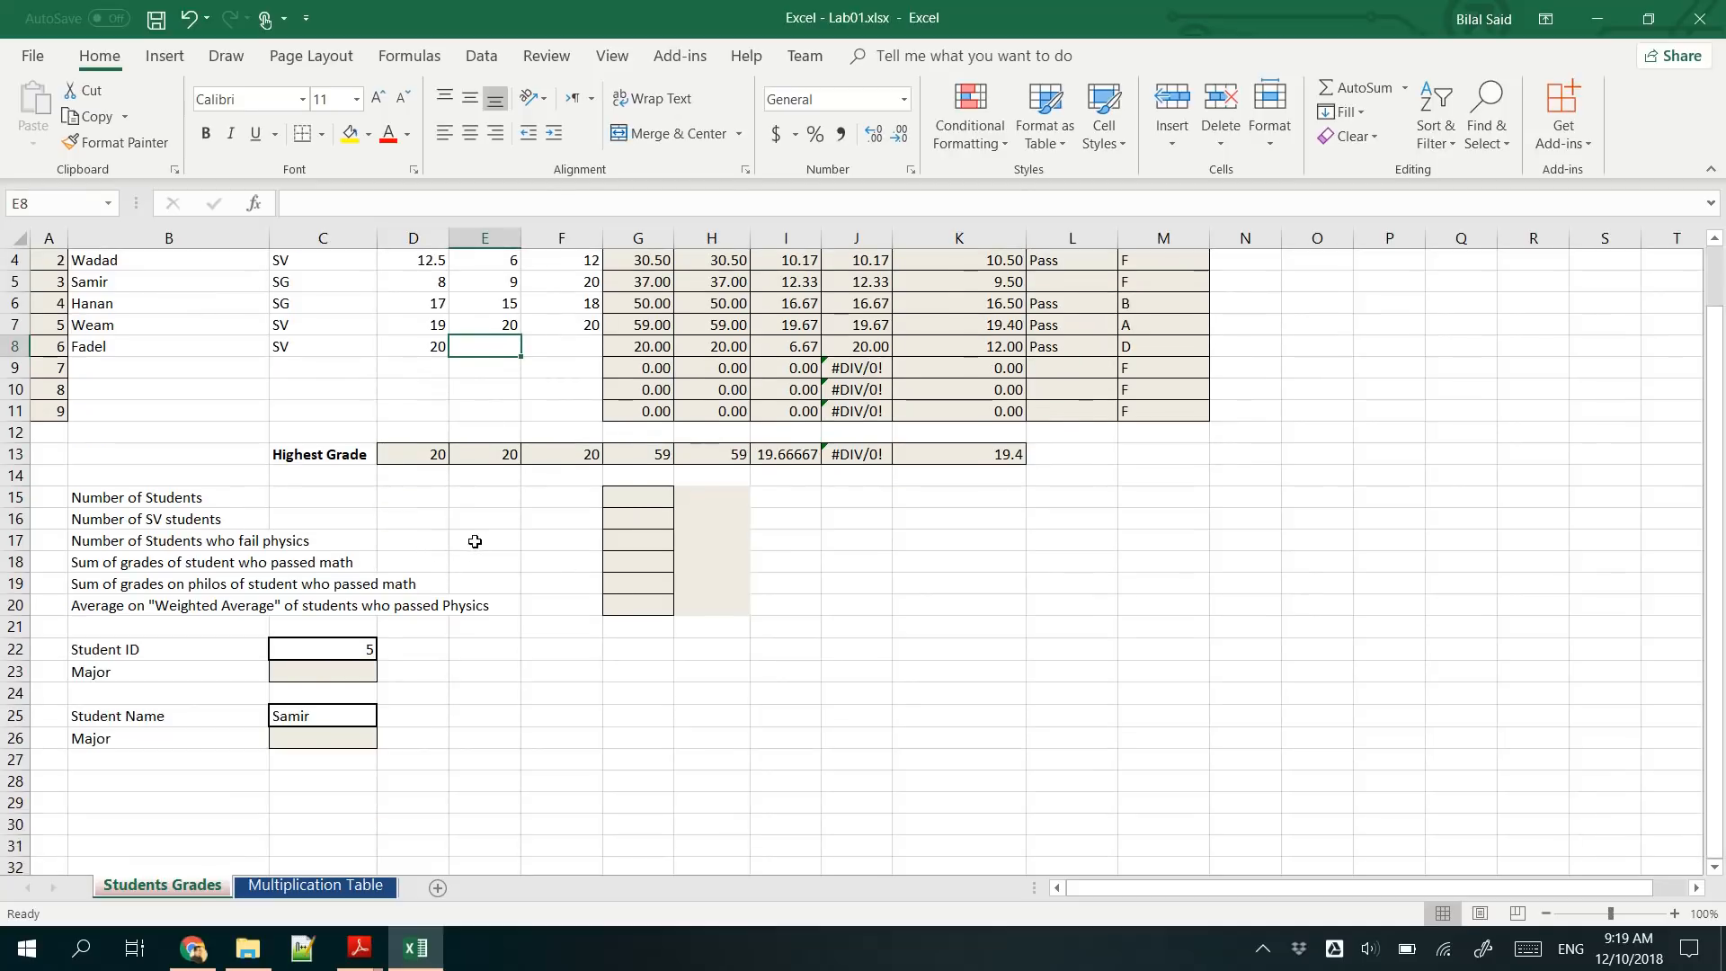
scroll(475, 544, "down", 1)
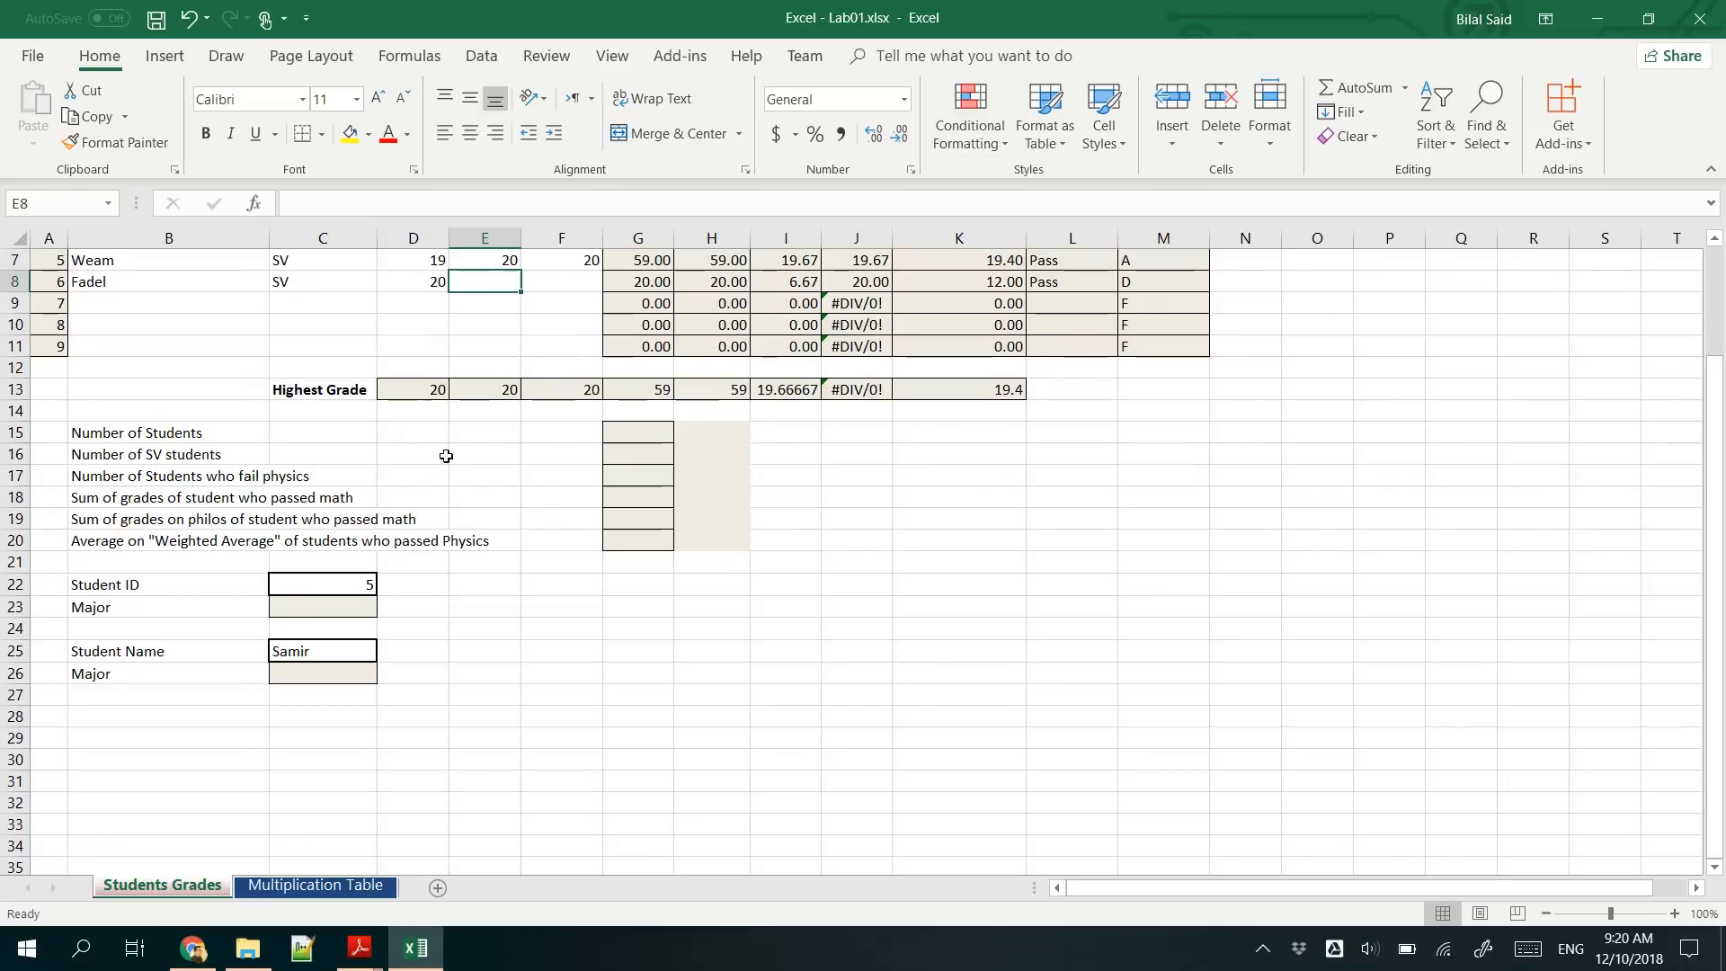
scroll(261, 520, "up", 2)
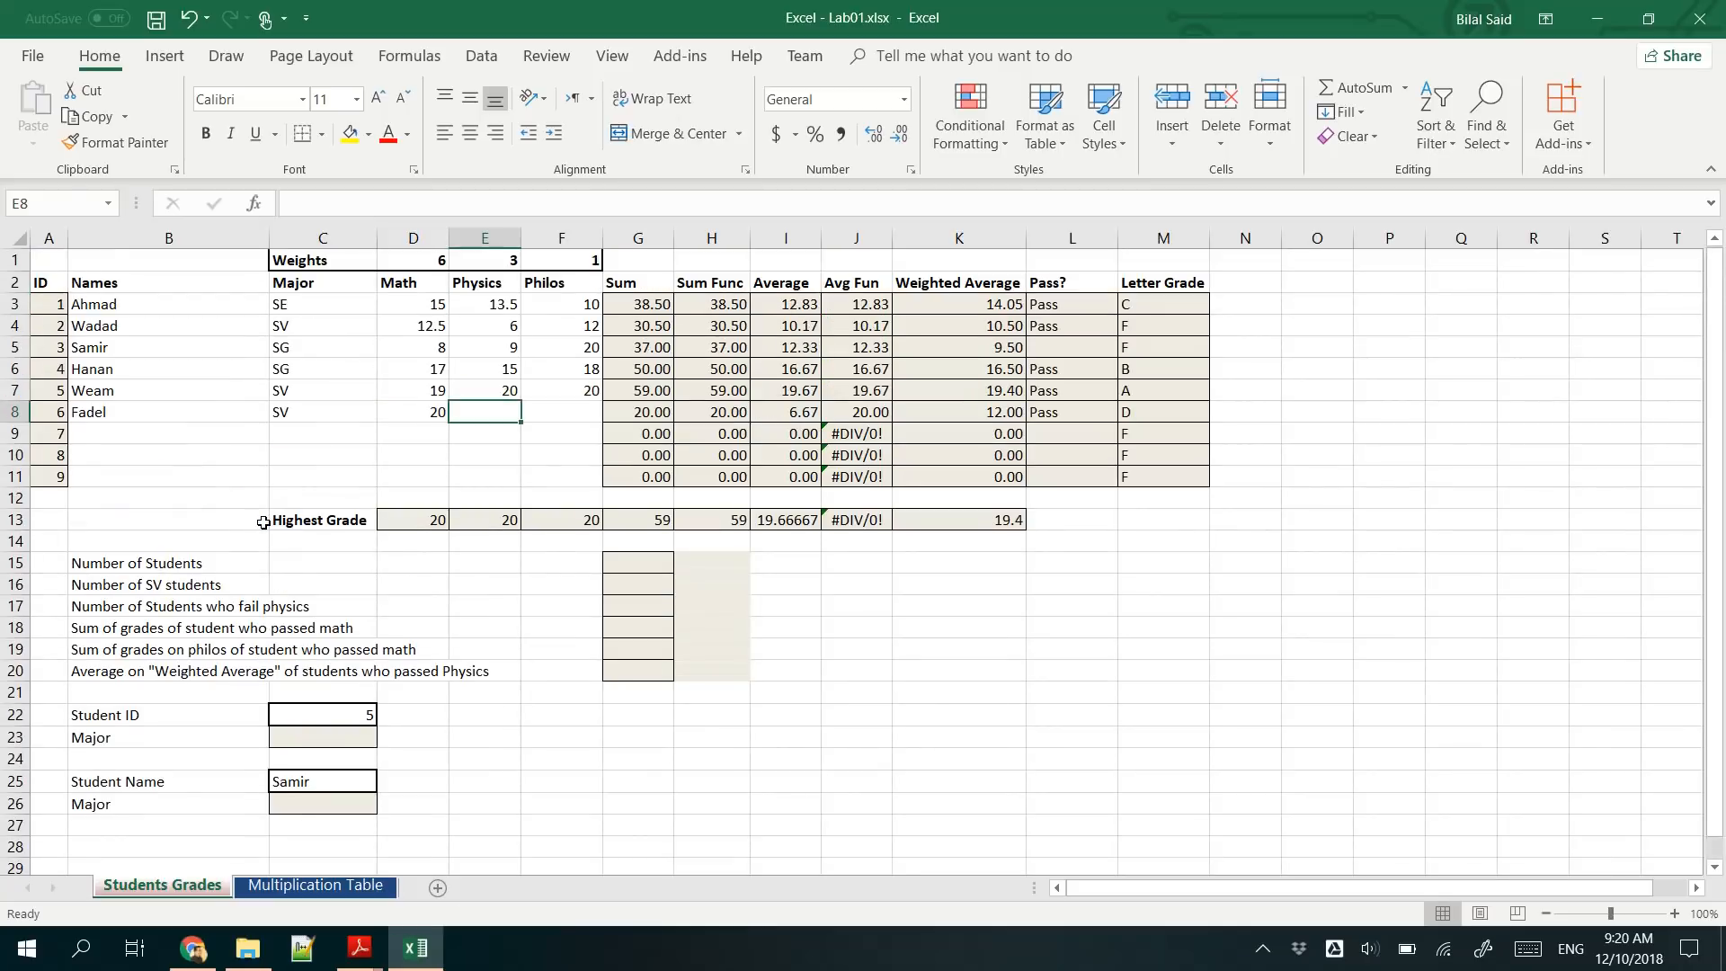
left_click(642, 560)
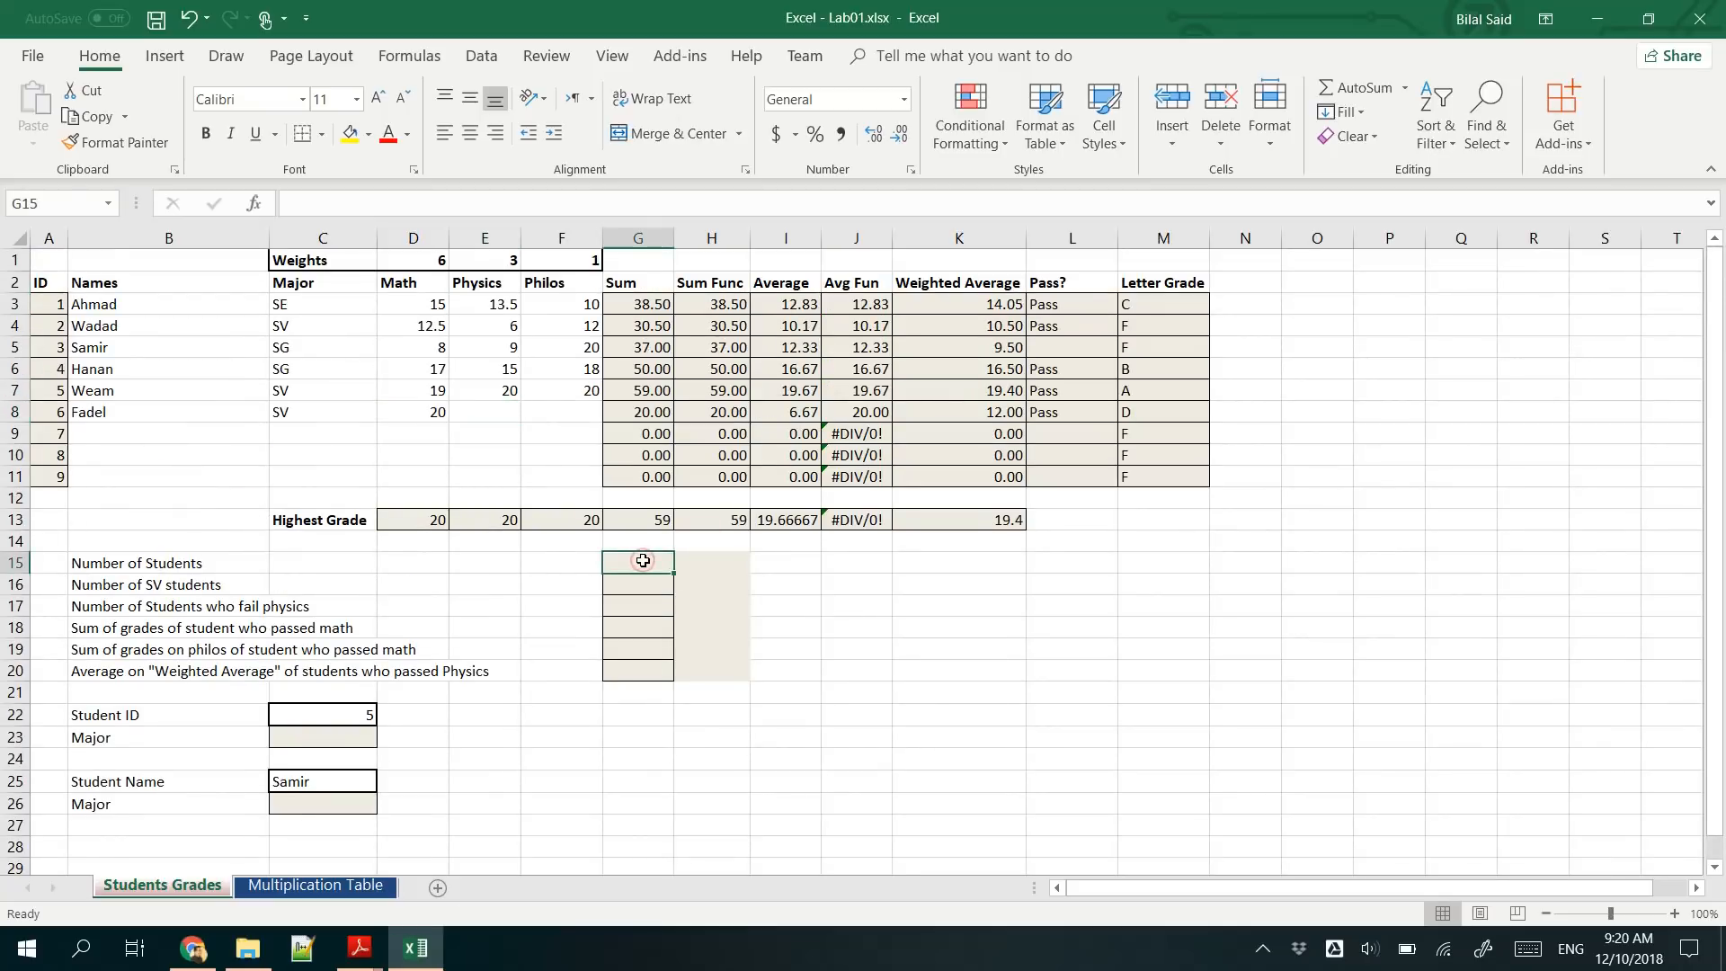
left_click_drag(42, 299, 40, 479)
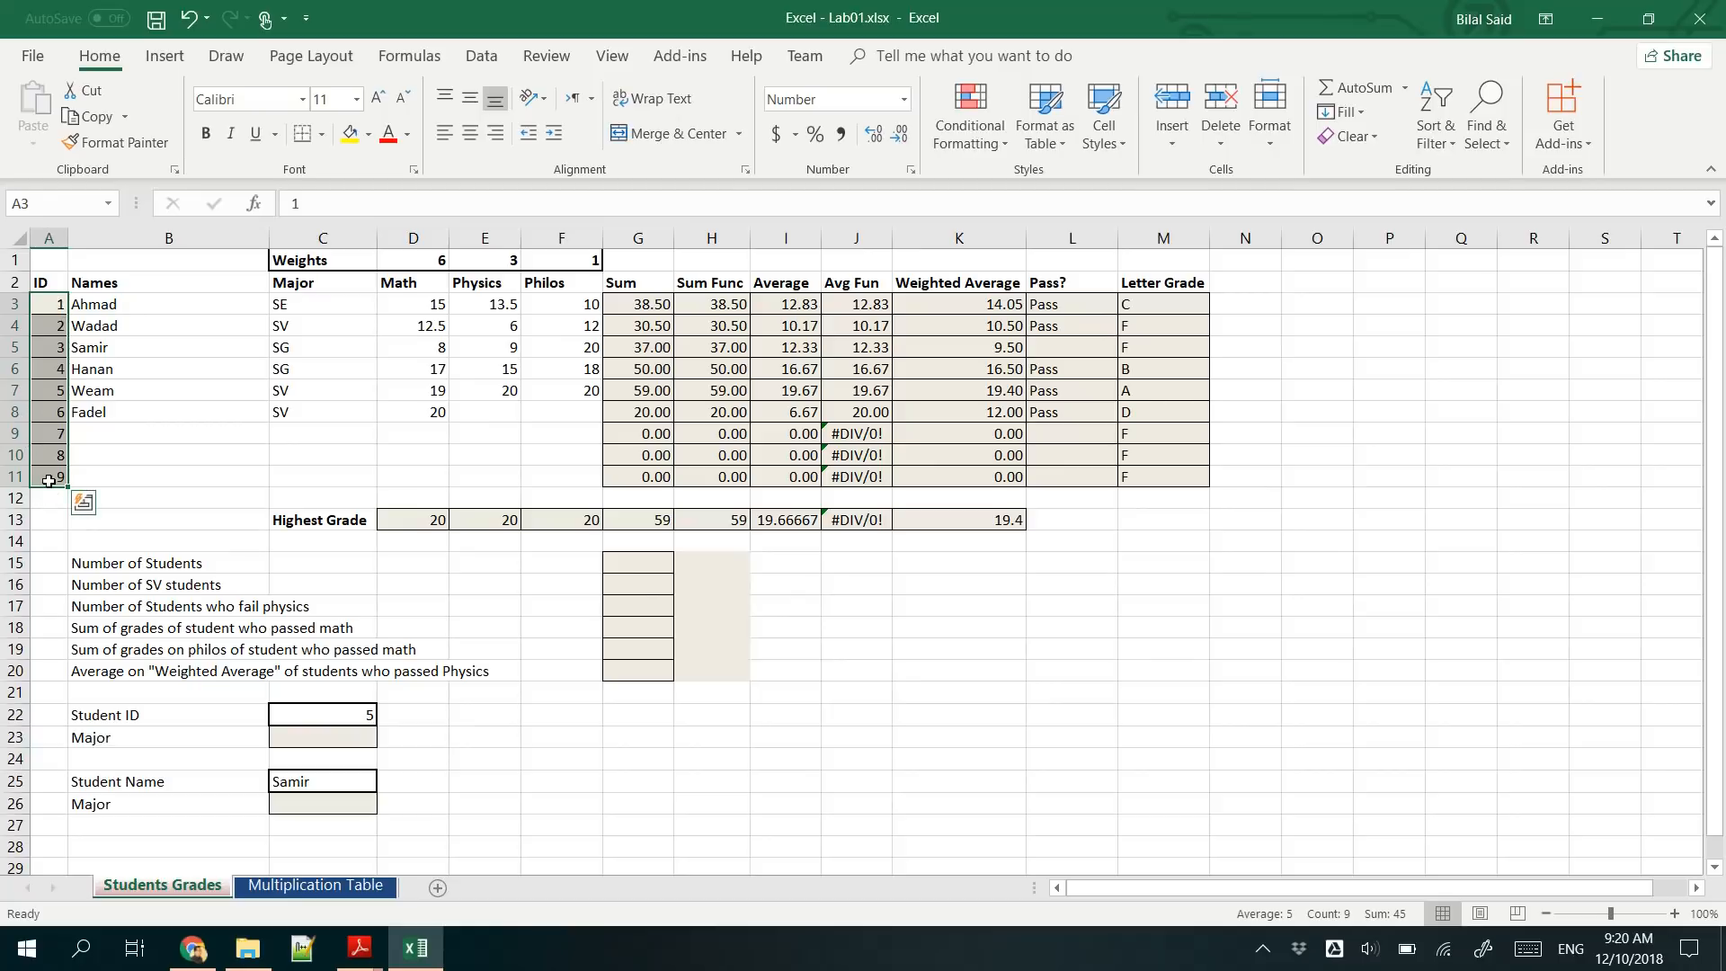
left_click(146, 305)
left_click_drag(146, 306, 144, 475)
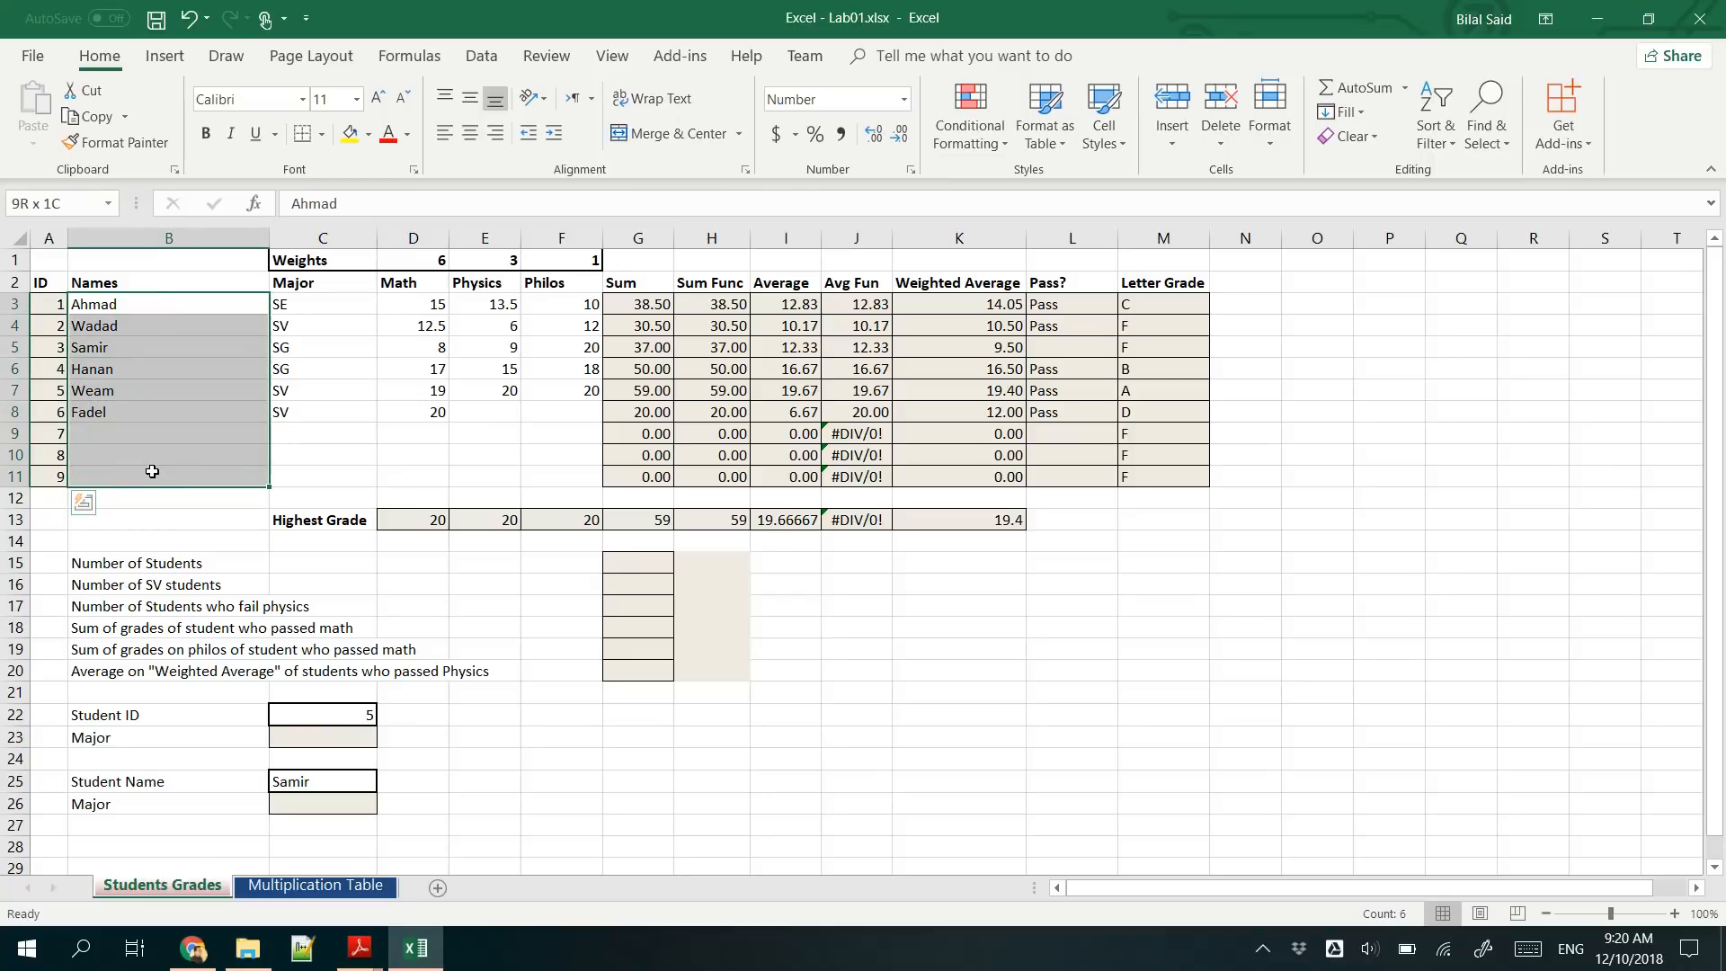
mouse_move(152, 471)
left_mouse_down()
mouse_move(150, 440)
mouse_move(141, 478)
left_mouse_up()
- Count the students in G15 with a COUNTA formula over the Names range B3:B11
left_click(613, 557)
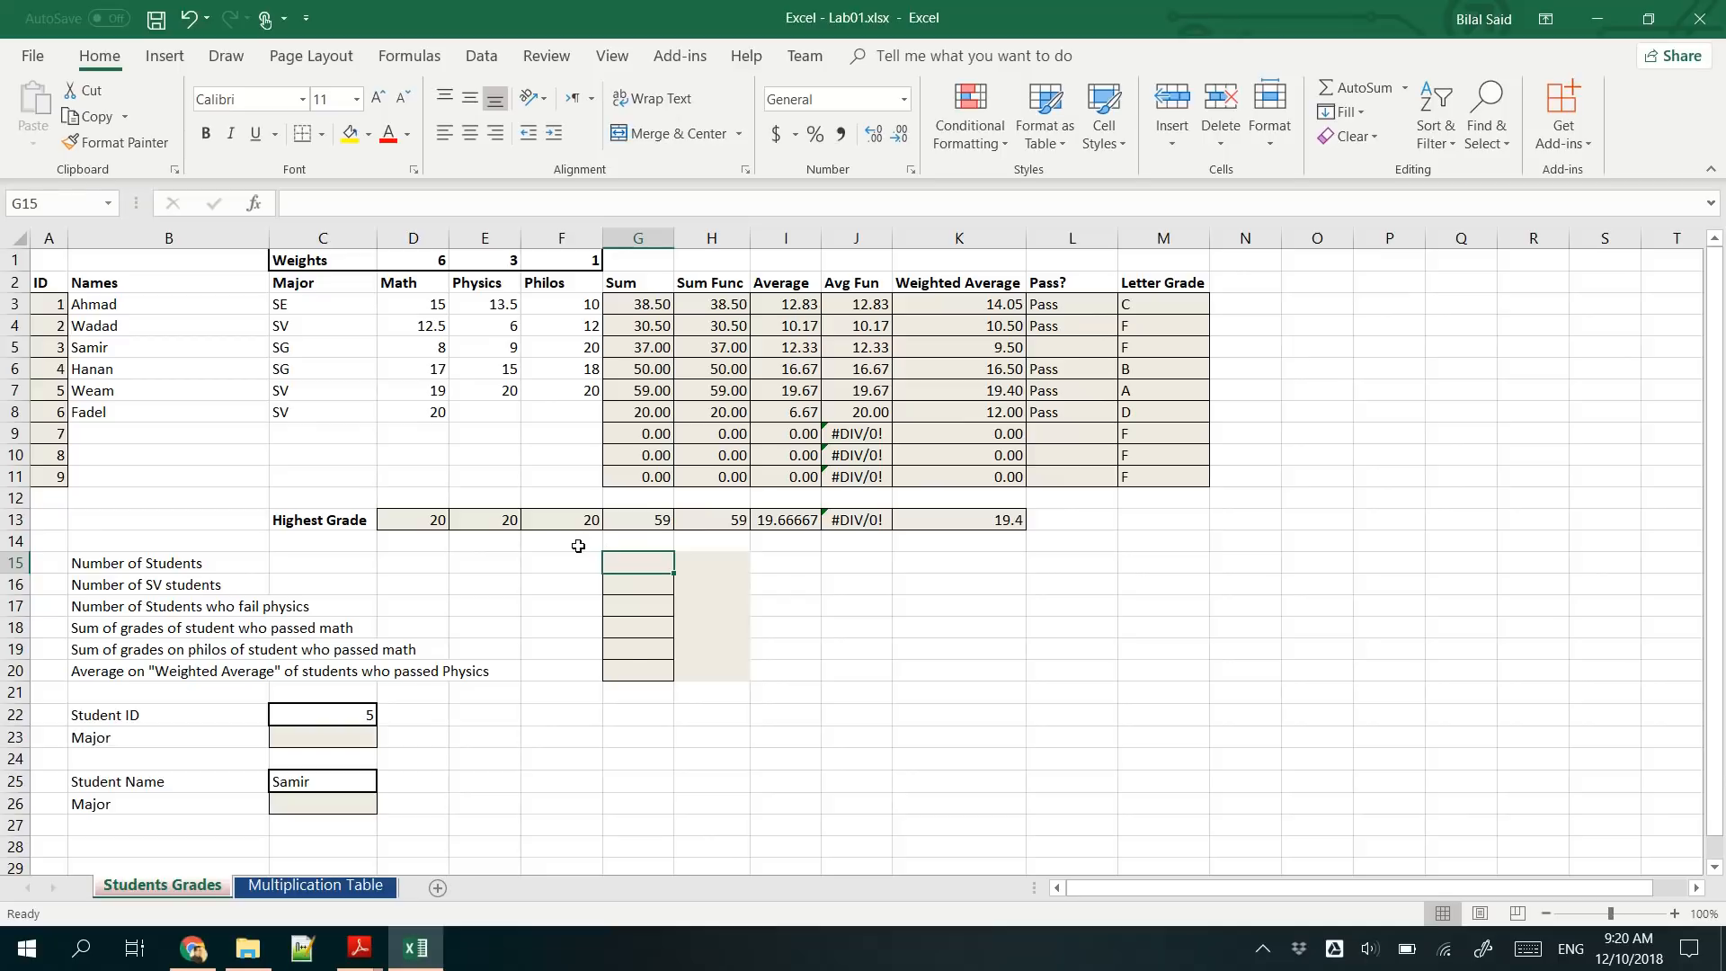
type("=")
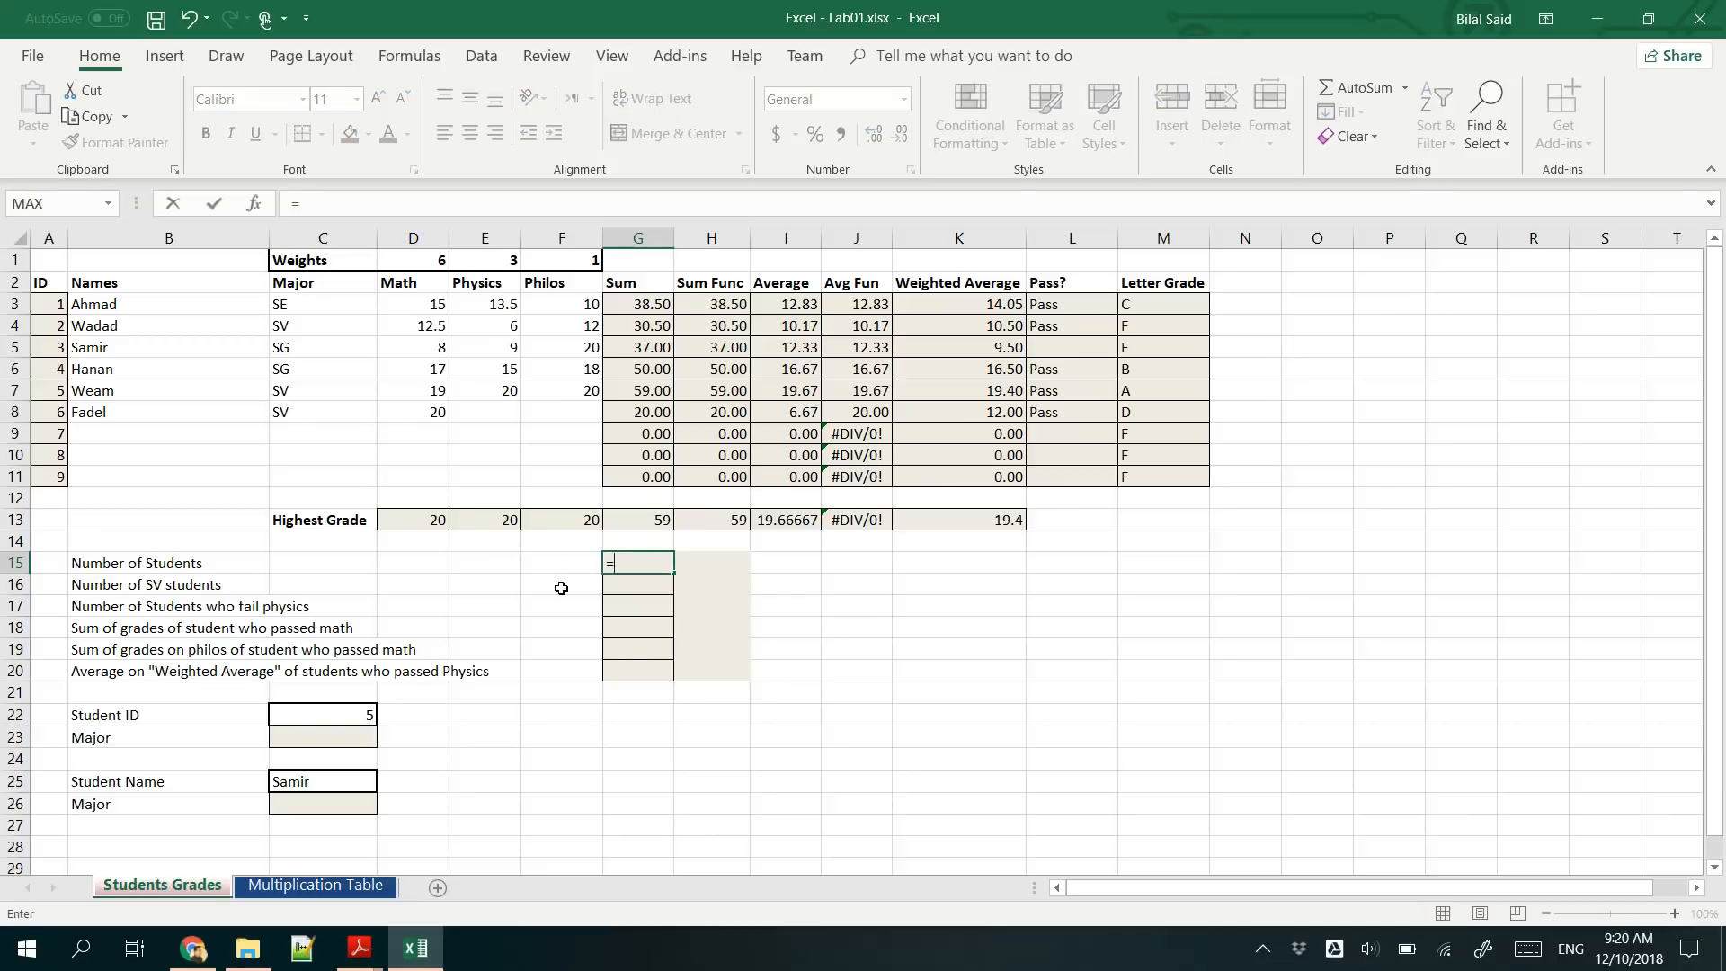
type("COUN")
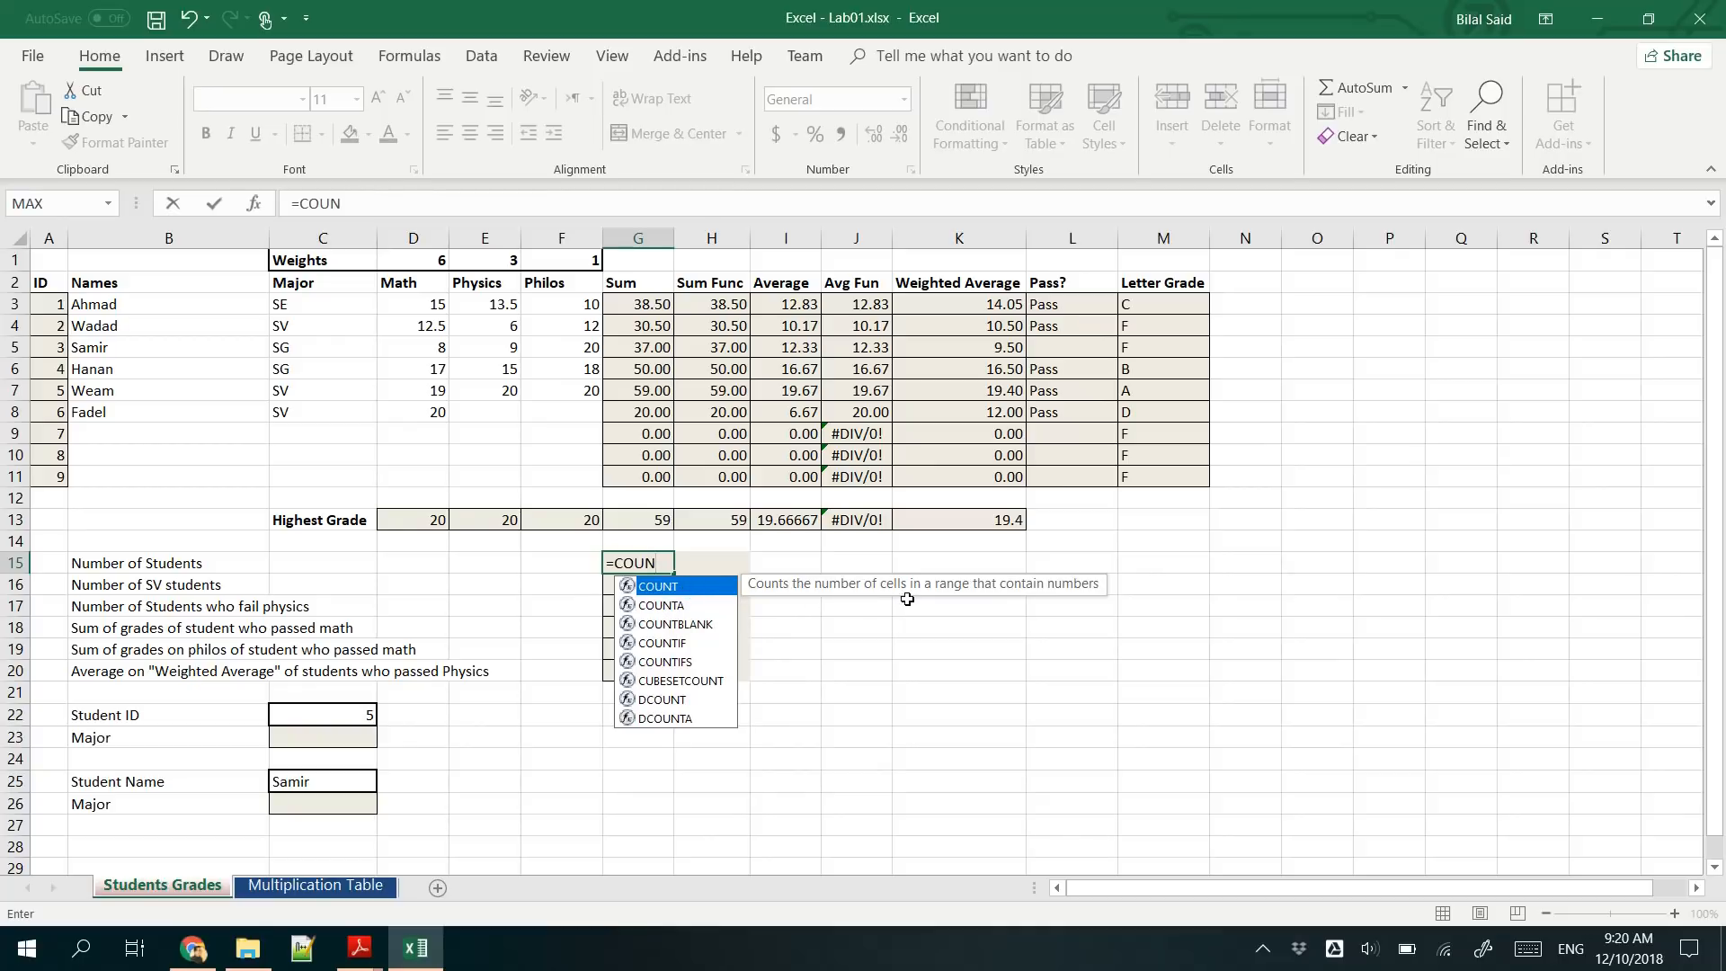
left_click(689, 607)
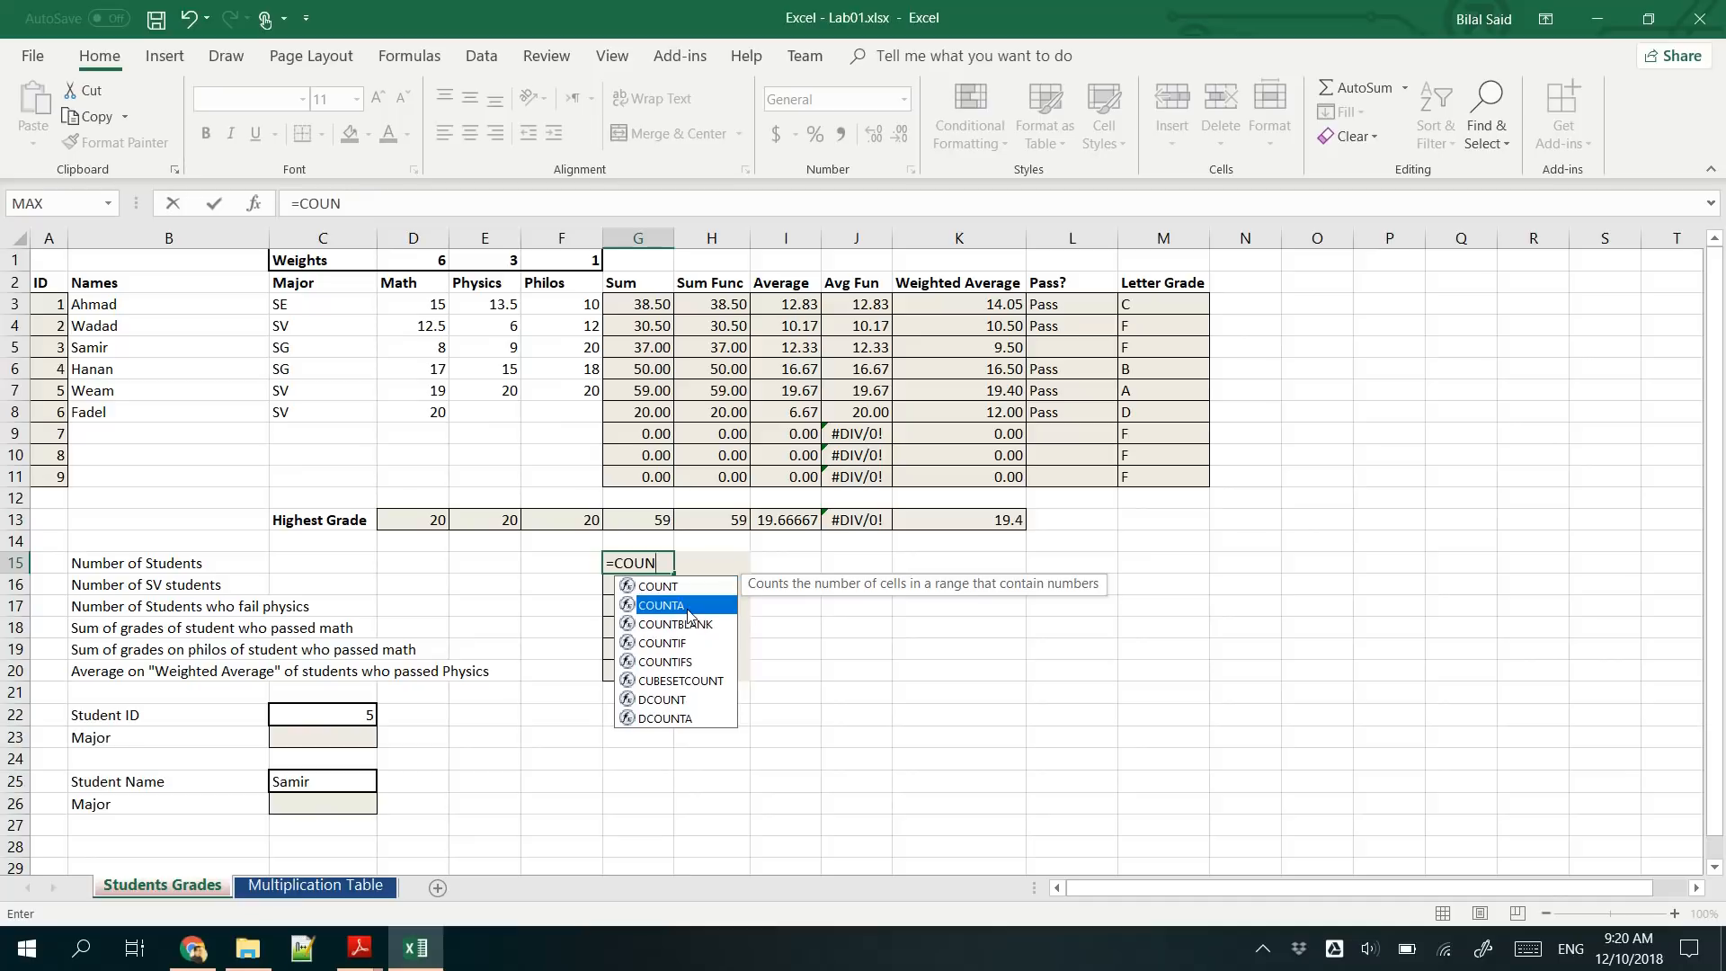
double_click(688, 613)
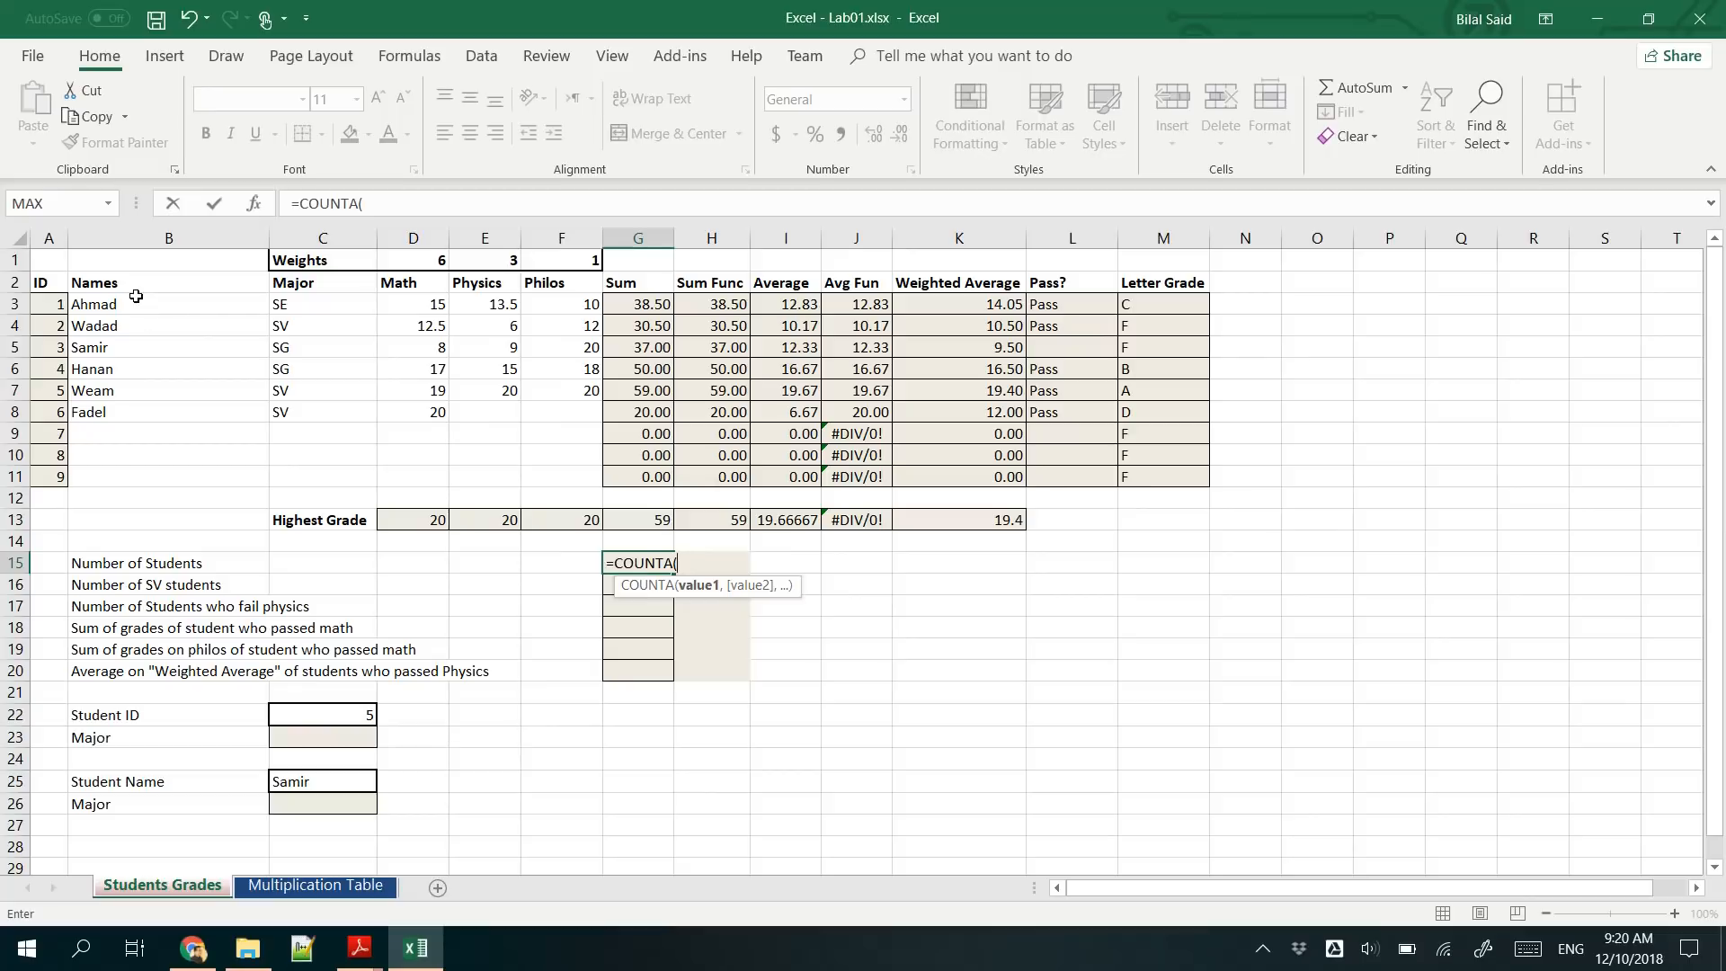
left_click_drag(104, 305, 153, 481)
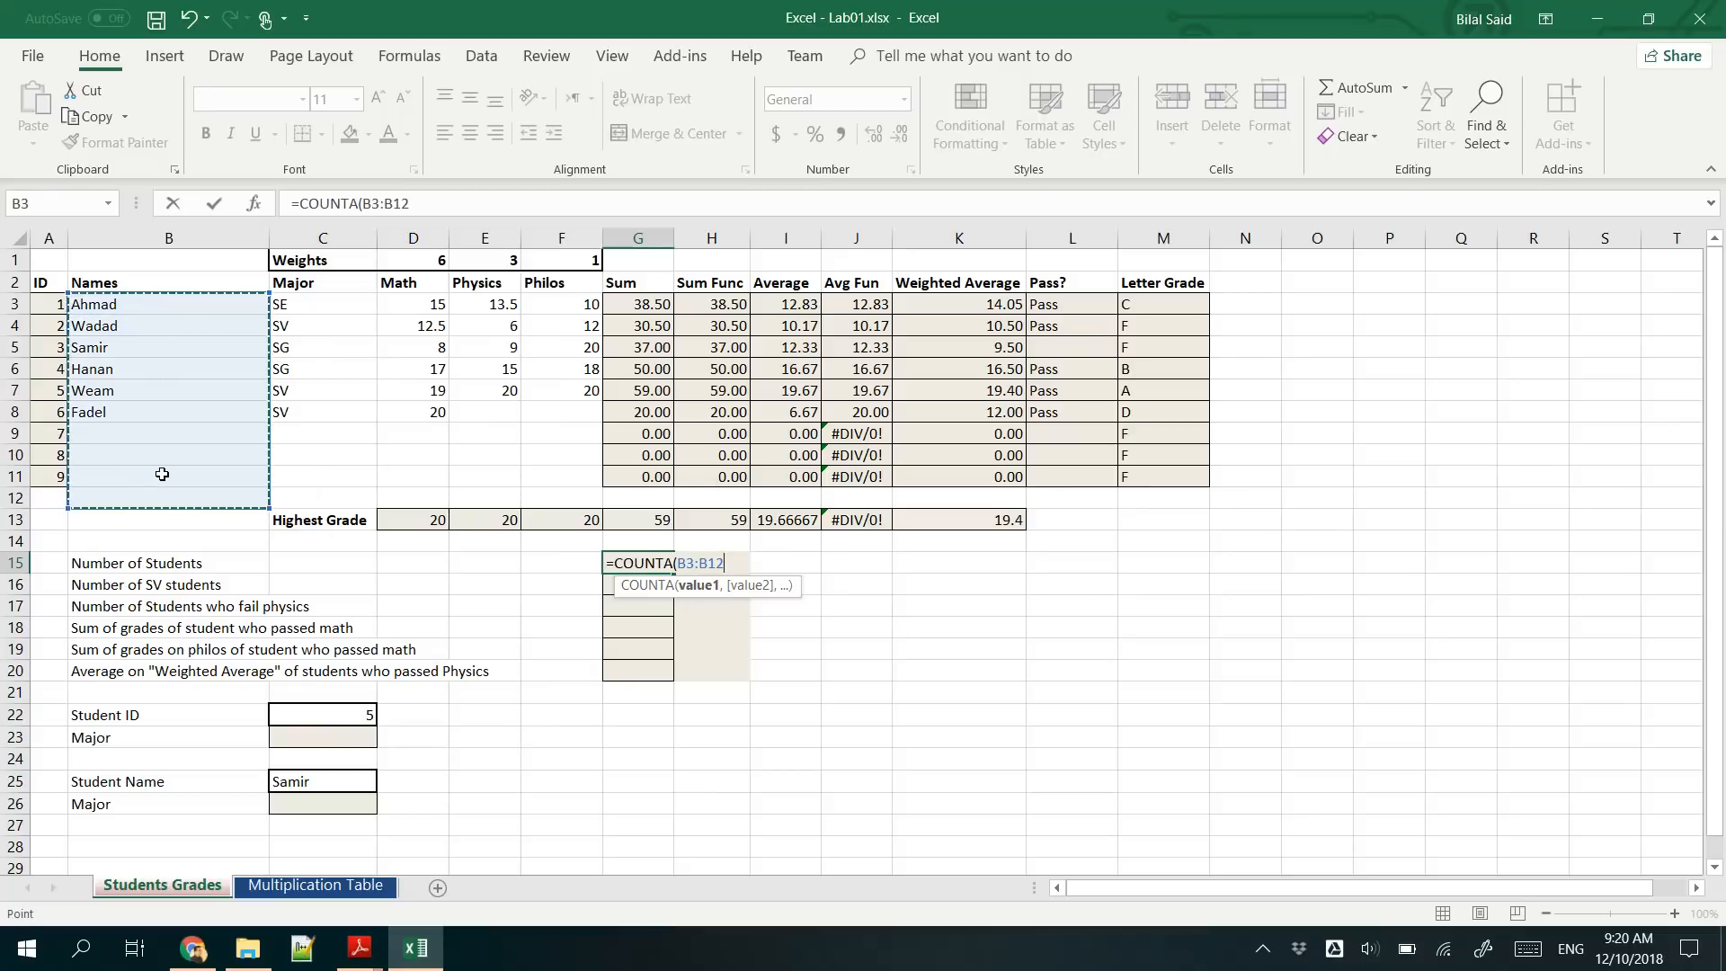
key("Down")
left_click_drag(133, 295, 140, 482)
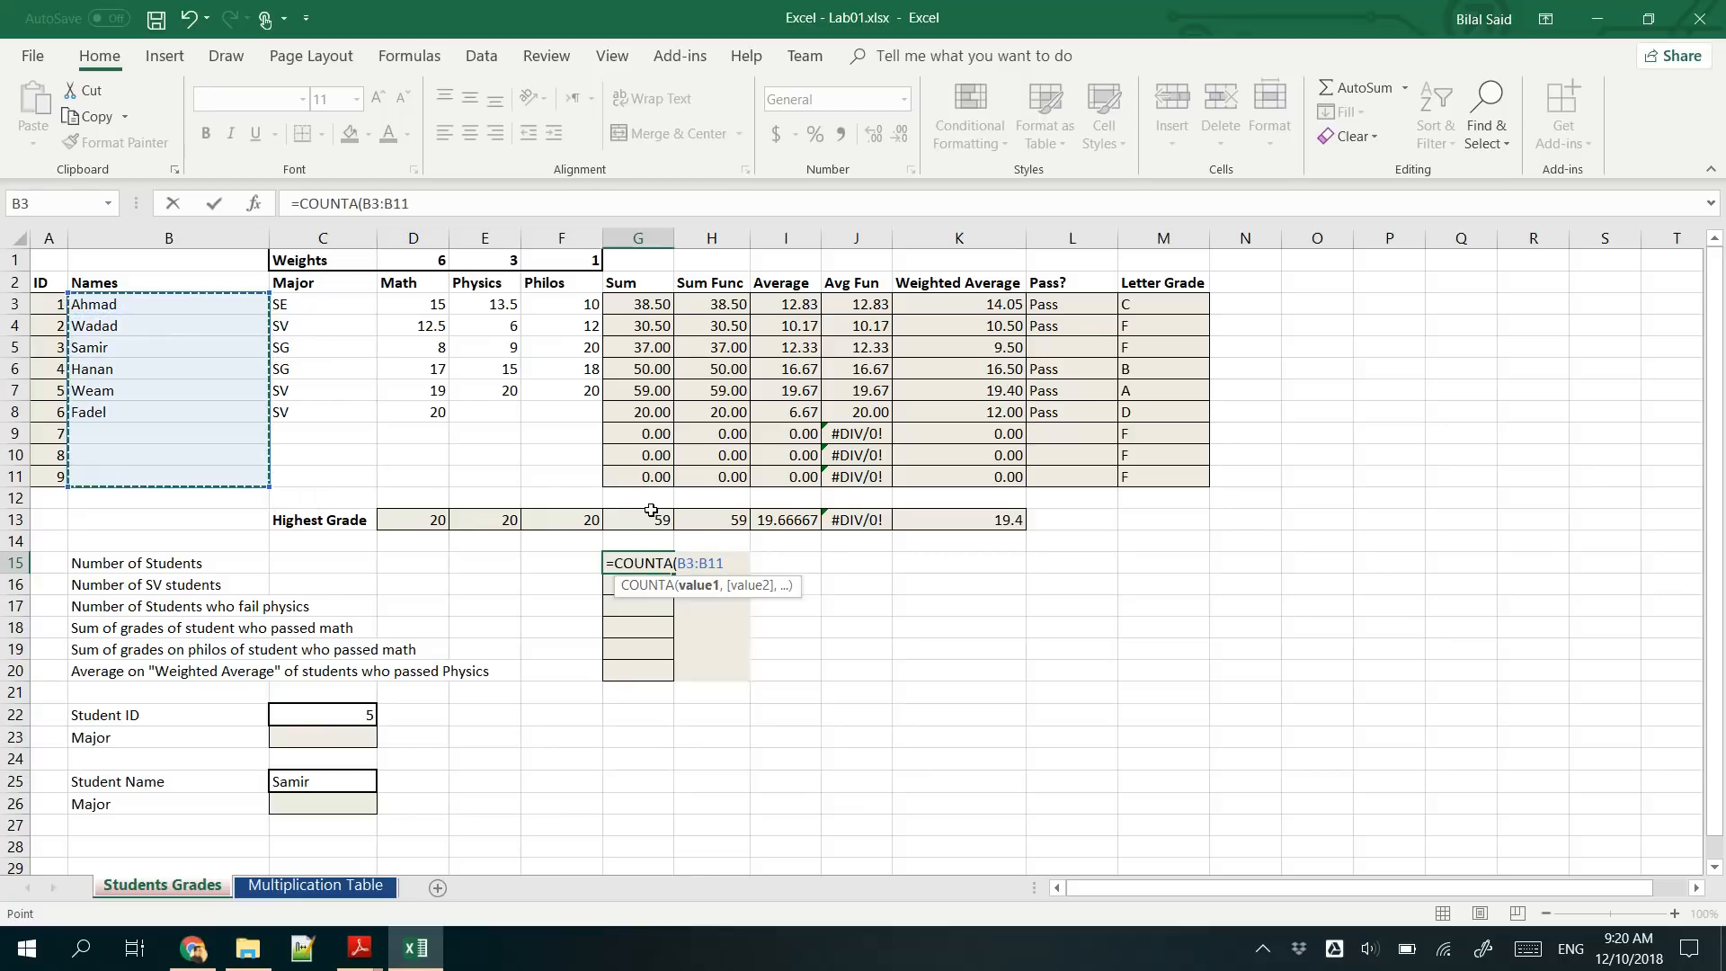
key("Return")
- Test the student count by adding a sample student name in B9, check the G15 formula, and clear B9 again
left_click(192, 434)
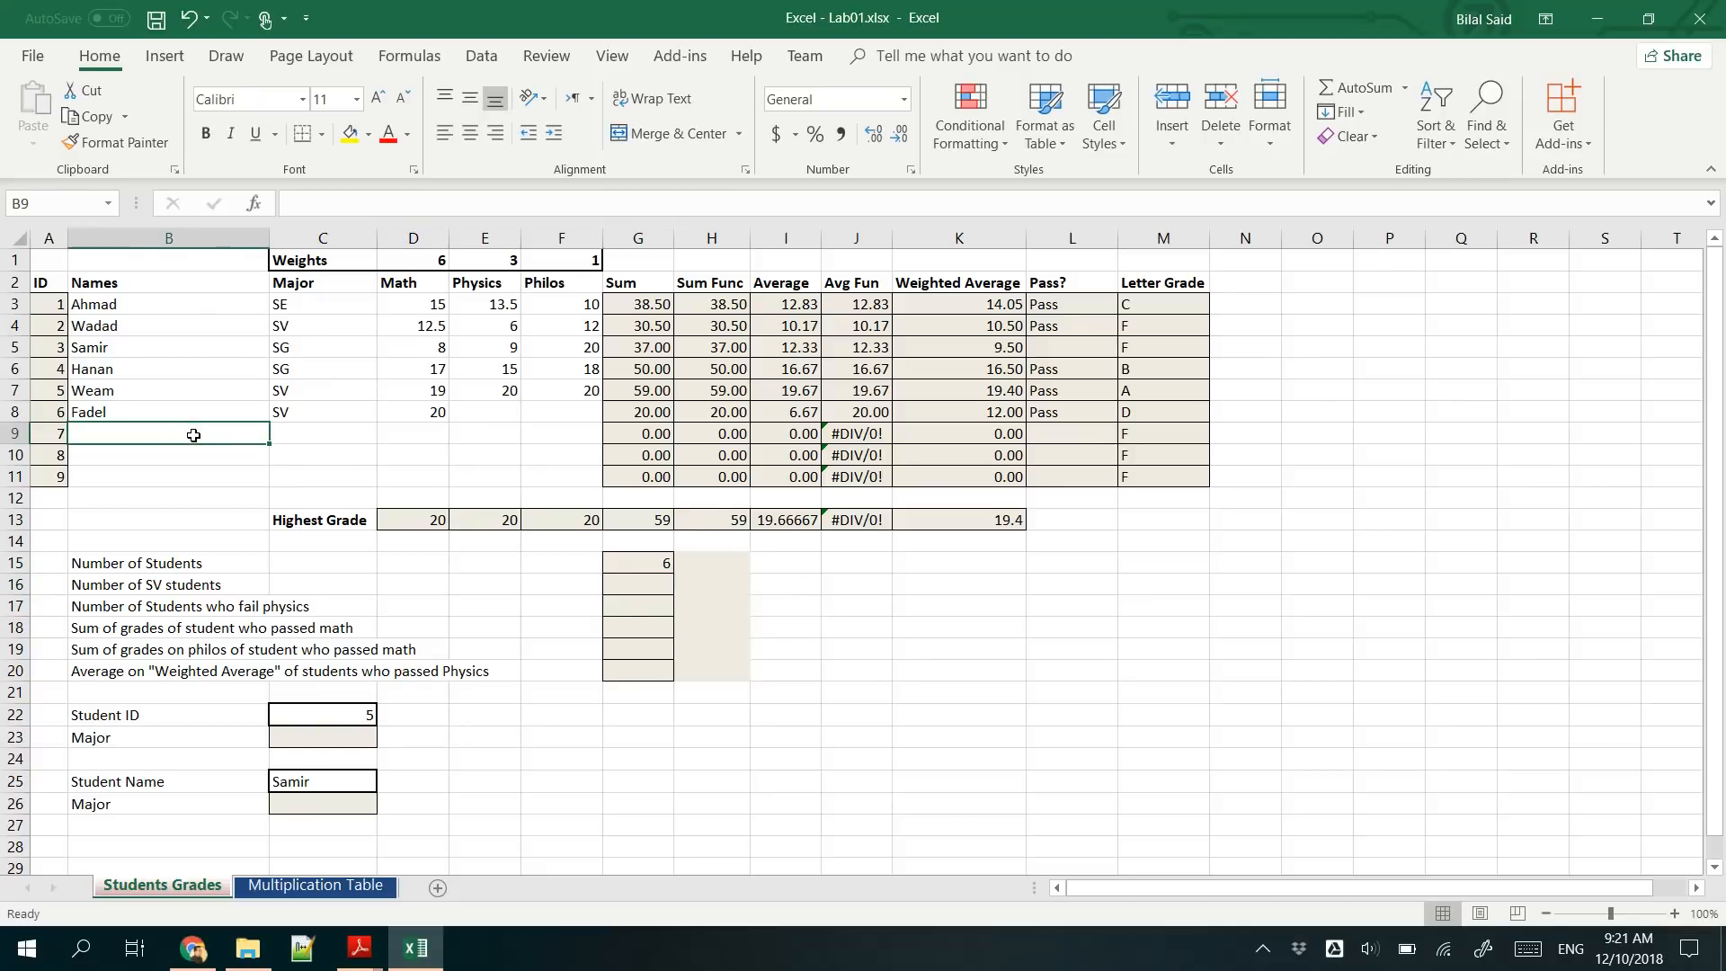
type("Samuel")
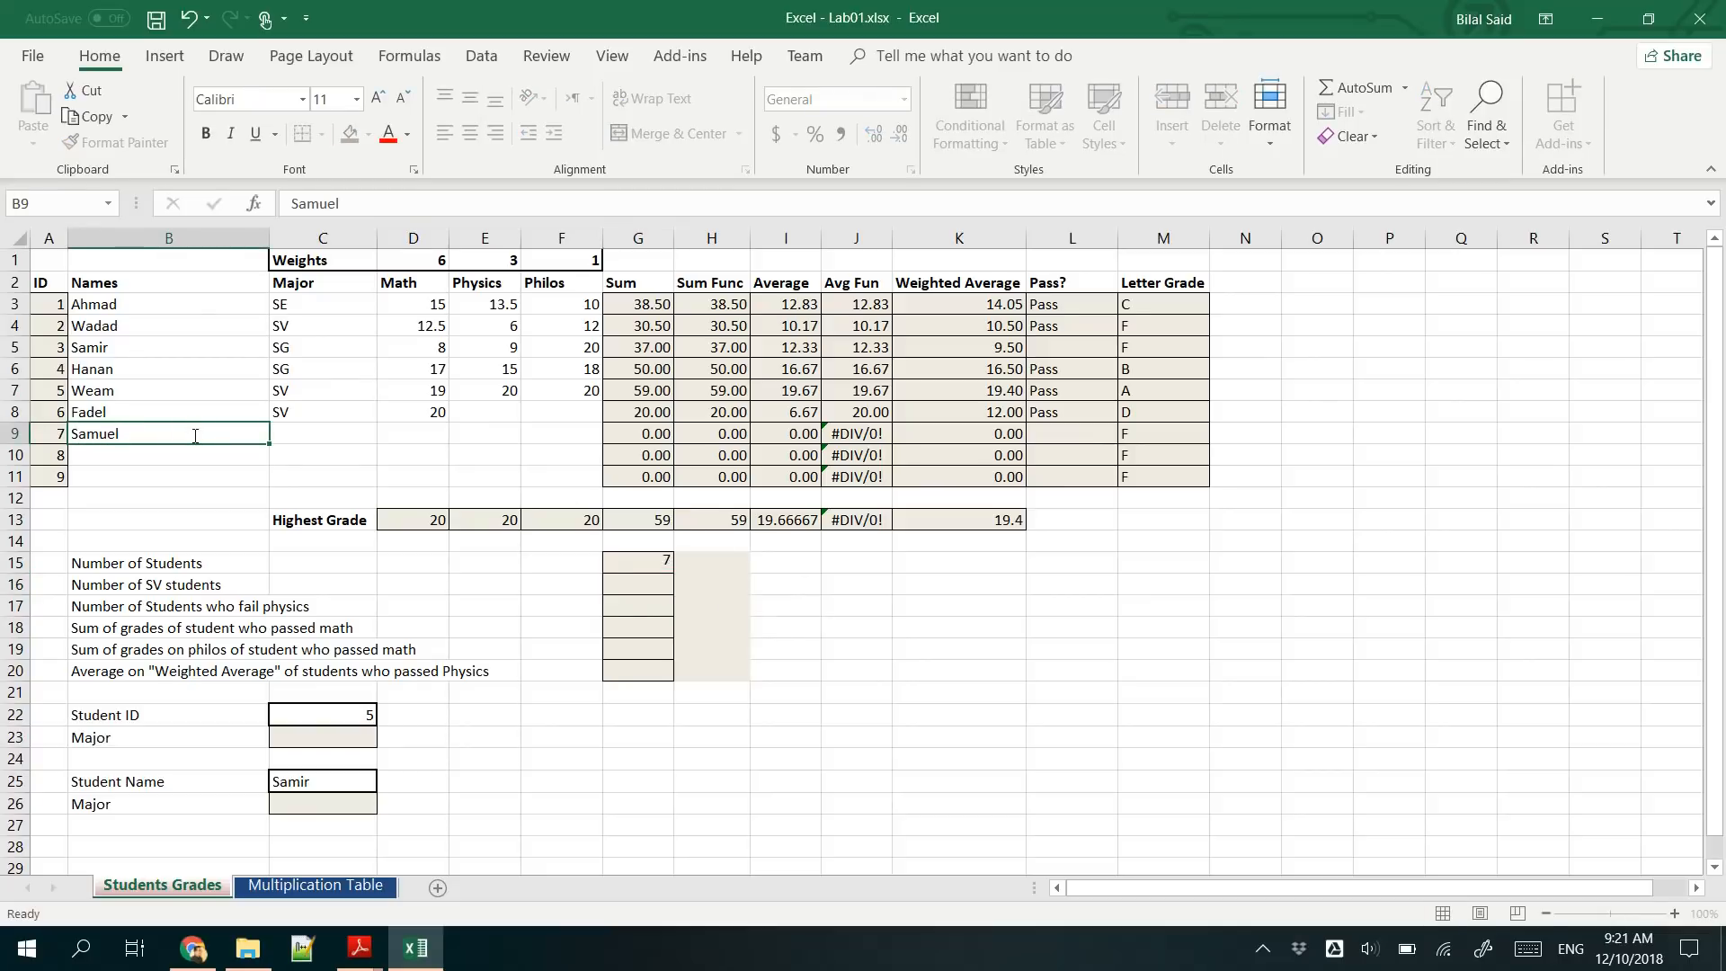
key("Return")
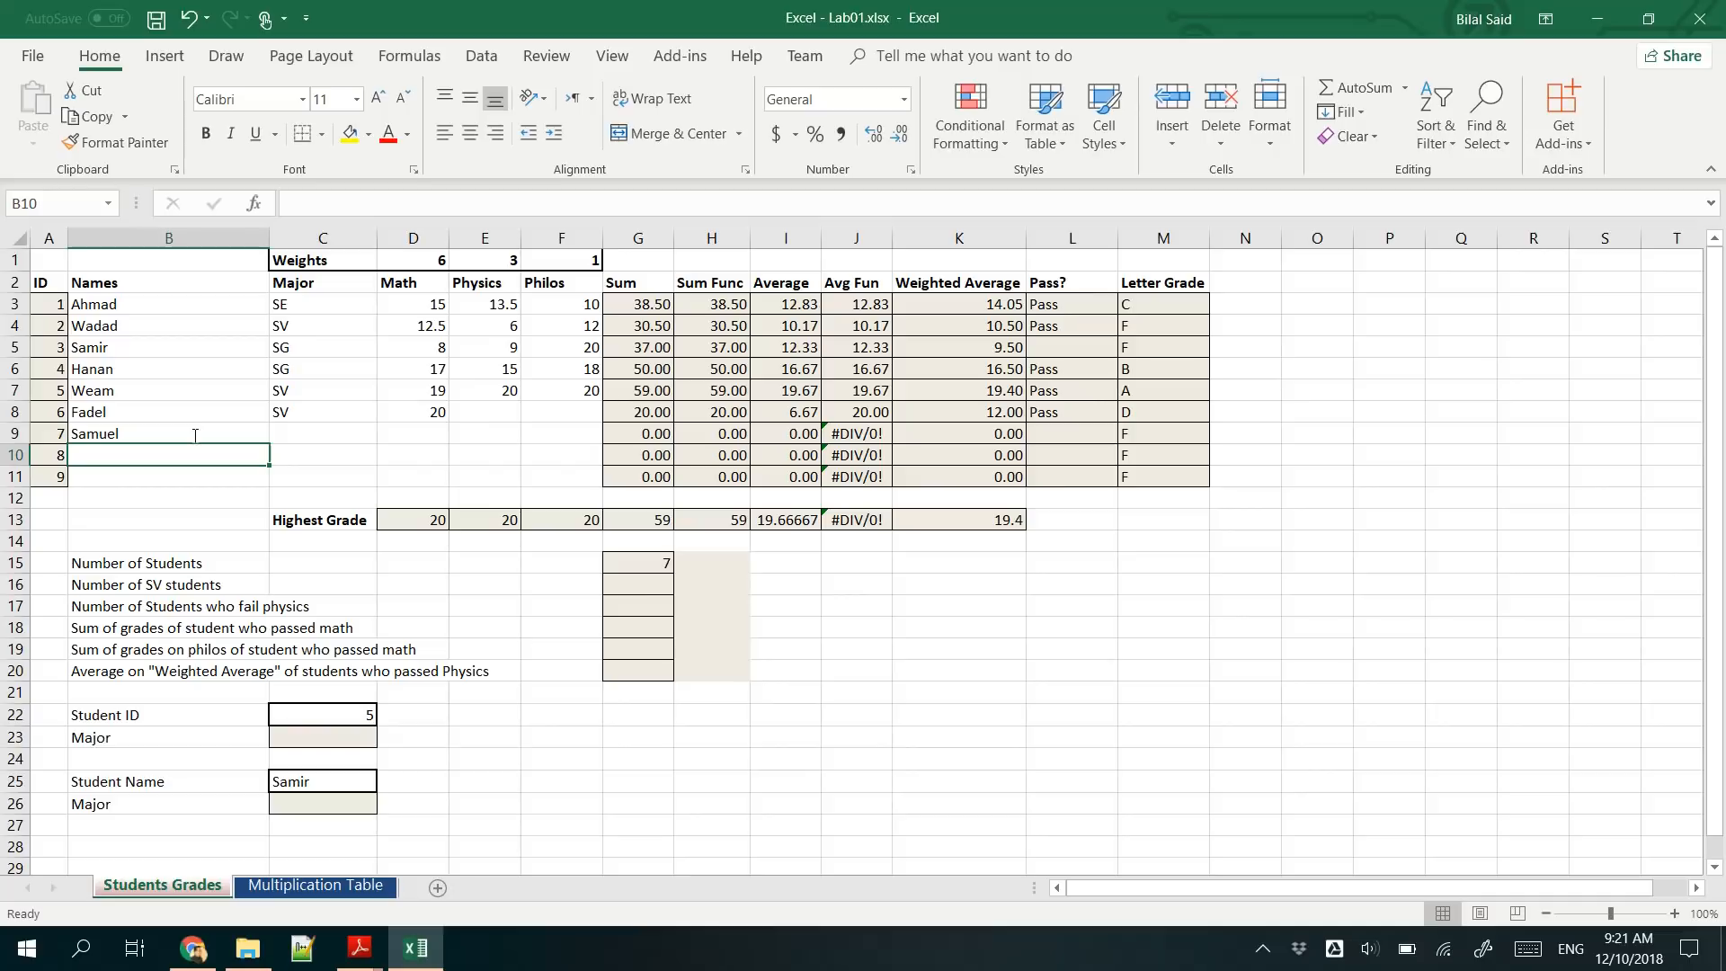
left_click(658, 570)
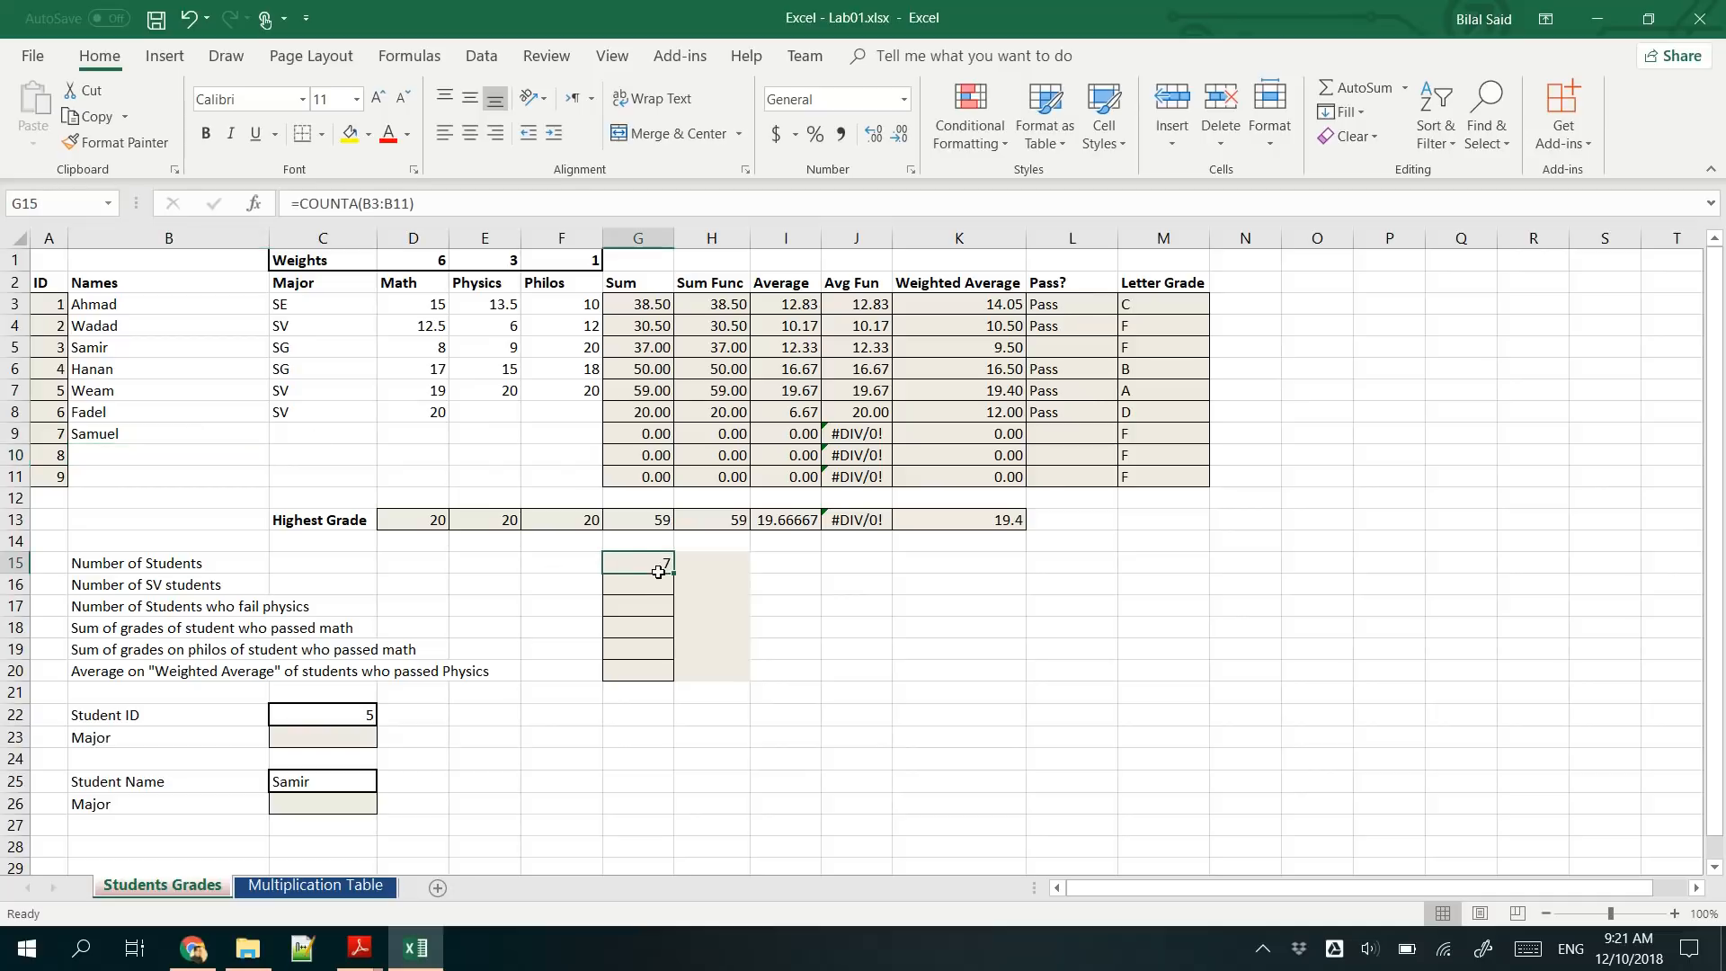
left_click(162, 430)
key("Delete")
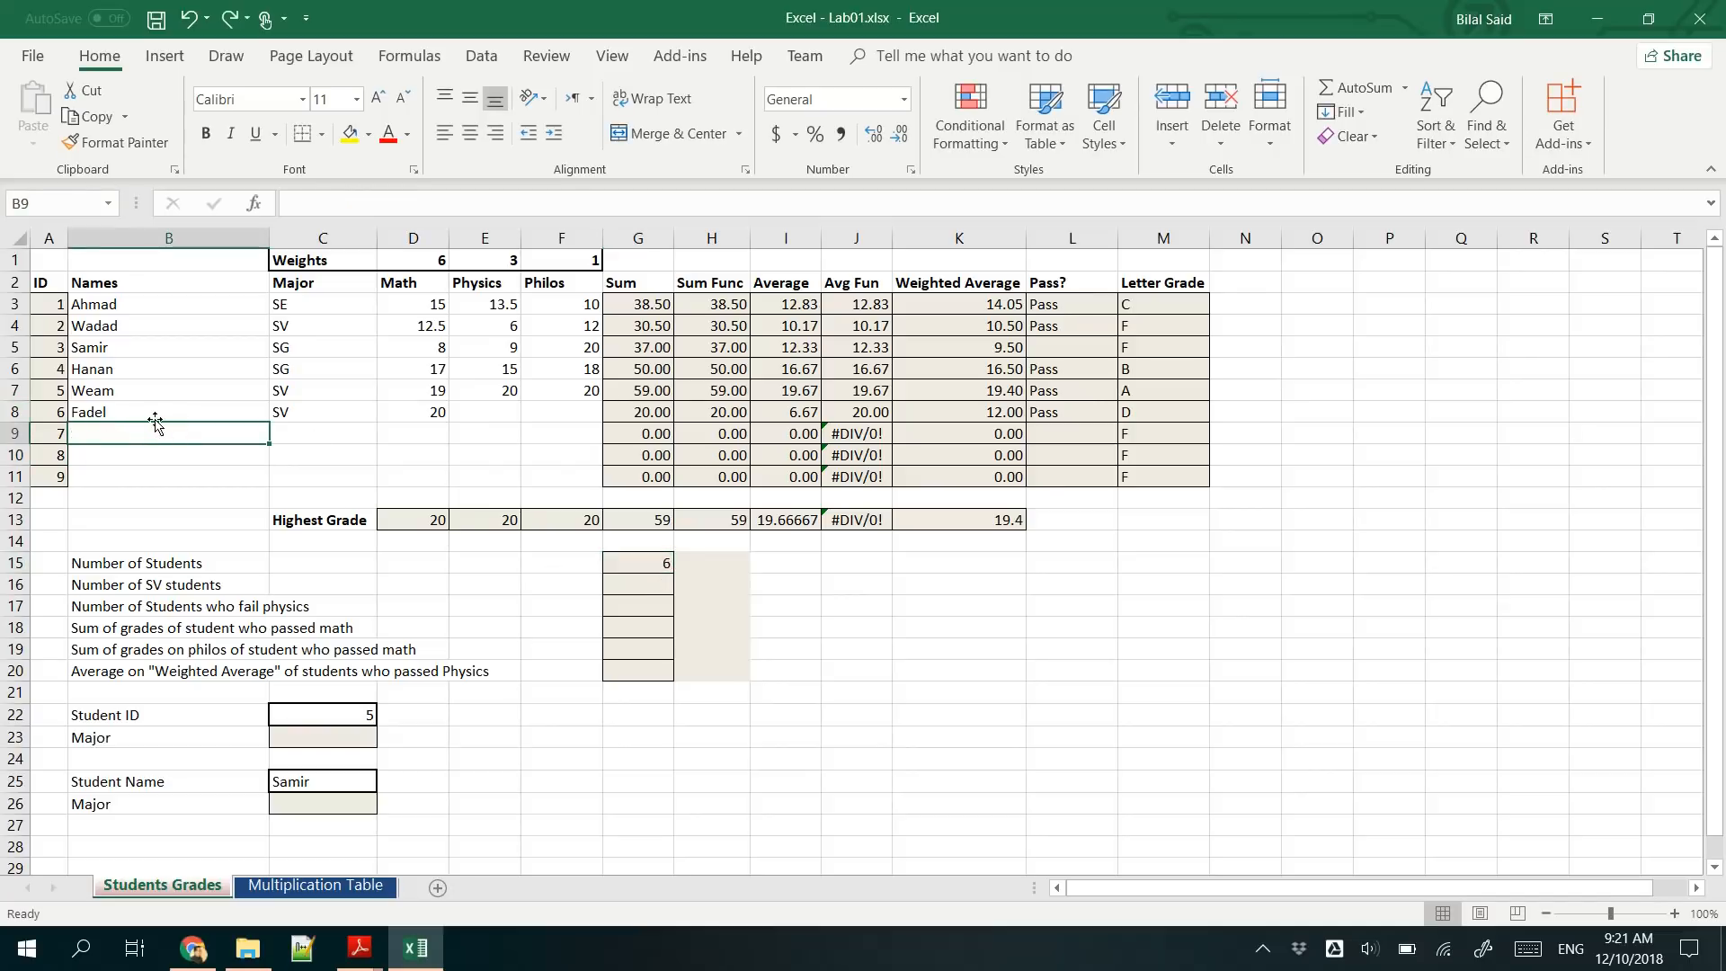
- Test the student count by clearing the name in B8, and undo the deletion
left_click(155, 411)
key("Delete")
left_click(179, 452)
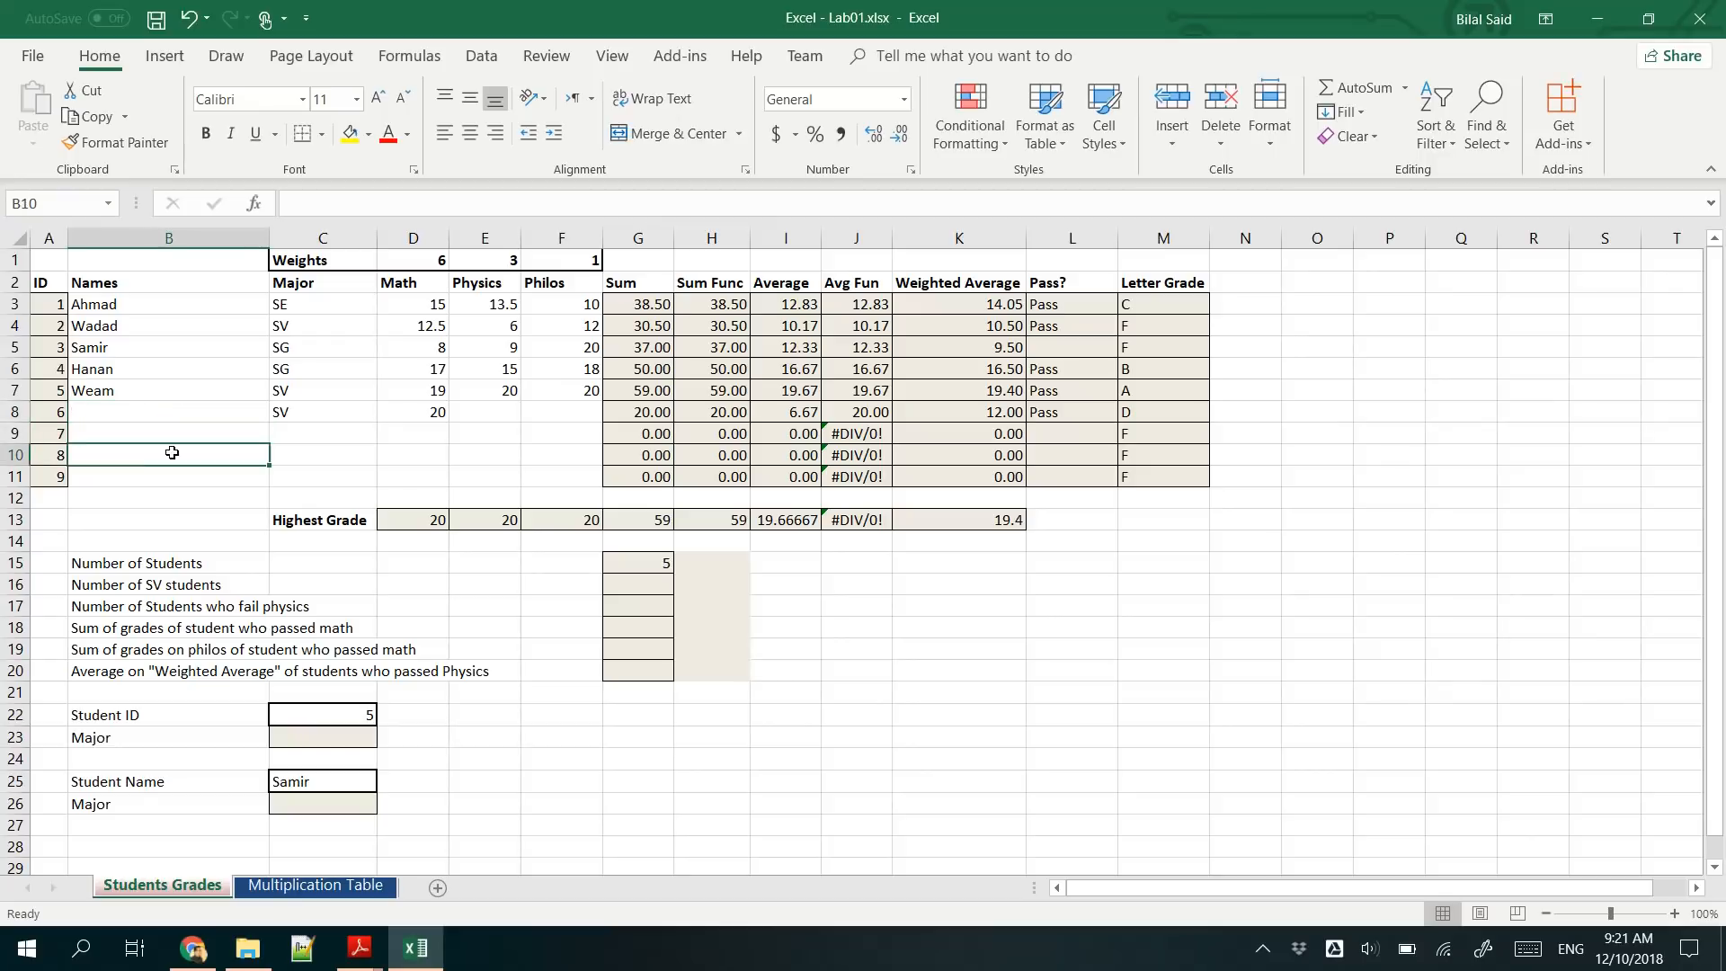
key("ctrl+z")
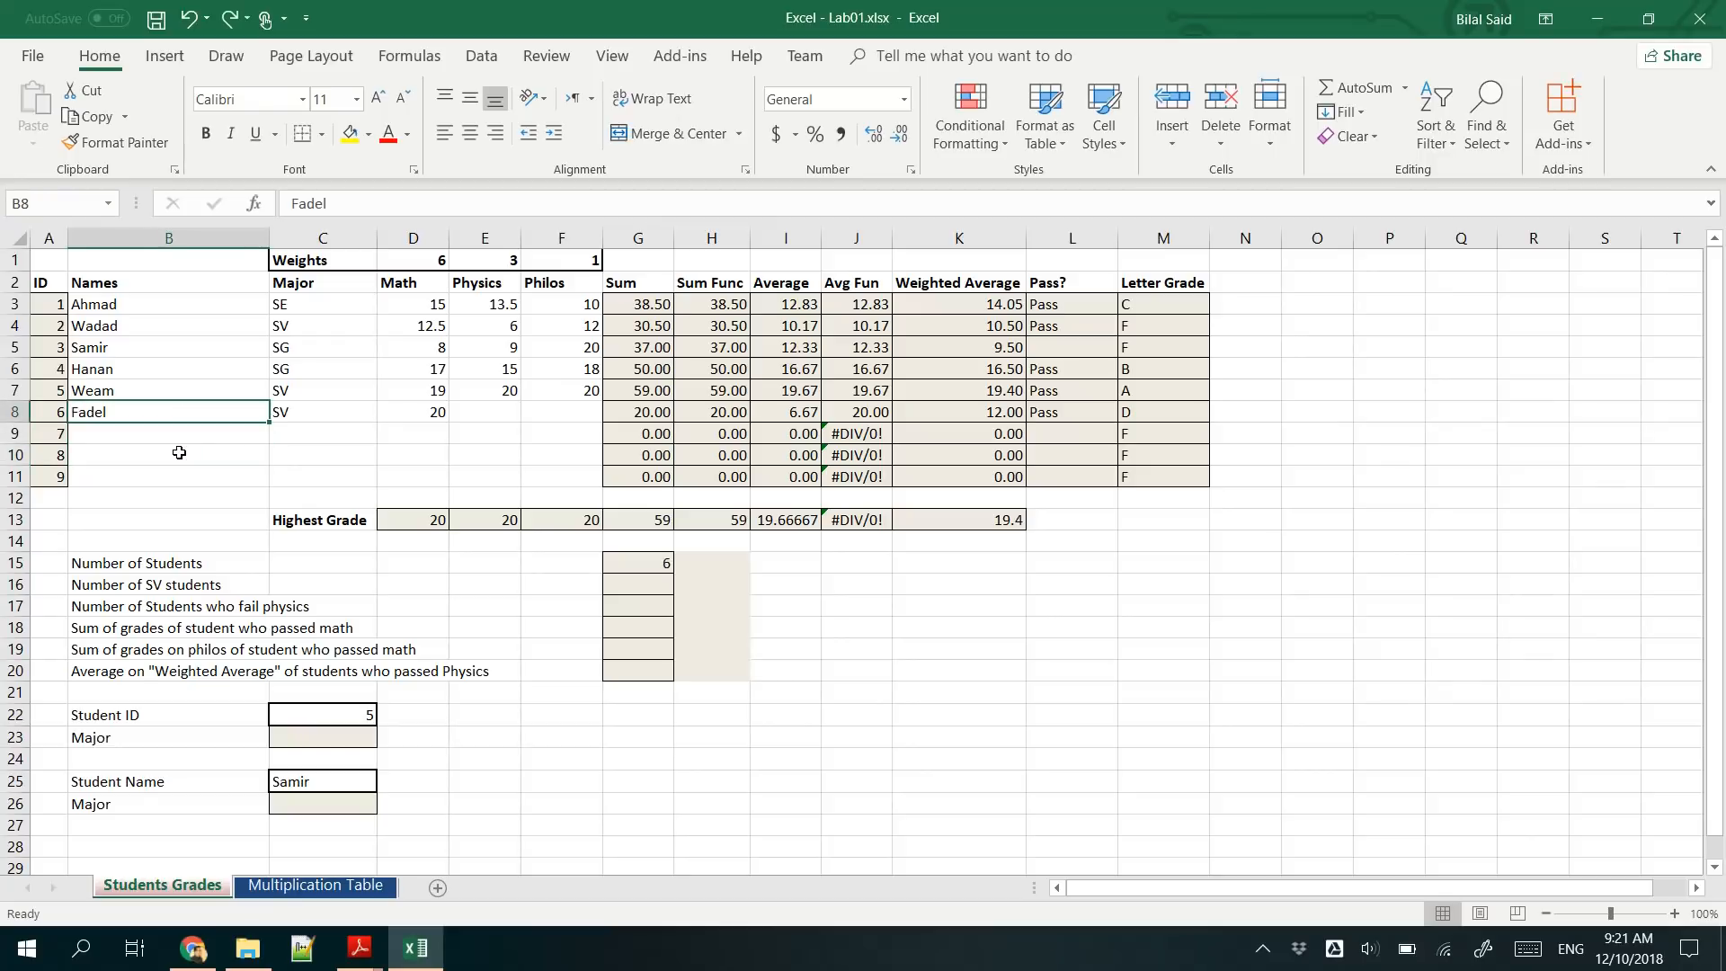
- Save the workbook and count the SV students in G16 with =COUNTIF(C3:C11,"SV")
key("ctrl+s")
left_click(655, 583)
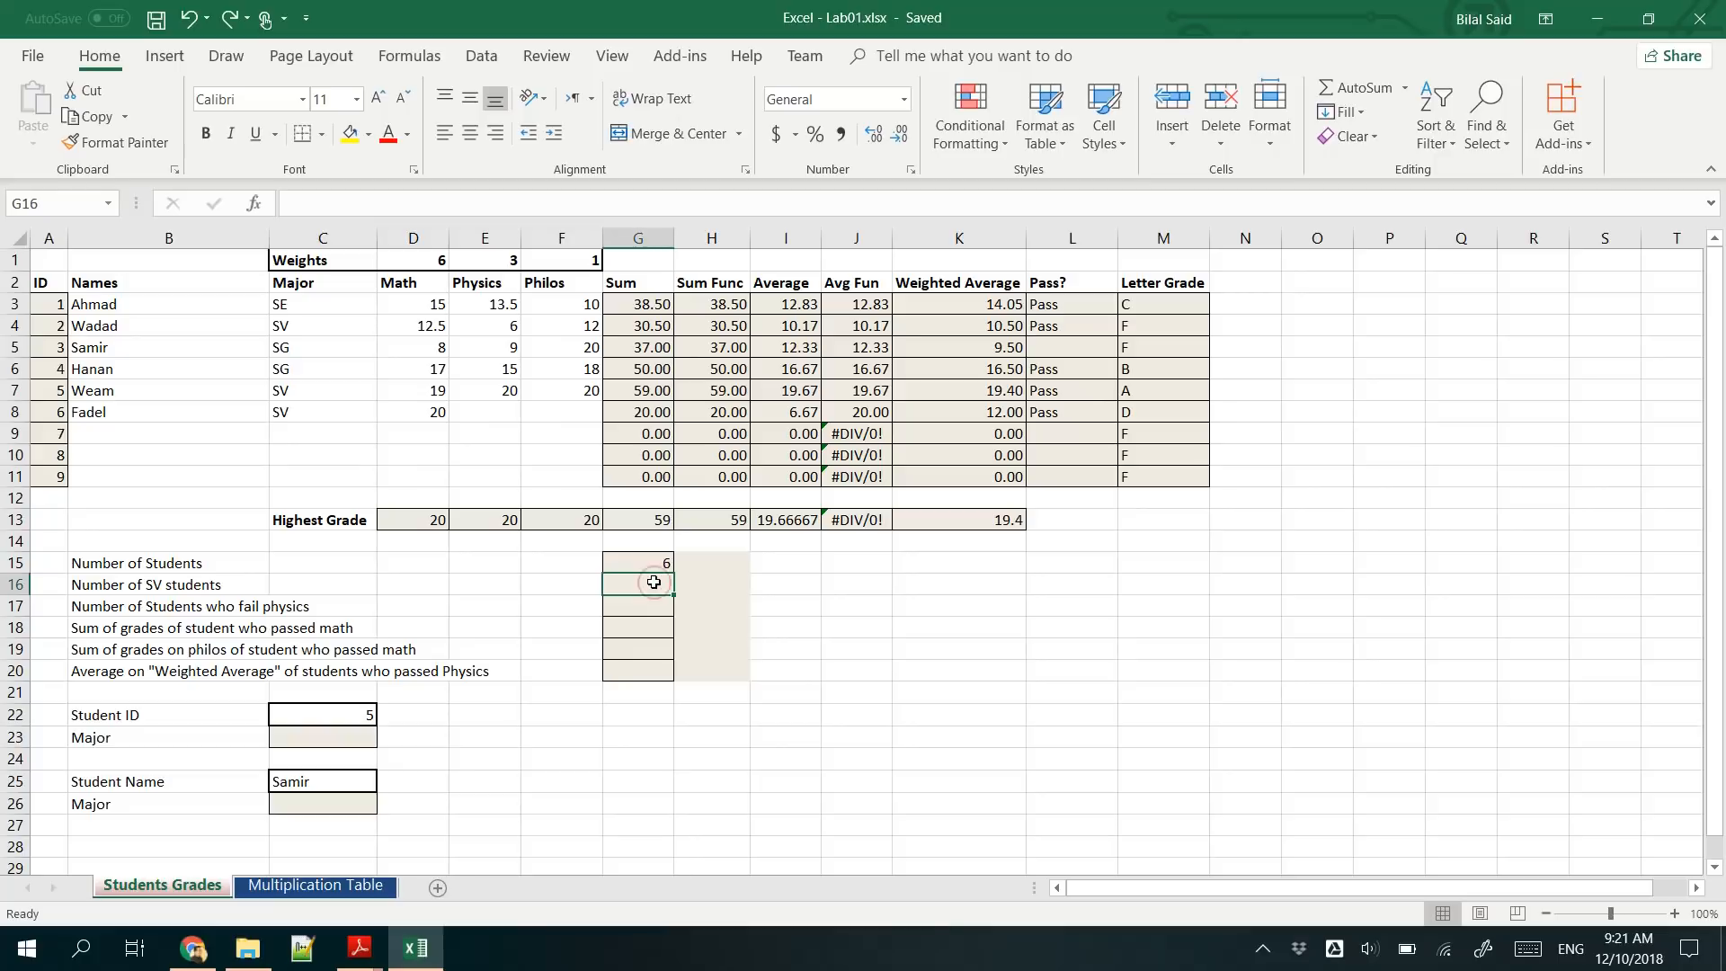
type("=")
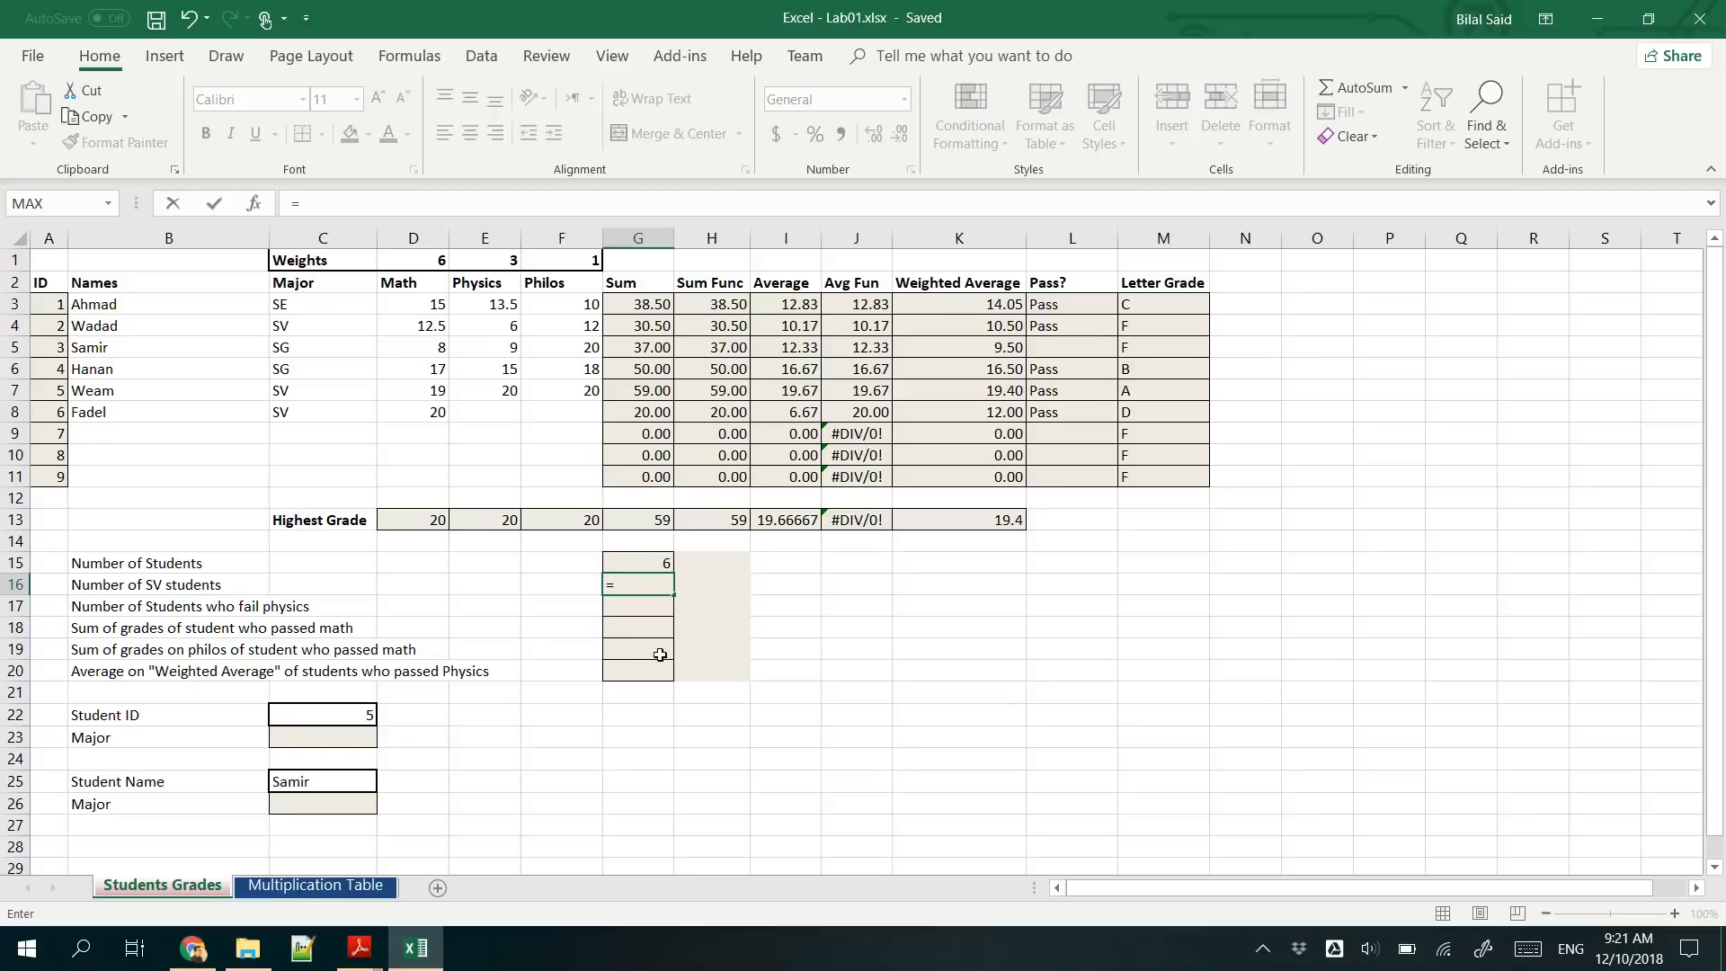
type("COUN")
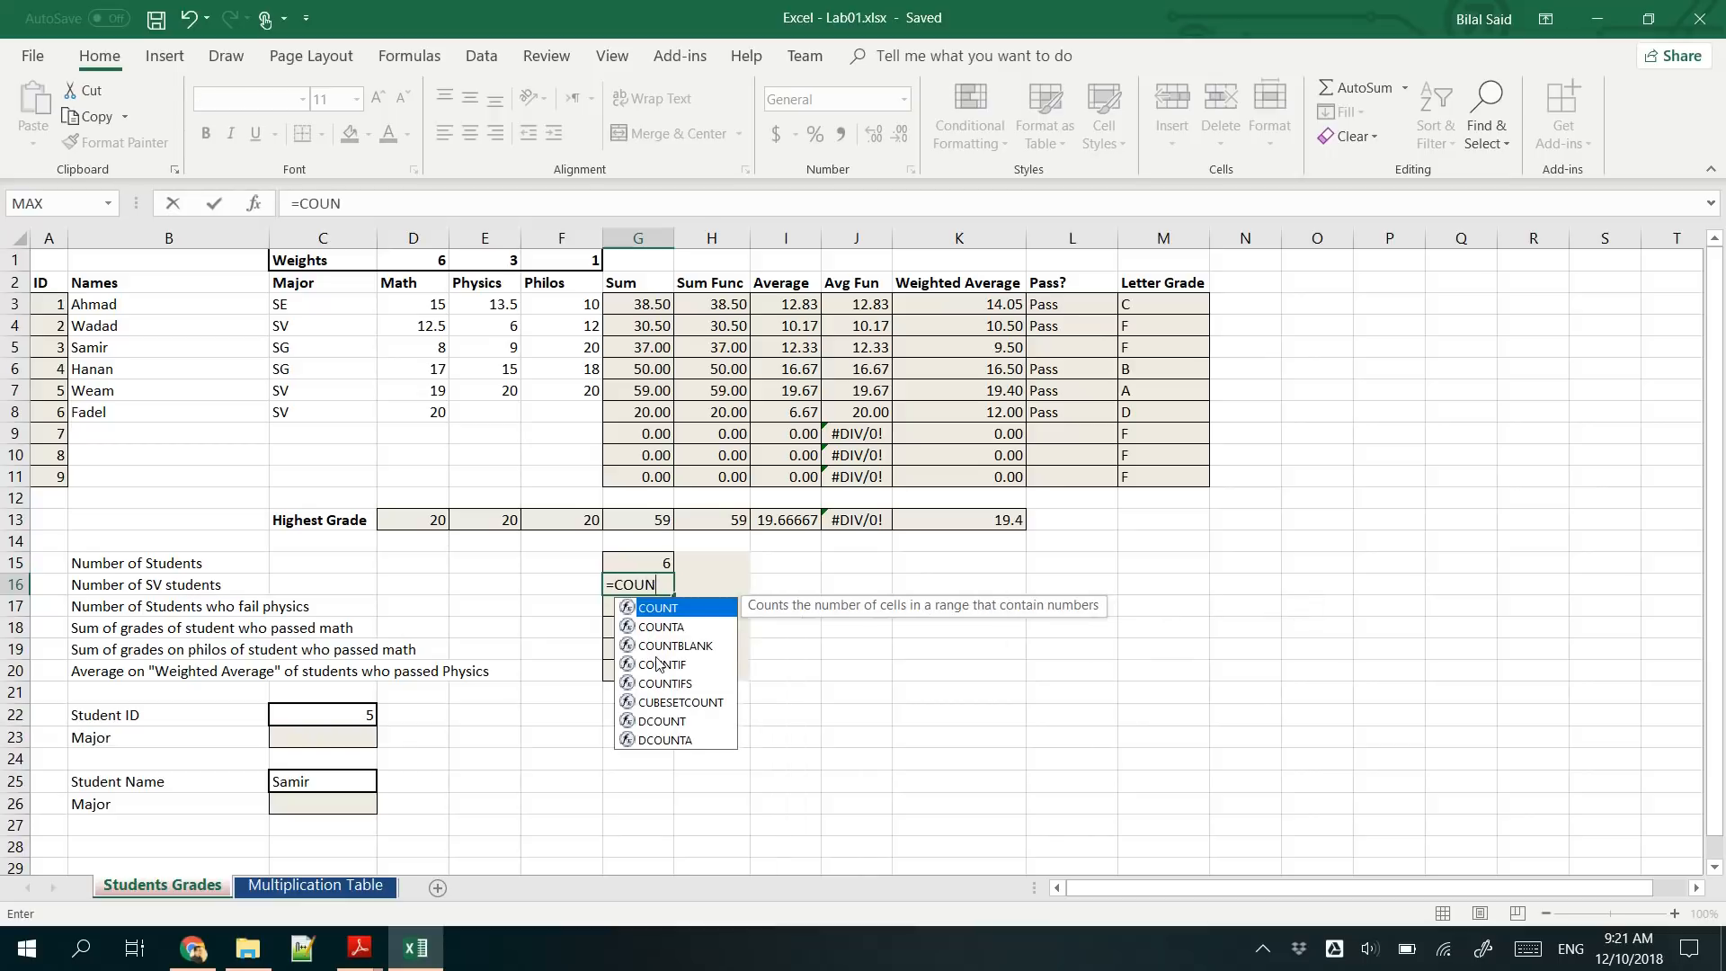
double_click(658, 663)
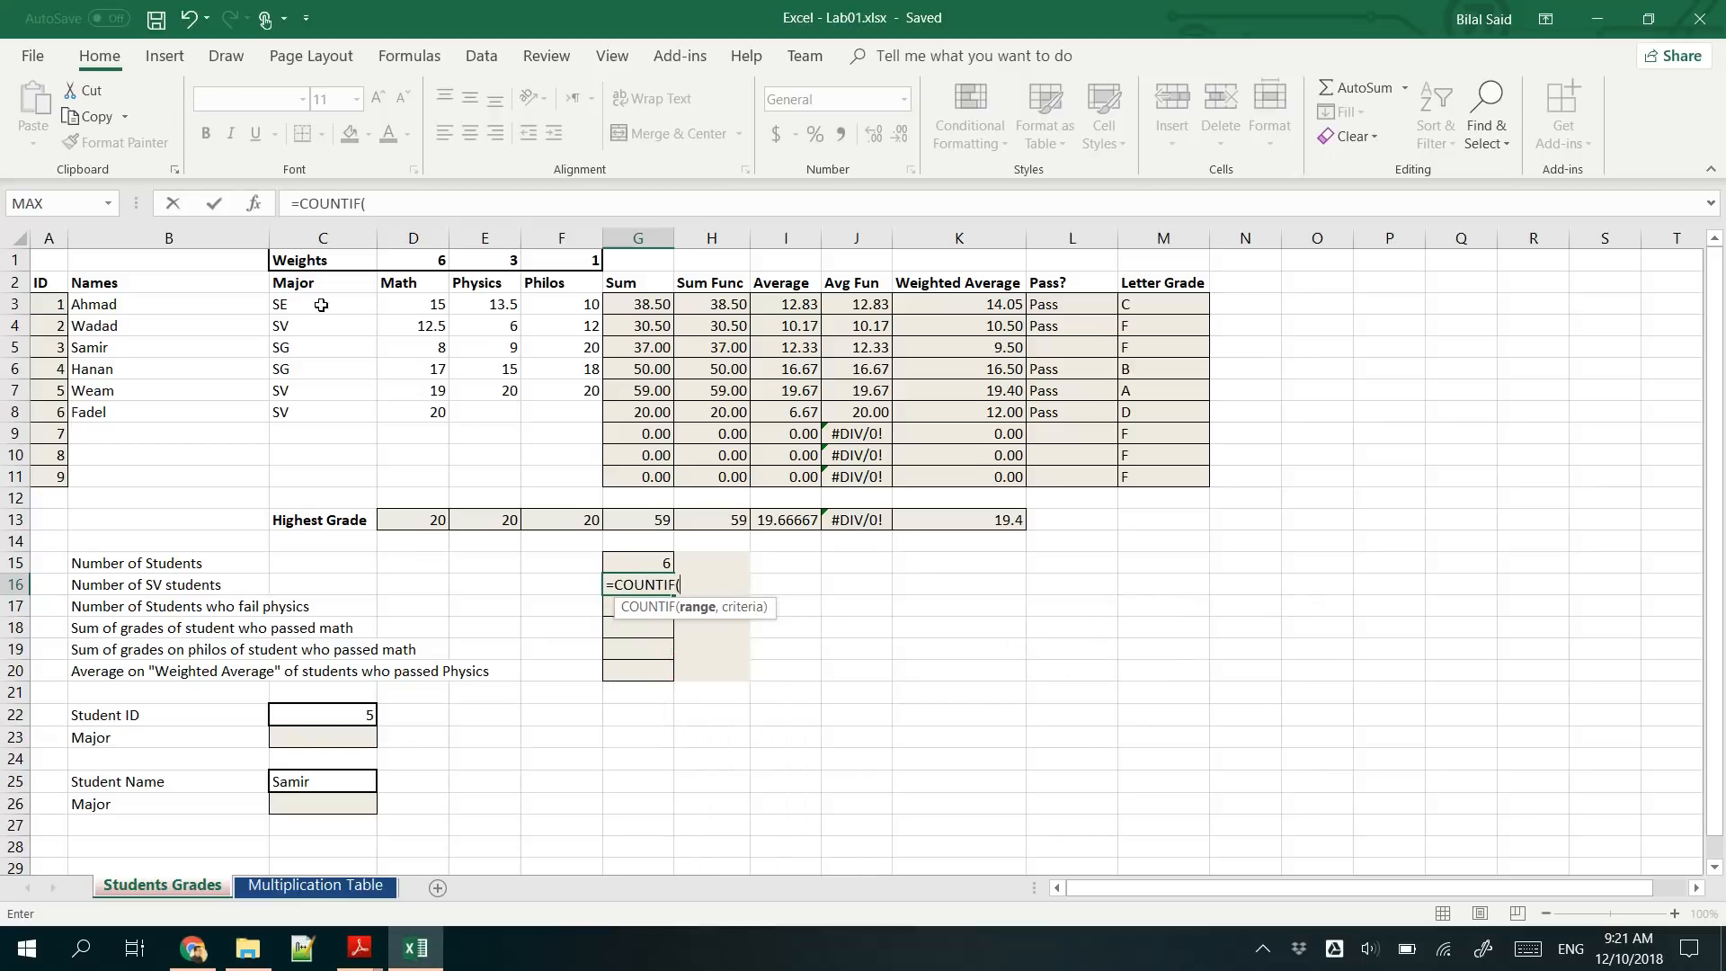
left_click_drag(321, 305, 406, 484)
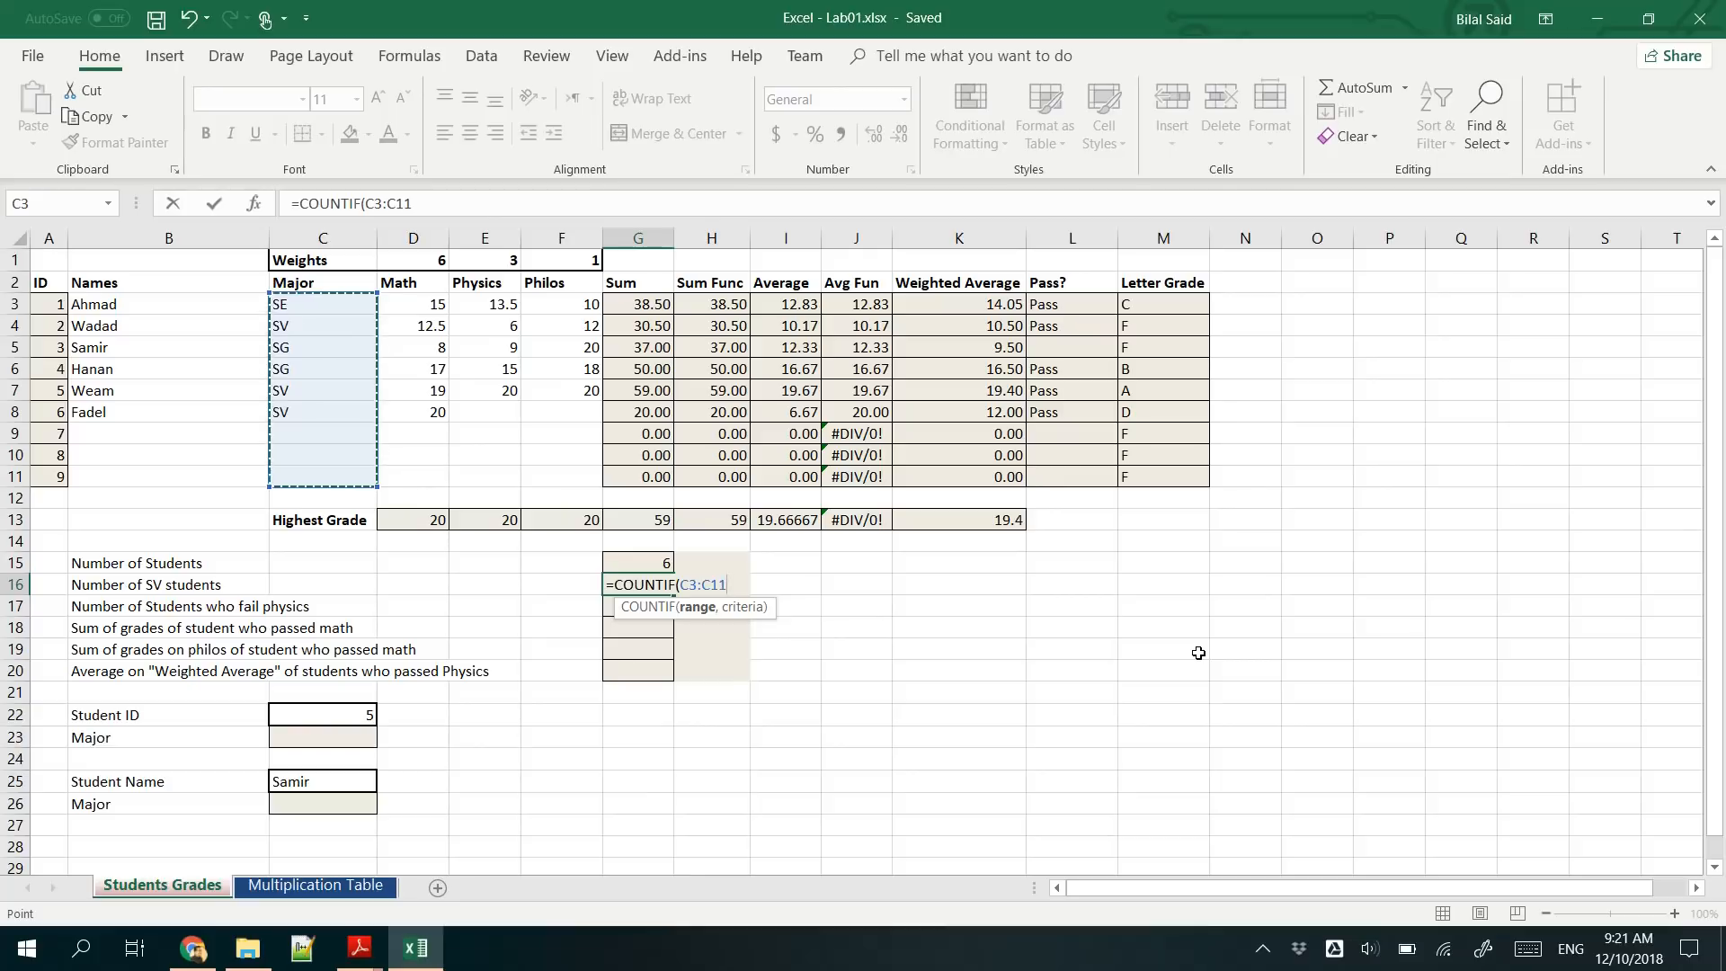
type(",")
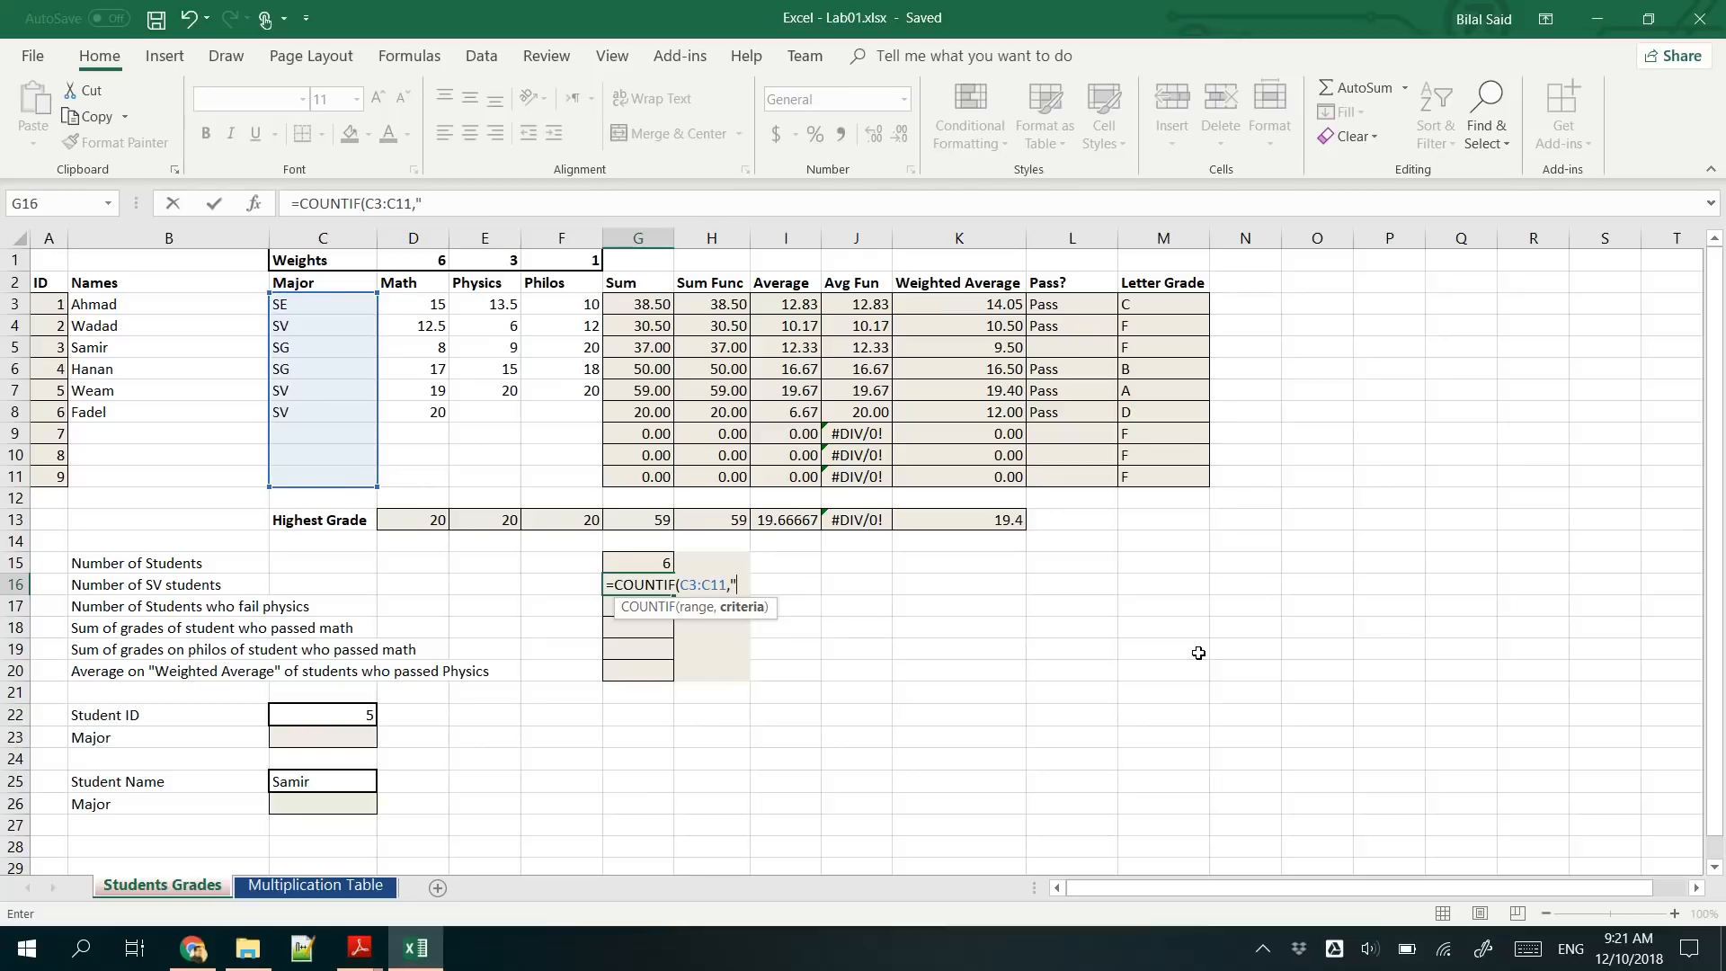
type("\"SV")
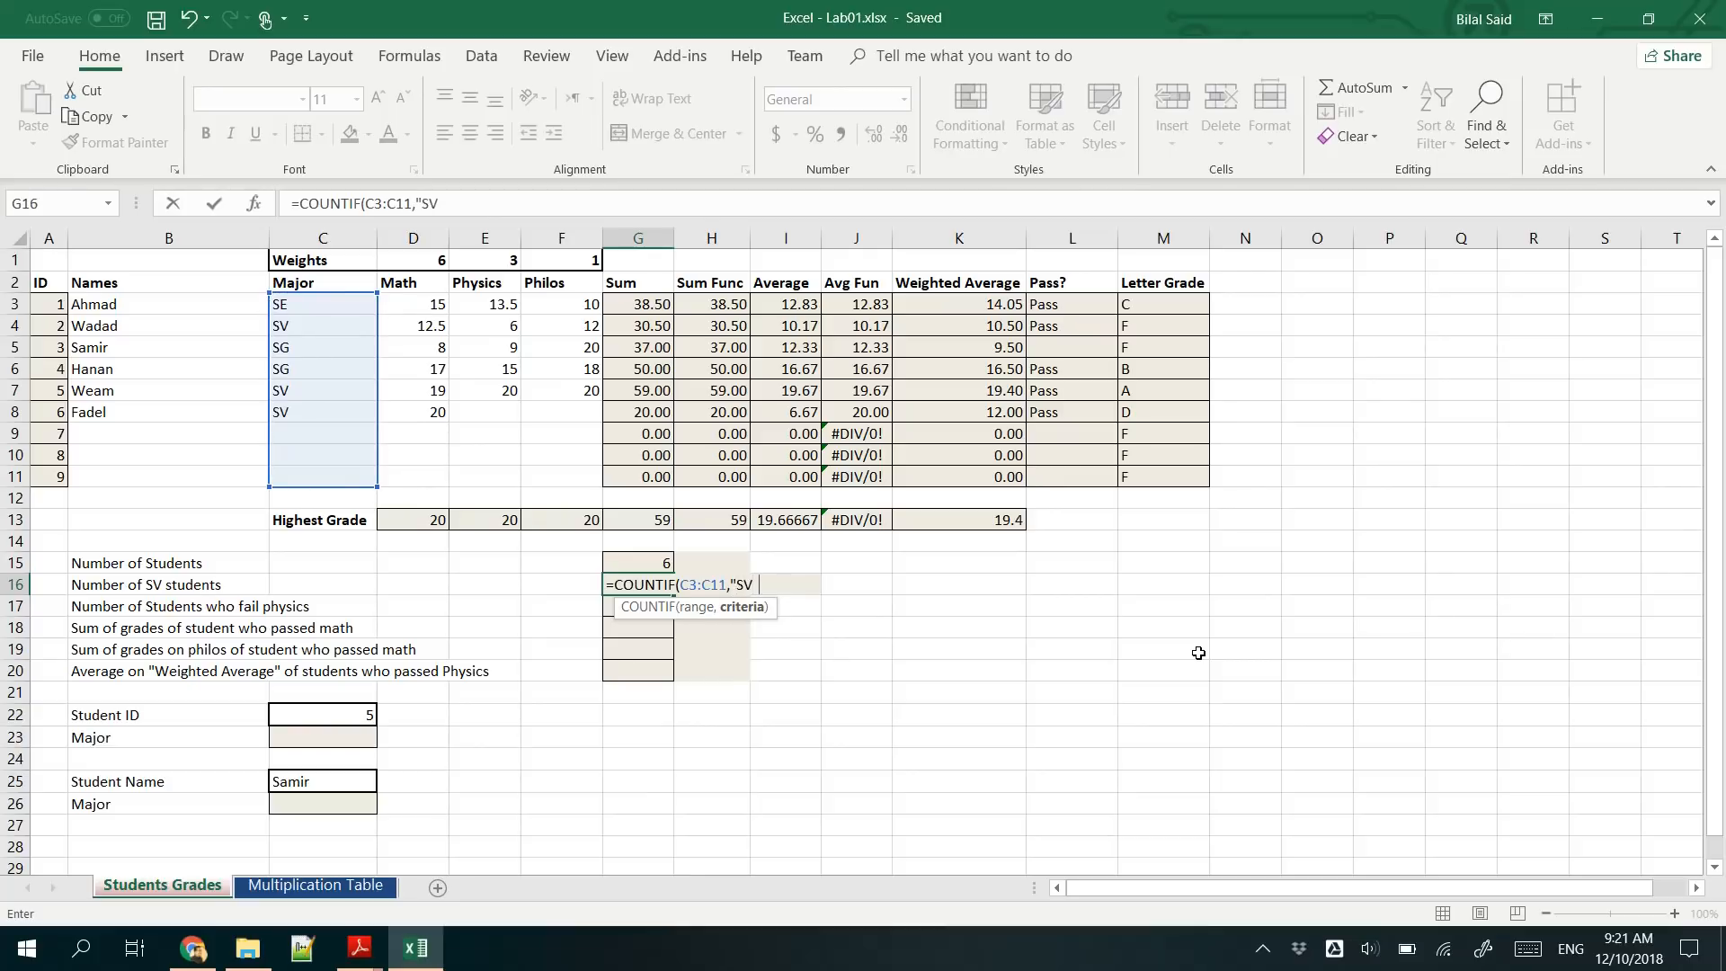
type("\")")
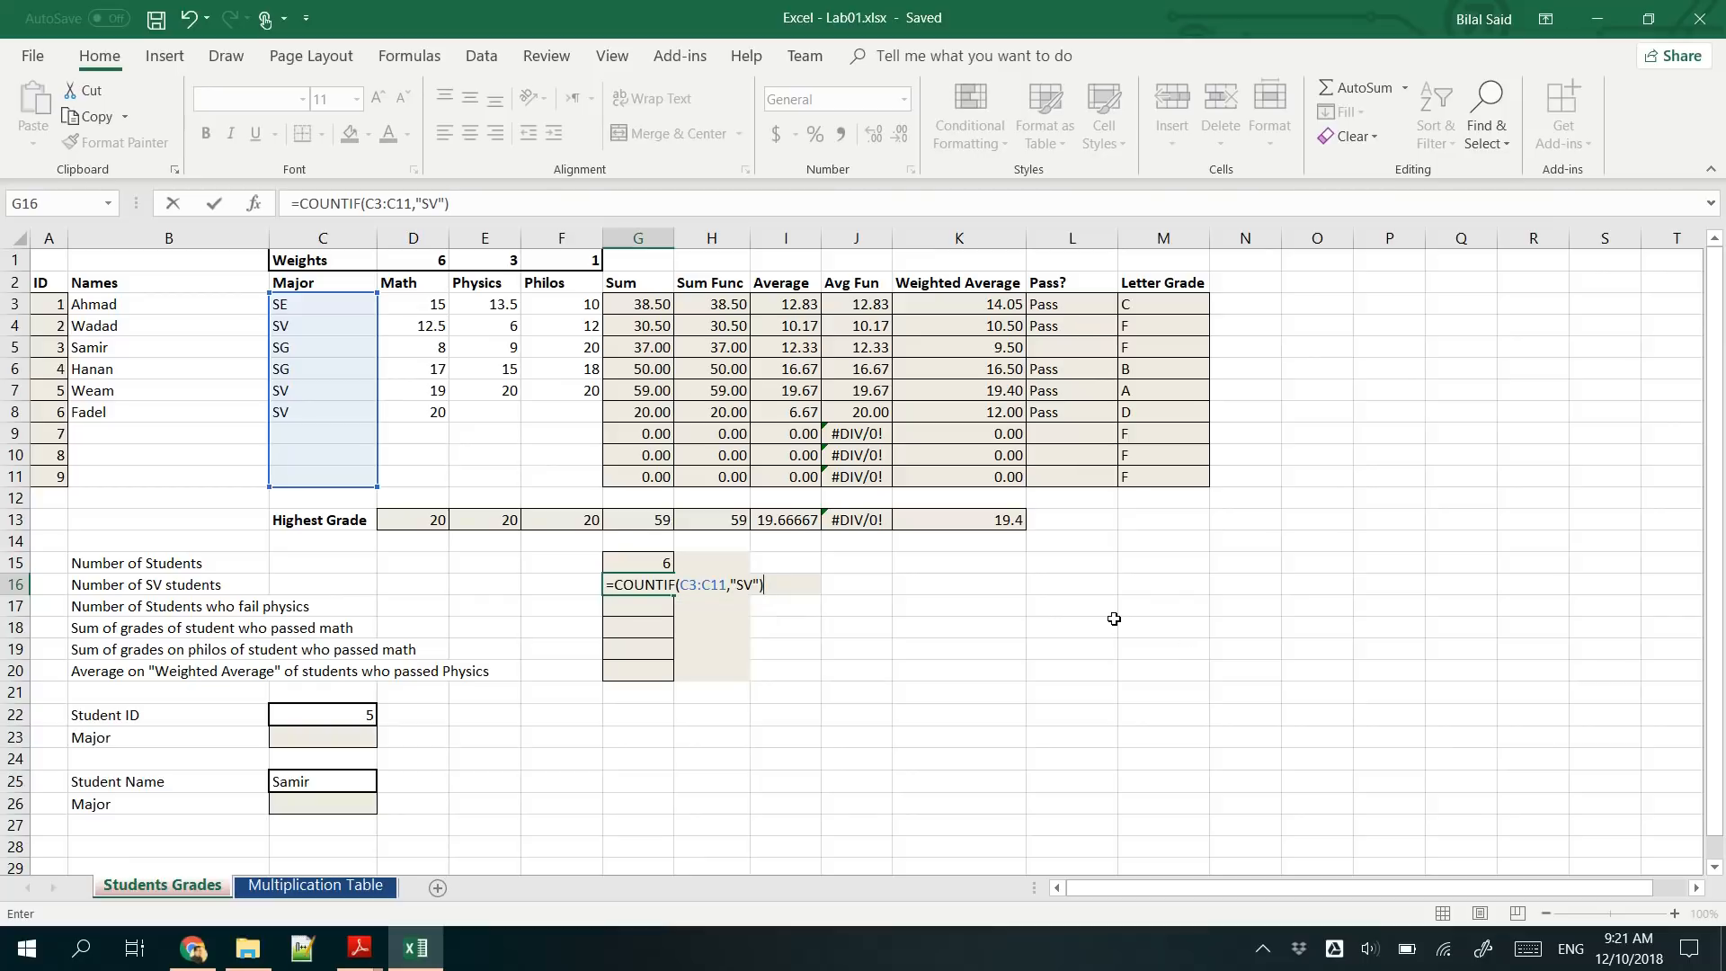
key("Return")
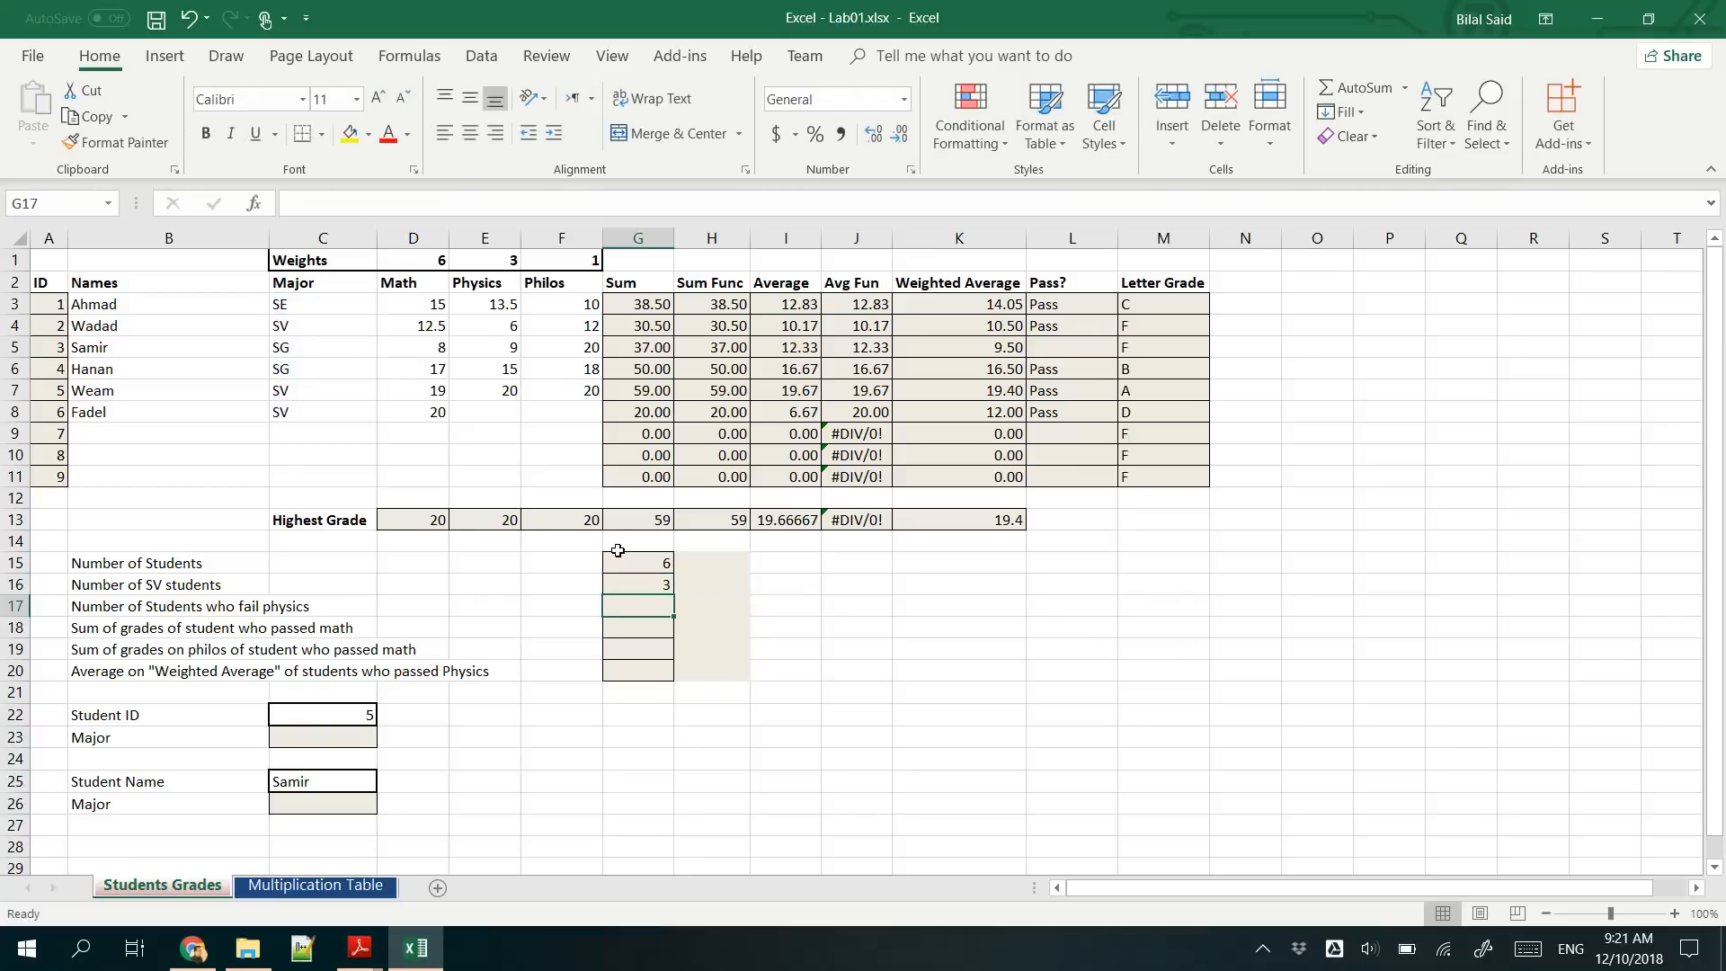
- Check the G16 formula, test it by changing the major in C5 to SV, and undo that change
left_click(635, 585)
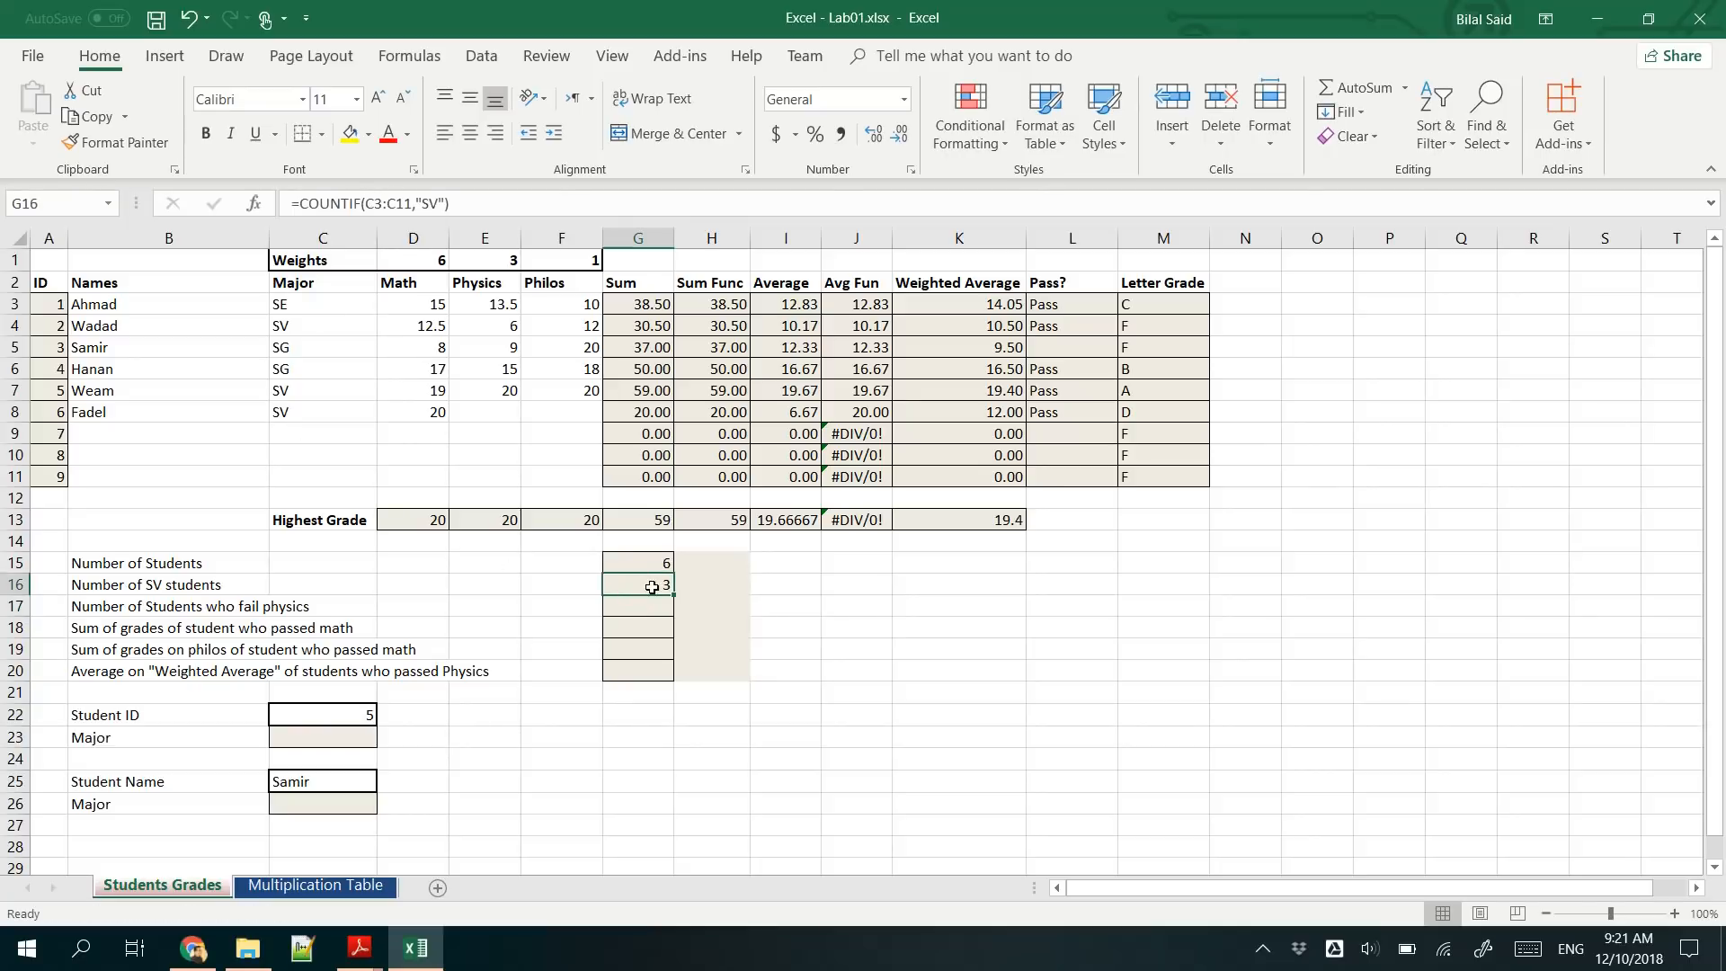
left_click(317, 433)
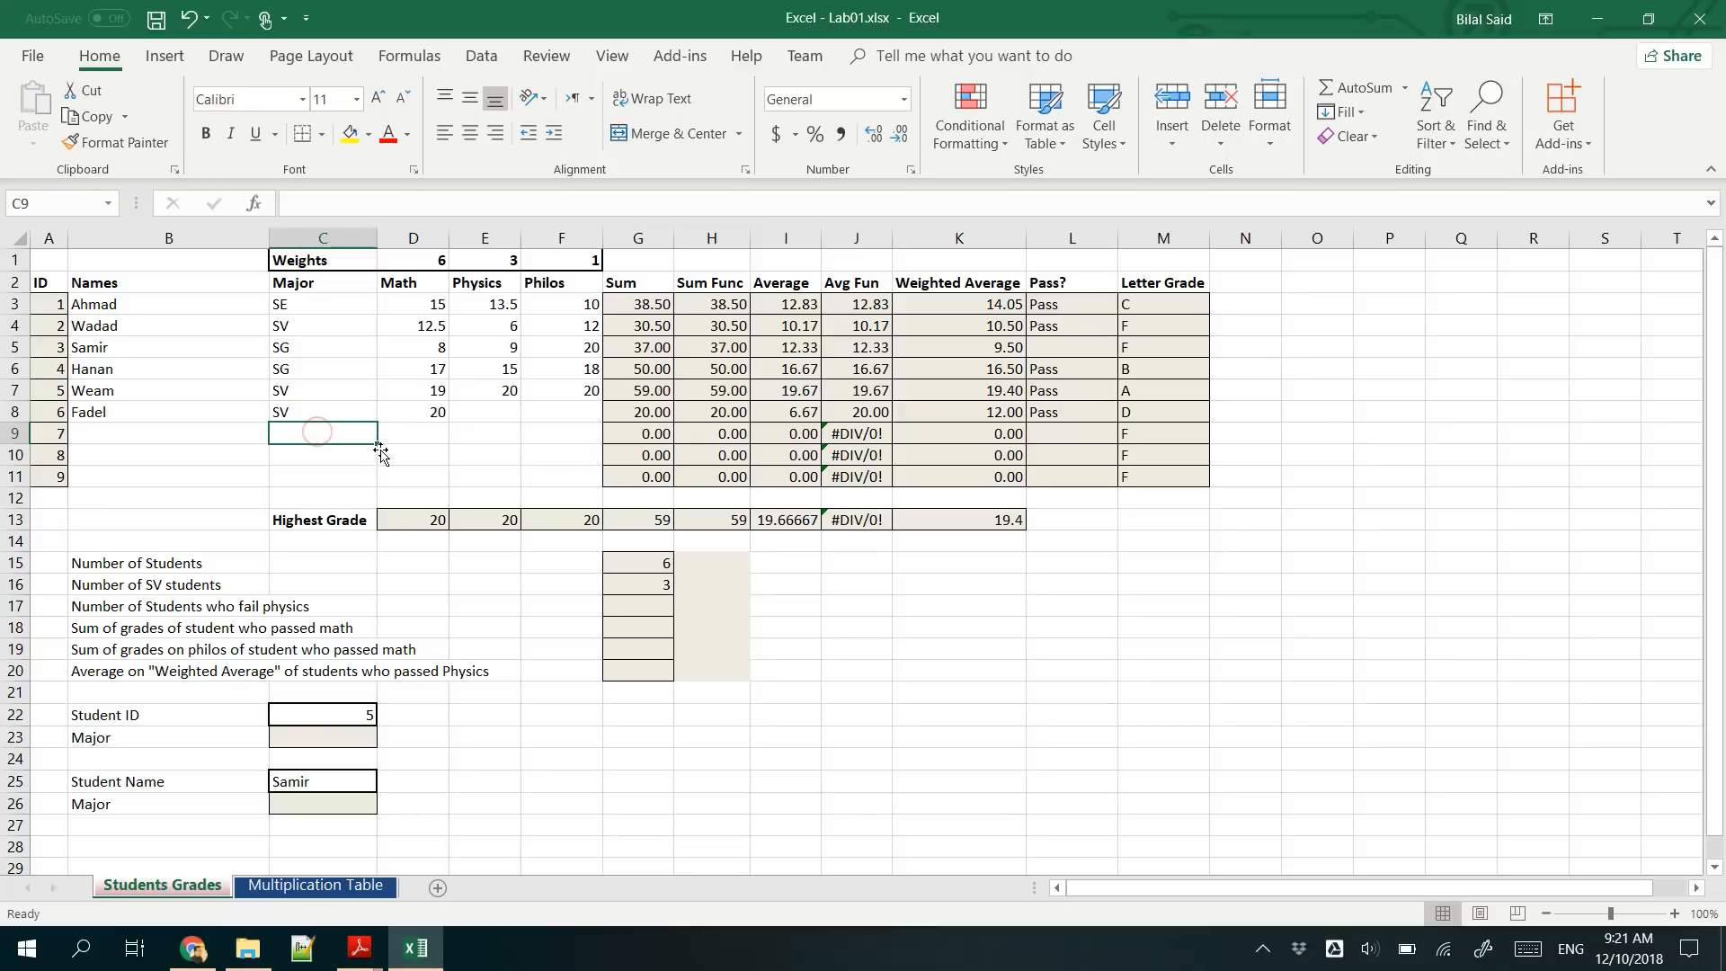
left_click(333, 353)
type("SV")
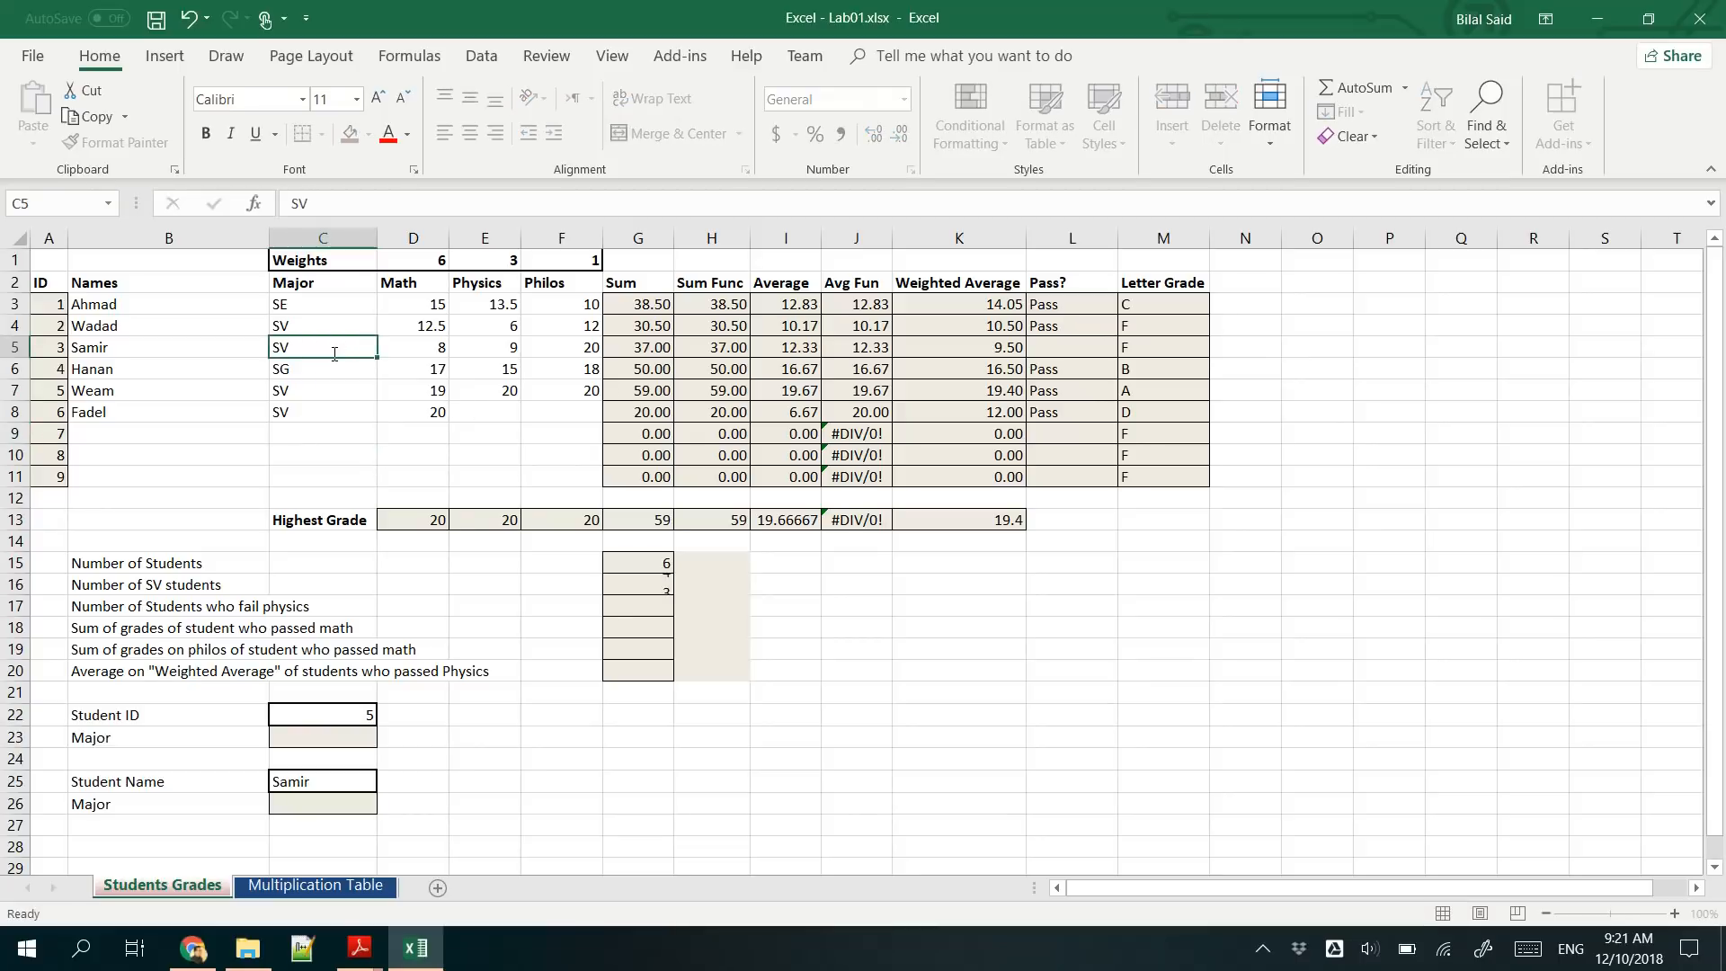
key("Return")
key("ctrl+z")
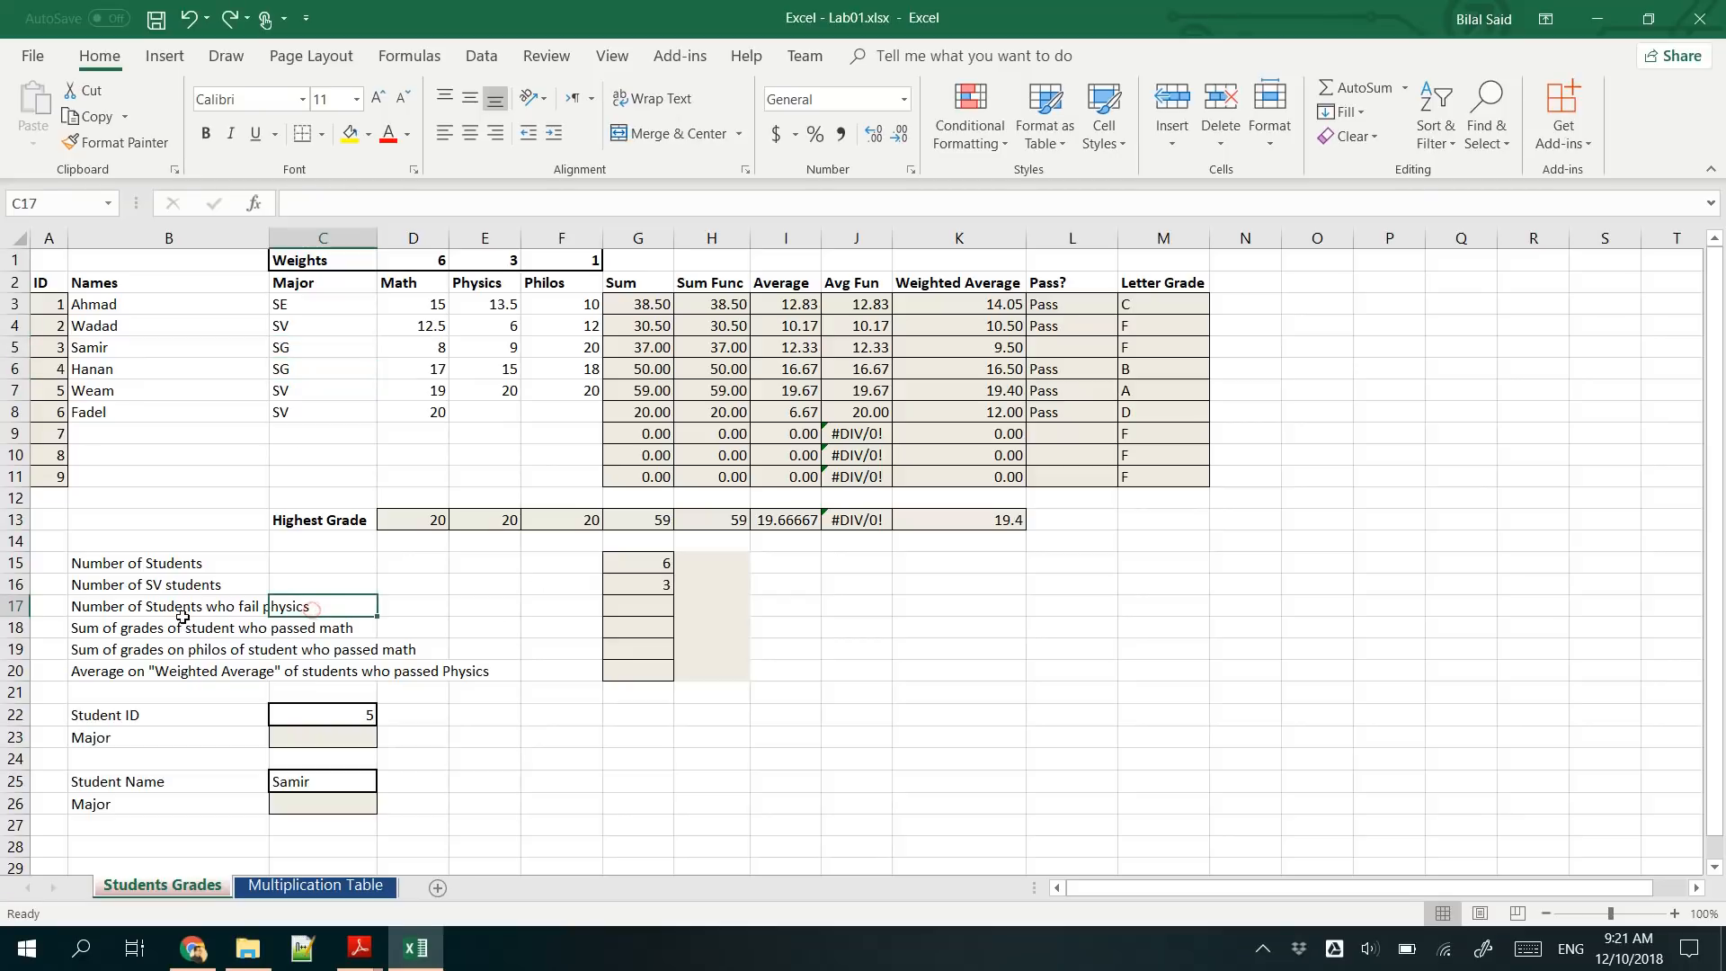
- Count the students who fail physics in G17 with =COUNTIF(E3:E11,"<10")
left_click(108, 607)
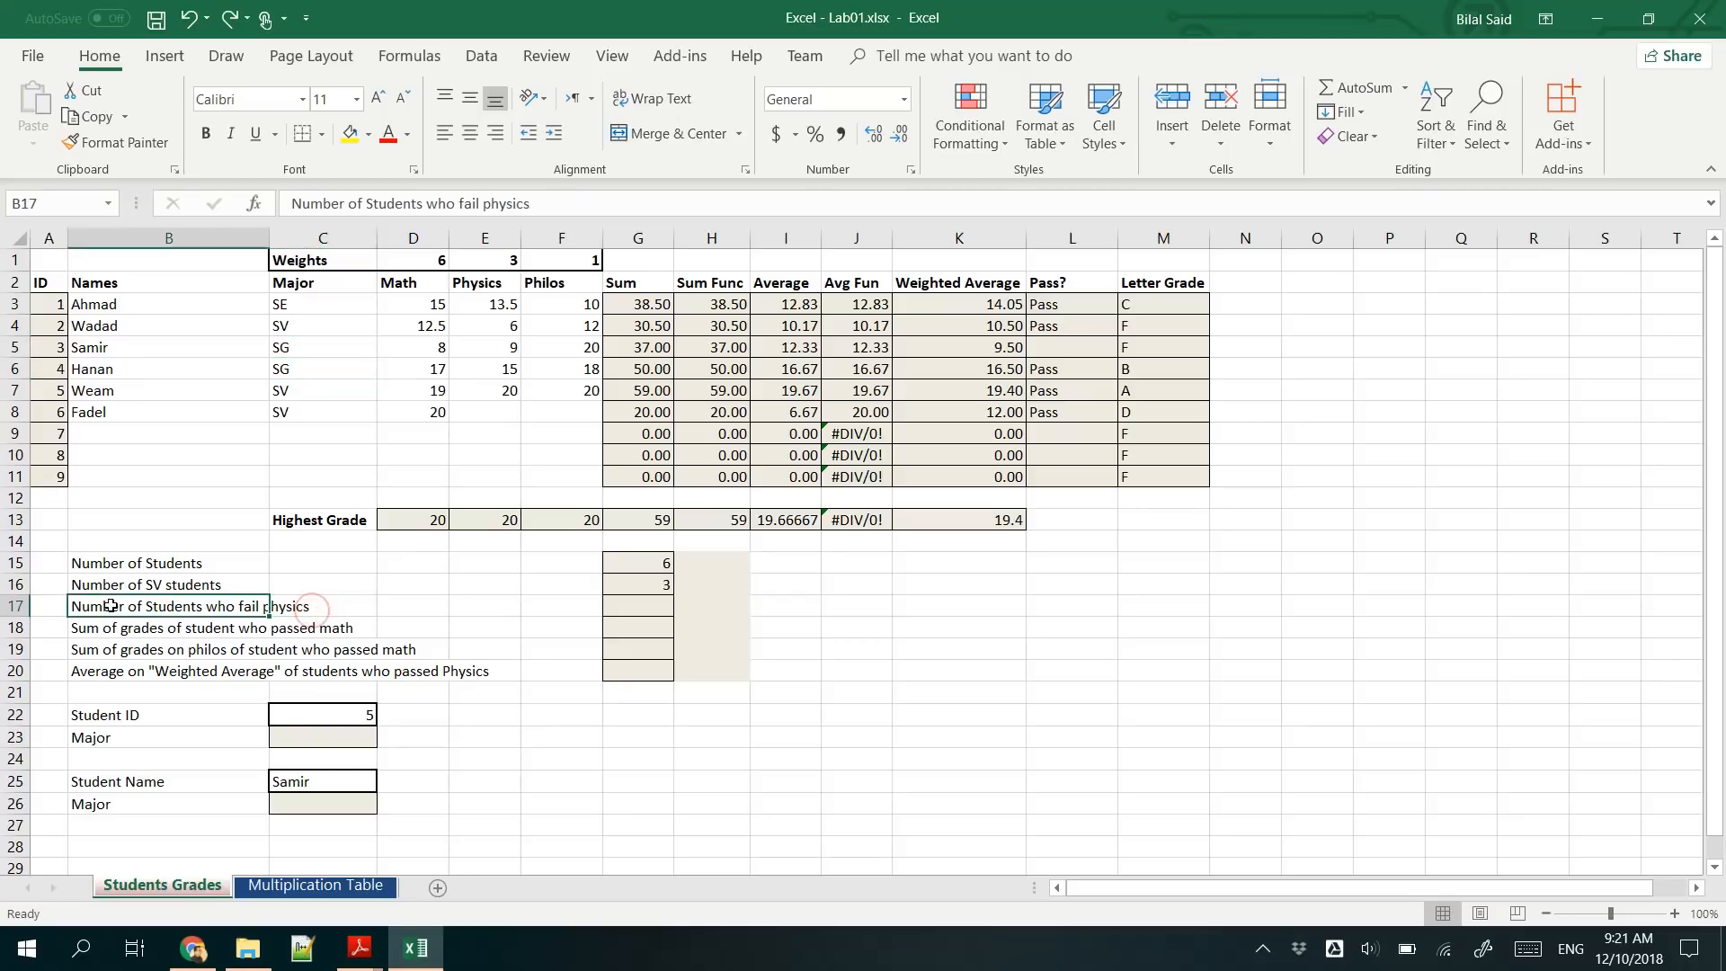
left_click(660, 608)
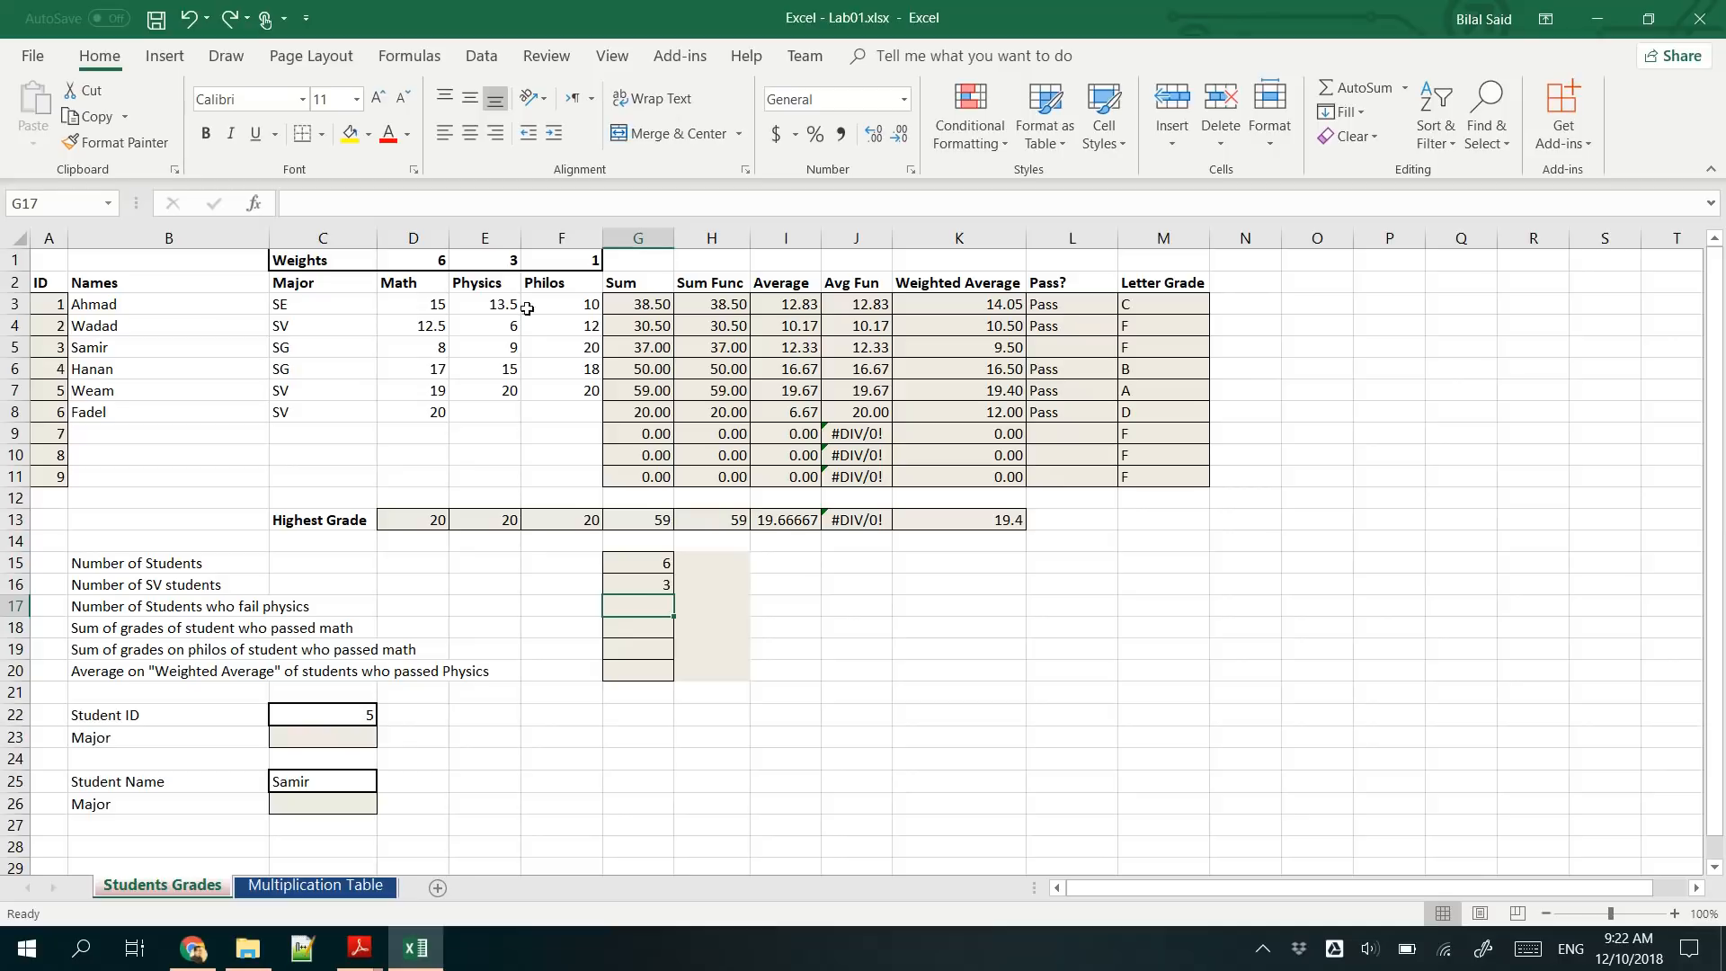
left_click_drag(508, 305, 499, 478)
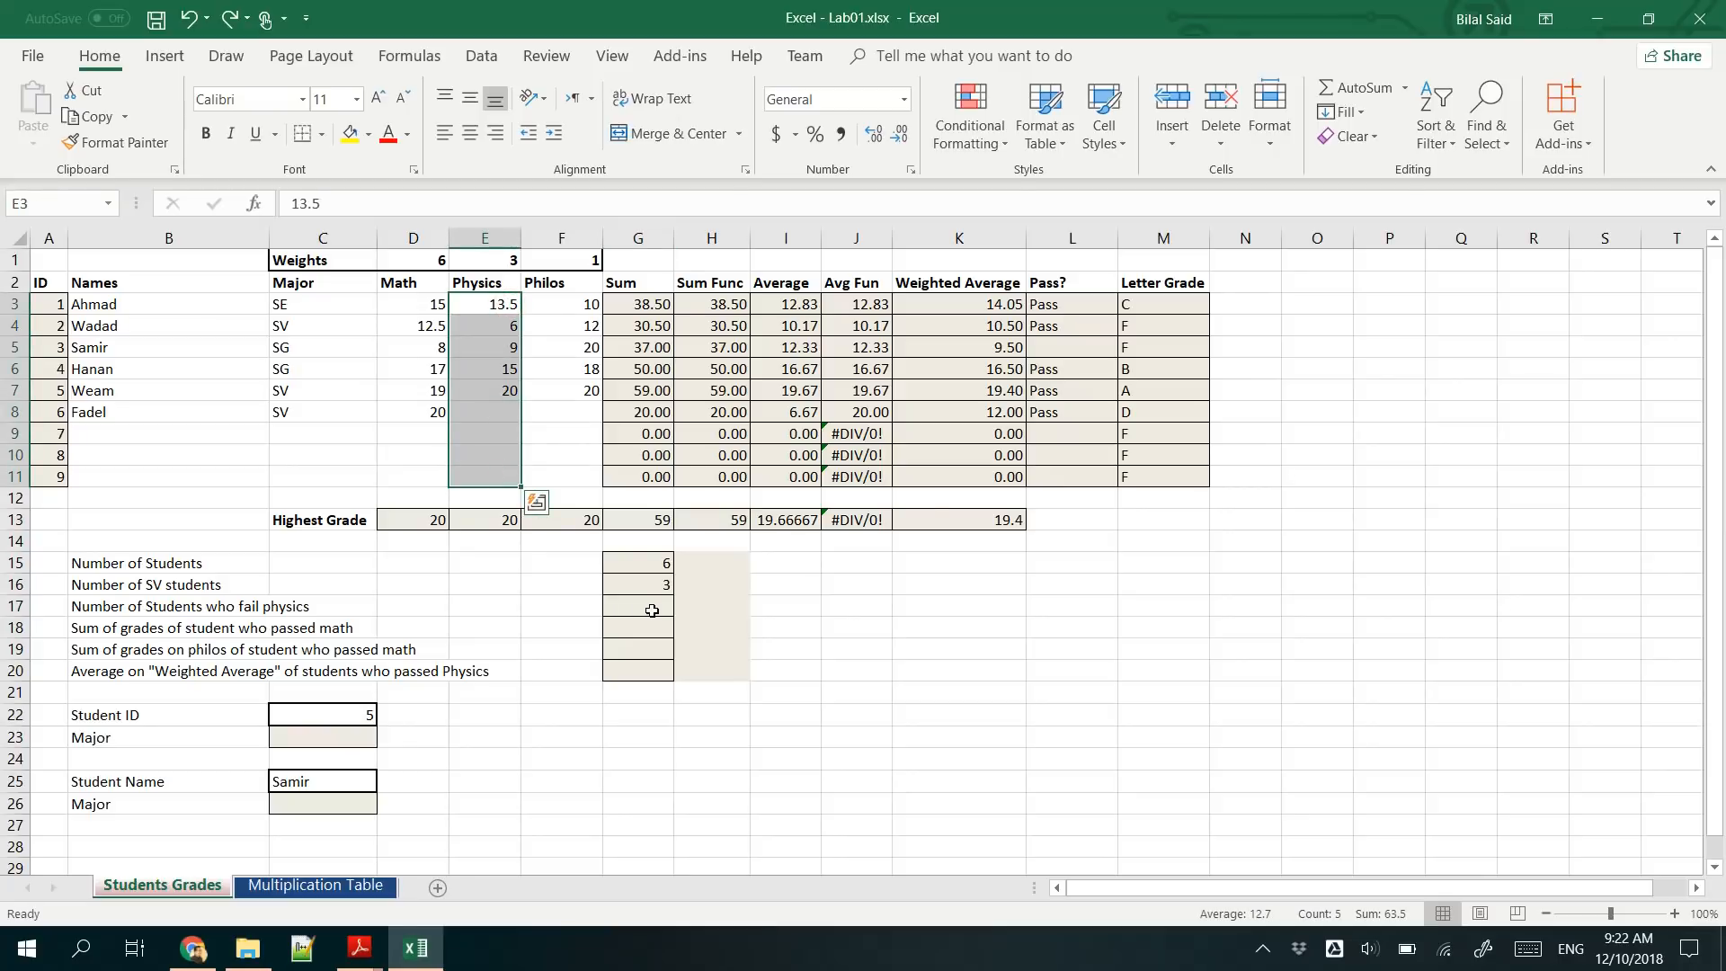
left_click(651, 611)
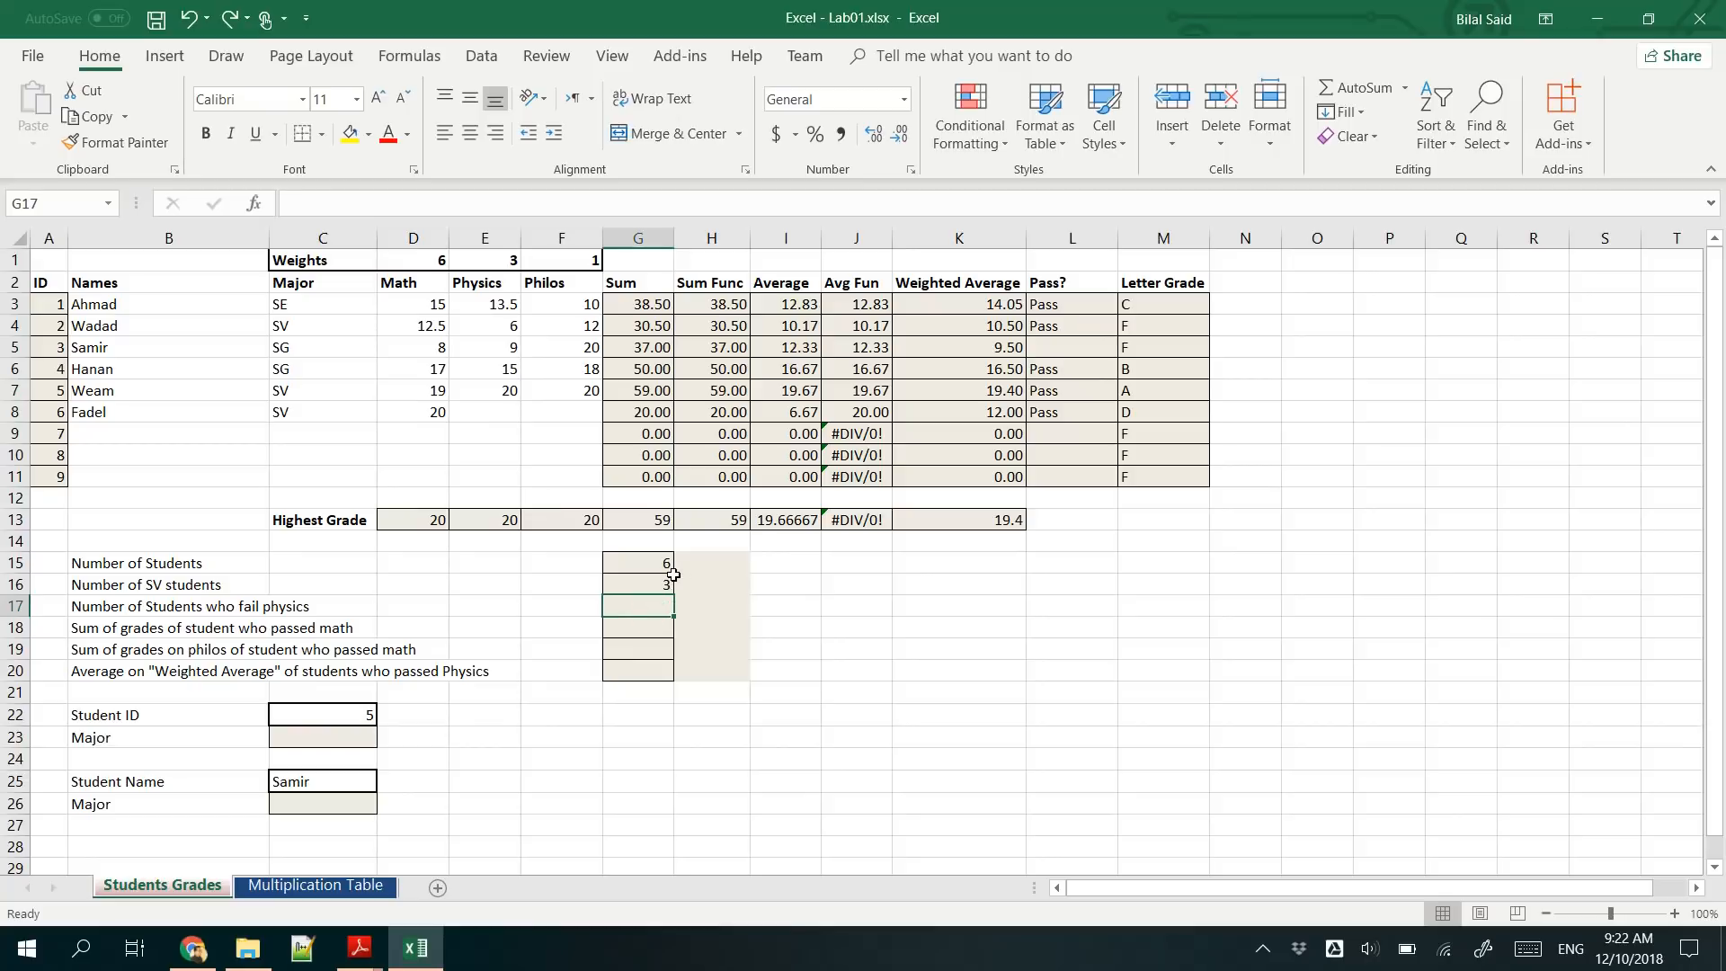
type("=COUN")
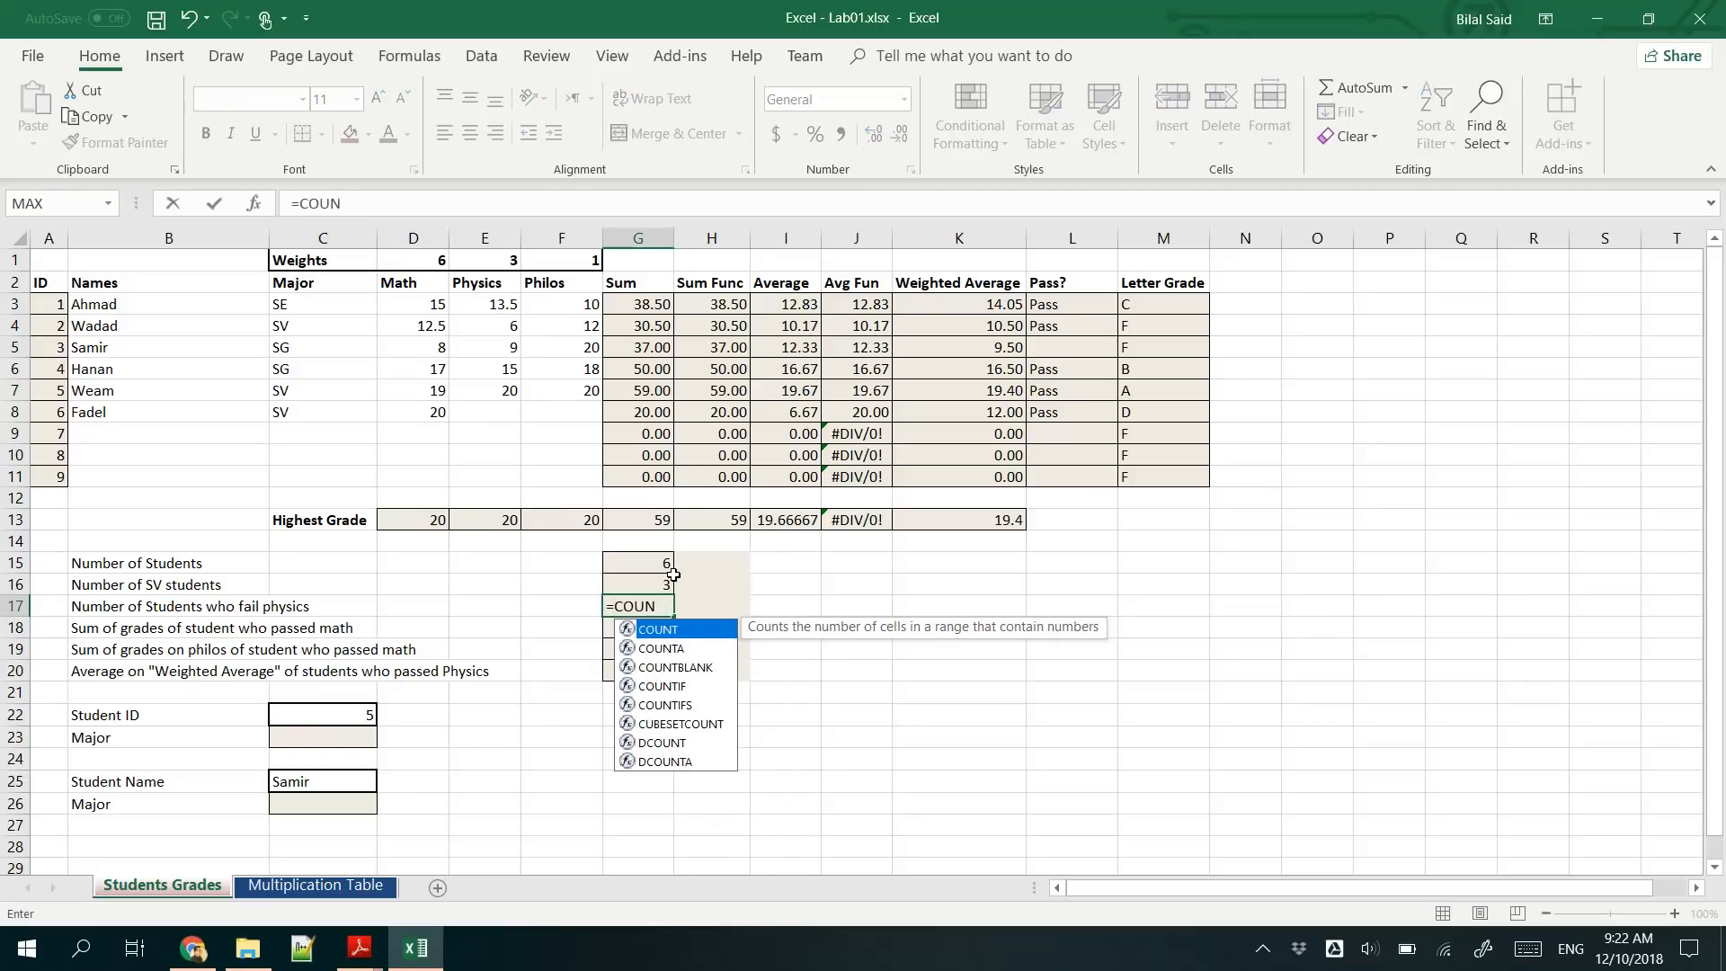
double_click(662, 686)
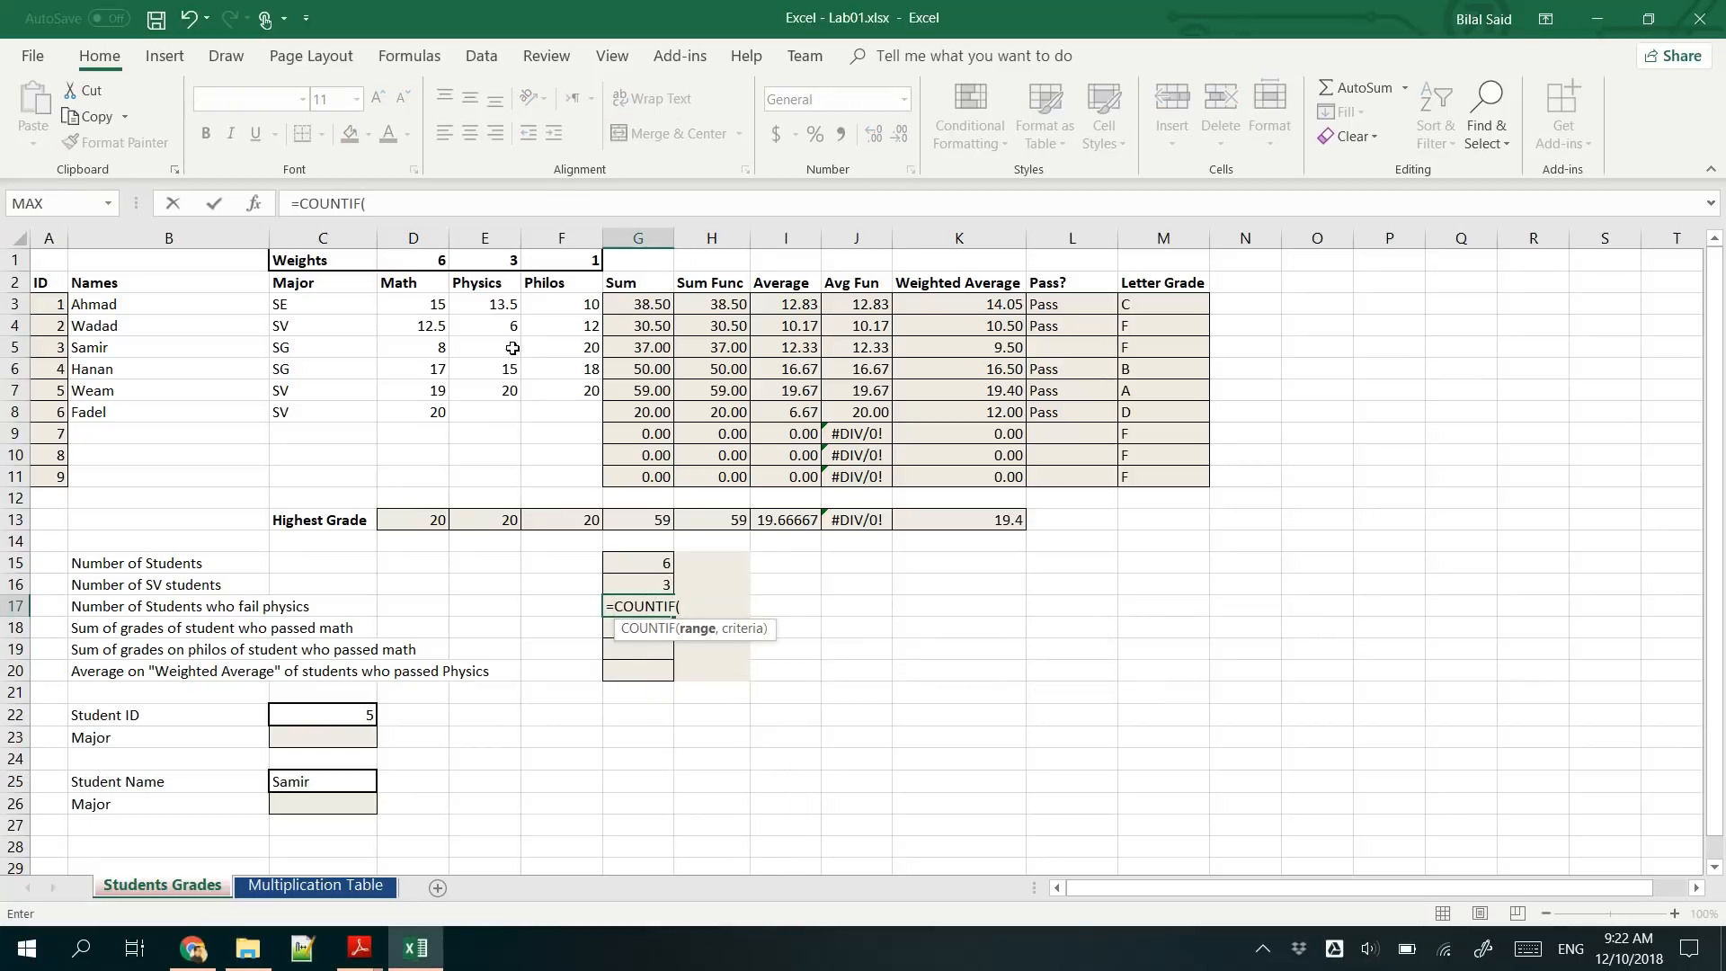
left_click_drag(500, 306, 511, 478)
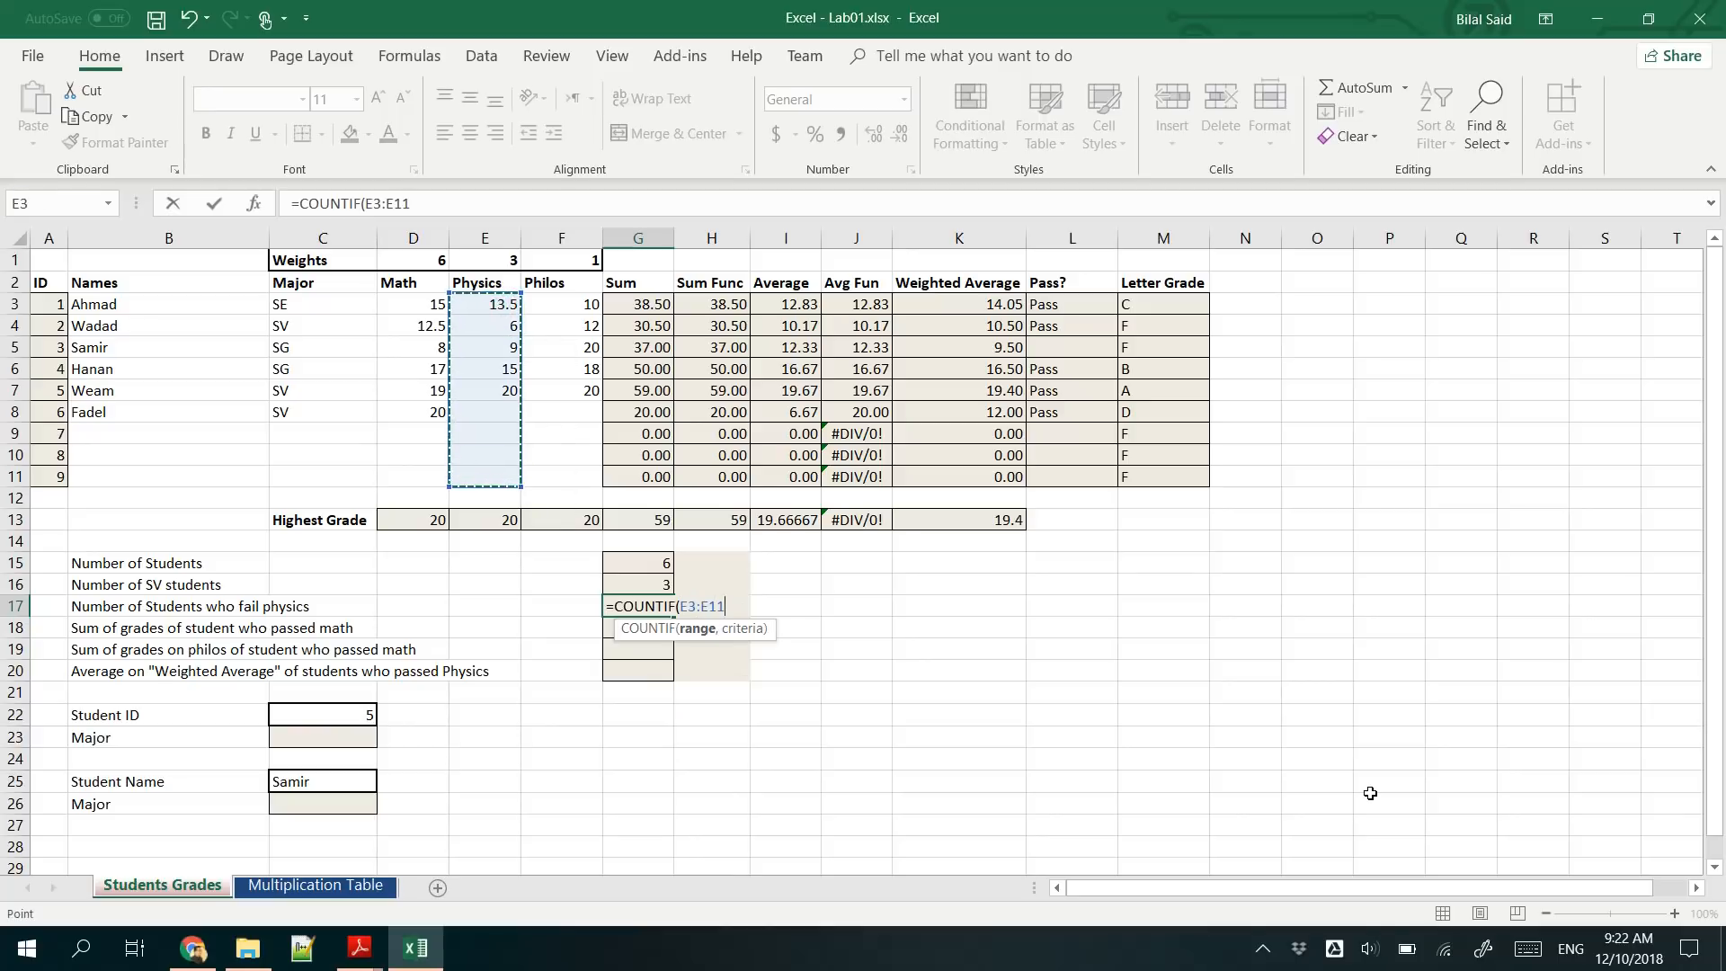
type(", ")
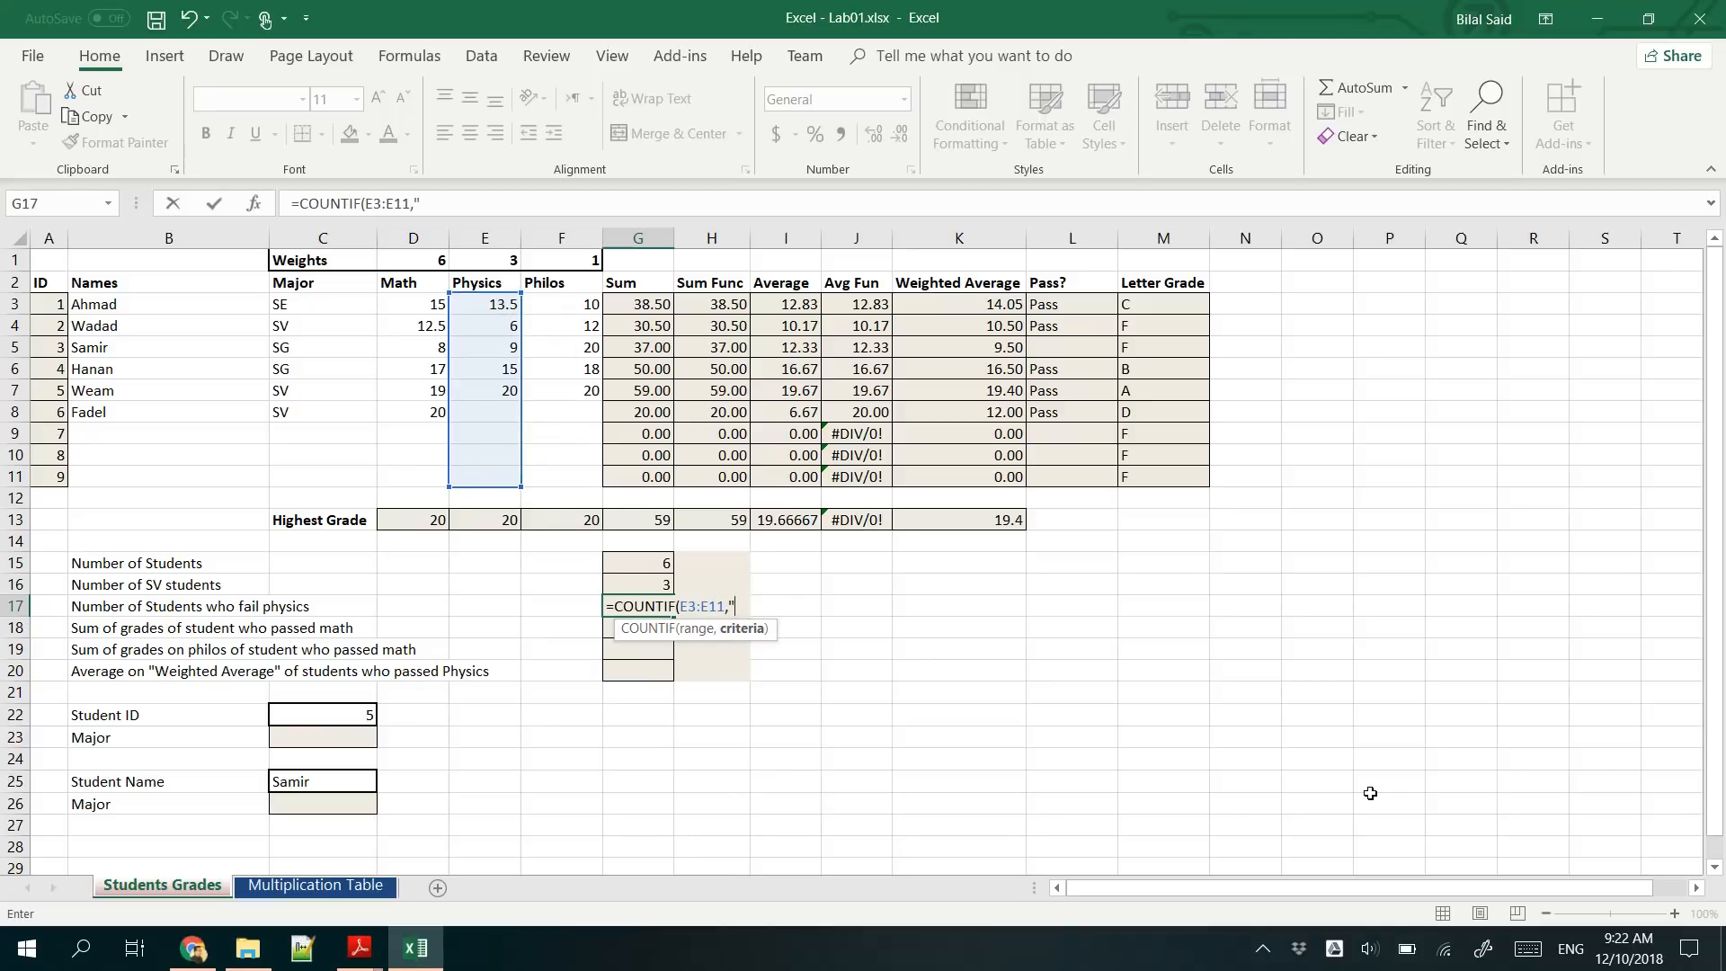
type("\"<10\")")
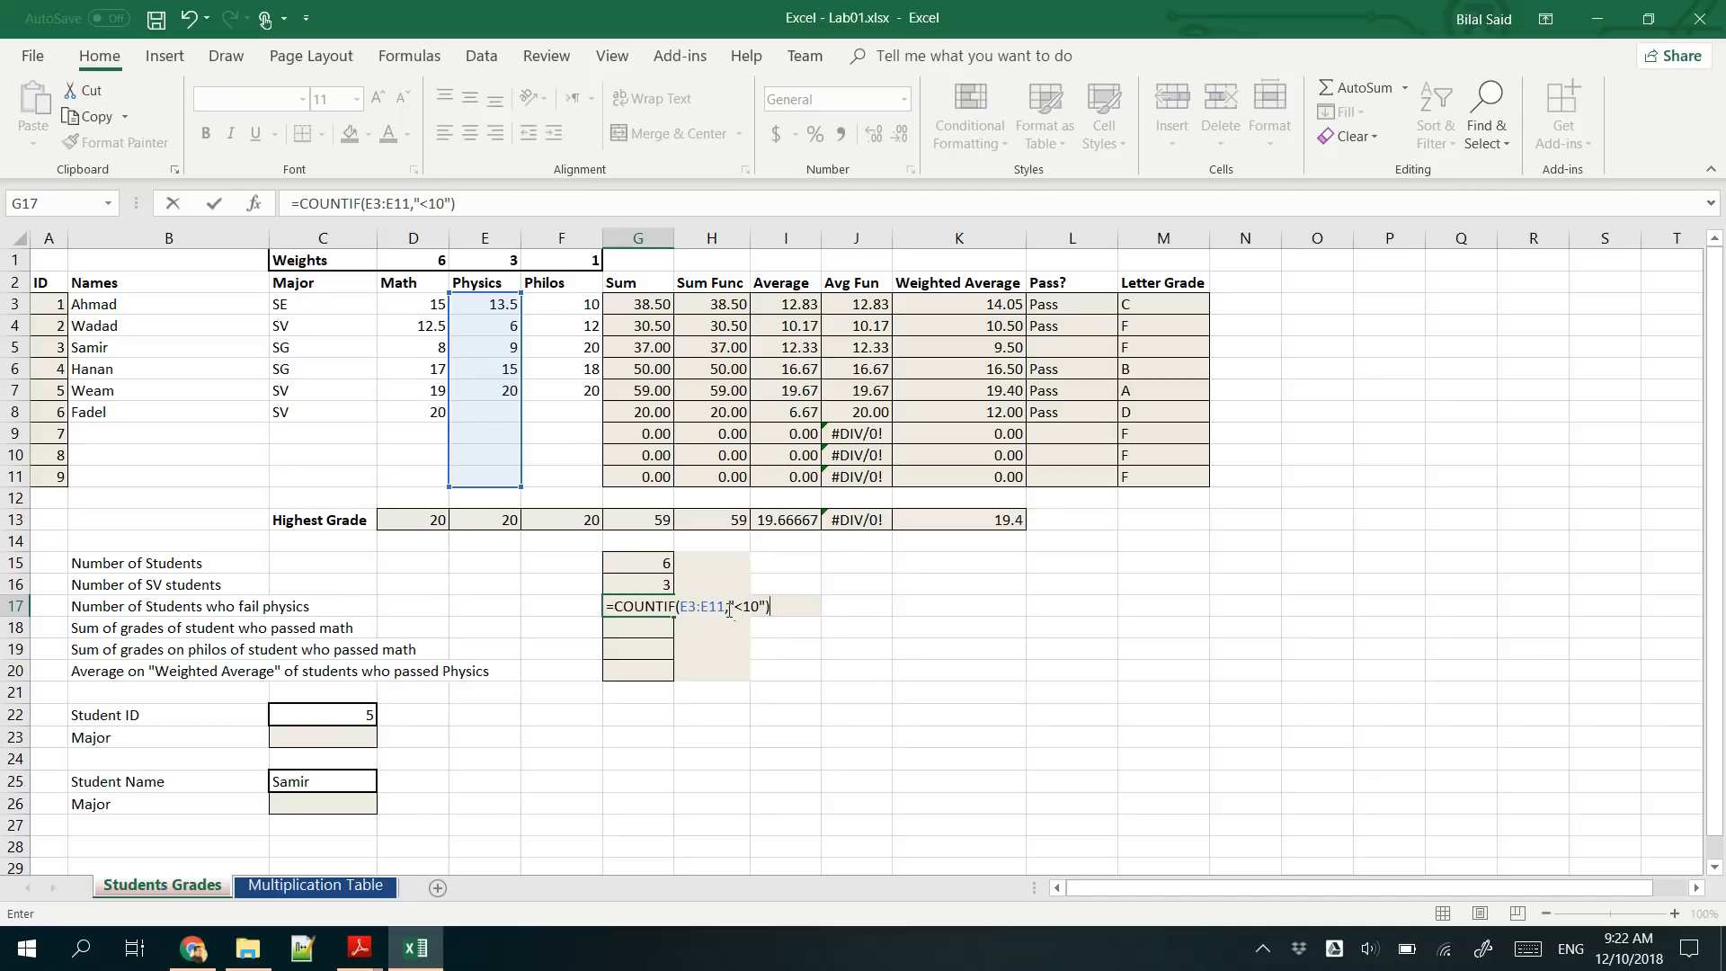
left_click_drag(732, 606, 762, 608)
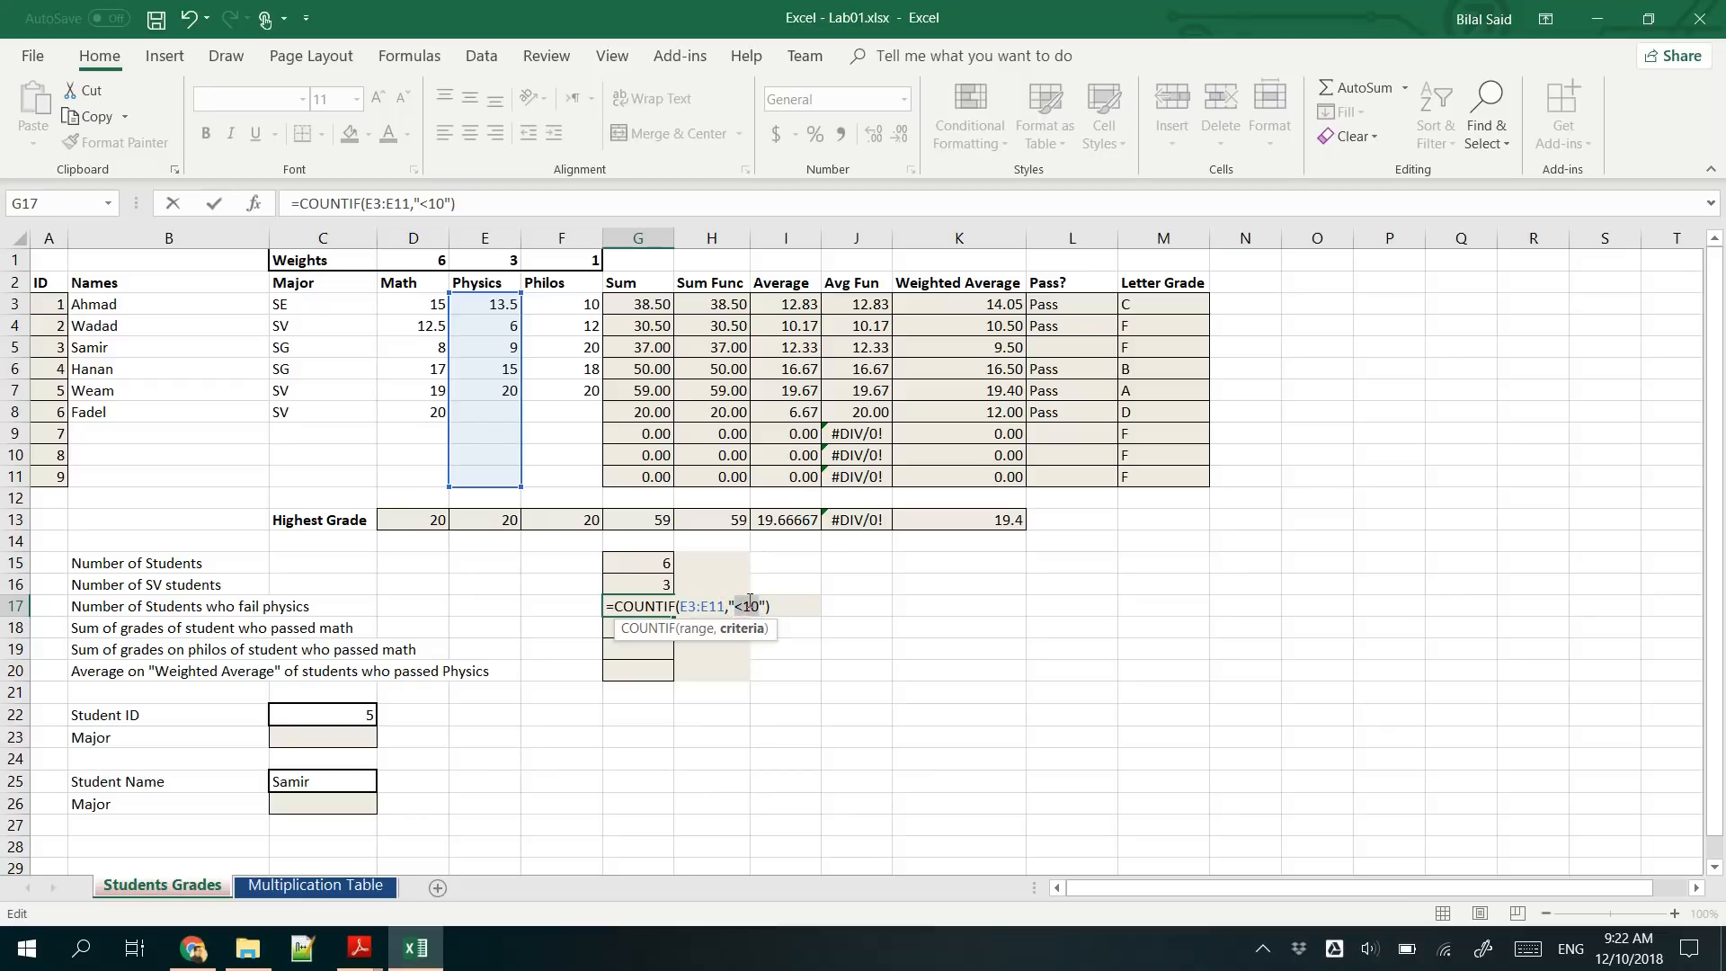
left_click(729, 606)
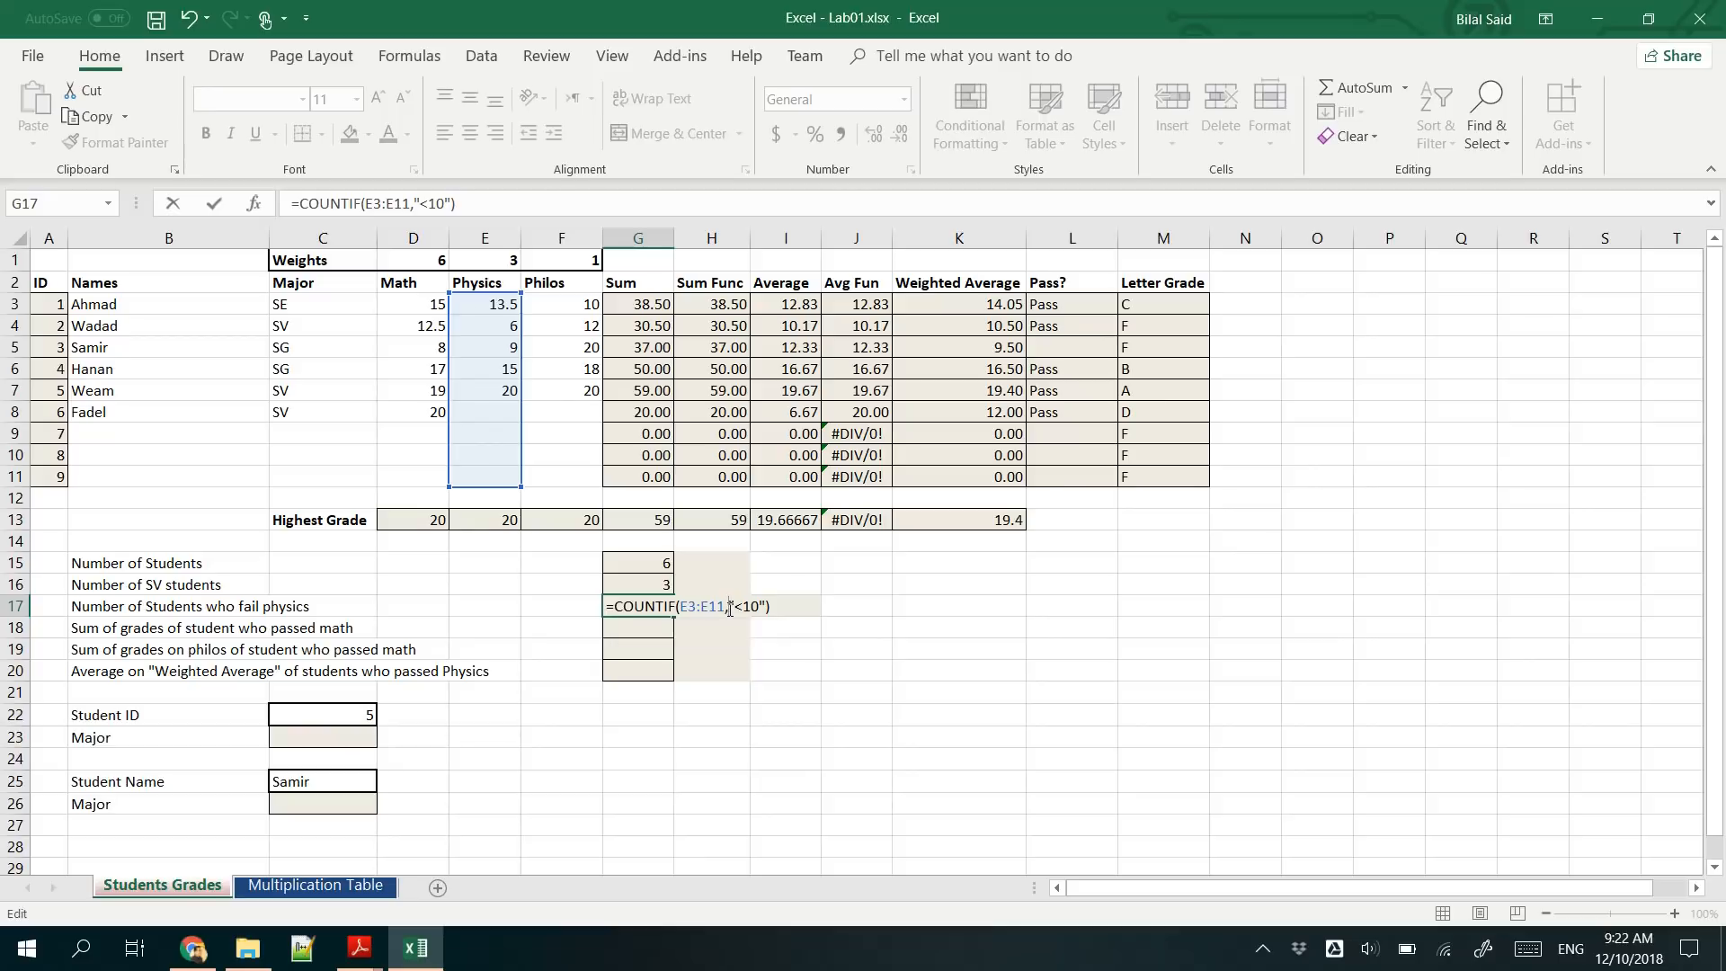
key("Return")
- Check the G17 formula, test it by setting the physics grade in E7 to 10 and then 9.5, and undo both changes
left_click(648, 604)
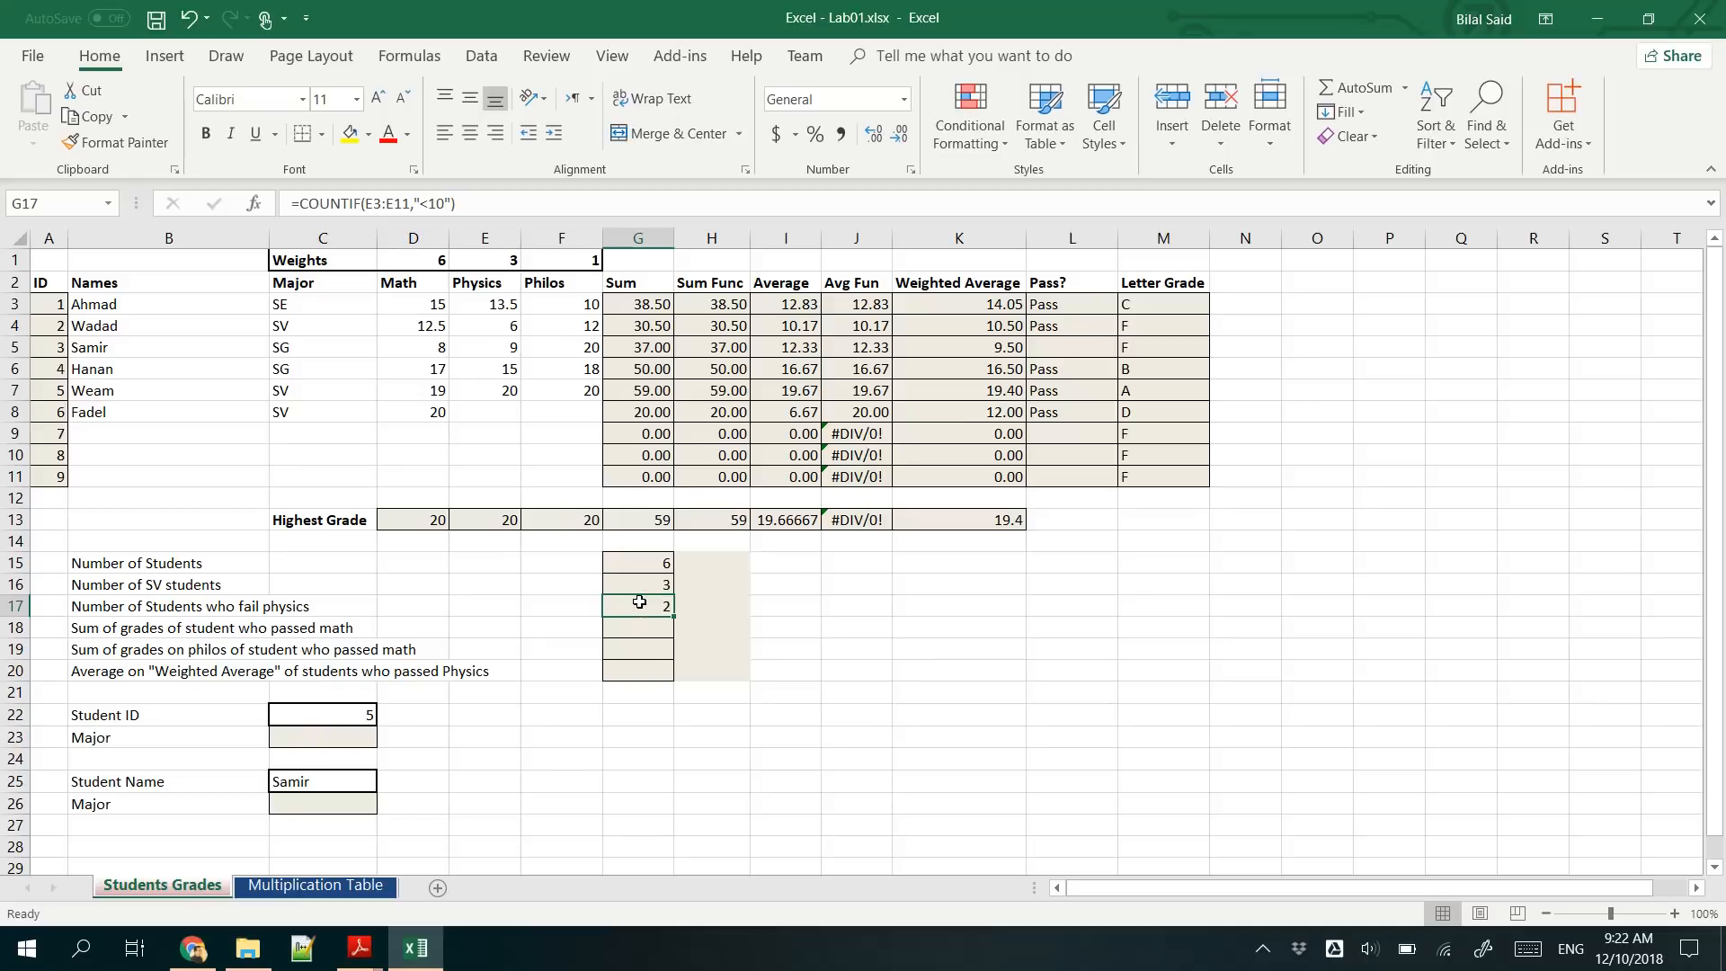
left_click(489, 338)
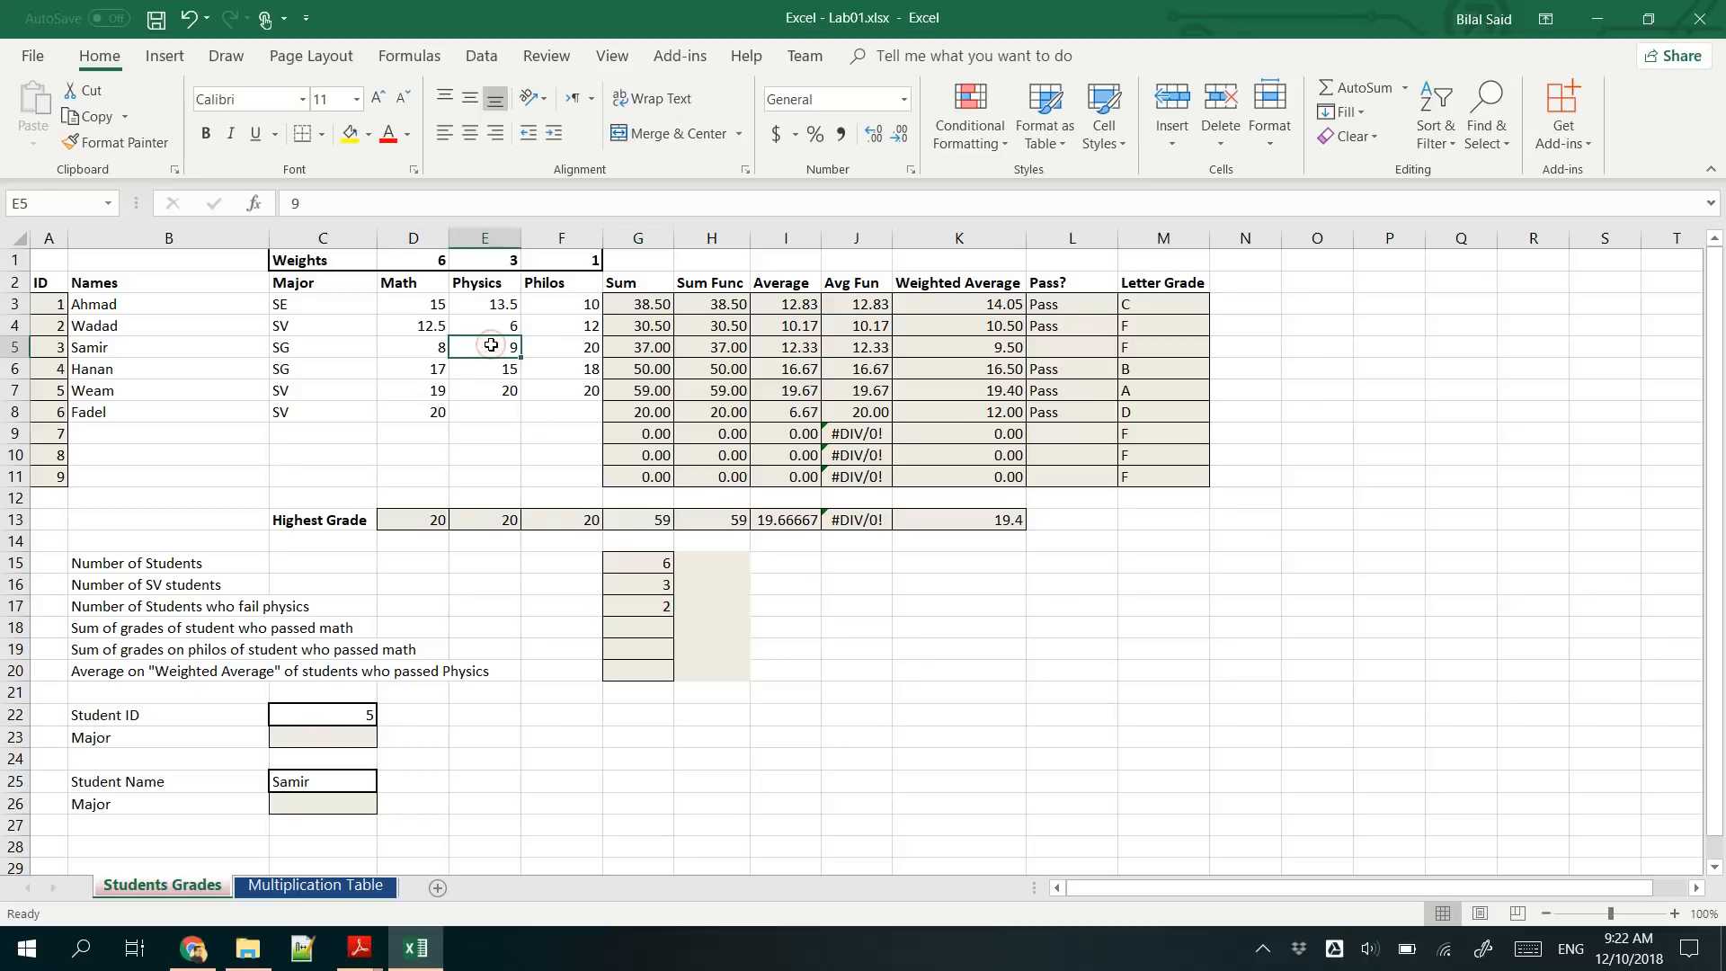
left_click(496, 394)
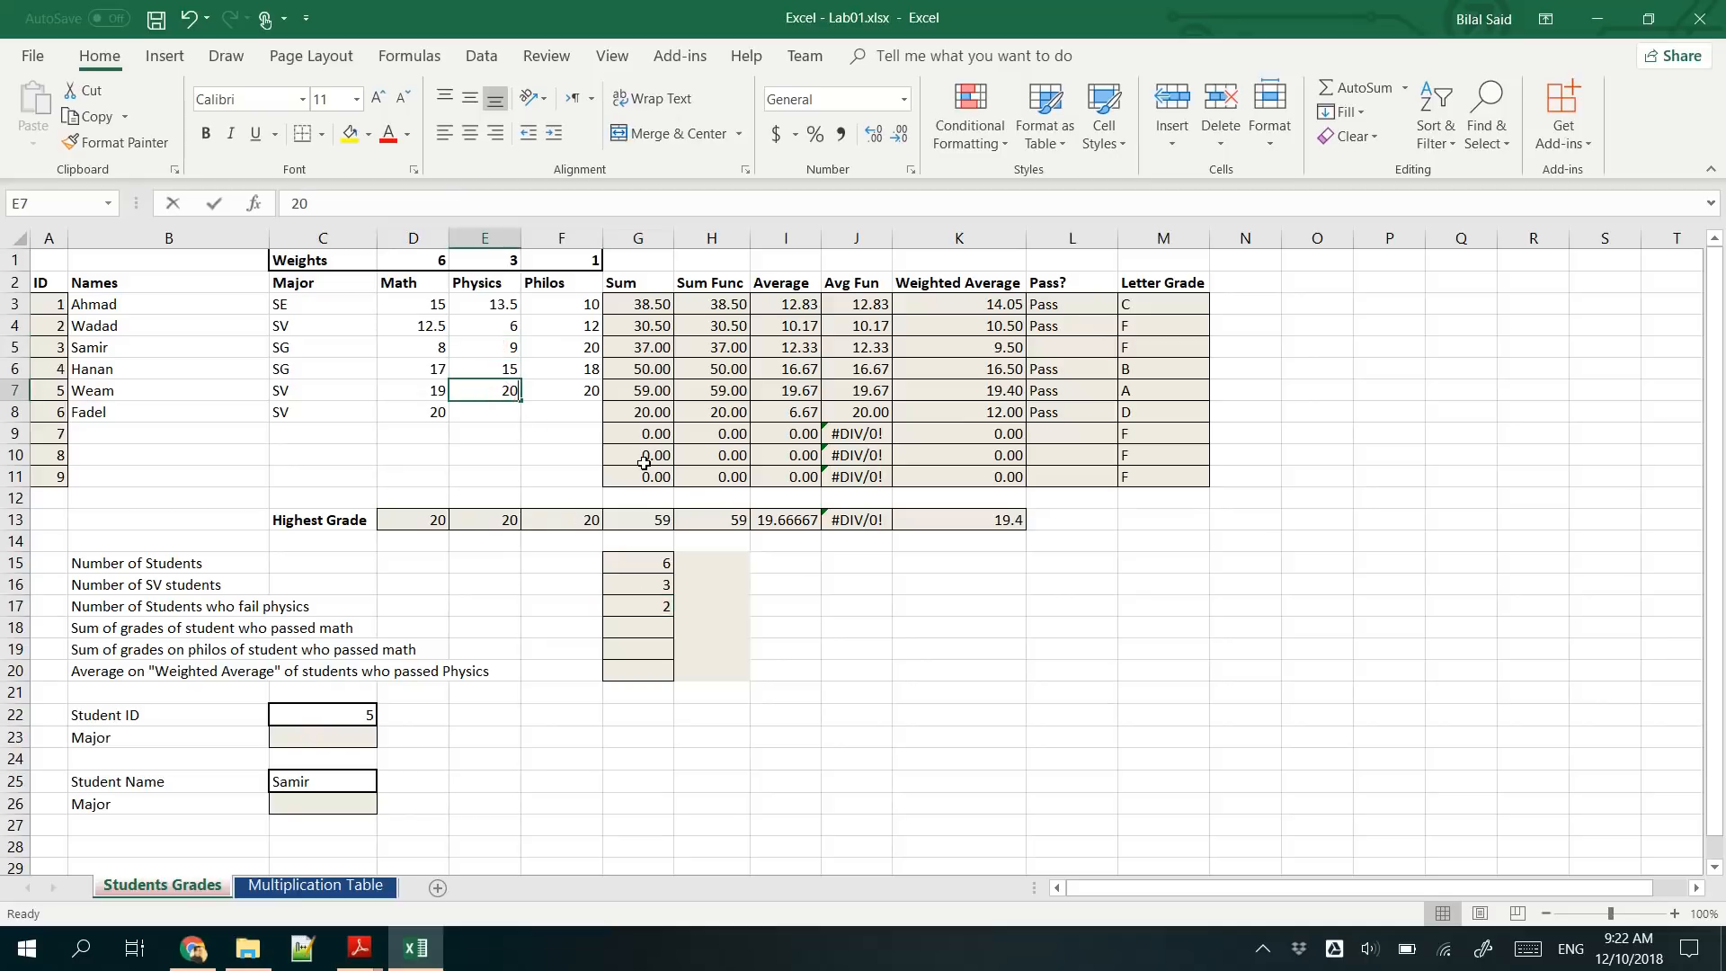
type("1")
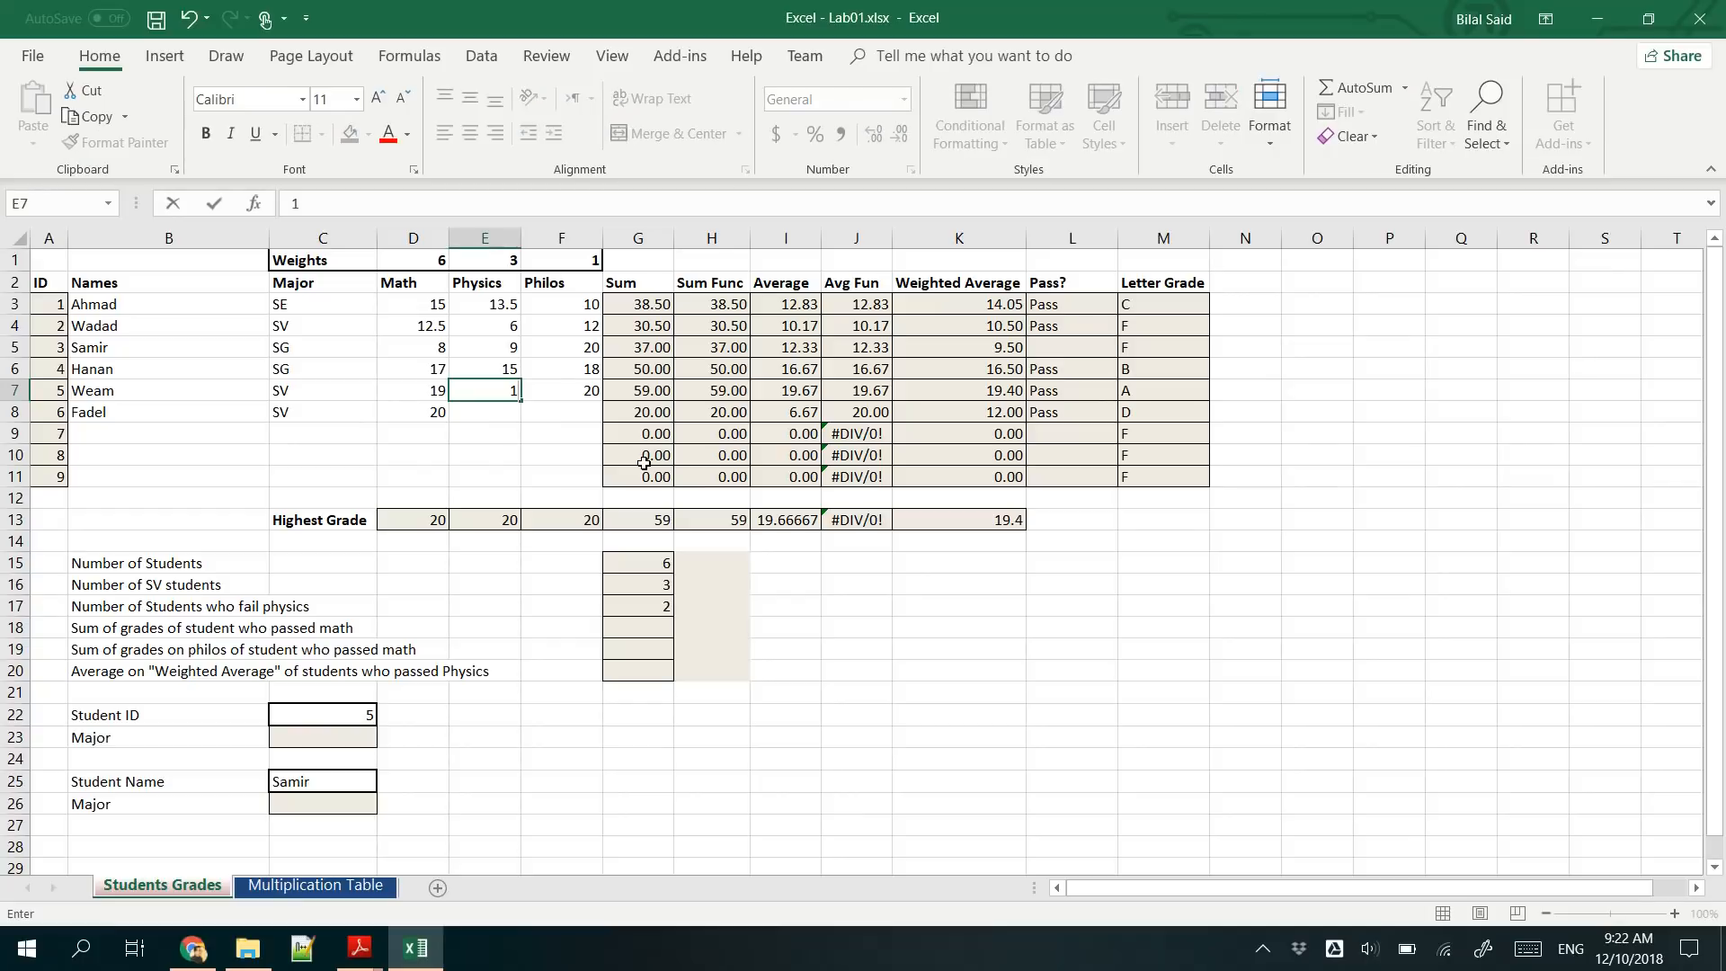
key("Return")
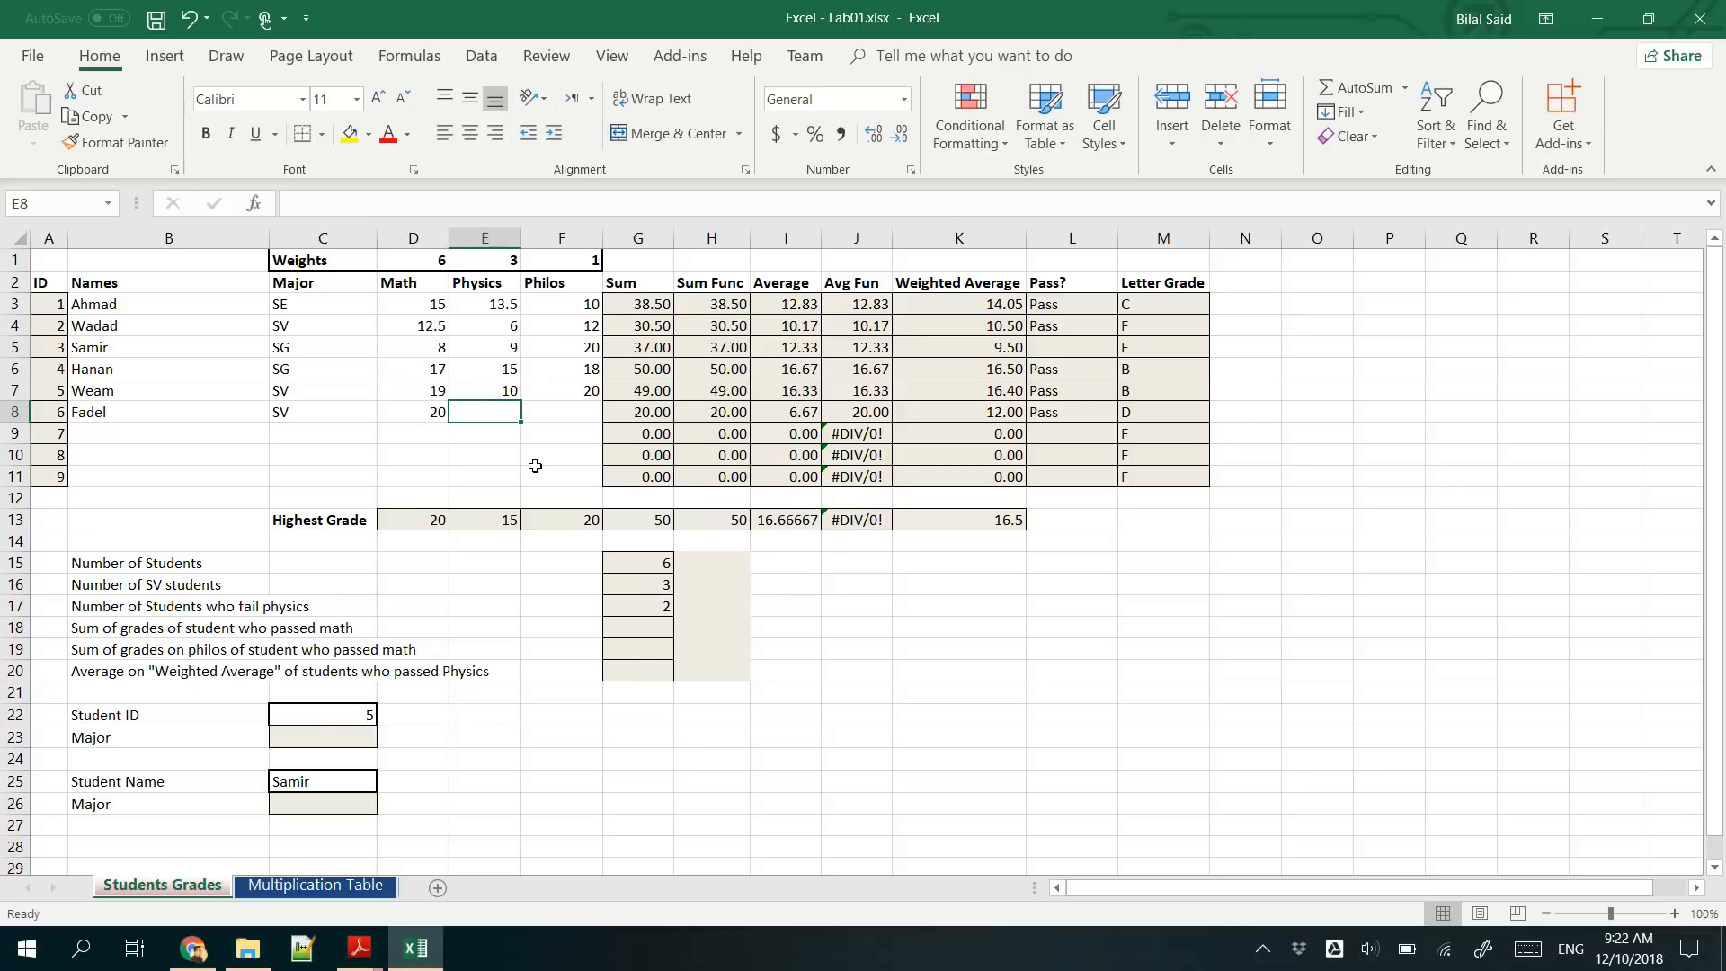
left_click(506, 399)
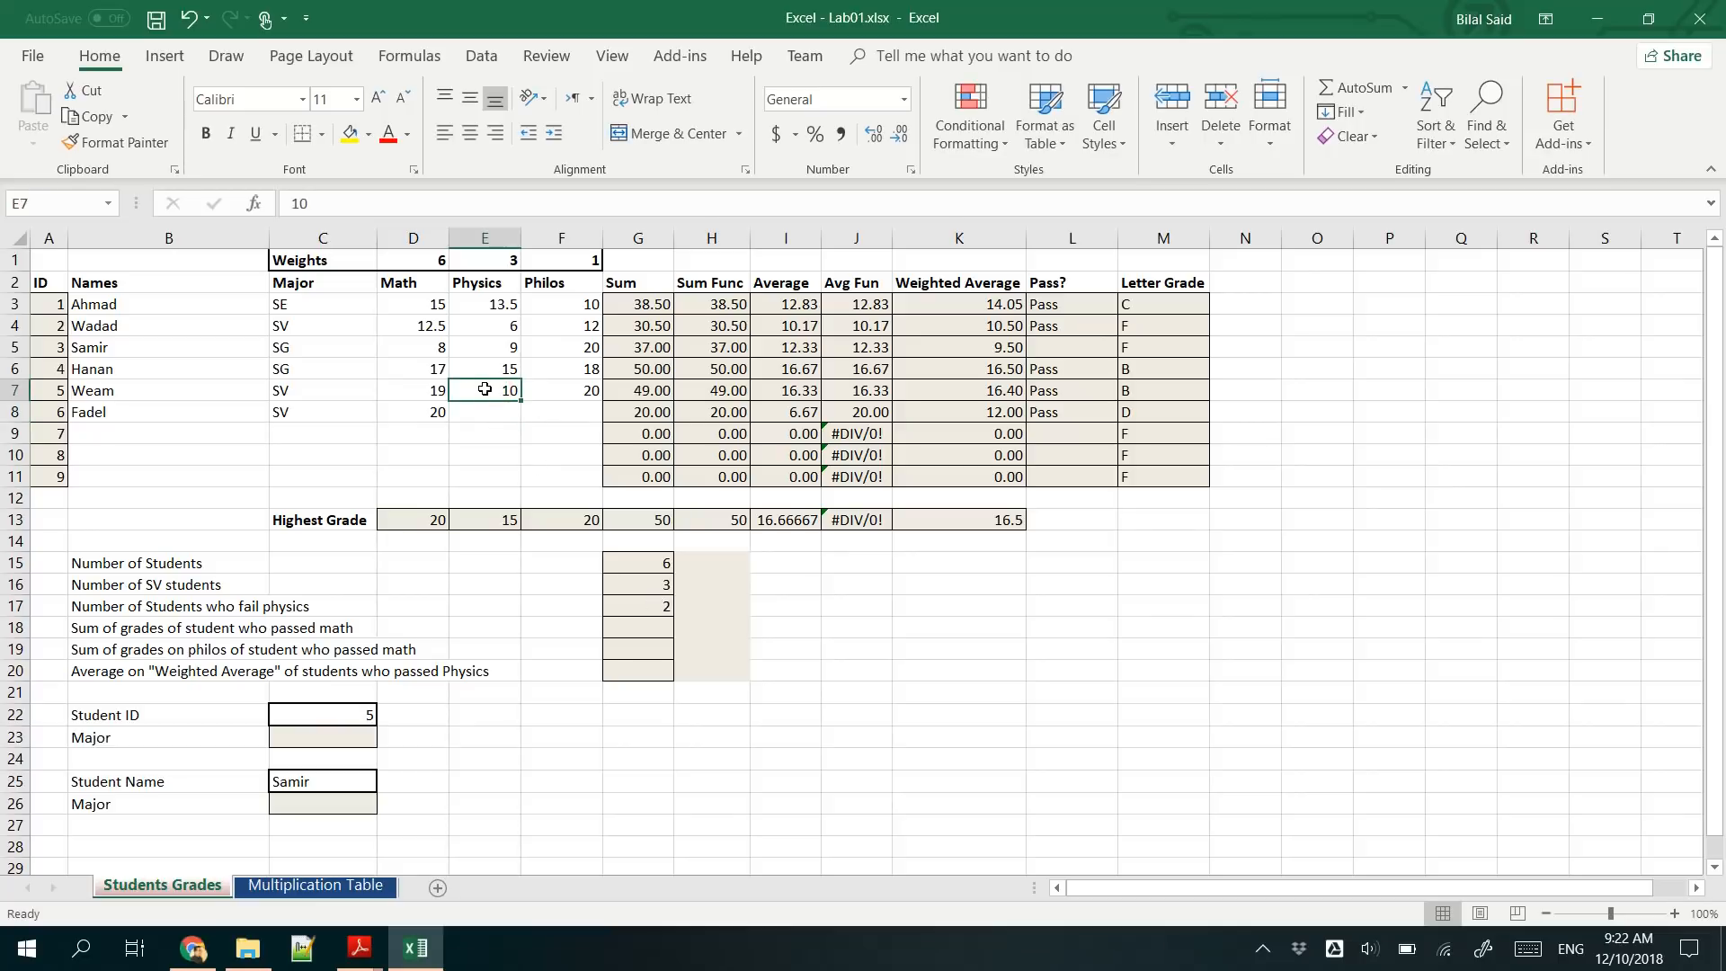
type("9.5")
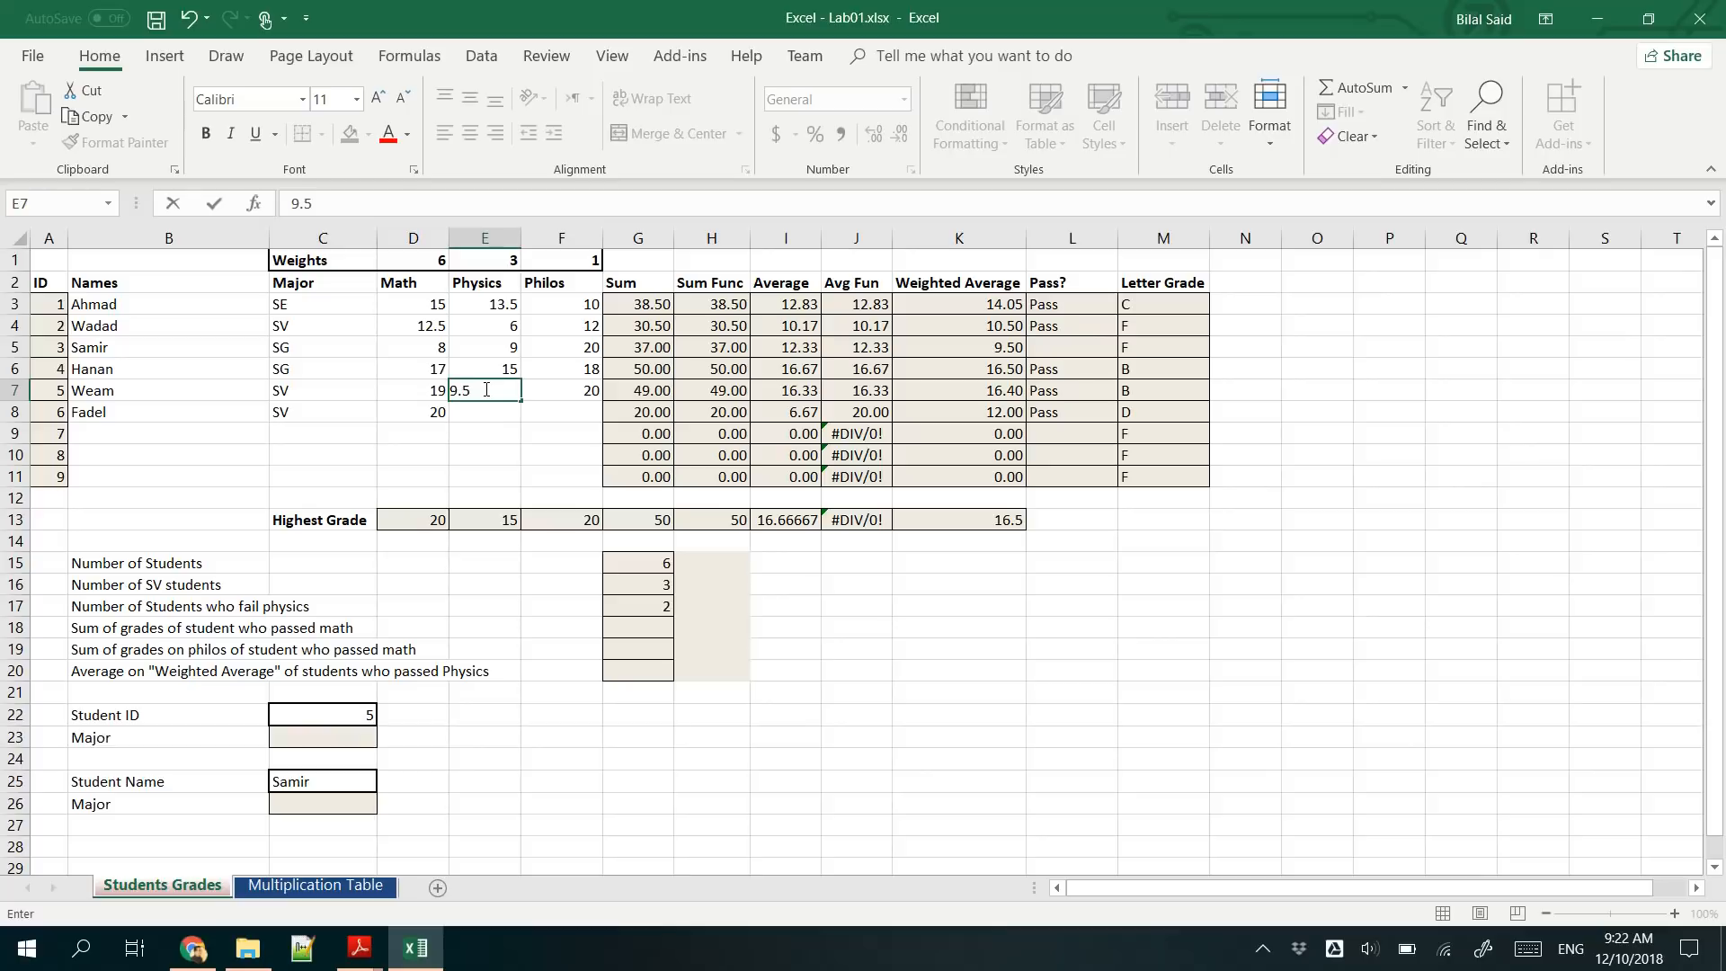
key("Return")
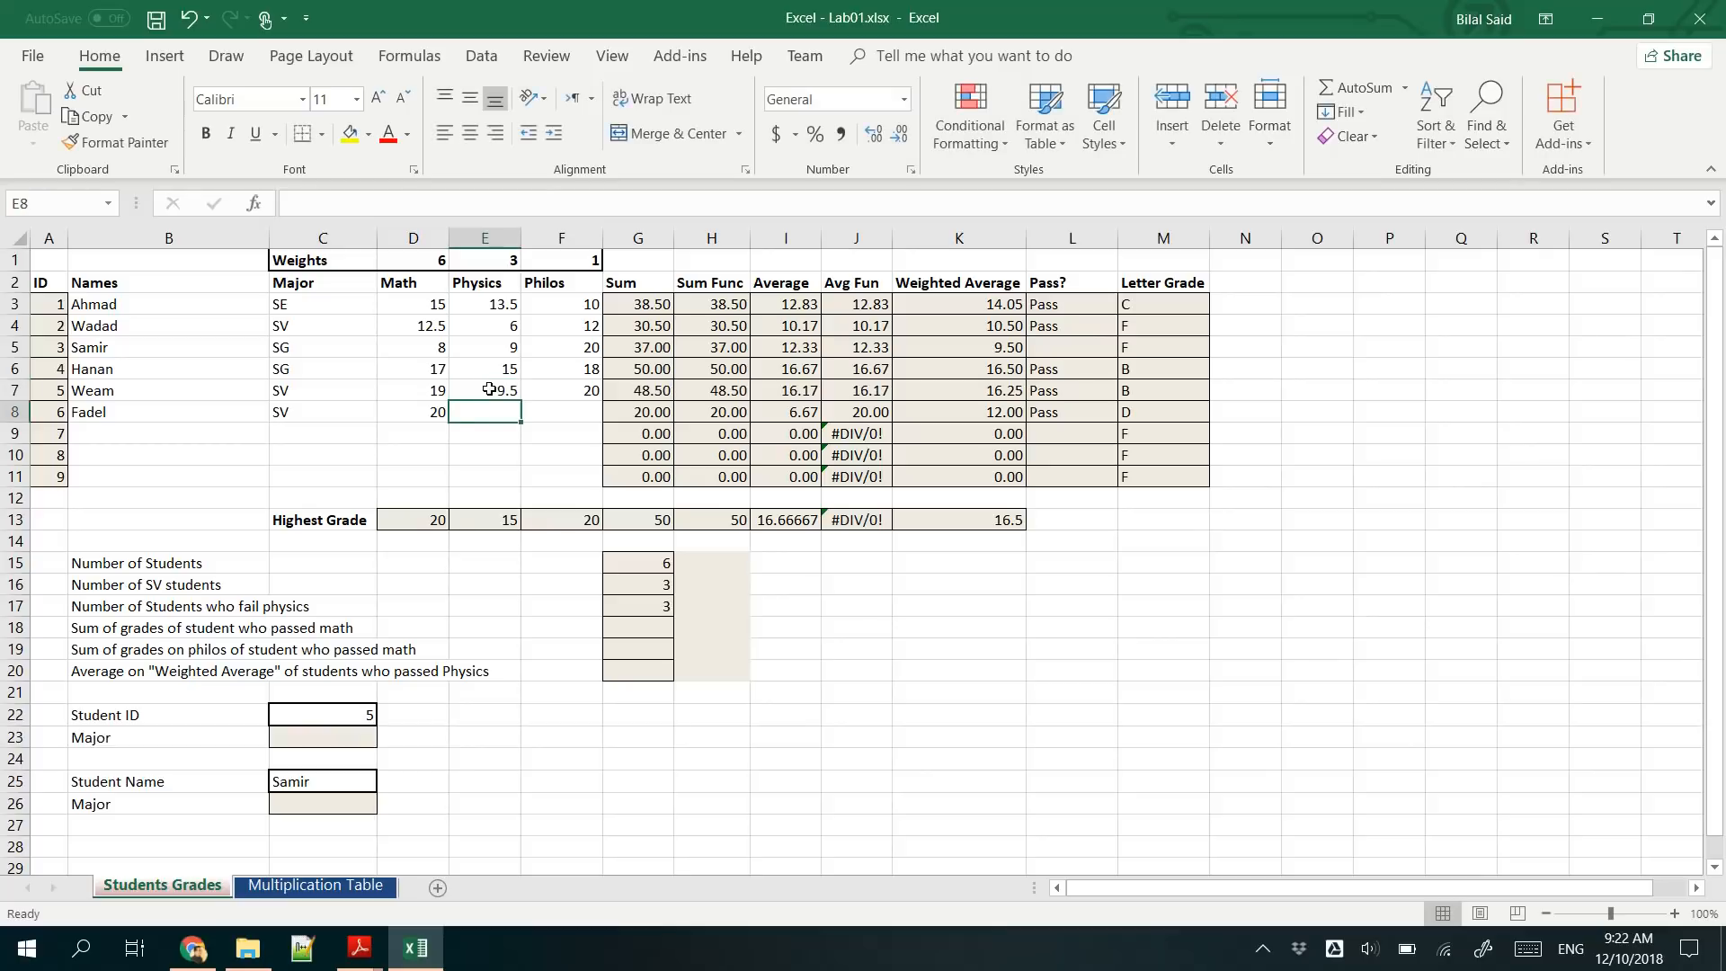
left_click(489, 389)
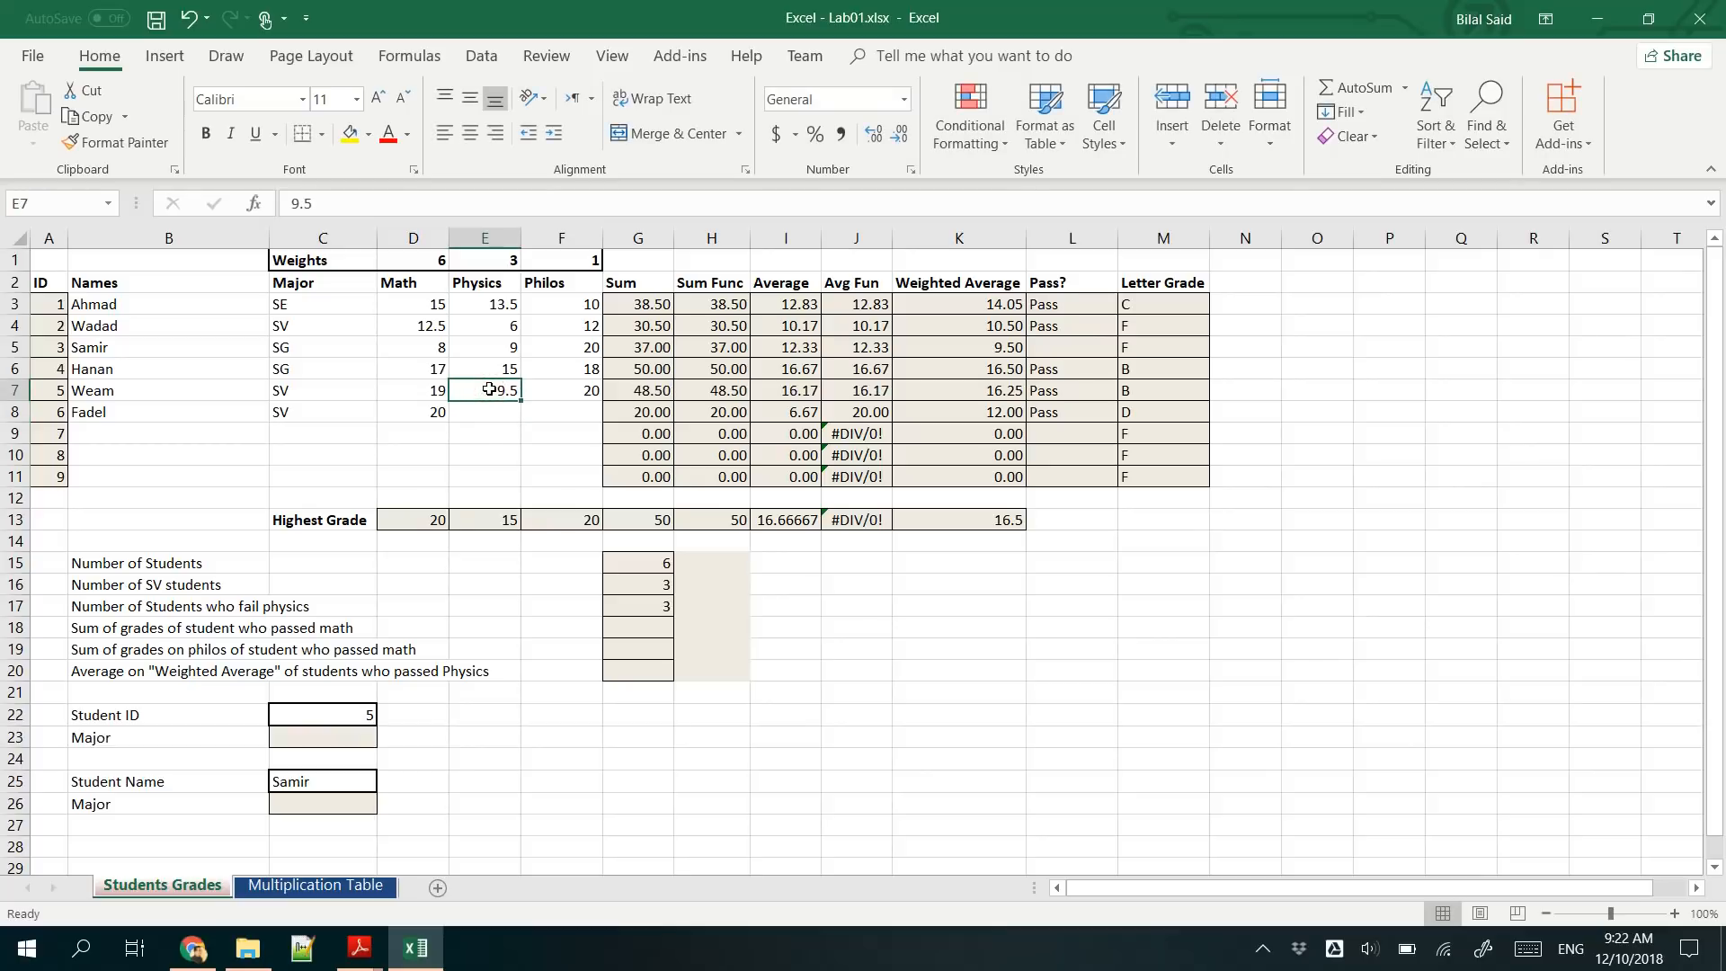
key("ctrl+z")
- Sum the math grades of students who passed math in G18 with =SUMIF(D3:D11,">=10")
left_click(379, 612)
left_click_drag(140, 629, 345, 655)
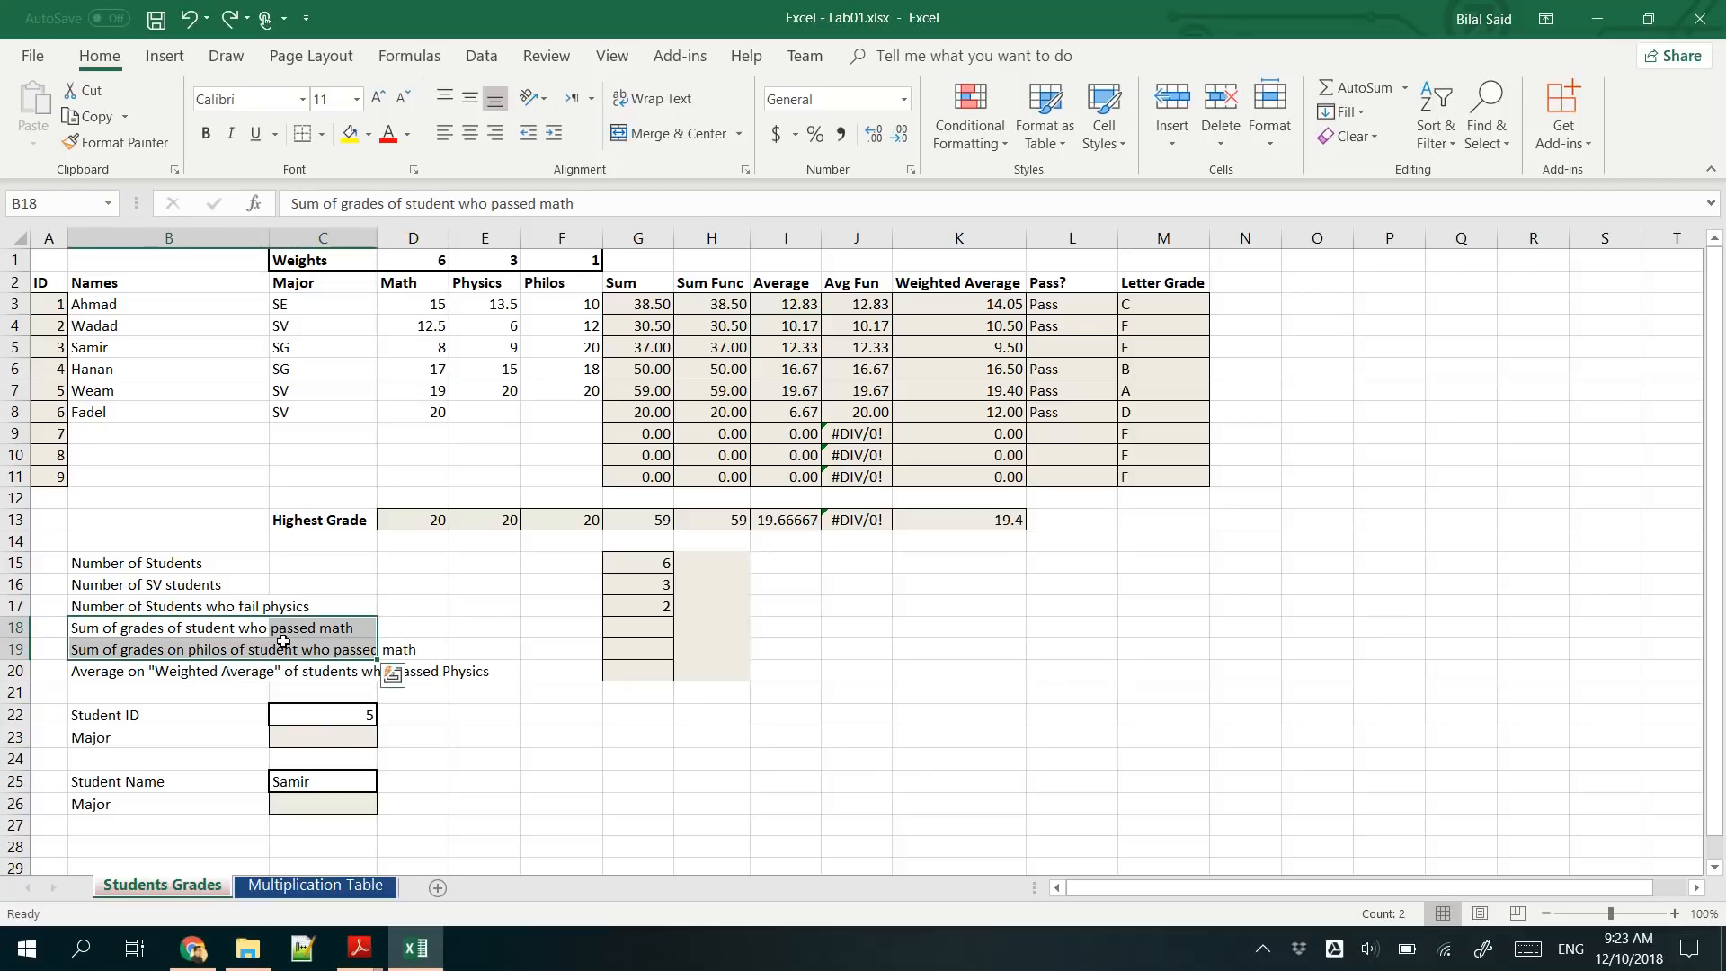
left_click(253, 631)
left_click(633, 622)
type("=SUMIF")
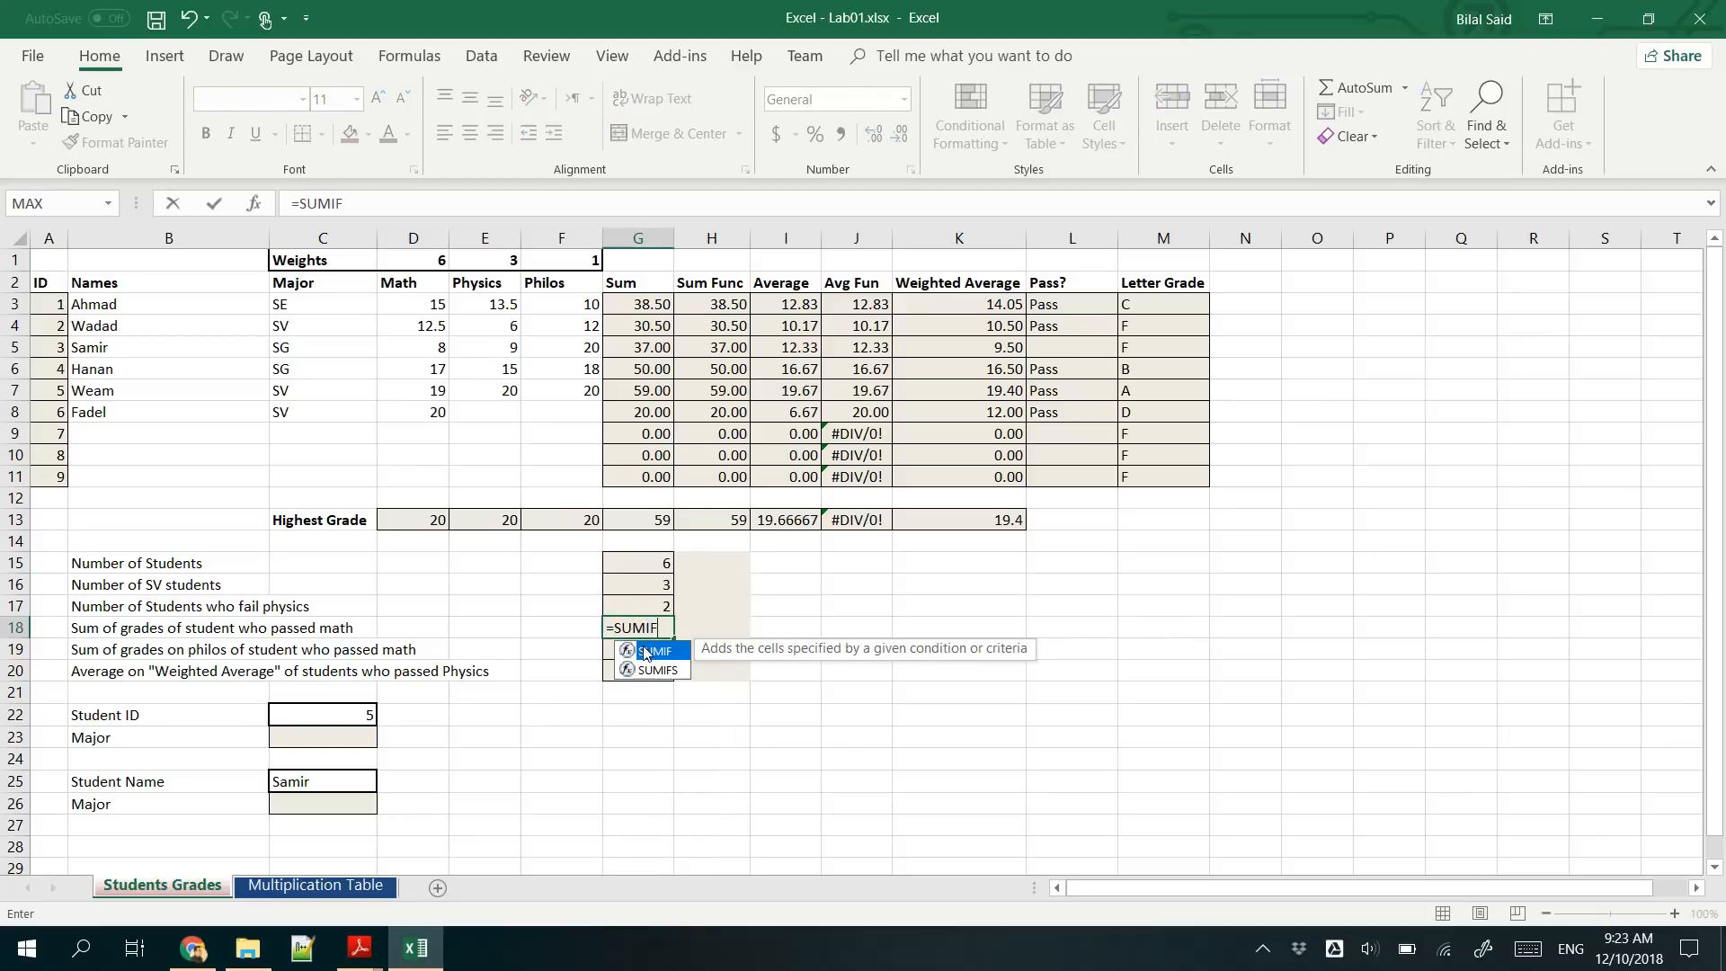
double_click(660, 654)
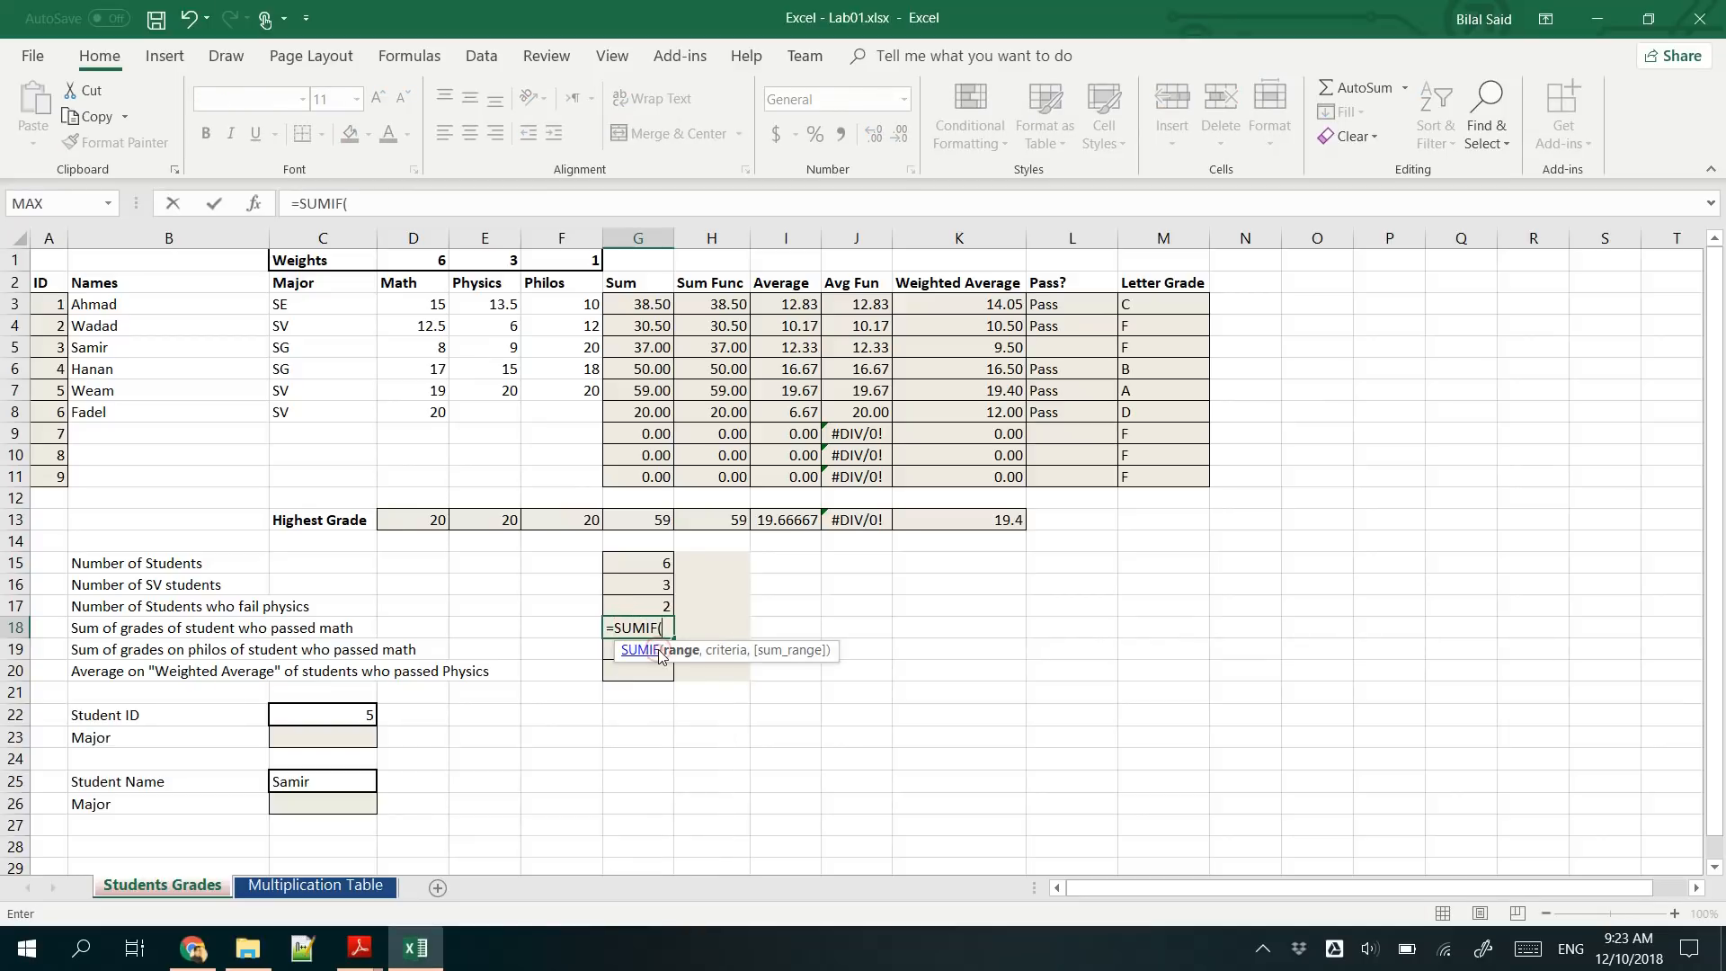
left_click_drag(435, 306, 430, 477)
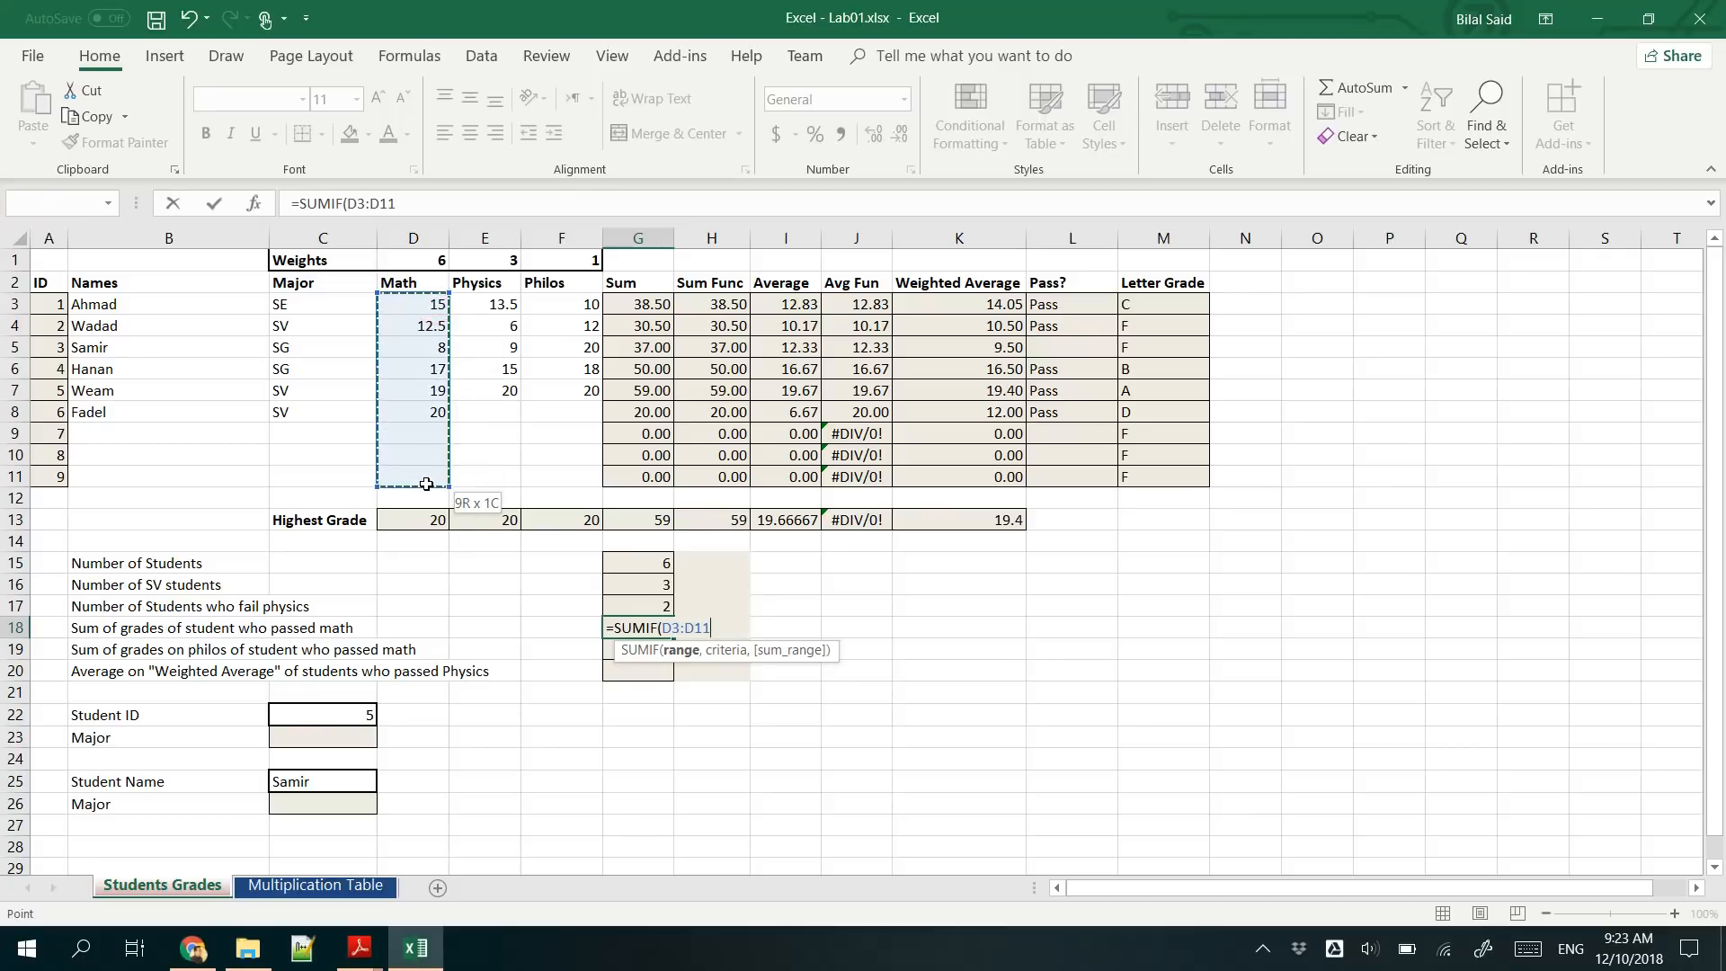
type(",\">")
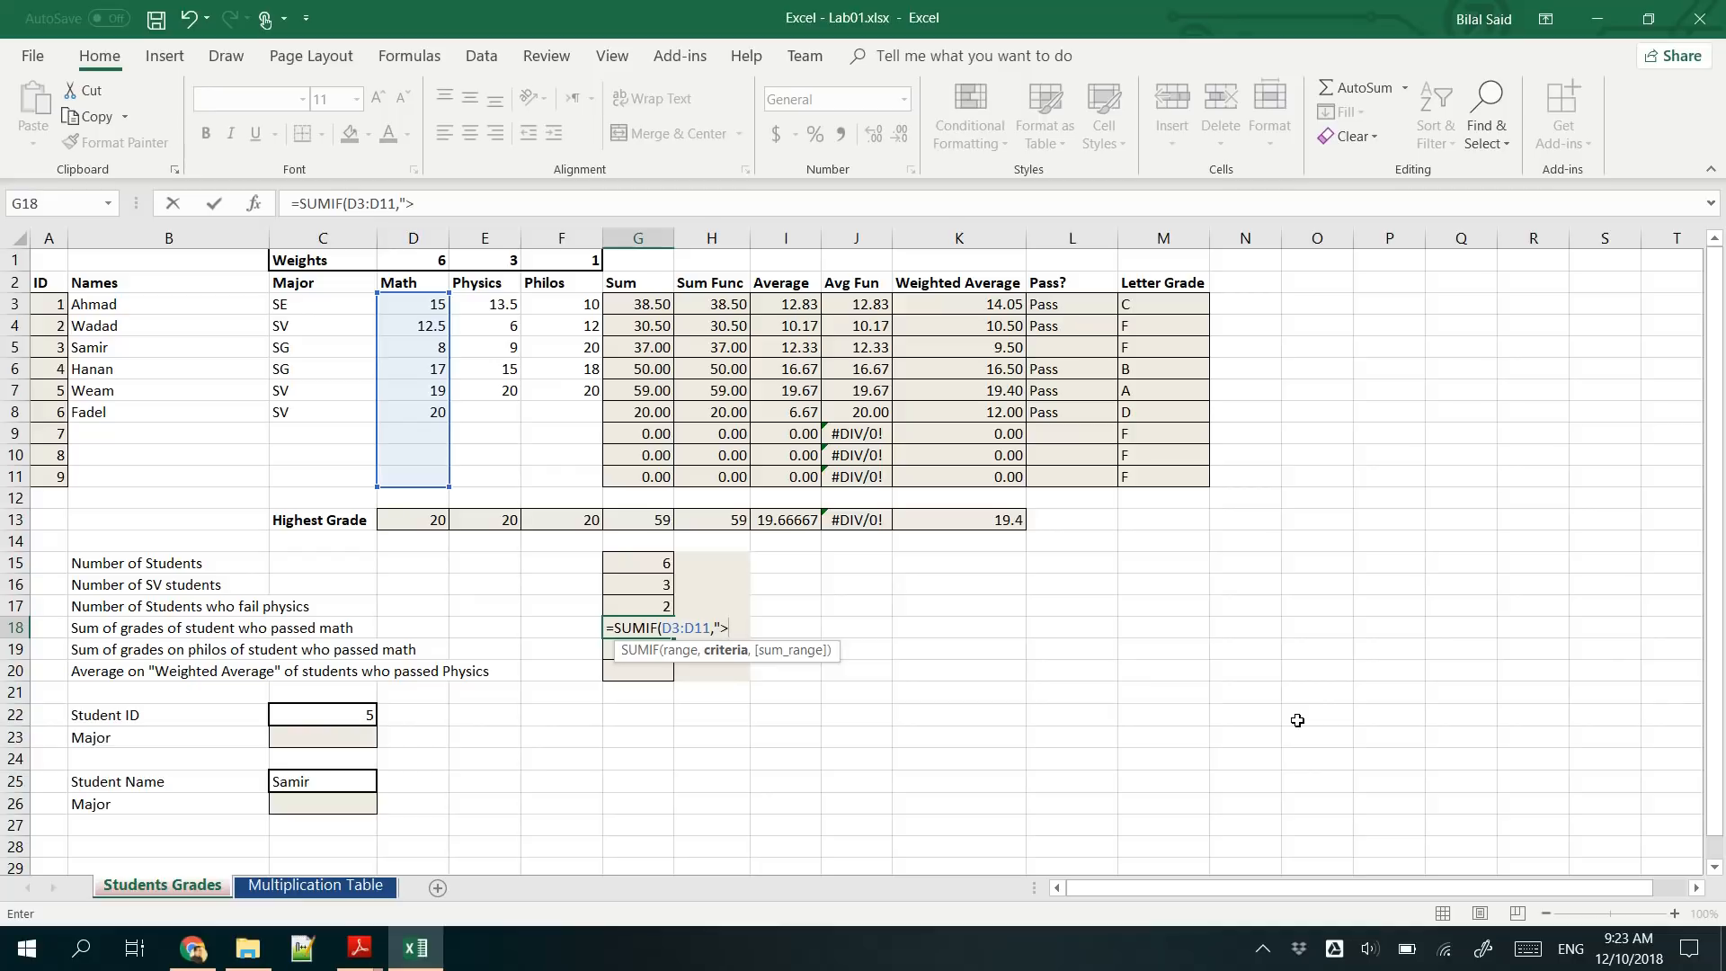
type("=10\")")
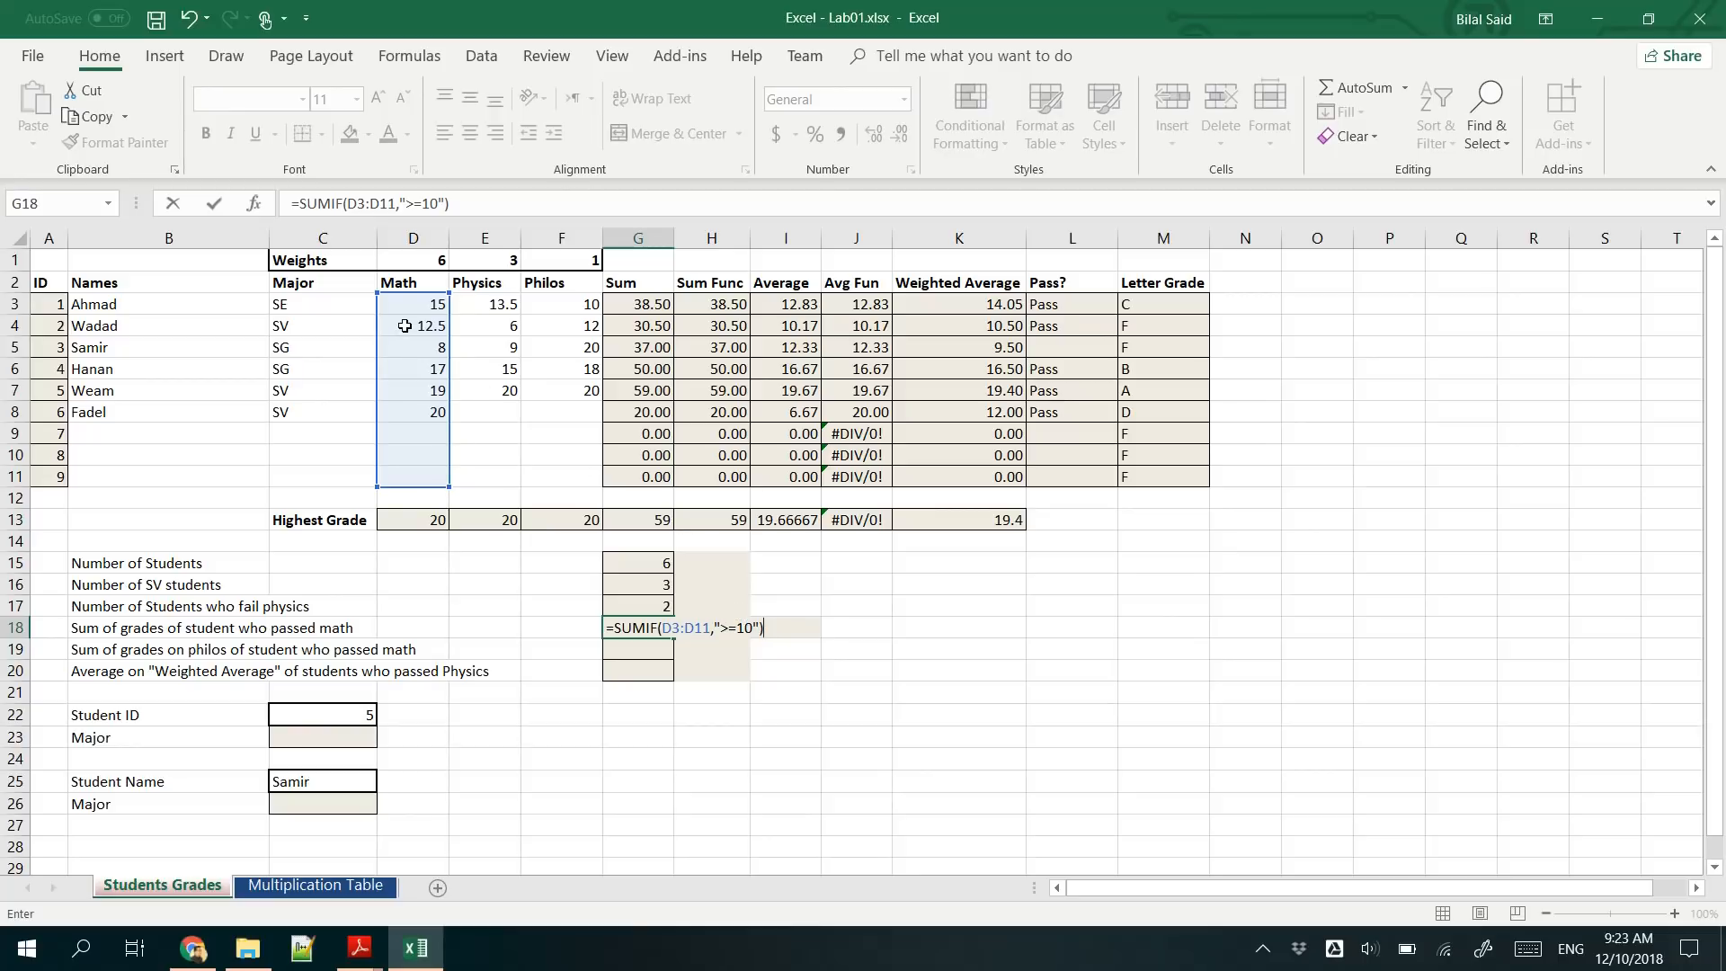
key("Return")
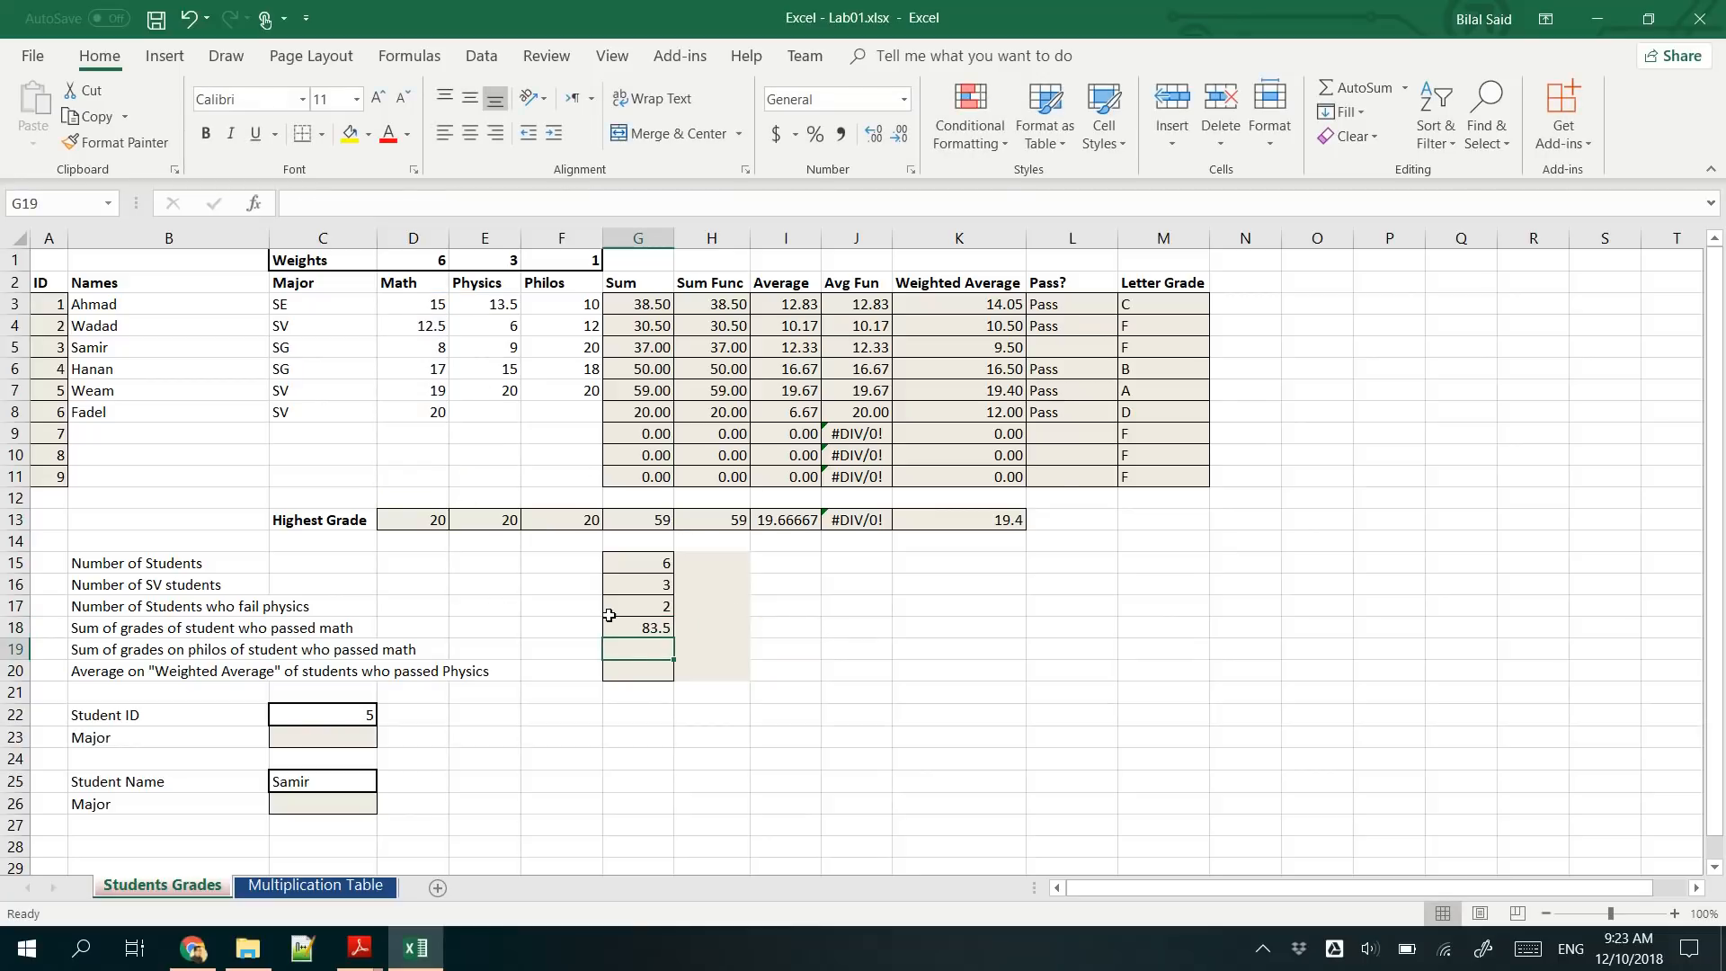
- Check the G18 formula and test the sum by clearing the math grade in D8
left_click(637, 626)
left_click(416, 413)
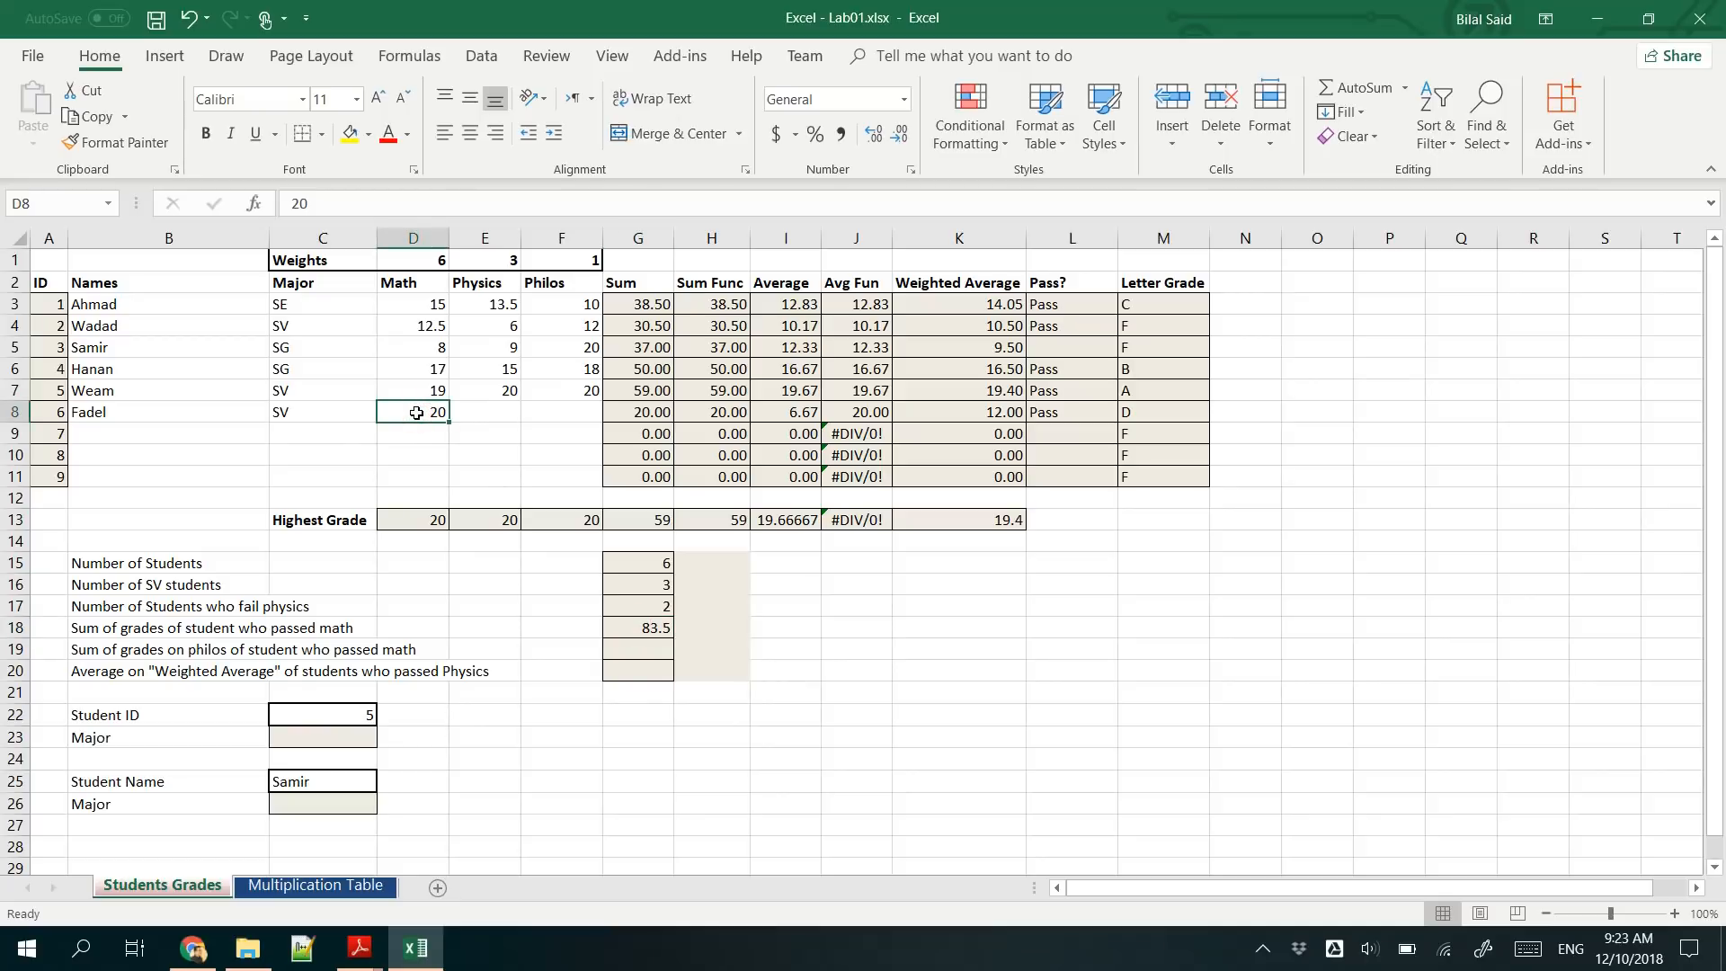
key("Delete")
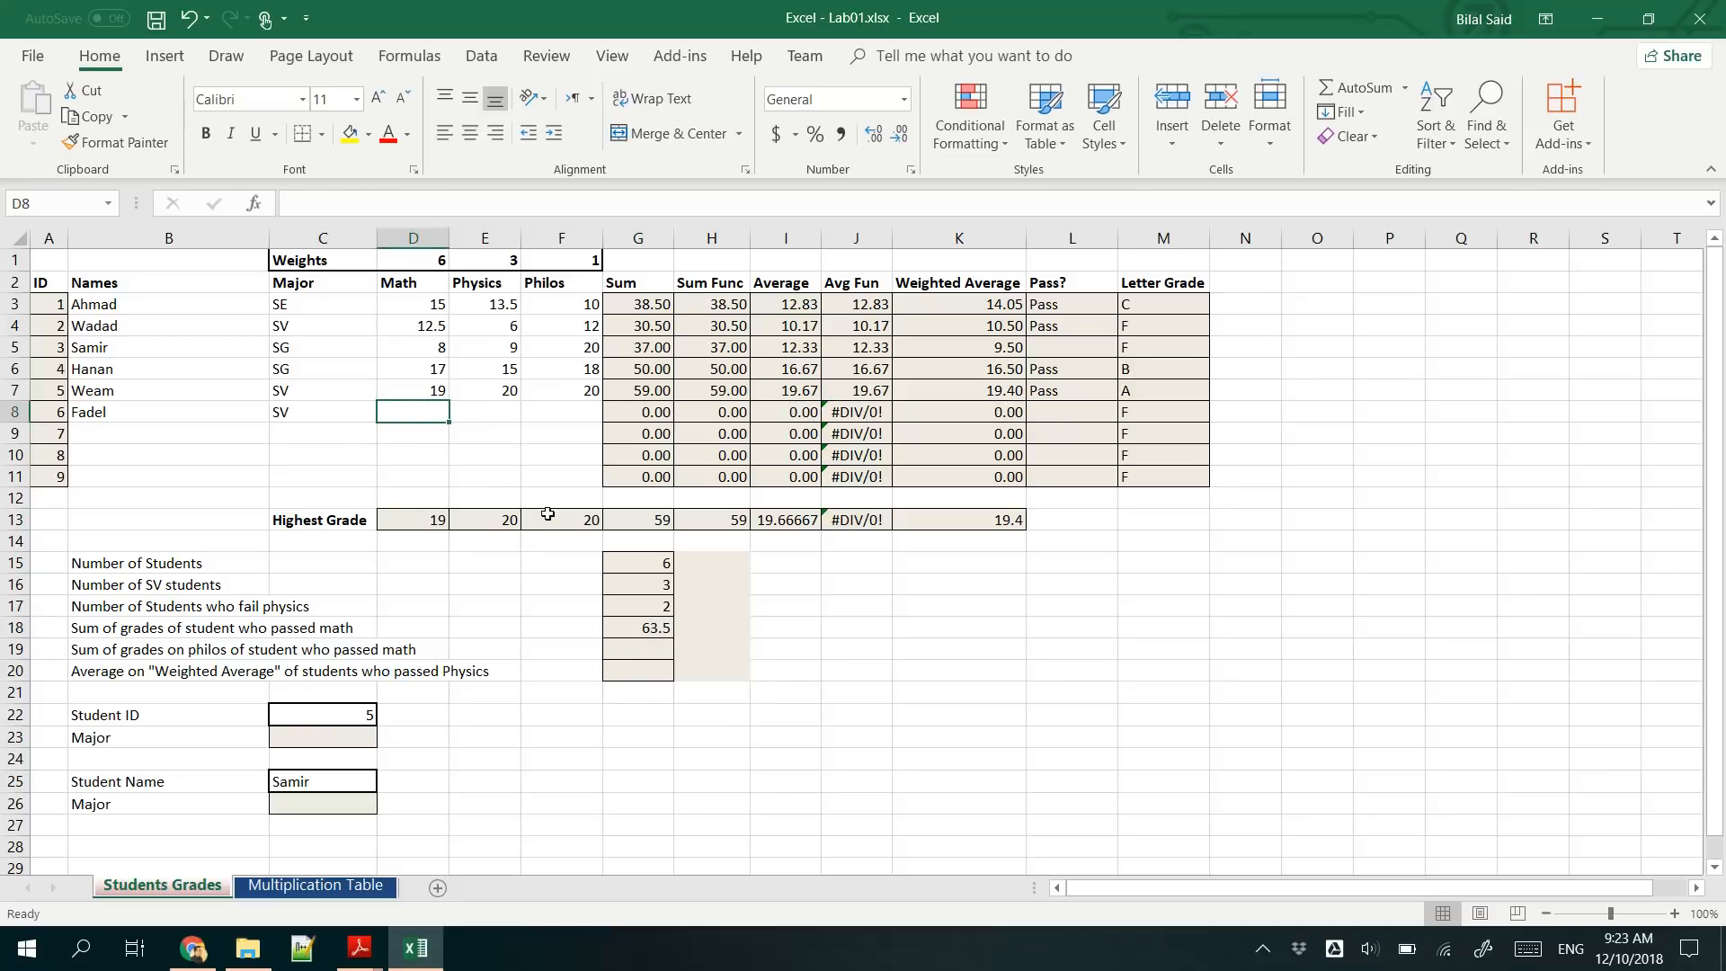
left_click(408, 440)
left_click(408, 411)
- Sum the philos grades of students who passed math in G19 with =SUMIF(D3:D11,">=10",F3:F11)
left_click(648, 650)
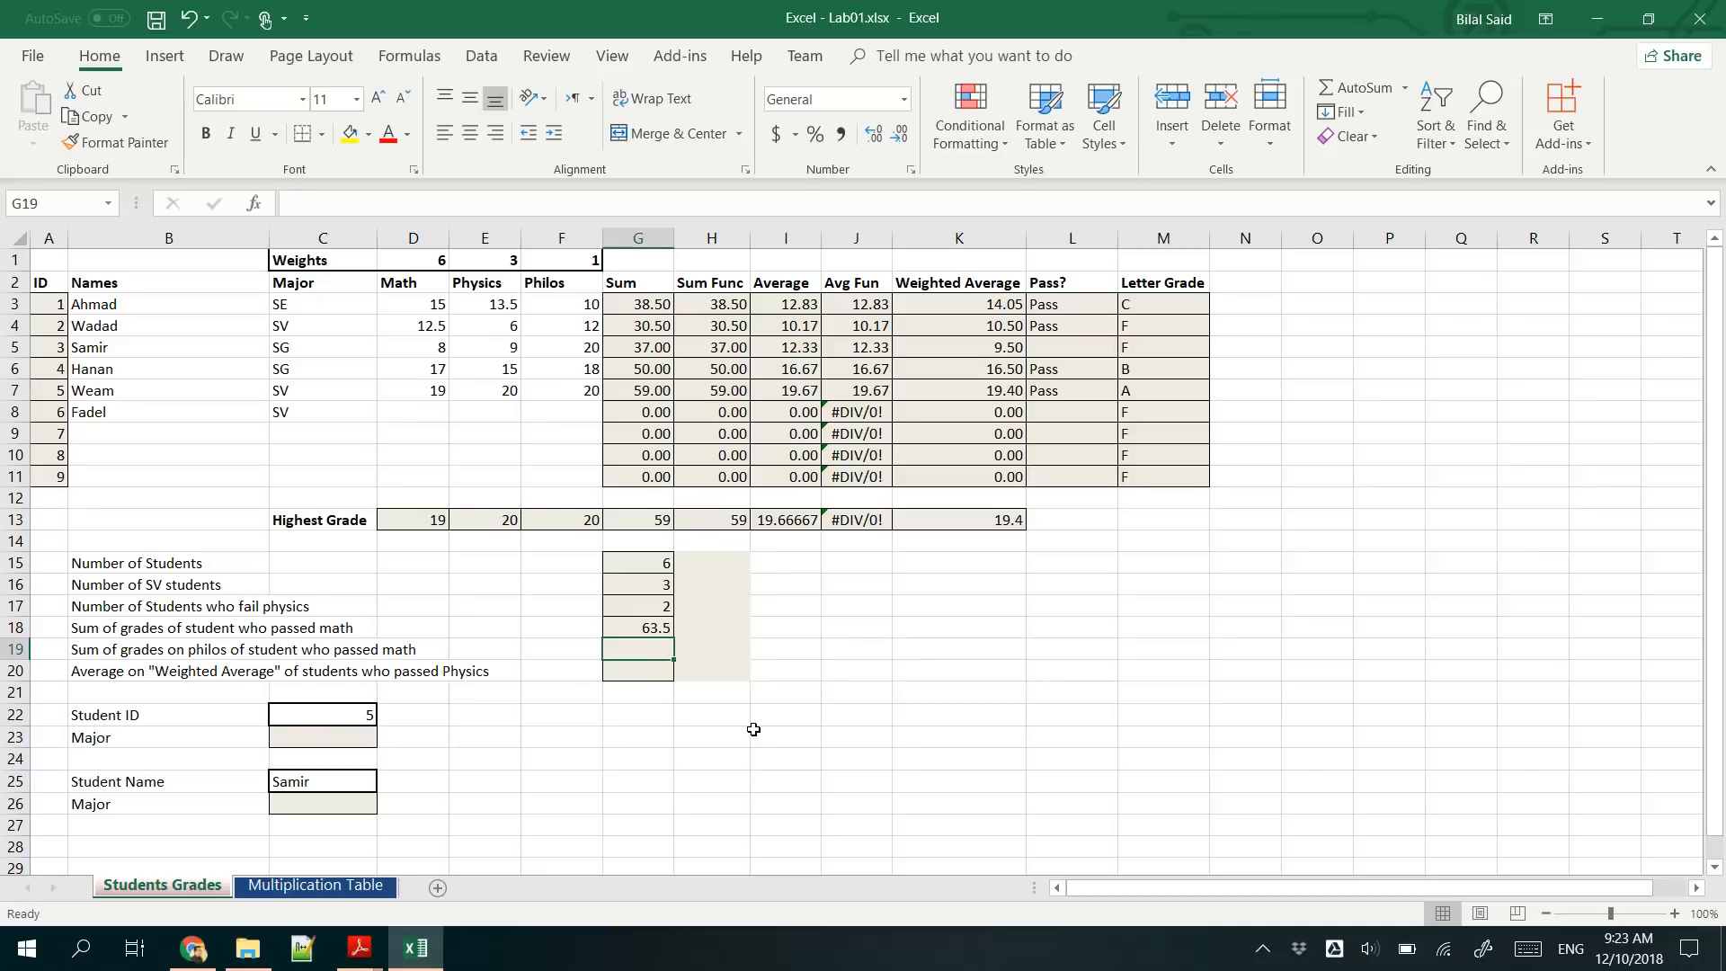
type("=SUM")
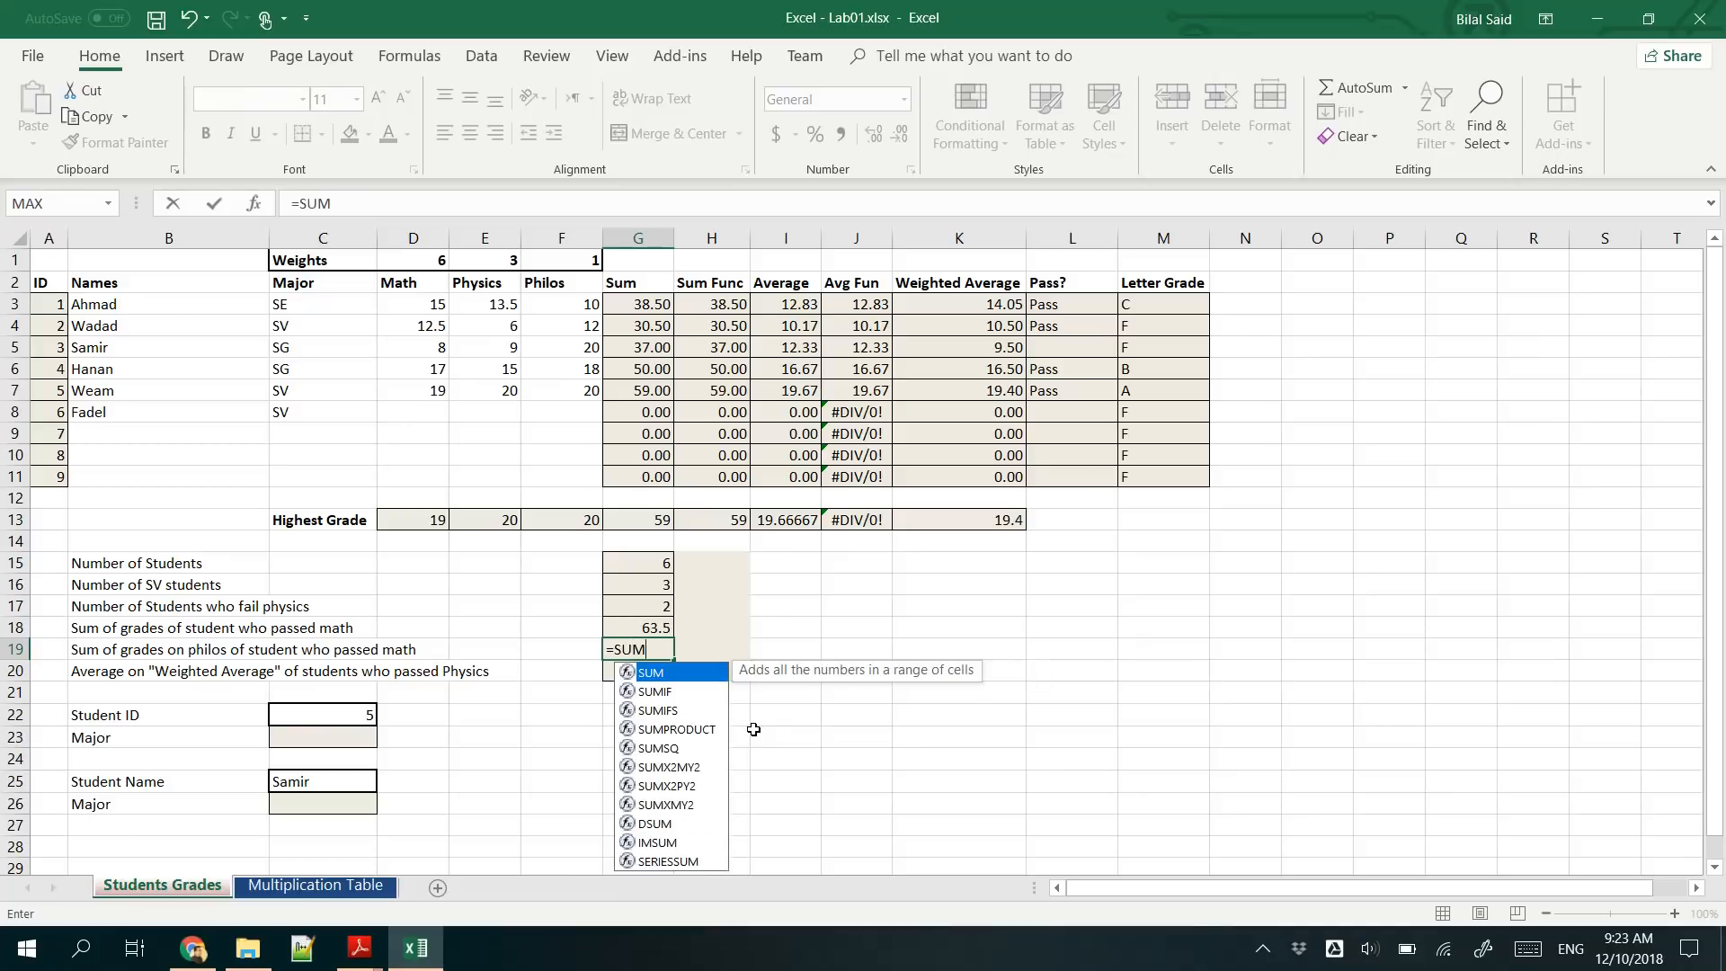
double_click(678, 691)
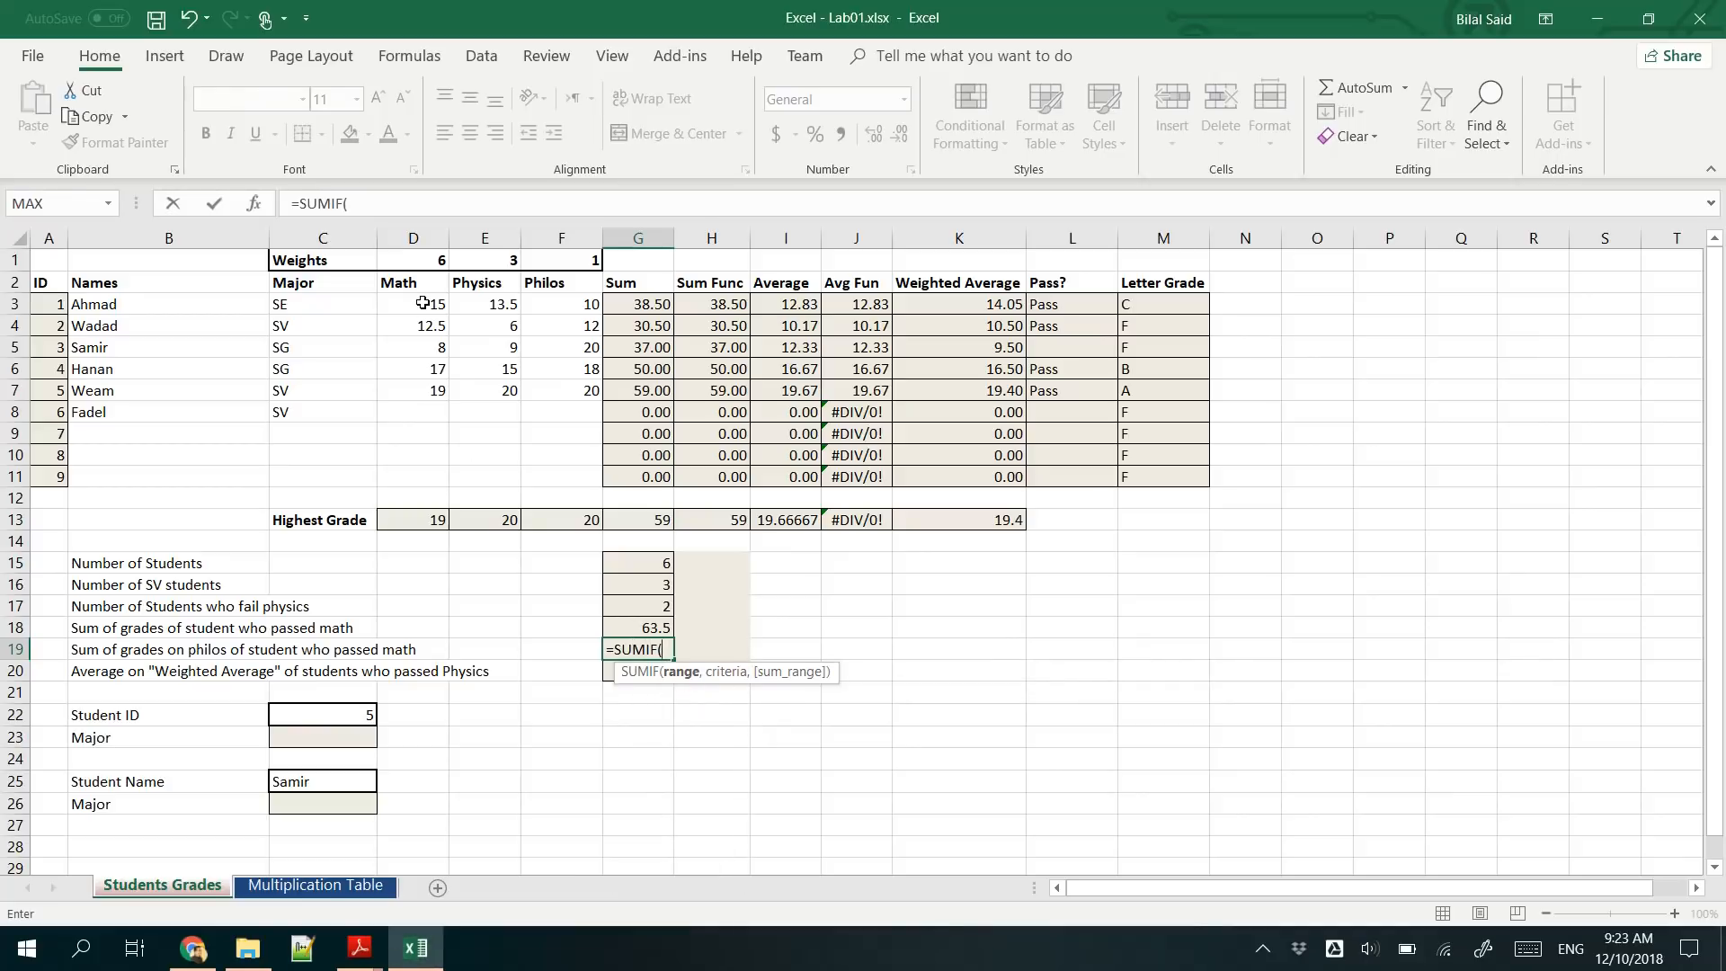
left_click_drag(419, 304, 437, 479)
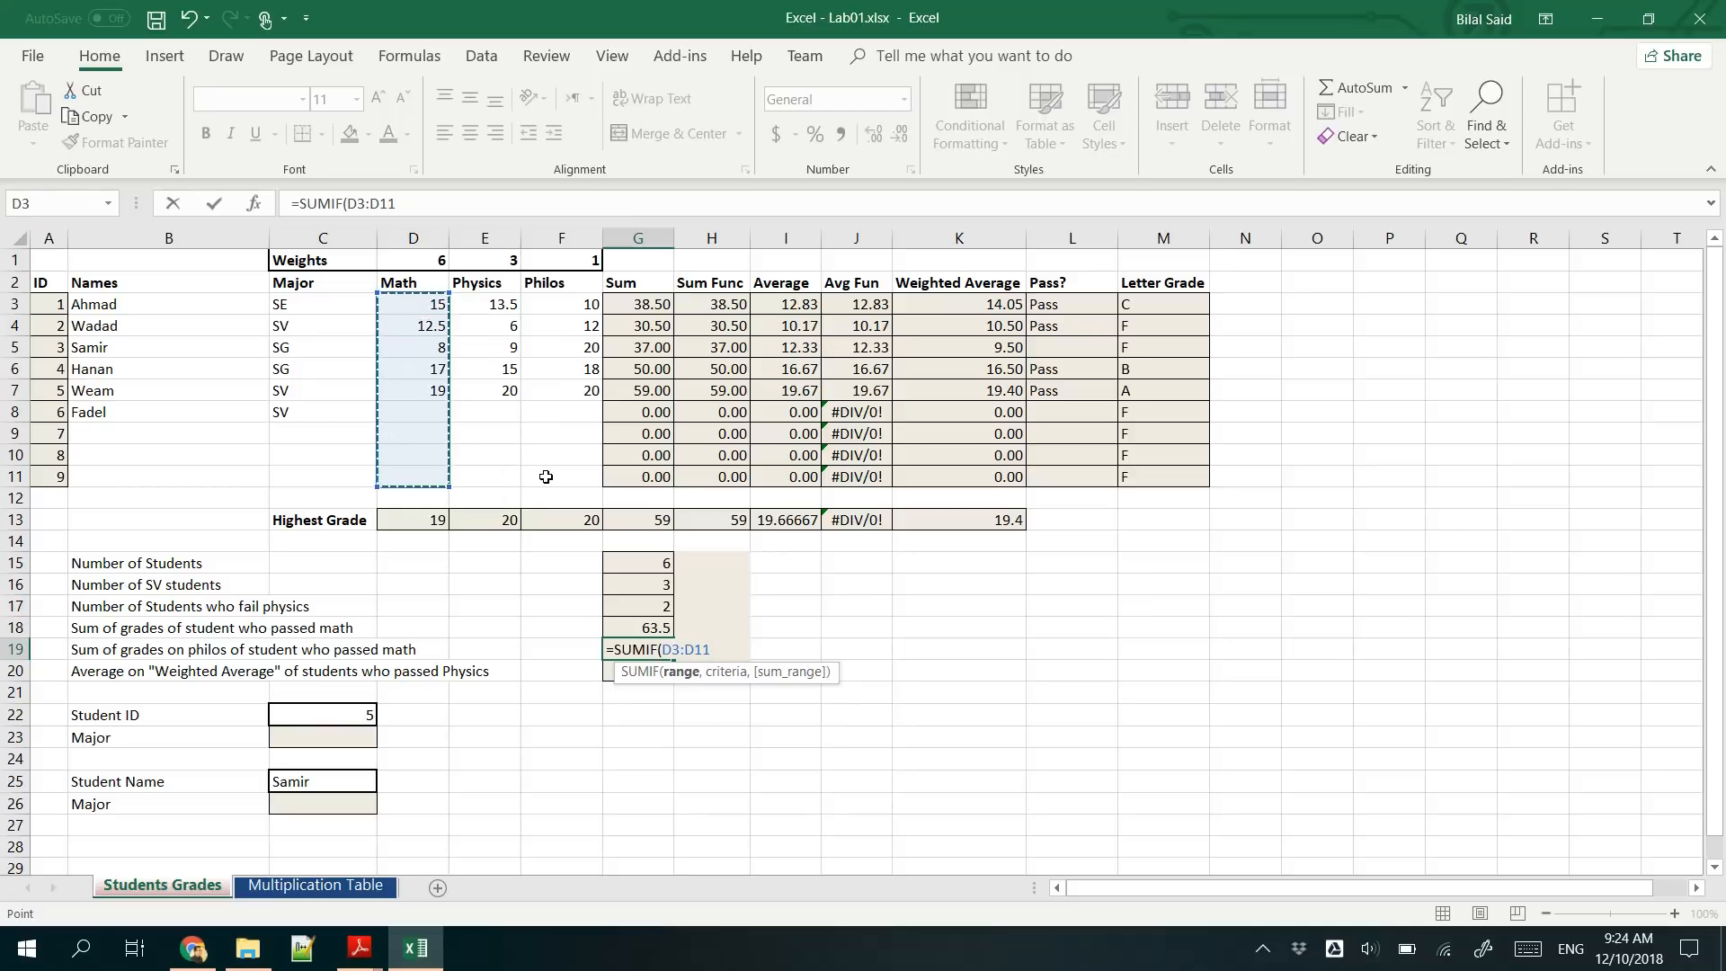
type(",\">=")
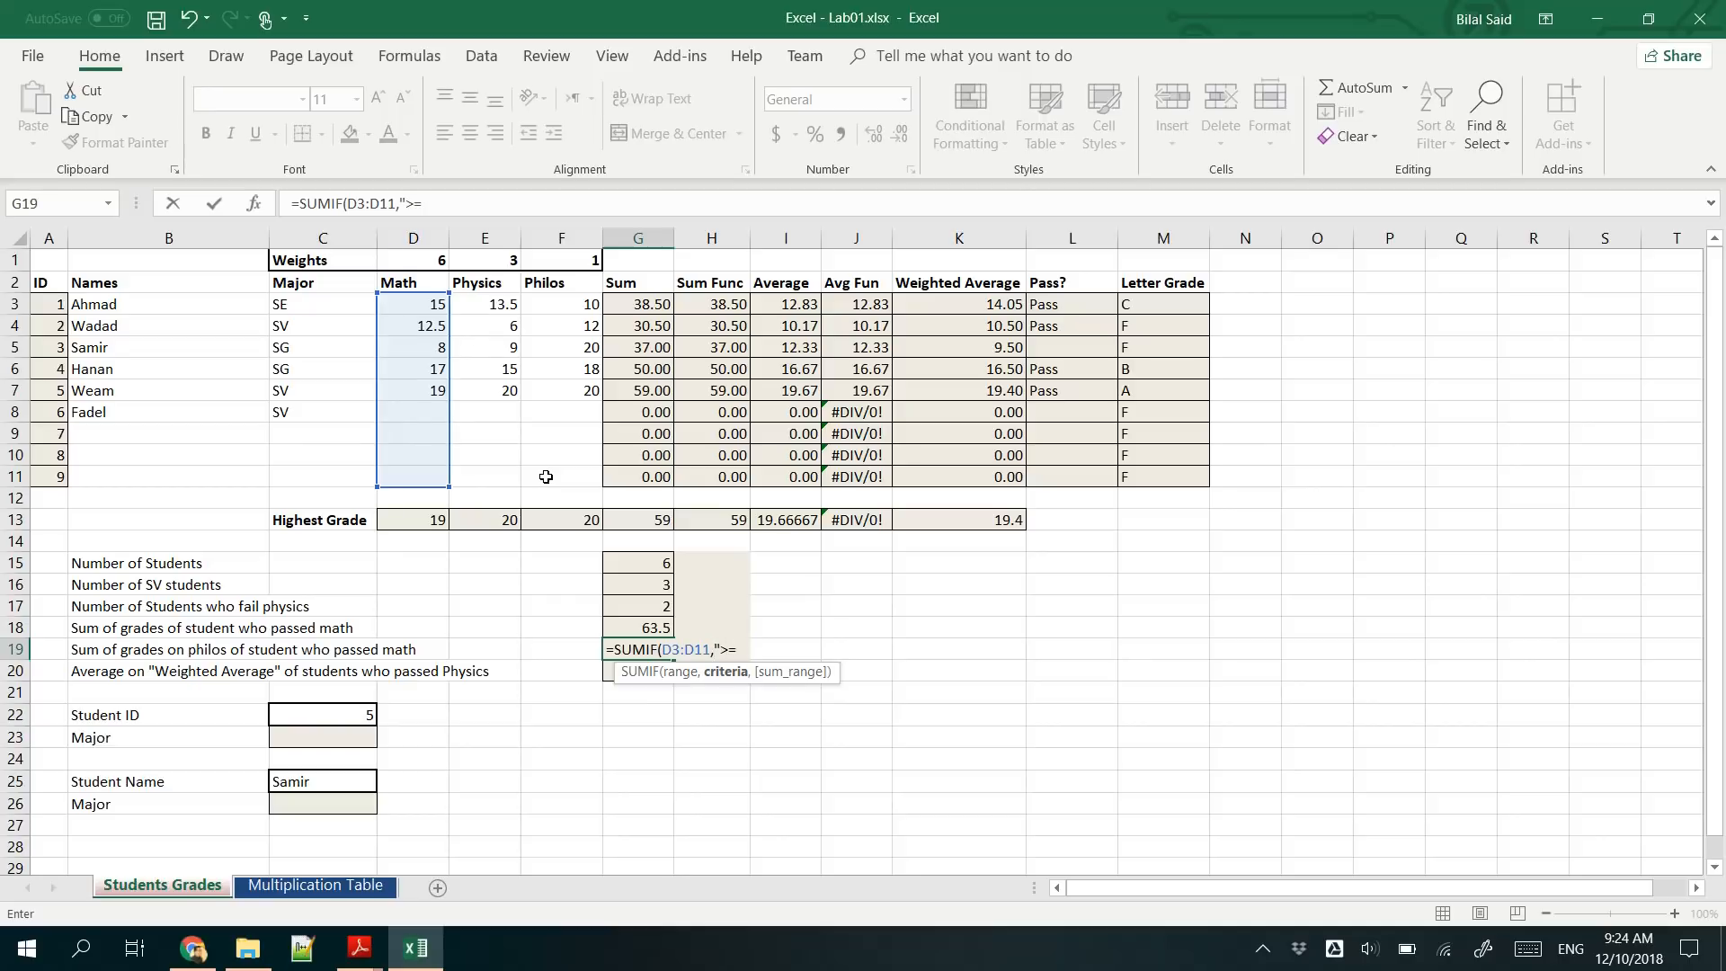
type("10\",")
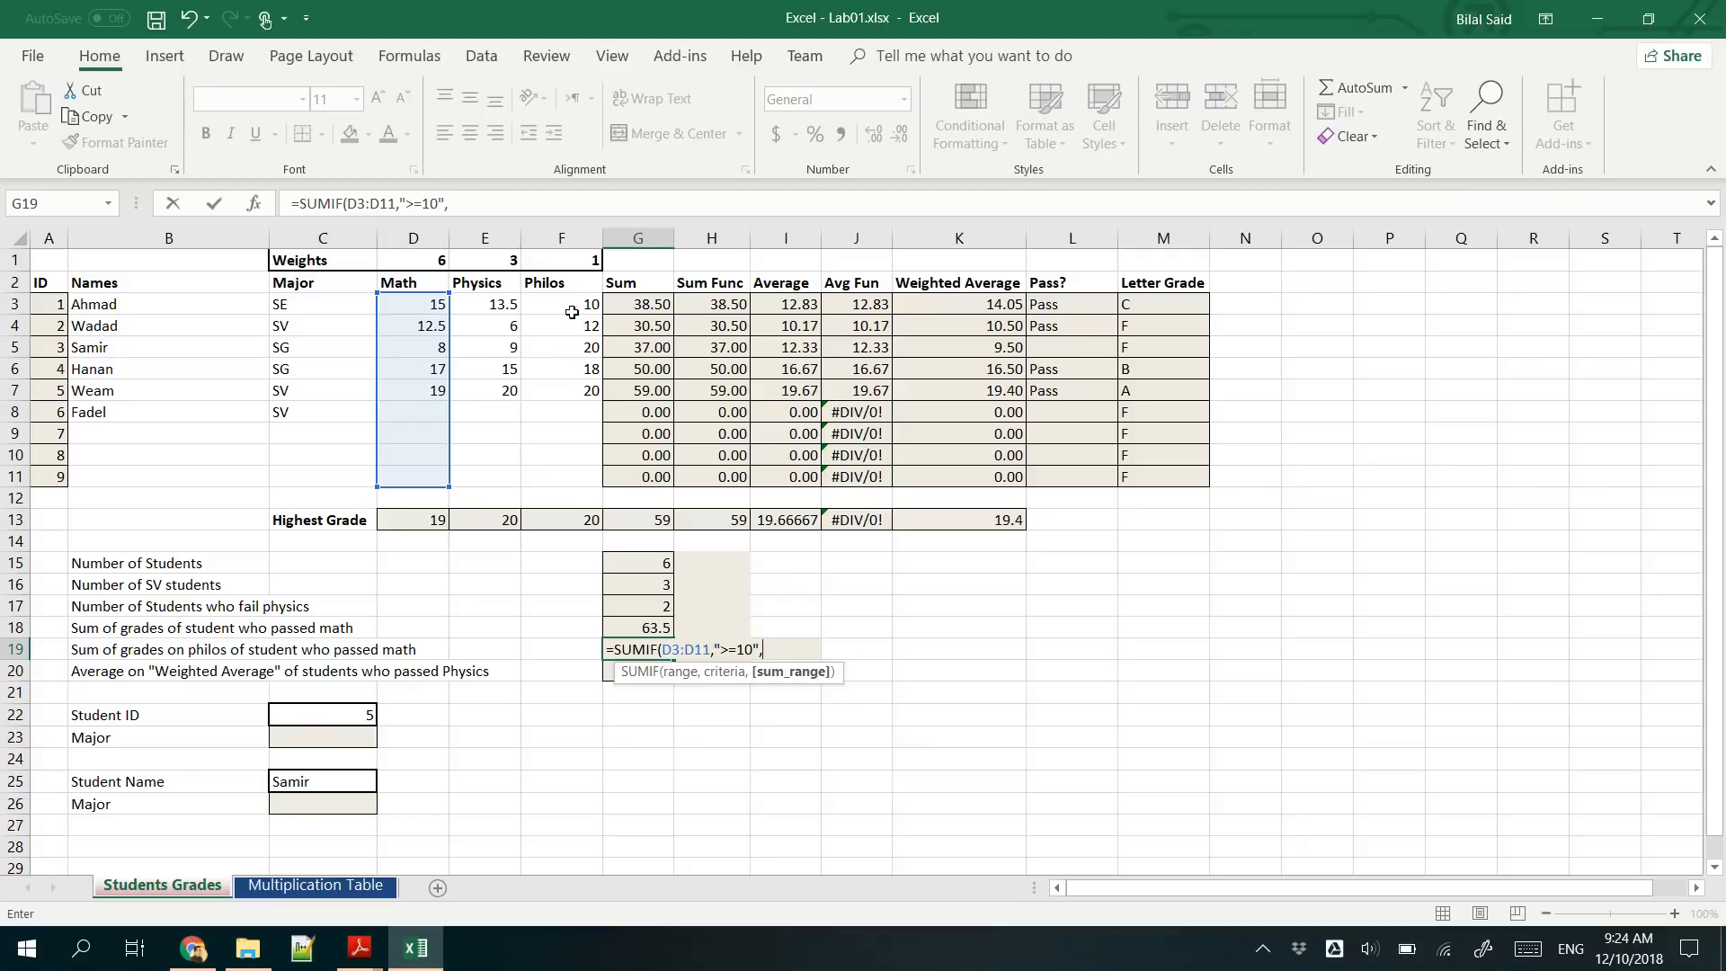
left_click_drag(572, 305, 572, 475)
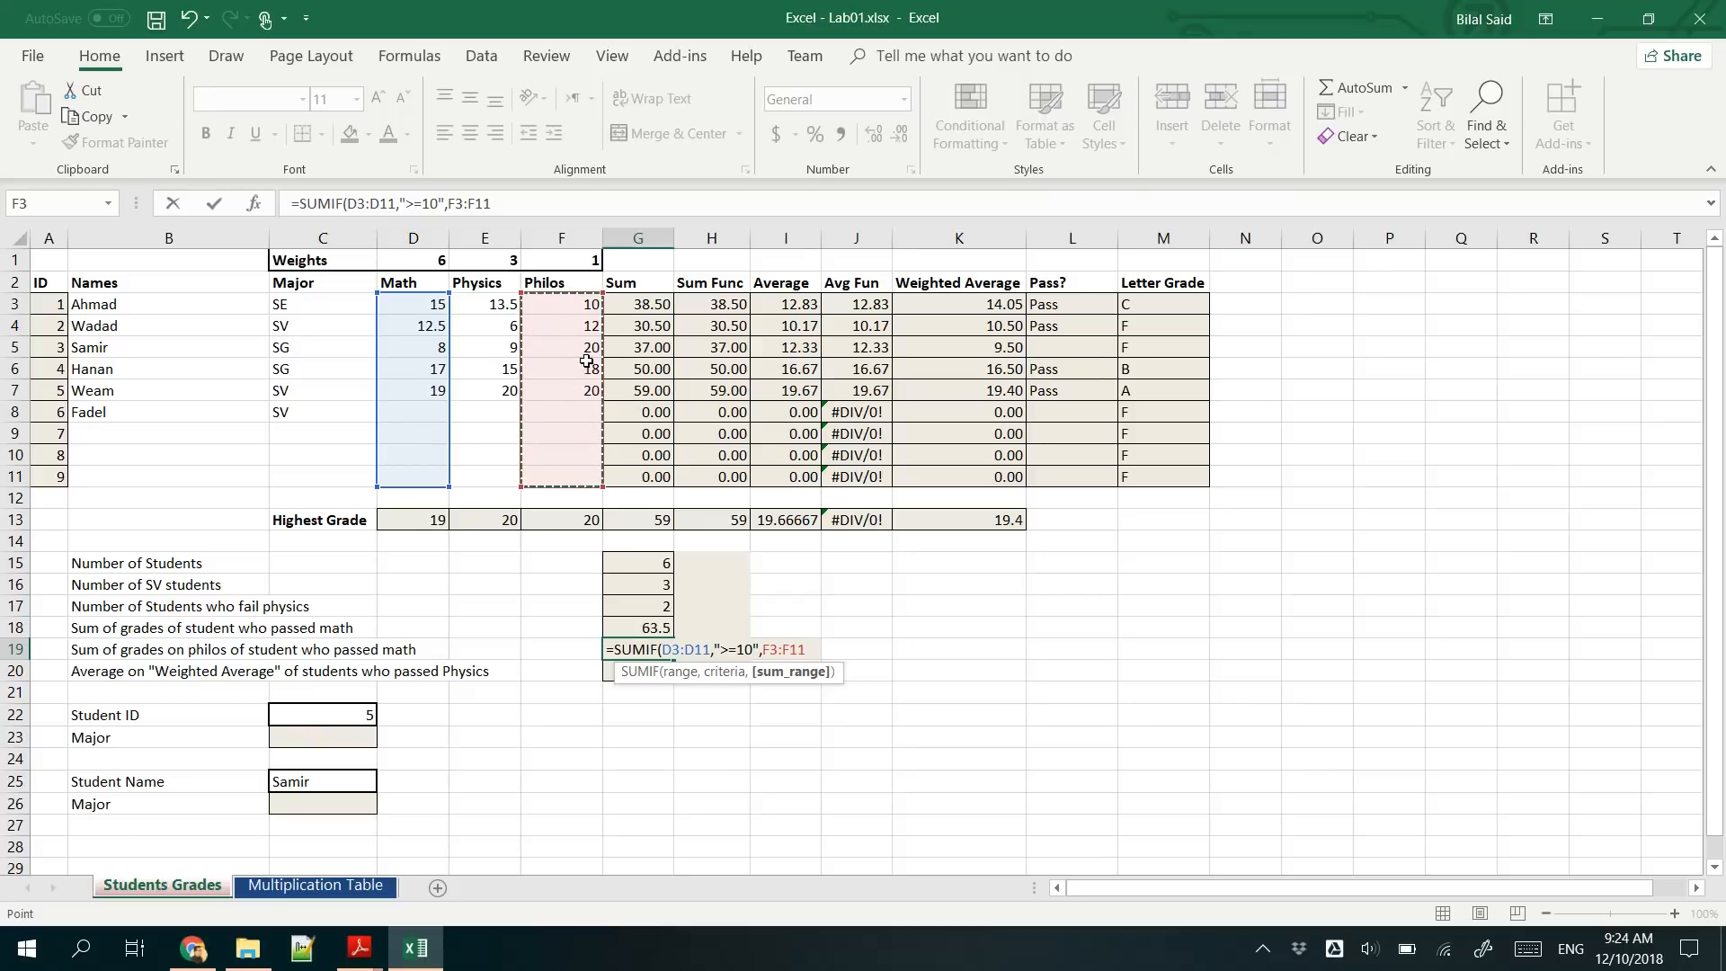
key("Return")
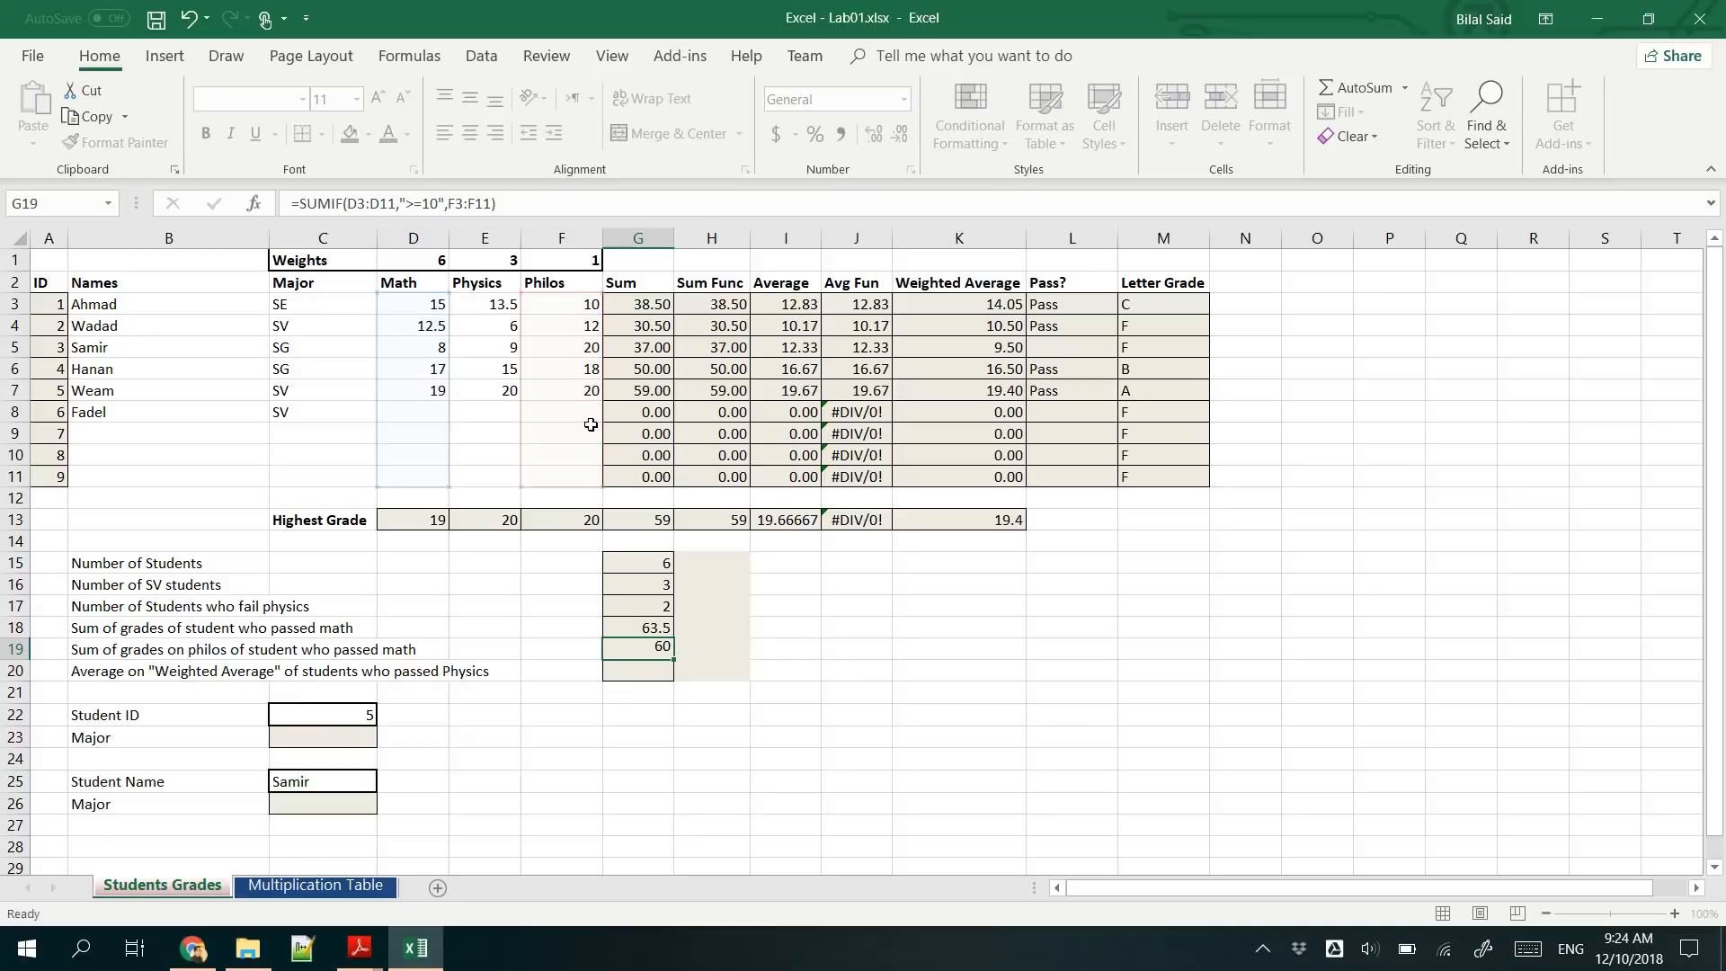
- Check the G19 formula and test the sum by clearing the philos grade in F7
left_click(650, 642)
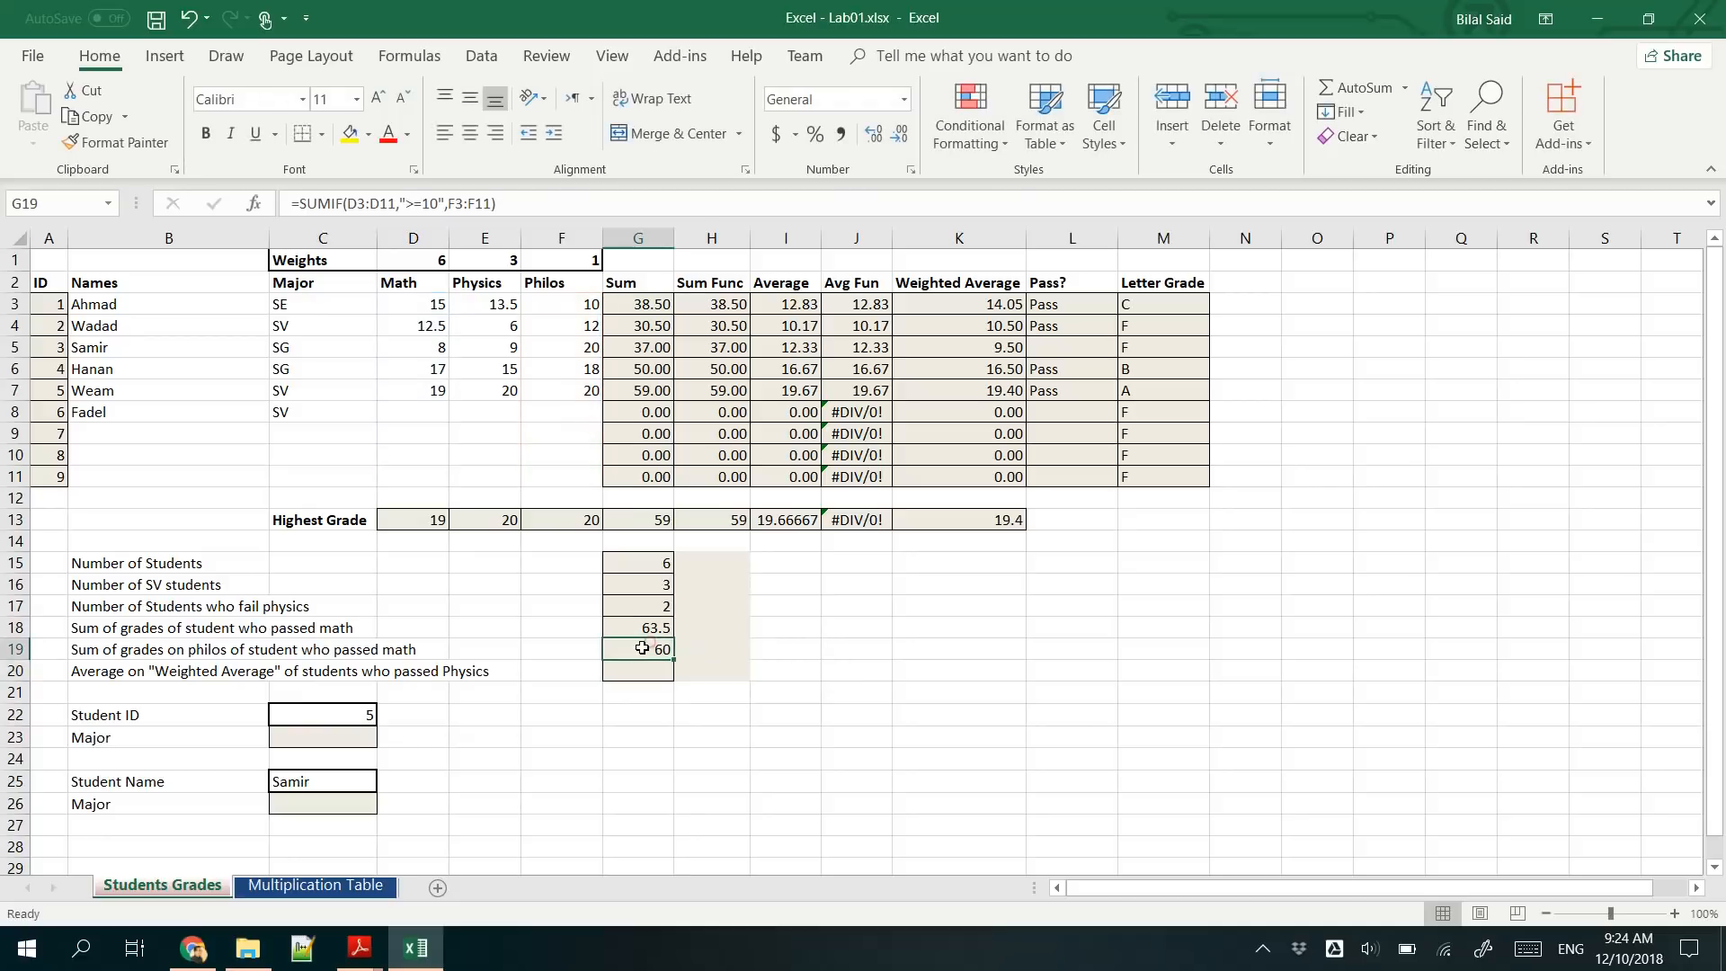
left_click(565, 390)
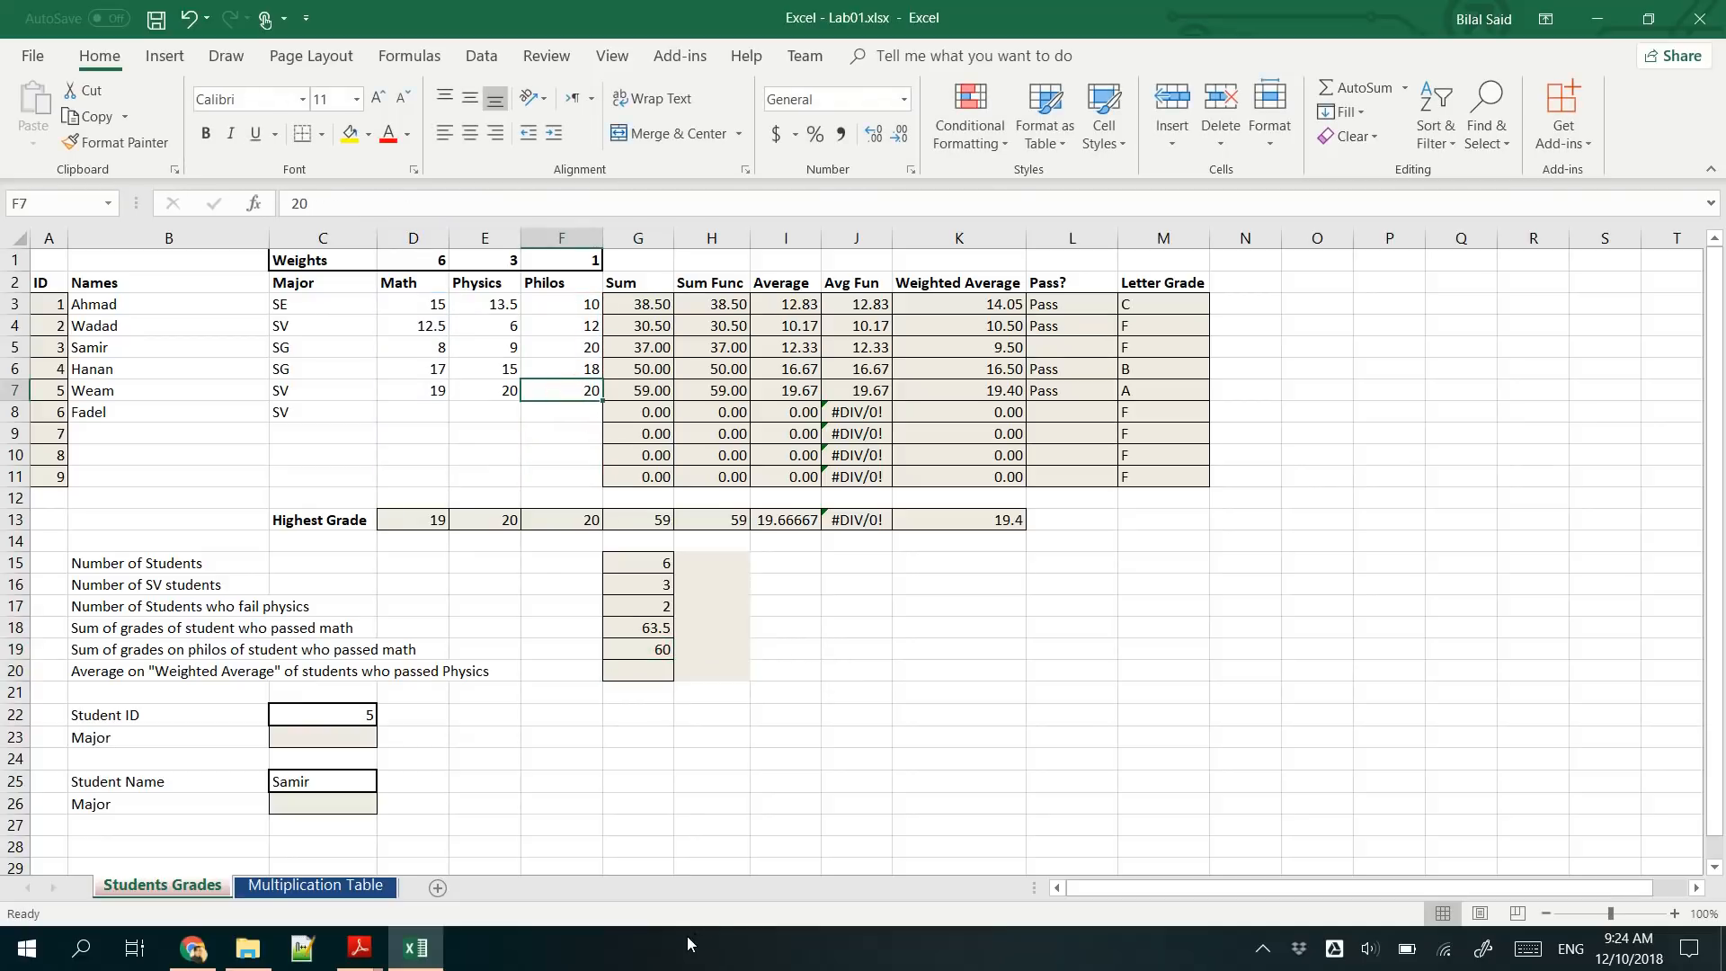
key("Delete")
left_click(550, 392)
- Start an AVERAGEIF formula in G20 for the weighted average of students who passed physics
left_click(651, 669)
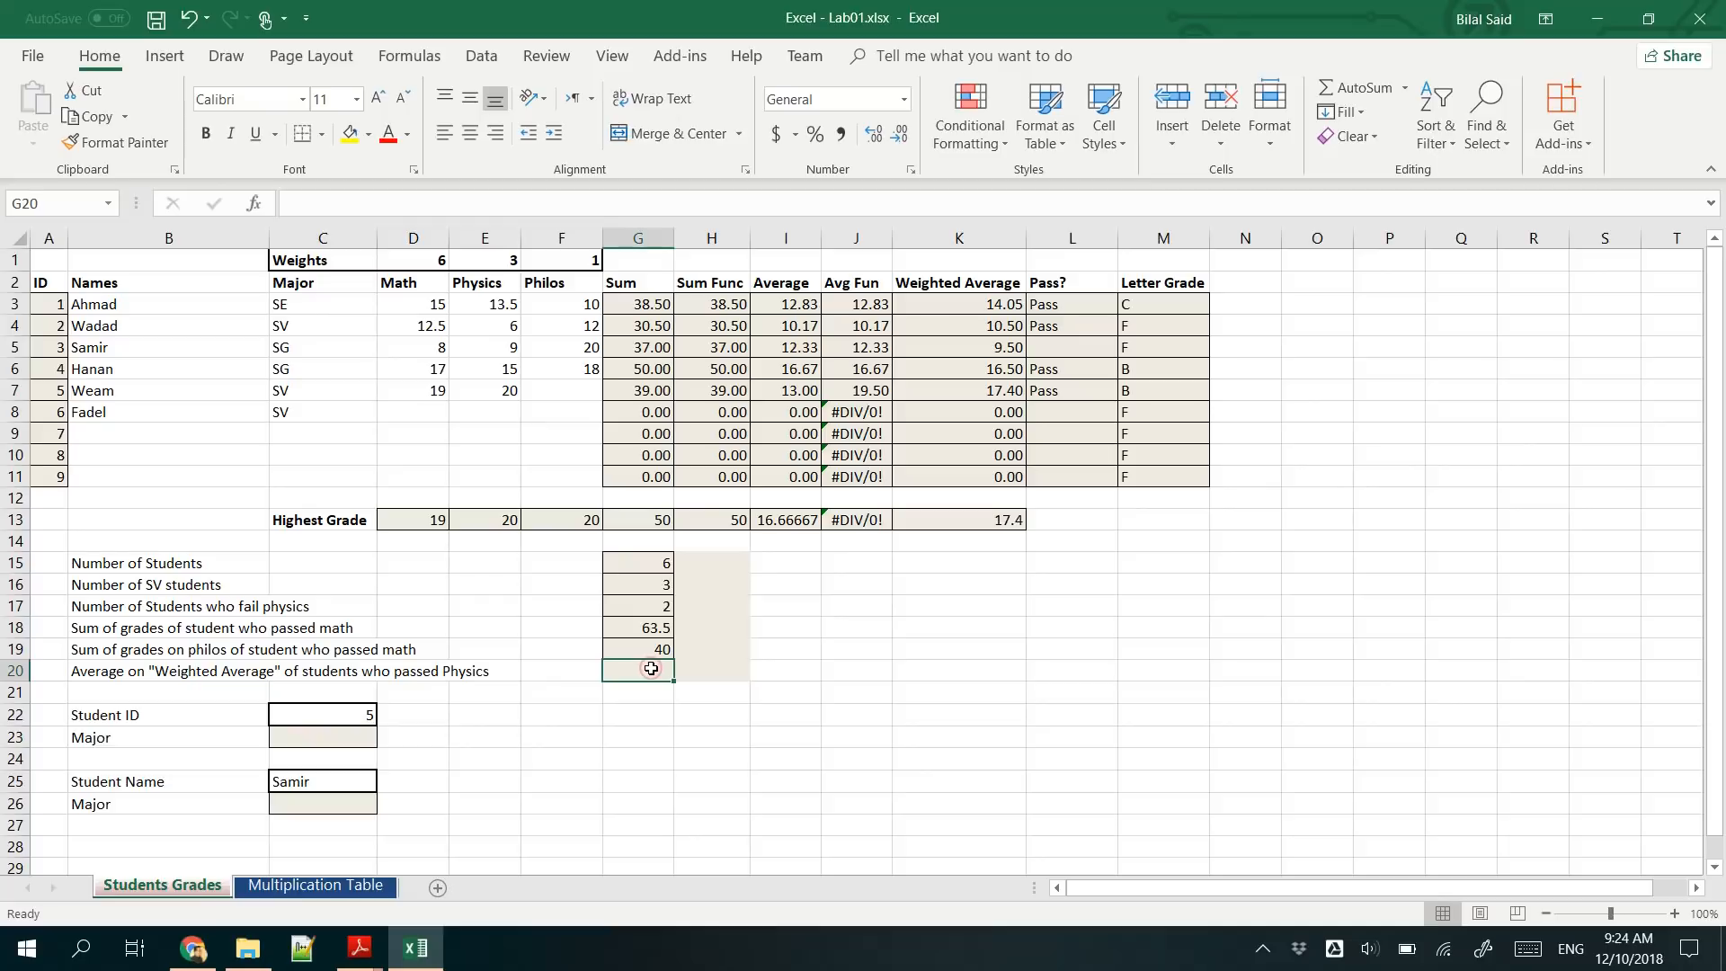
type("=A")
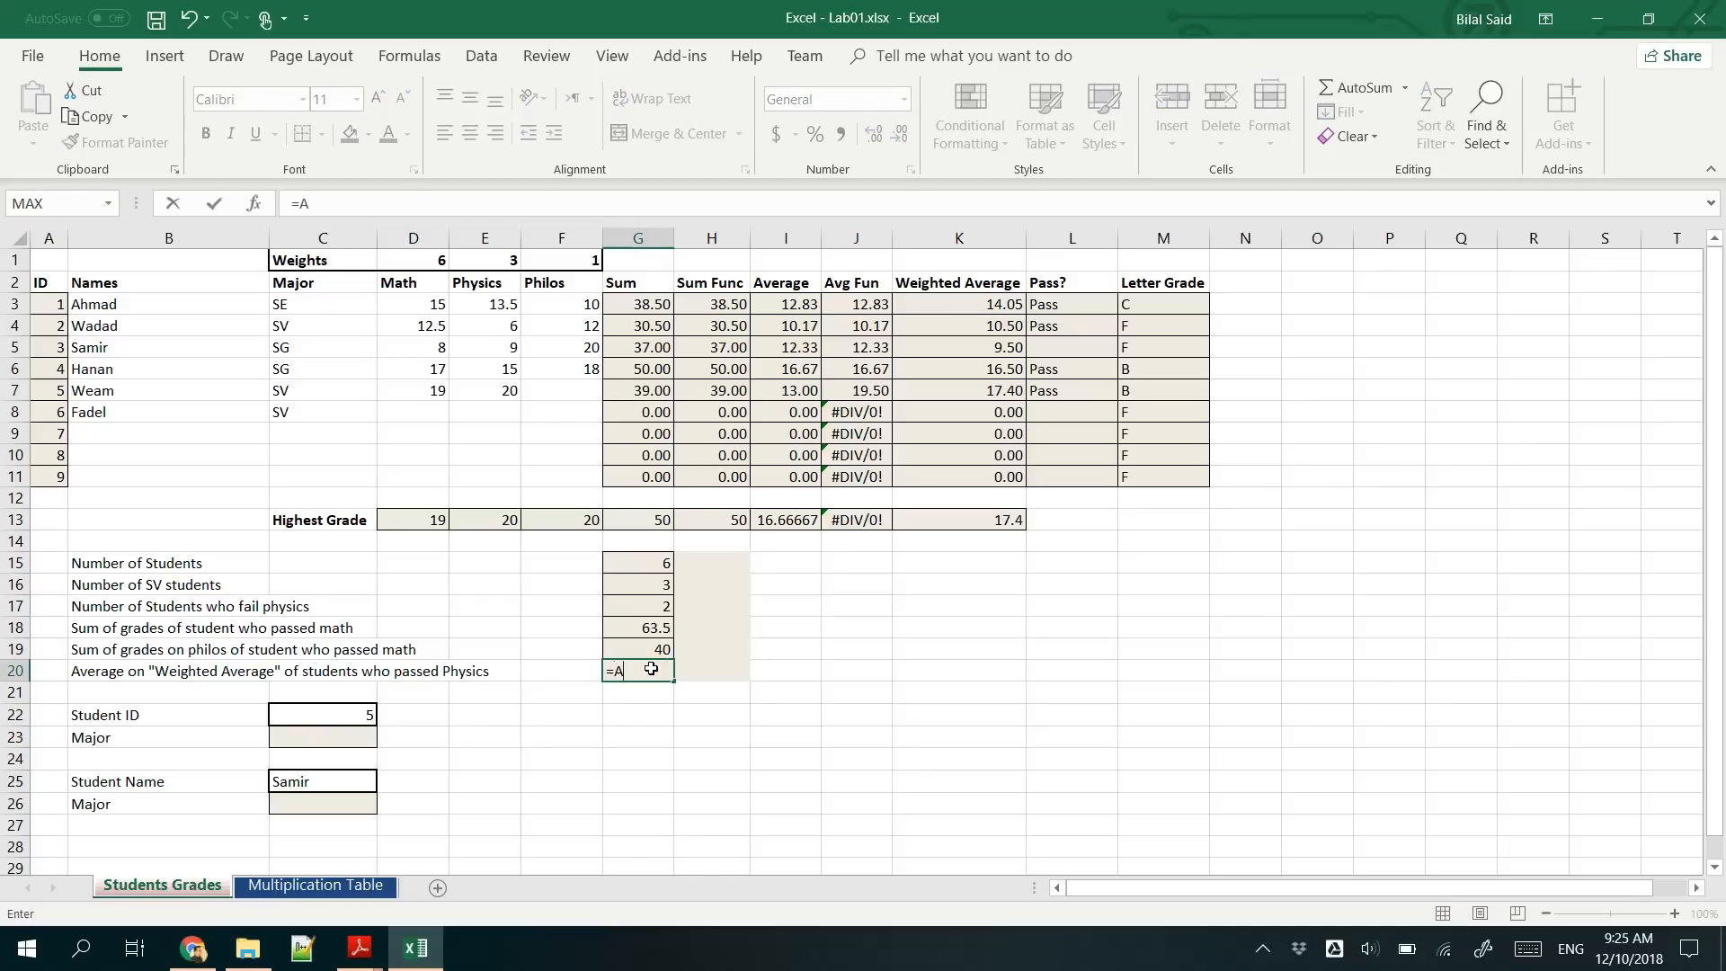
type("V")
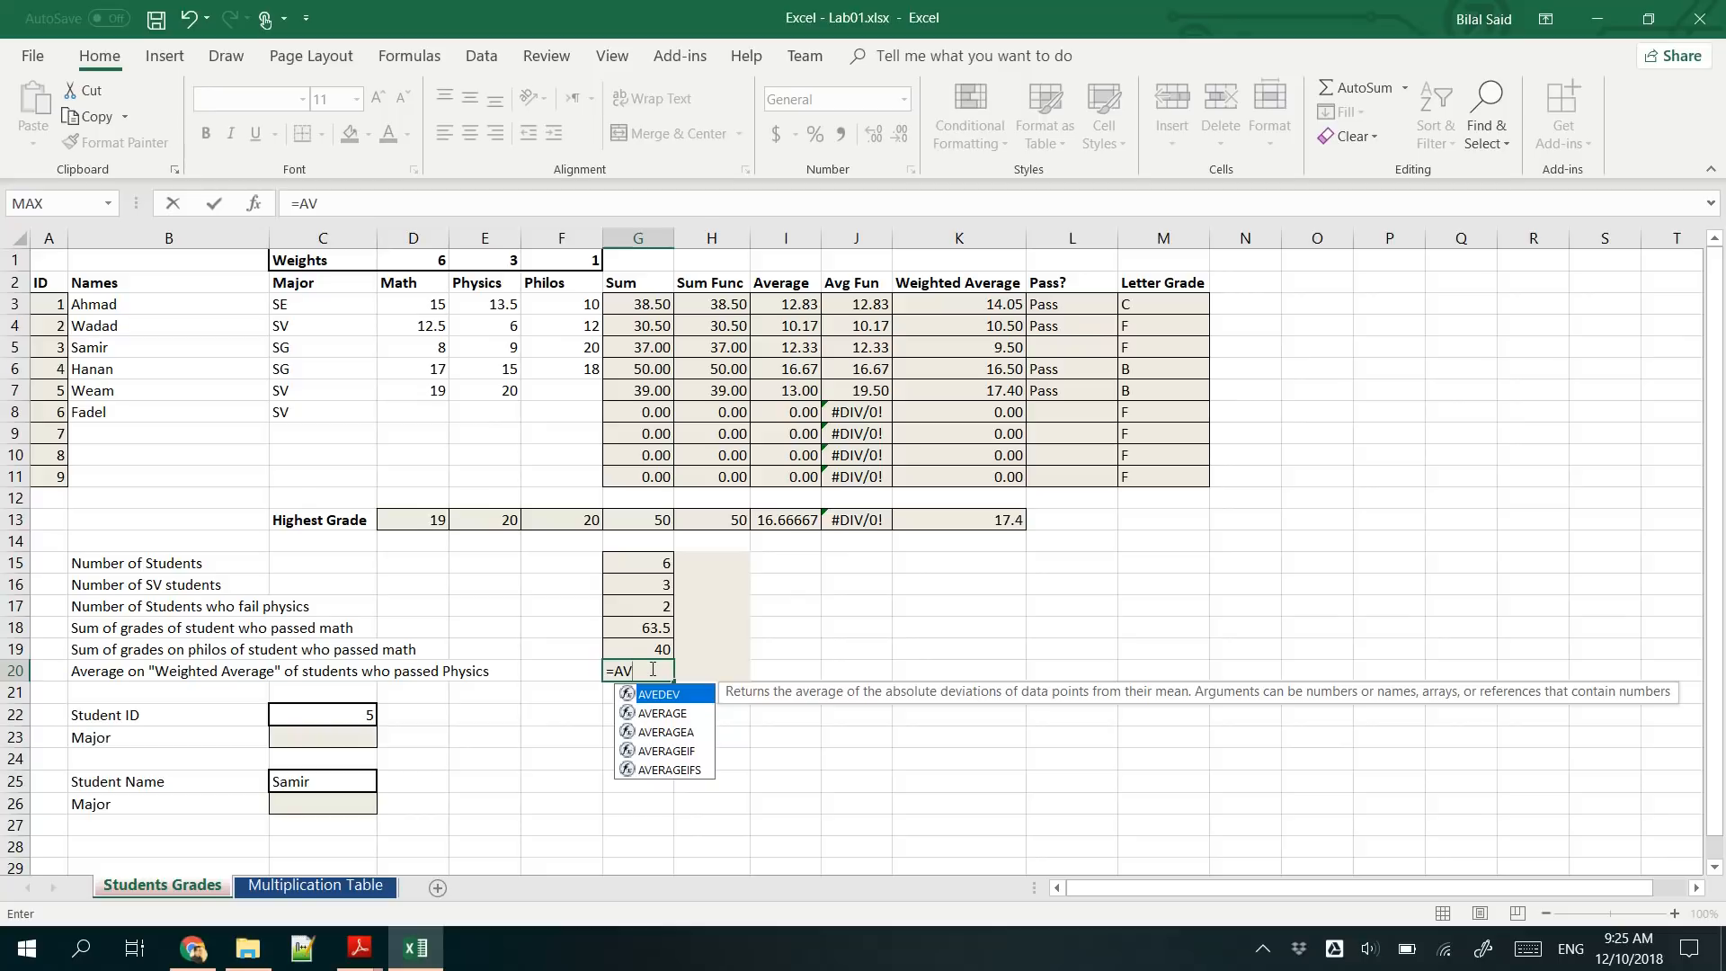
double_click(663, 750)
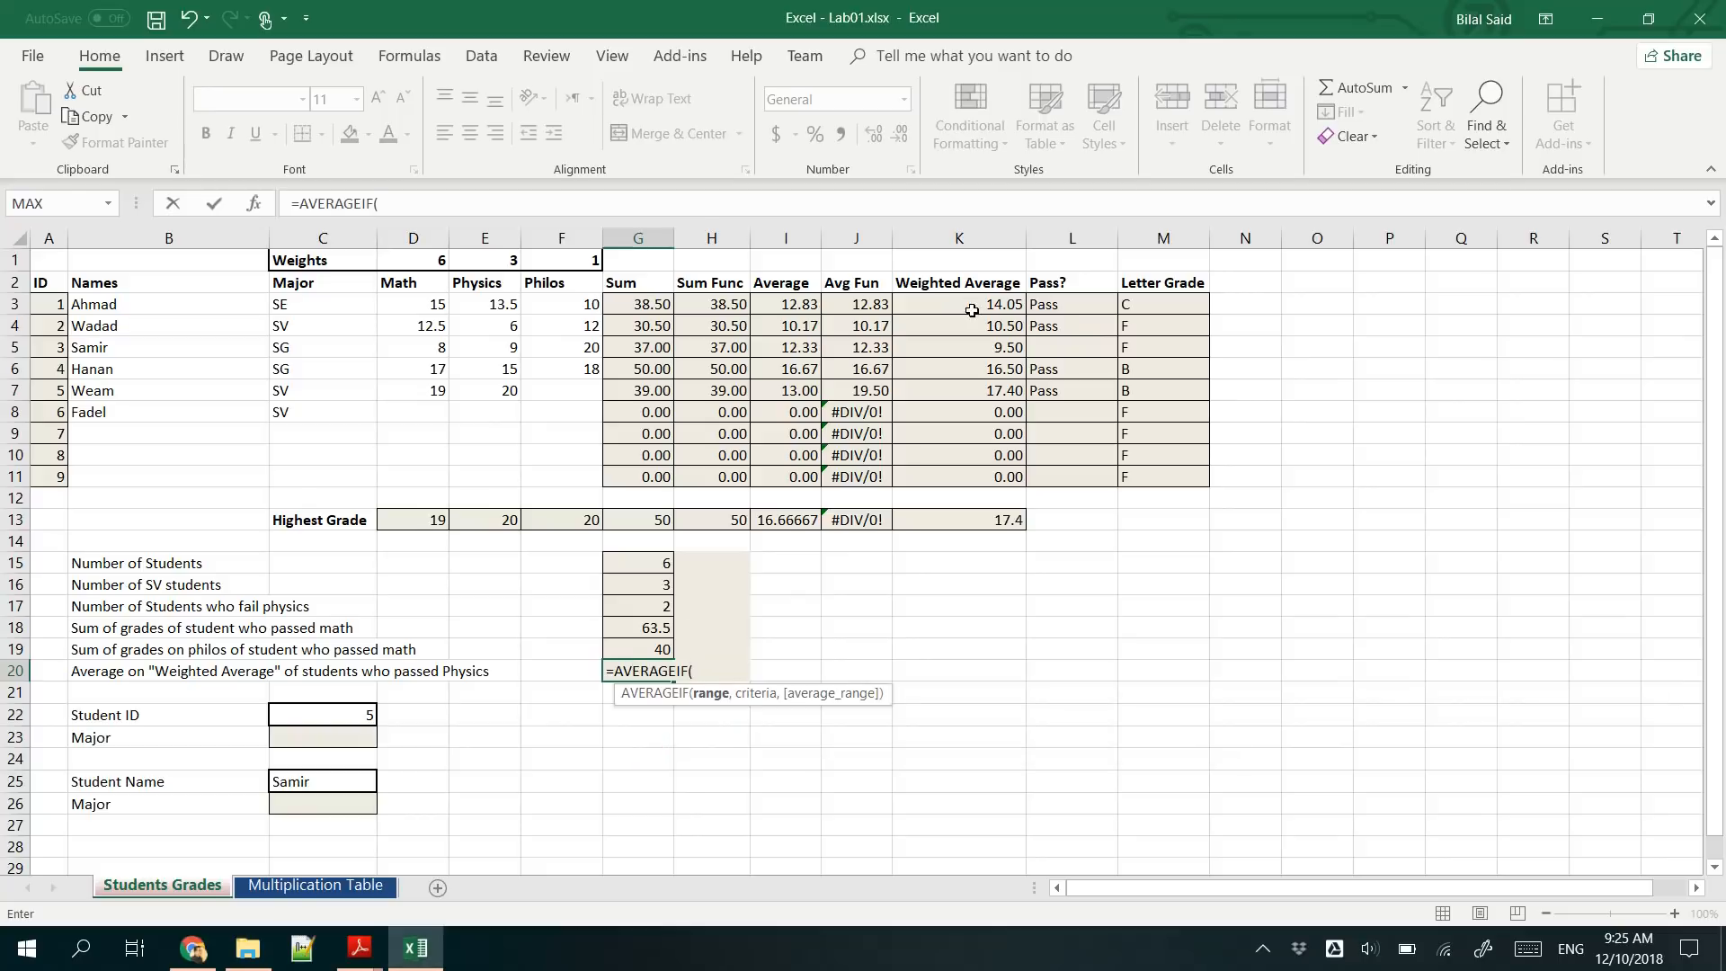
left_click_drag(971, 311, 989, 478)
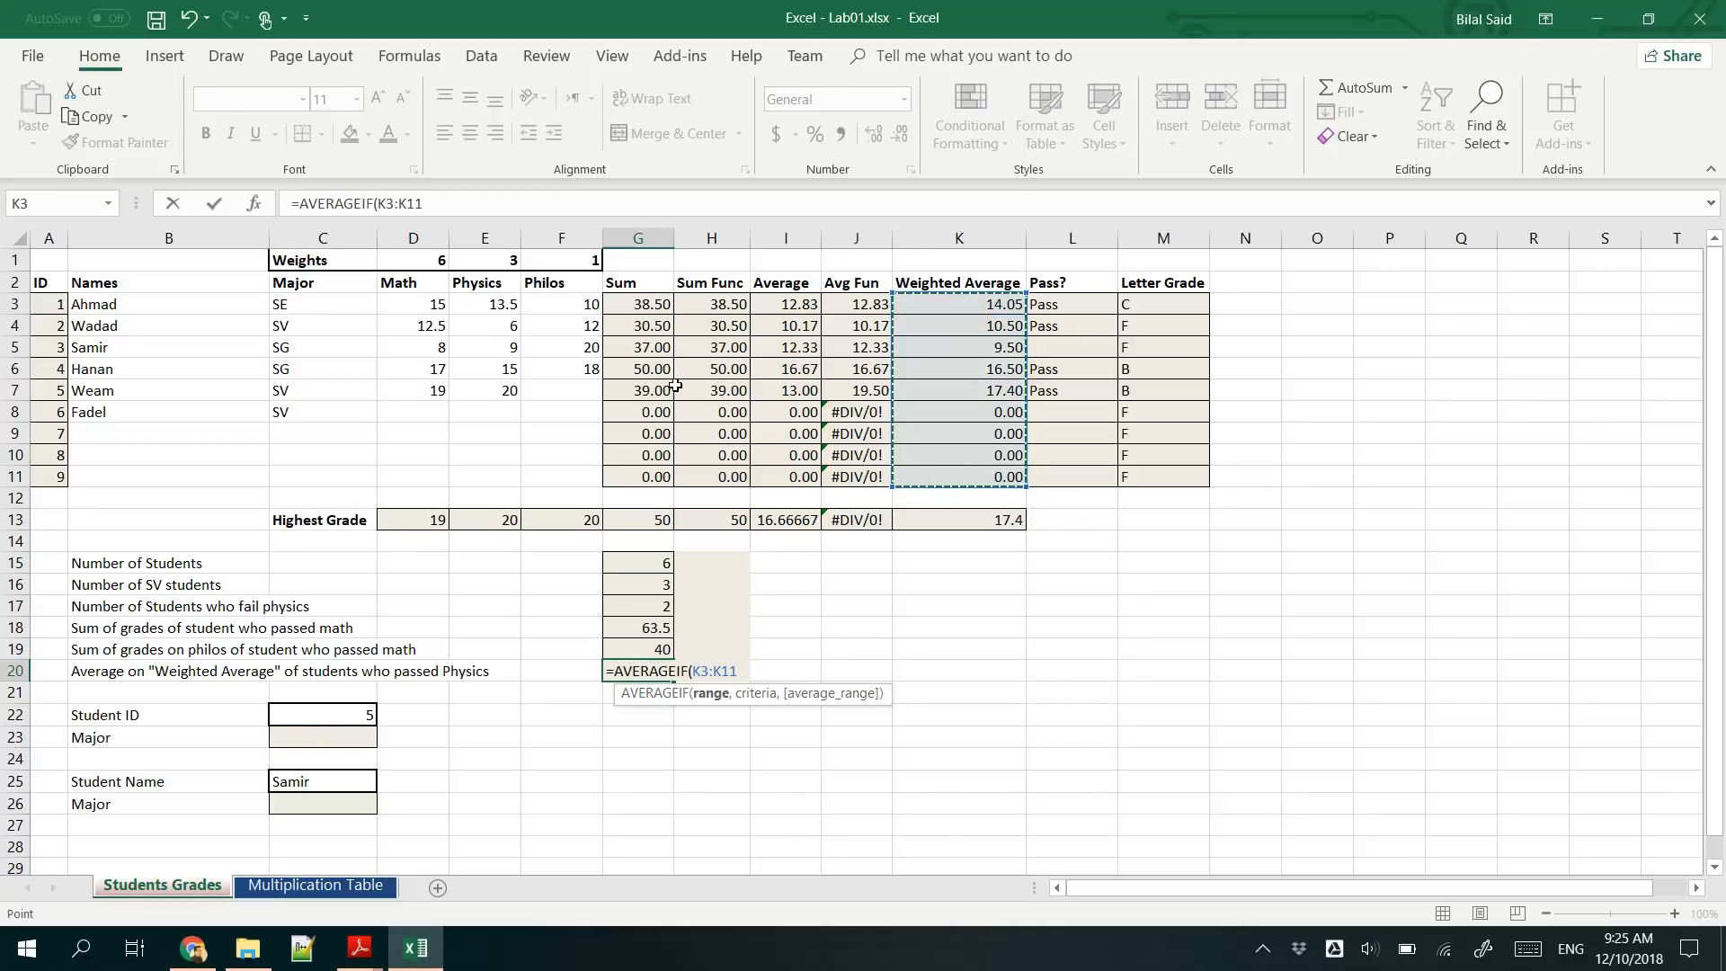
type(",")
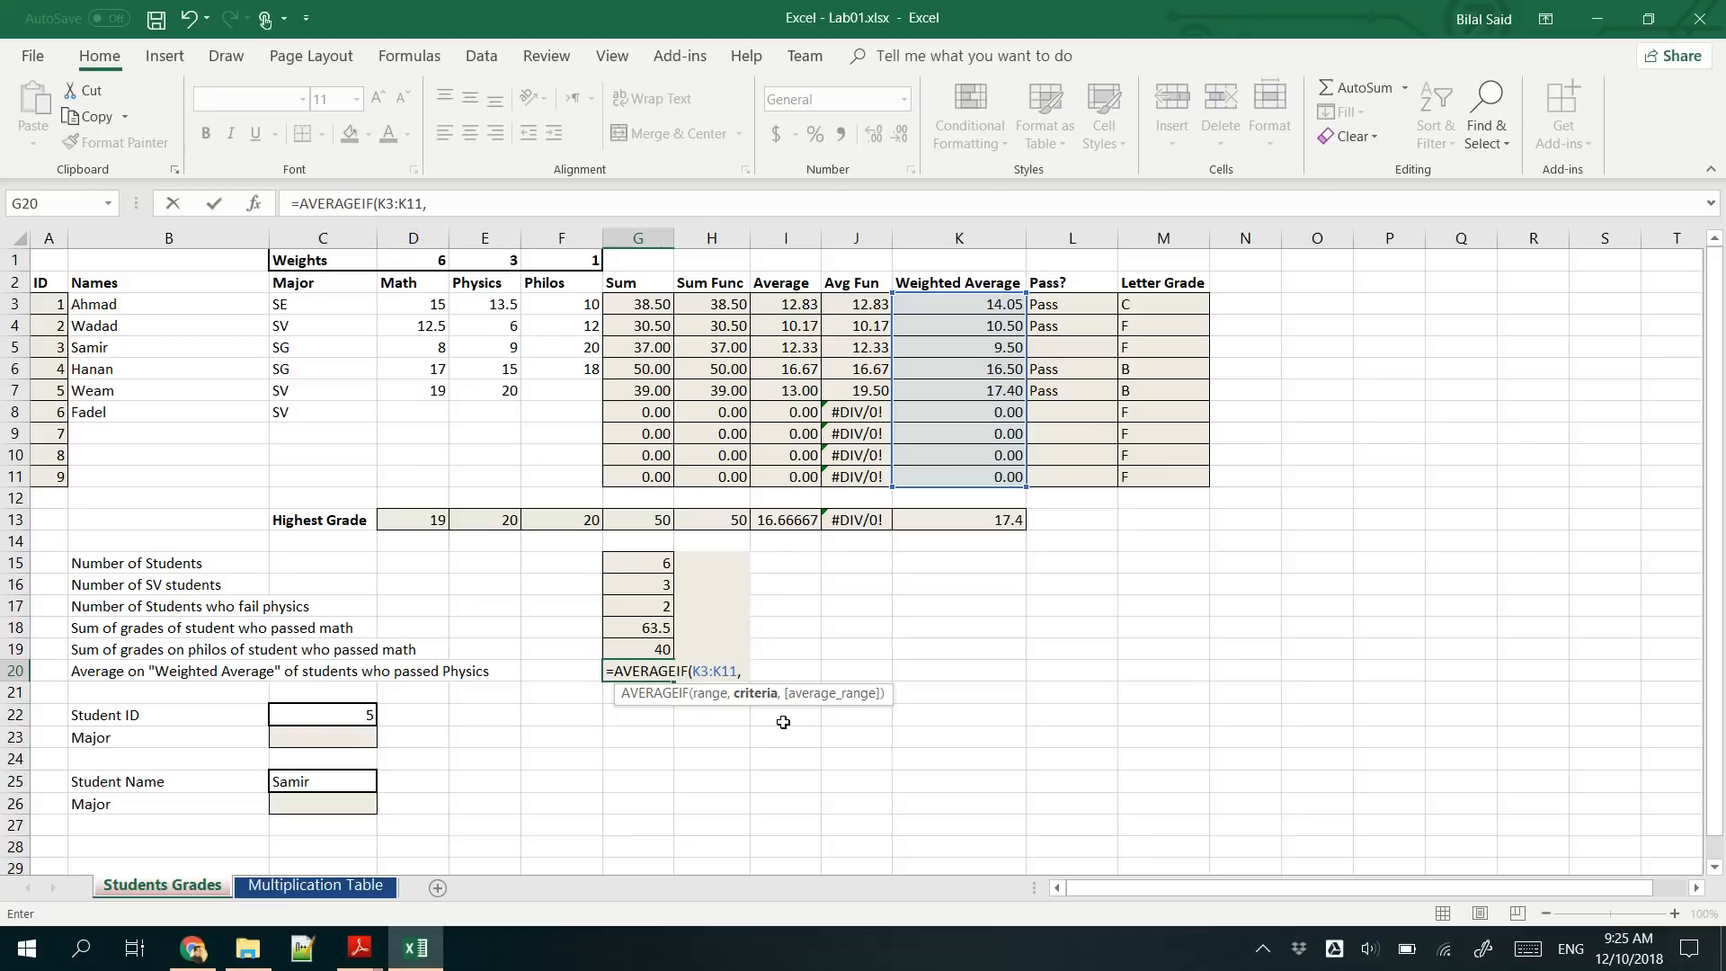
key("Left")
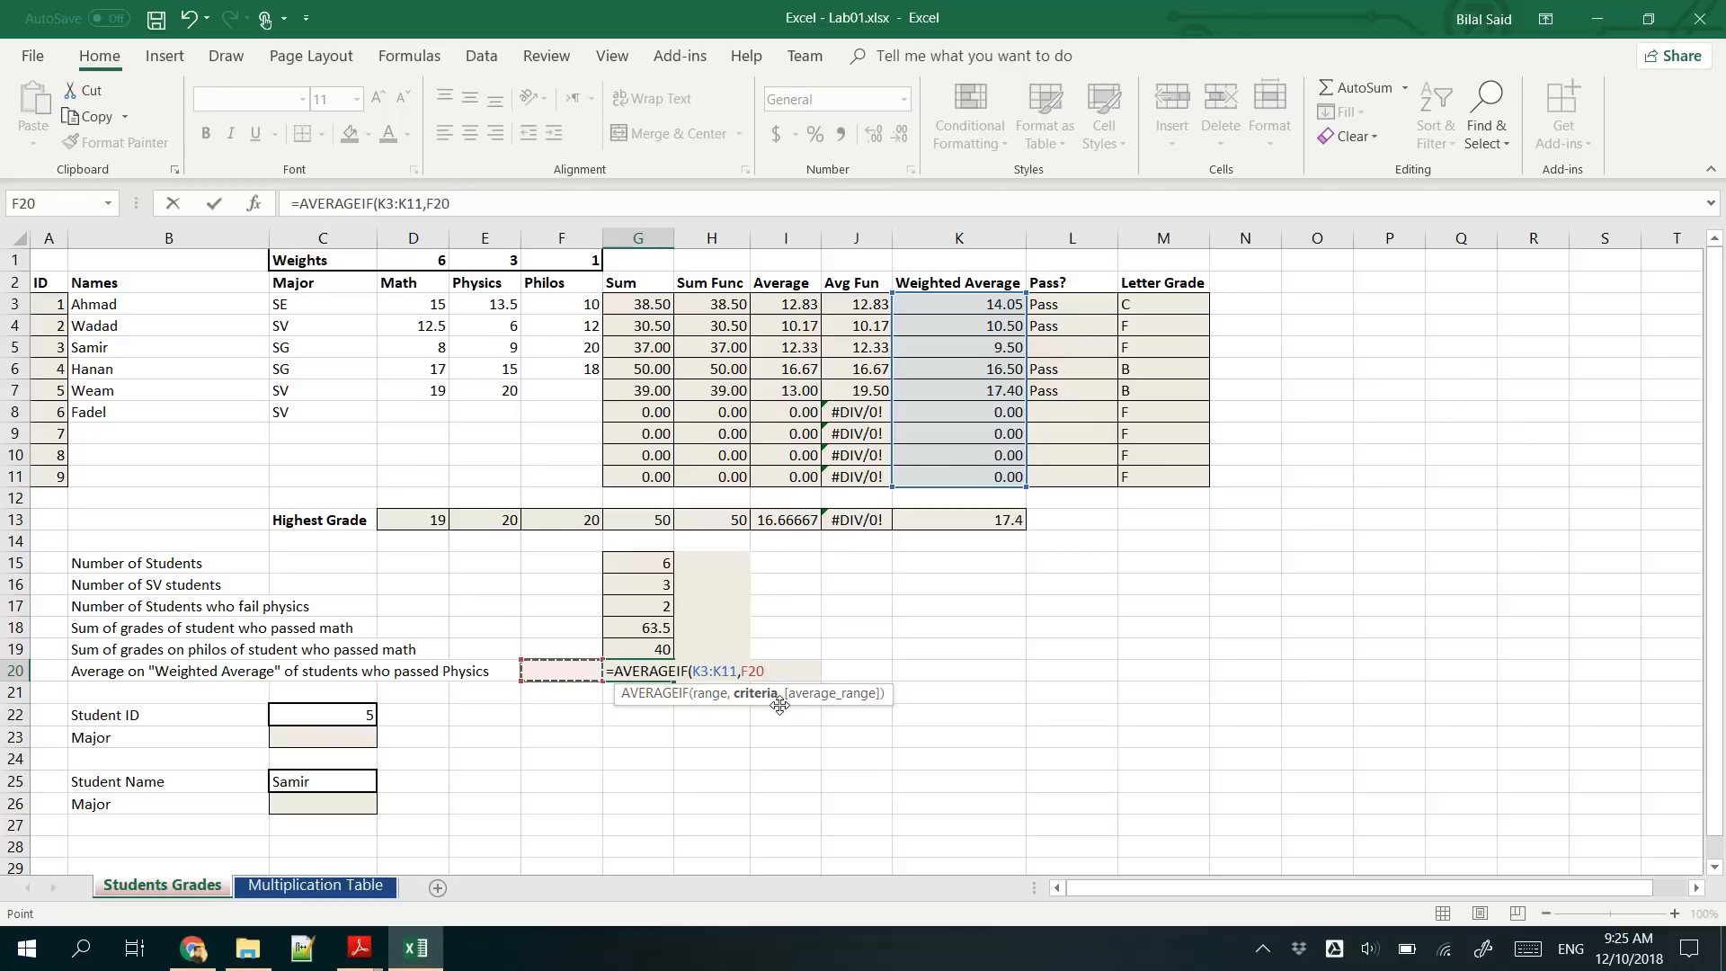
left_click_drag(692, 670, 893, 670)
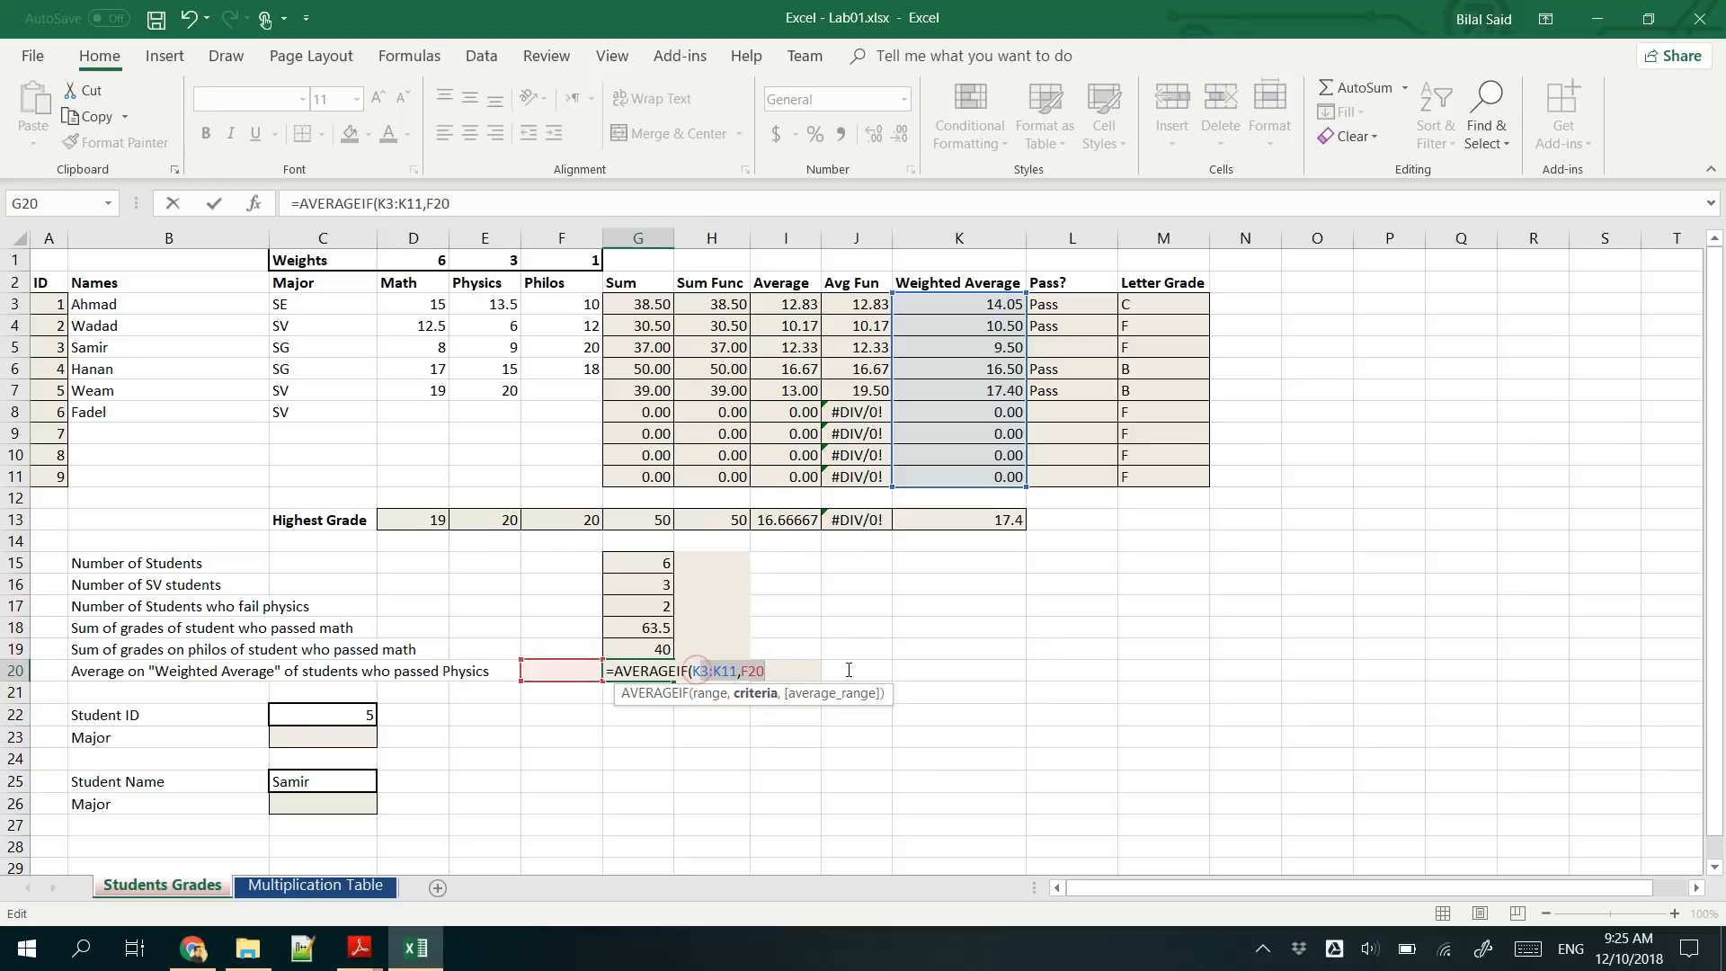
type("K")
key("BackSpace")
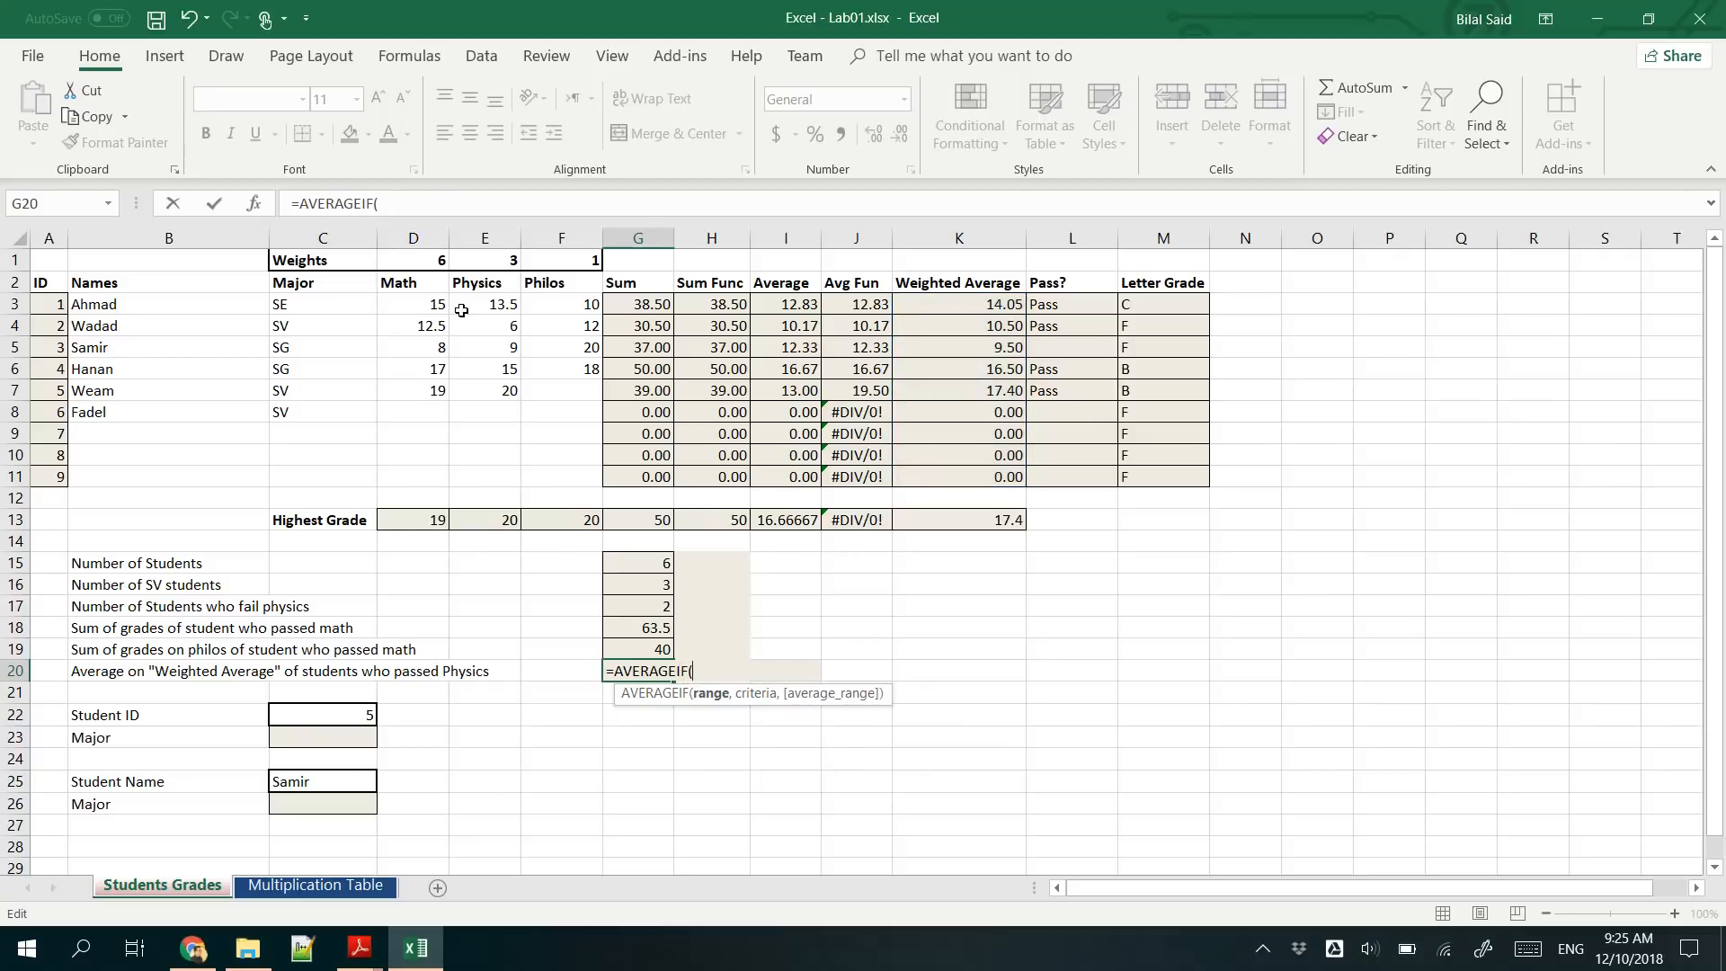
- Complete the G20 formula as =AVERAGEIF(E3:E11,">=10",K3:K11), testing the physics grades and averaging the weighted averages
left_click_drag(483, 314, 499, 480)
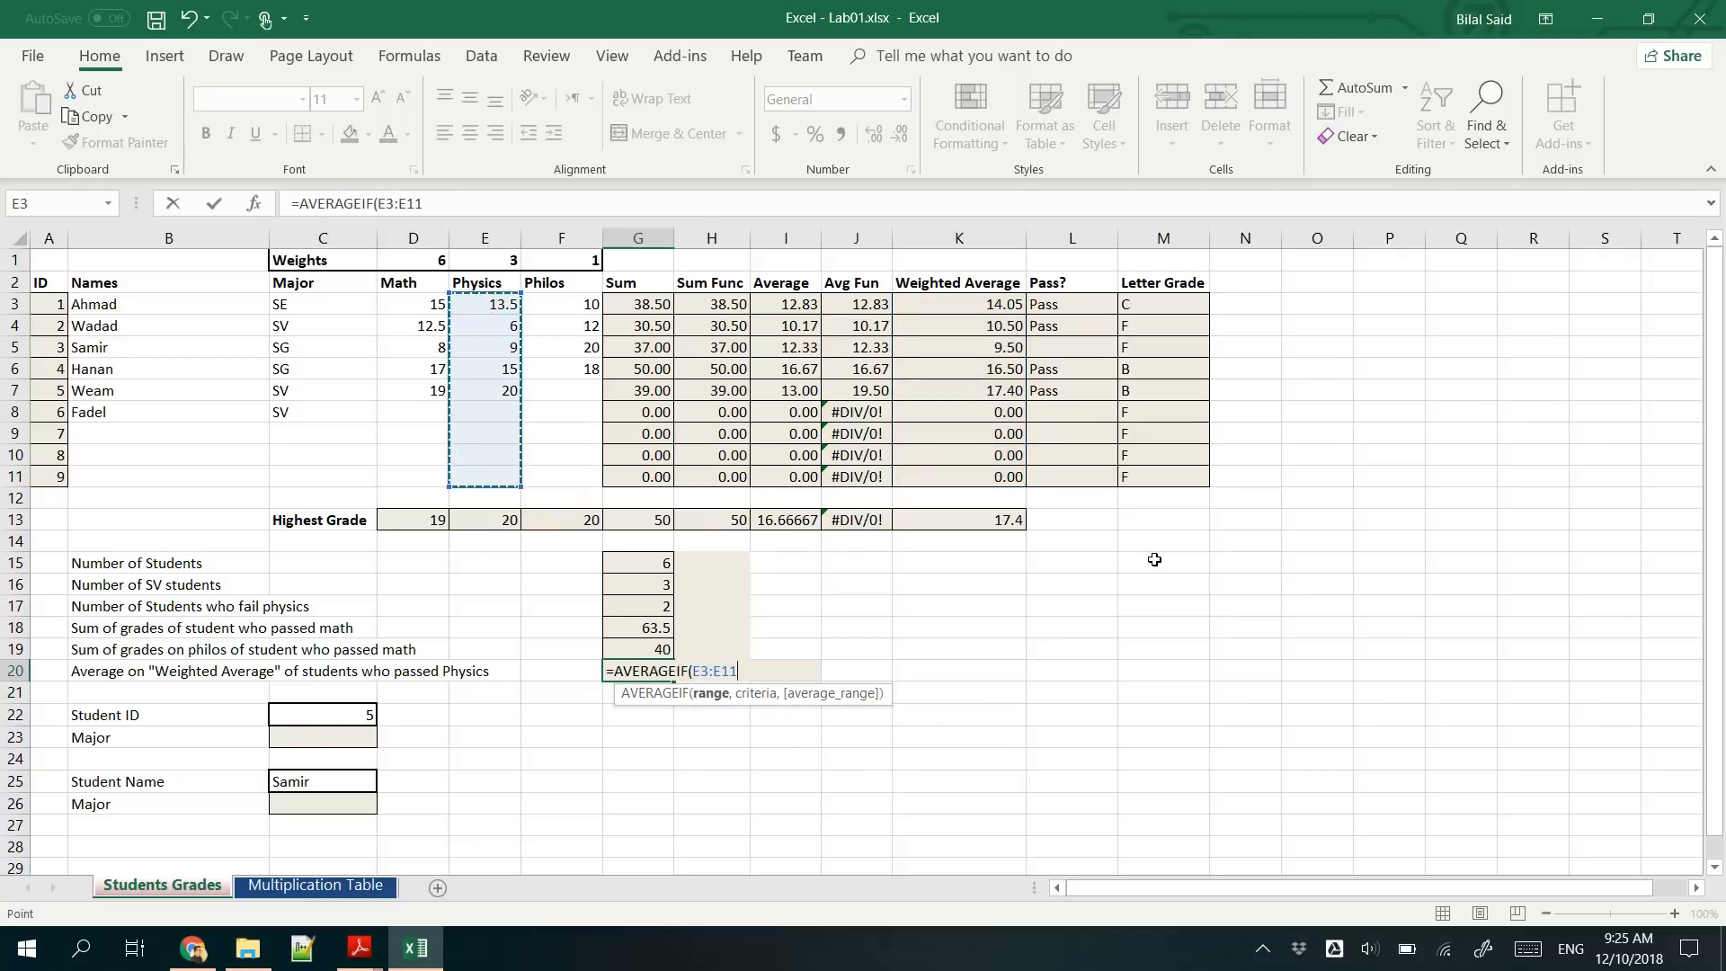
type(",\">=10")
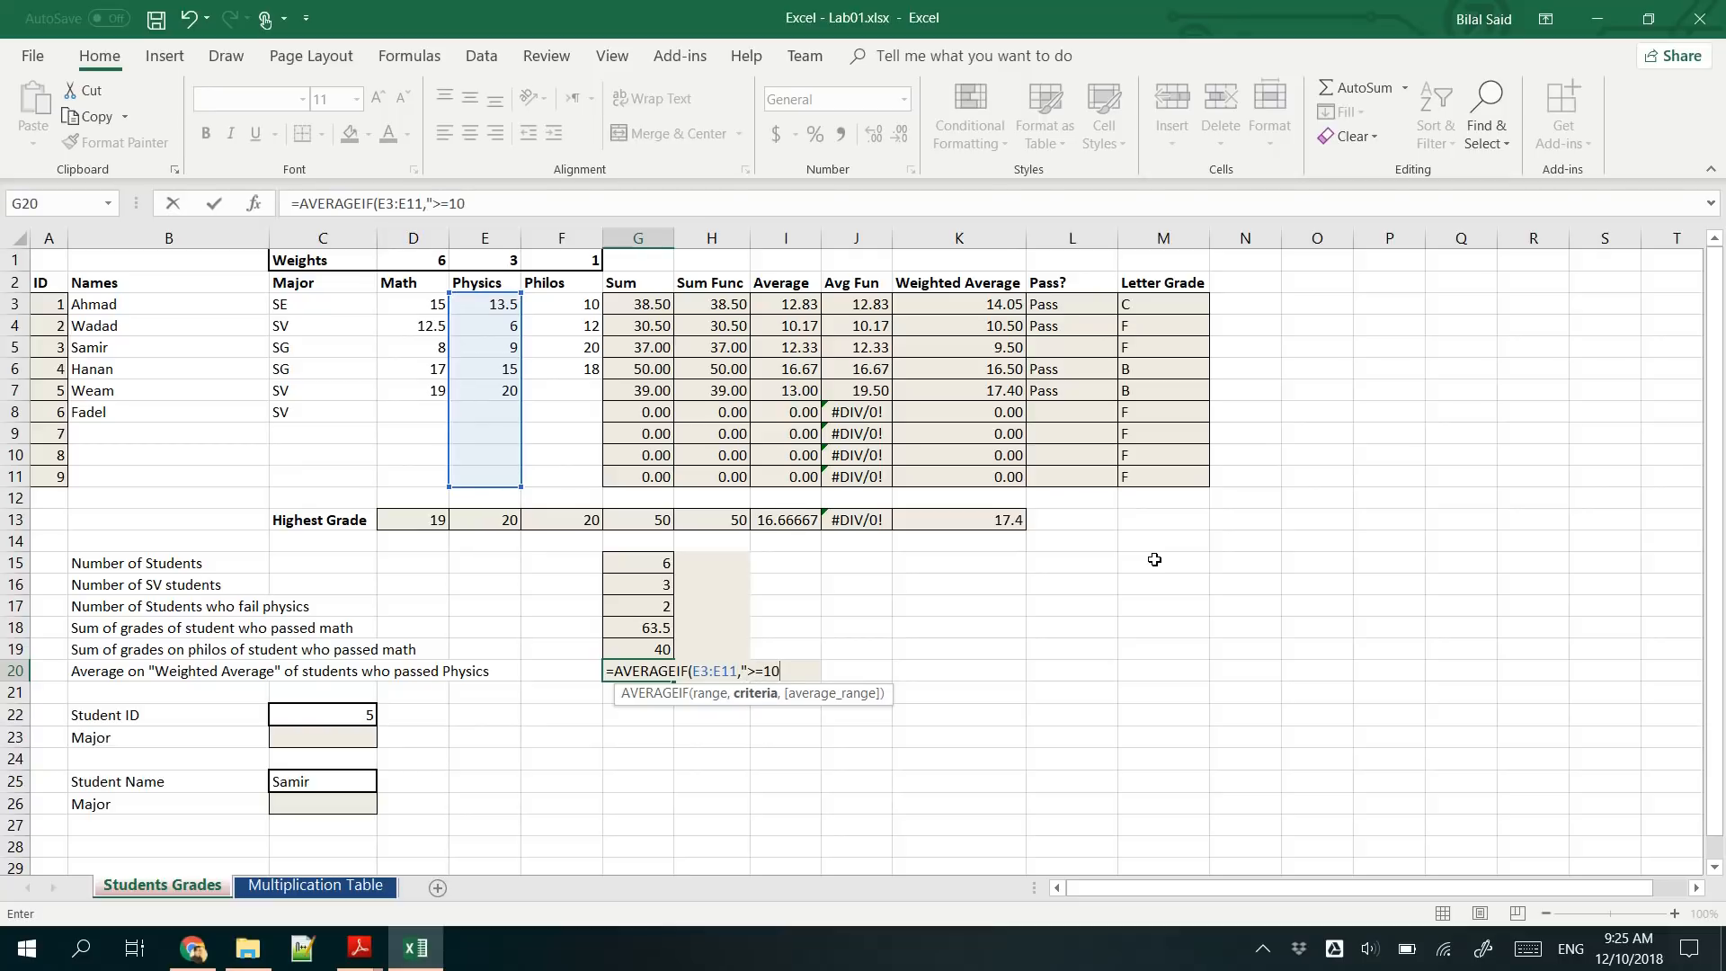
type("\",")
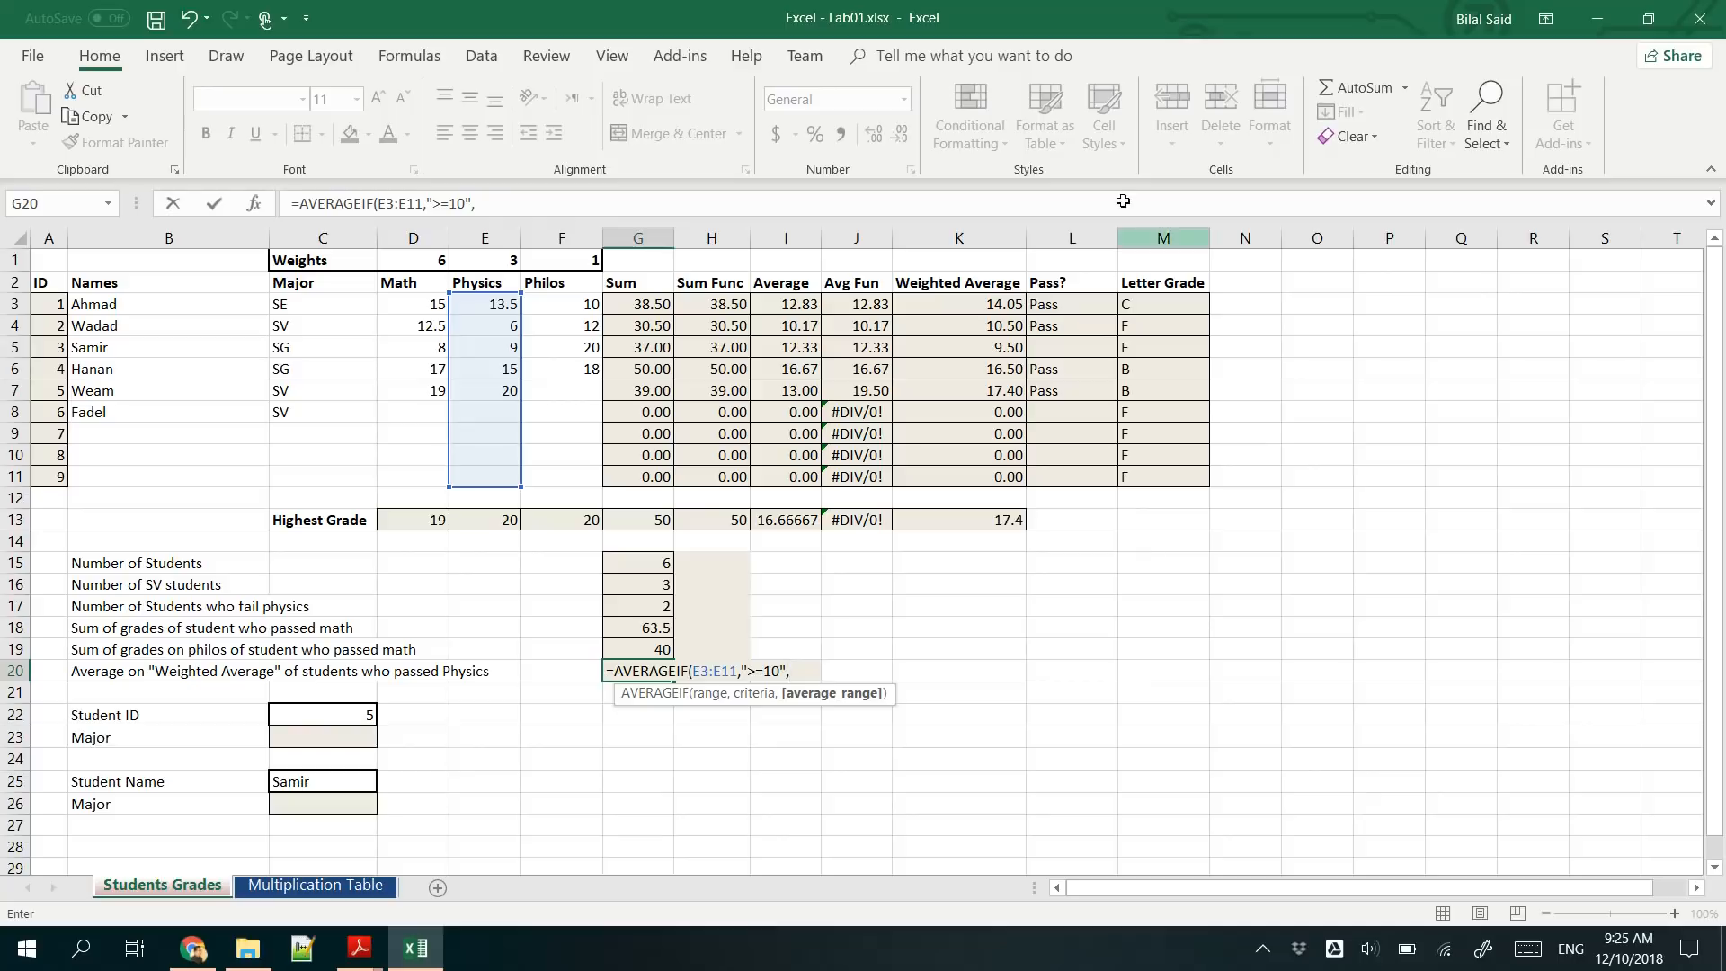
left_click_drag(963, 304, 1006, 480)
type(")")
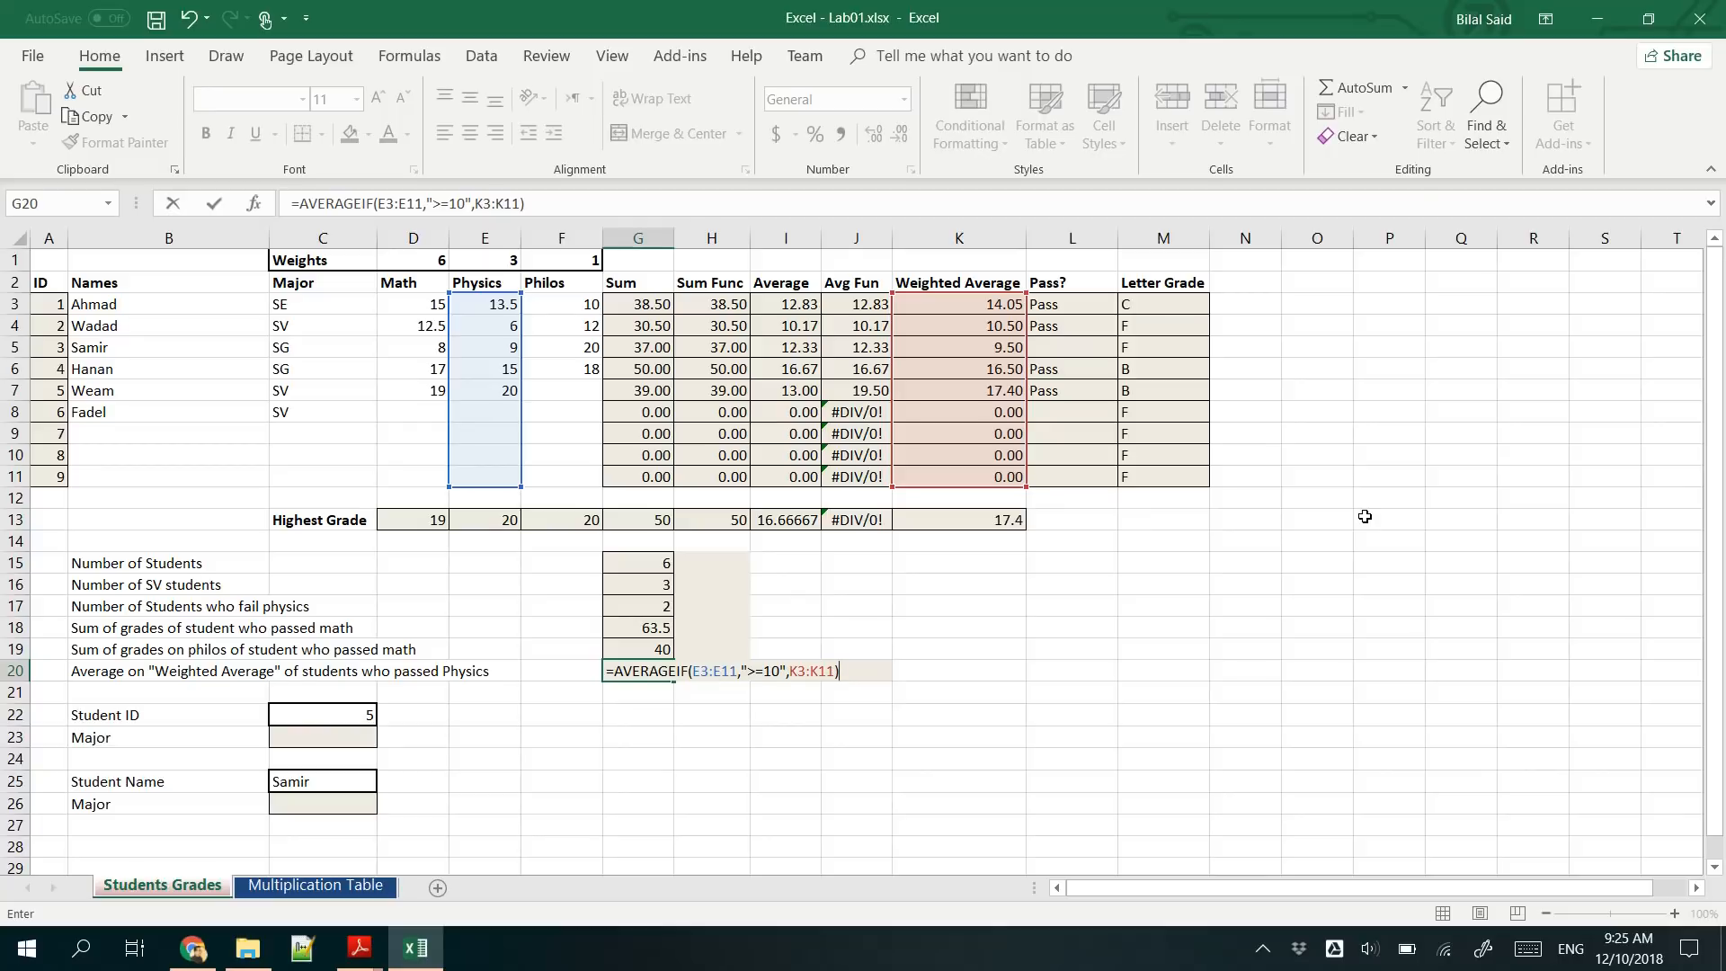
key("ctrl+Return")
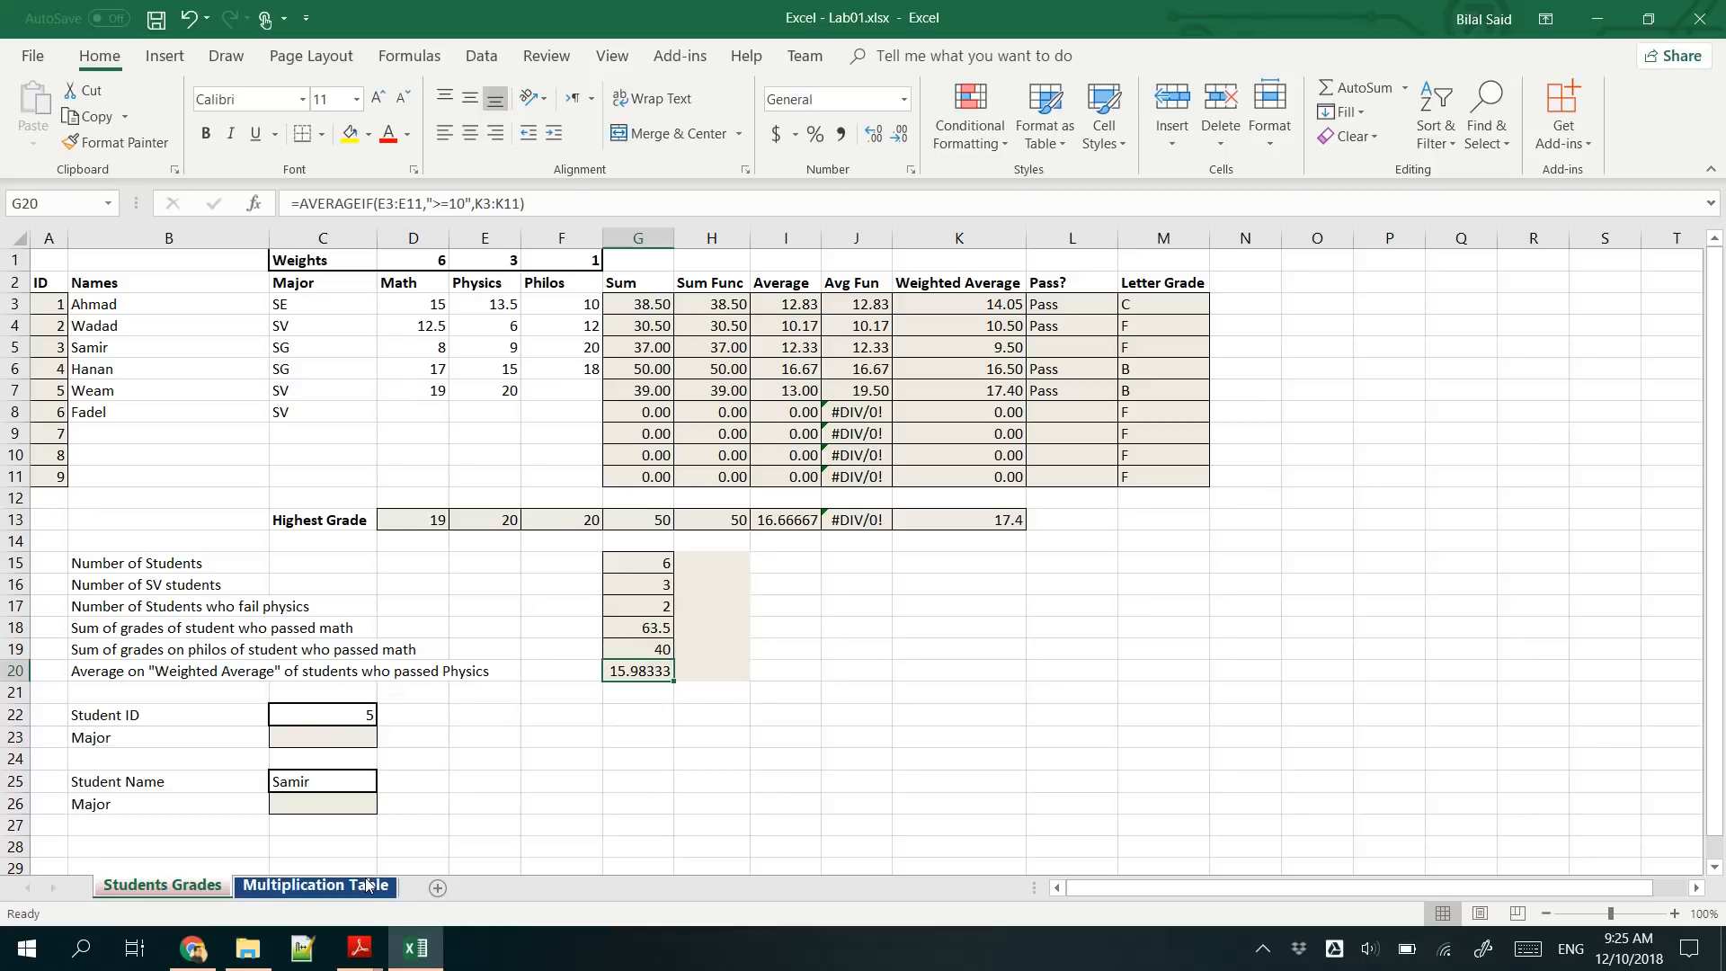
- Switch to the MS EXCEL slides in Adobe Reader, read the VLOOKUP syntax on page 25, and return to the workbook
left_click(357, 945)
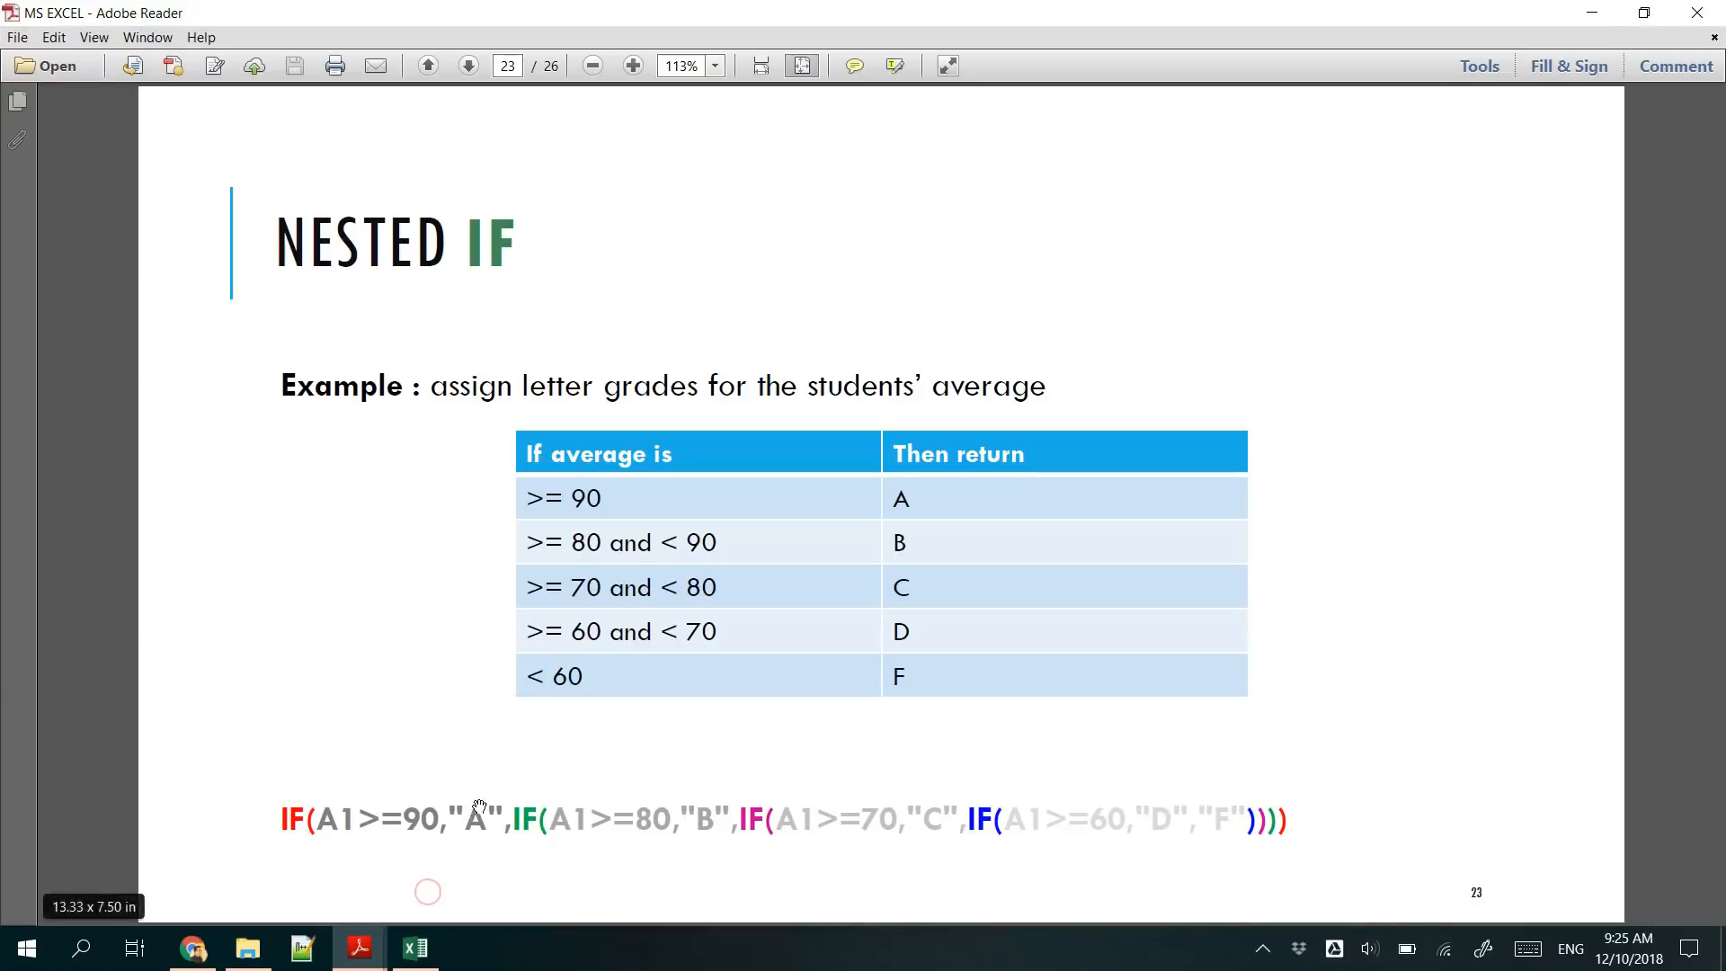
key("Right")
key("Right")
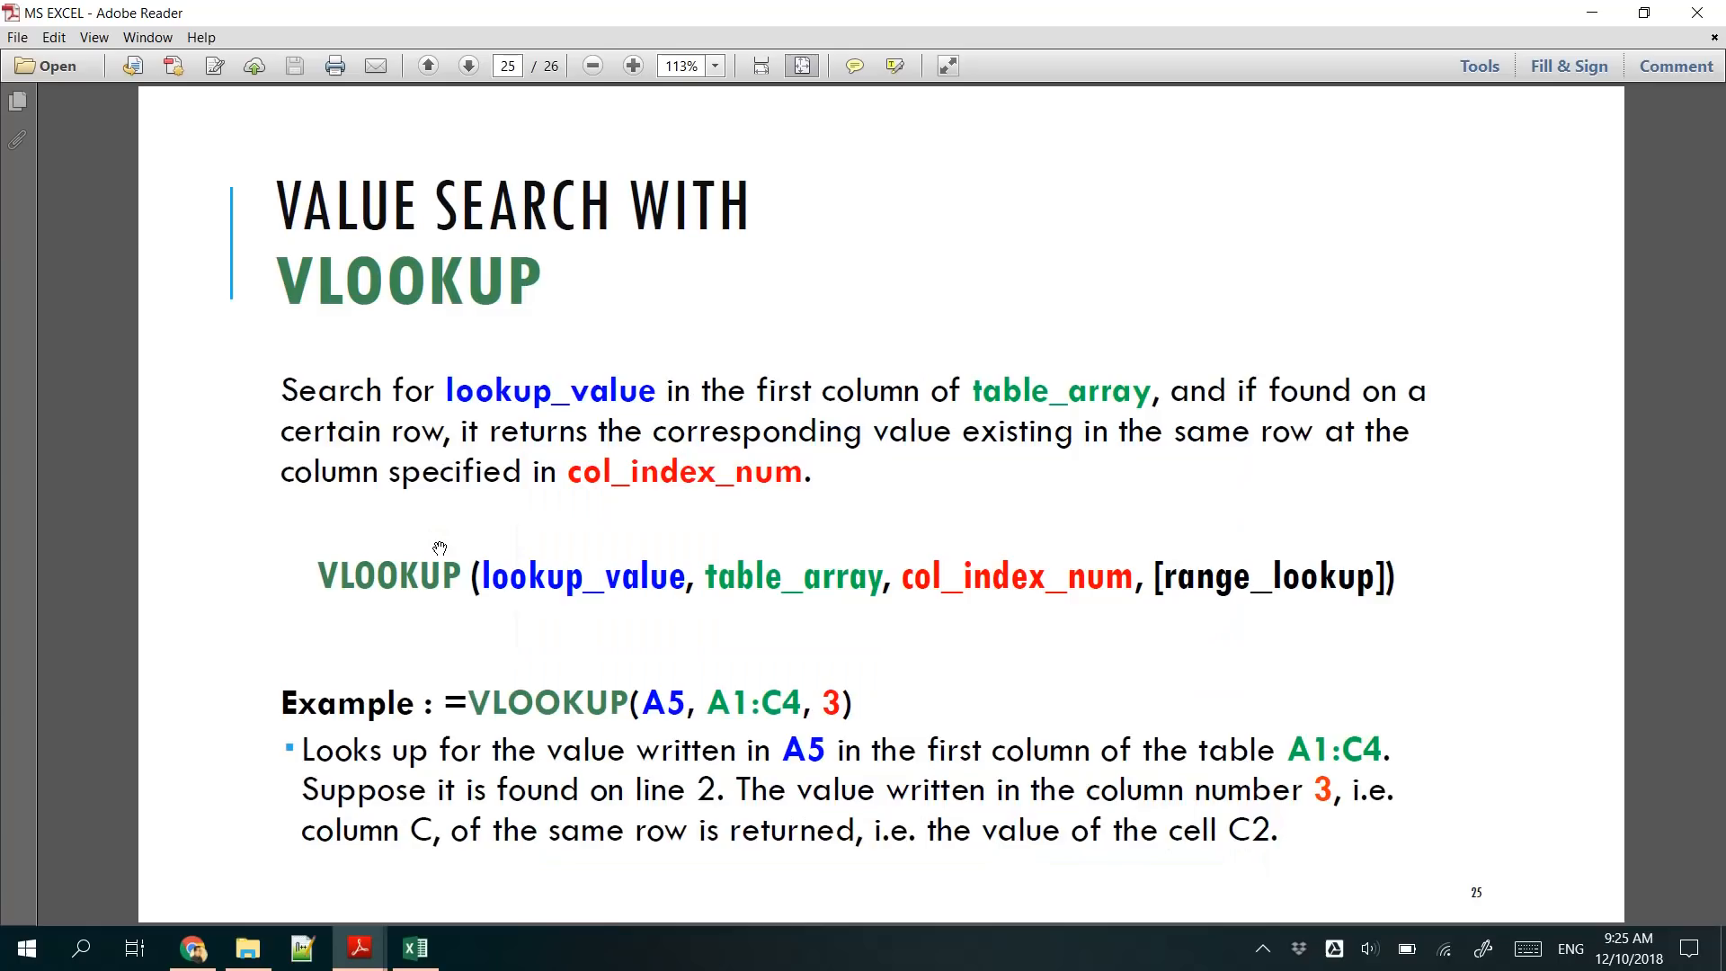
key("Right")
key("Left")
left_click(1591, 12)
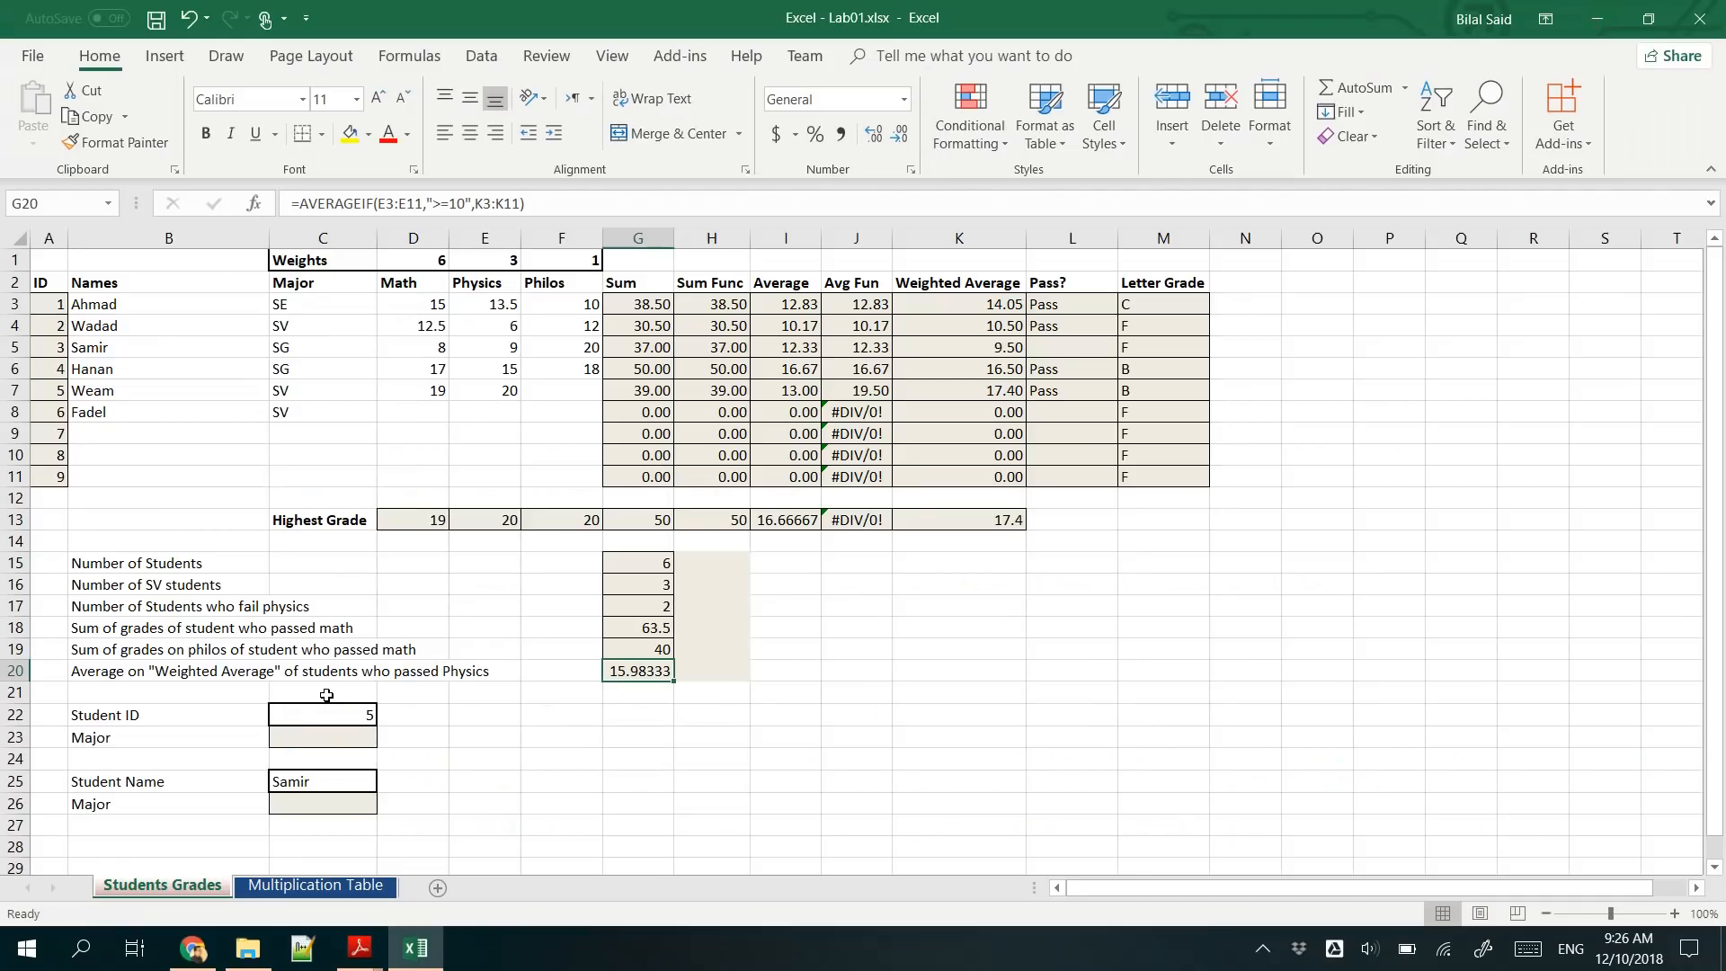
- Start a VLOOKUP formula in C23 with the student ID in C22 as the lookup value
left_click(322, 735)
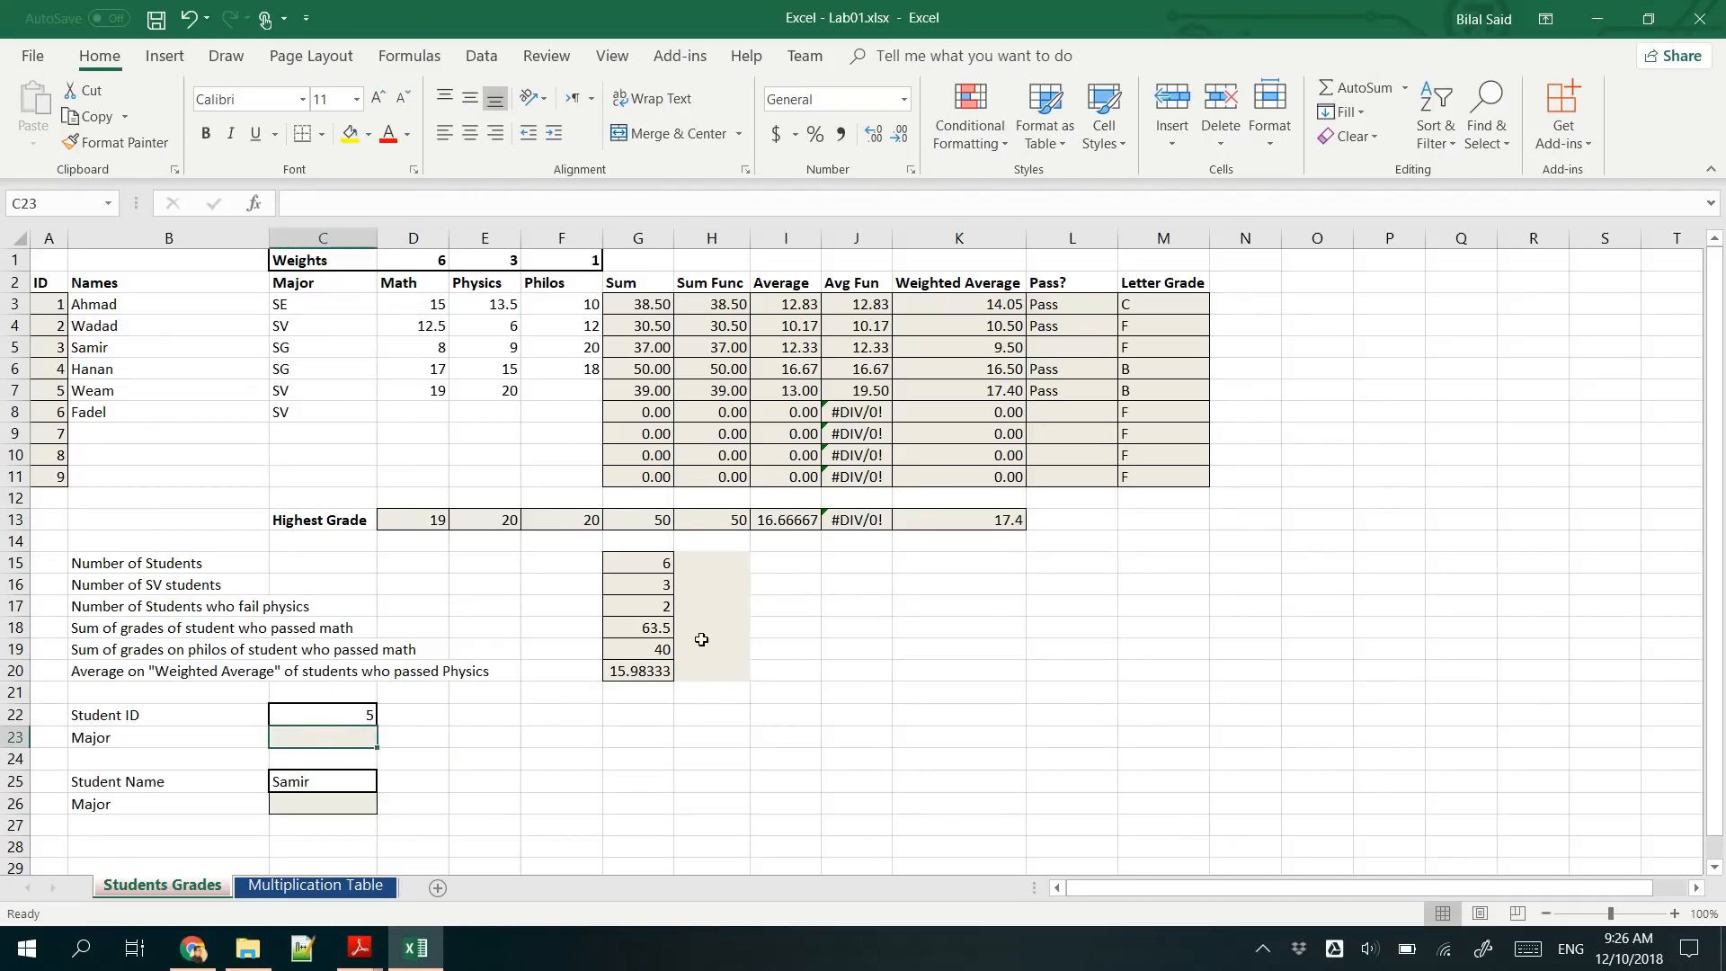
left_click(279, 719)
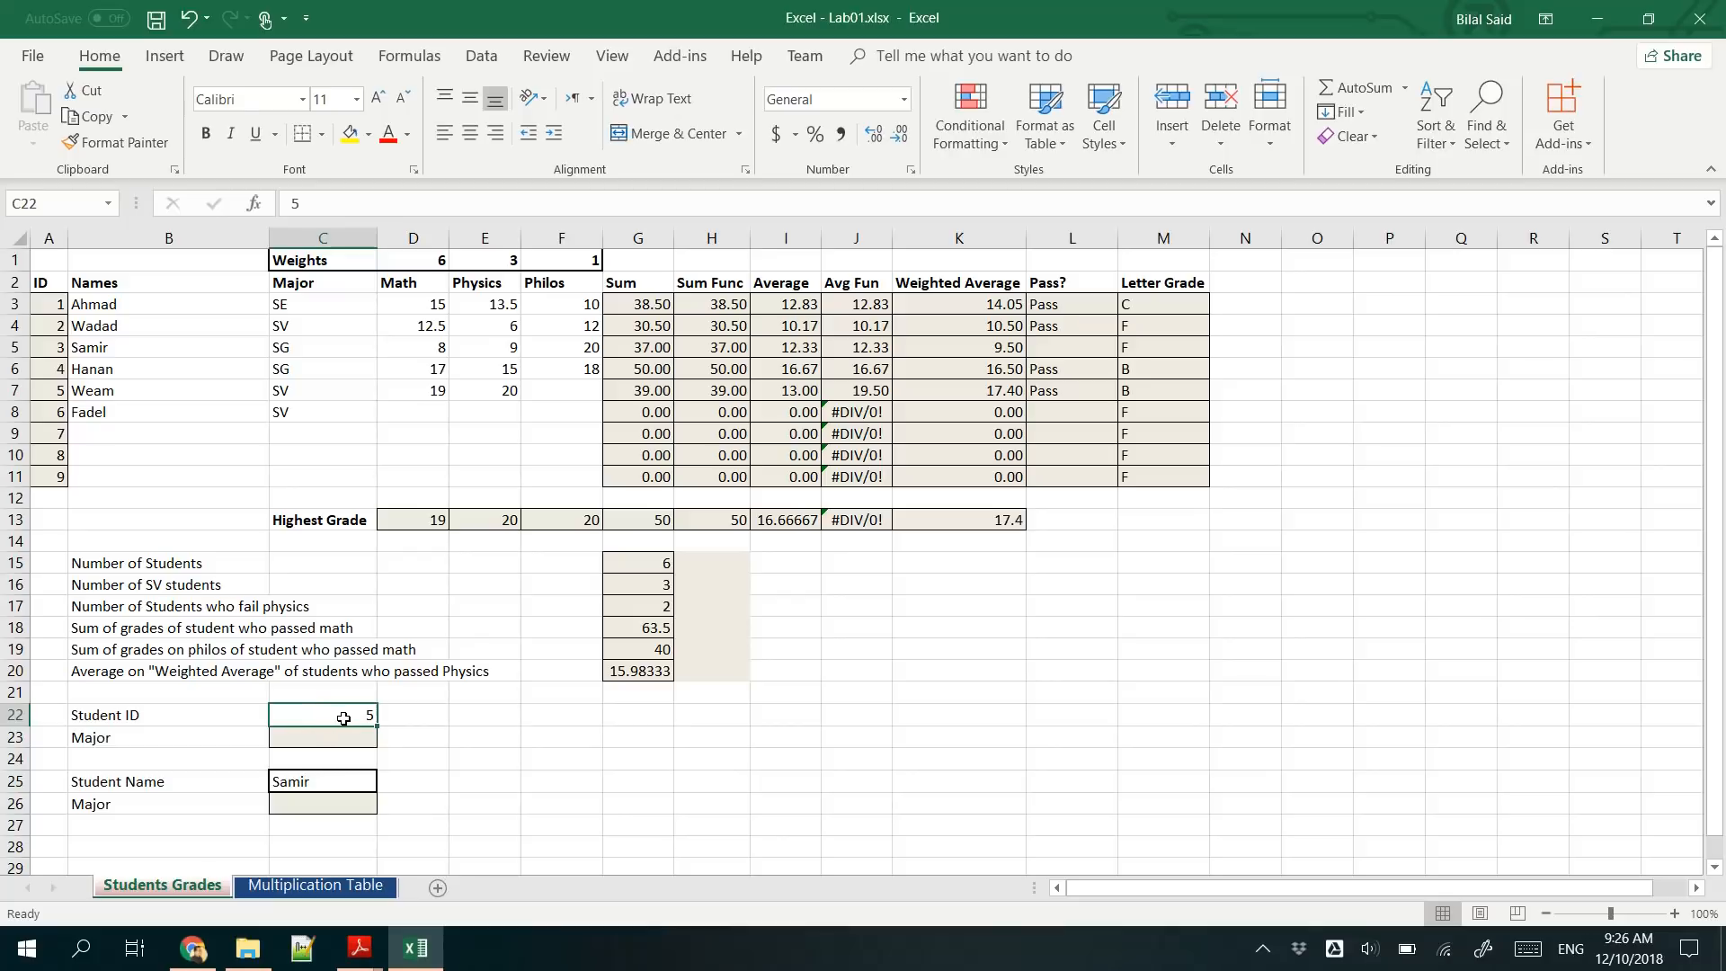
left_click(319, 740)
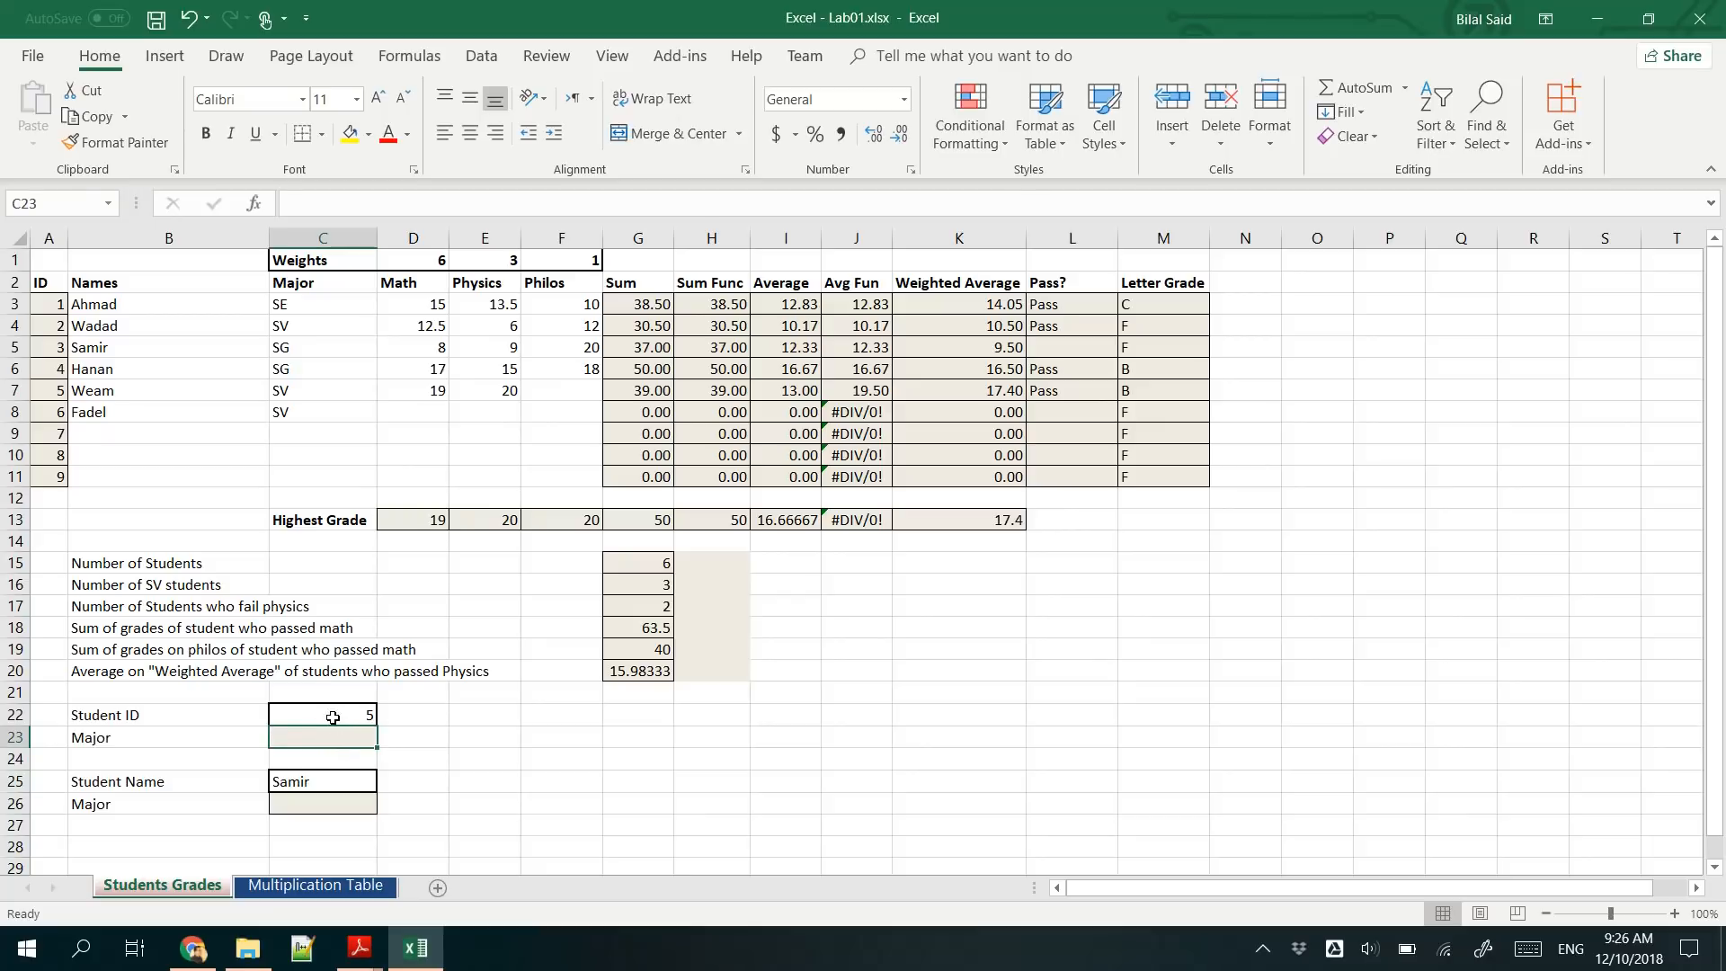
type("=")
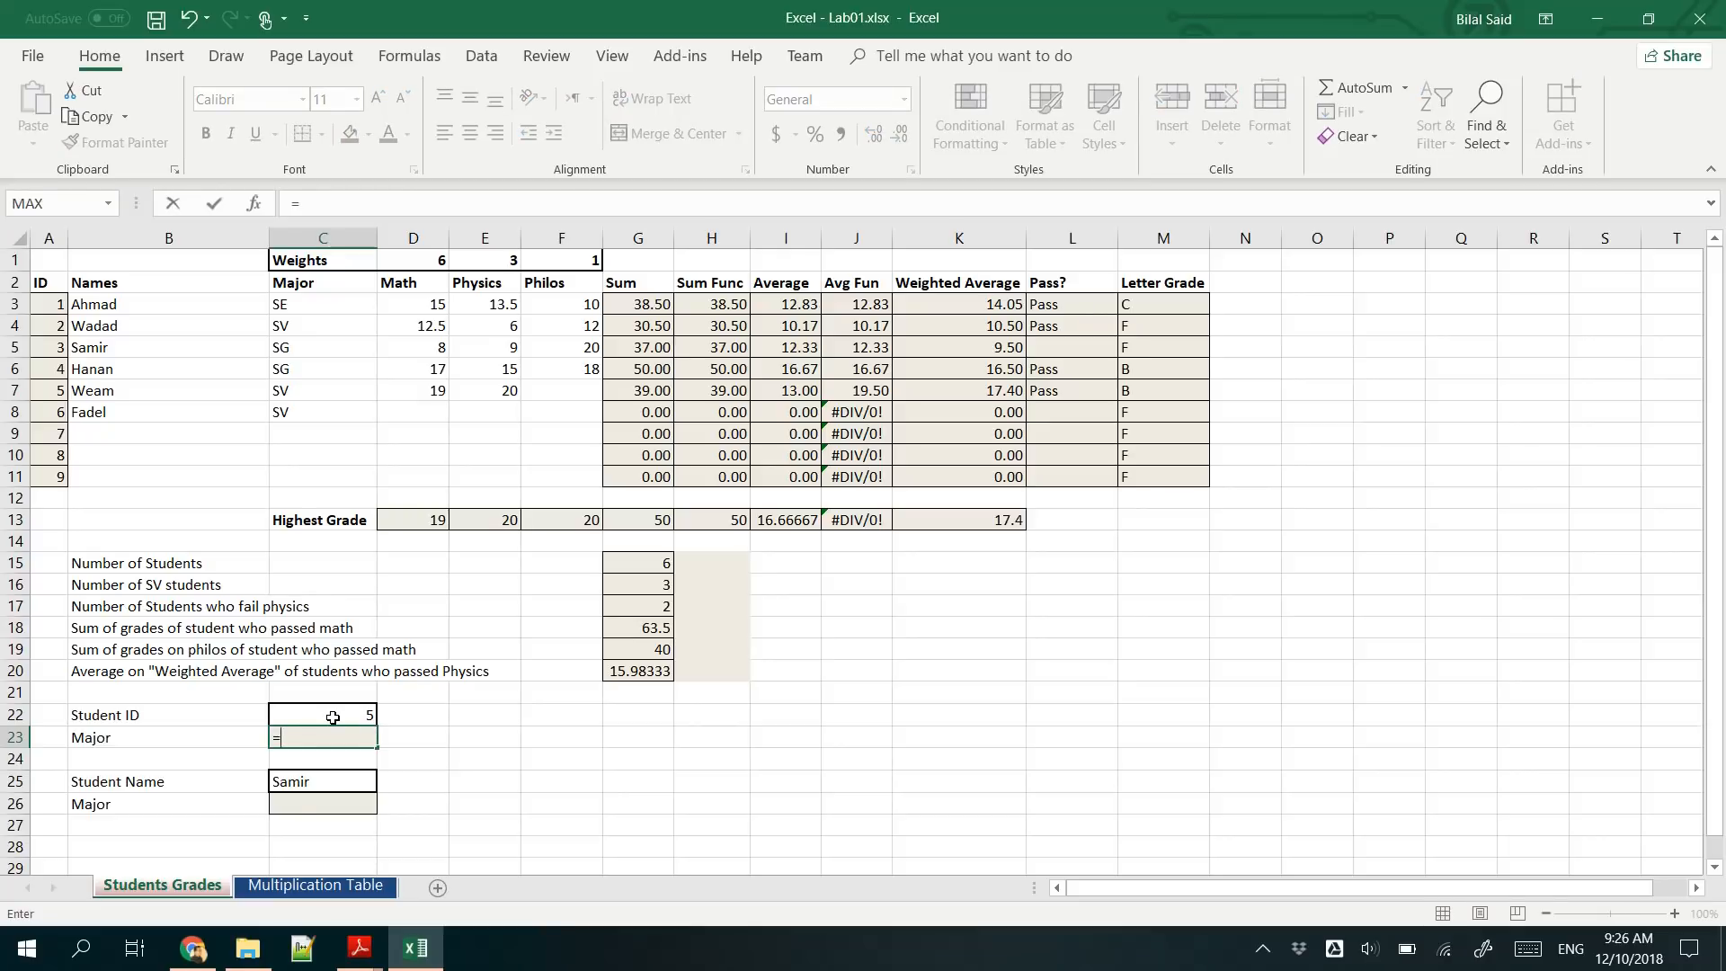
type("VLO")
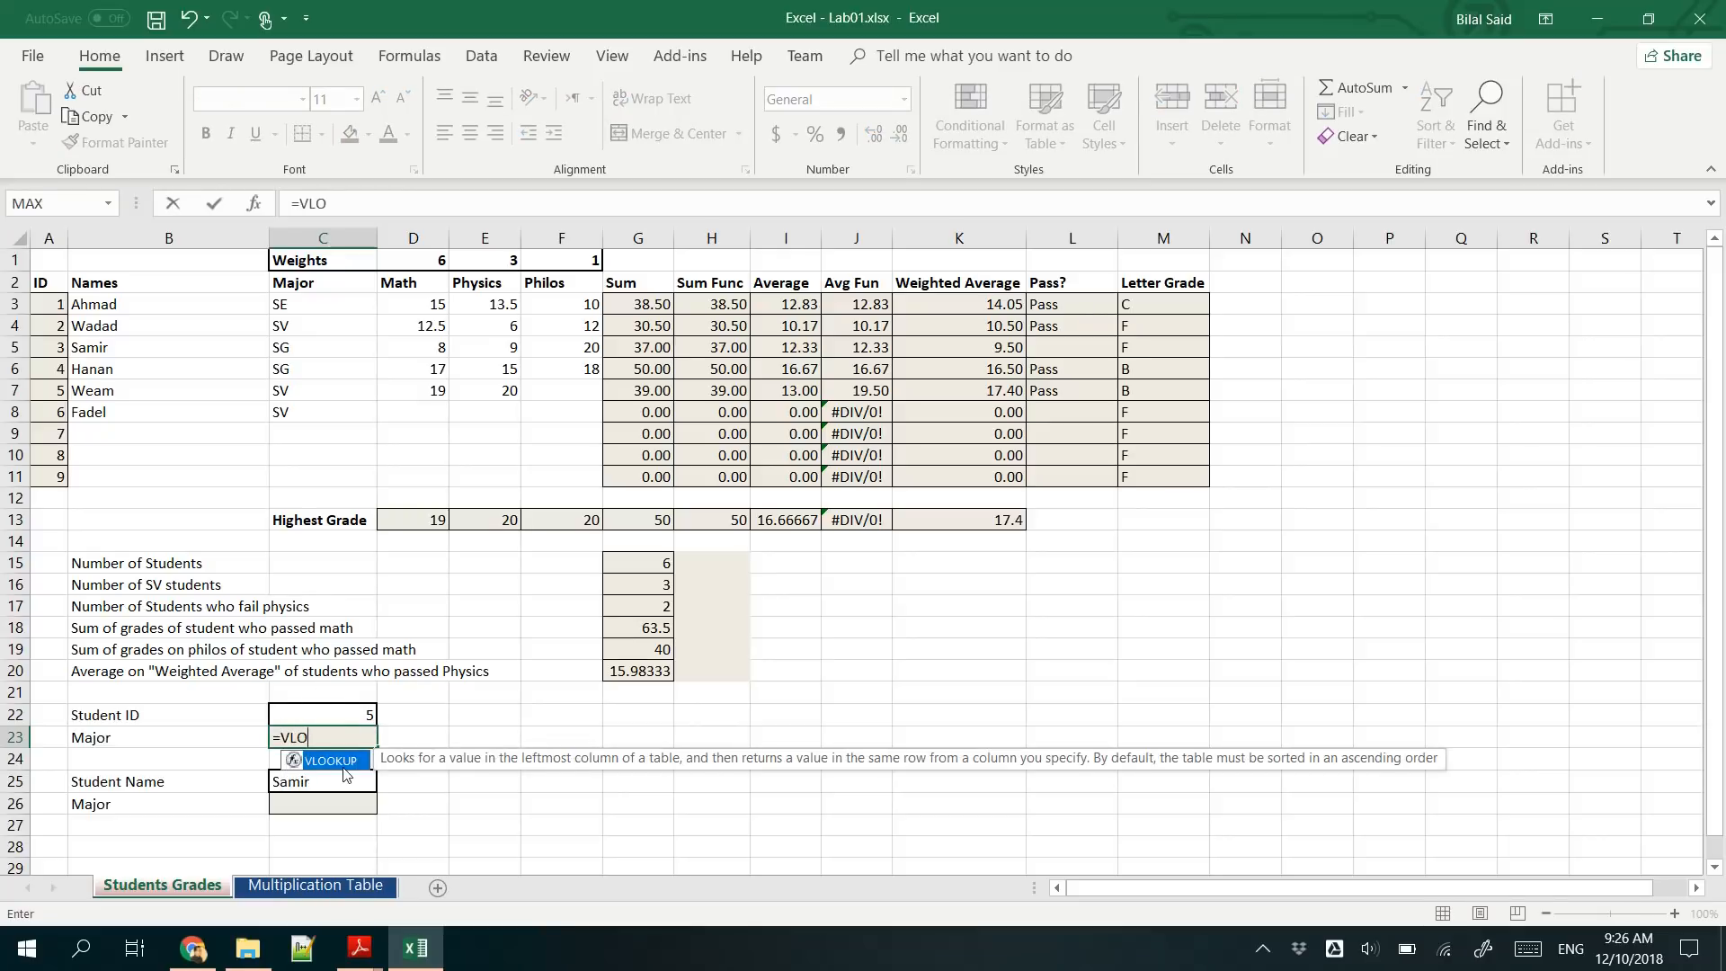
double_click(342, 764)
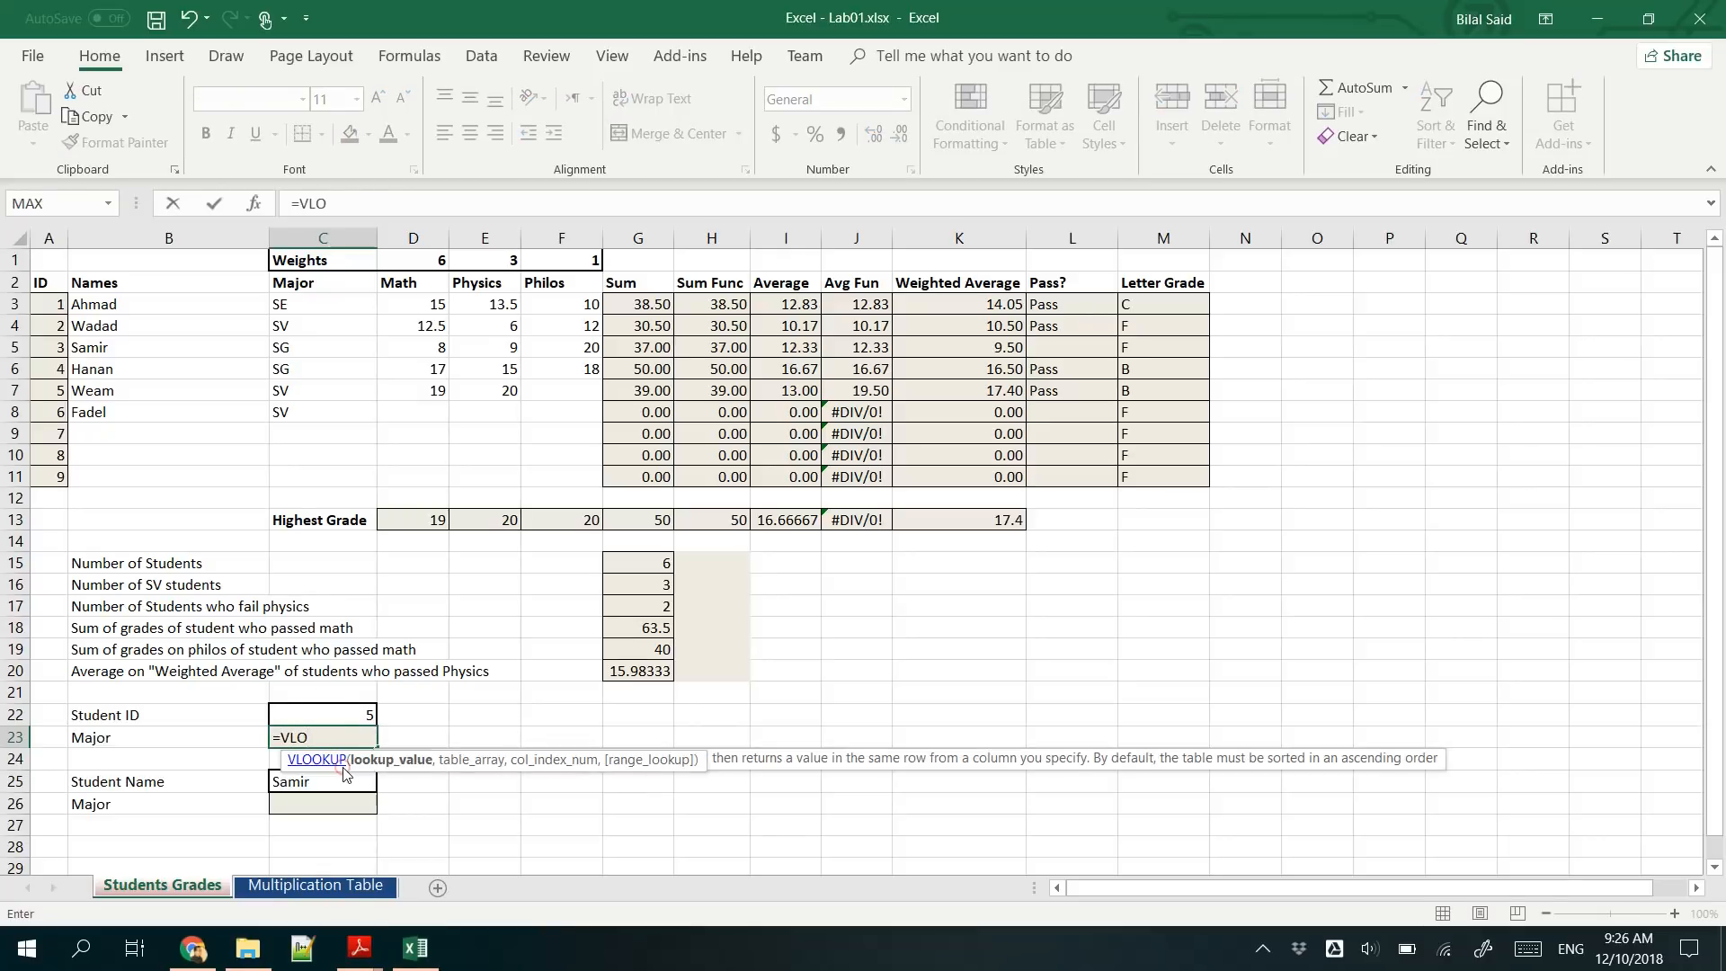
left_click(330, 712)
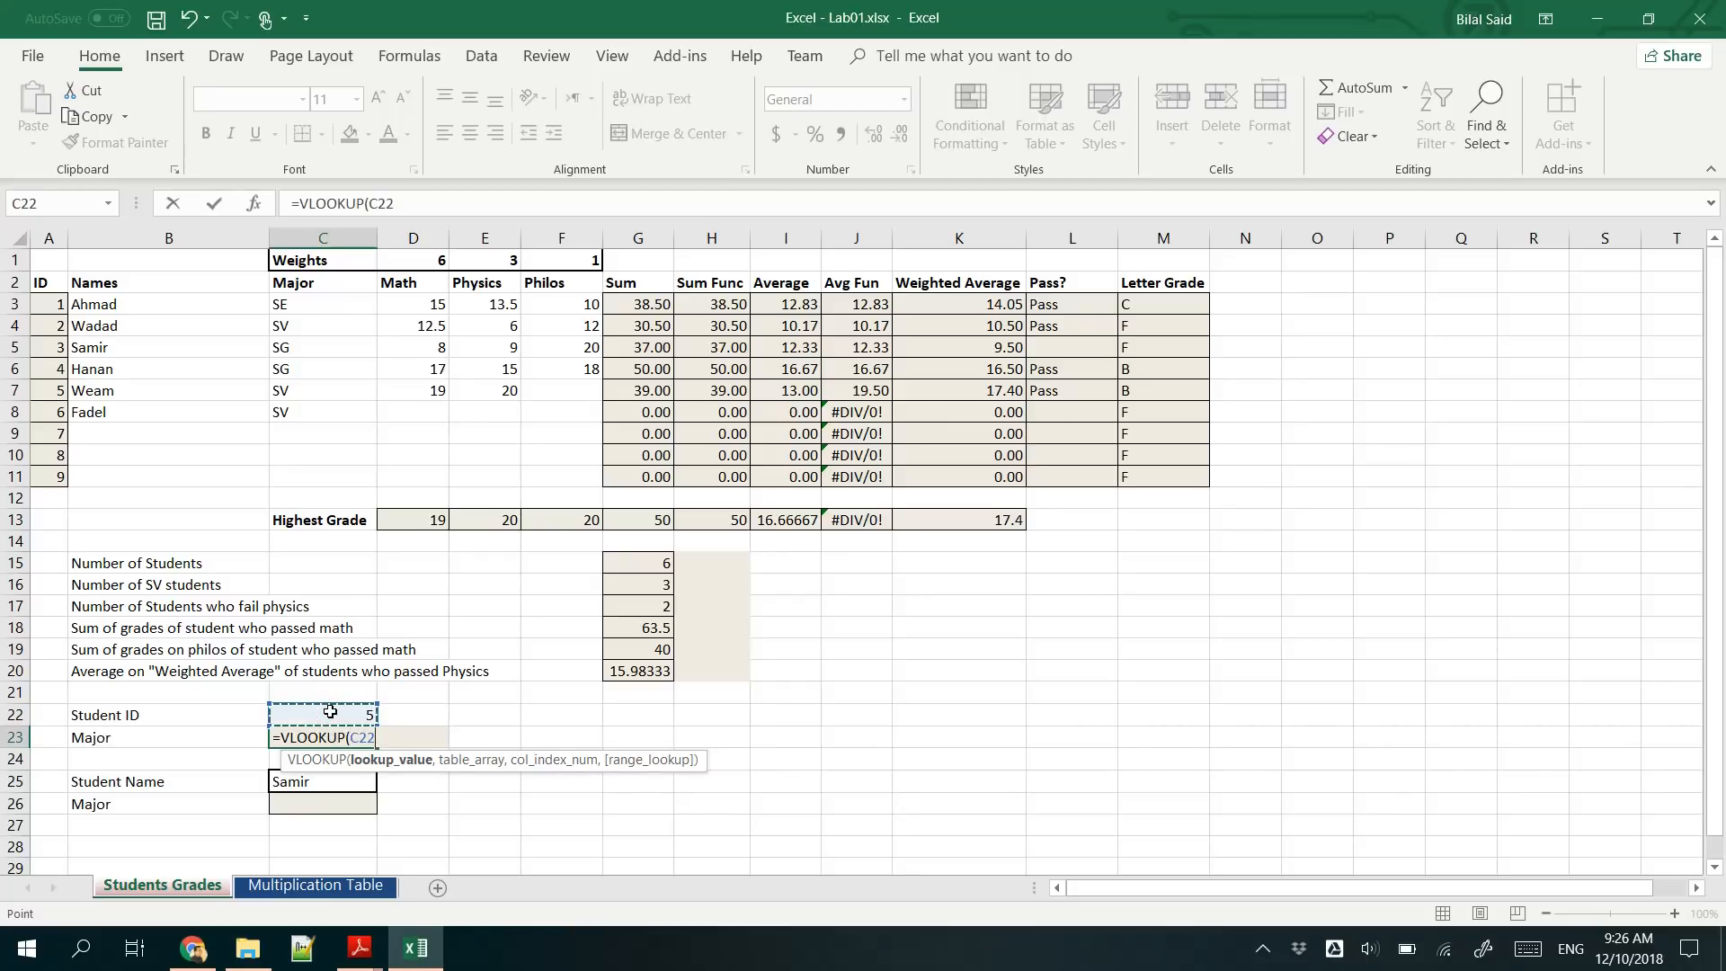
type(",")
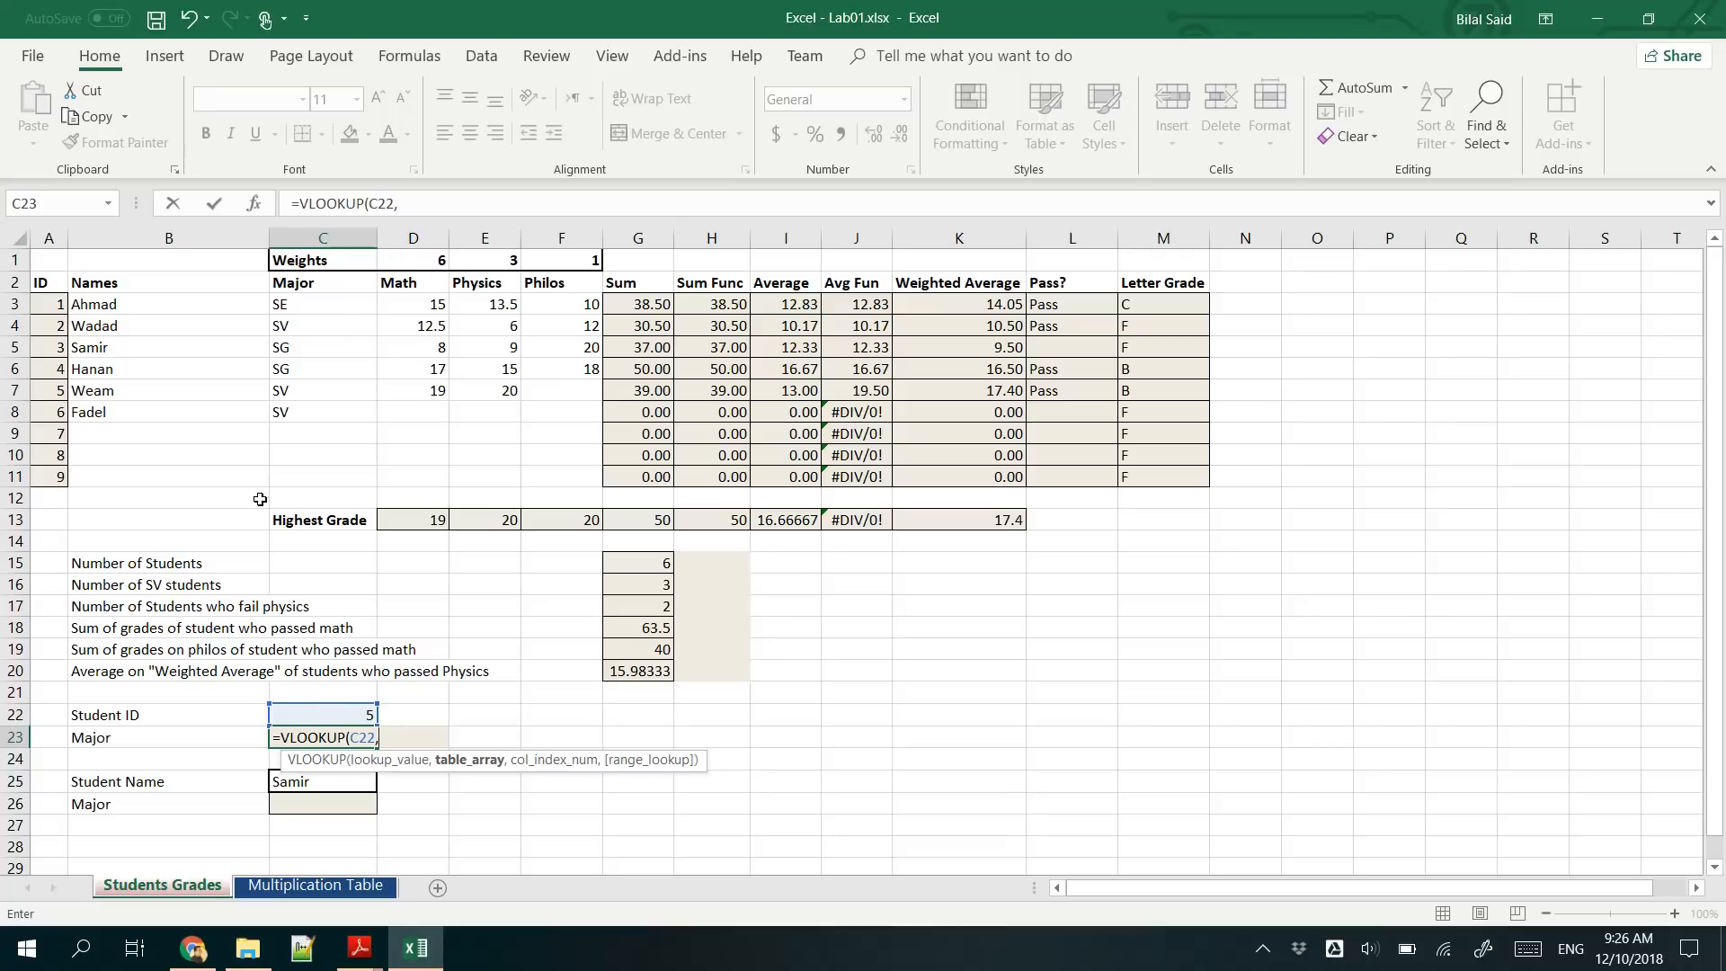
- Complete the C23 lookup as =VLOOKUP(C22,A3:C11,3), returning the major from the third column of the student table
left_click(47, 304)
left_click_drag(59, 329, 595, 478)
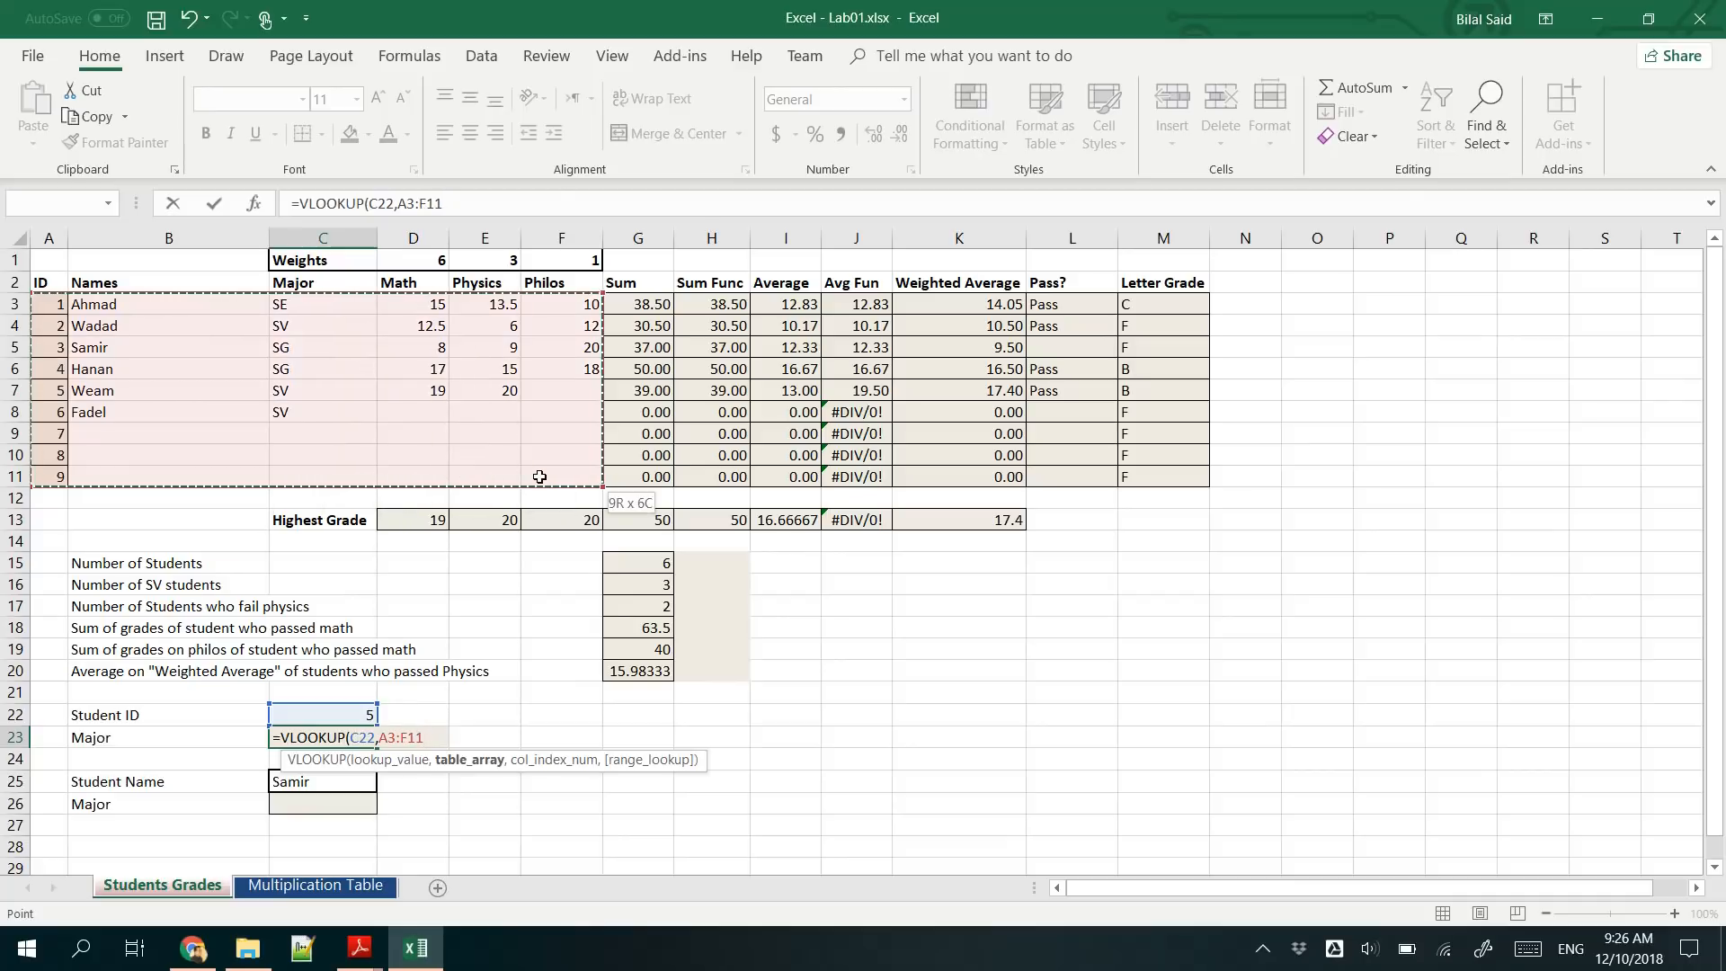
left_click_drag(376, 465, 369, 465)
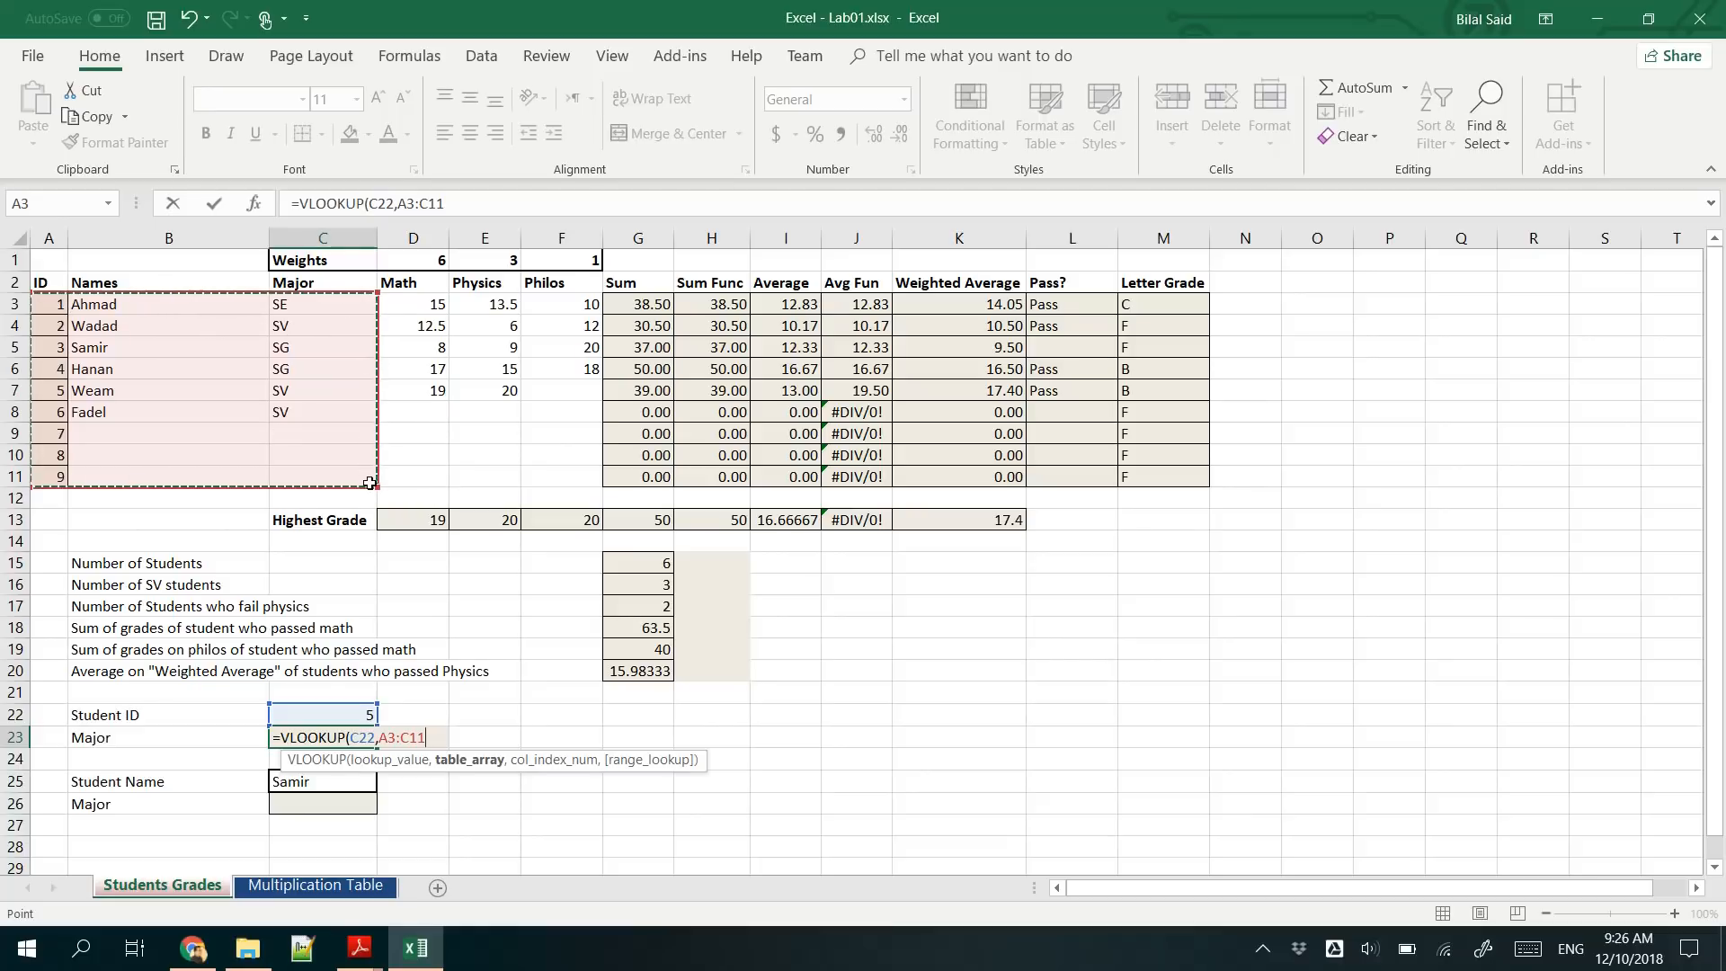
mouse_move(377, 487)
left_mouse_down()
mouse_move(600, 490)
mouse_move(370, 487)
left_mouse_up()
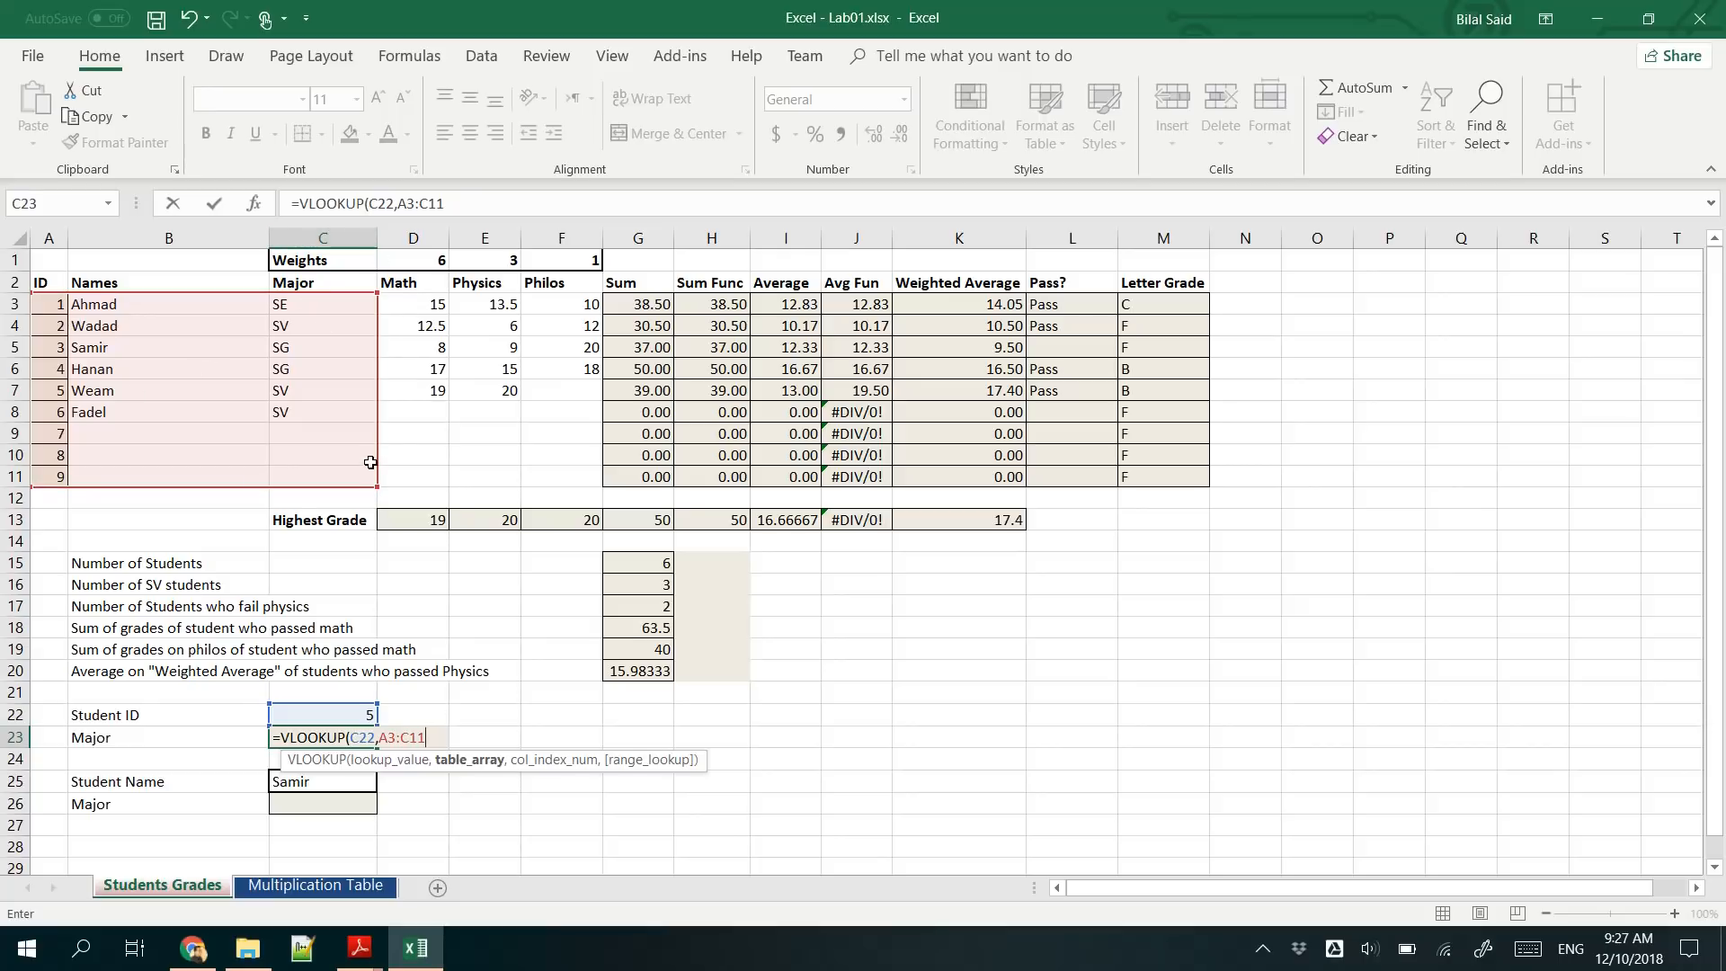
type(",3")
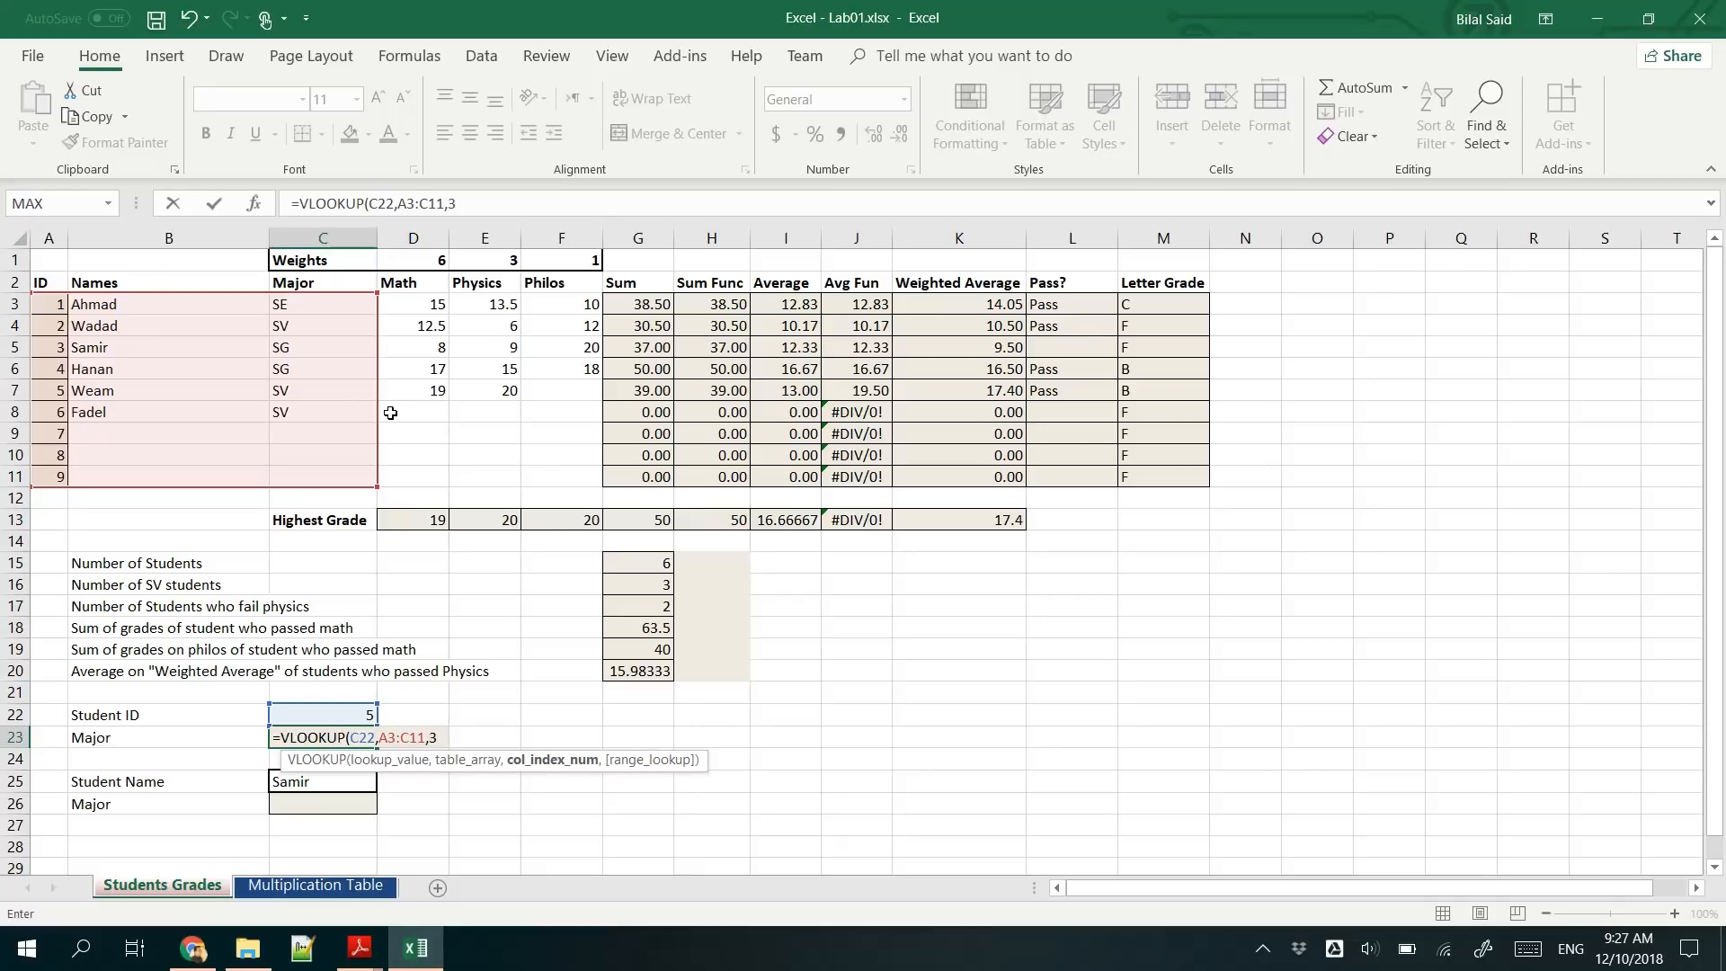
key("Return")
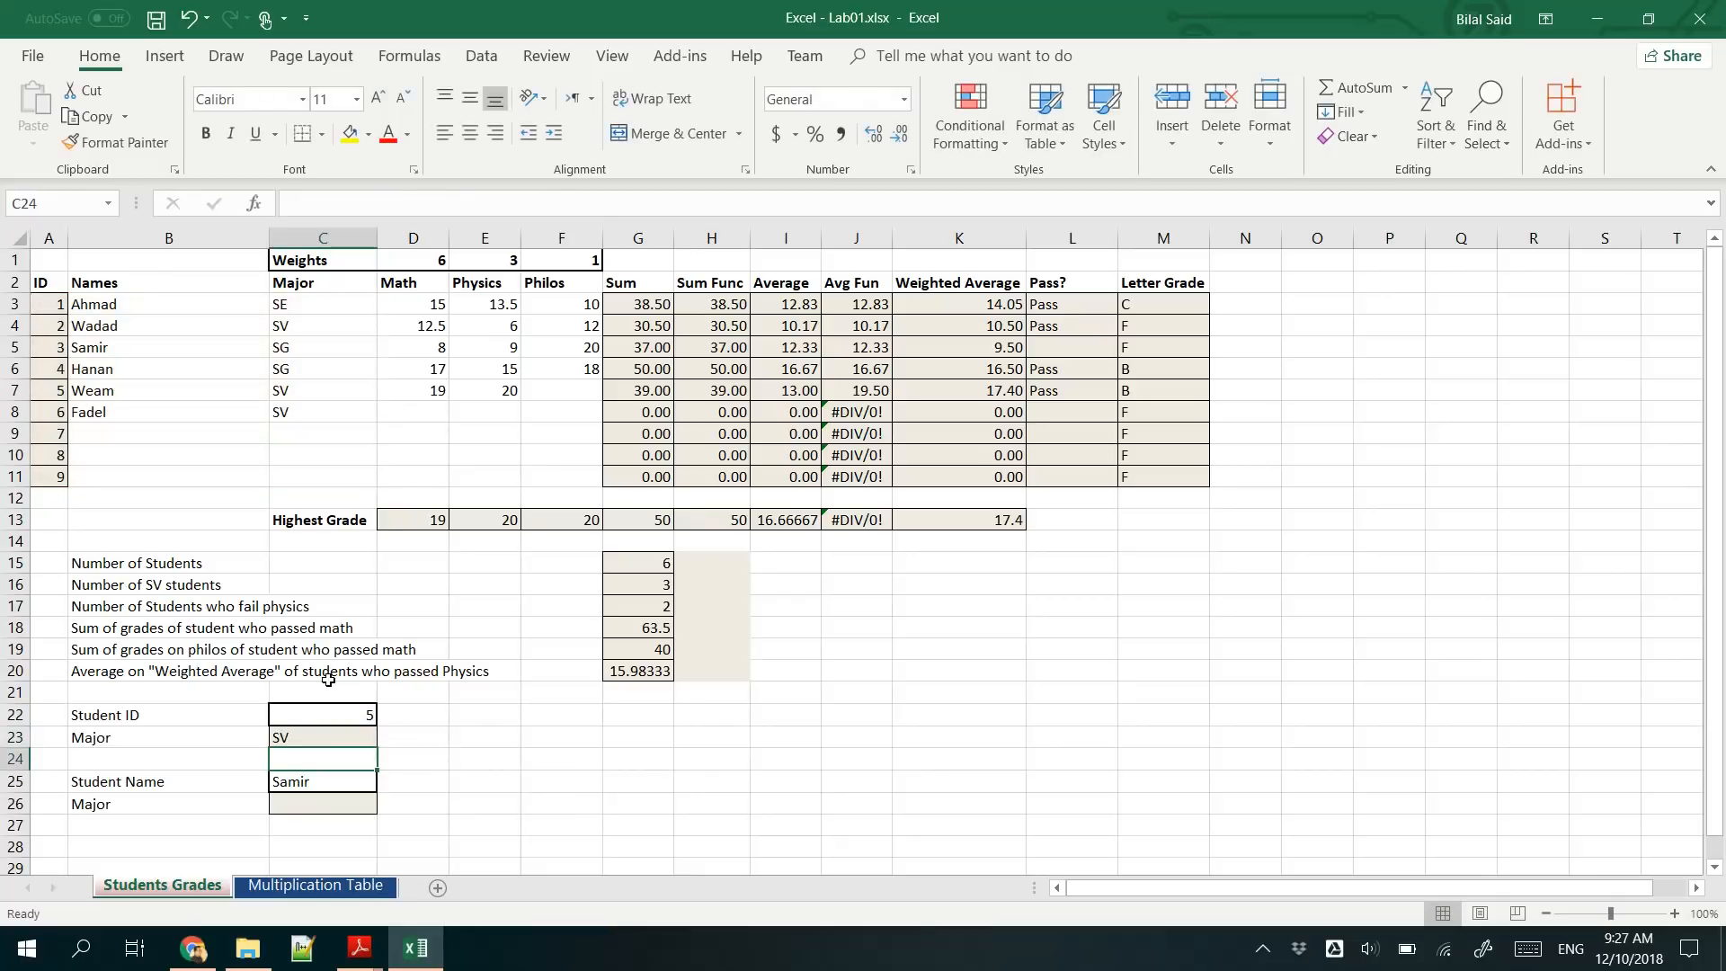
- Change the column index of the C23 lookup to 2 to return the student's name instead of the major
left_click(351, 730)
double_click(352, 730)
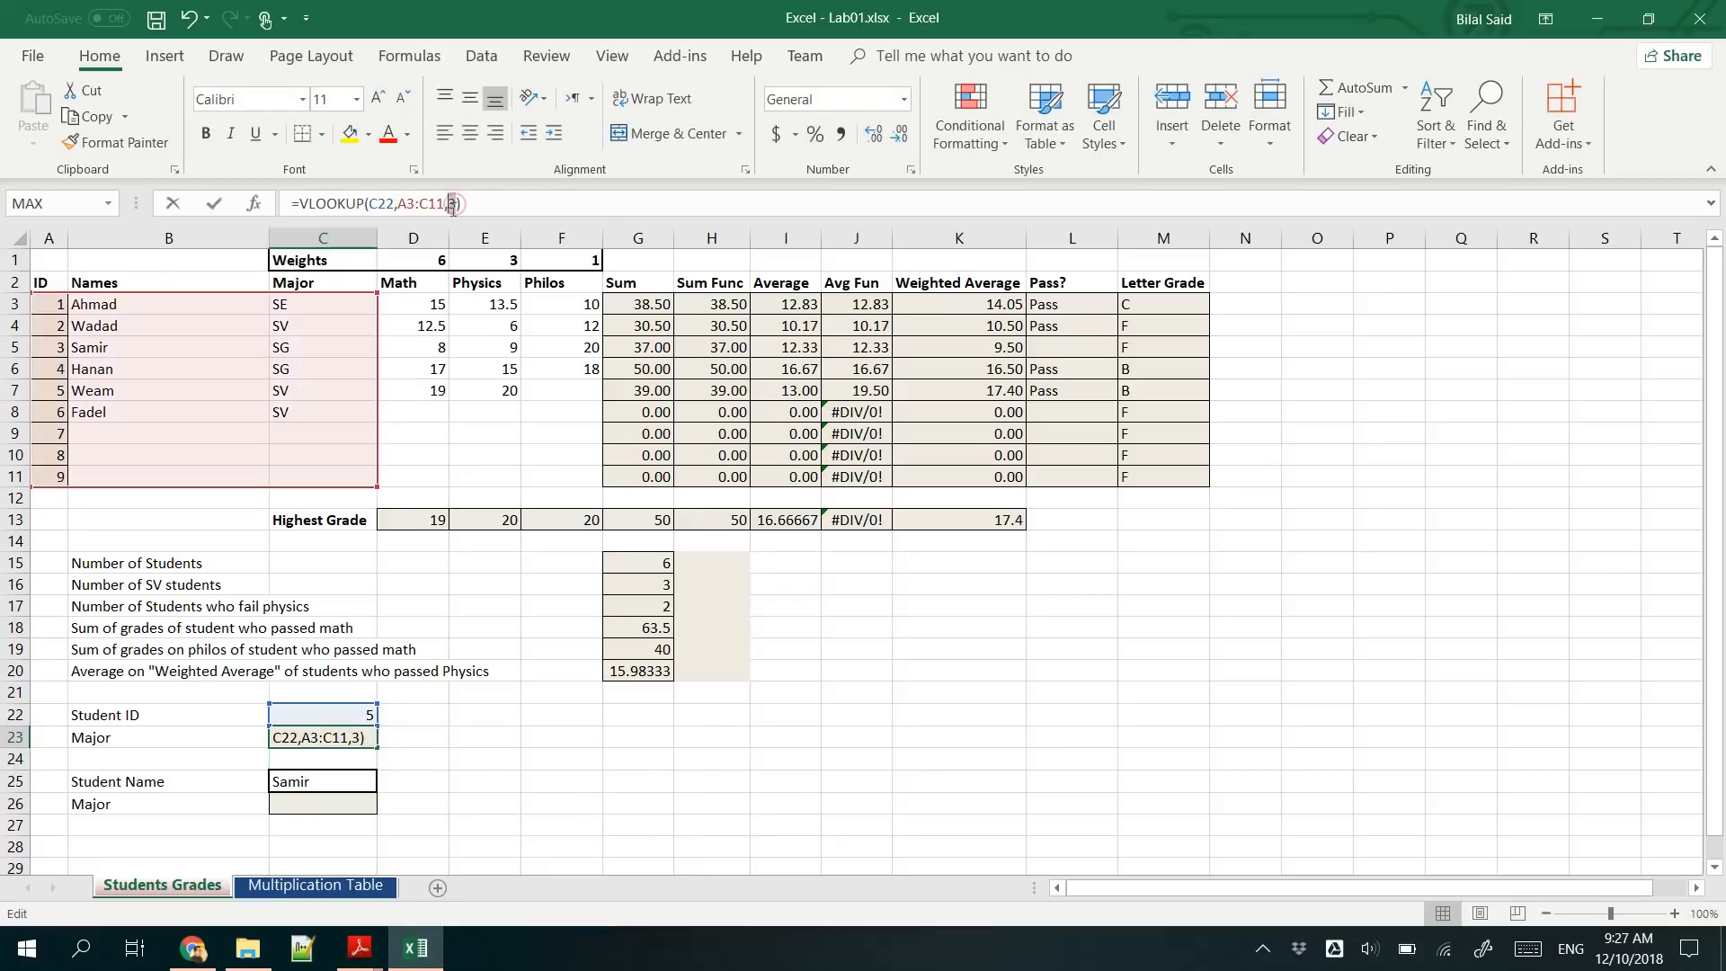
type("2")
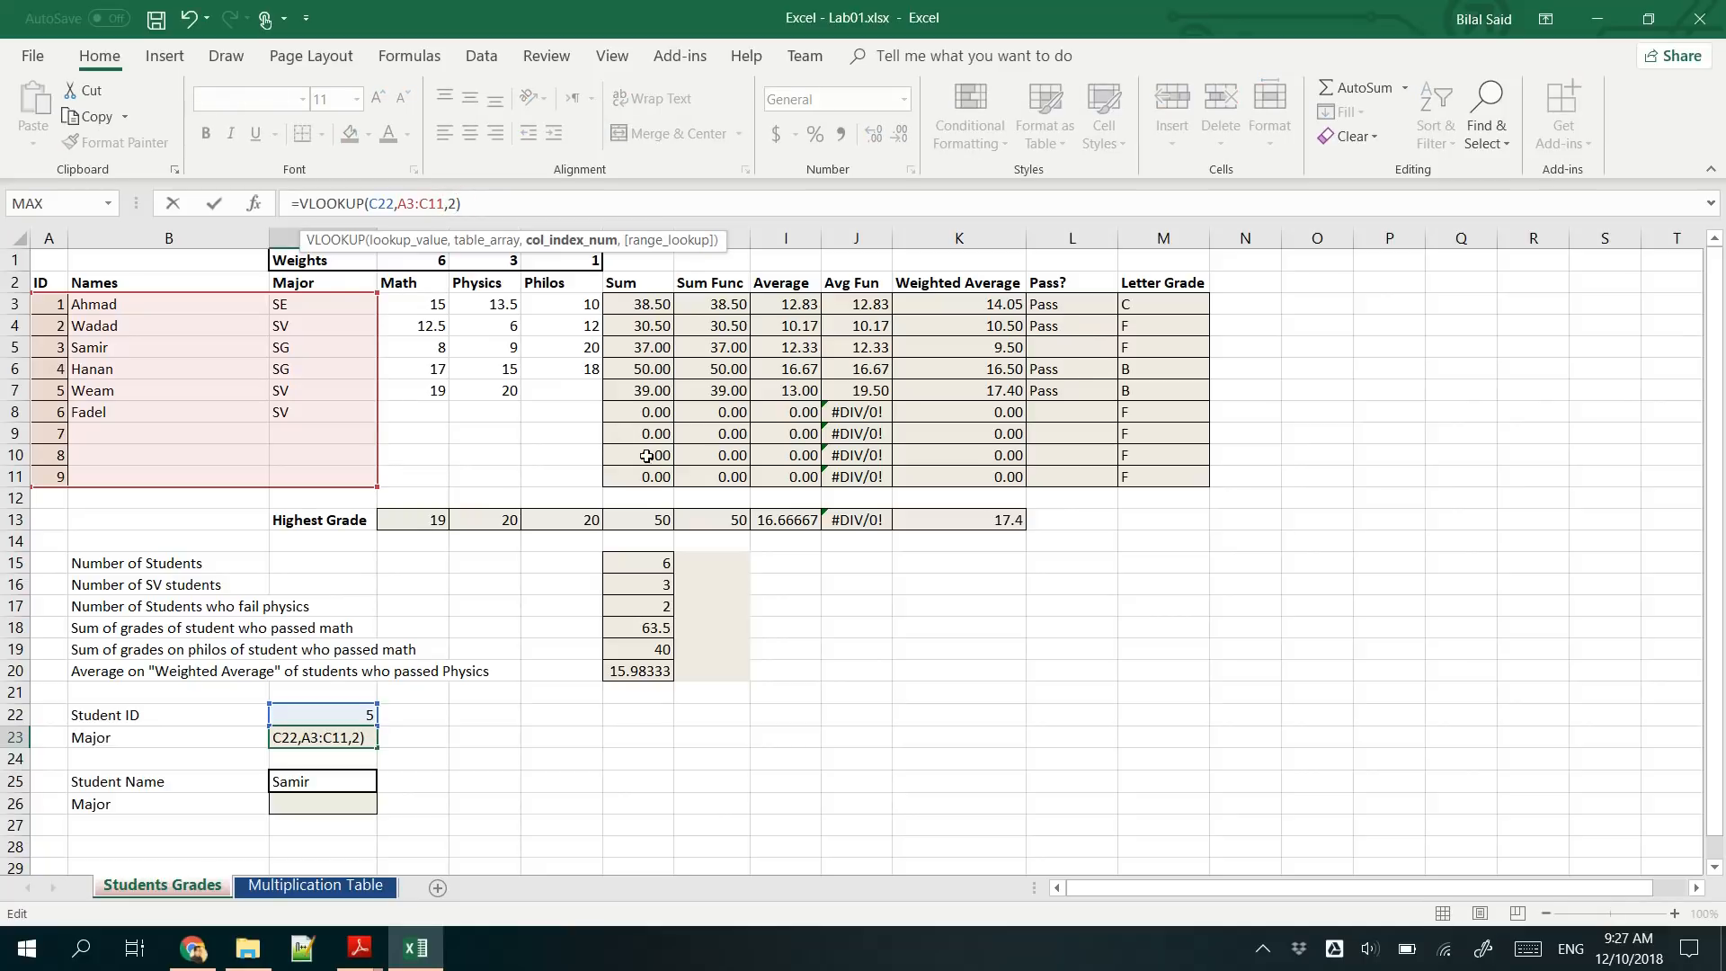
key("Return")
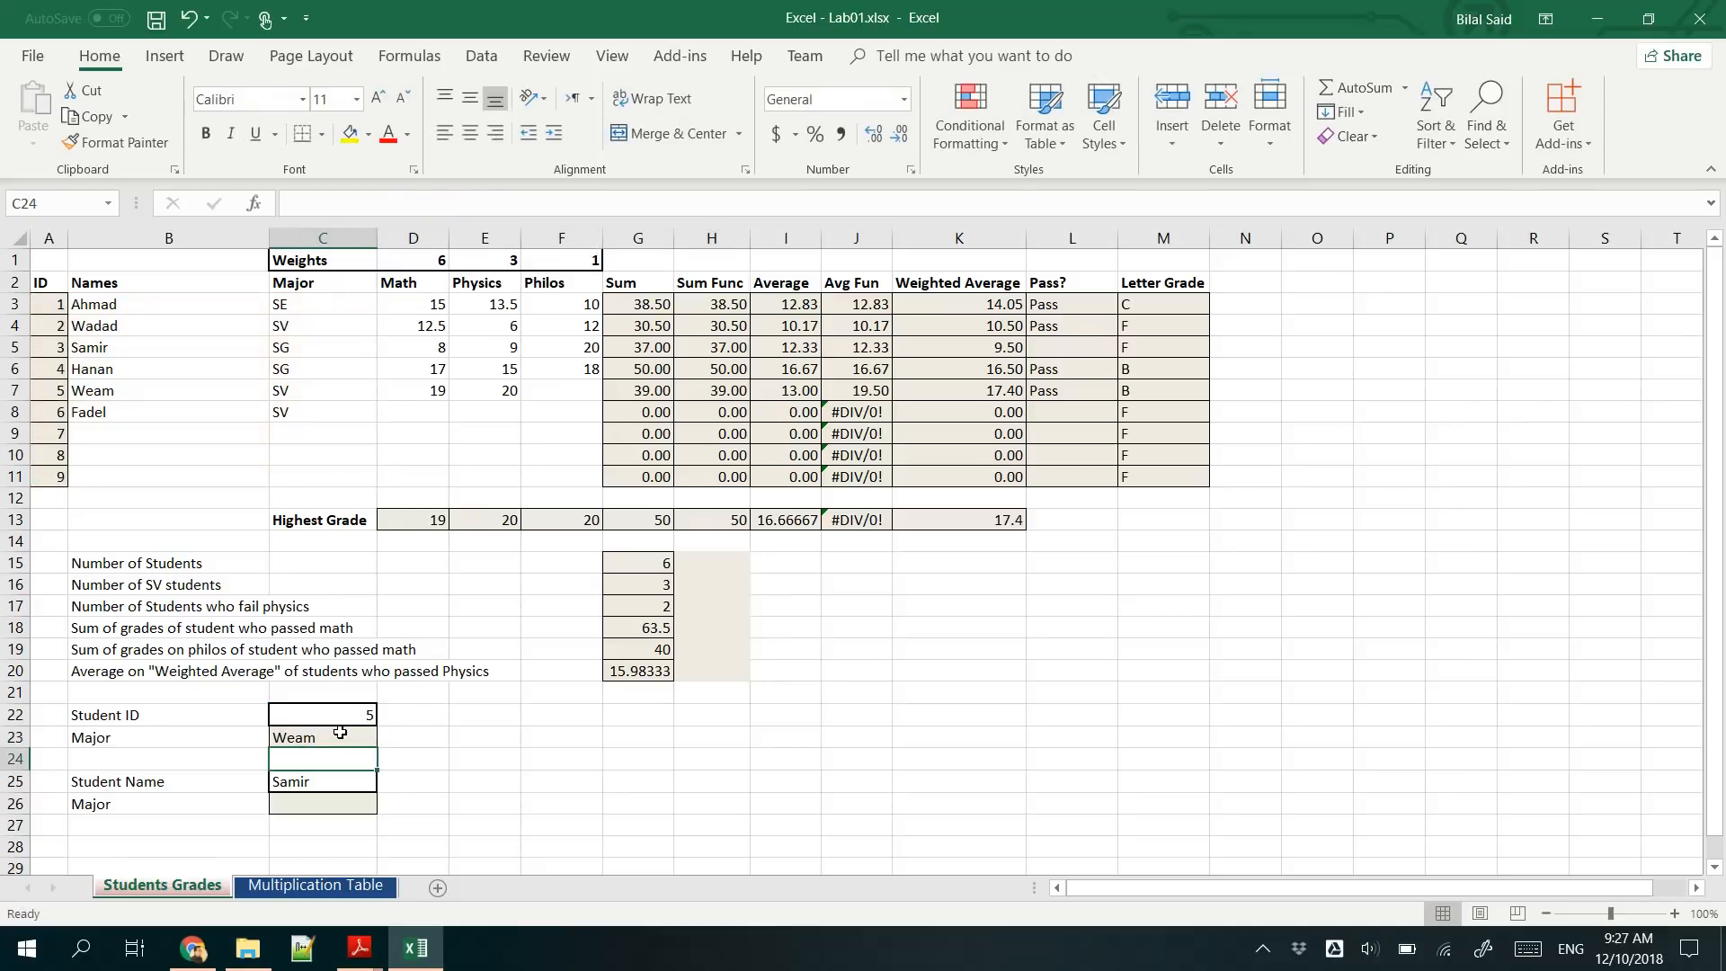
- Set the student ID in C22 to 4 to test the lookup with another student
left_click(339, 715)
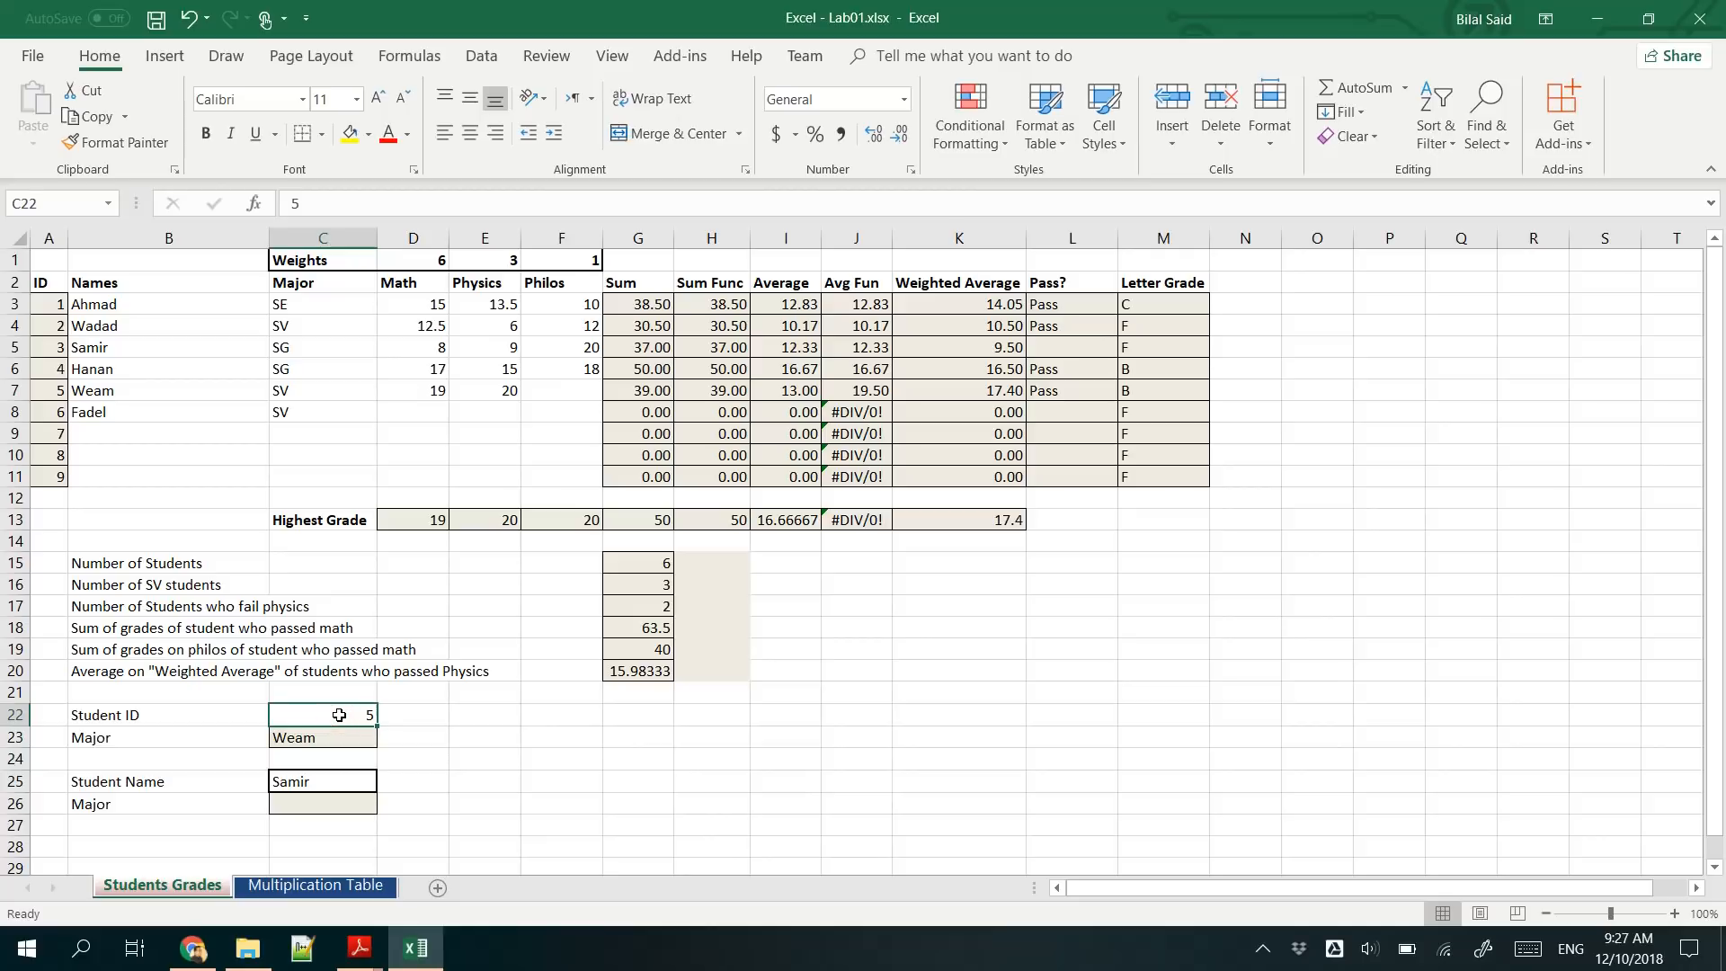
type("4")
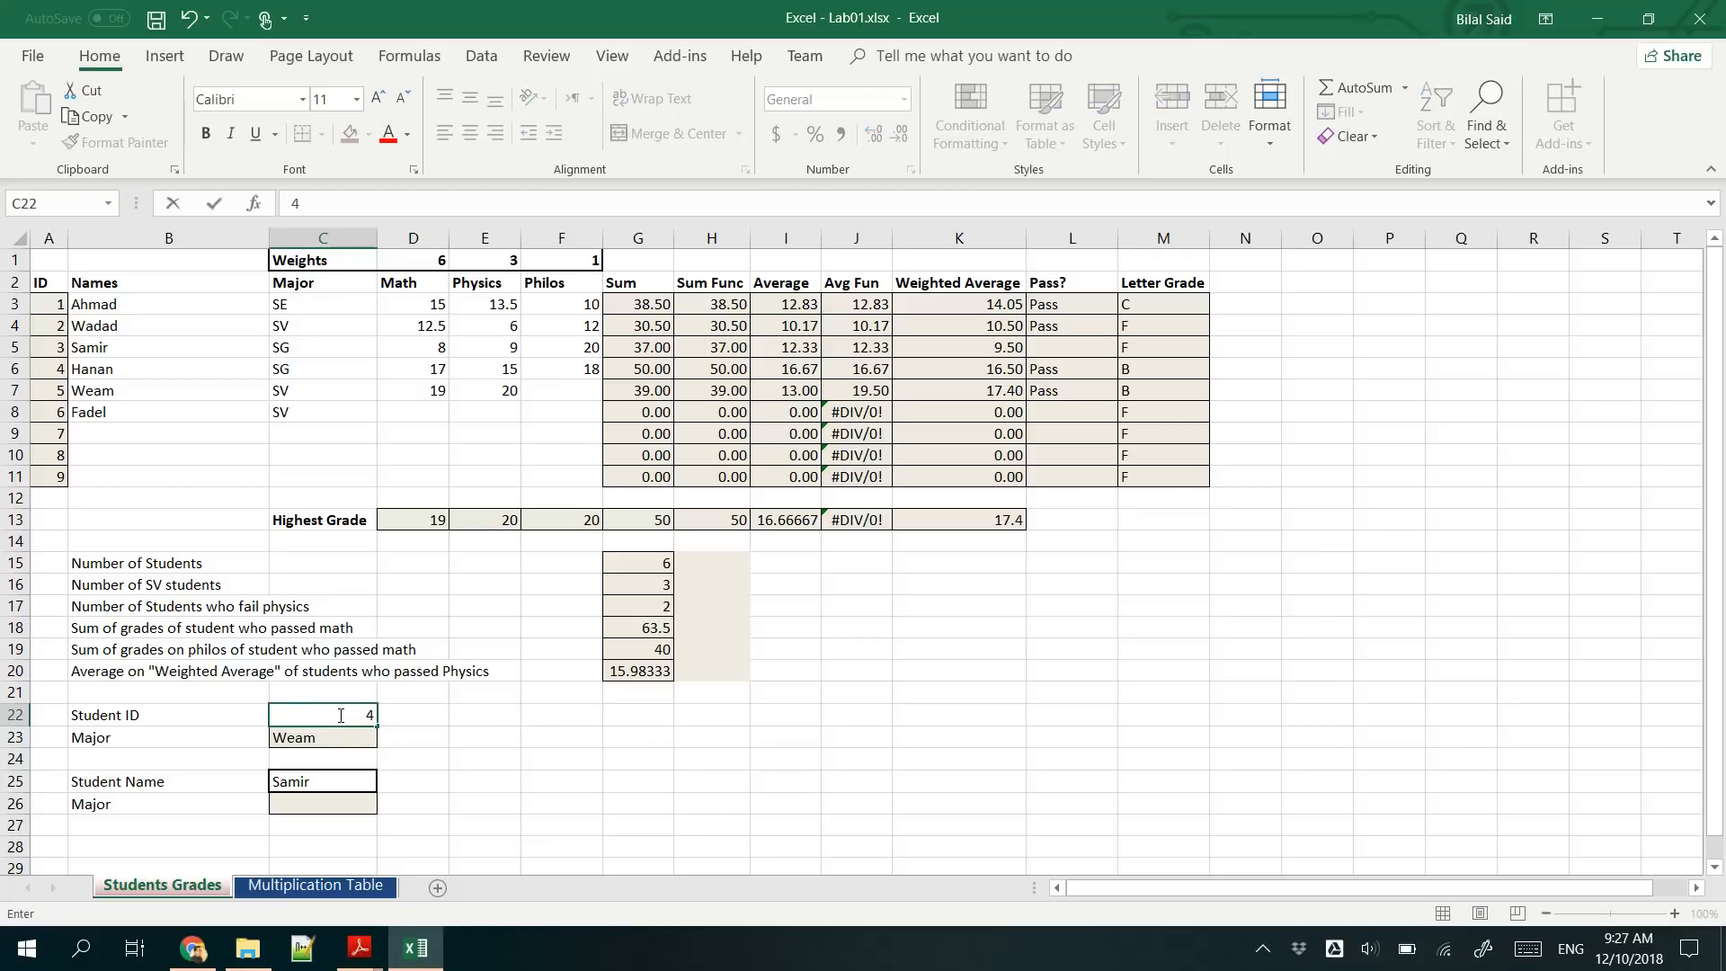
key("Return")
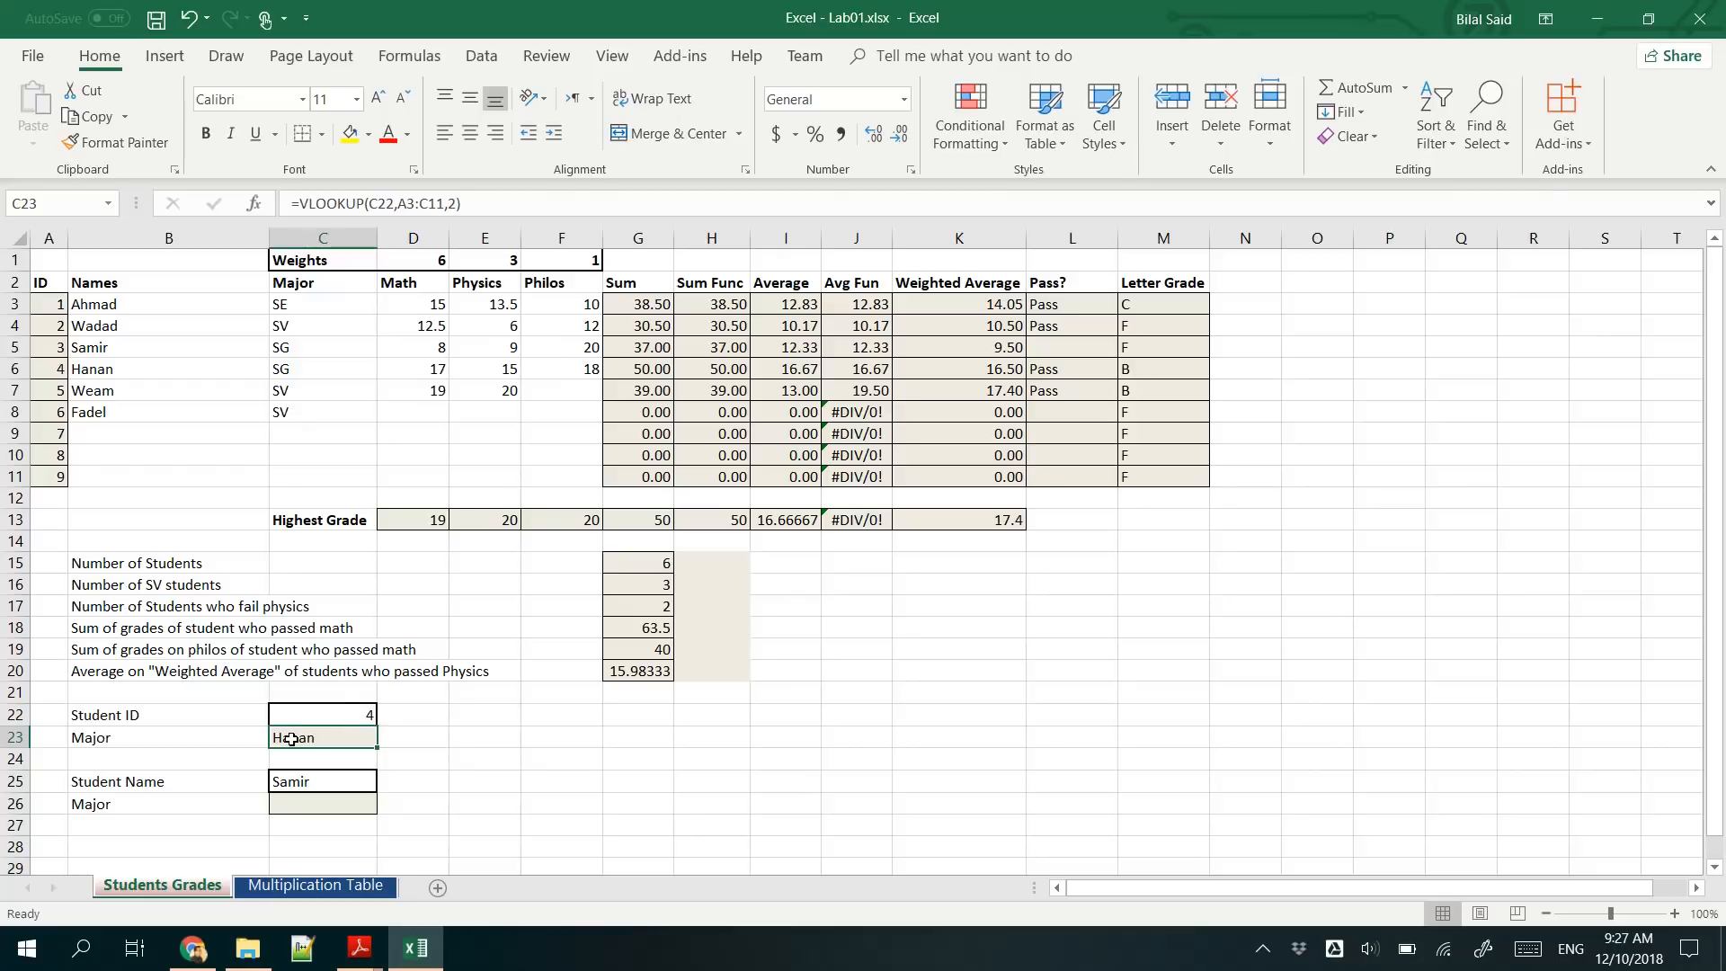
- Set the column index of the C23 lookup back to 3 and check the major formula
left_click(454, 203)
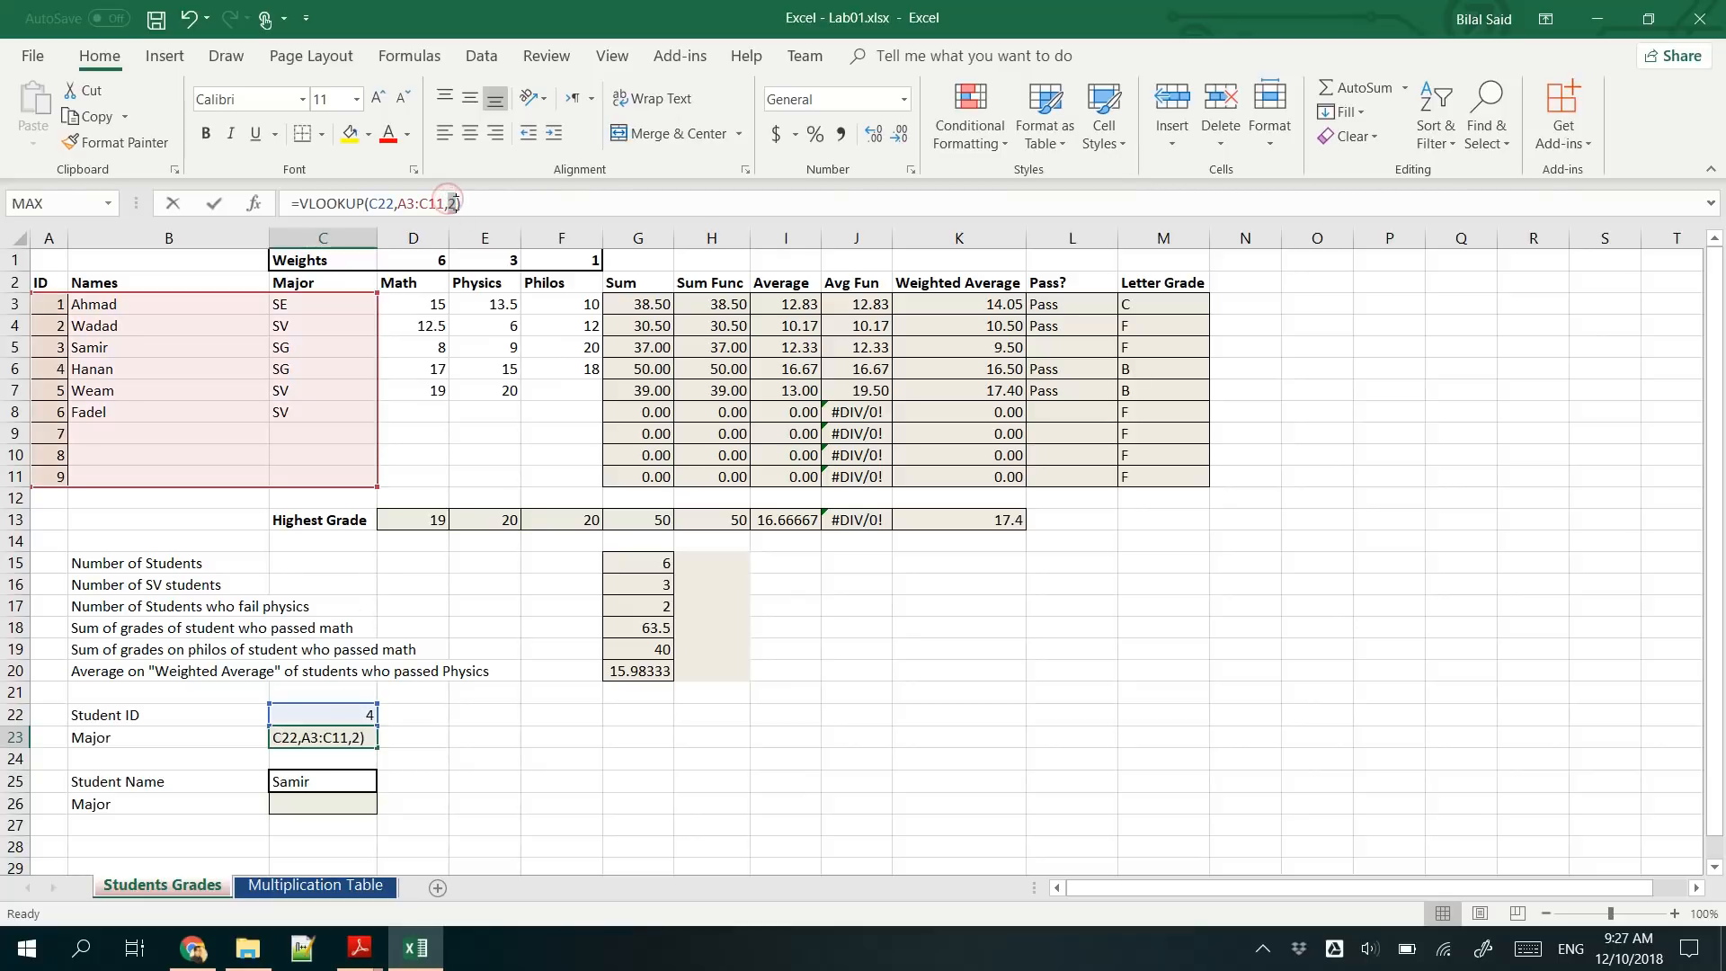
type("3")
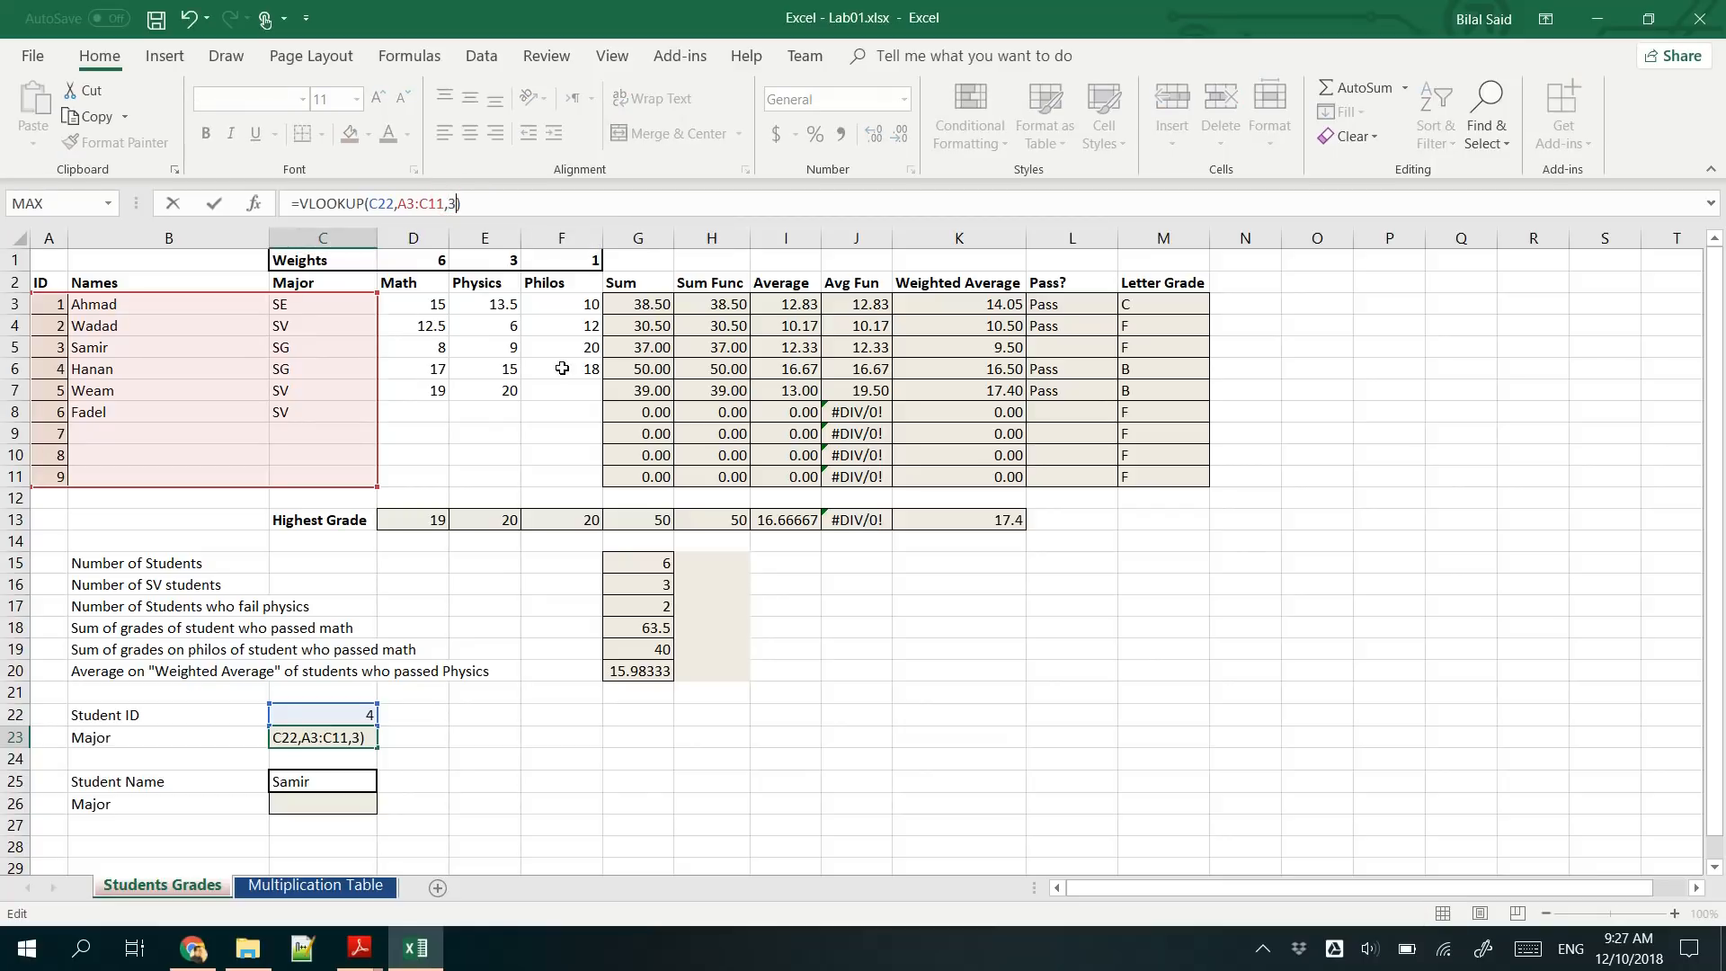
key("Return")
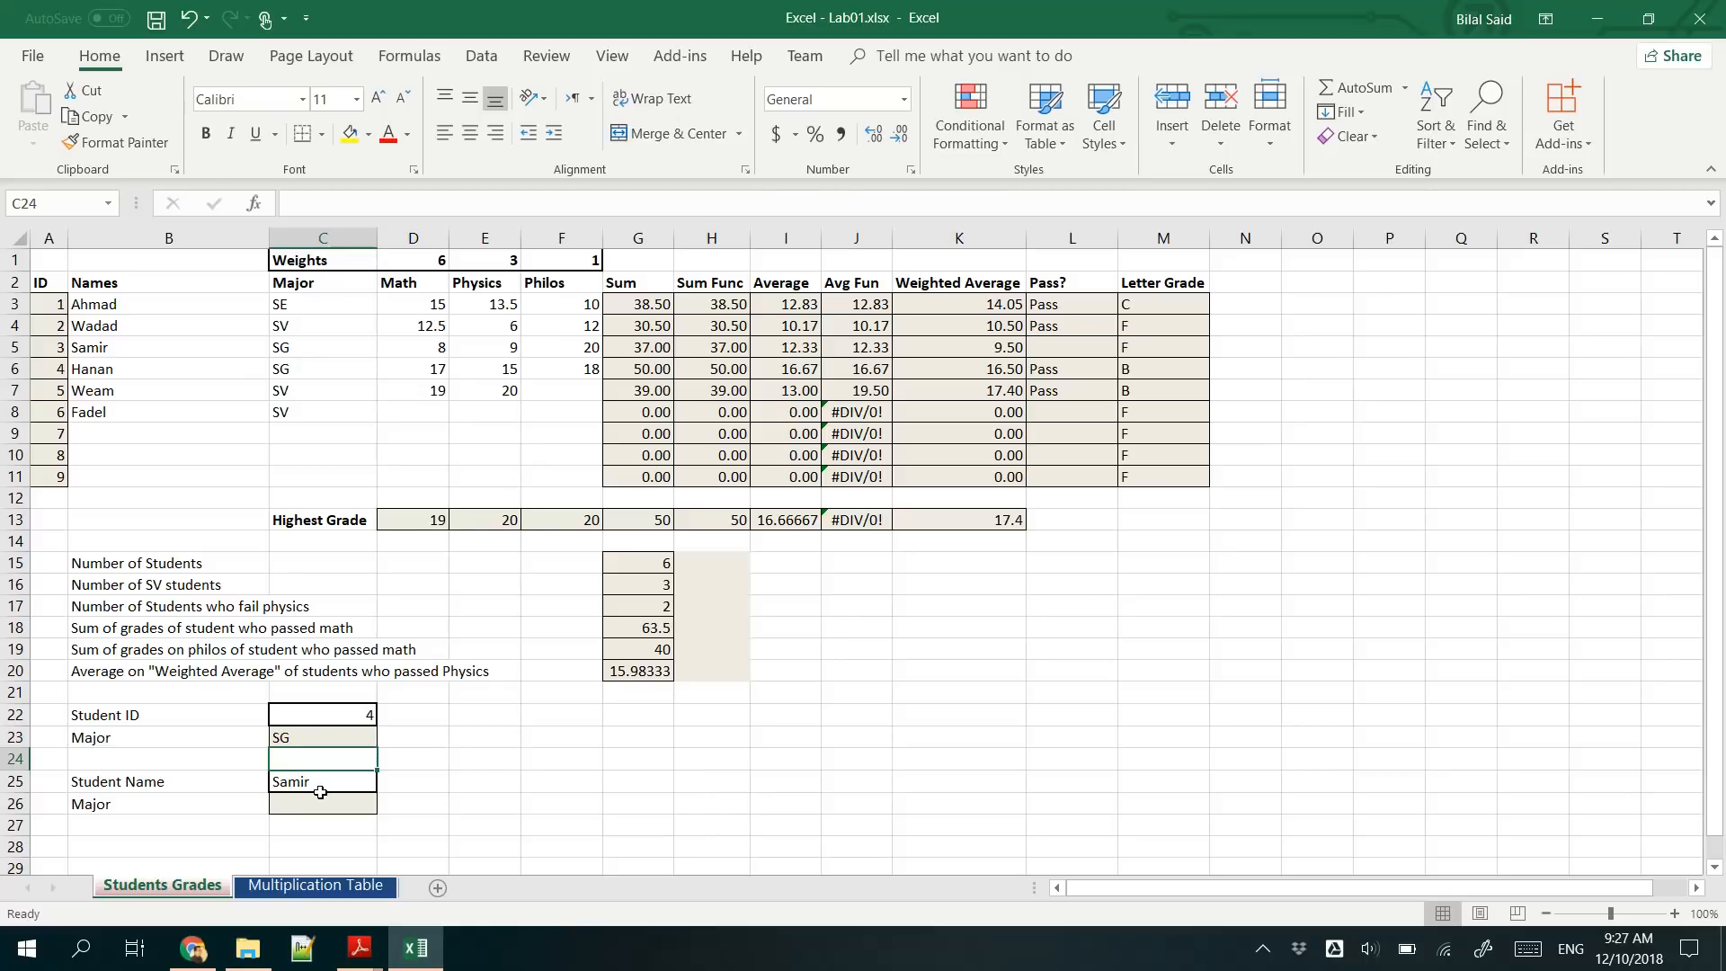
left_click(324, 715)
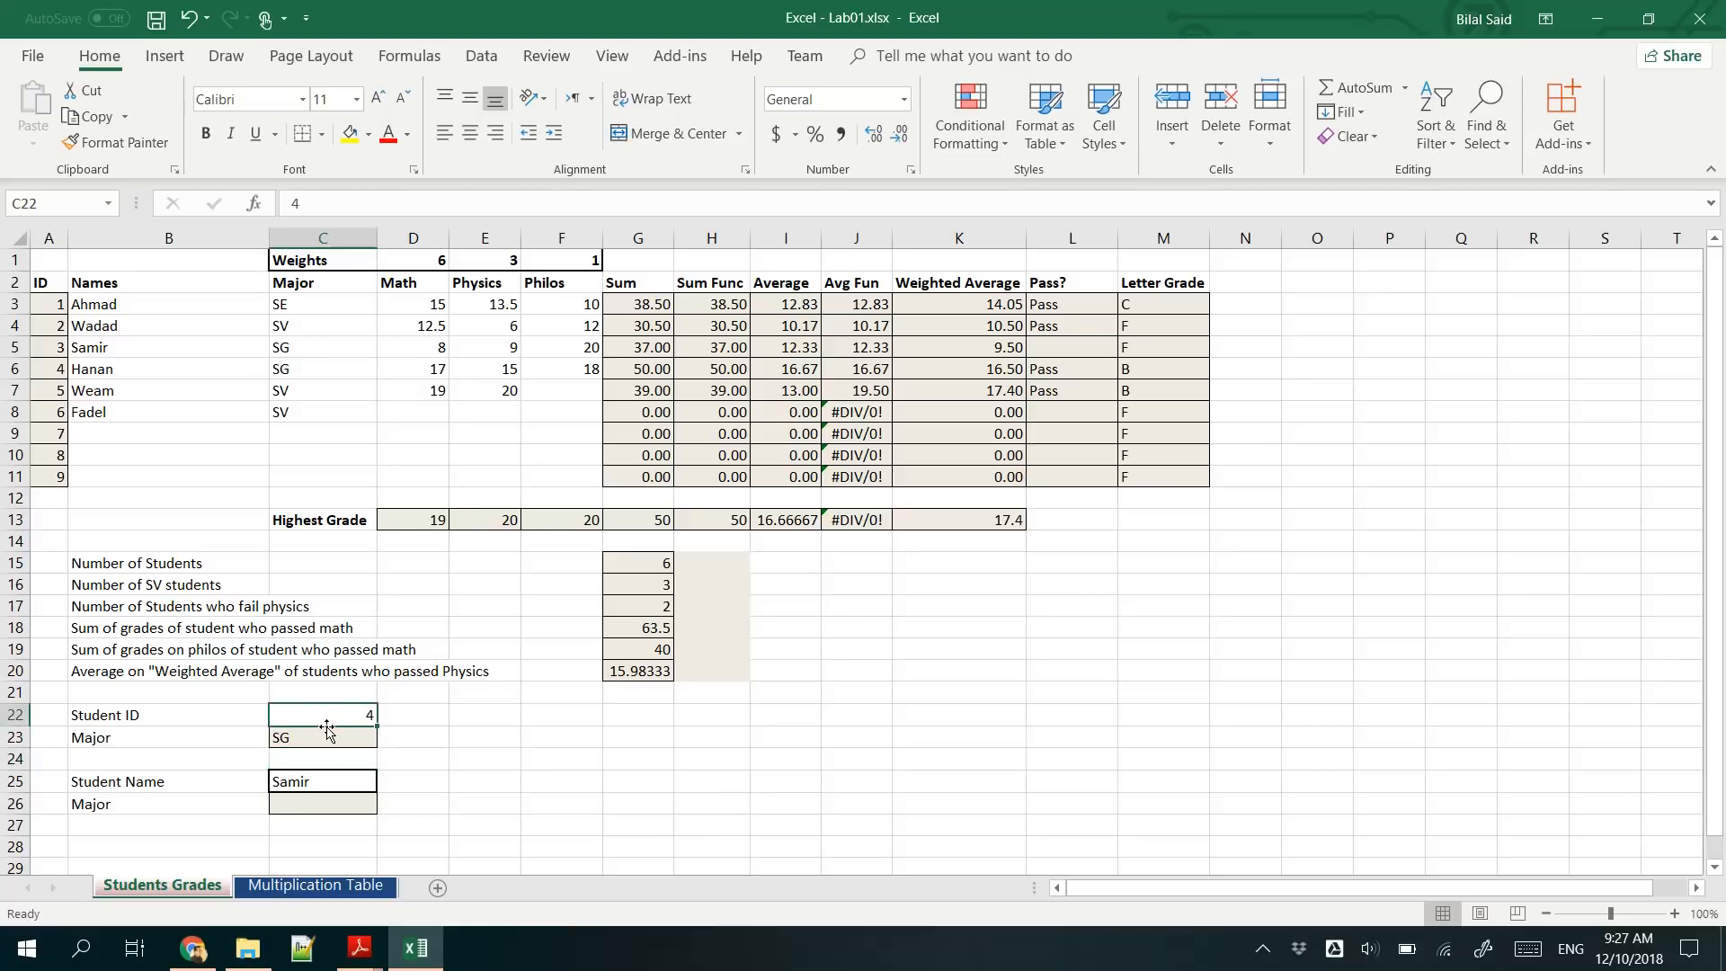
left_click(325, 735)
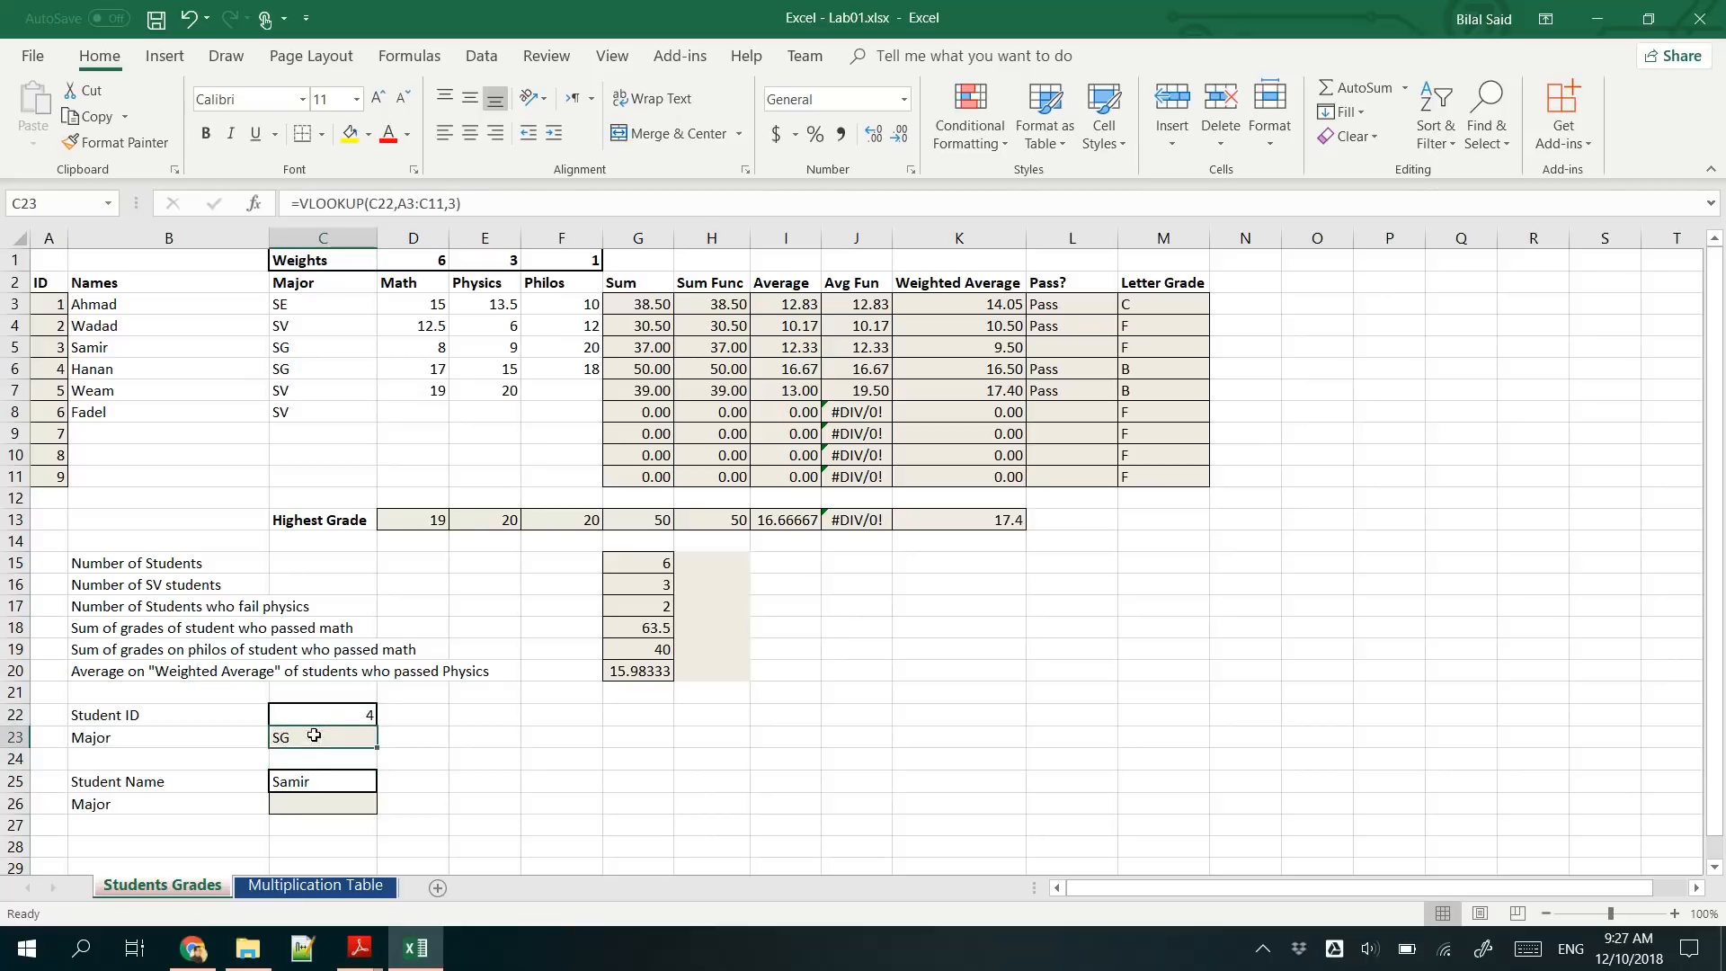
- Review the ID and name columns, and start a VLOOKUP formula in C26 with the student name in C25 as the lookup value
left_click(297, 805)
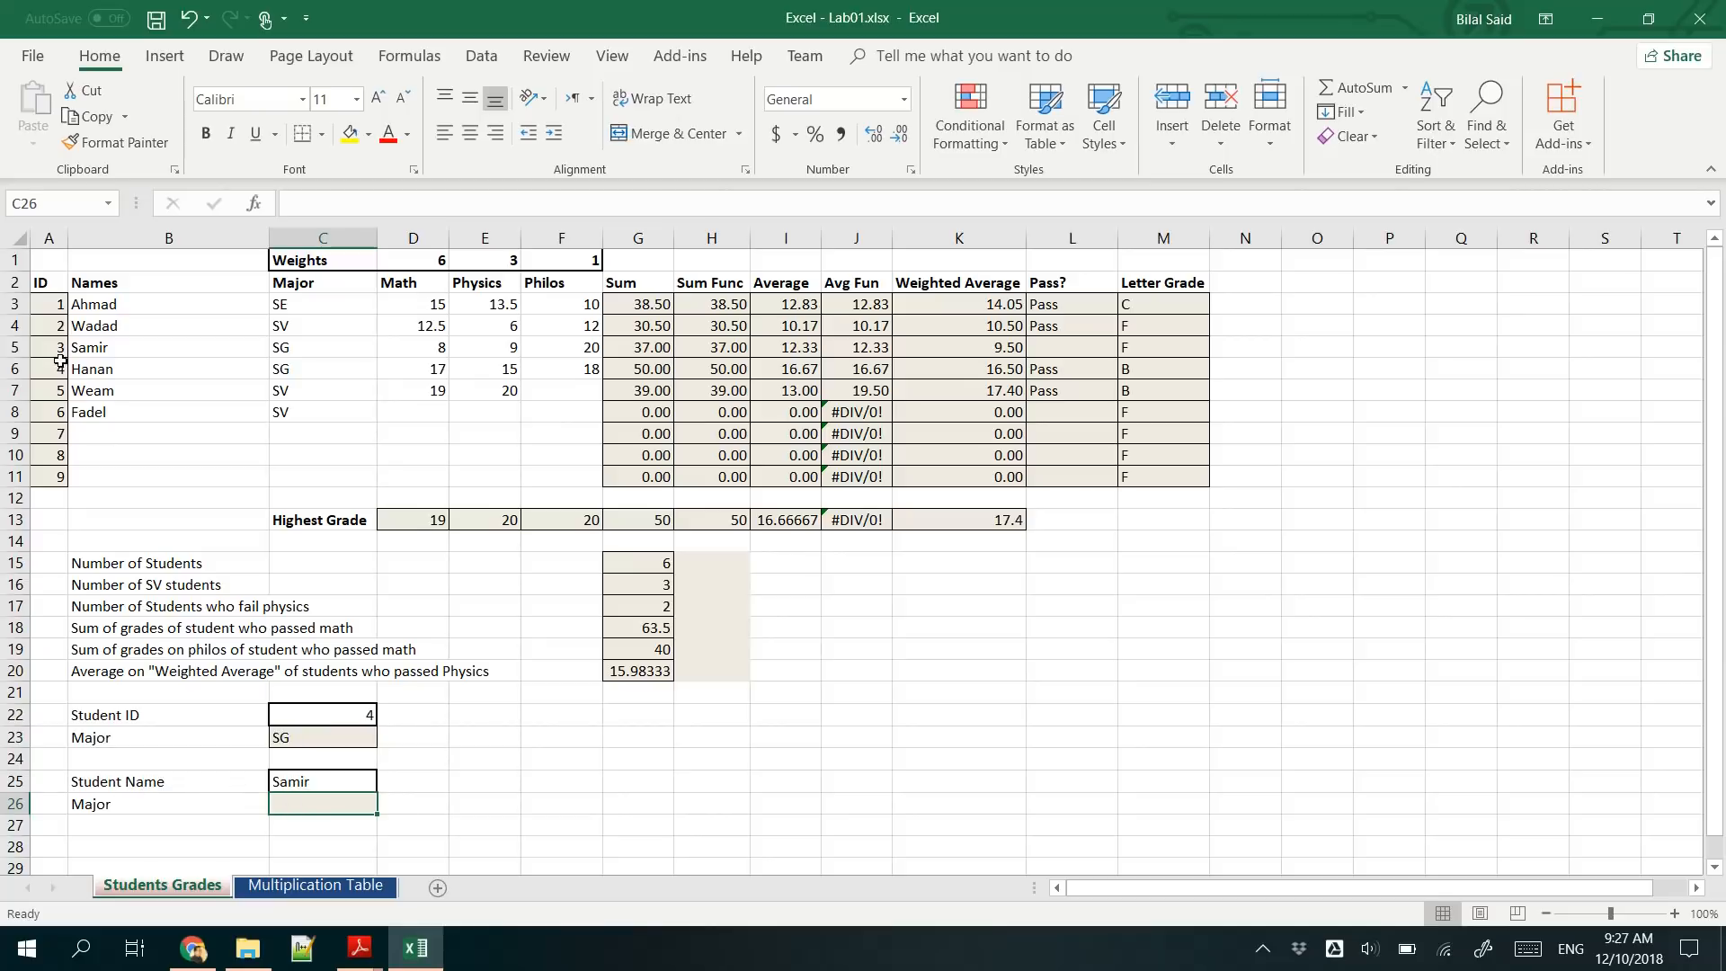
left_click(47, 301)
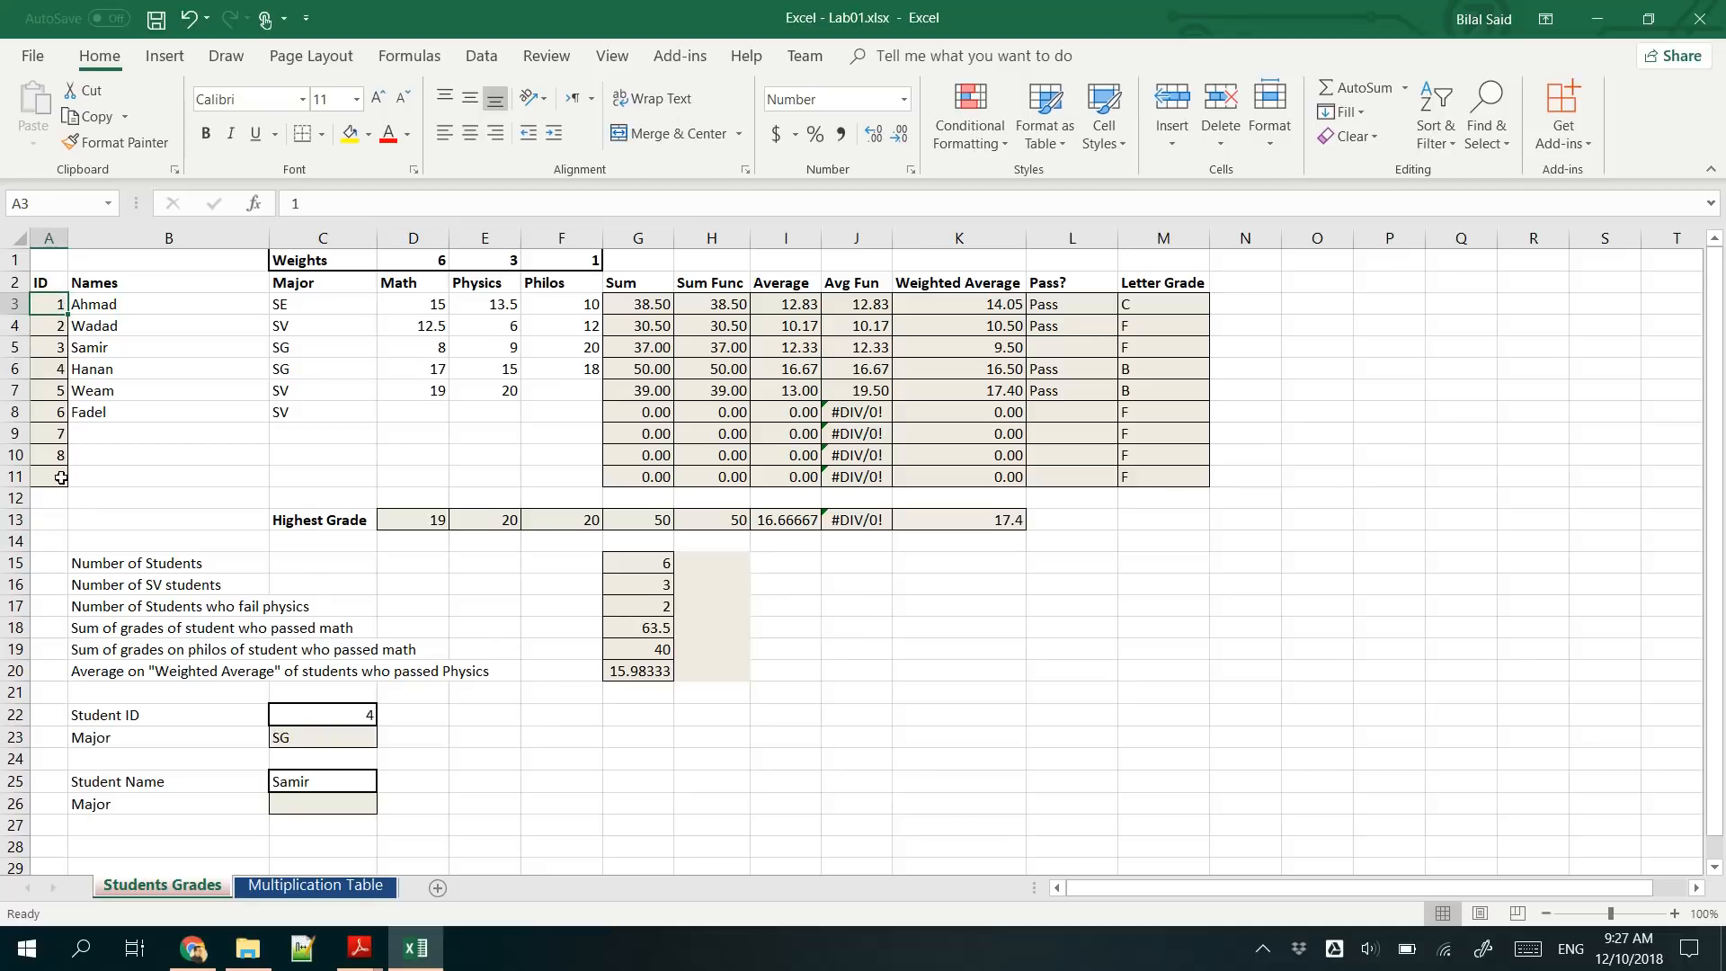
left_click(144, 302)
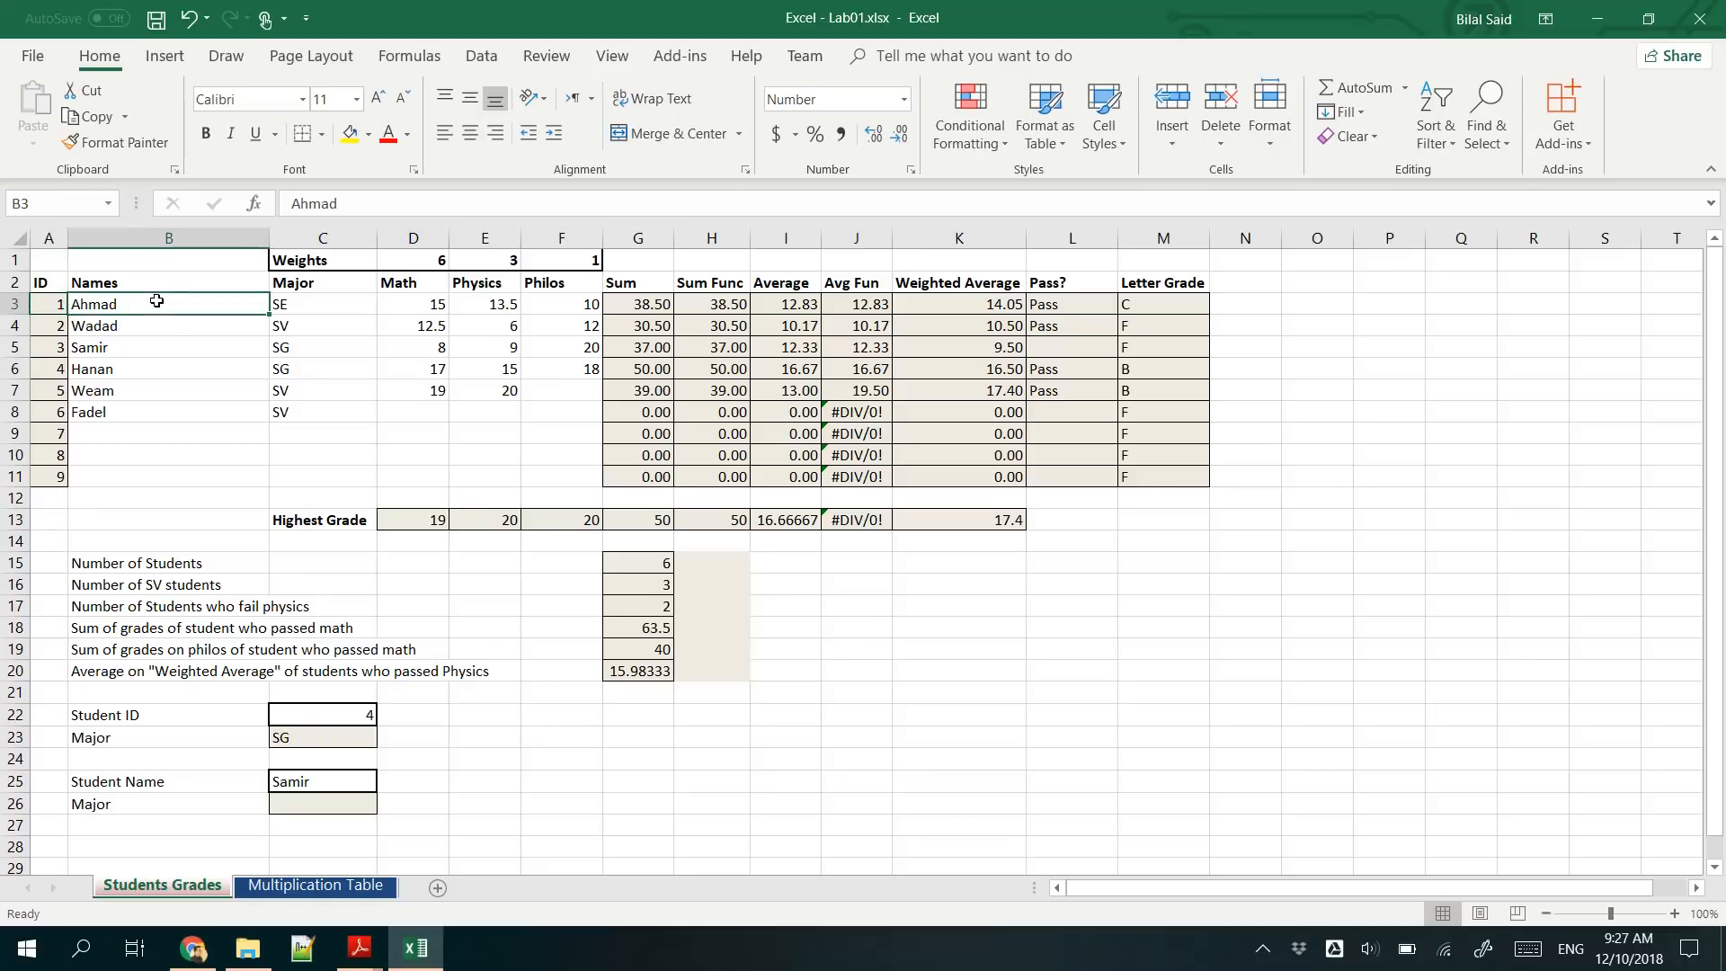
left_click(106, 326)
left_click(109, 347)
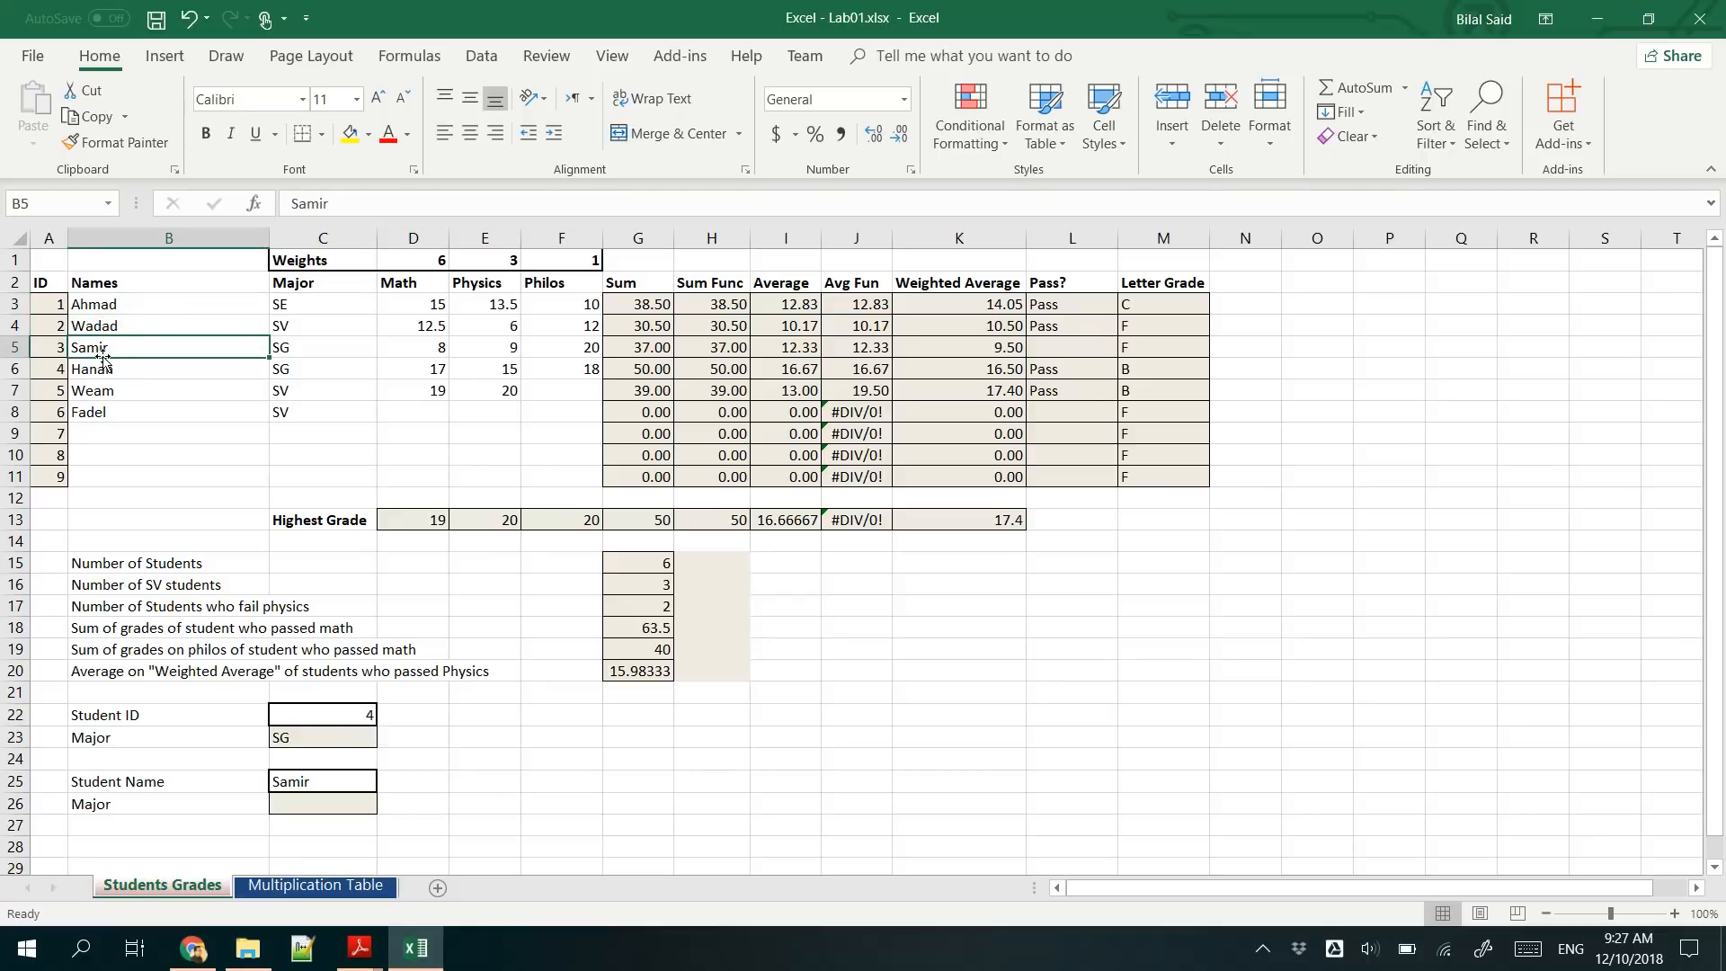
left_click(324, 811)
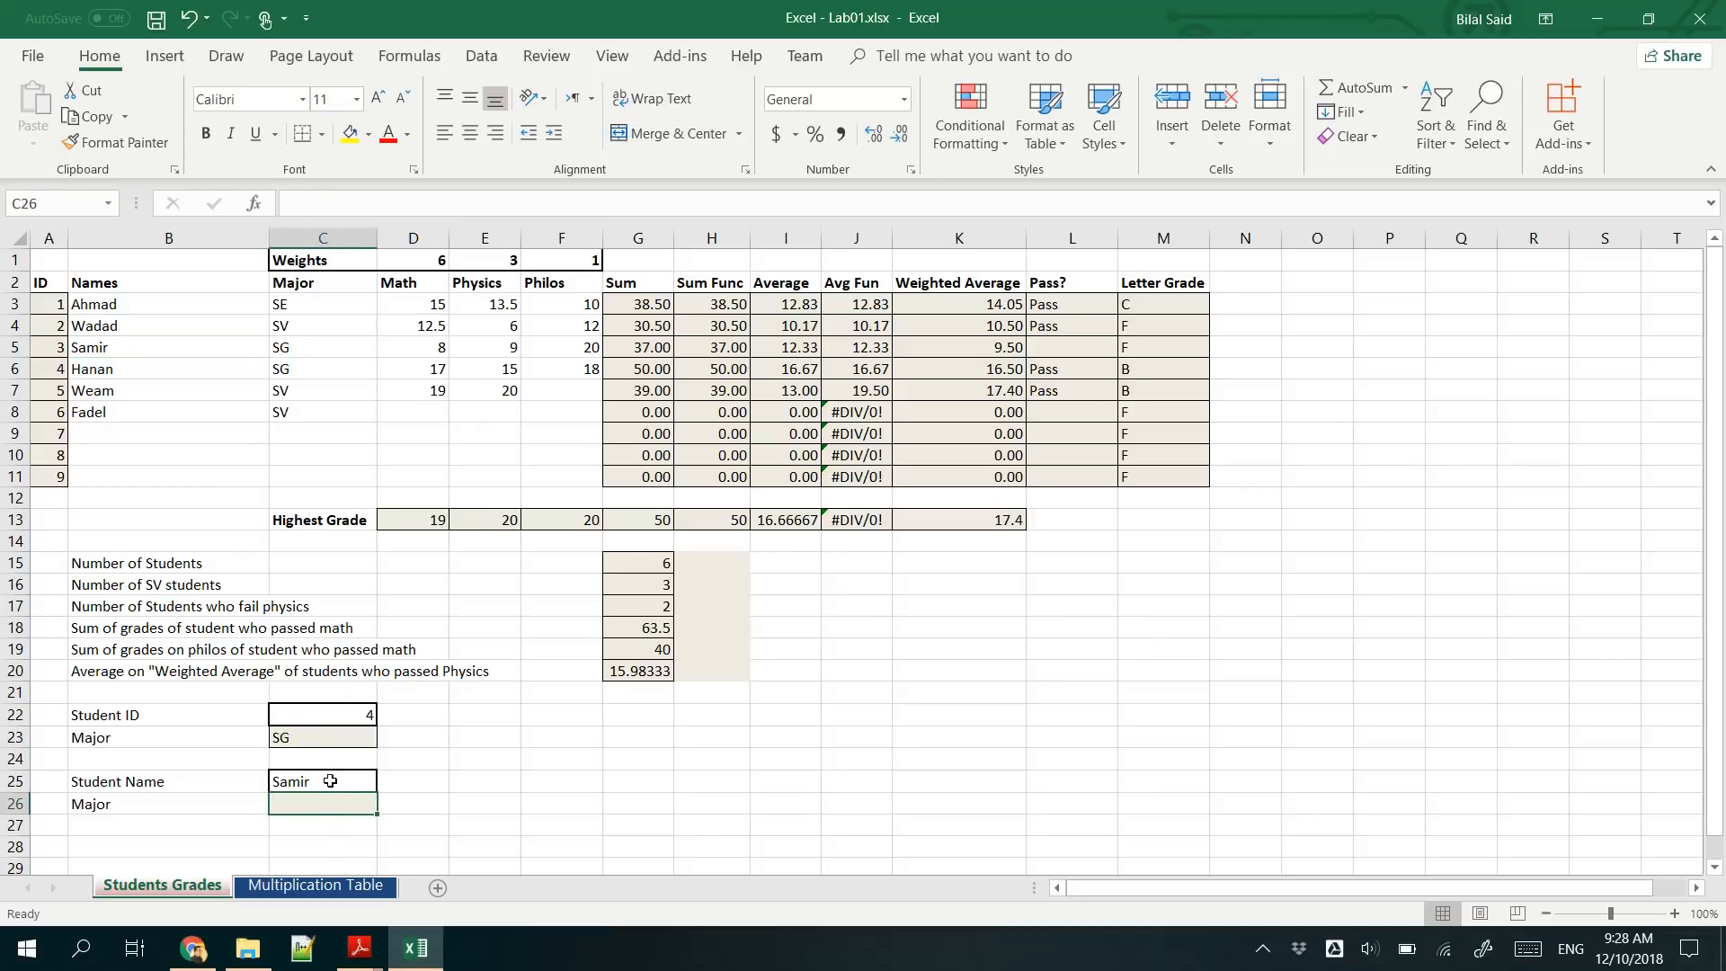
type("=VL")
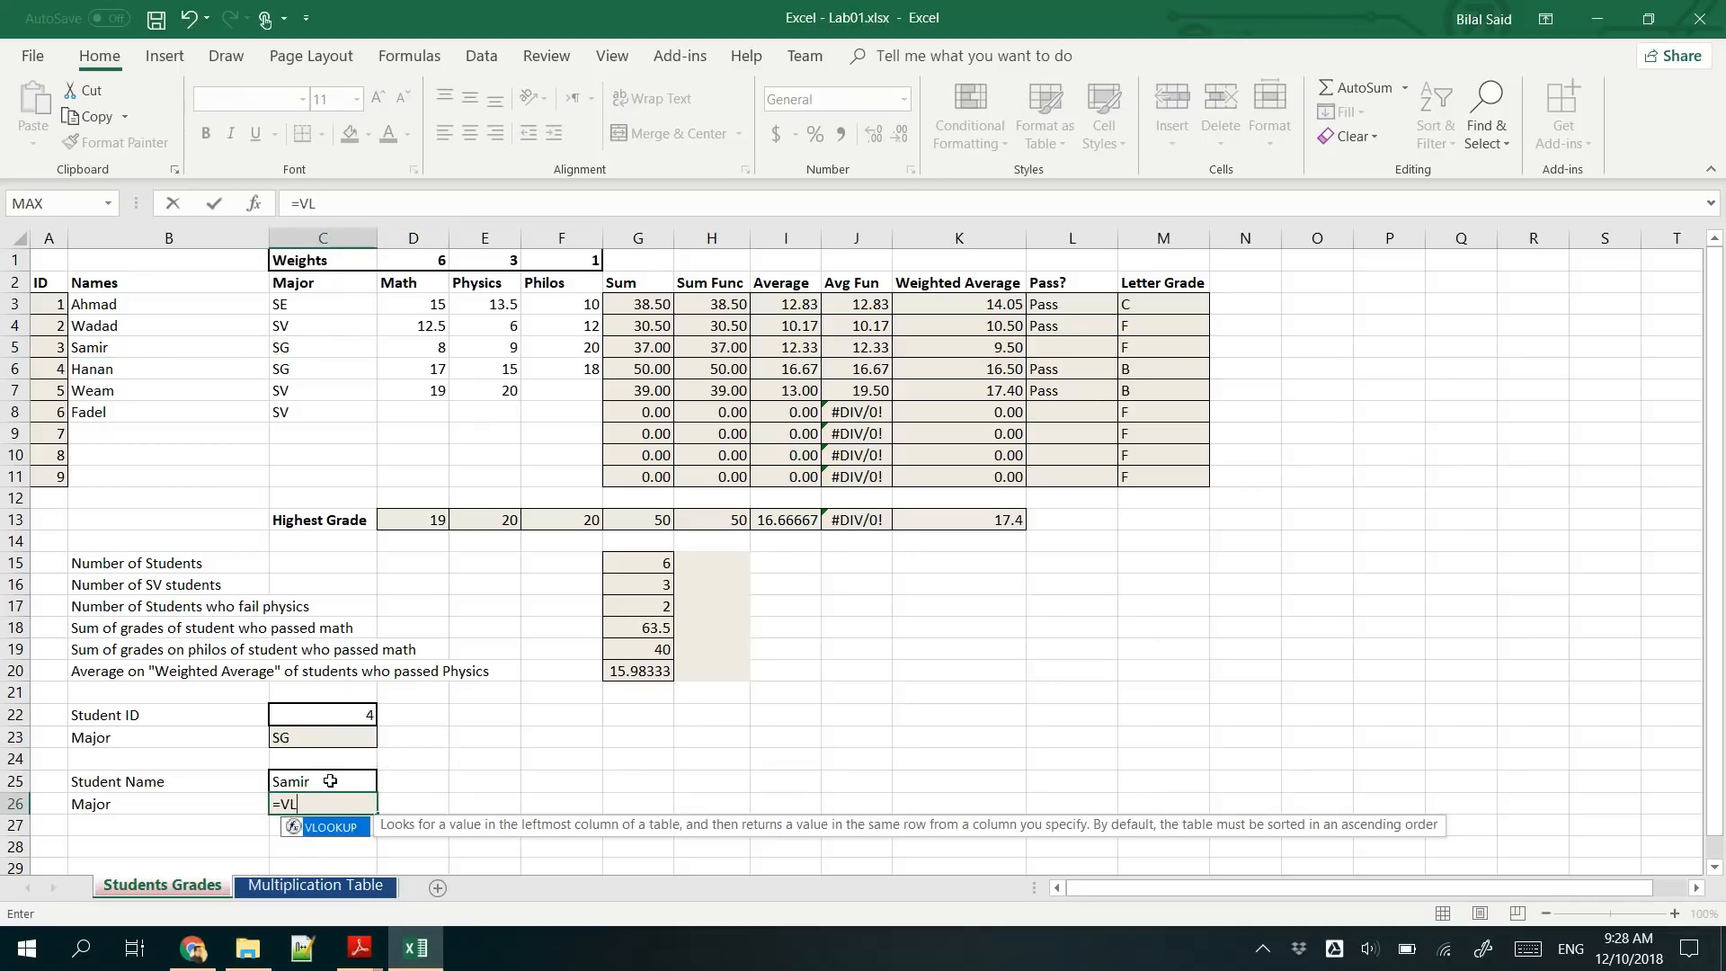
double_click(331, 827)
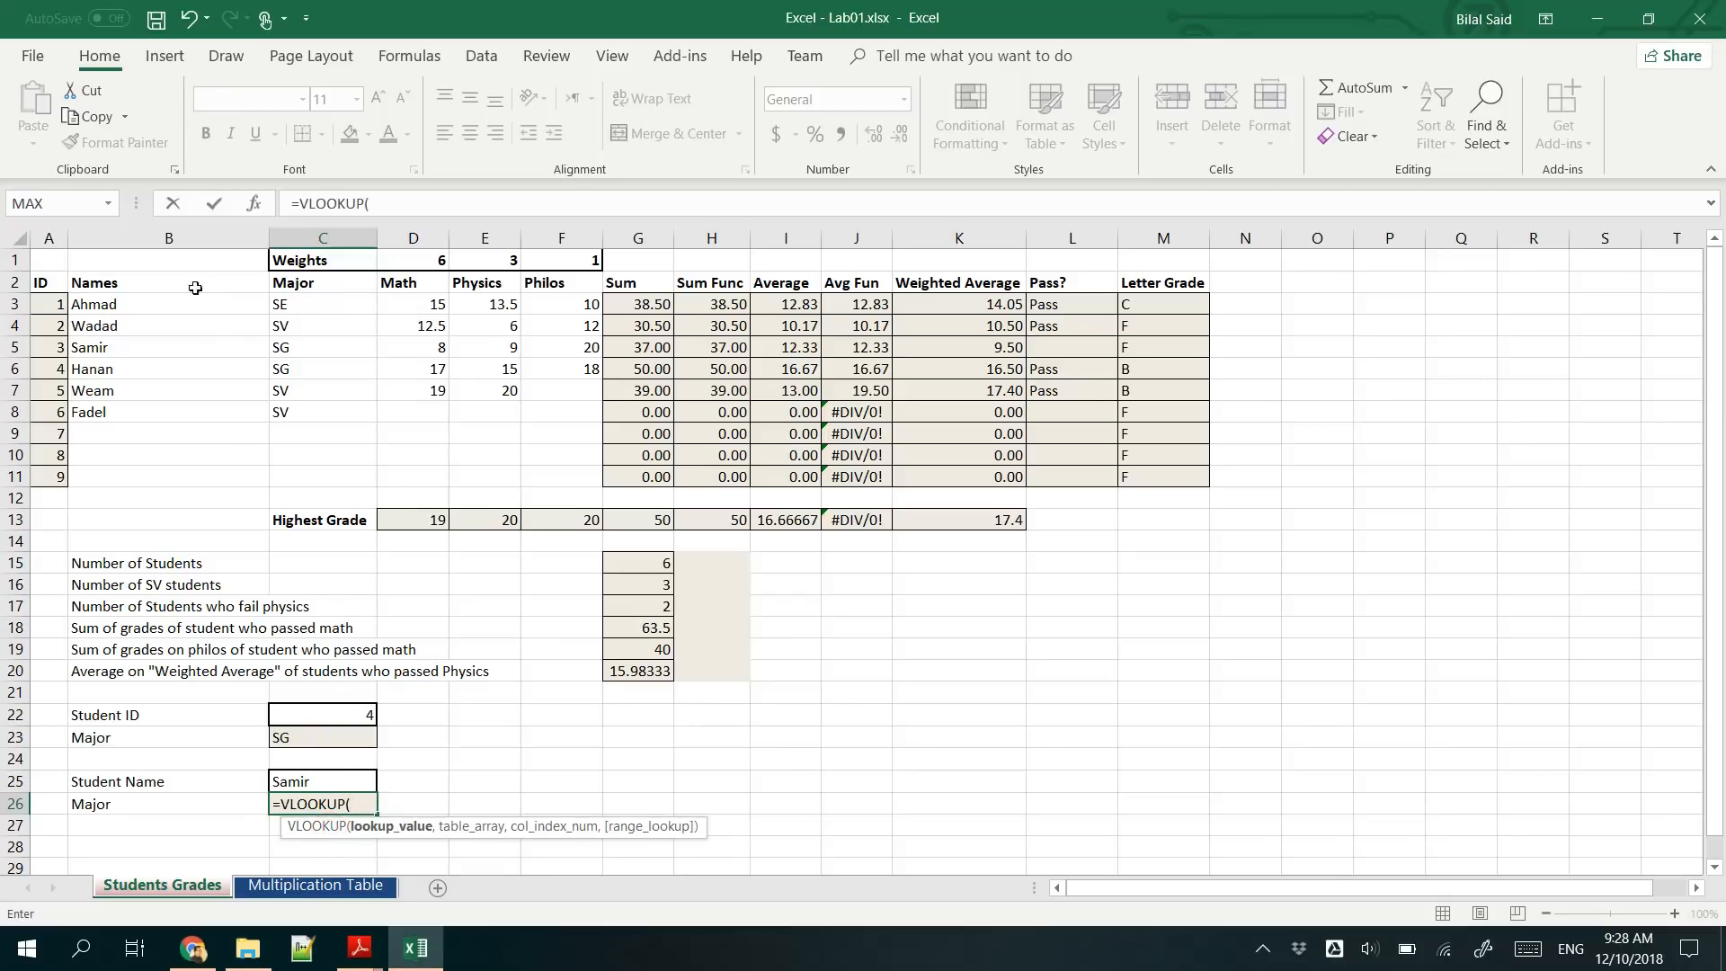
left_click(321, 775)
type(",")
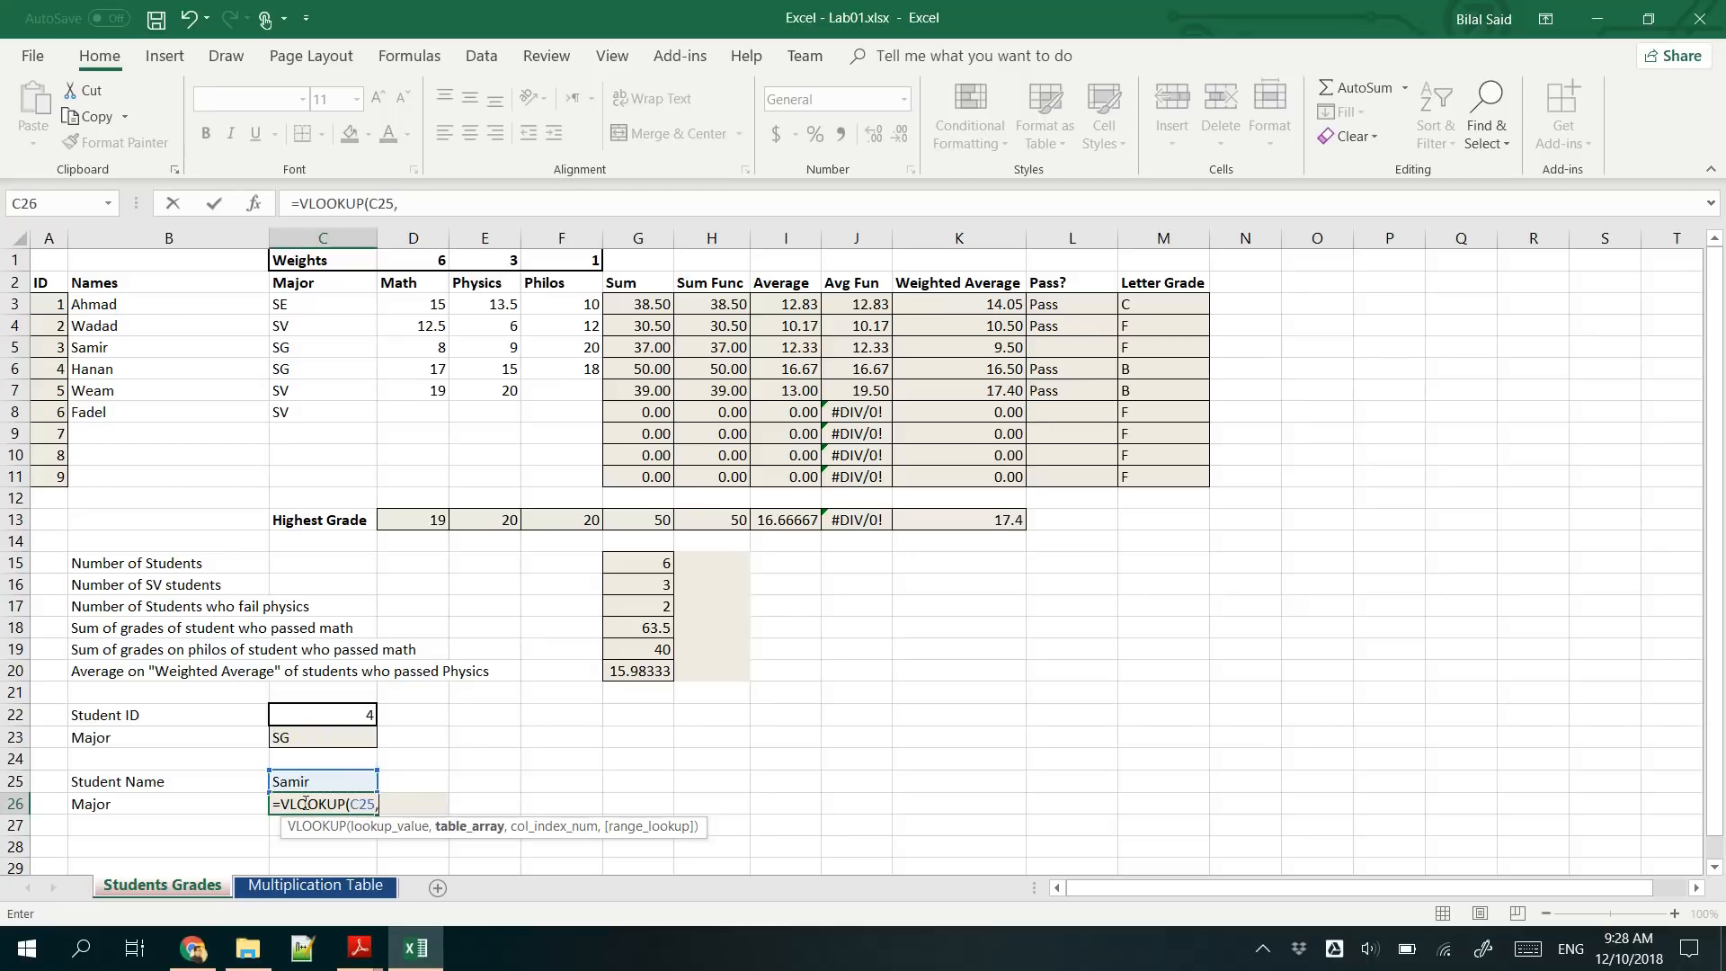
- Complete the VLOOKUP formula in C26 with B3:C11 as the table array and 2 as the column index
left_click_drag(153, 306, 151, 480)
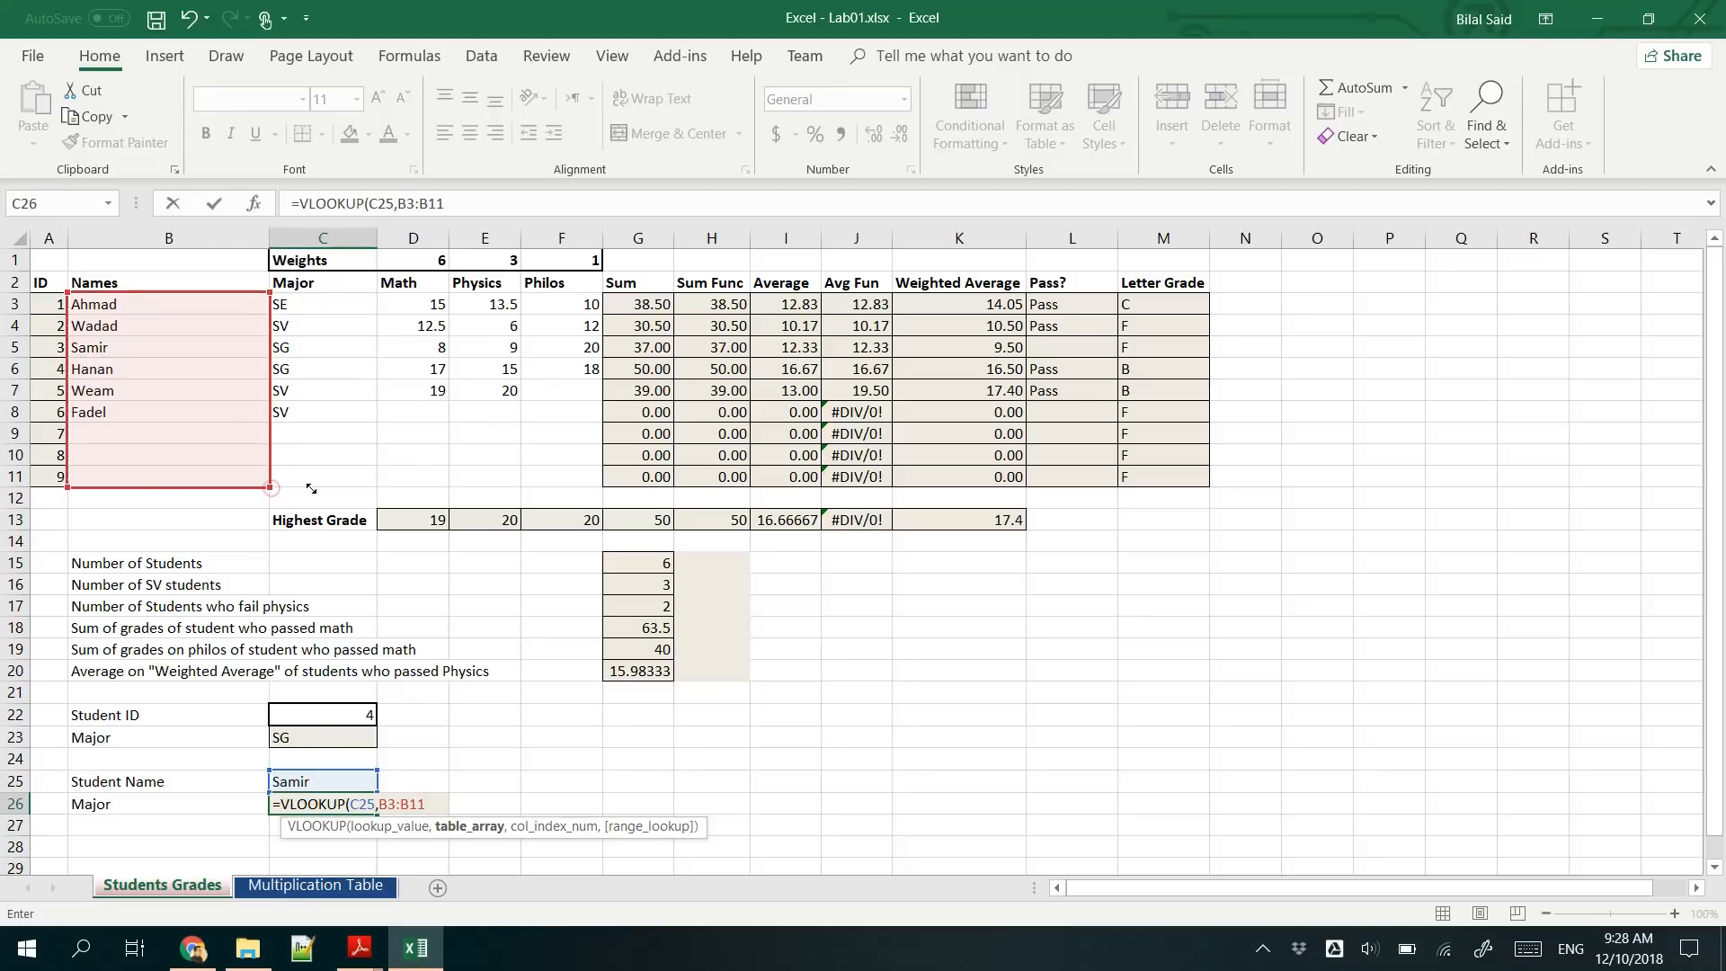
left_click_drag(271, 490, 345, 489)
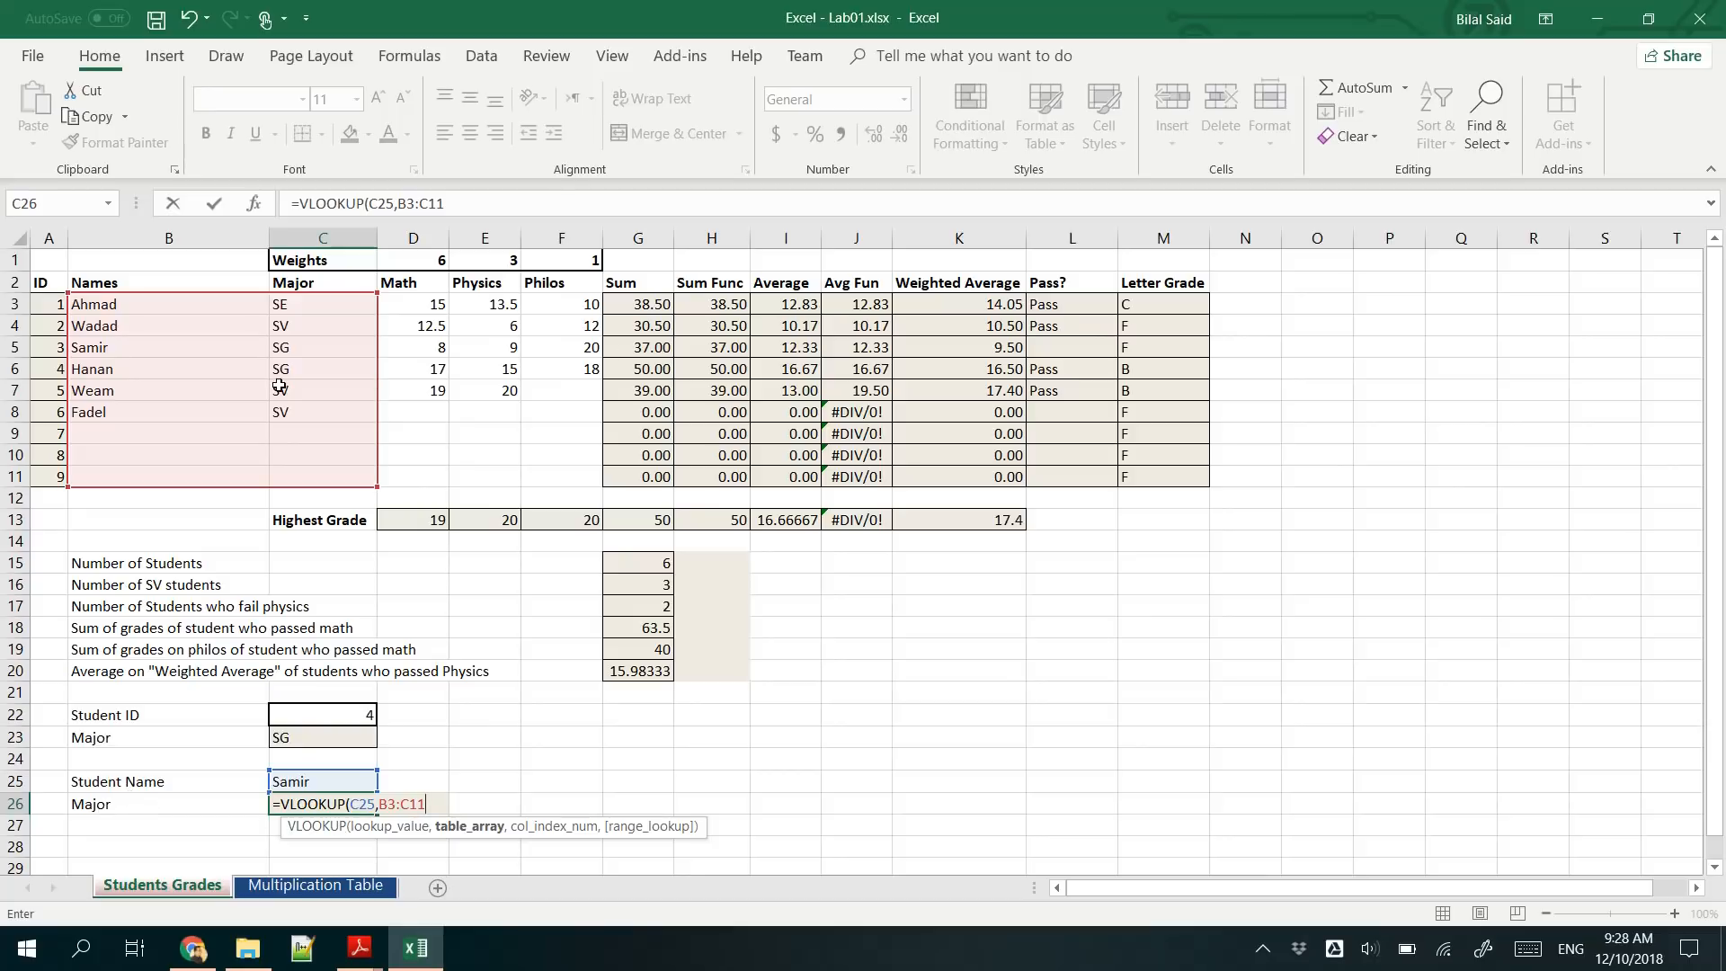
type(",")
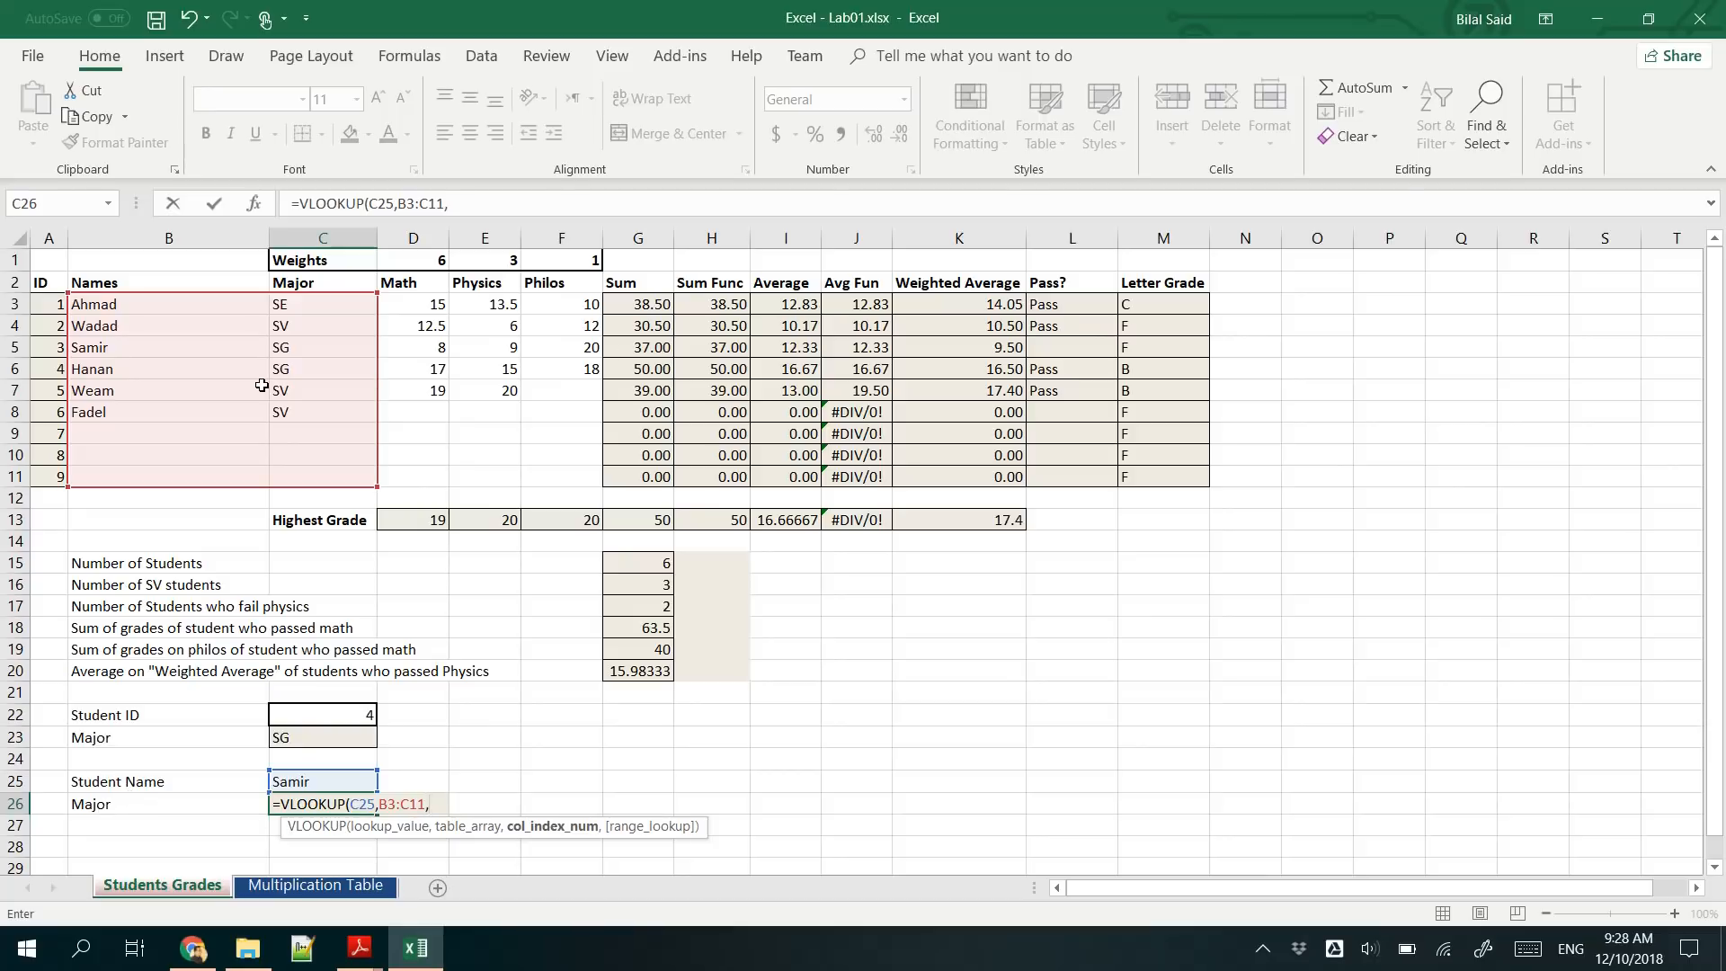
type("2")
type(")")
key("Return")
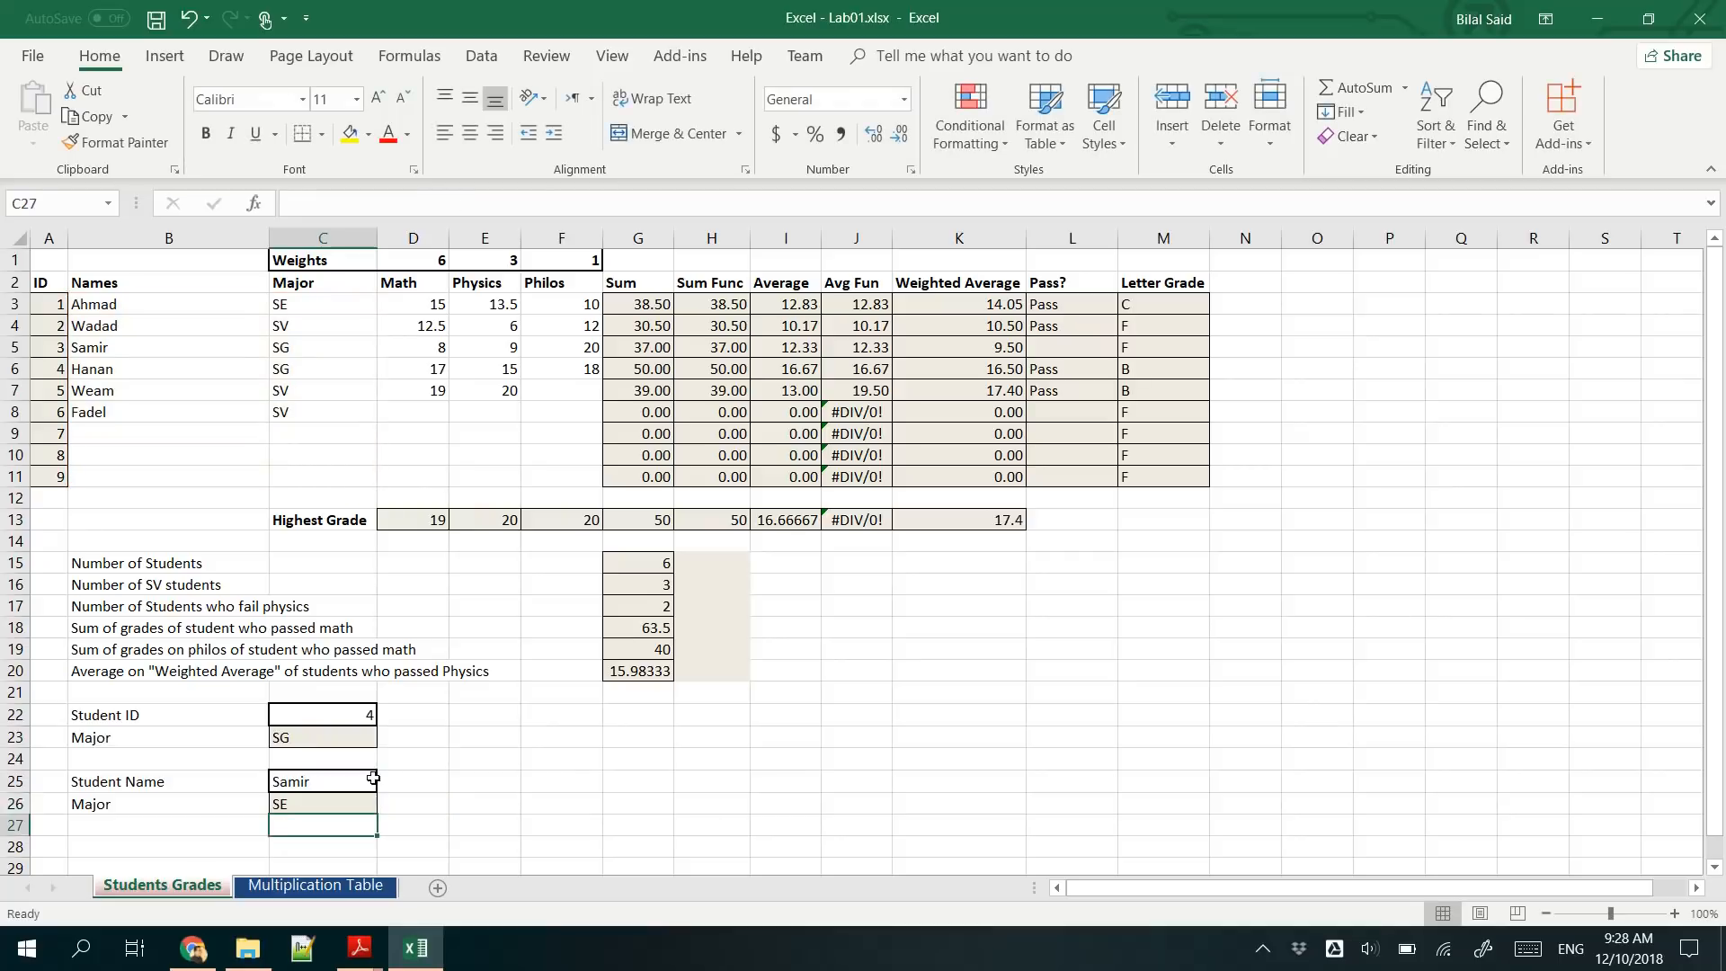
- Add FALSE as the range lookup argument of the C26 VLOOKUP so it requires an exact match
left_click(348, 805)
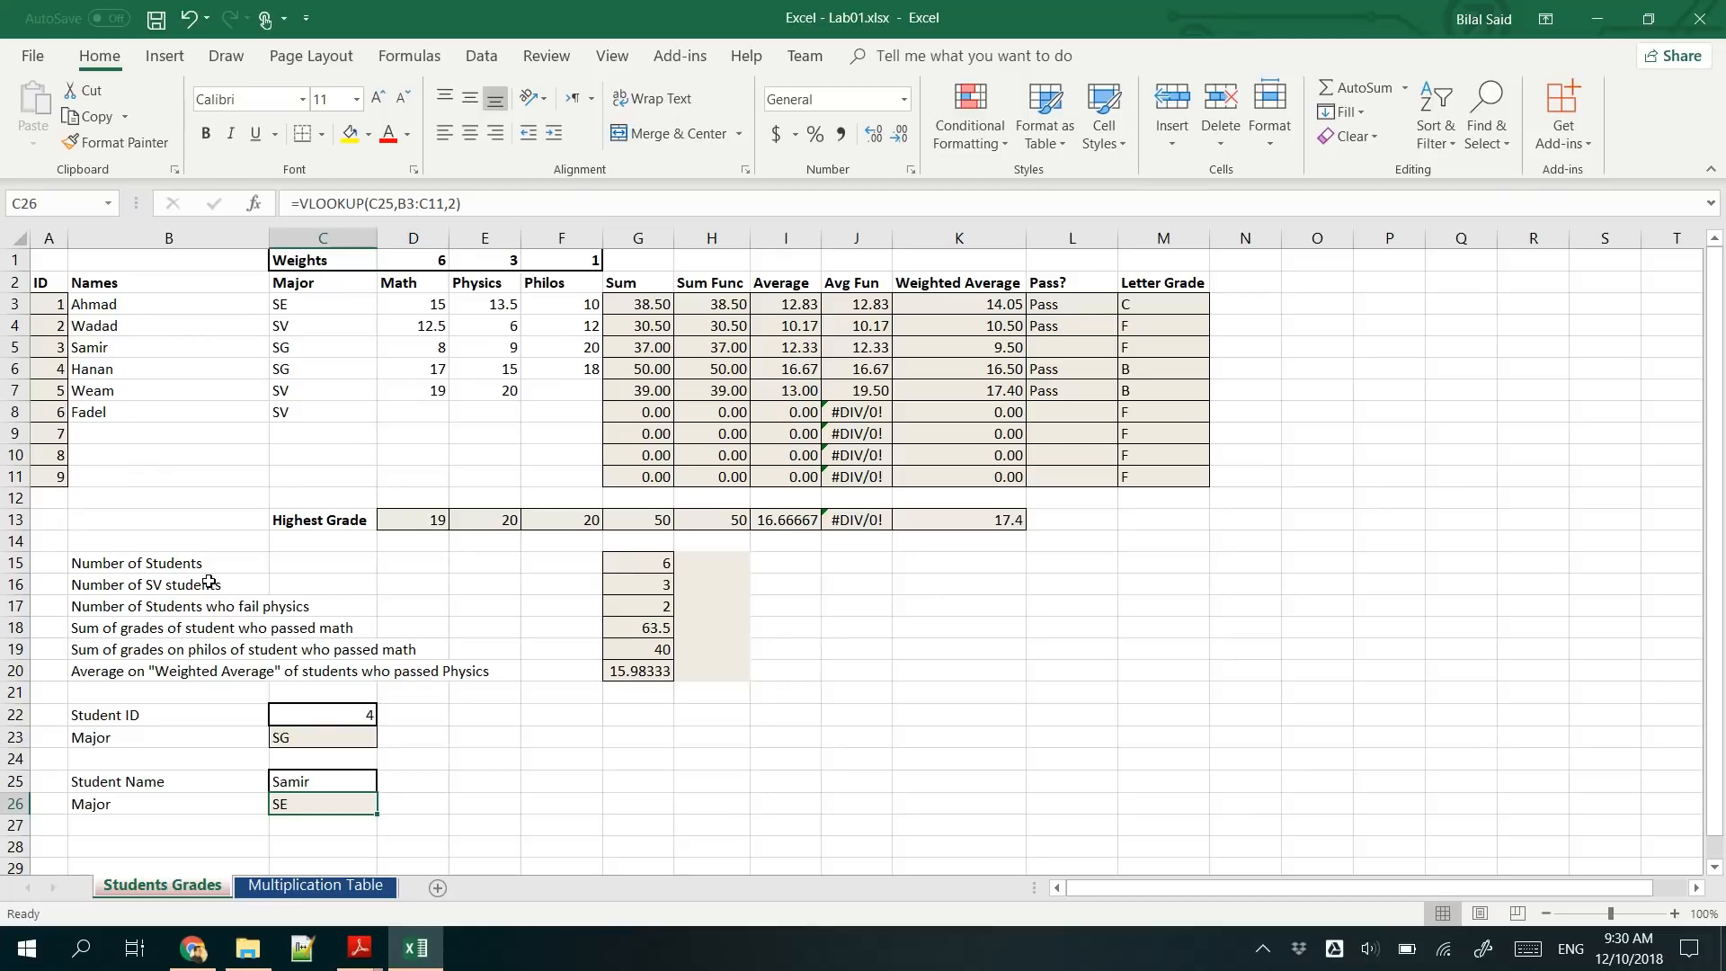
left_click(323, 781)
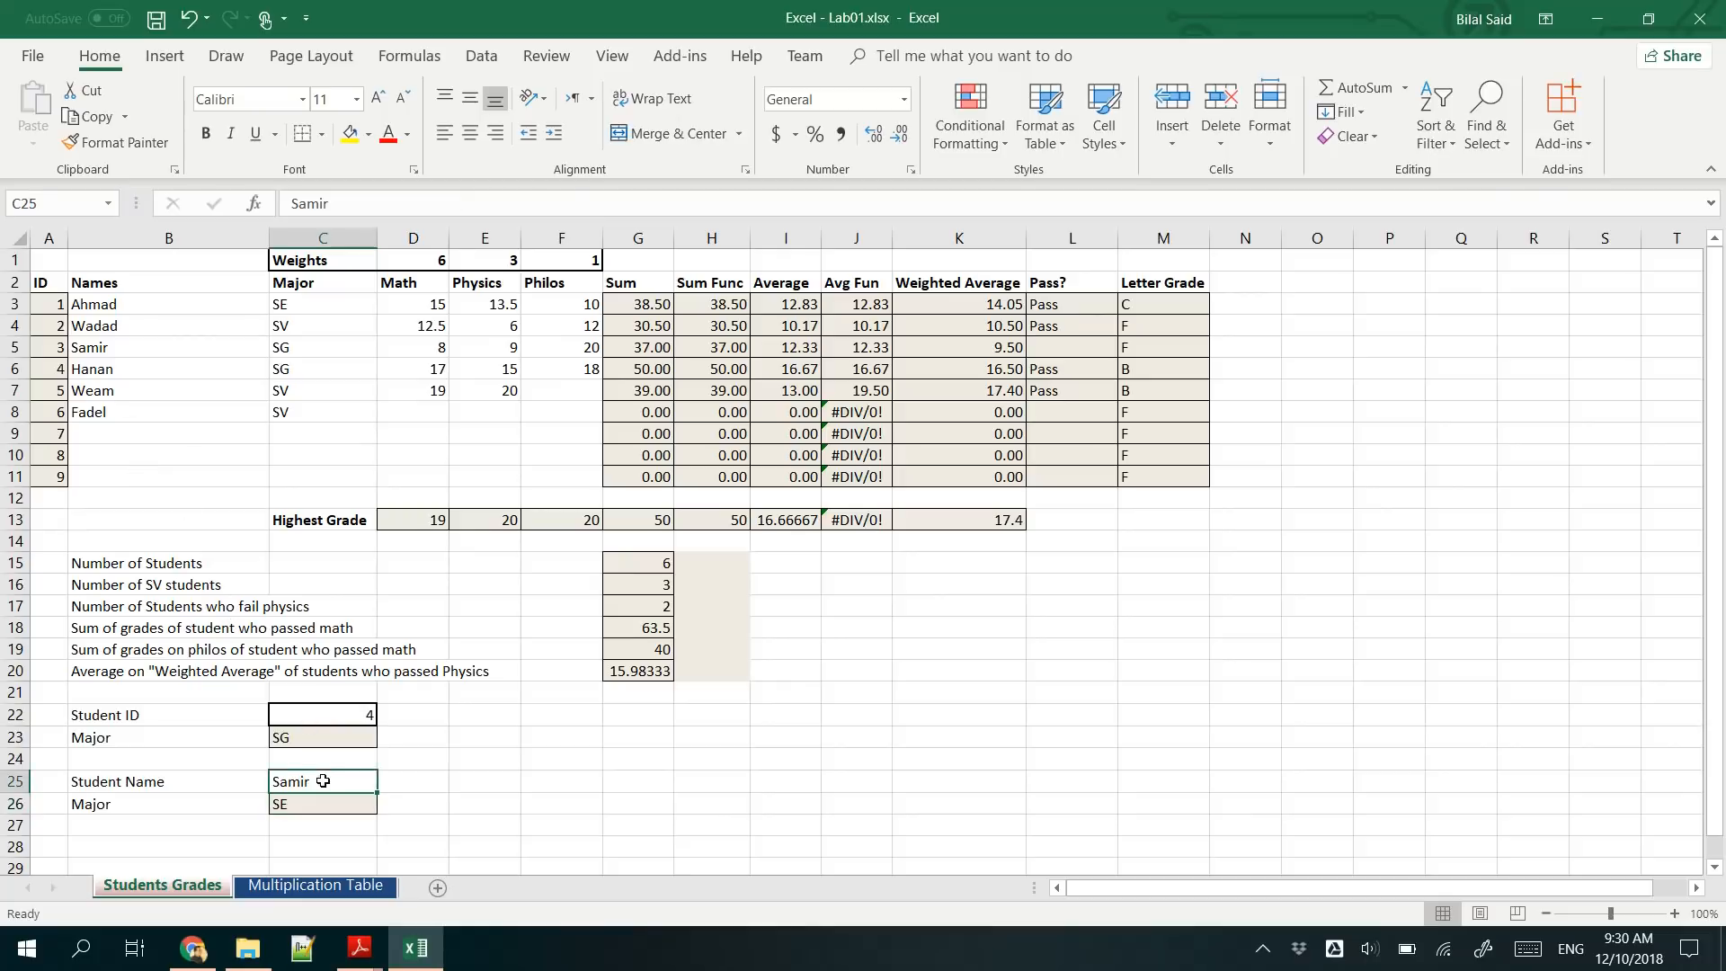
left_click(320, 803)
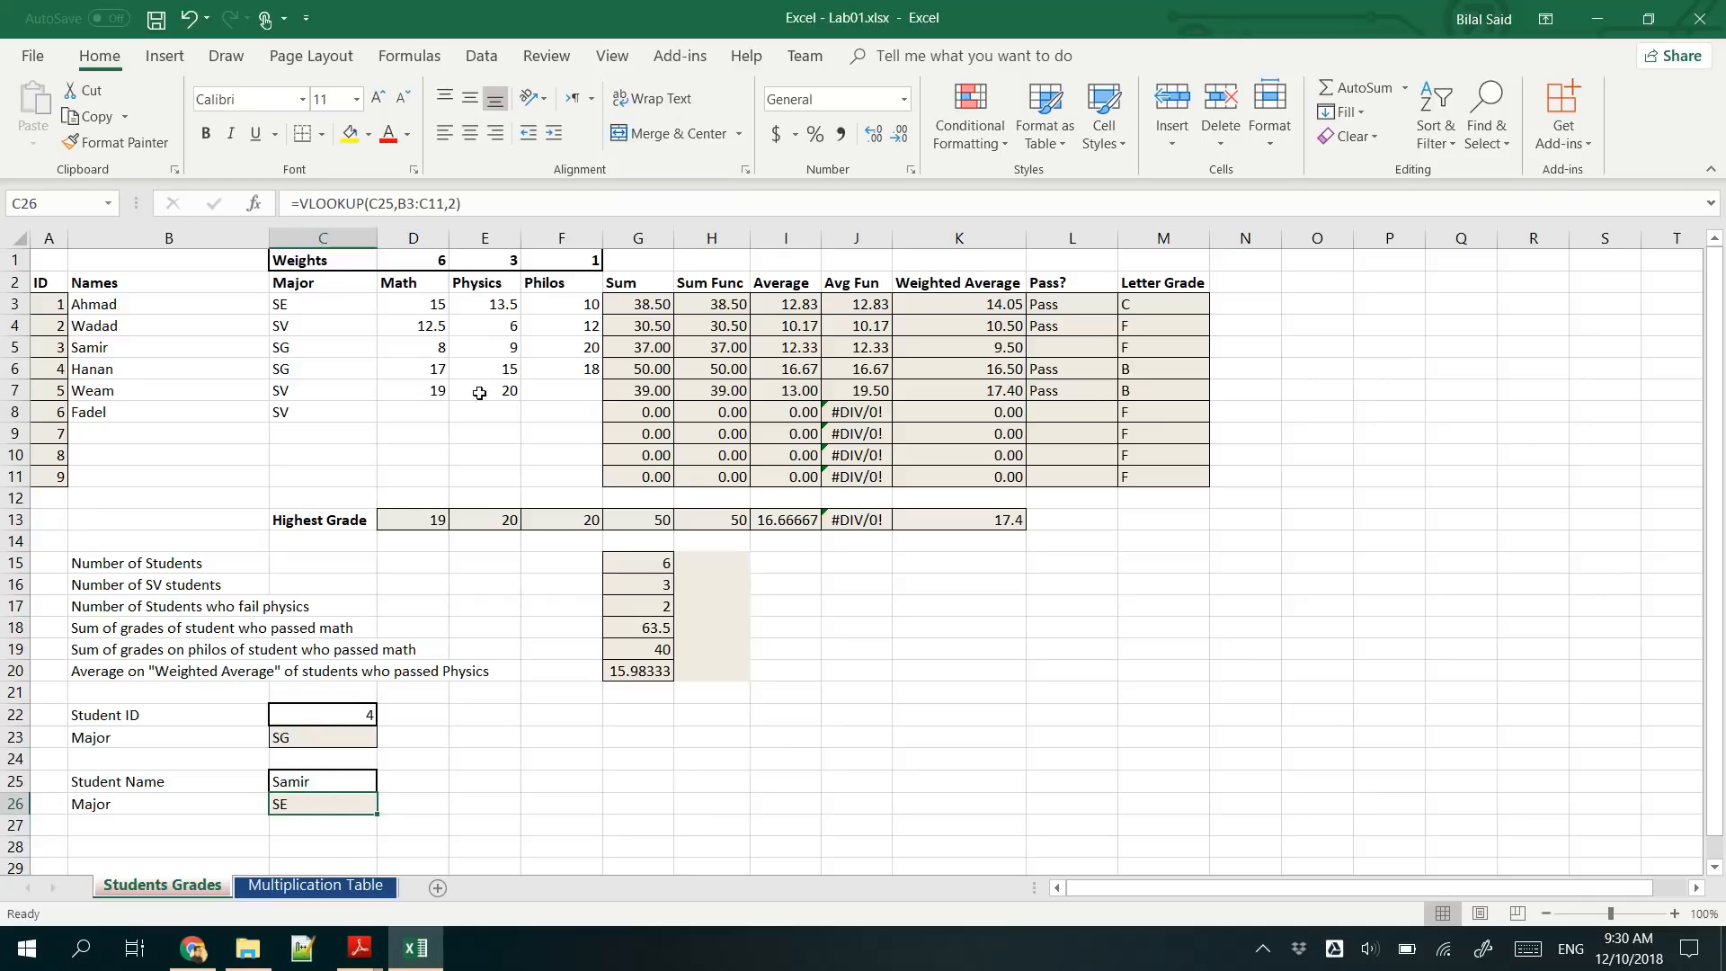
left_click(457, 199)
type(",")
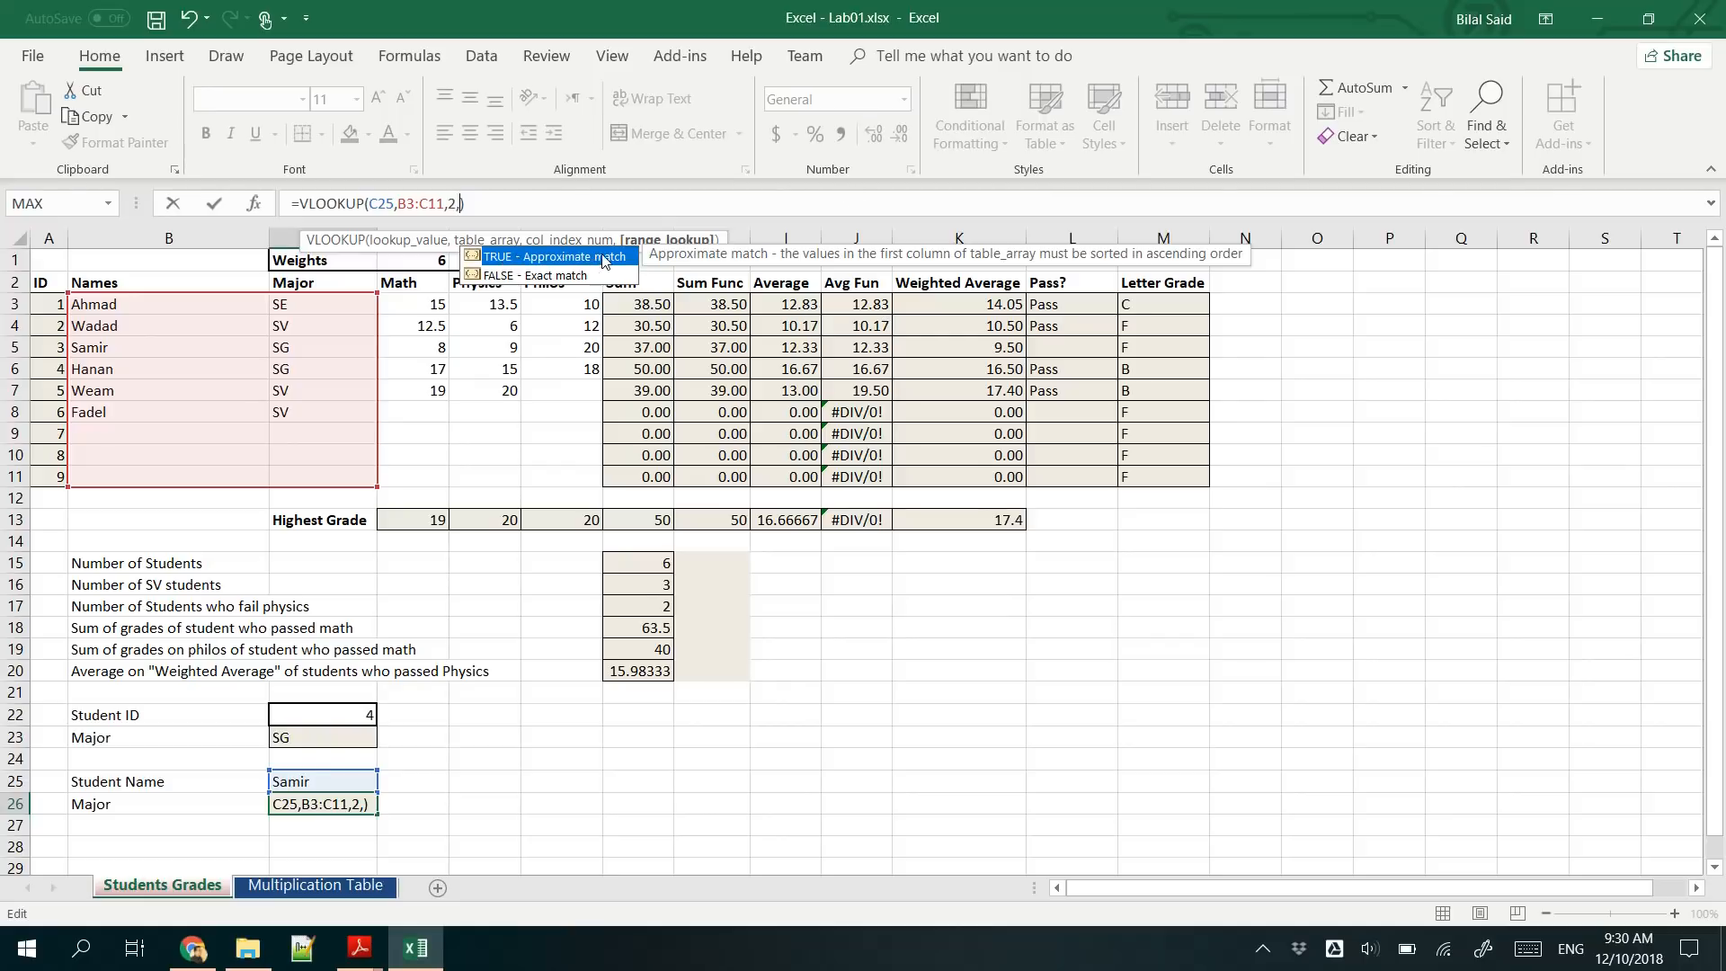
left_click(508, 279)
double_click(507, 276)
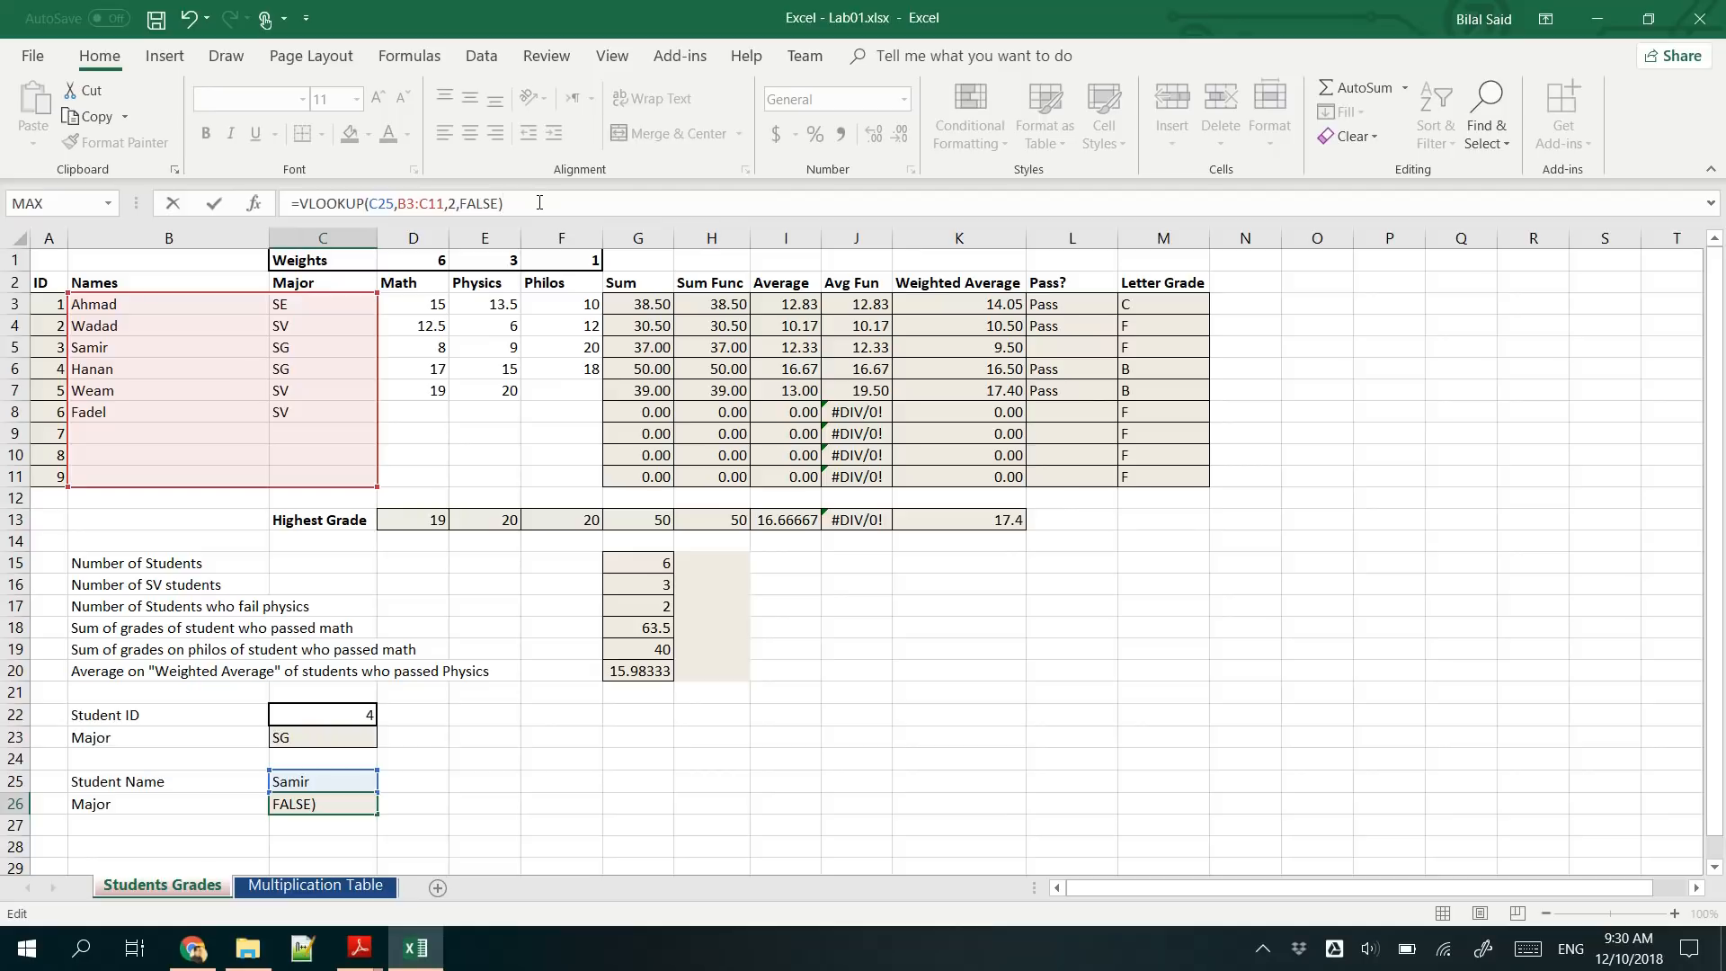
key("Return")
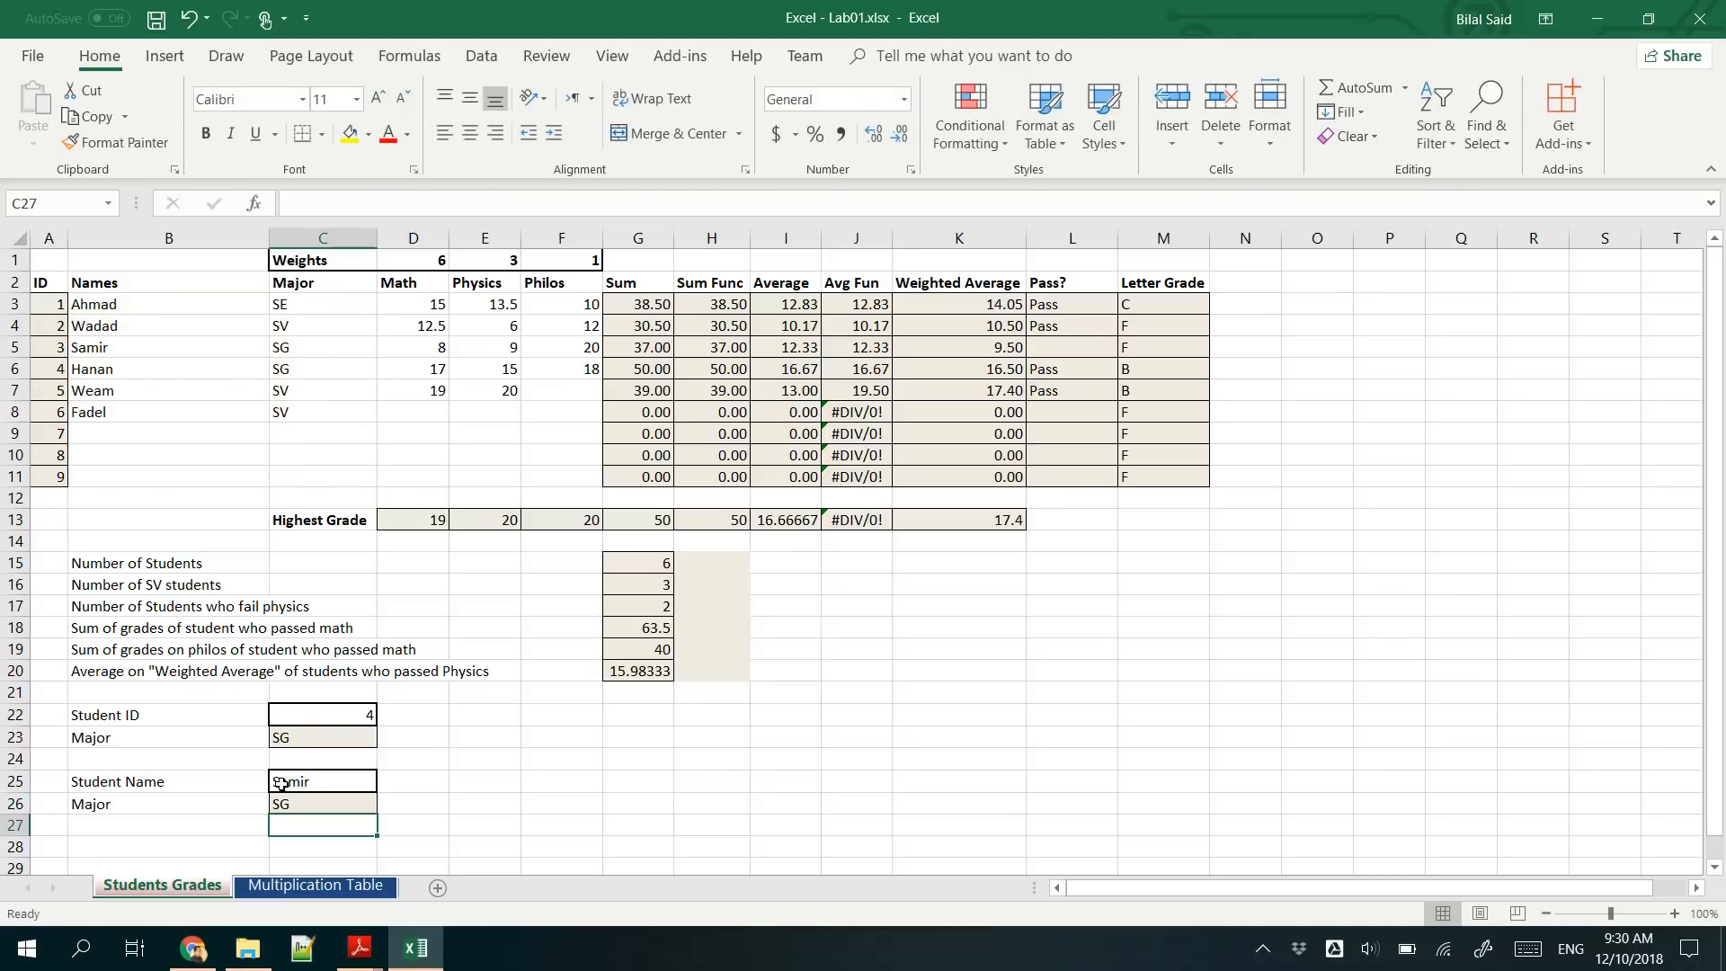
- Check the major returned in C26 against the name and major in row 5 of the student list
left_click(286, 800)
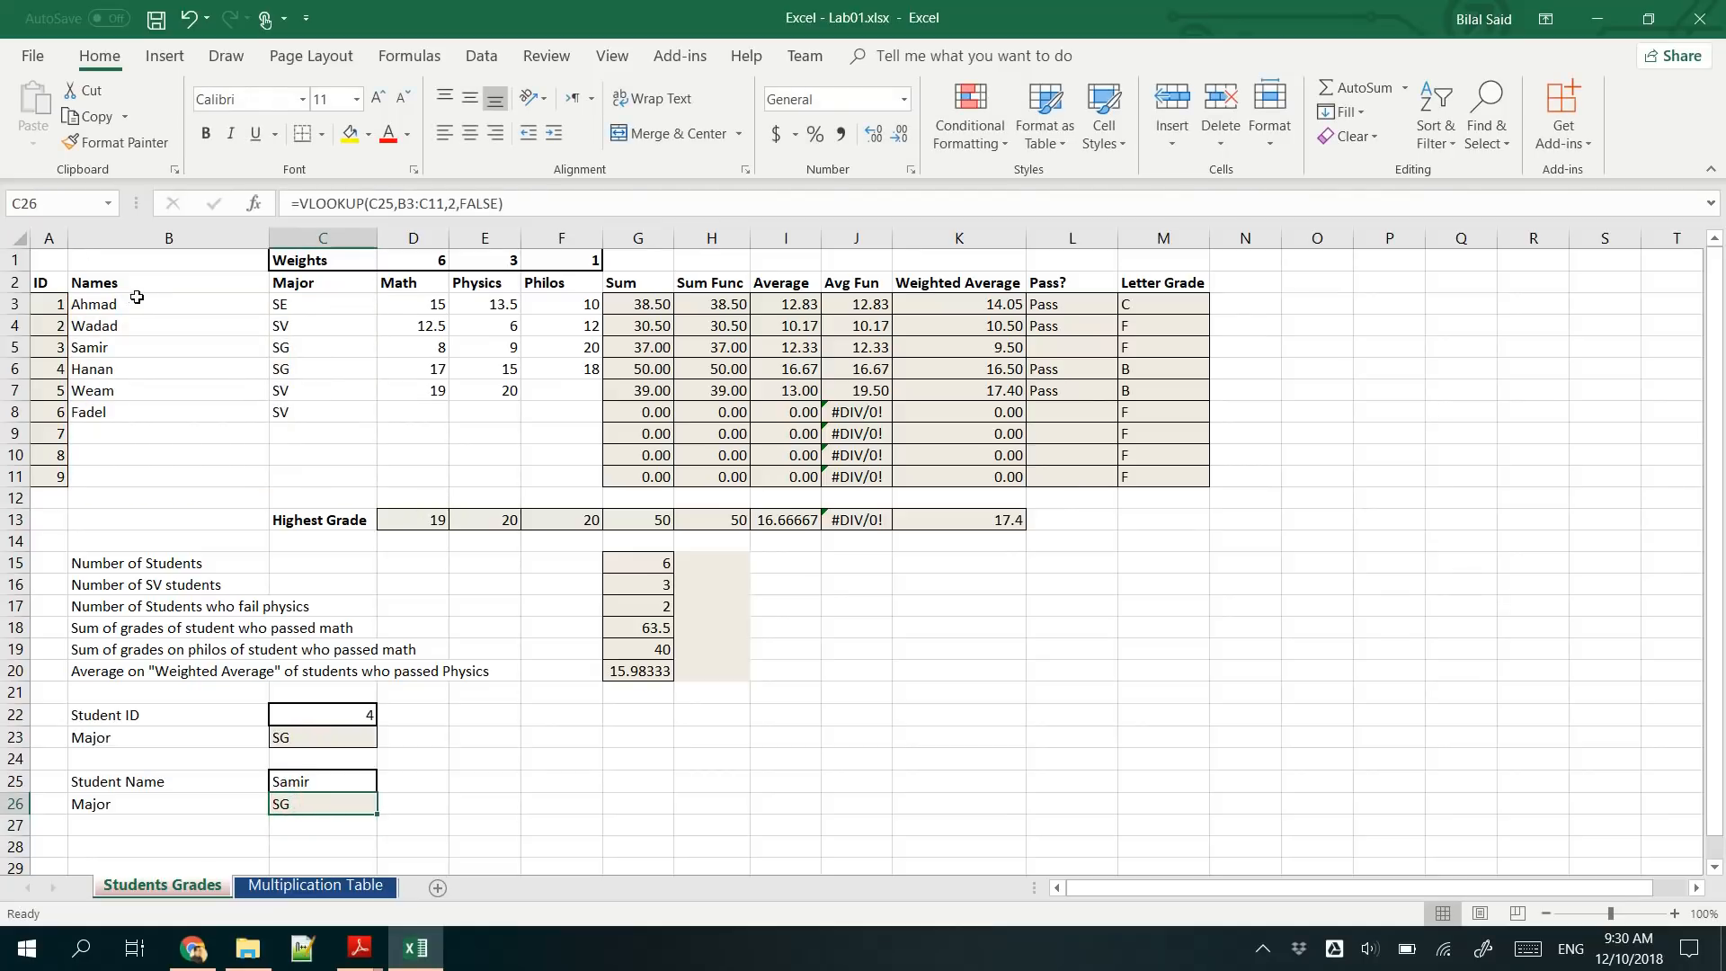
left_click(150, 342)
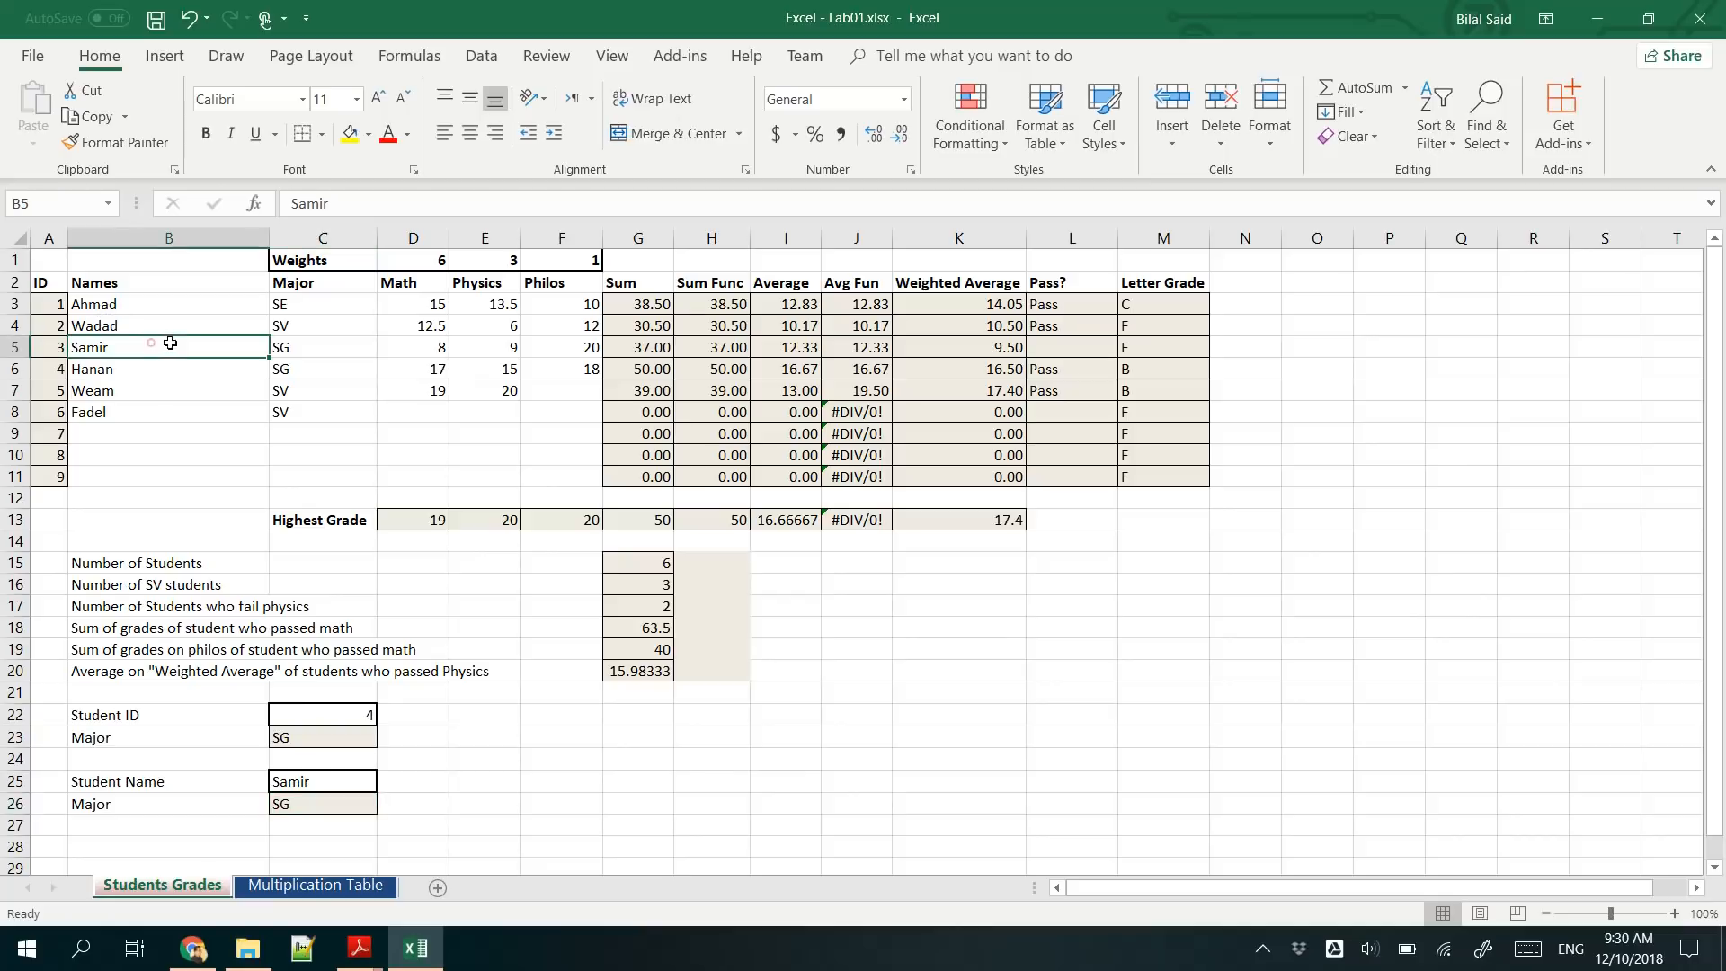
left_click(287, 347)
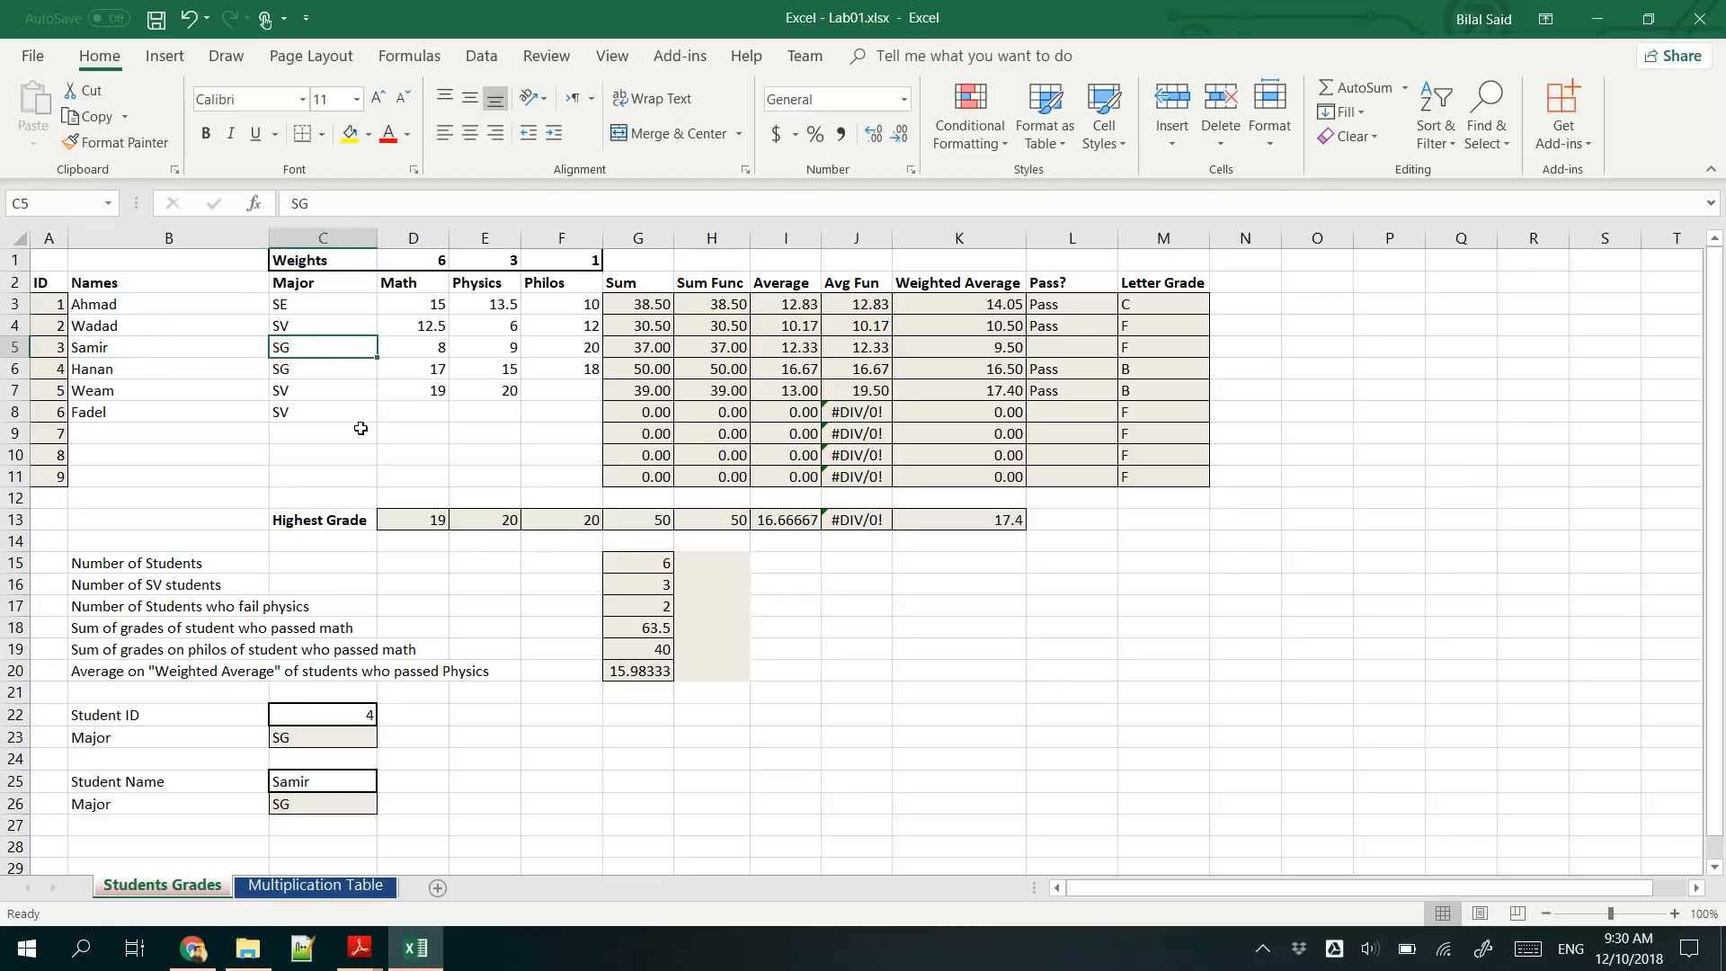
- Switch to the Multiplication Table sheet and enter the formula =C3*B4 in C4
left_click(286, 890)
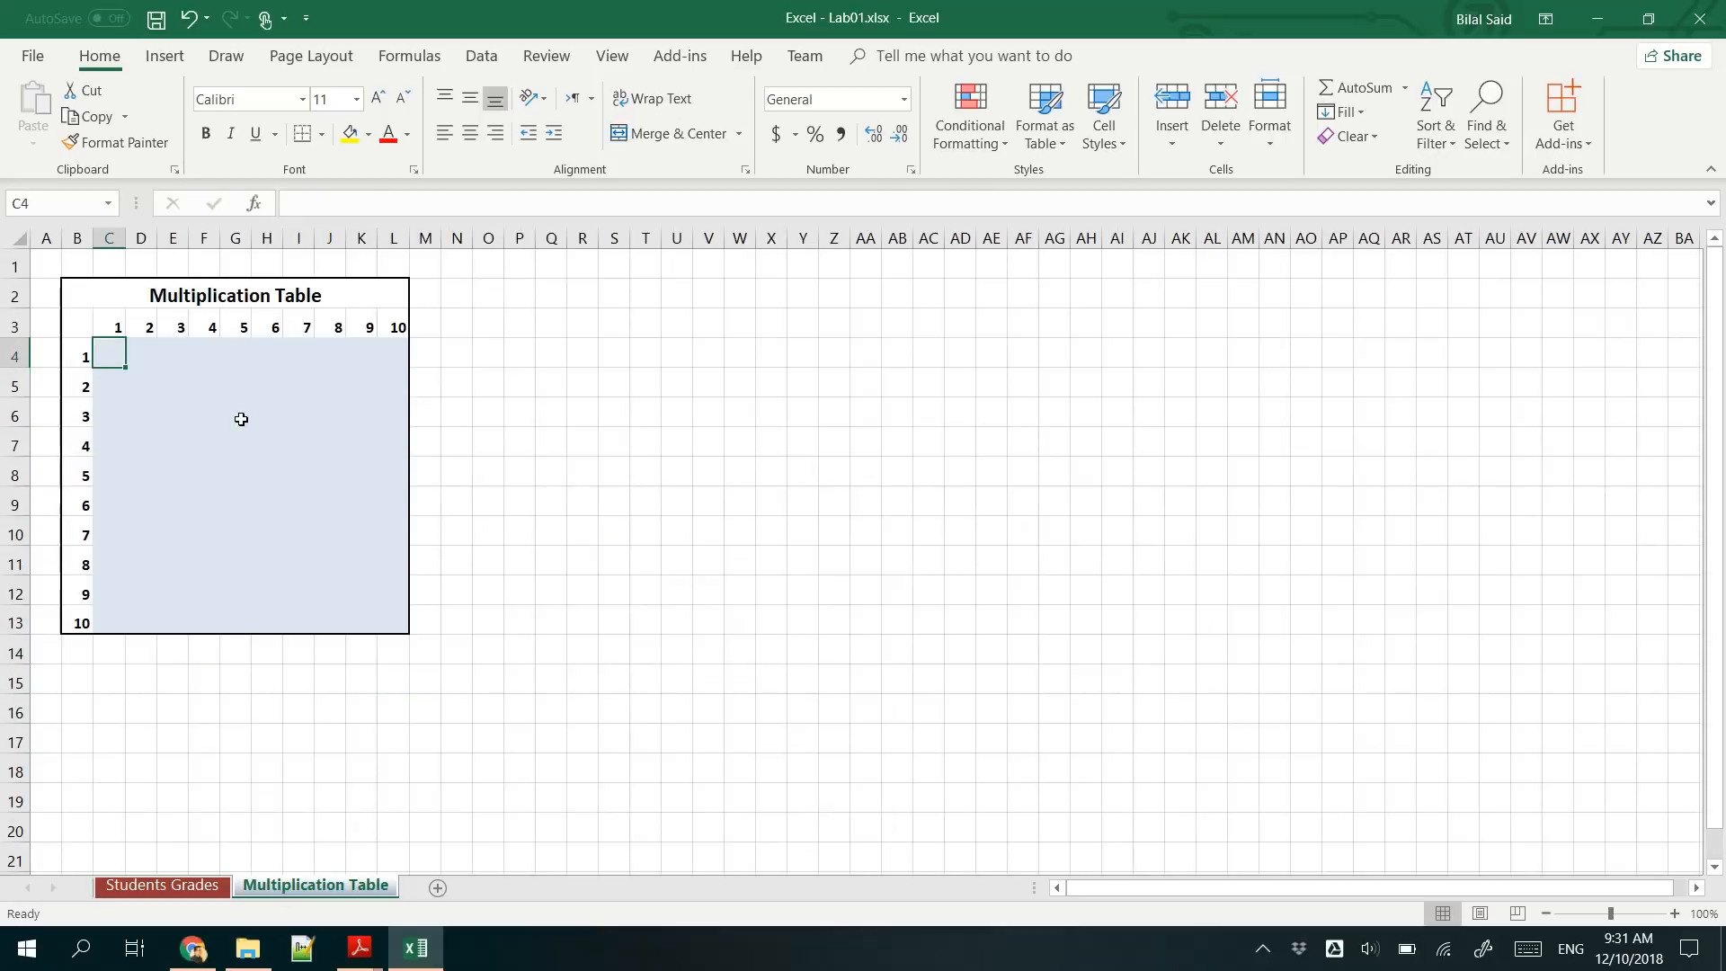
type("=")
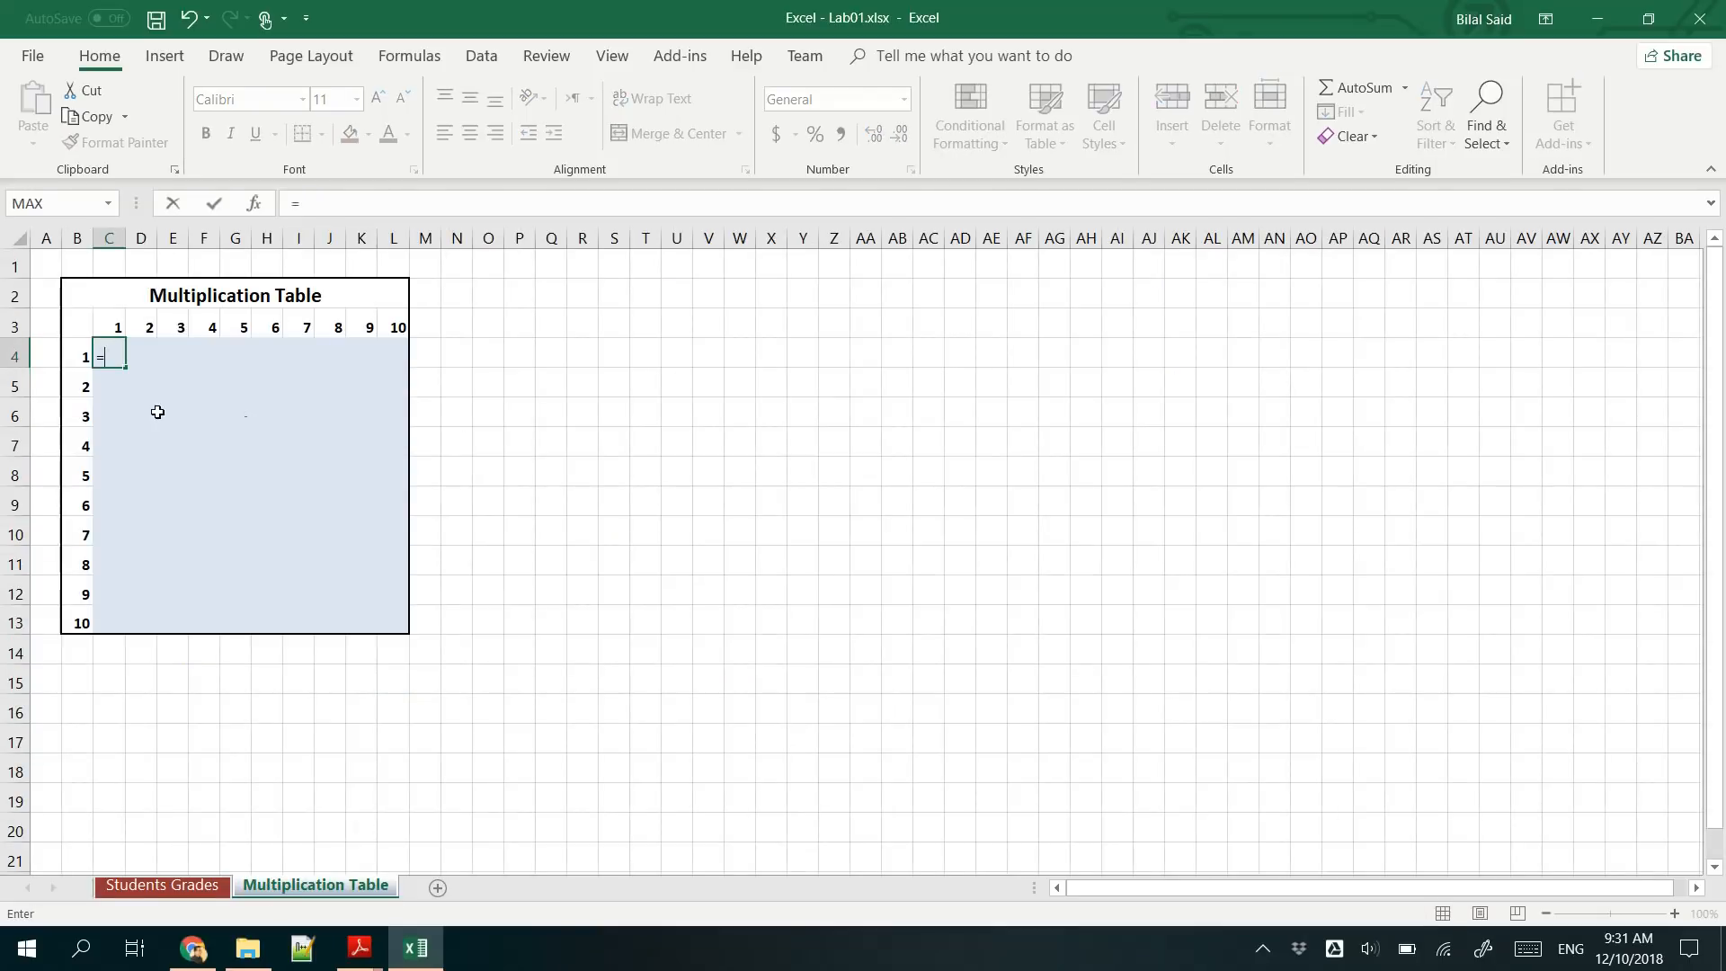
left_click(105, 327)
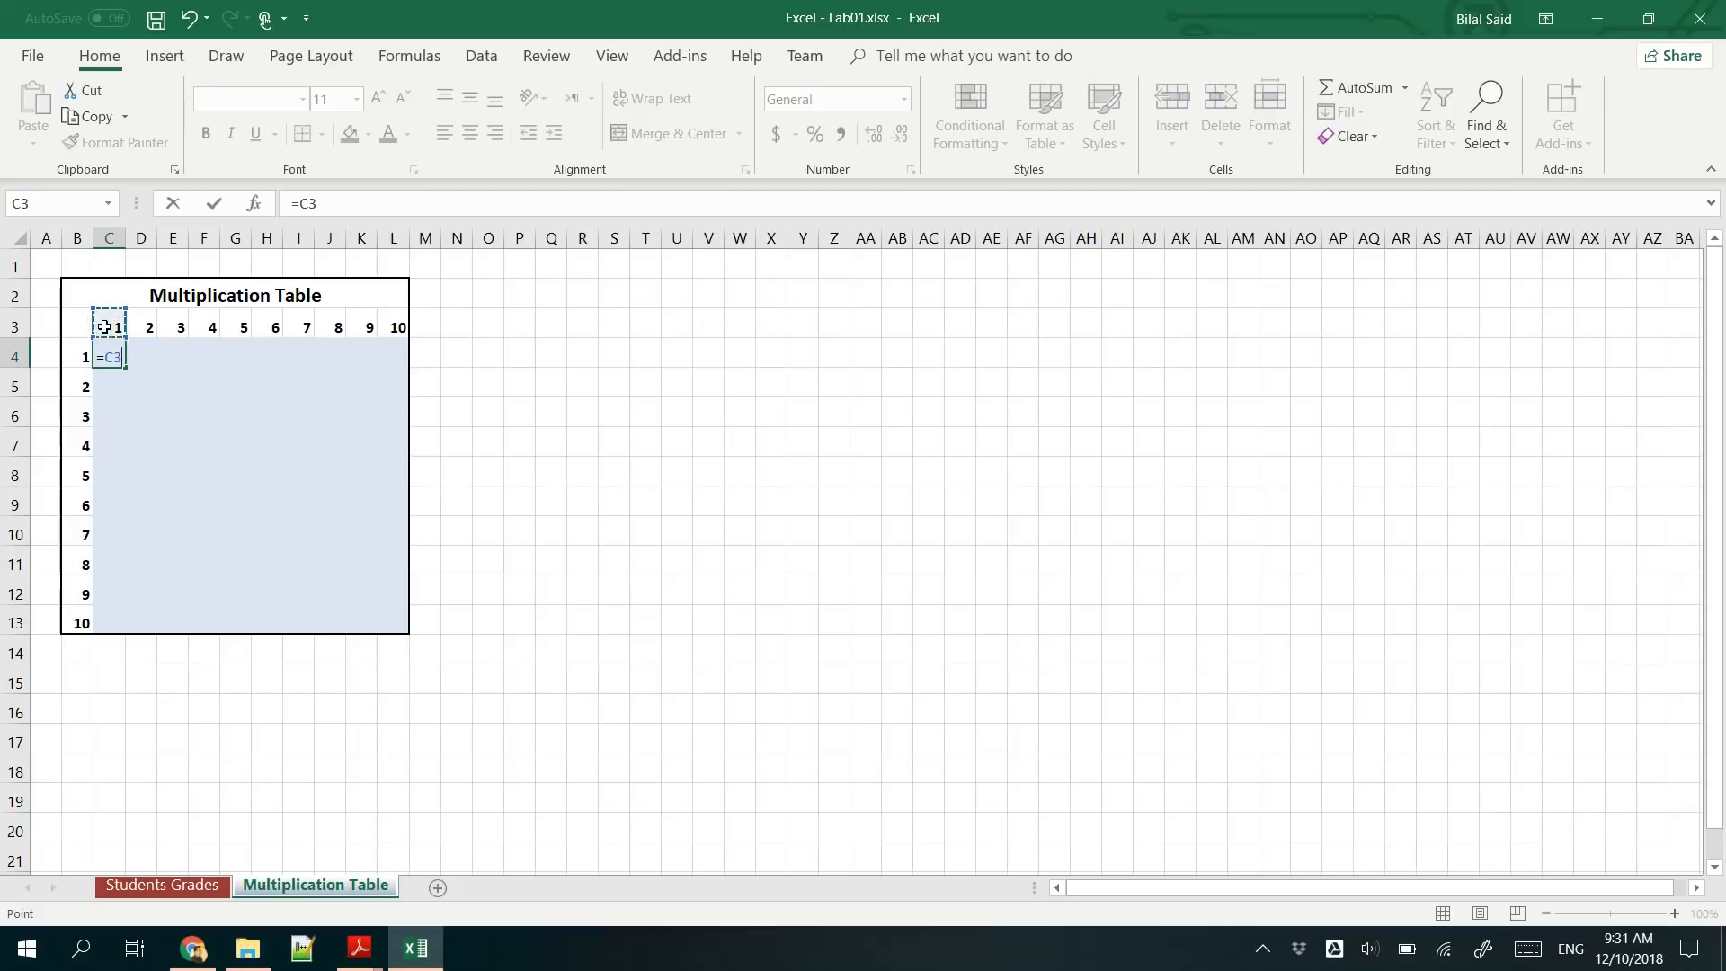
type("*")
left_click(77, 352)
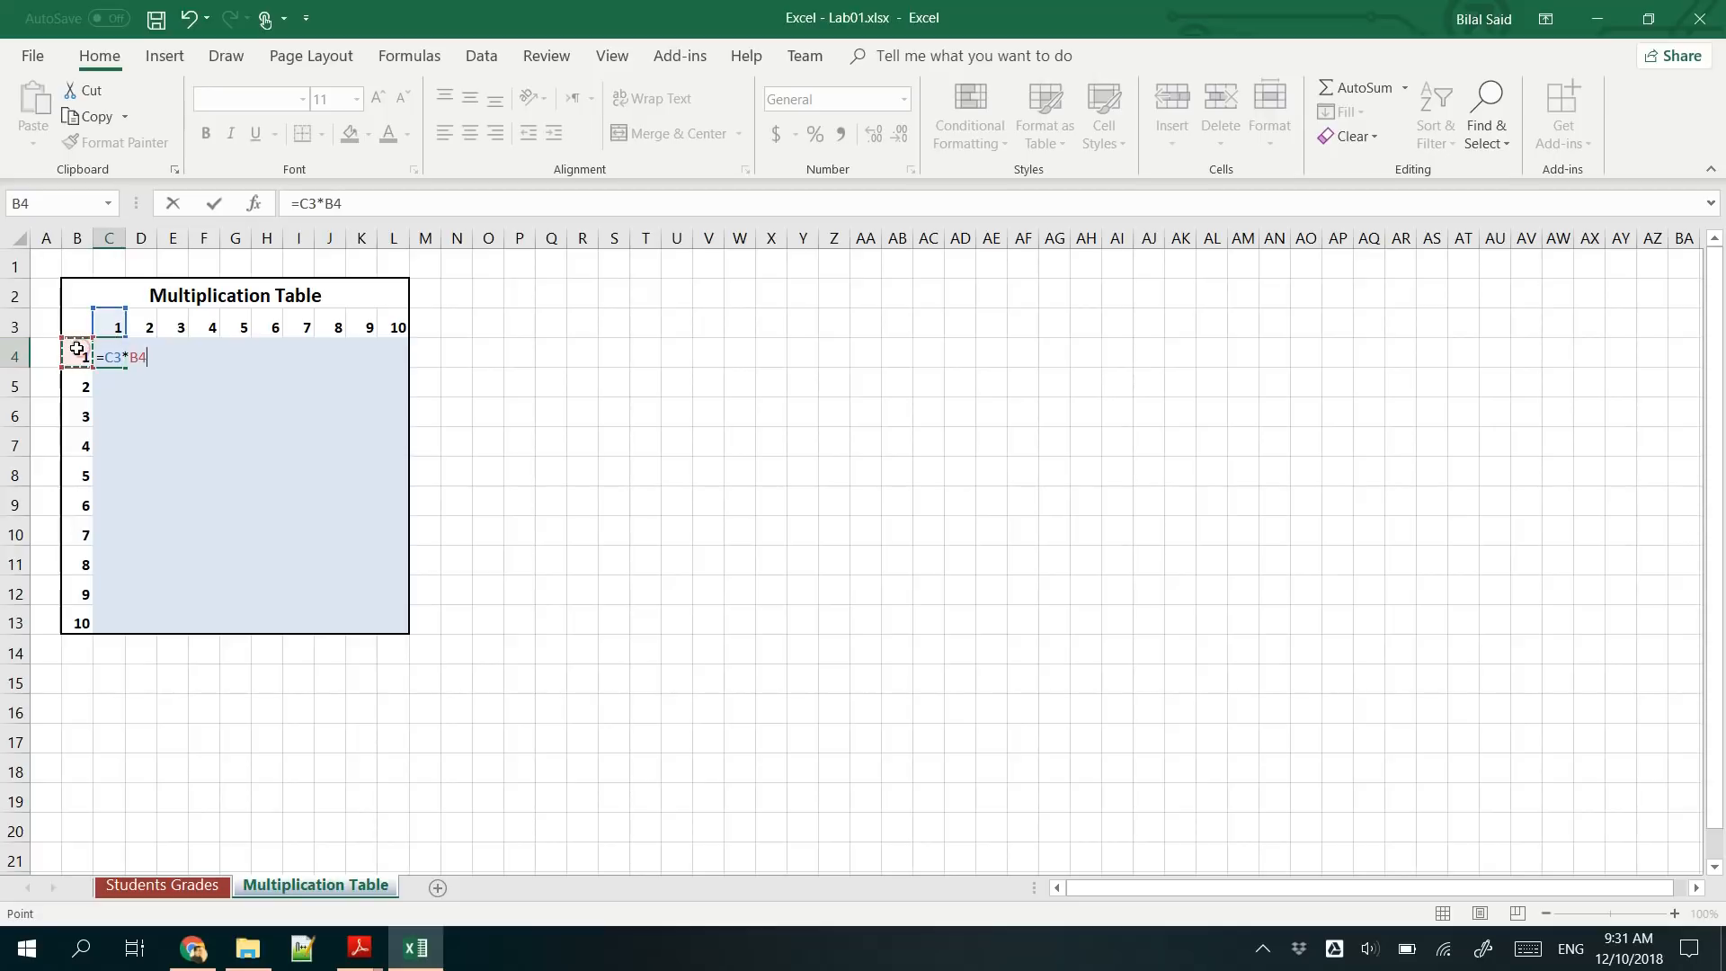
key("Return")
- Try filling the C4 formula through C4:E8 and inspect the copied formulas in D4 and C5
left_click(115, 351)
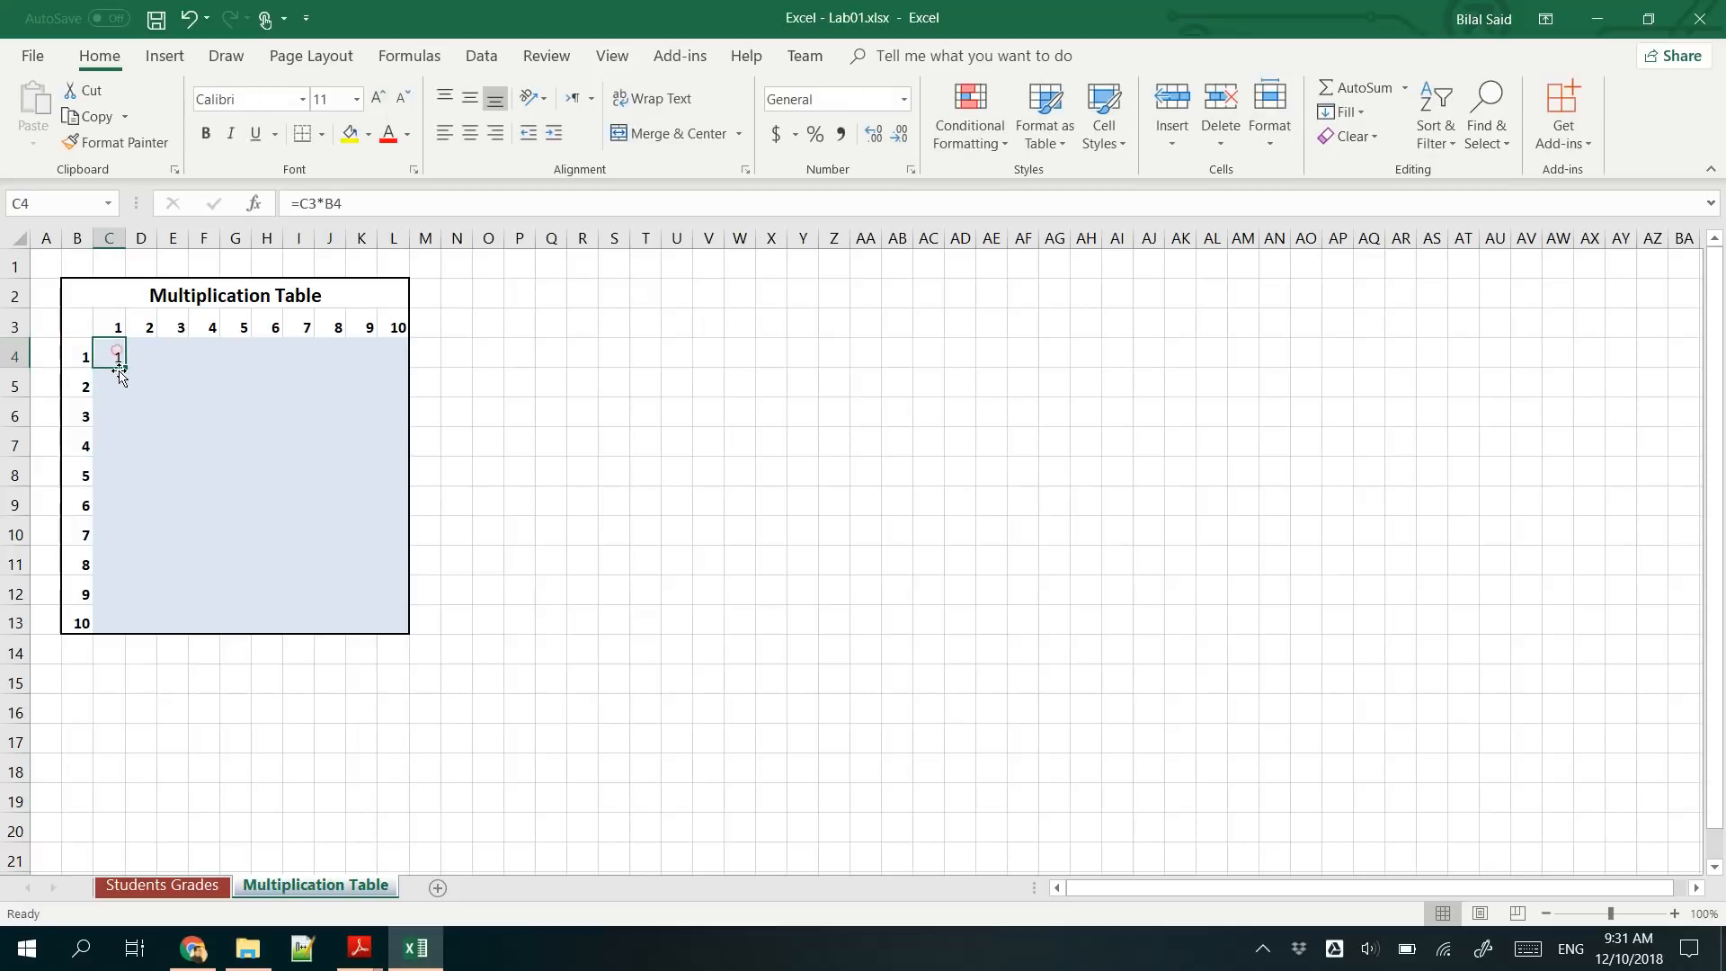
left_click_drag(125, 367, 201, 483)
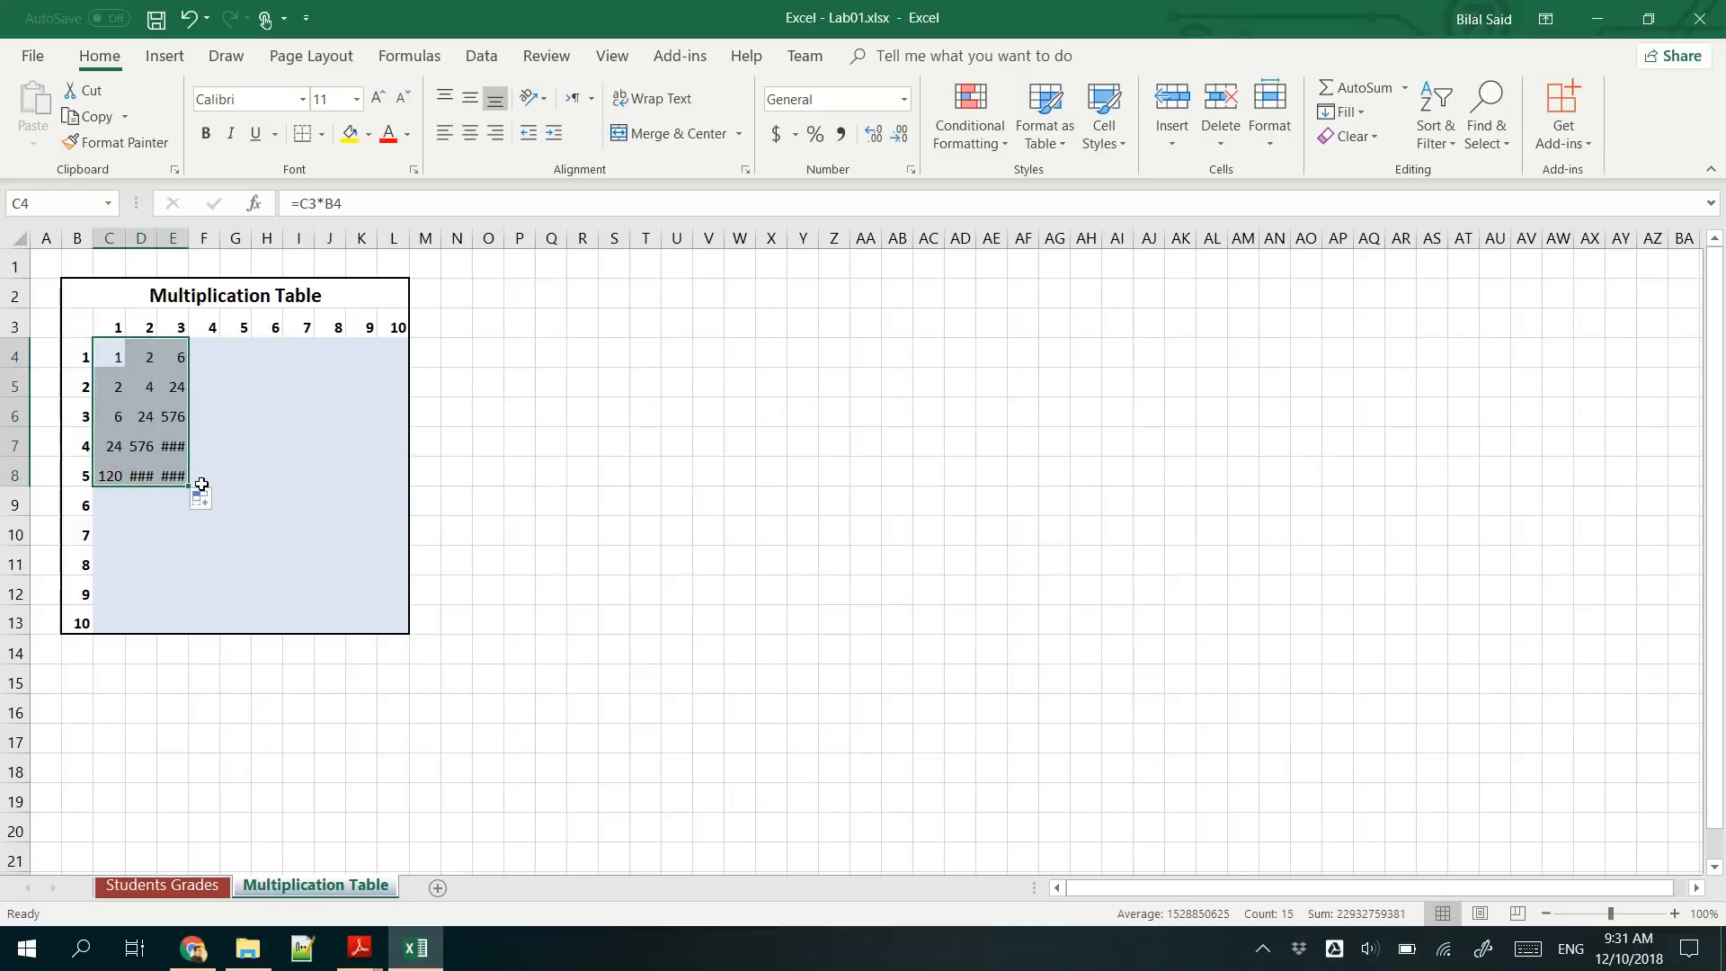
left_click(140, 413)
double_click(148, 356)
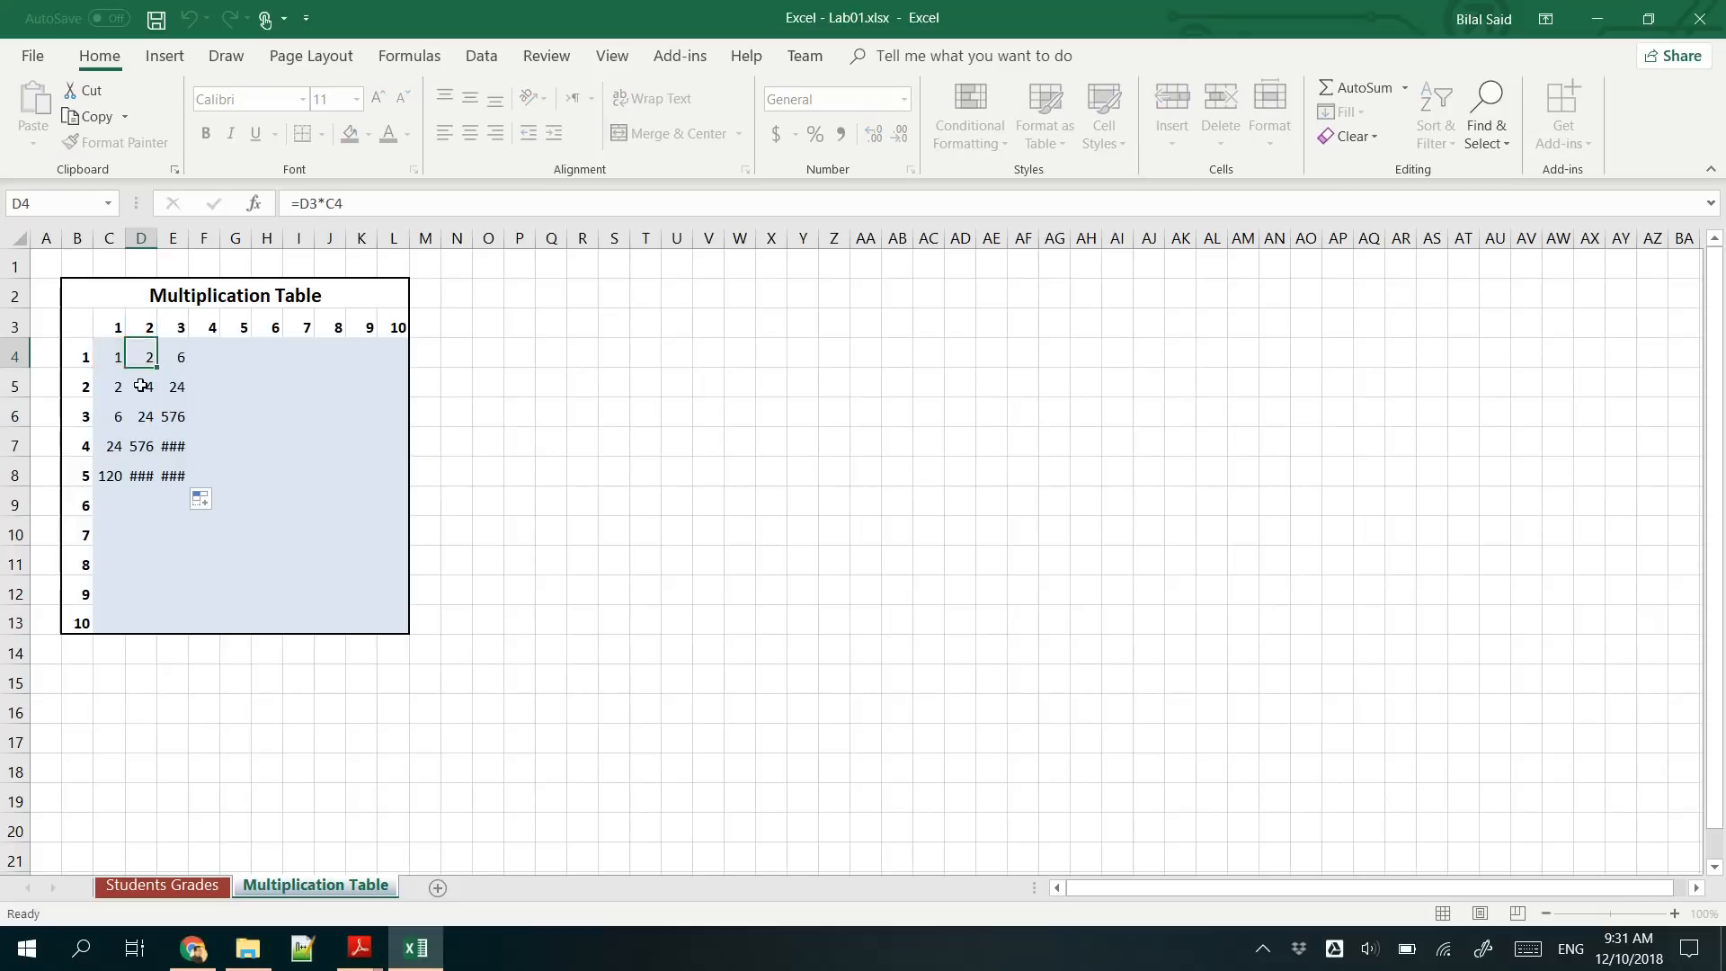
key("Escape")
left_click(115, 385)
double_click(115, 385)
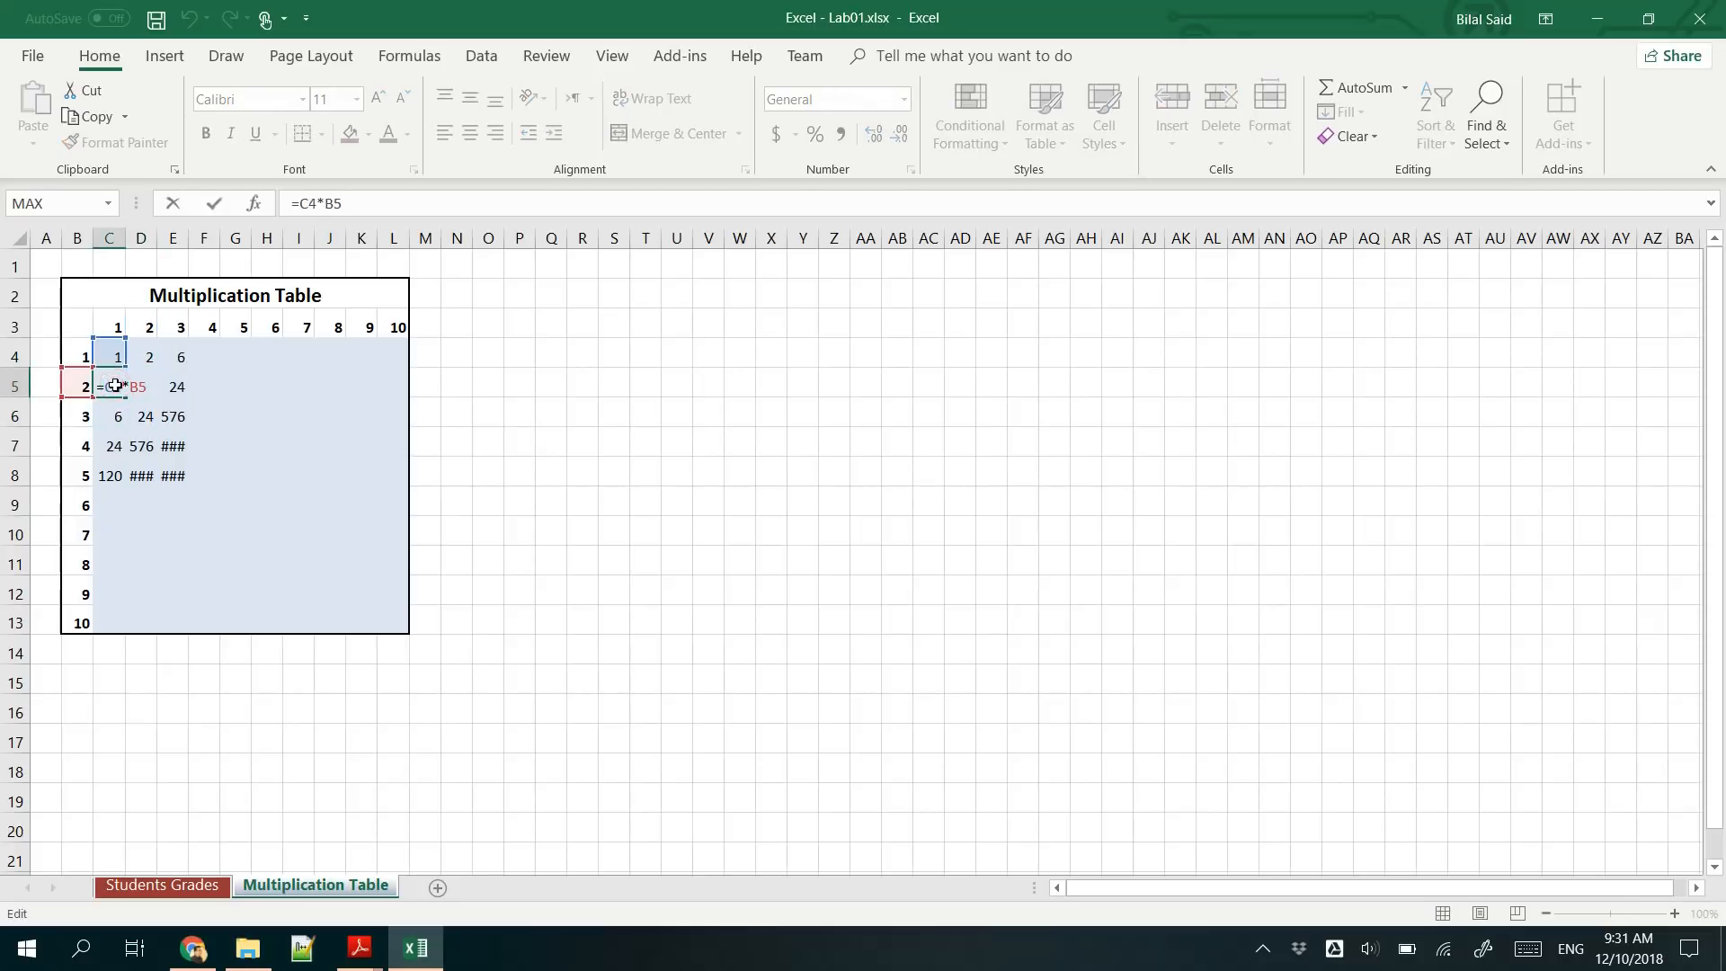
key("Escape")
- Change the C4 formula to =C$3*$B4 with mixed references and fill it through C4:L13
left_click(110, 350)
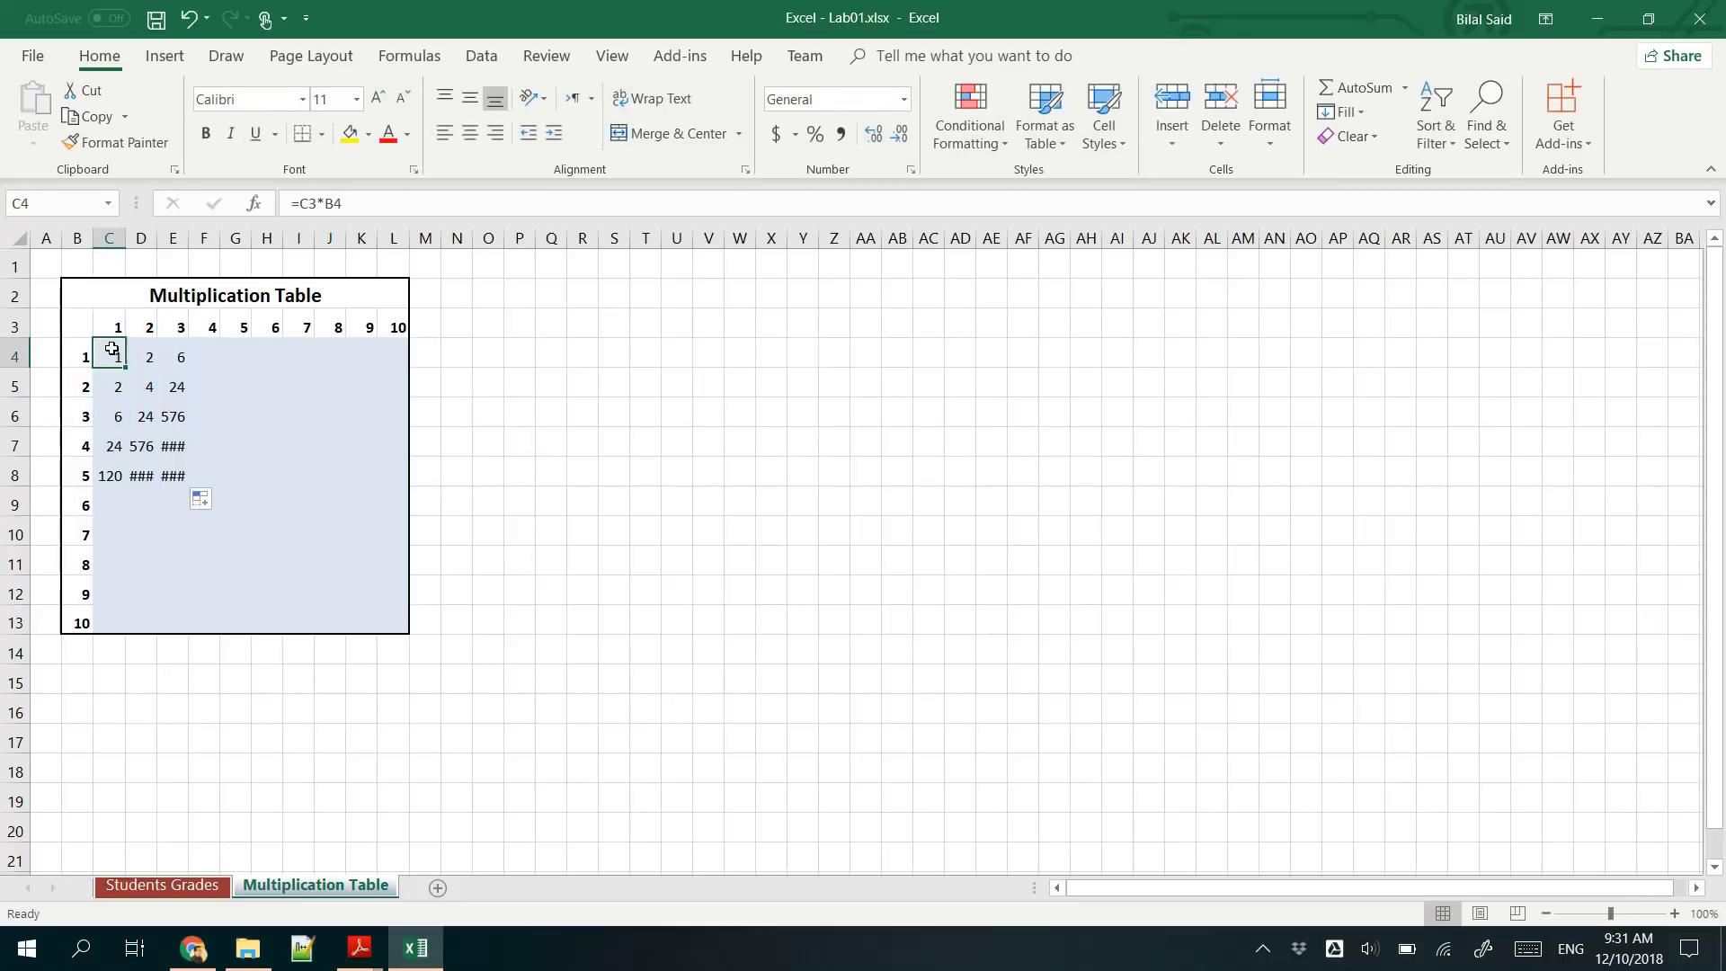
left_click(312, 203)
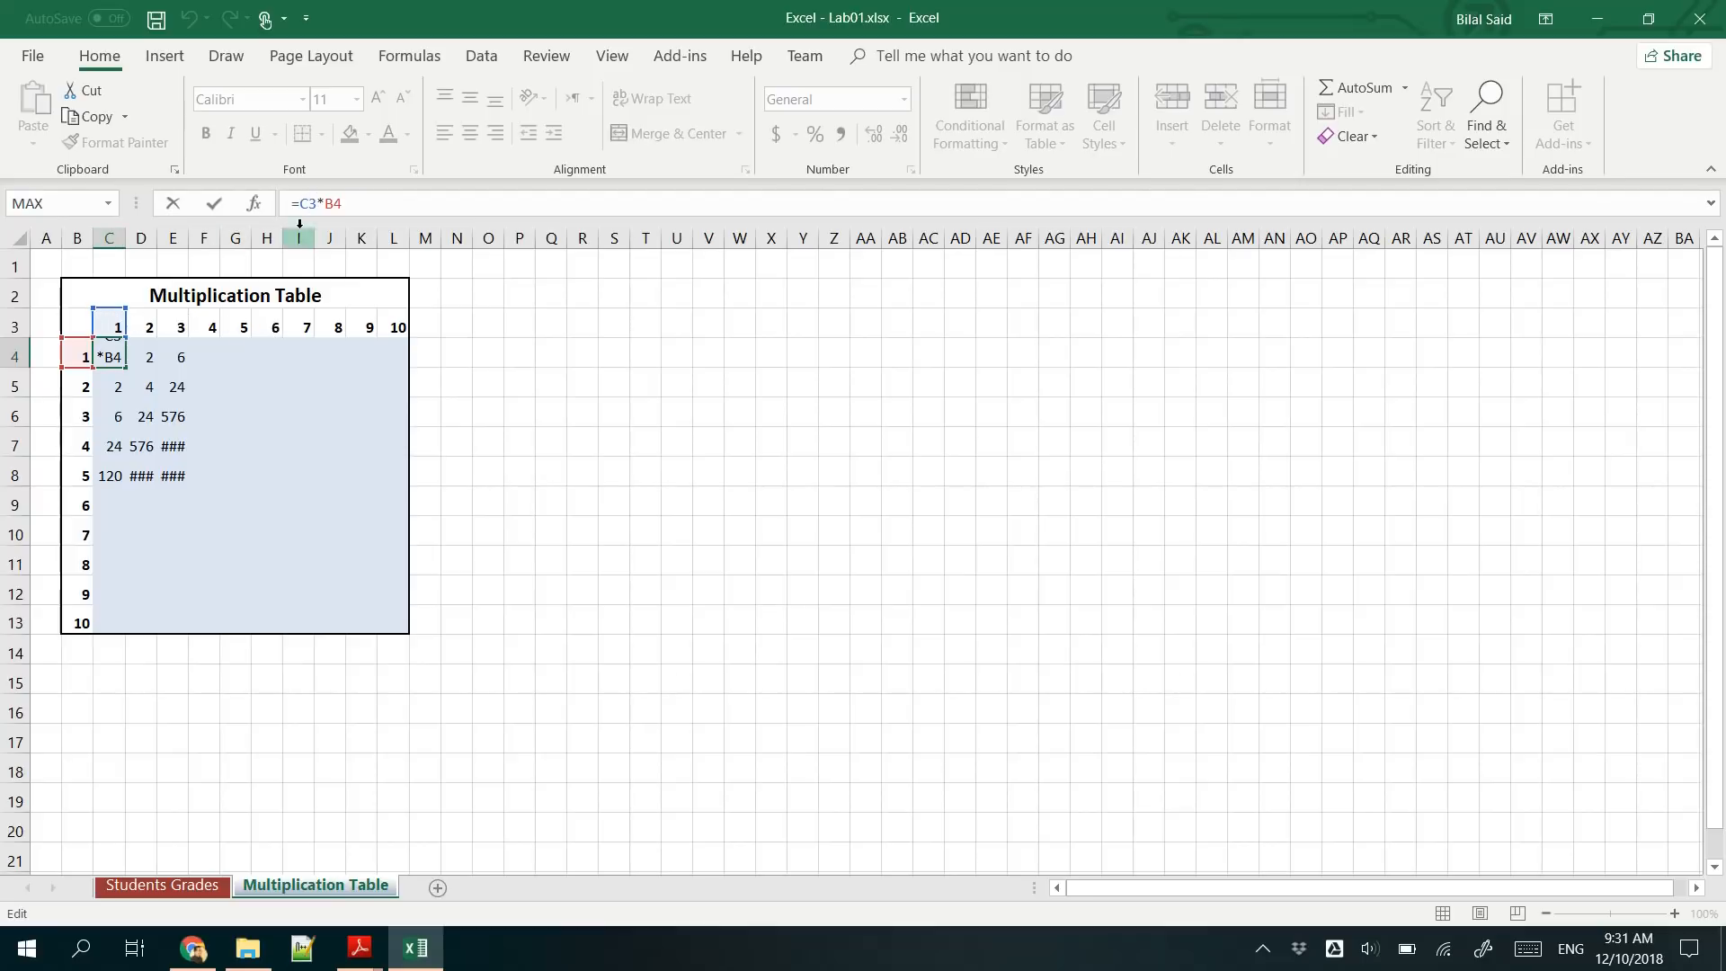
key("Left")
type("$")
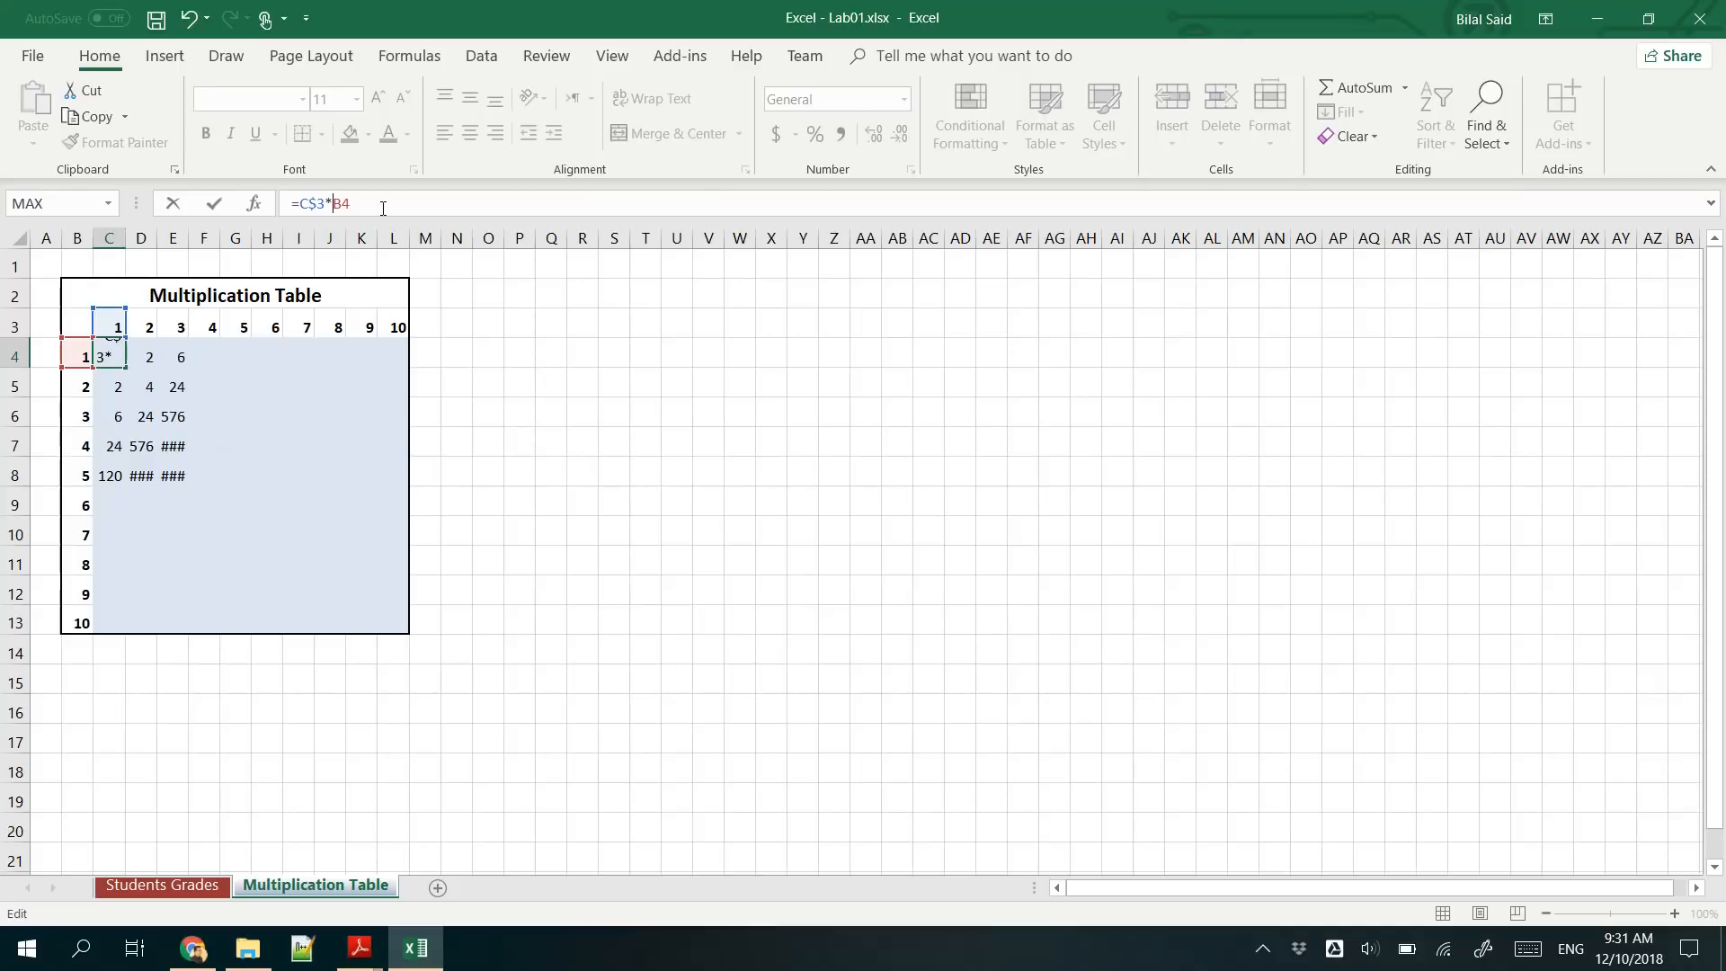
type("$")
left_click_drag(337, 203, 347, 203)
left_click(365, 200)
left_click(351, 204)
left_click(373, 203)
key("Return")
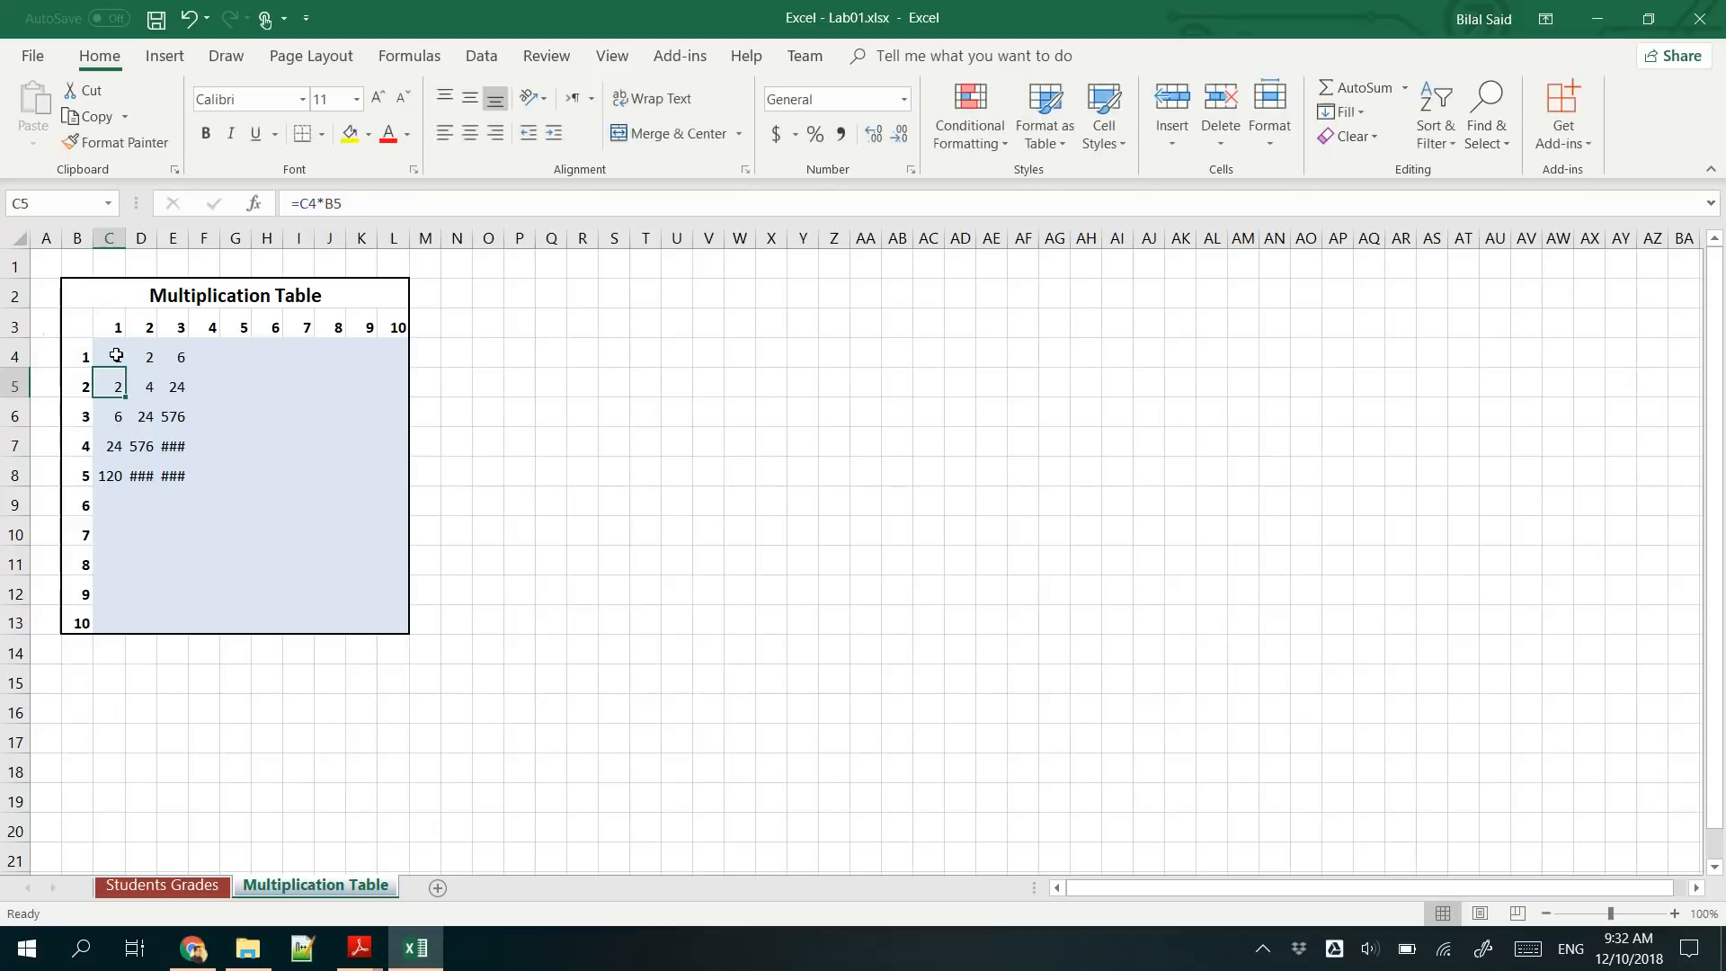
left_click(116, 356)
left_click_drag(124, 368, 403, 637)
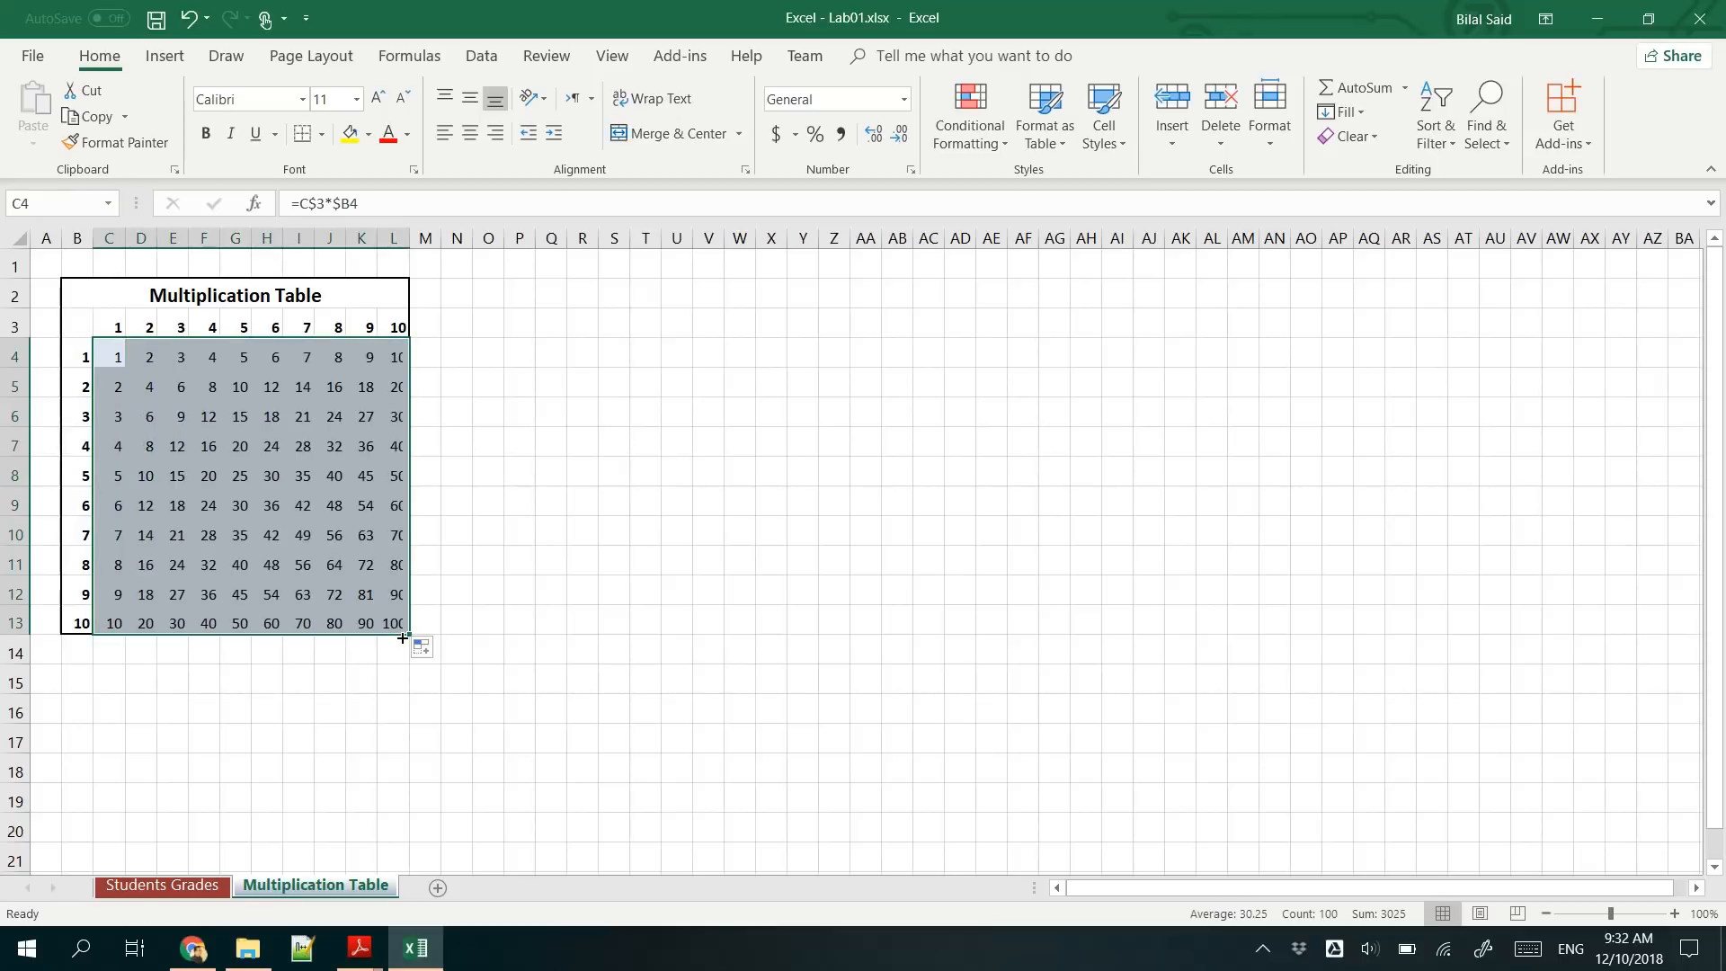
- Check the copied formulas in G5 and H7 against C4 and save the workbook
left_click(241, 378)
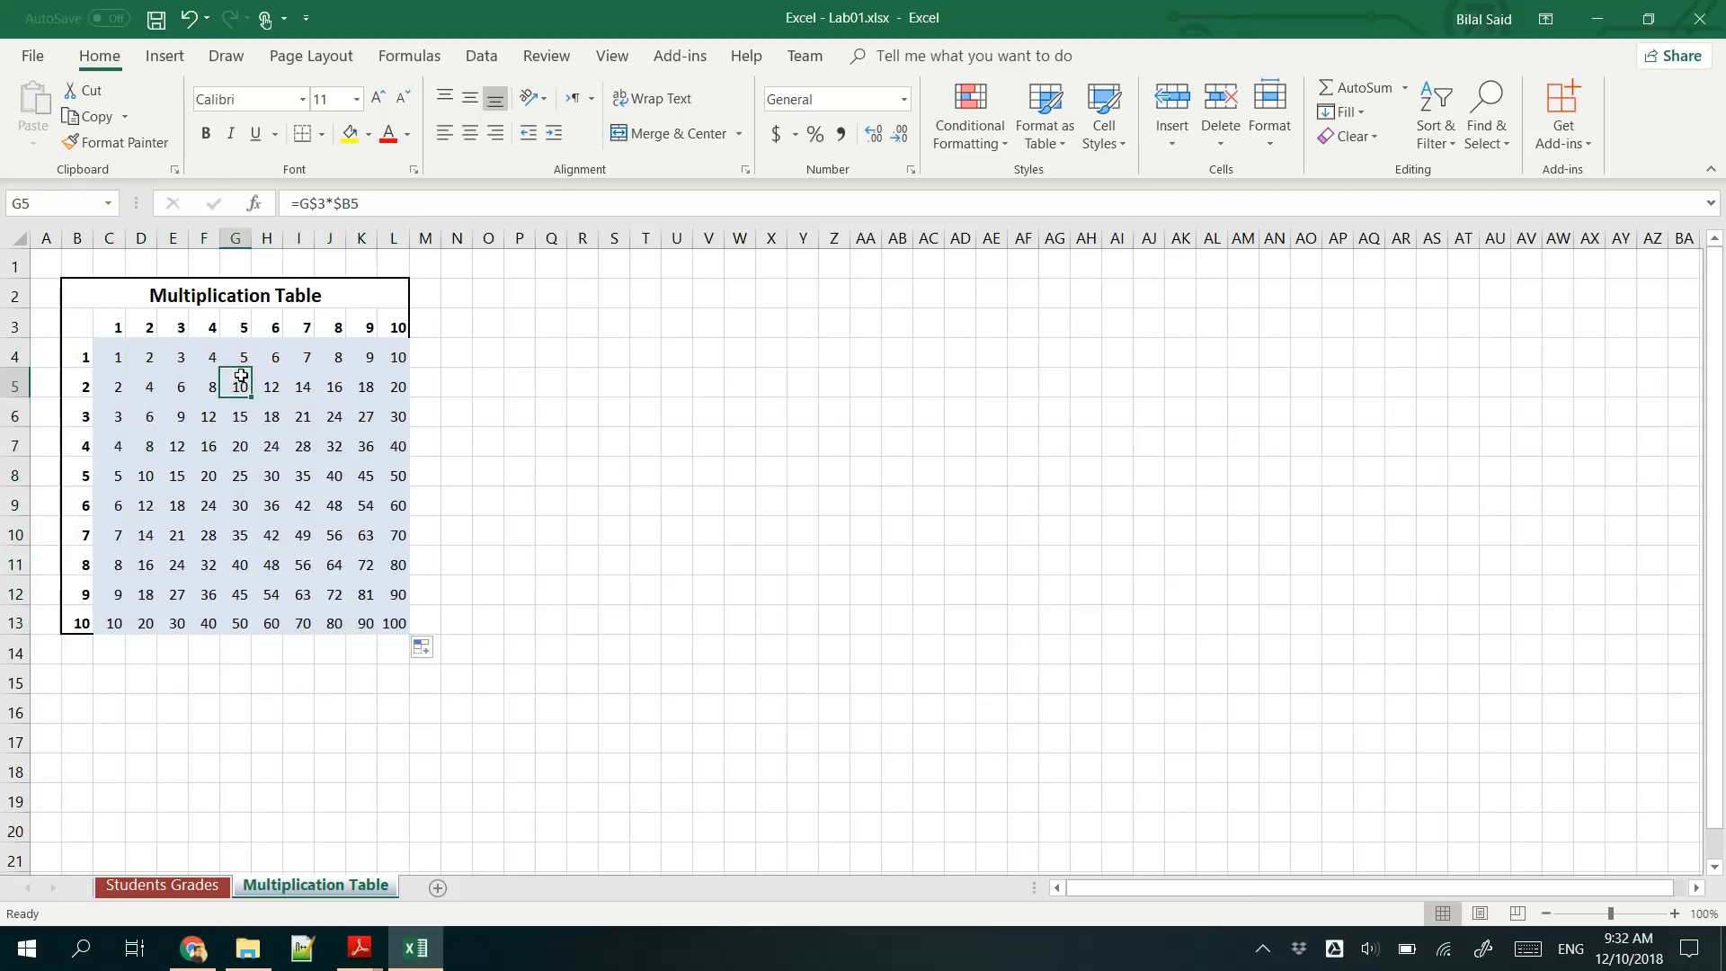
left_click(110, 363)
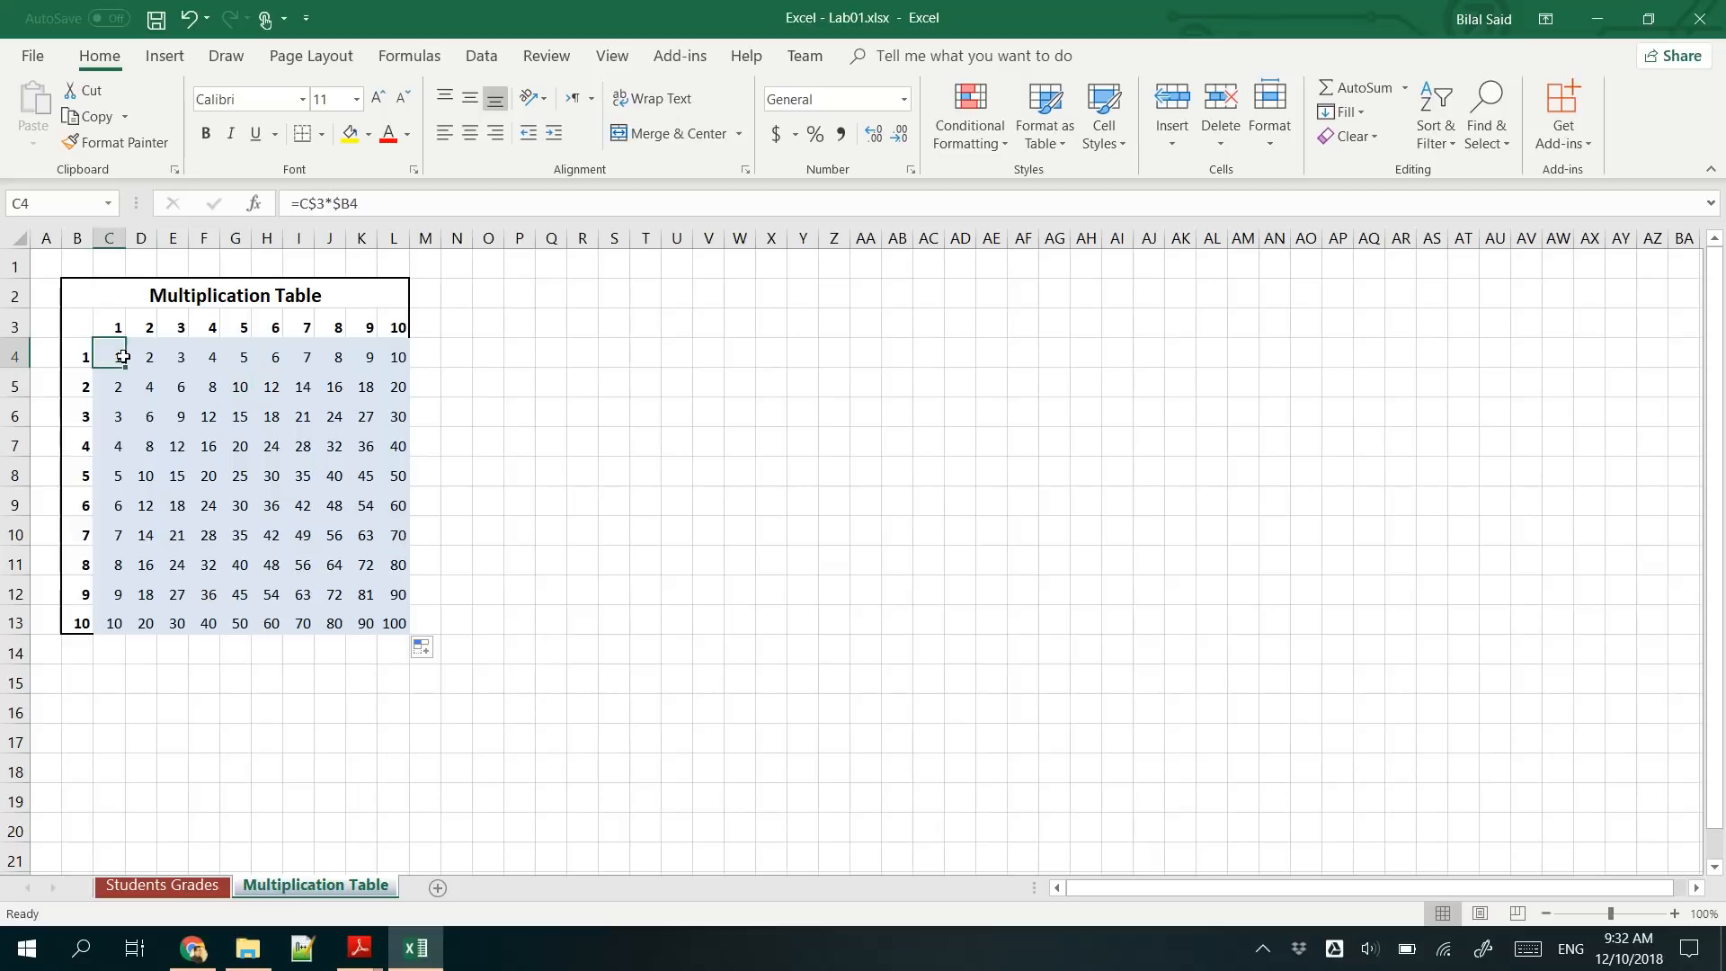
left_click(276, 441)
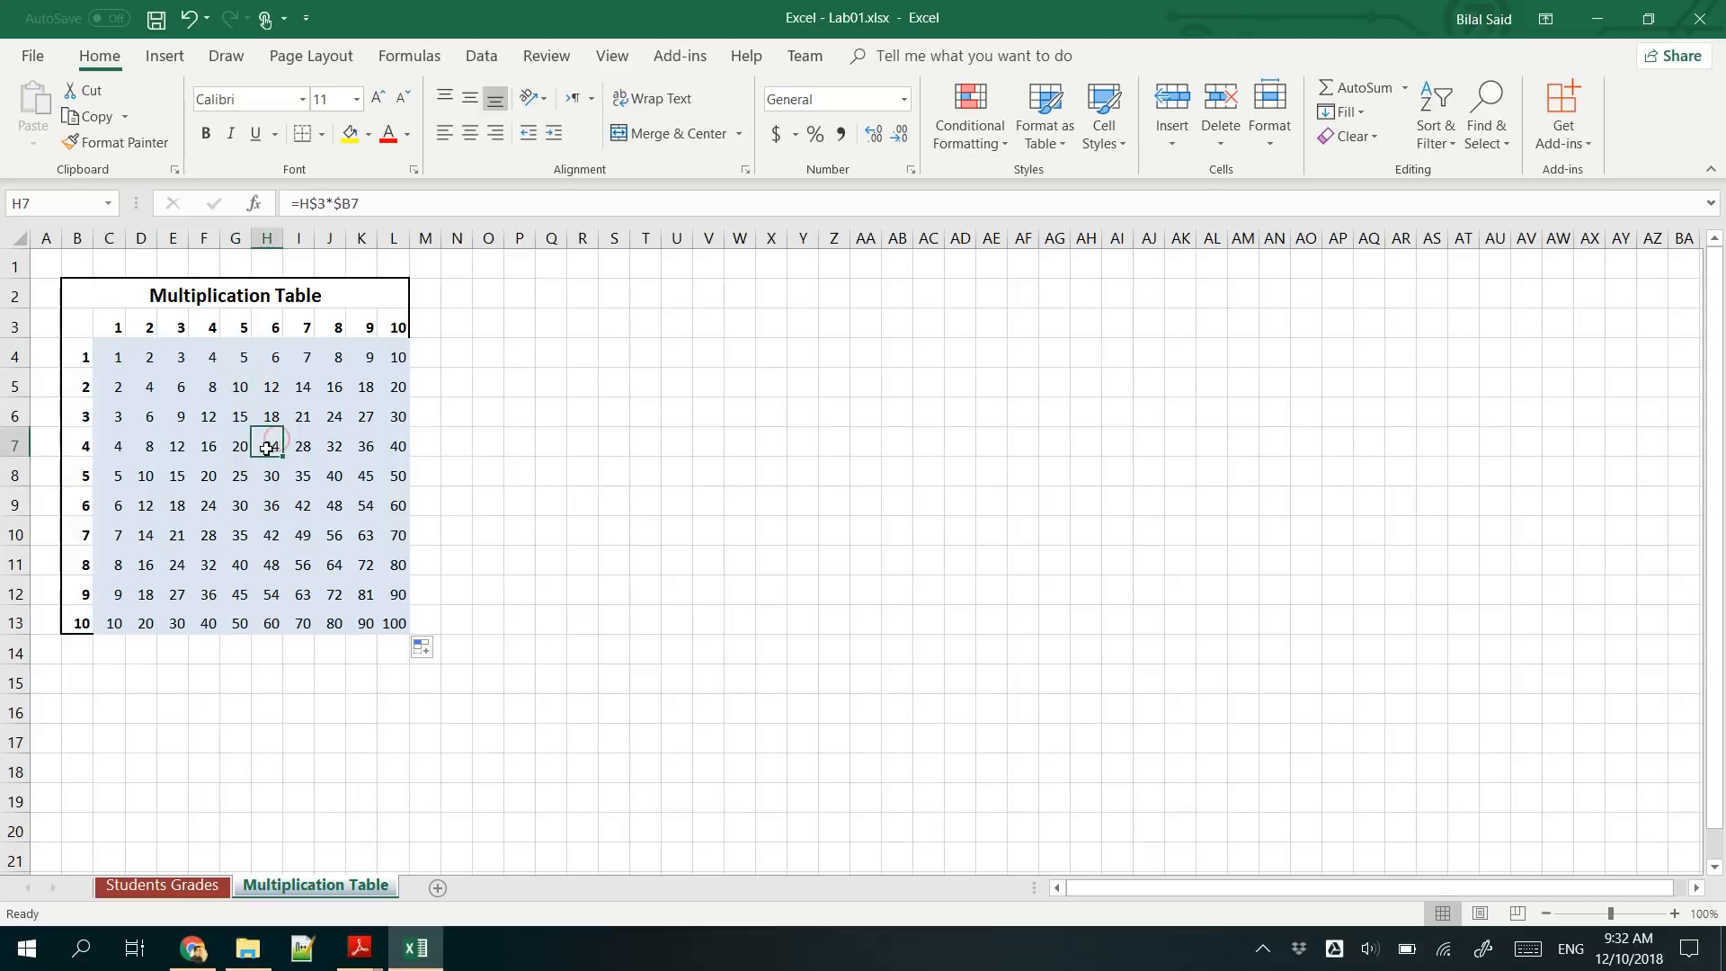
double_click(276, 441)
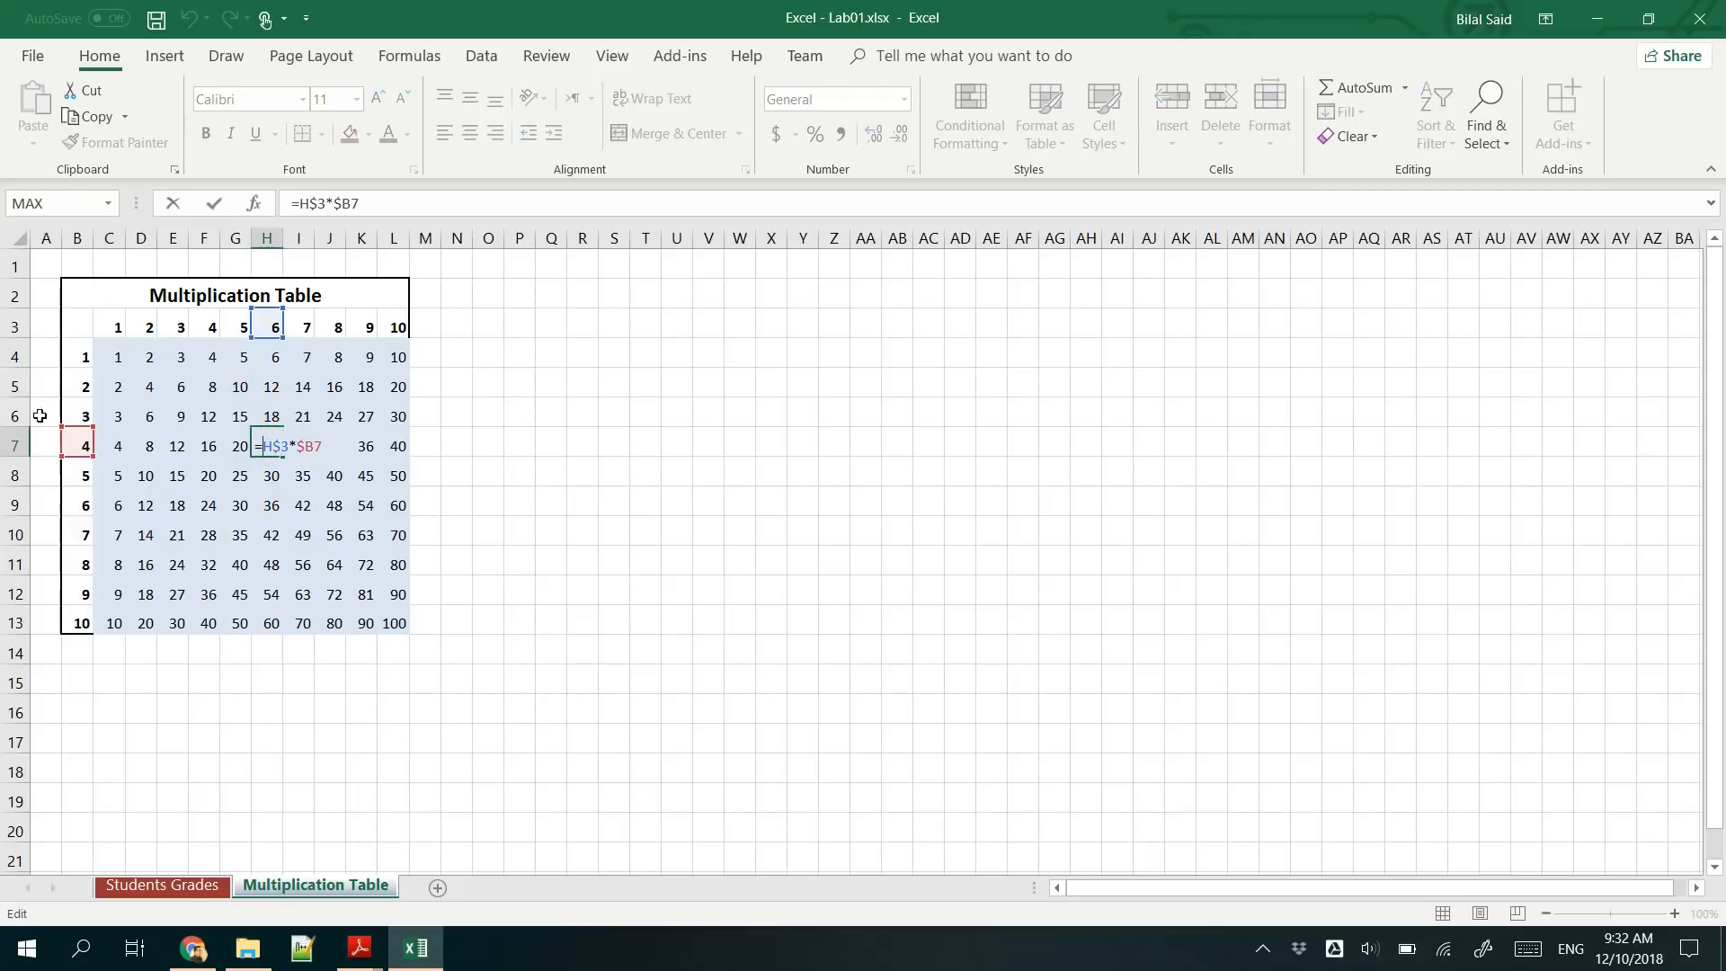
key("Escape")
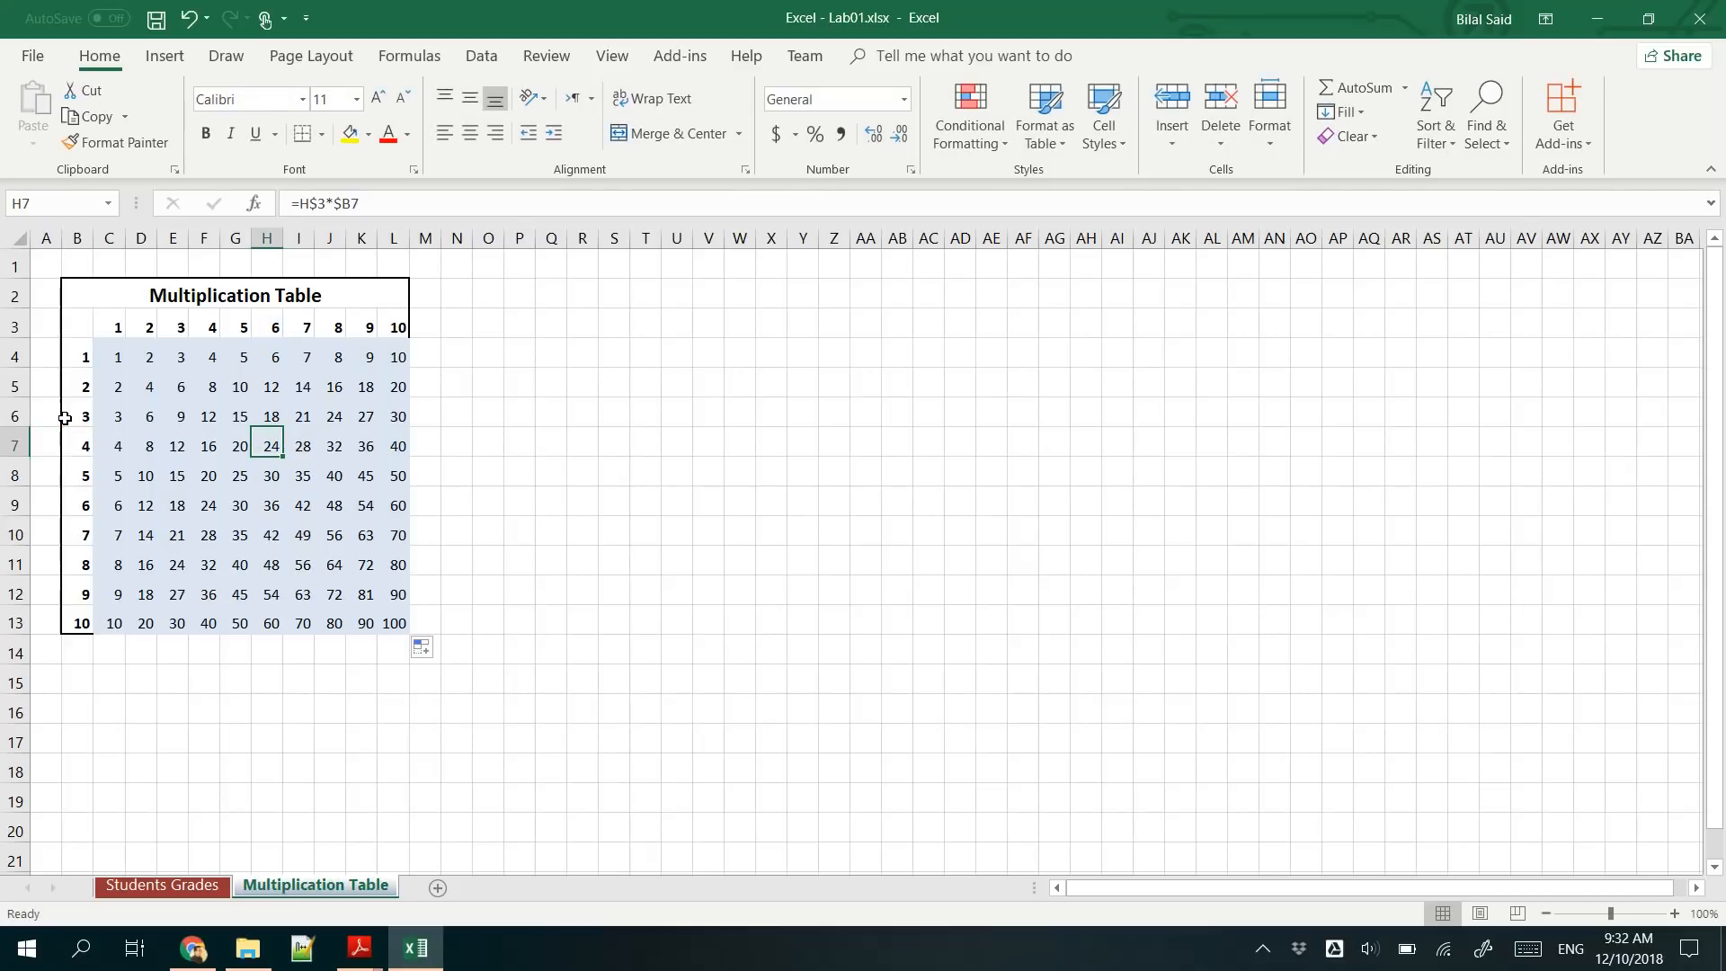
key("ctrl+s")
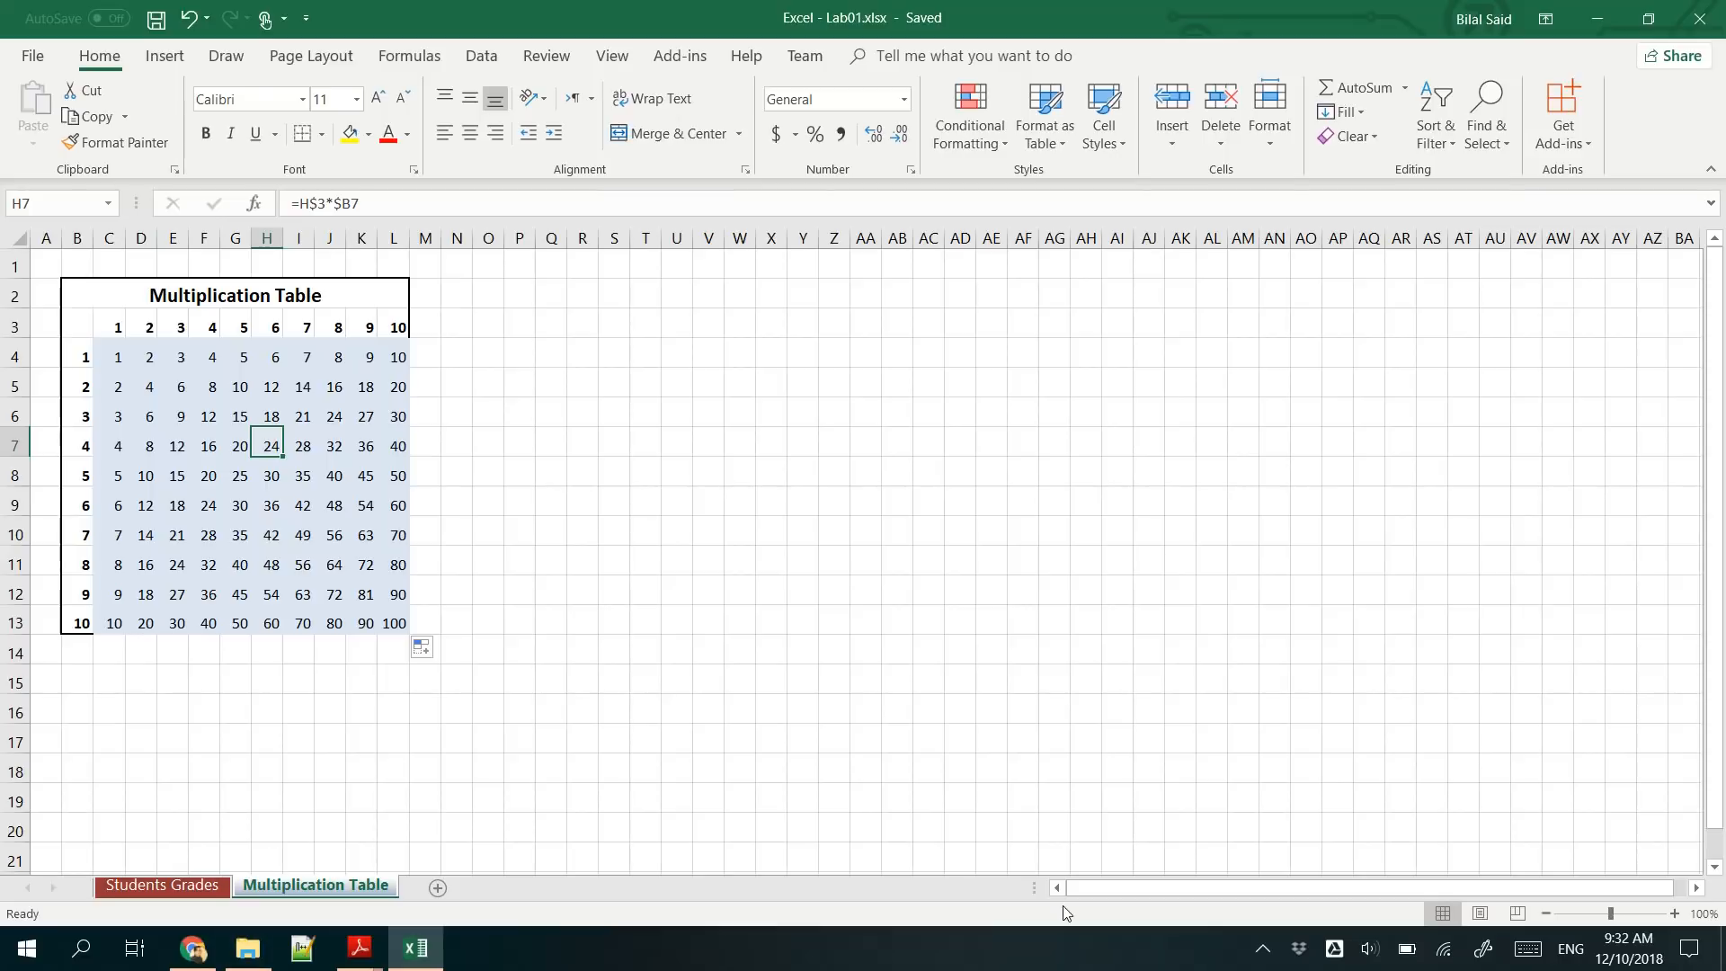
left_click(1274, 953)
left_click(1344, 865)
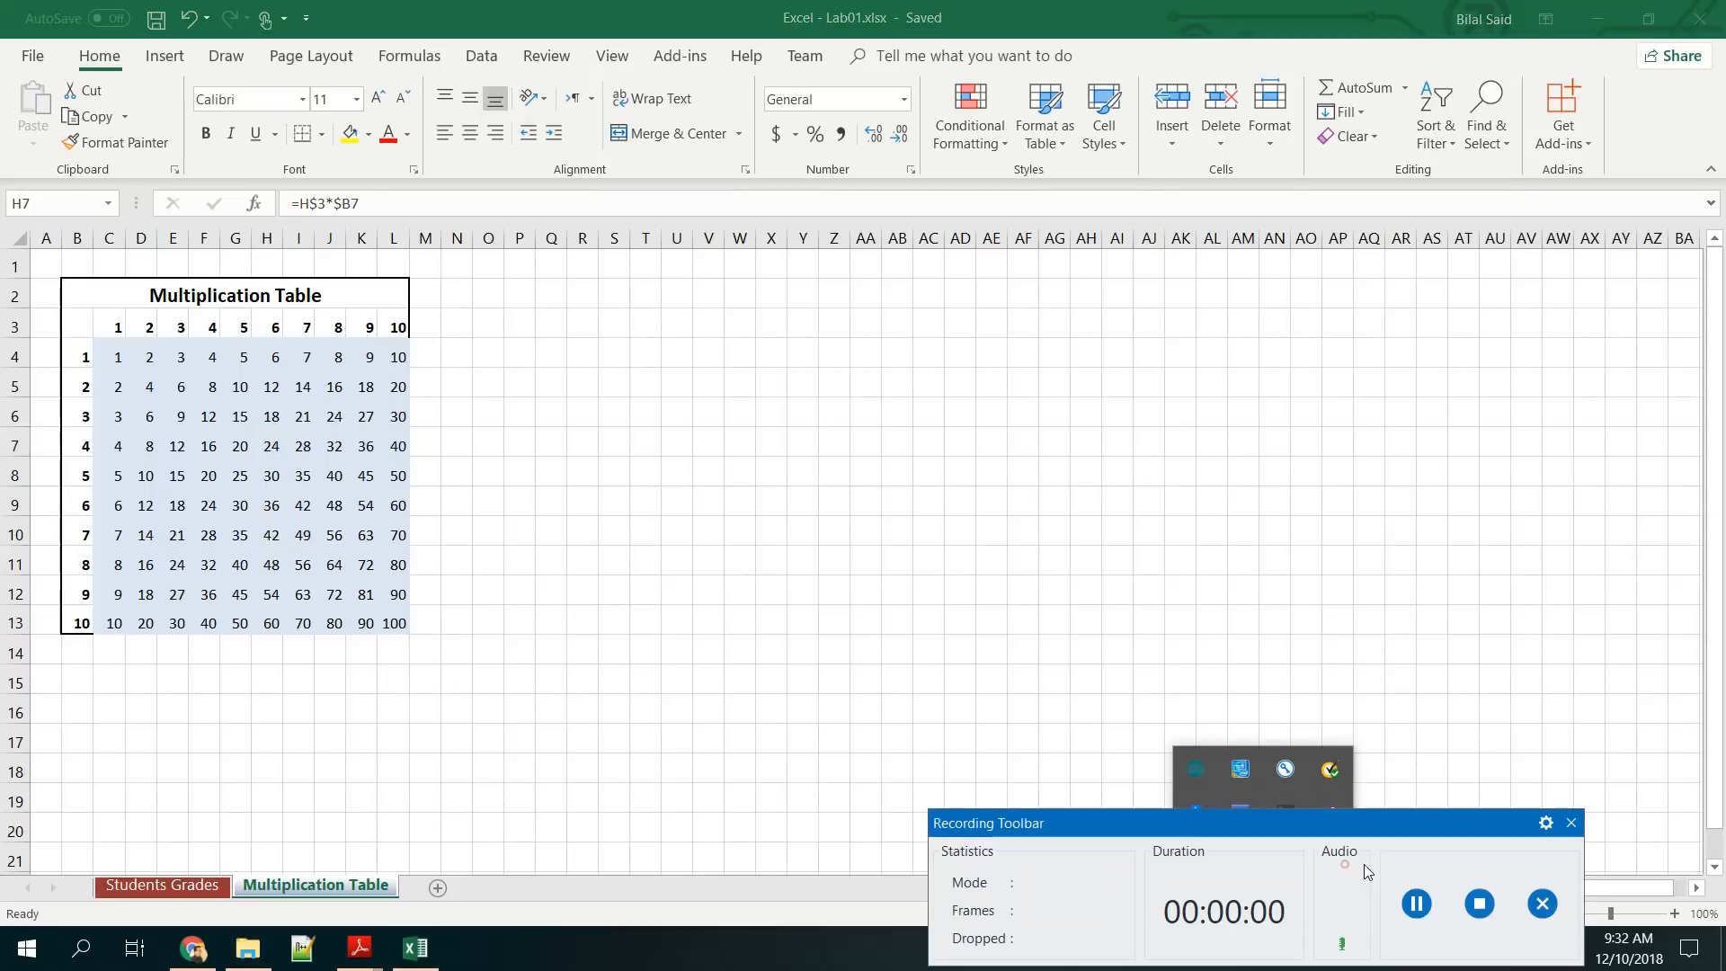